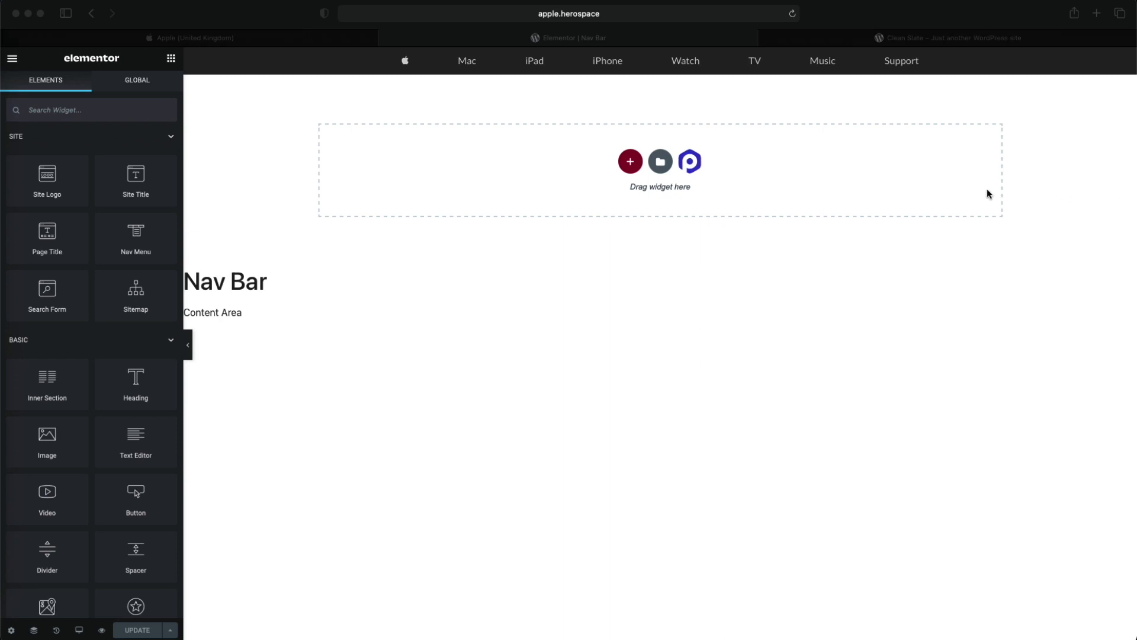
# - Examine the Apple homepage's layout from banner to product sections, and check the nav bar on the live Clean Slate site
pyautogui.click(687, 243)
pyautogui.click(292, 38)
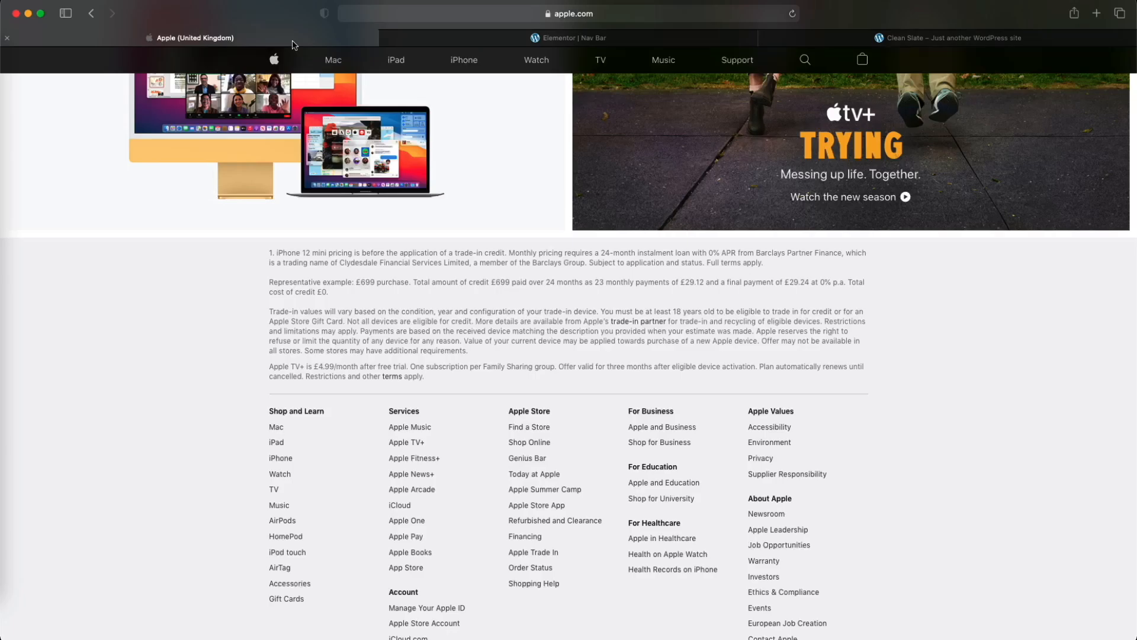
pyautogui.scroll(20, 473, 196)
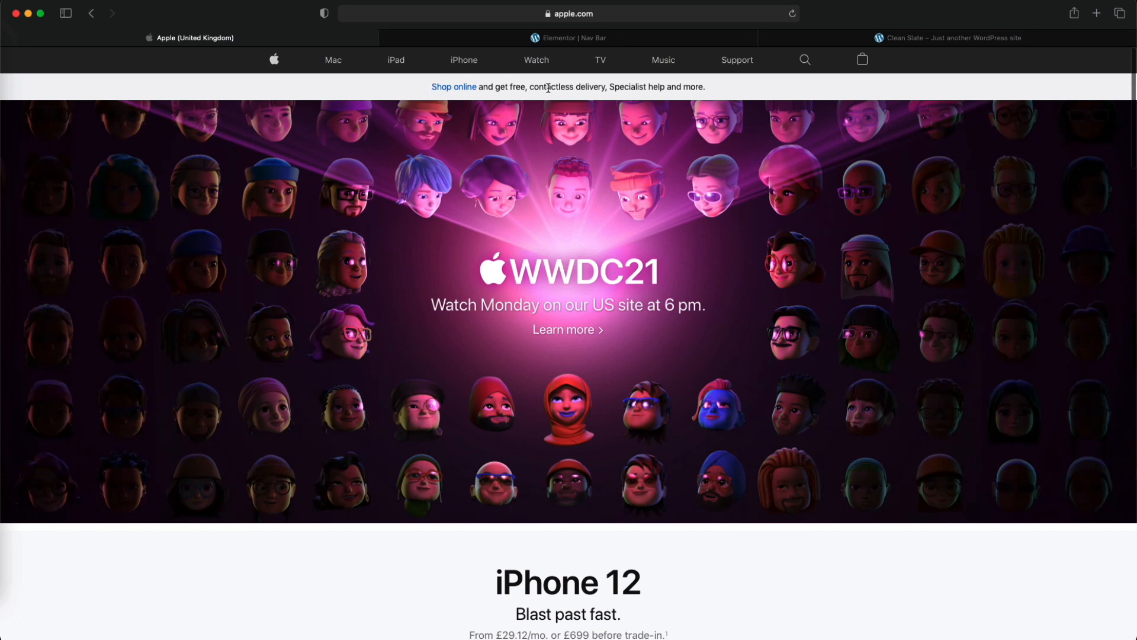
pyautogui.scroll(-10, 608, 146)
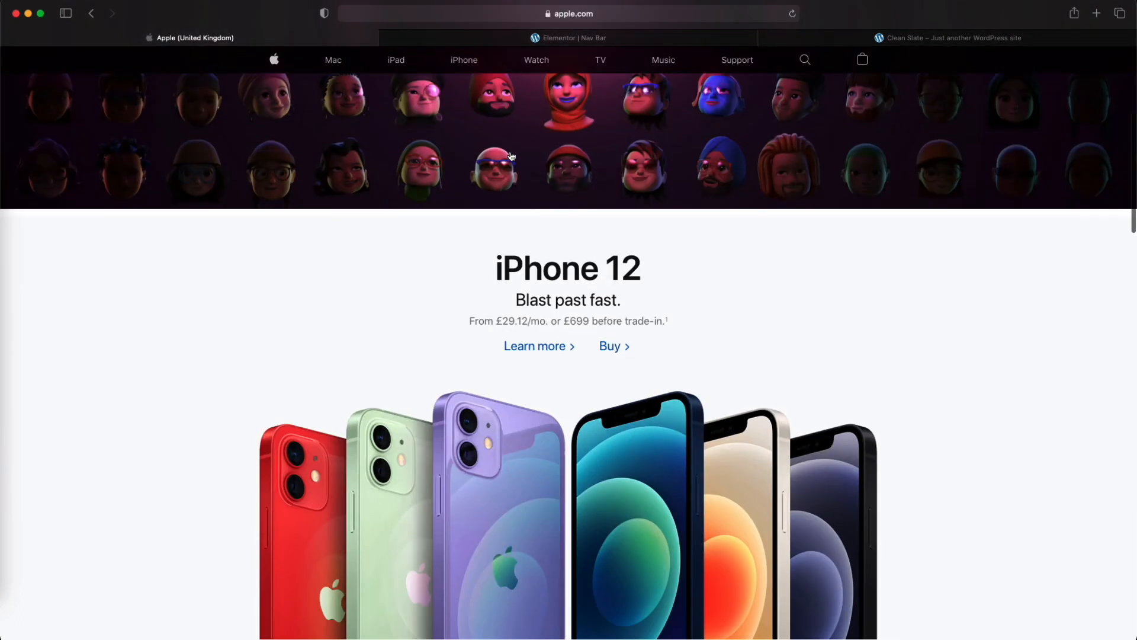
pyautogui.scroll(-13, 657, 156)
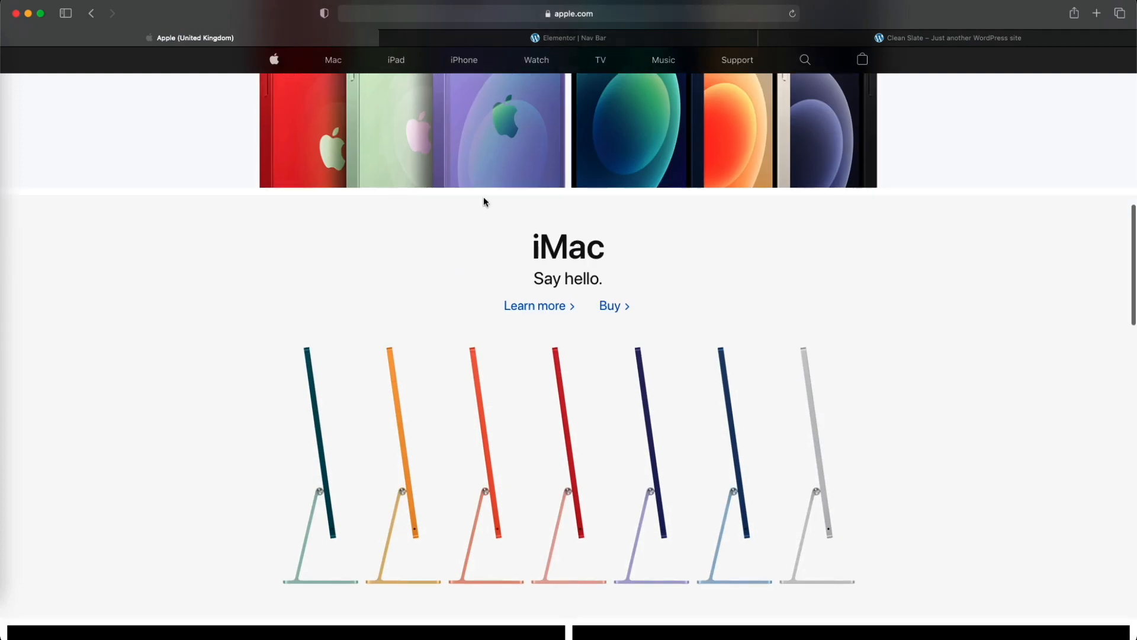
pyautogui.scroll(-2, 569, 221)
pyautogui.scroll(15, 569, 221)
pyautogui.scroll(12, 568, 218)
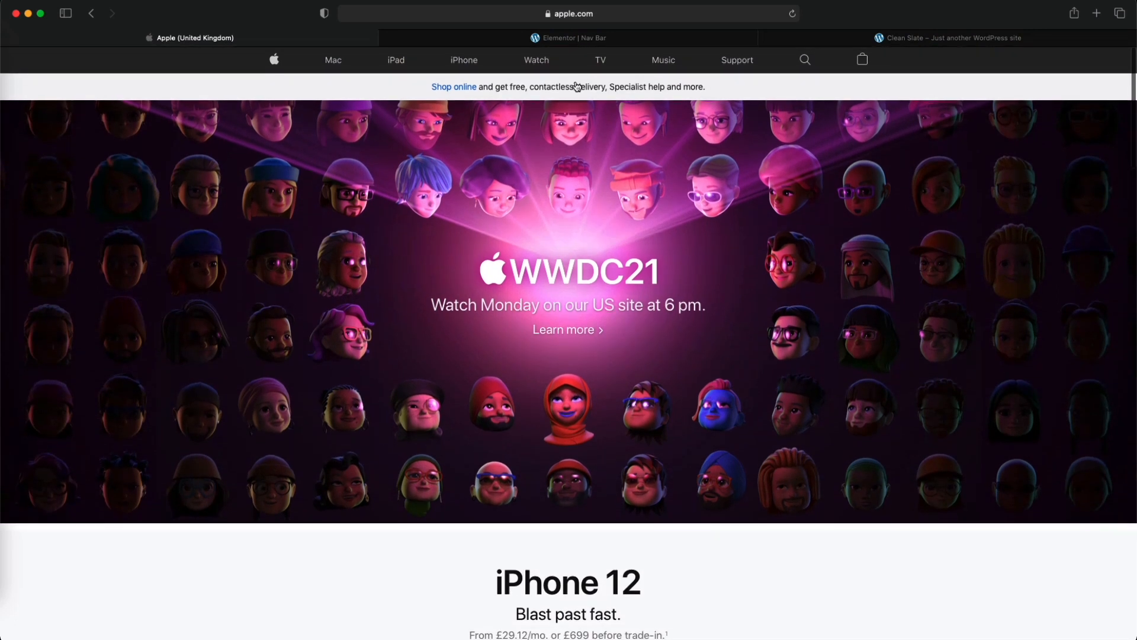
pyautogui.click(640, 46)
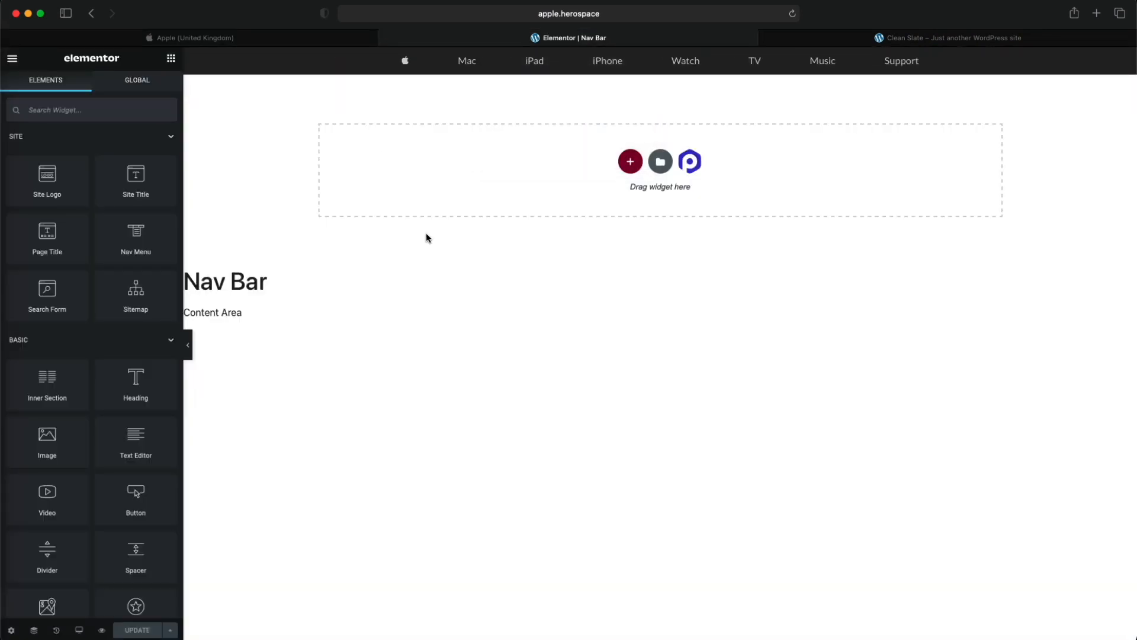
pyautogui.click(884, 40)
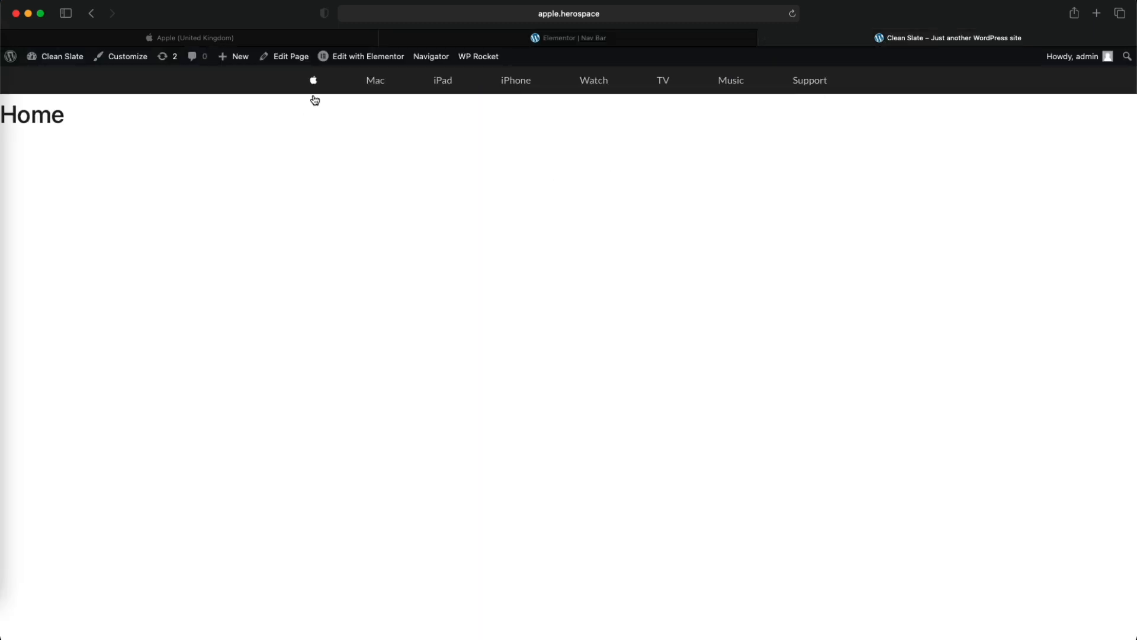
pyautogui.click(594, 44)
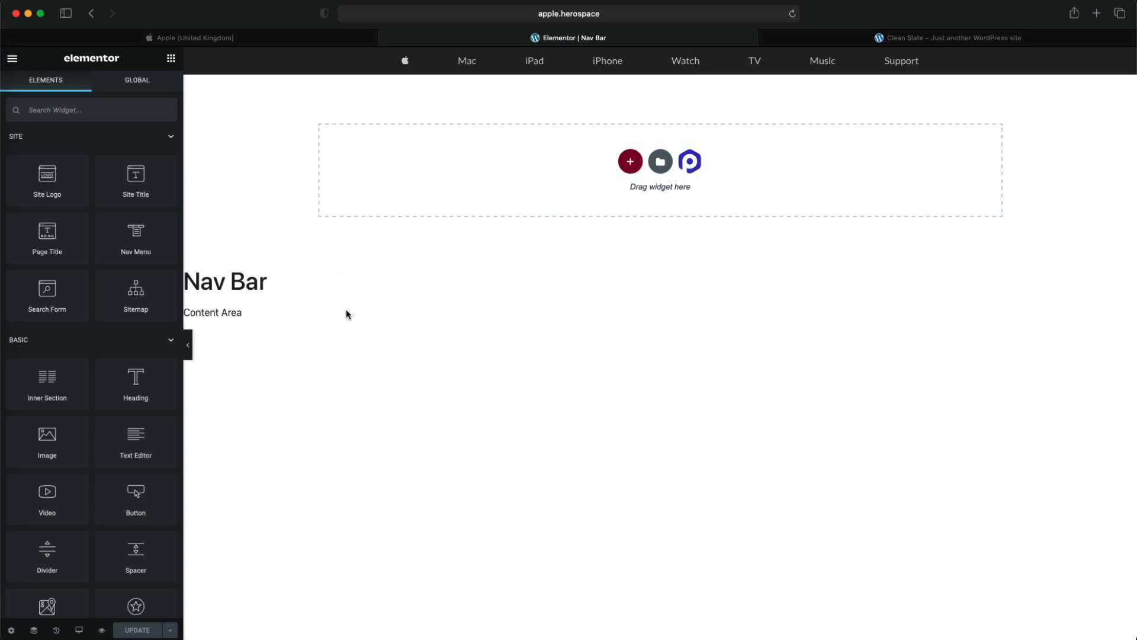
# - Exit the Nav Bar template to the WordPress dashboard and open the Home page in the Elementor editor
pyautogui.moveTo(558, 73)
pyautogui.click(12, 630)
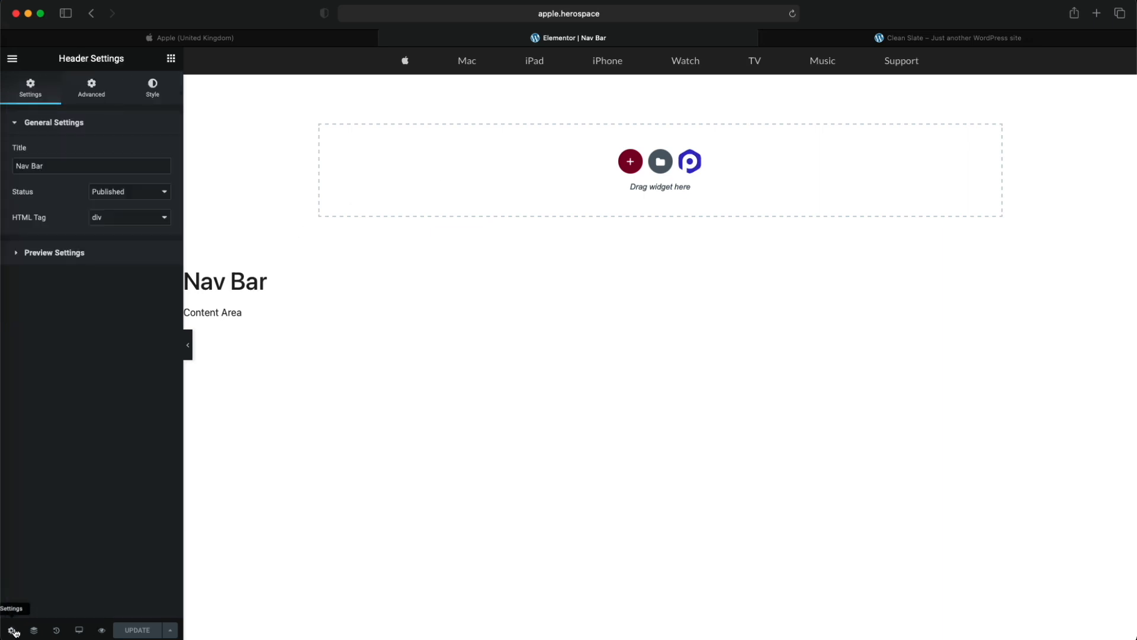
pyautogui.click(13, 59)
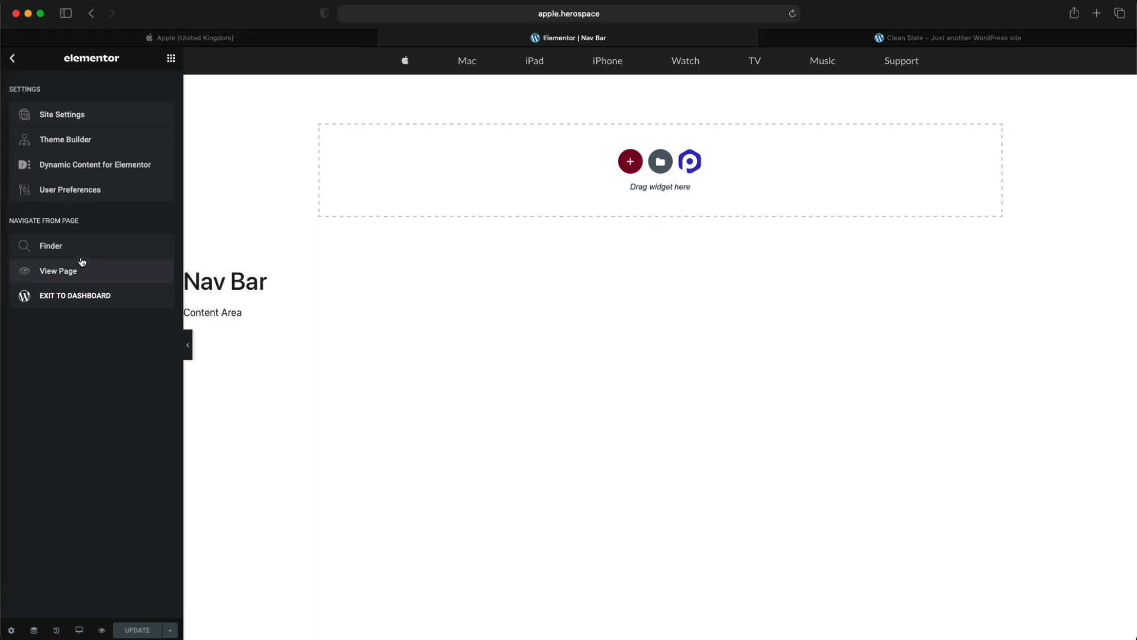
pyautogui.click(80, 296)
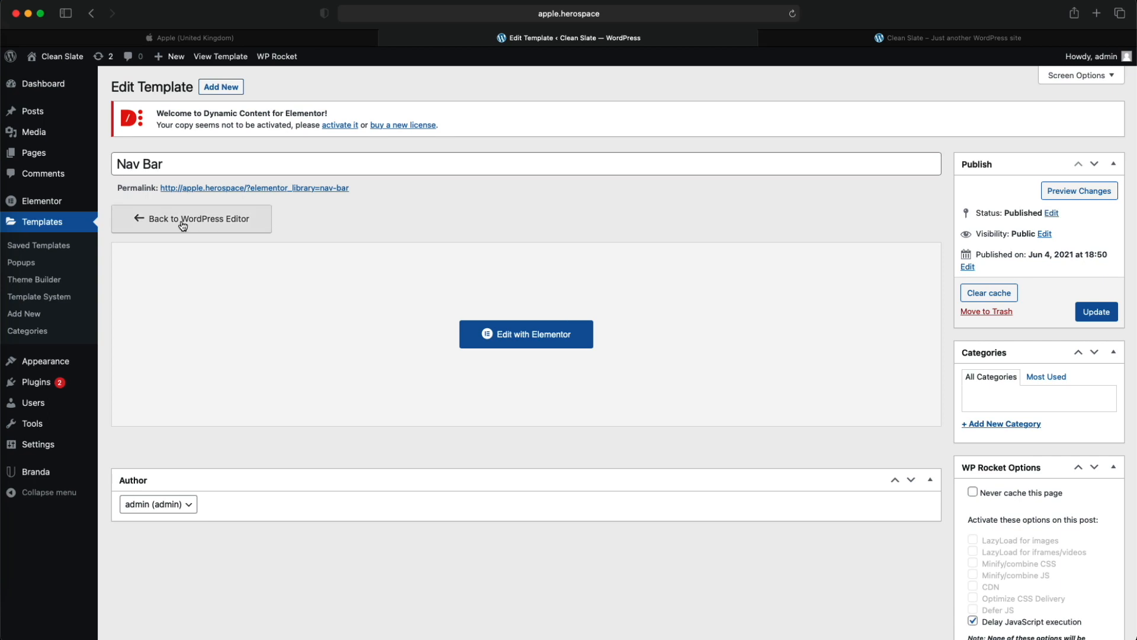
pyautogui.click(39, 160)
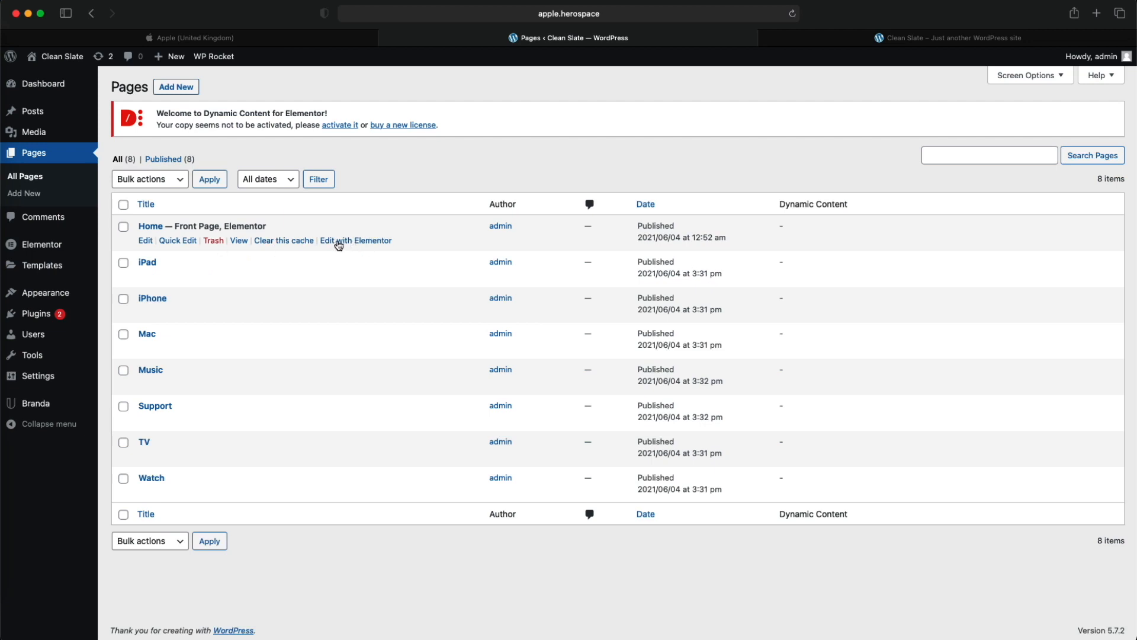
pyautogui.click(151, 226)
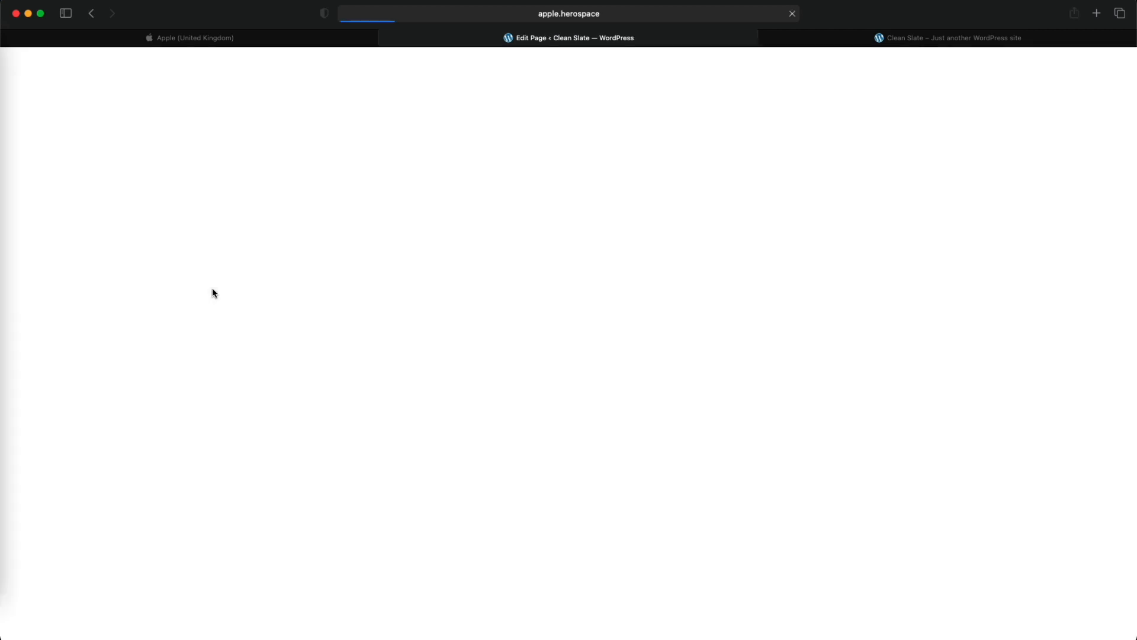
pyautogui.click(492, 277)
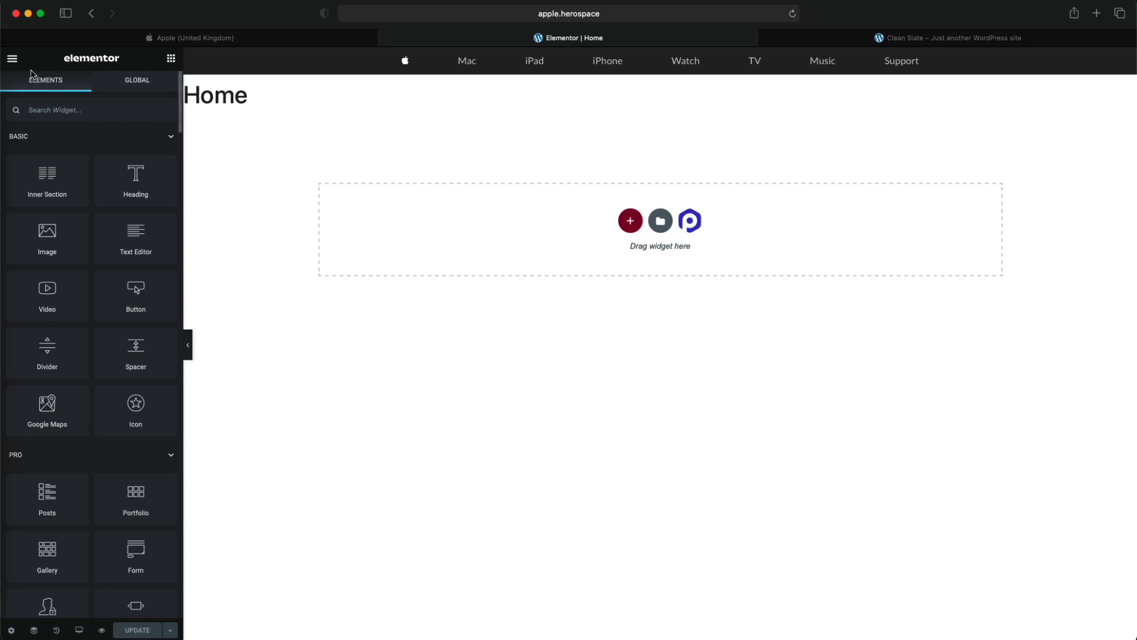
pyautogui.click(12, 60)
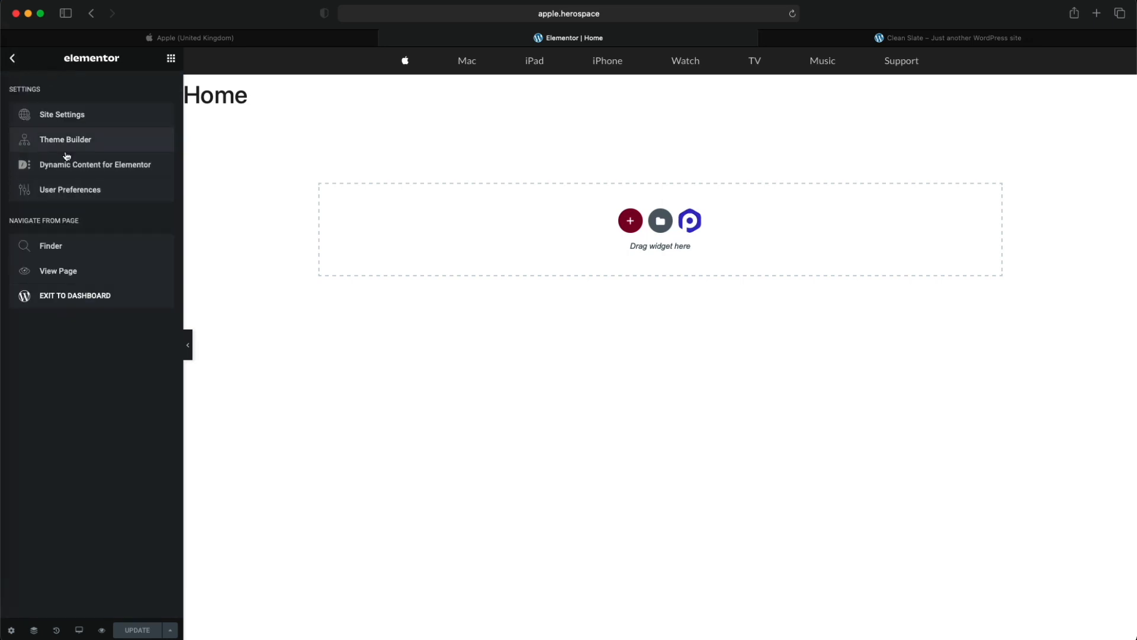
pyautogui.click(261, 384)
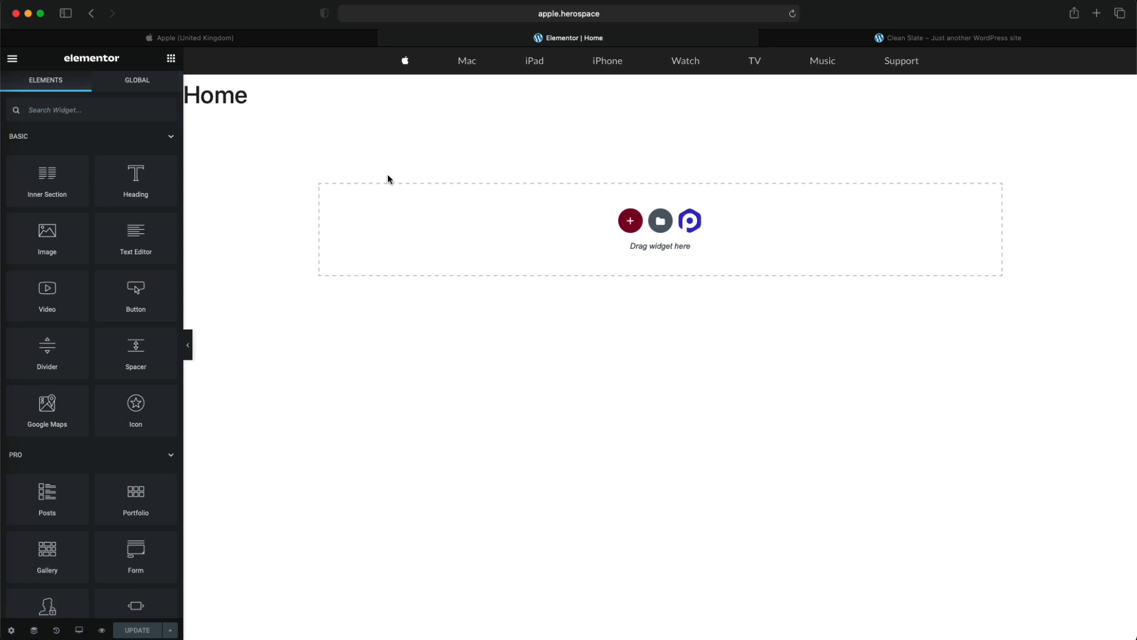
# - Set the Home page's layout to Elementor Canvas in the page settings
pyautogui.moveTo(244, 102); pyautogui.dragTo(186, 99)
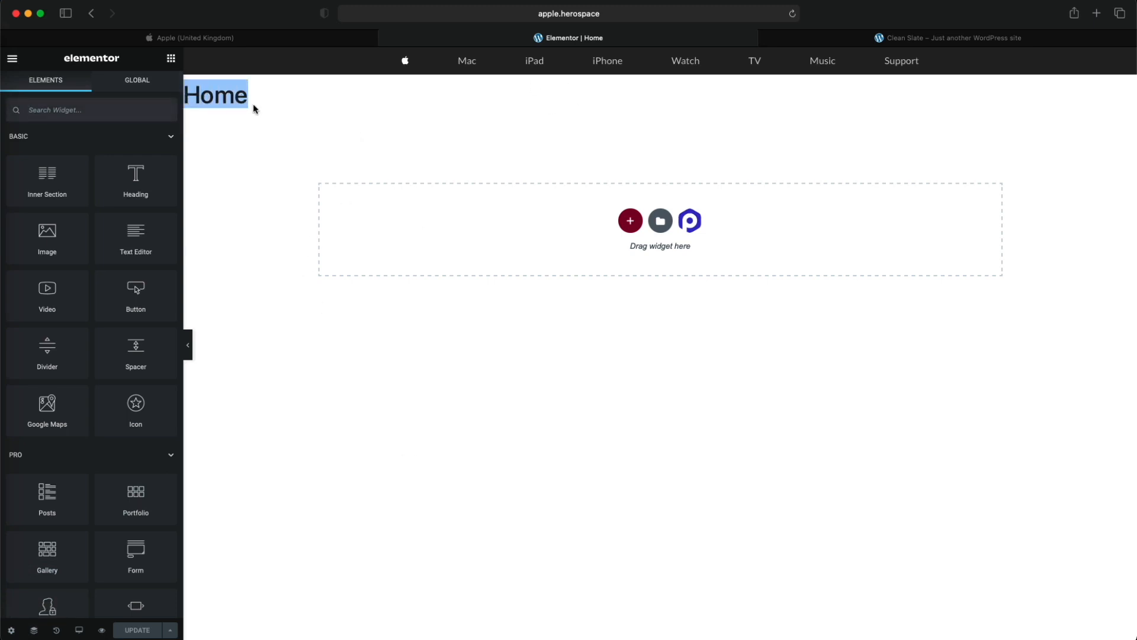
pyautogui.click(11, 630)
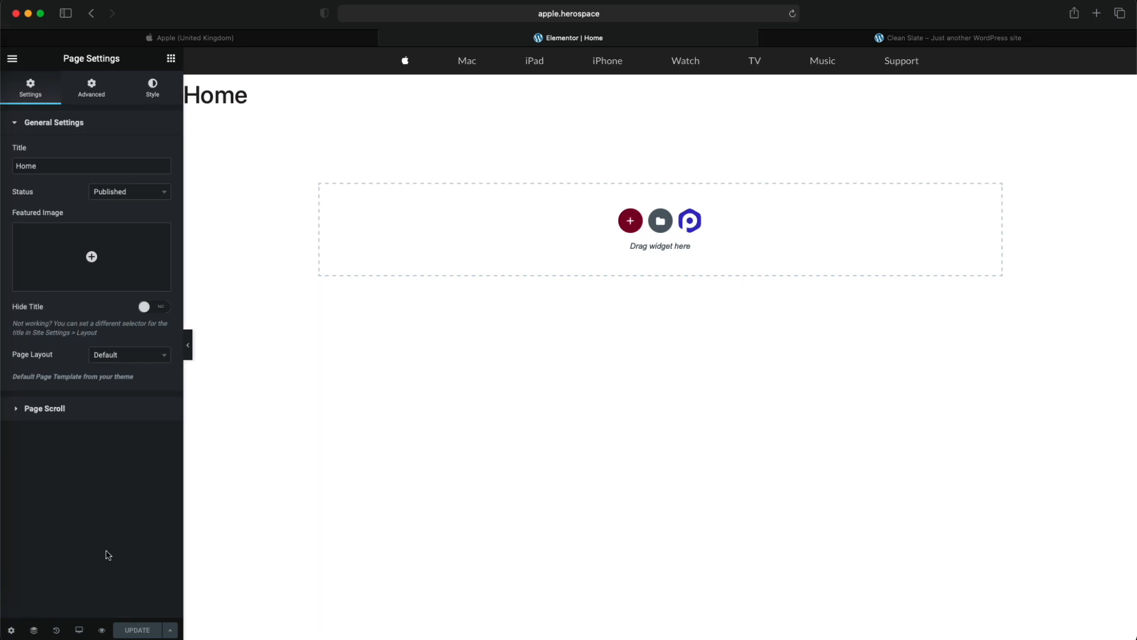
pyautogui.click(138, 362)
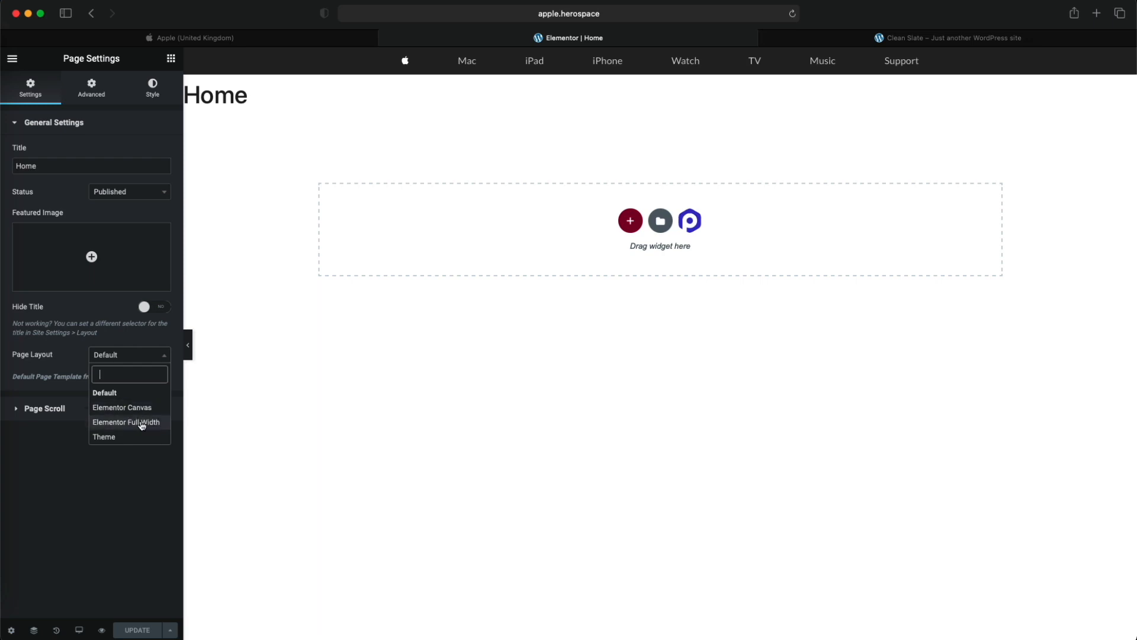
pyautogui.click(142, 407)
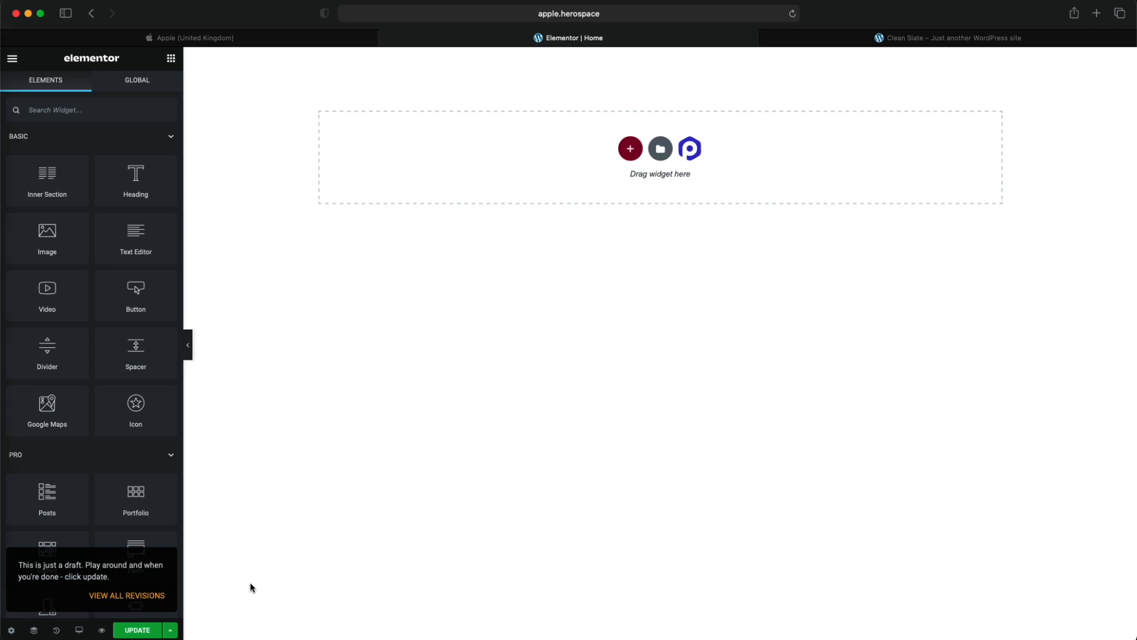
# - Set the Home page's layout to Elementor Full Width and update the page
pyautogui.click(255, 41)
pyautogui.scroll(-20, 424, 424)
pyautogui.scroll(2, 423, 455)
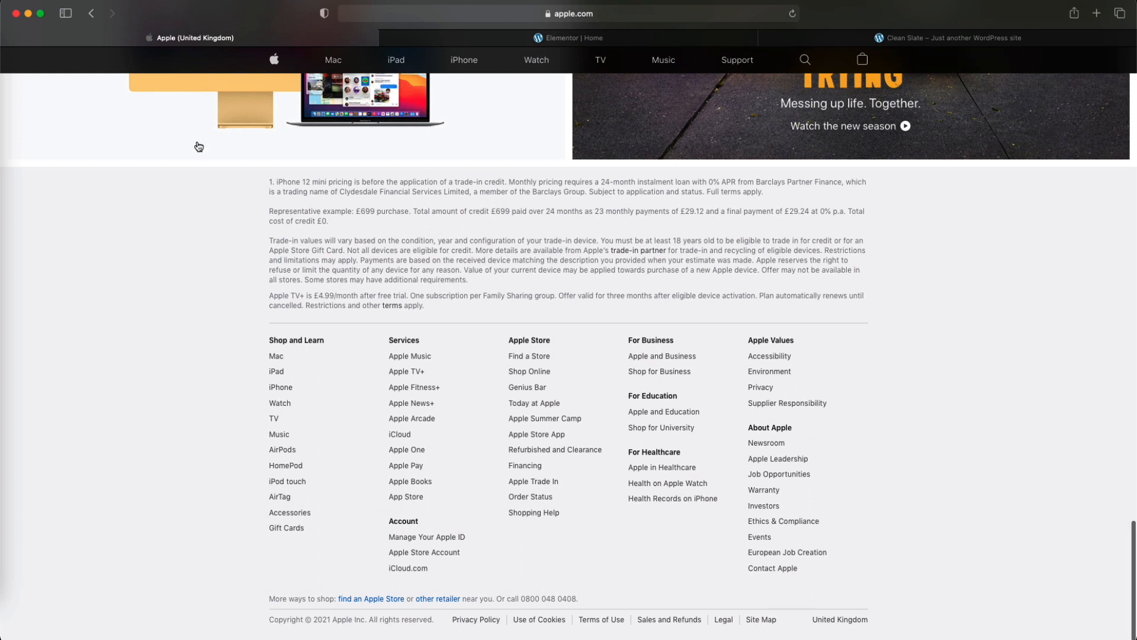
pyautogui.click(618, 39)
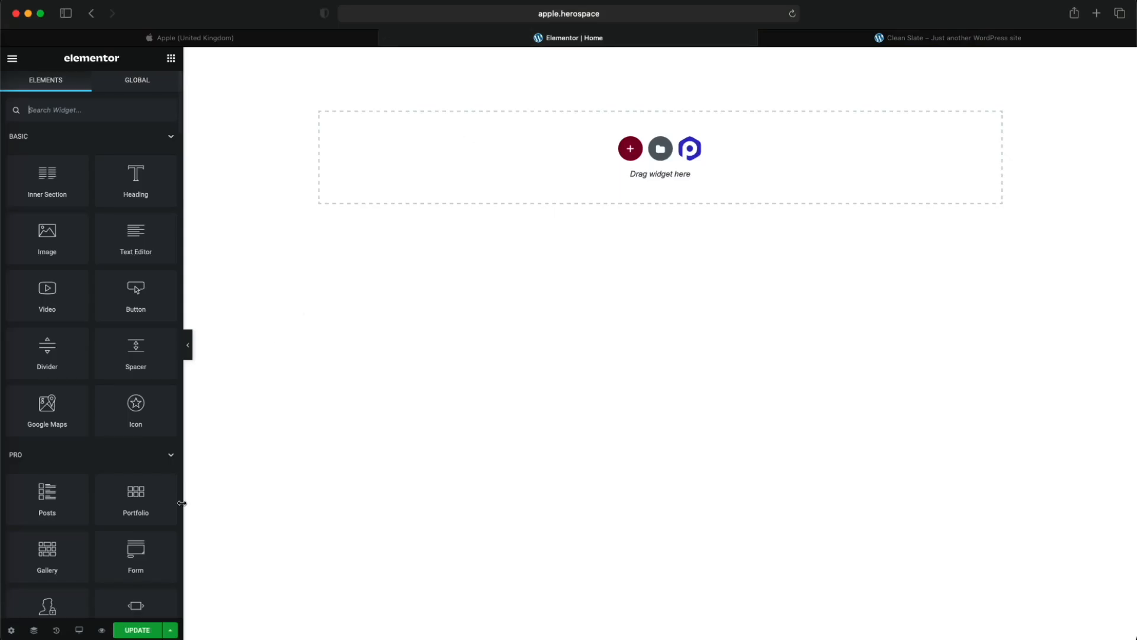
pyautogui.click(18, 633)
pyautogui.click(129, 358)
pyautogui.click(135, 422)
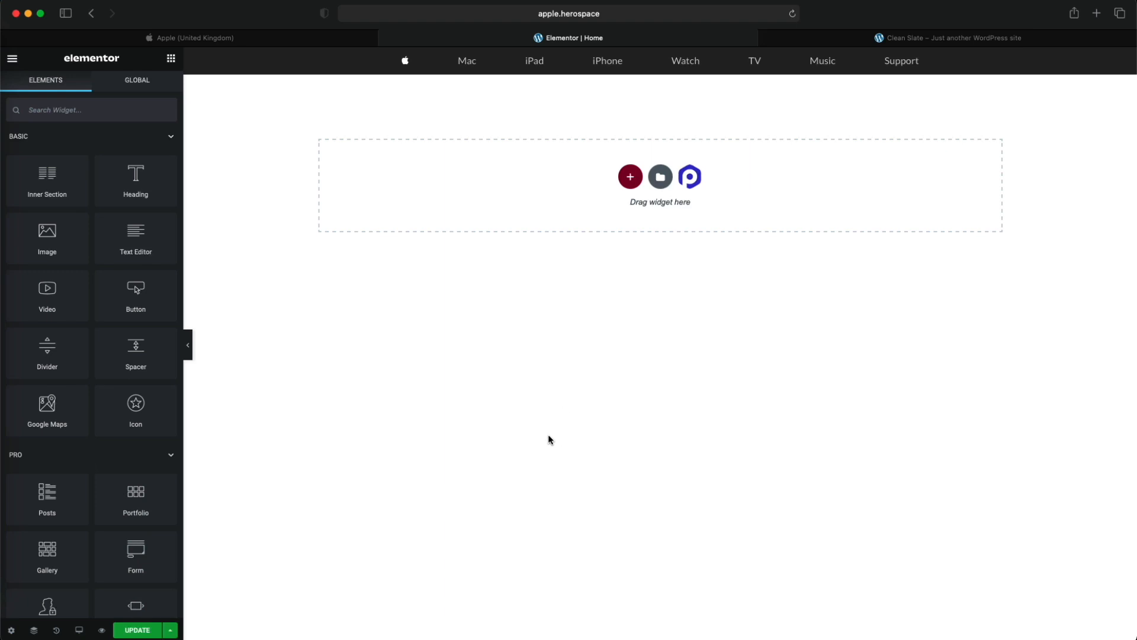
pyautogui.click(766, 38)
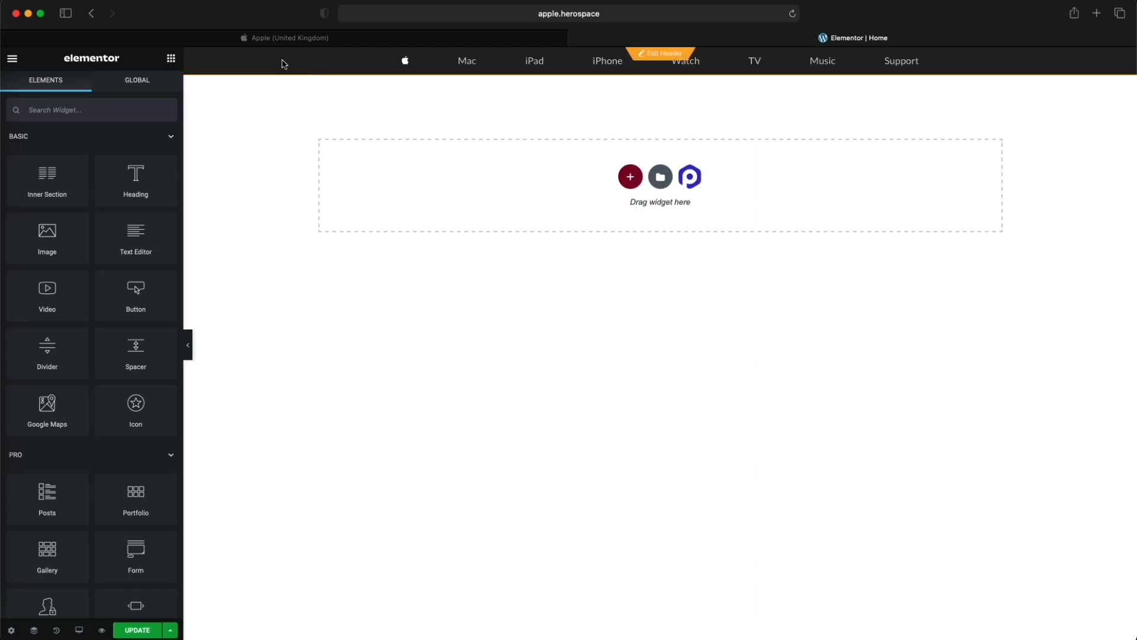
pyautogui.click(155, 630)
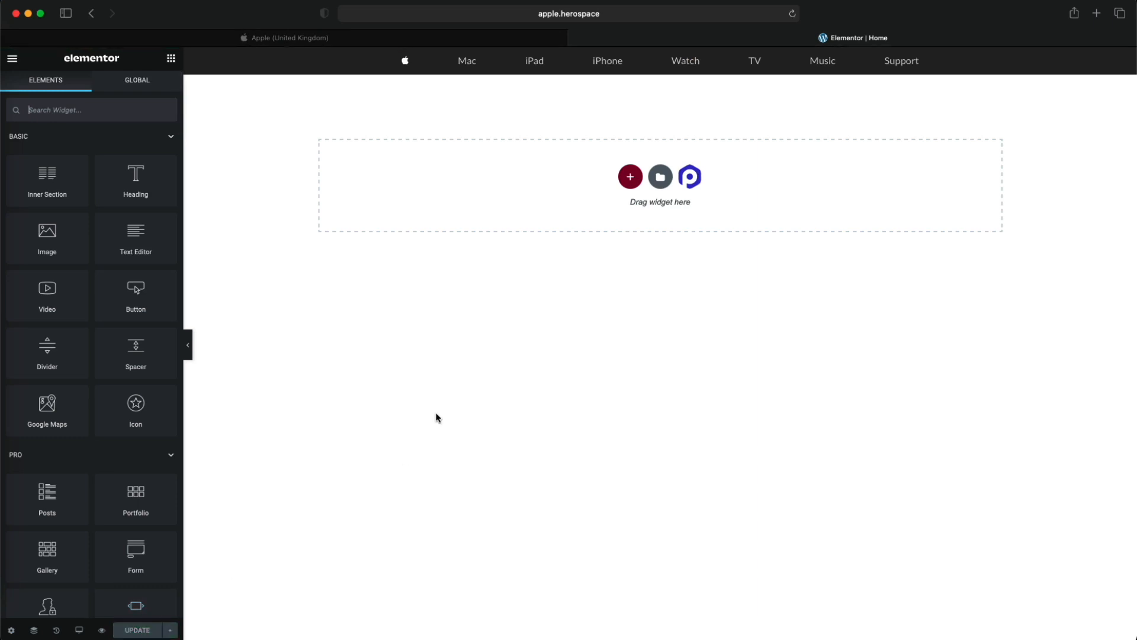
# - Copy the line "Shop online and get free, contactless delivery, Specialist help and more." from beneath the Apple homepage's nav bar
pyautogui.click(297, 39)
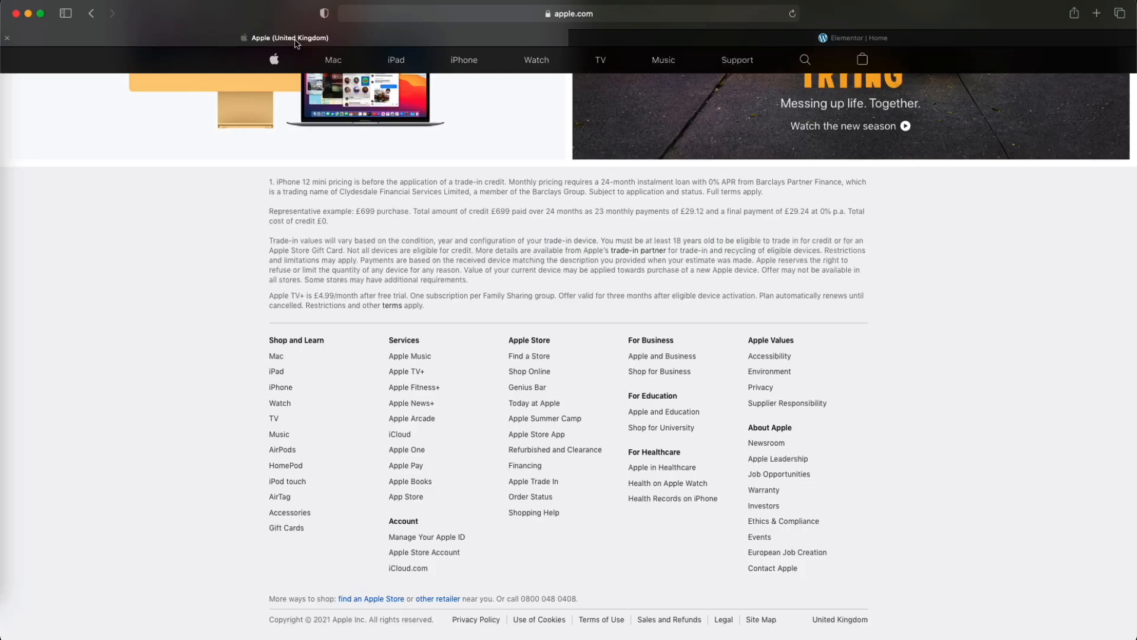
pyautogui.scroll(20, 330, 175)
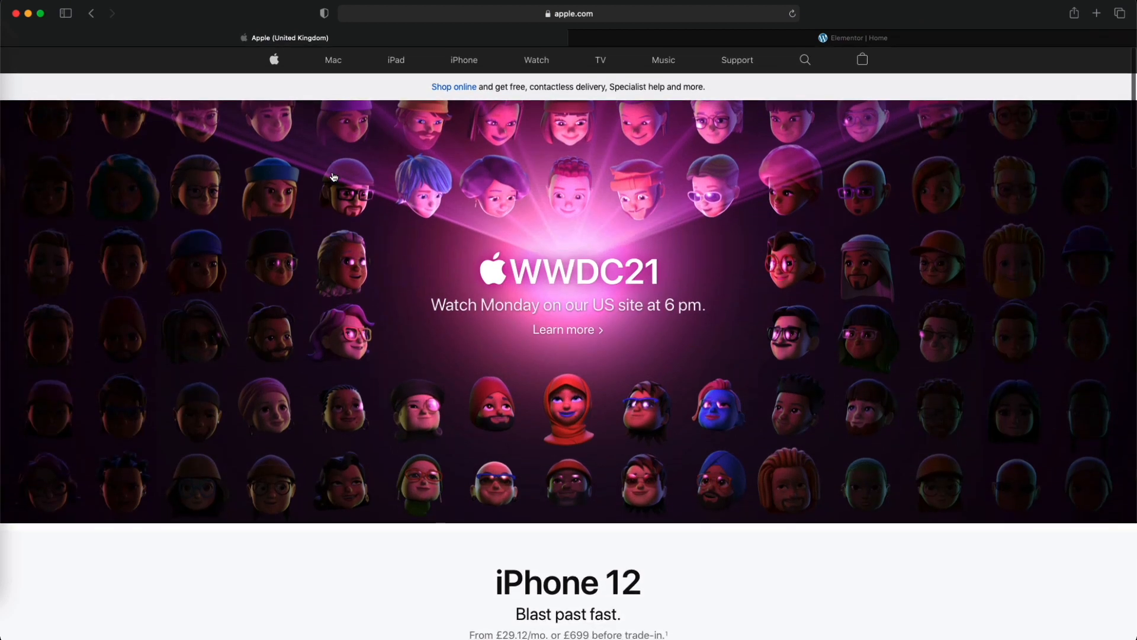
pyautogui.moveTo(713, 88); pyautogui.dragTo(427, 88)
pyautogui.press('super+c')
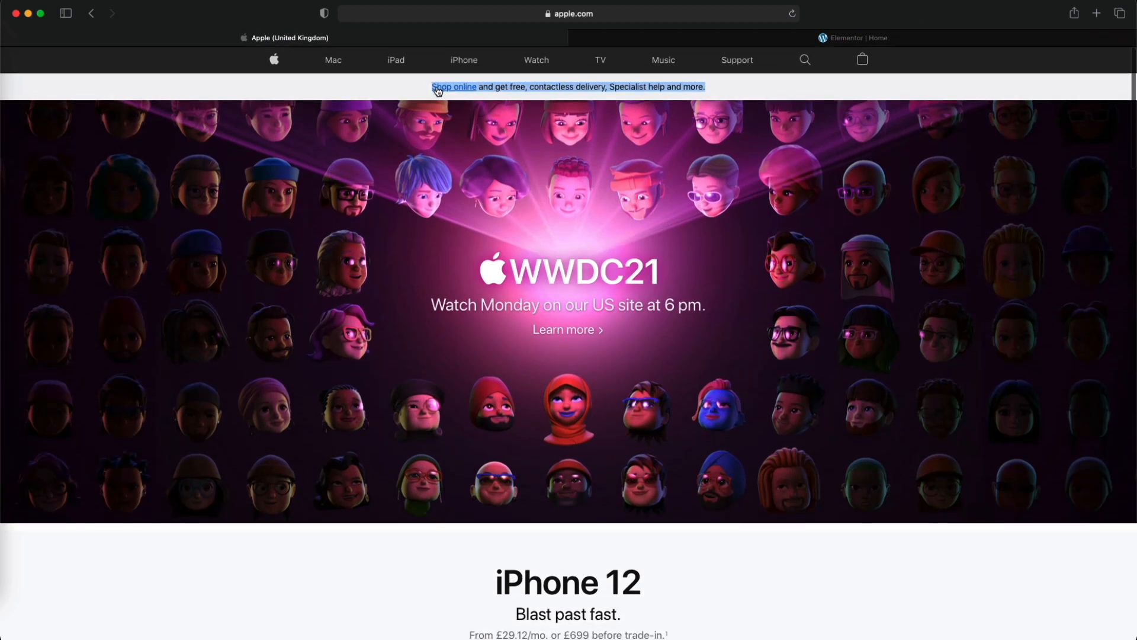
pyautogui.rightClick(503, 87)
pyautogui.click(532, 122)
# - Return to the Elementor Home page and add a single-column section below the nav bar
pyautogui.click(689, 41)
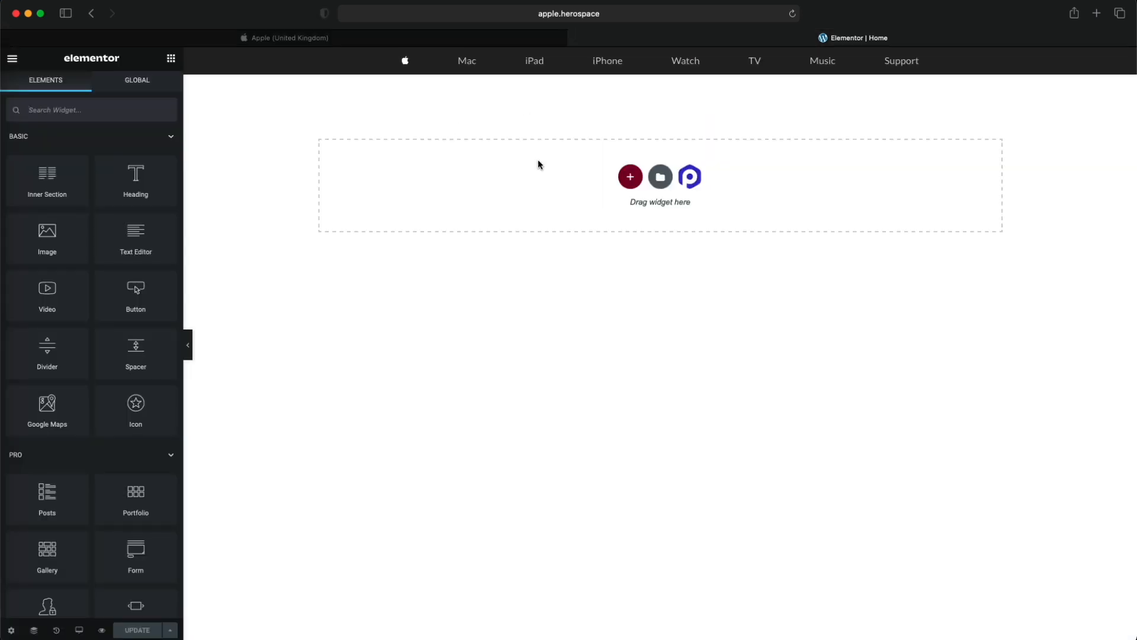
pyautogui.click(631, 176)
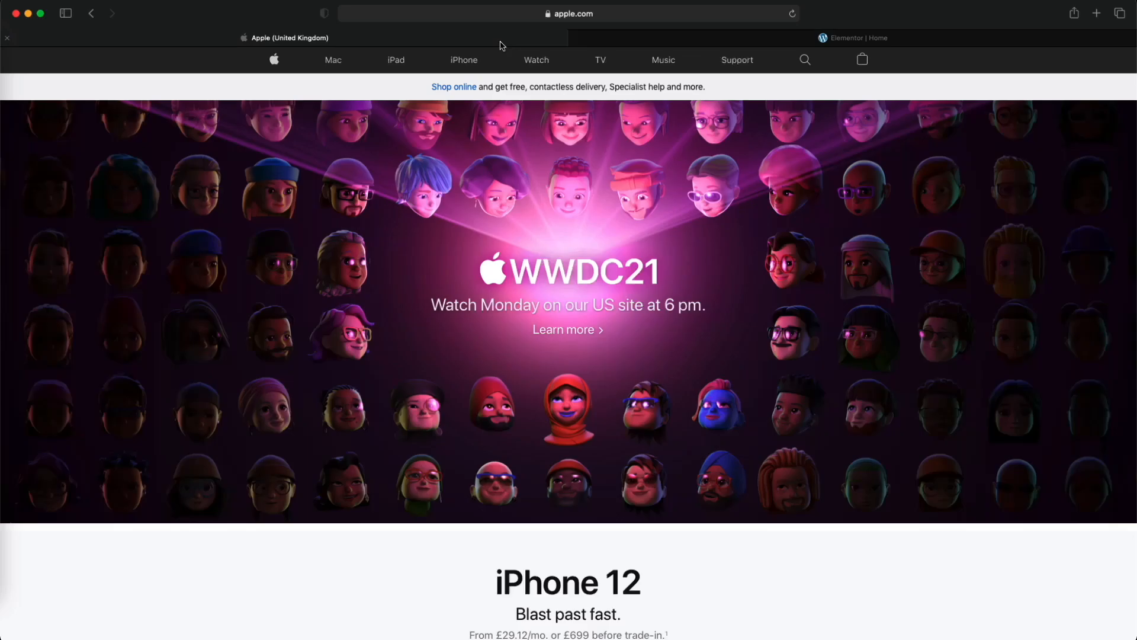
pyautogui.click(500, 41)
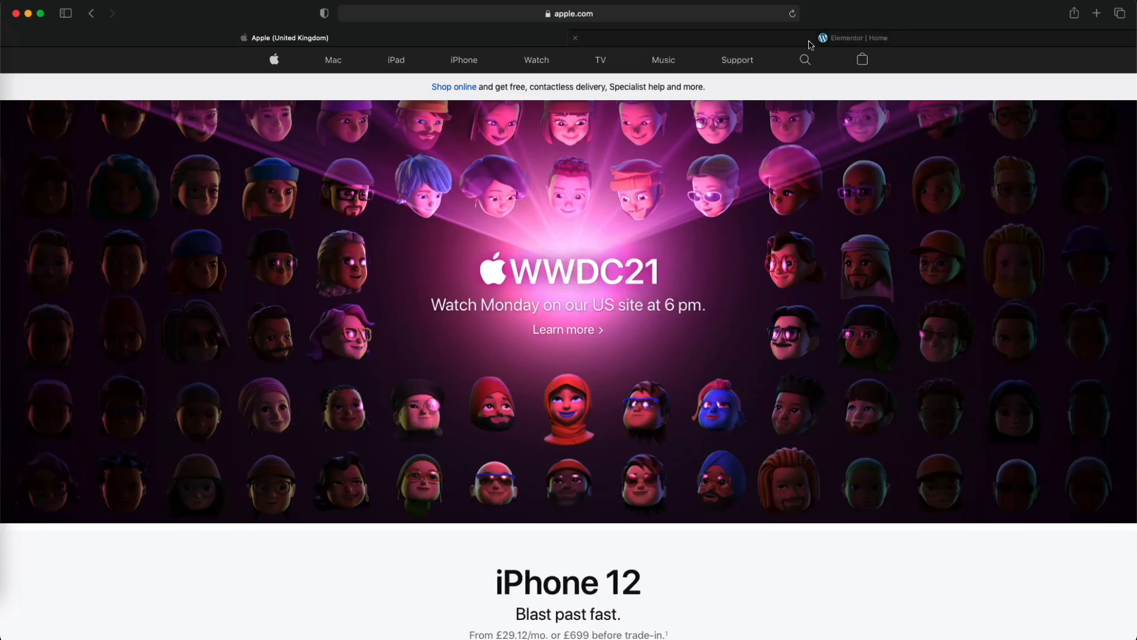
pyautogui.click(776, 40)
pyautogui.click(494, 208)
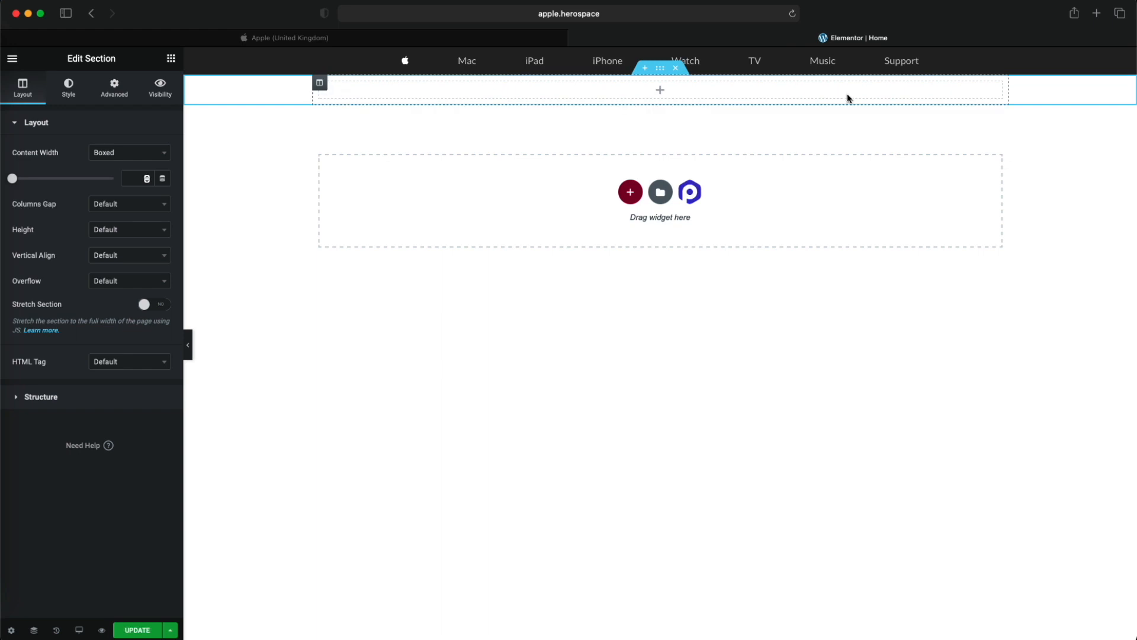
# - Add a Text Editor widget to the new section and replace its placeholder text with the copied "Shop online" line
pyautogui.click(170, 58)
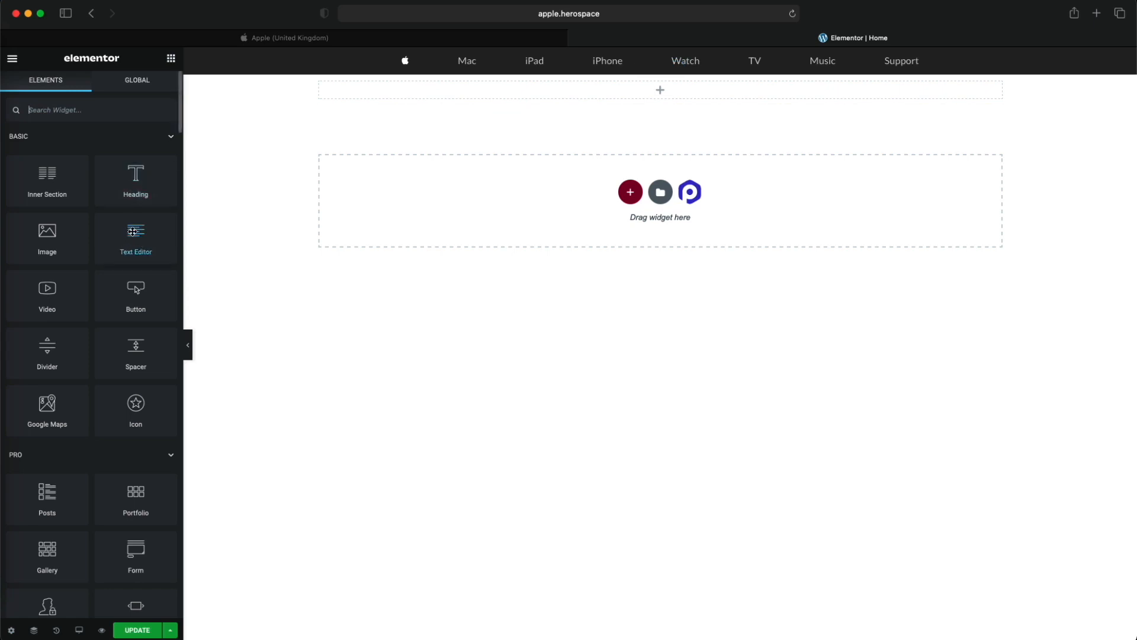
pyautogui.moveTo(129, 242); pyautogui.dragTo(533, 92)
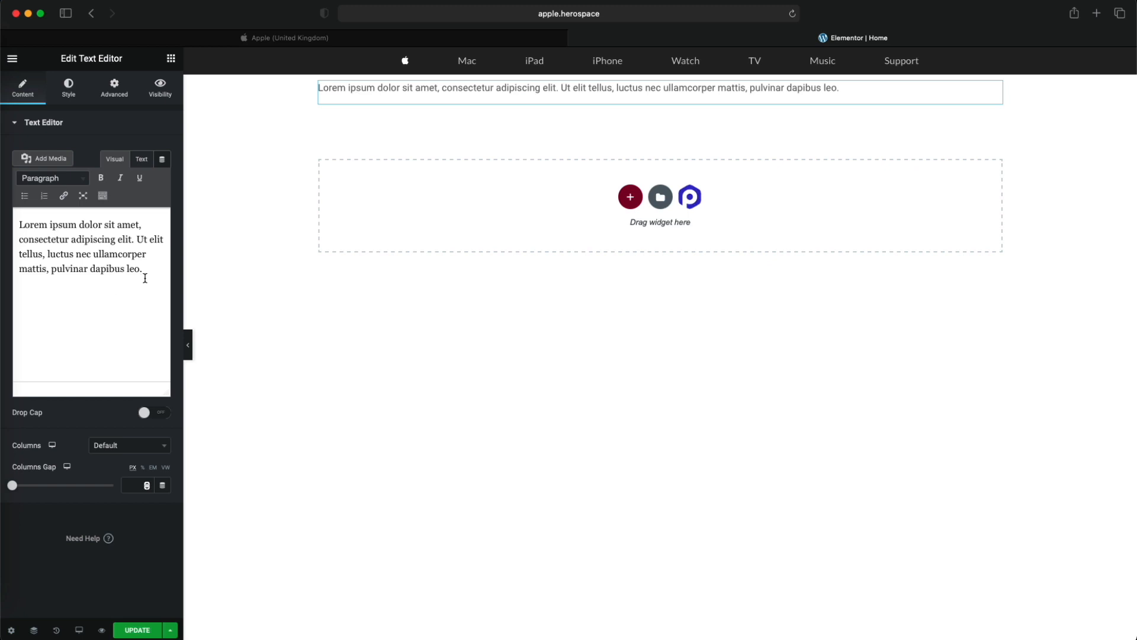
pyautogui.moveTo(142, 268); pyautogui.dragTo(11, 228)
pyautogui.rightClick(41, 238)
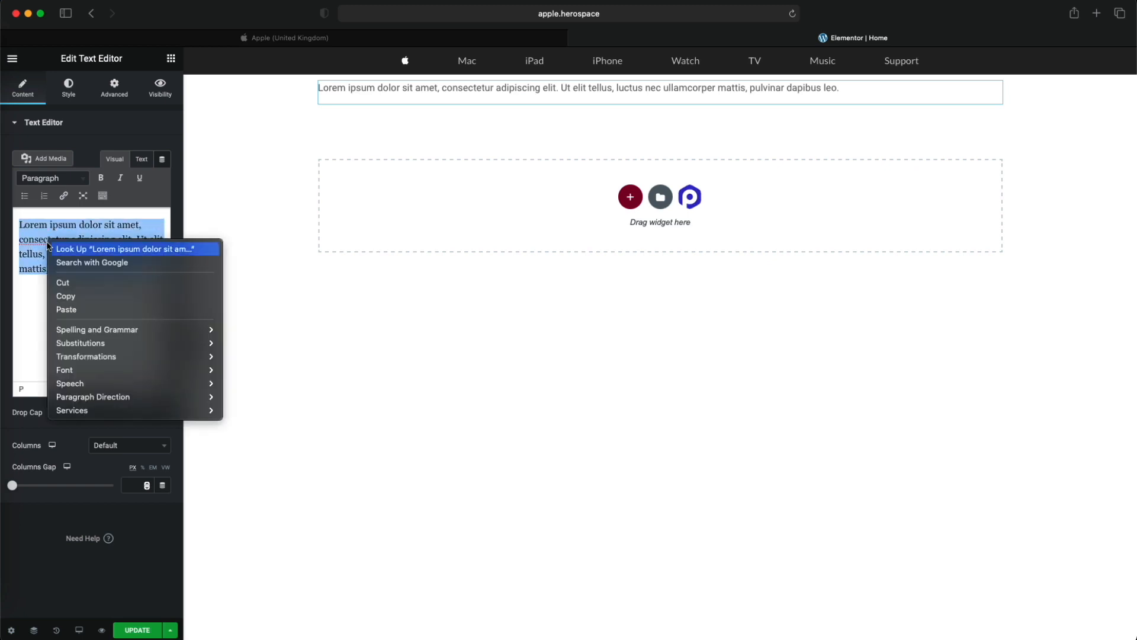
pyautogui.click(98, 308)
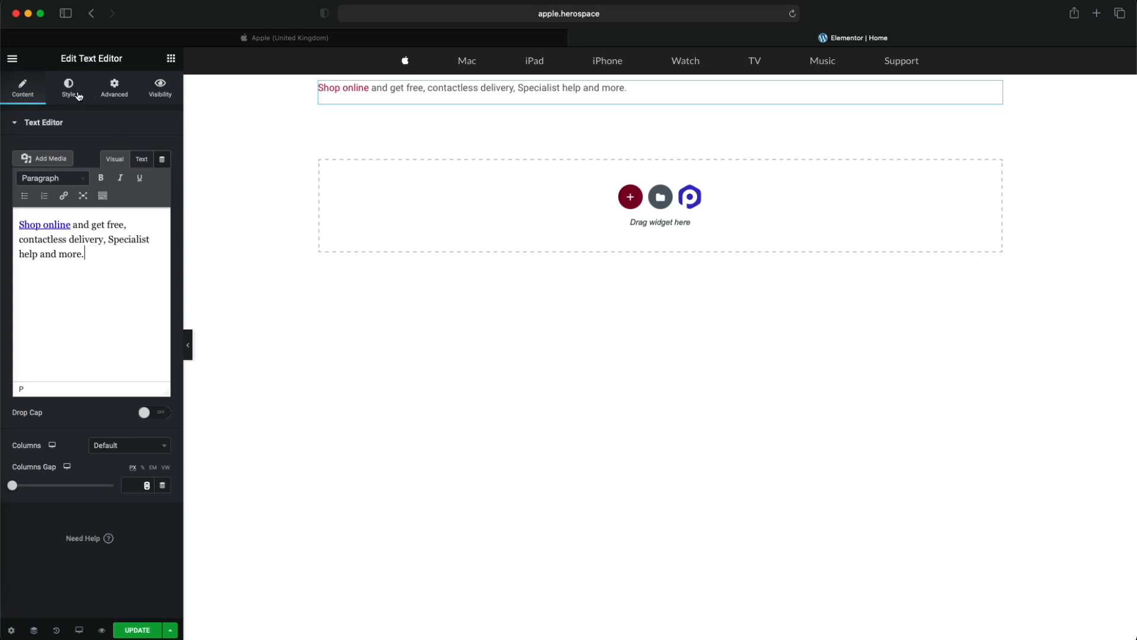
# - Center-align the "Shop online" strip text and set its text colour to #302B2B to match the Apple homepage
pyautogui.click(74, 96)
pyautogui.click(130, 152)
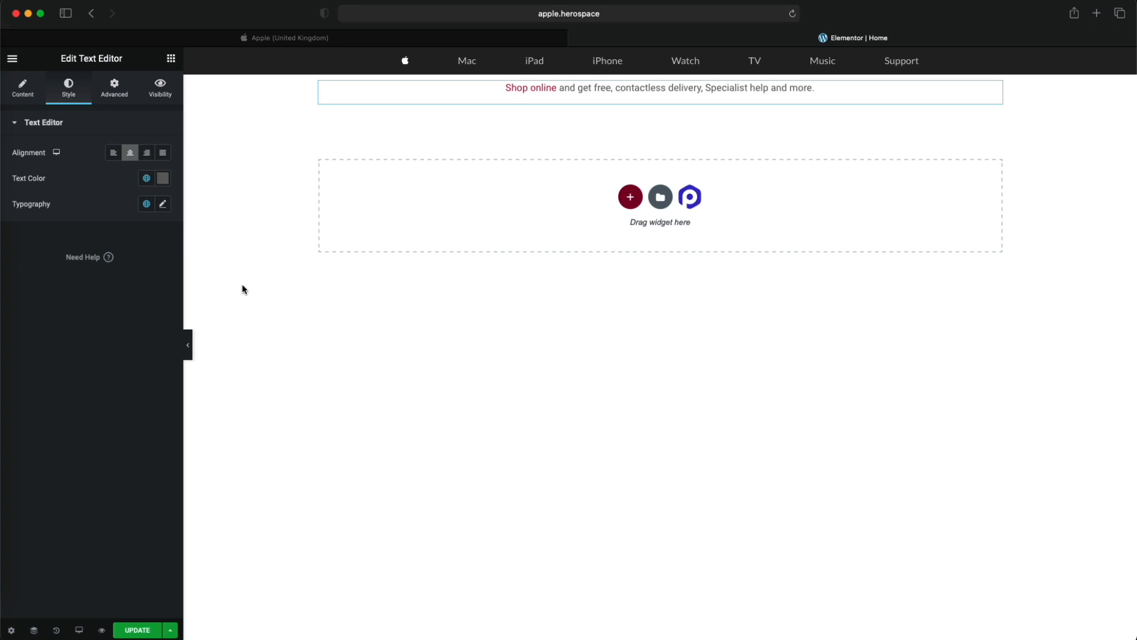
pyautogui.click(465, 39)
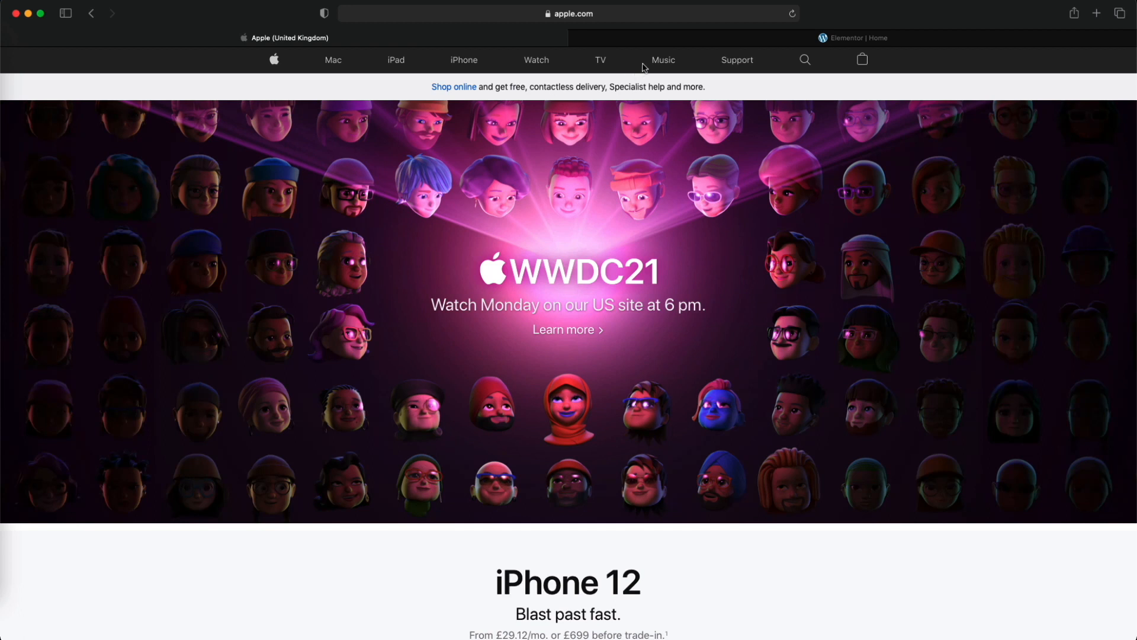
pyautogui.click(640, 42)
pyautogui.click(163, 178)
pyautogui.moveTo(163, 243); pyautogui.dragTo(38, 307)
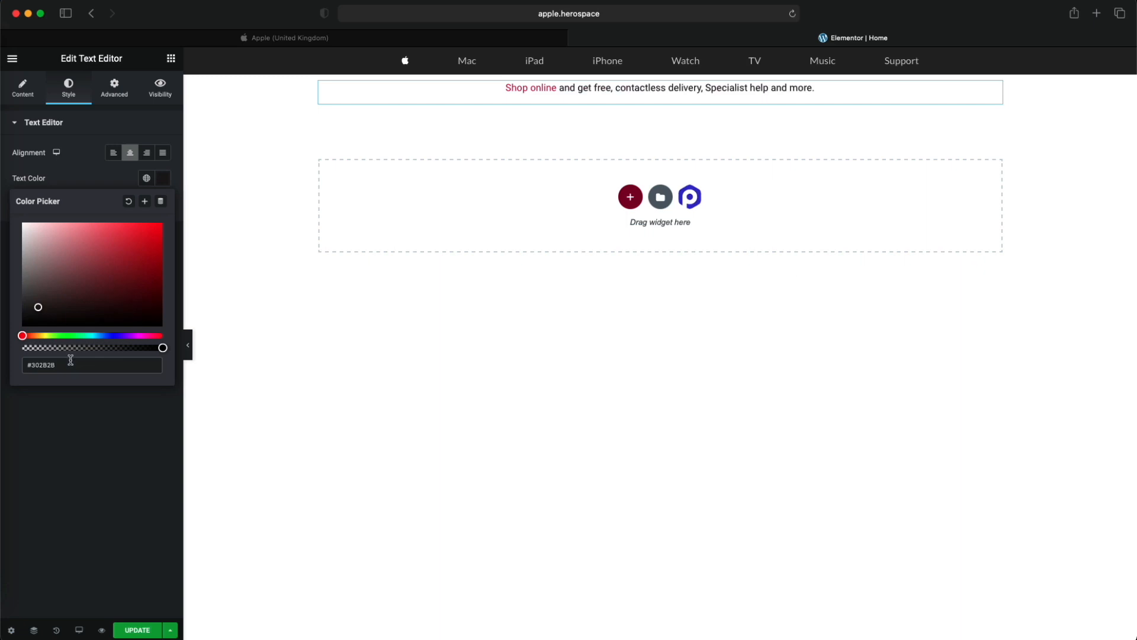
# - Save the strip's text colour as a new global colour named "Dark (Type)"
pyautogui.click(145, 203)
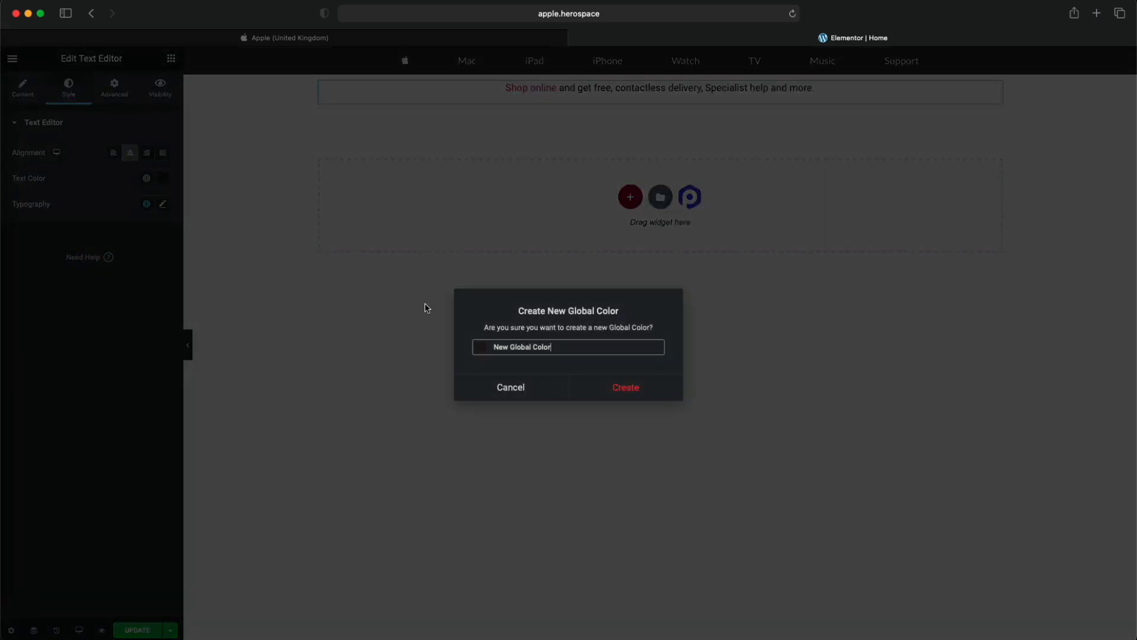
pyautogui.write('Dark (Type')
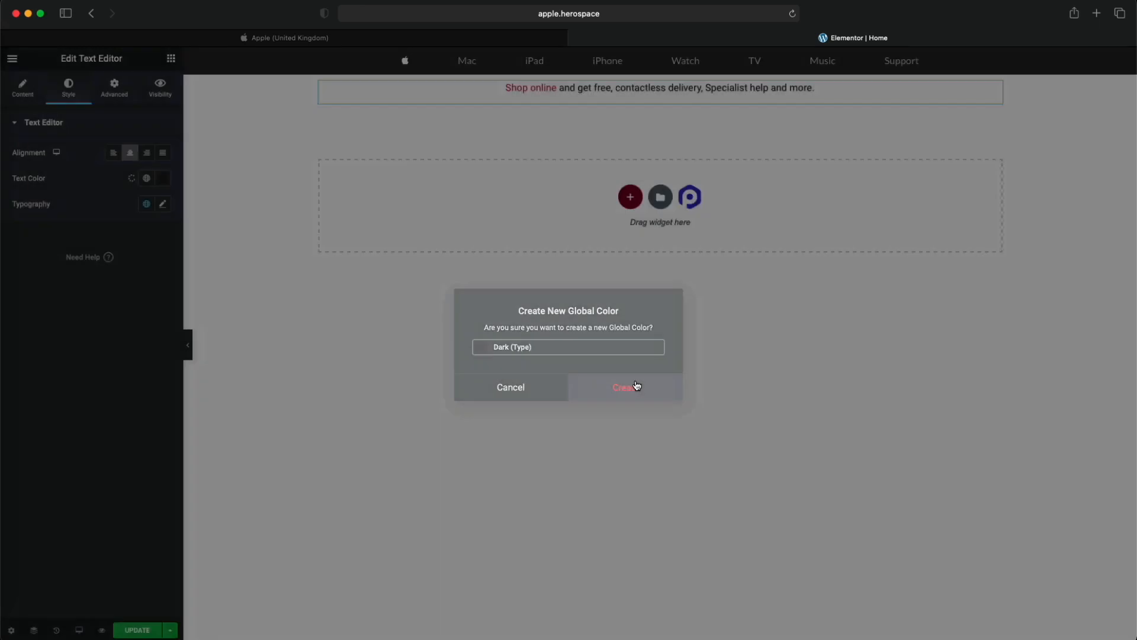
pyautogui.click(635, 387)
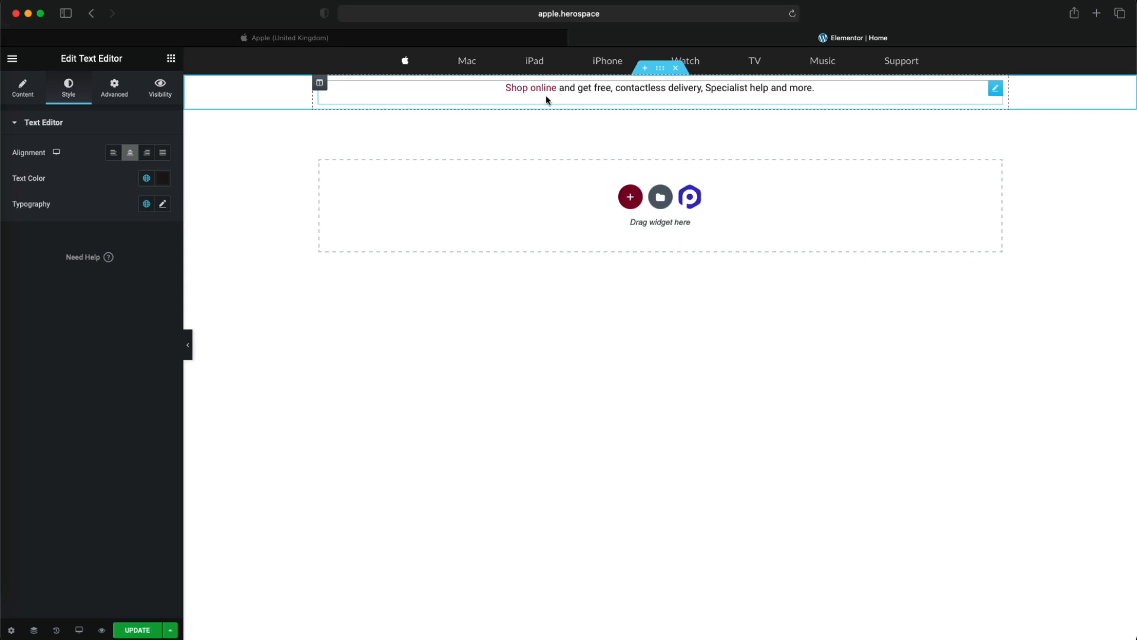
# - Compare the strip text with the original on the Apple homepage and update the Elementor Home page
pyautogui.rightClick(525, 42)
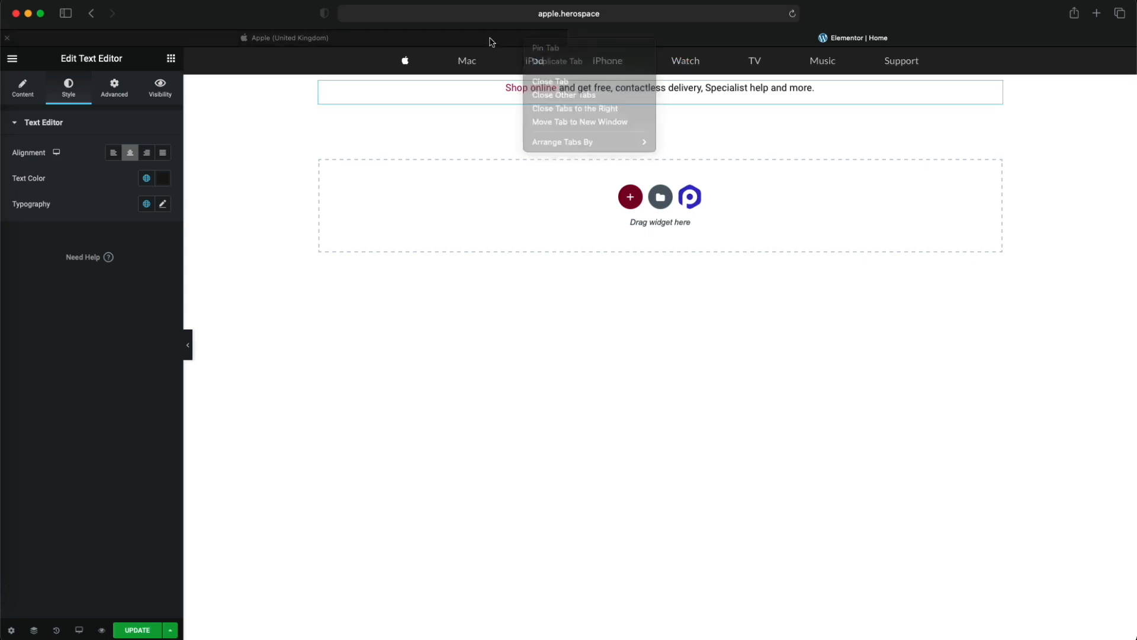
pyautogui.click(480, 41)
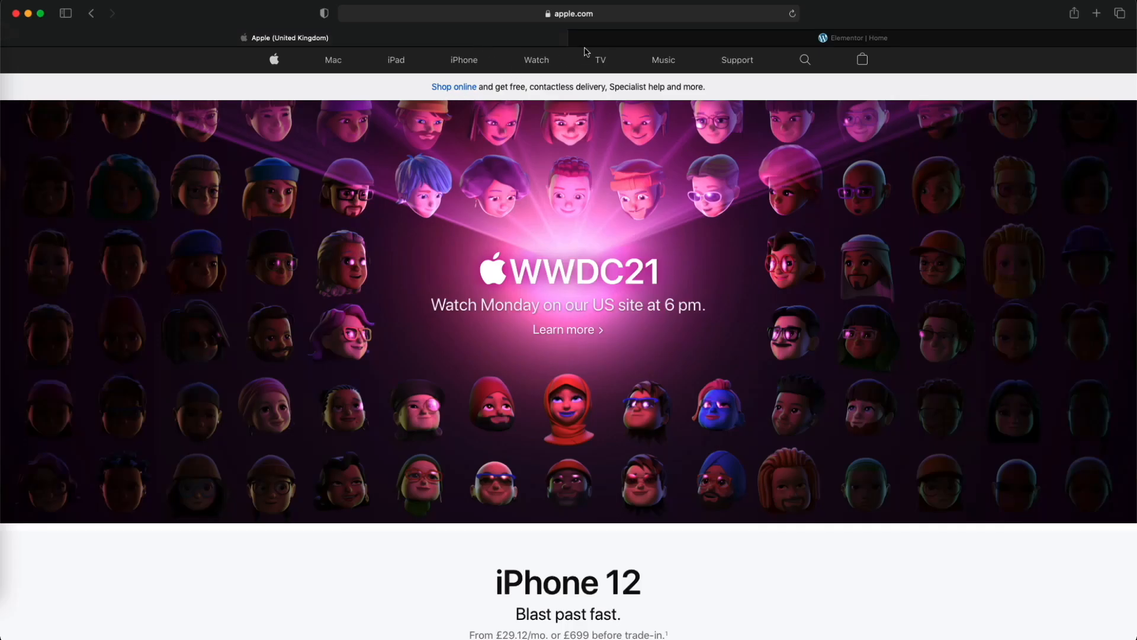
pyautogui.click(608, 43)
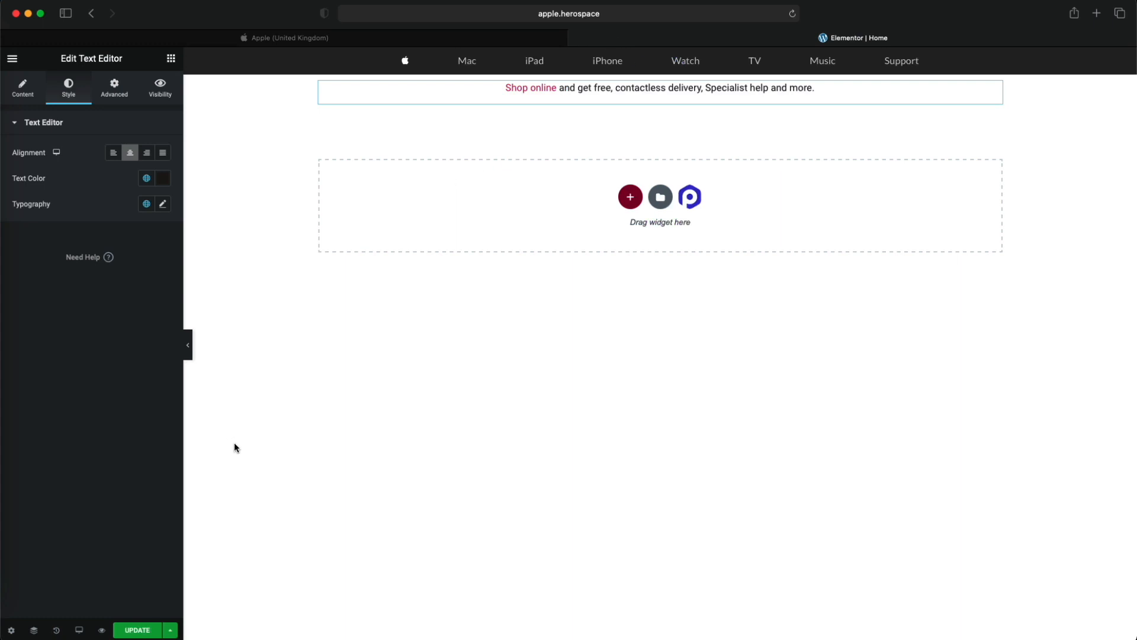
pyautogui.click(142, 629)
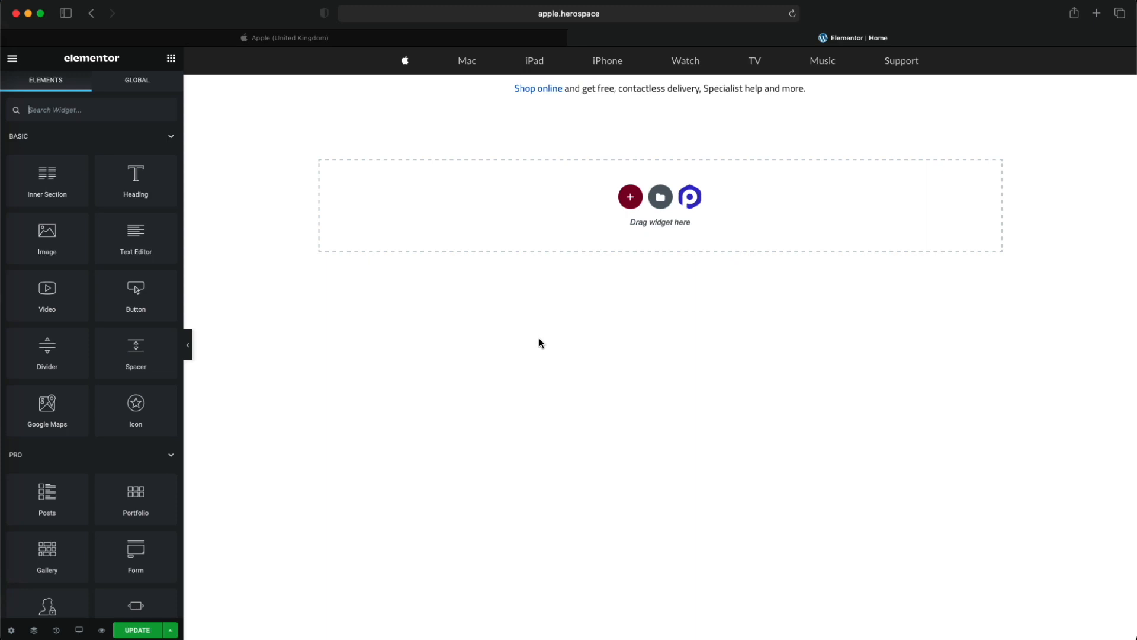
# - Compare the strip's font and link colour with the original strip on the Apple homepage
pyautogui.click(457, 39)
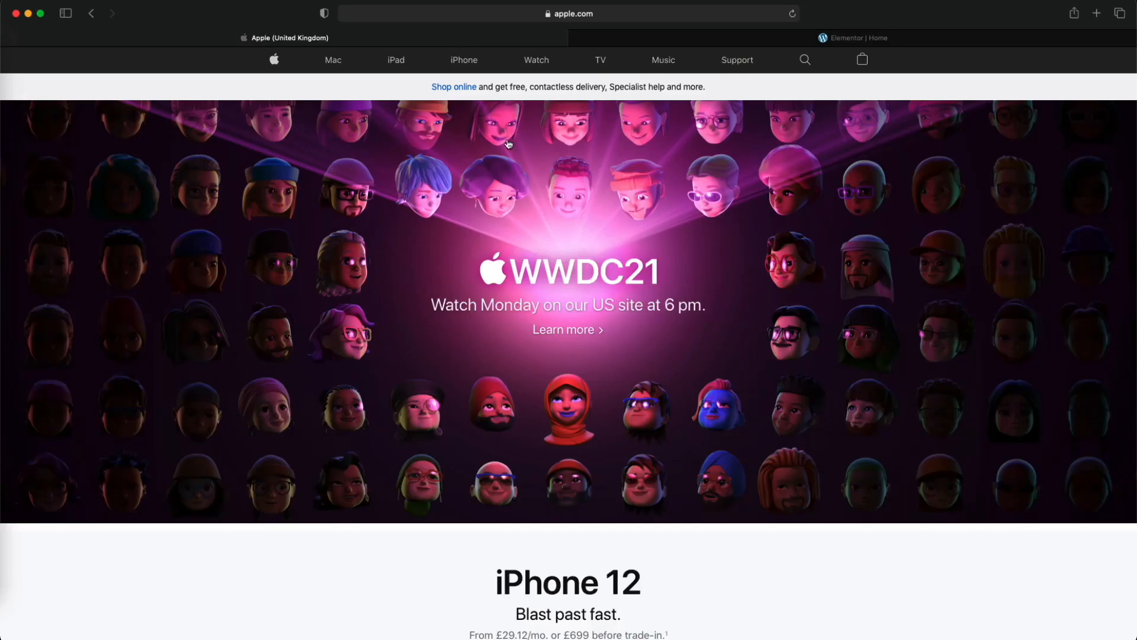
pyautogui.click(629, 40)
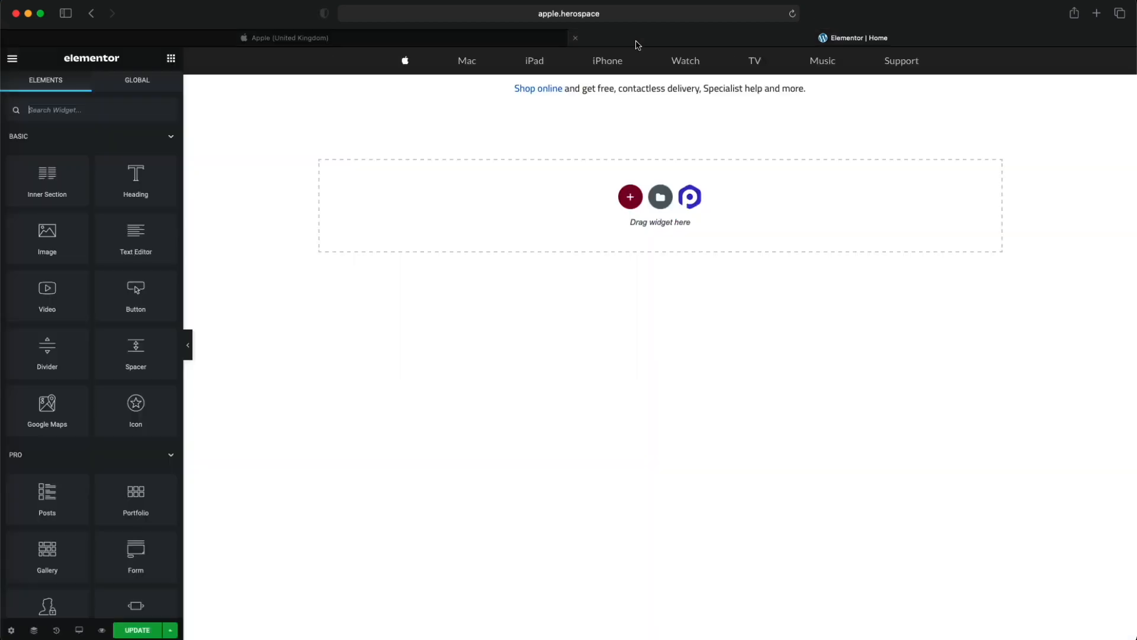
pyautogui.click(484, 41)
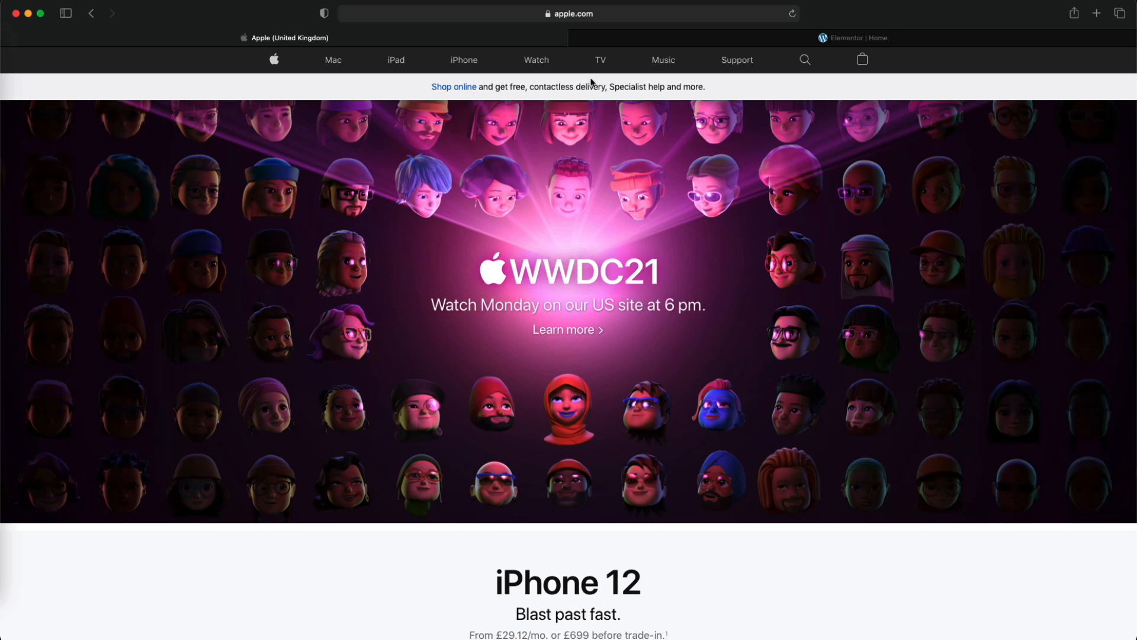
pyautogui.click(641, 40)
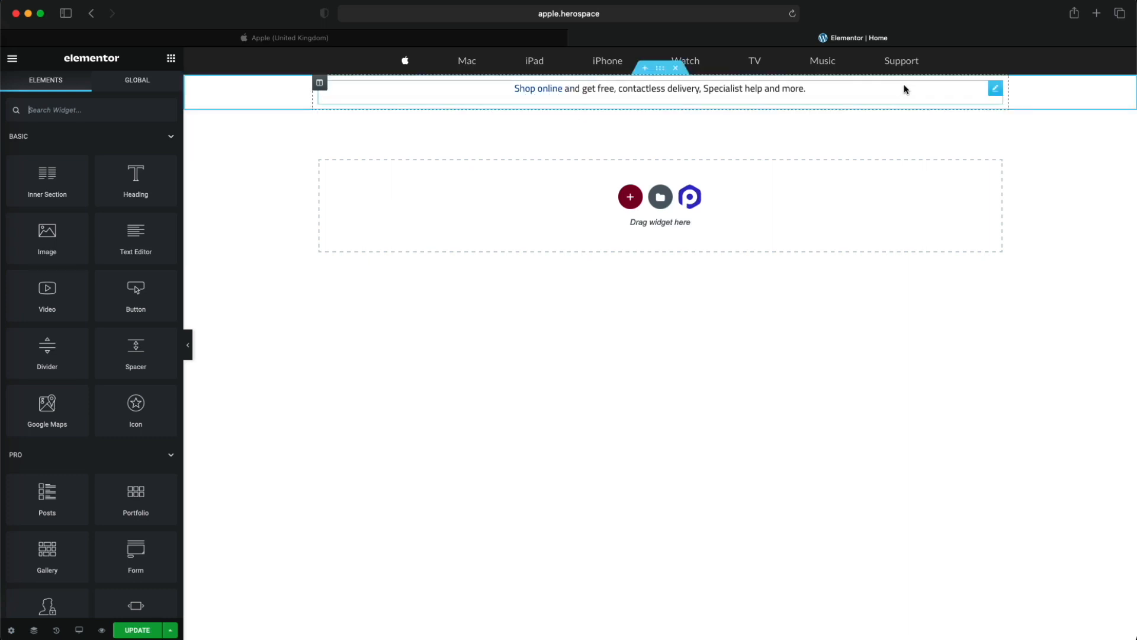
# - Open the Custom CSS of the "Shop online" text widget for editing
pyautogui.rightClick(862, 90)
pyautogui.click(896, 100)
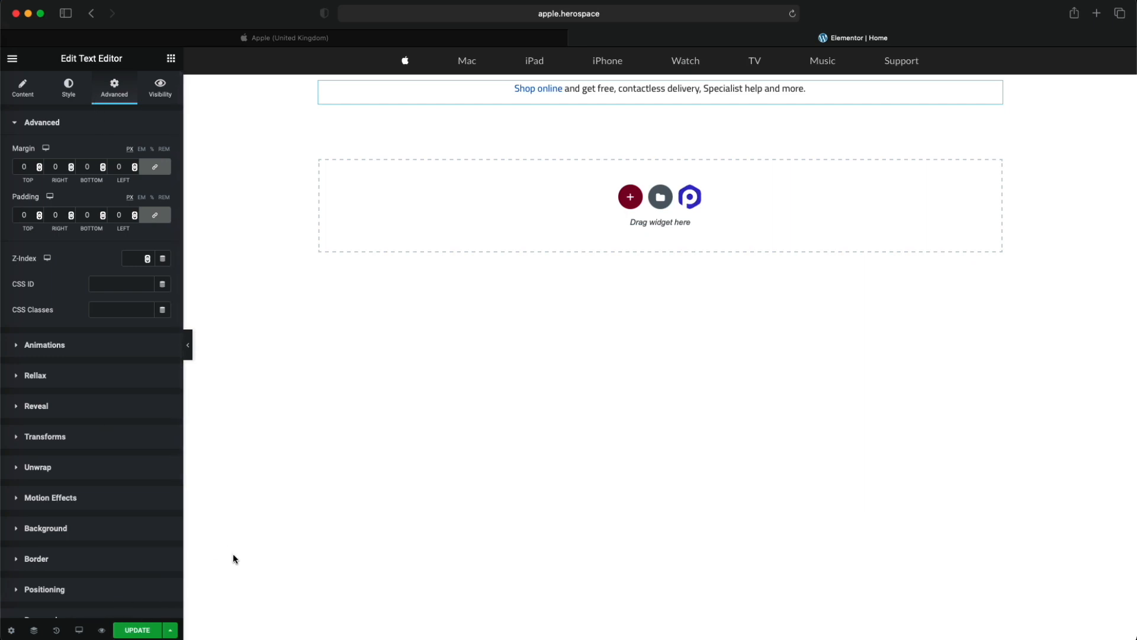
pyautogui.scroll(-5, 126, 539)
pyautogui.click(67, 505)
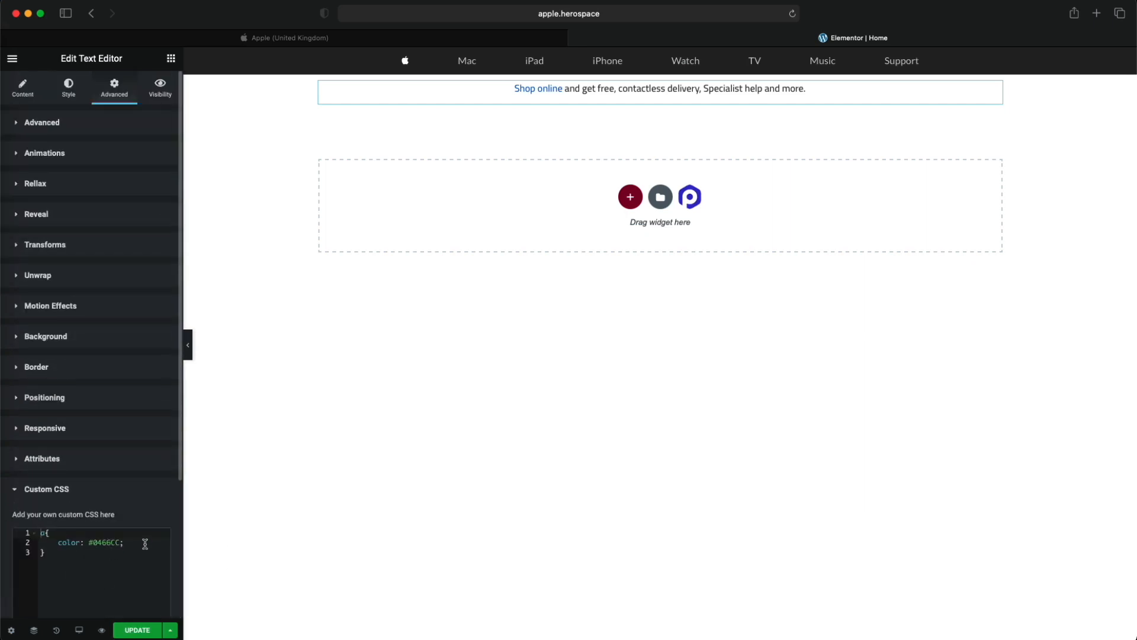
pyautogui.scroll(-3, 144, 545)
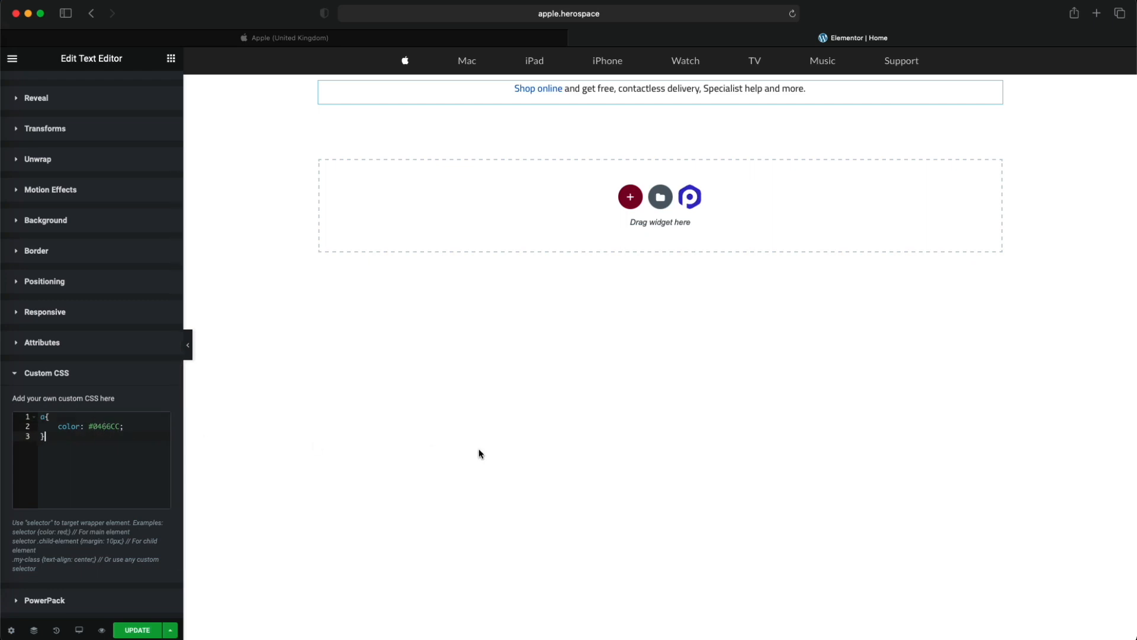
# - Look up the hex code of the Link Blue swatch in the Apple Website Colors palette
pyautogui.hotkey('ctrl', 'Up')
pyautogui.click(1003, 434)
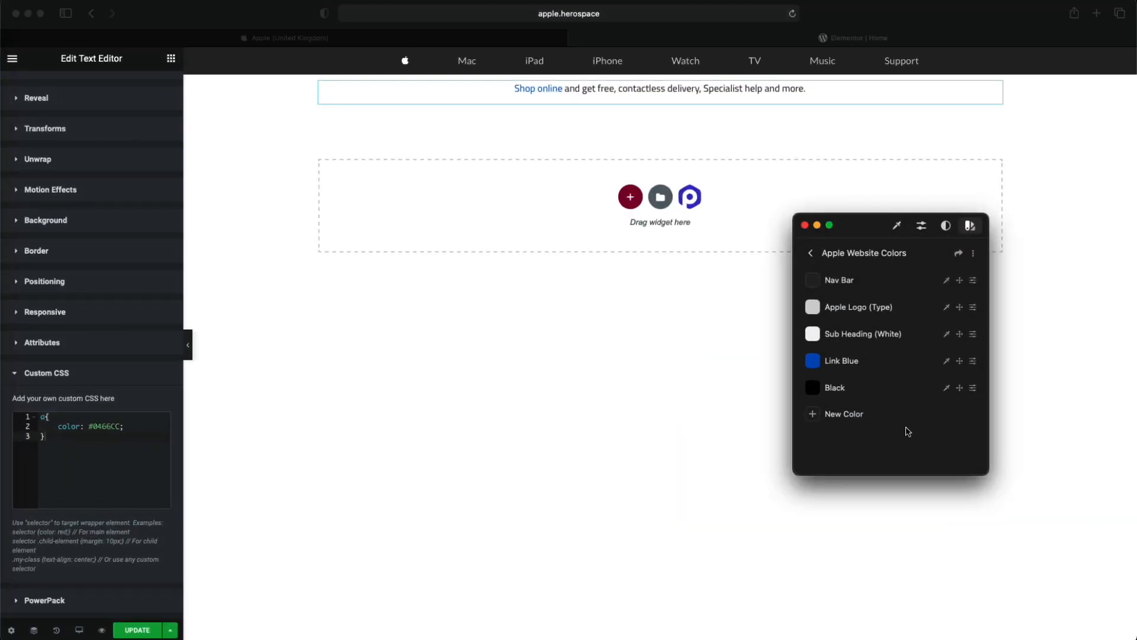
pyautogui.click(820, 367)
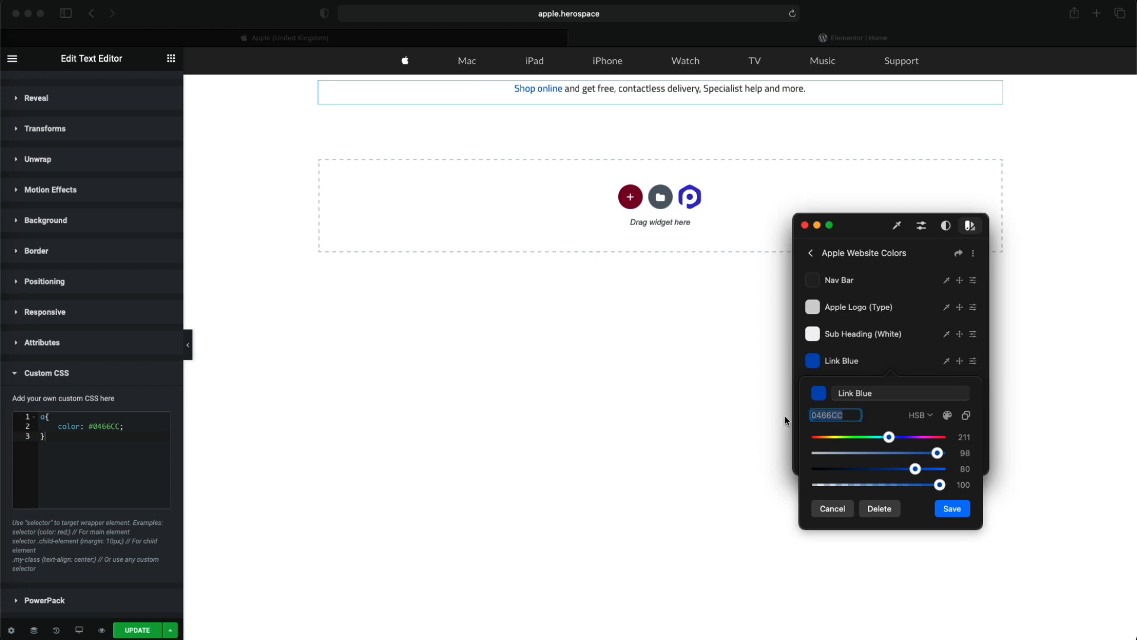
pyautogui.click(741, 426)
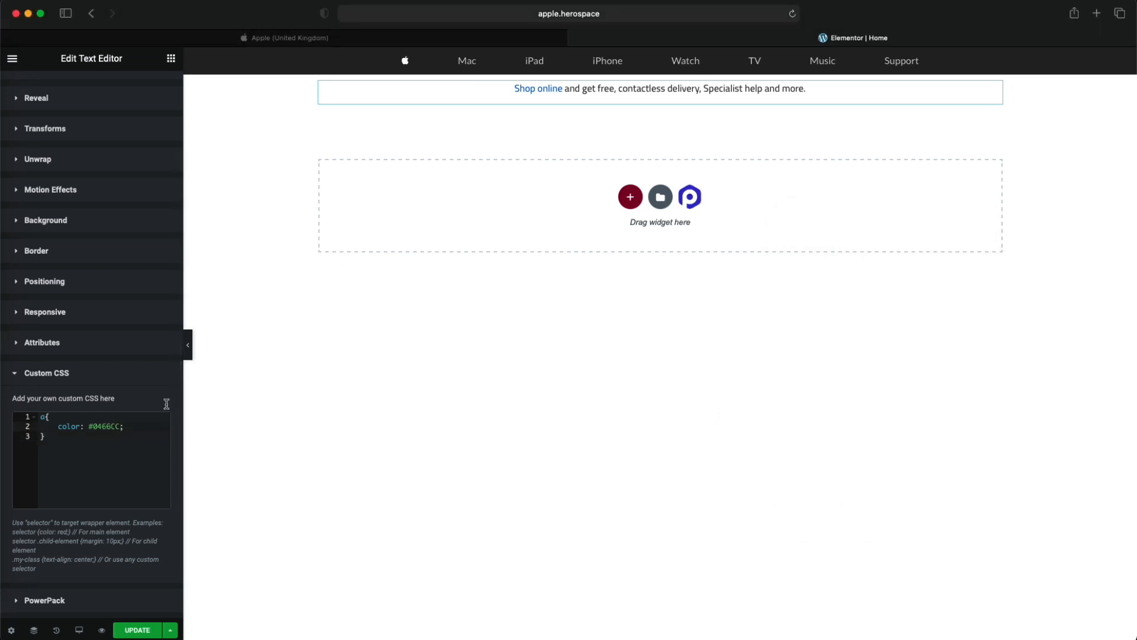
# - Try #fff as the link colour in the custom CSS "a" rule and undo the change
pyautogui.click(86, 433)
pyautogui.doubleClick(114, 426)
pyautogui.write('fff')
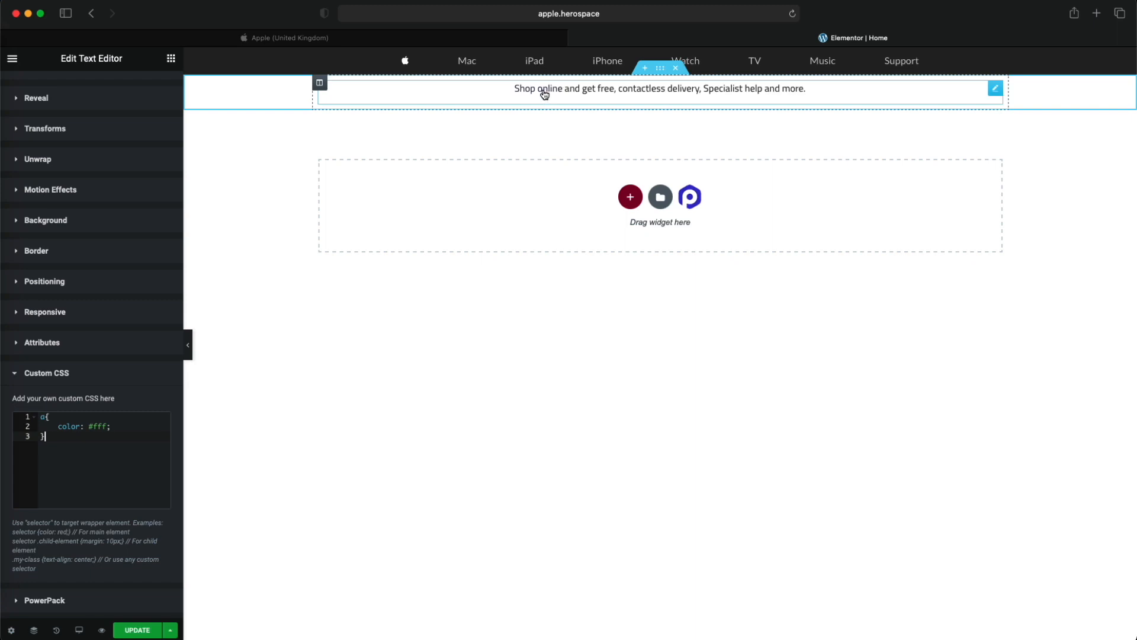
pyautogui.press('super+z')
pyautogui.click(138, 445)
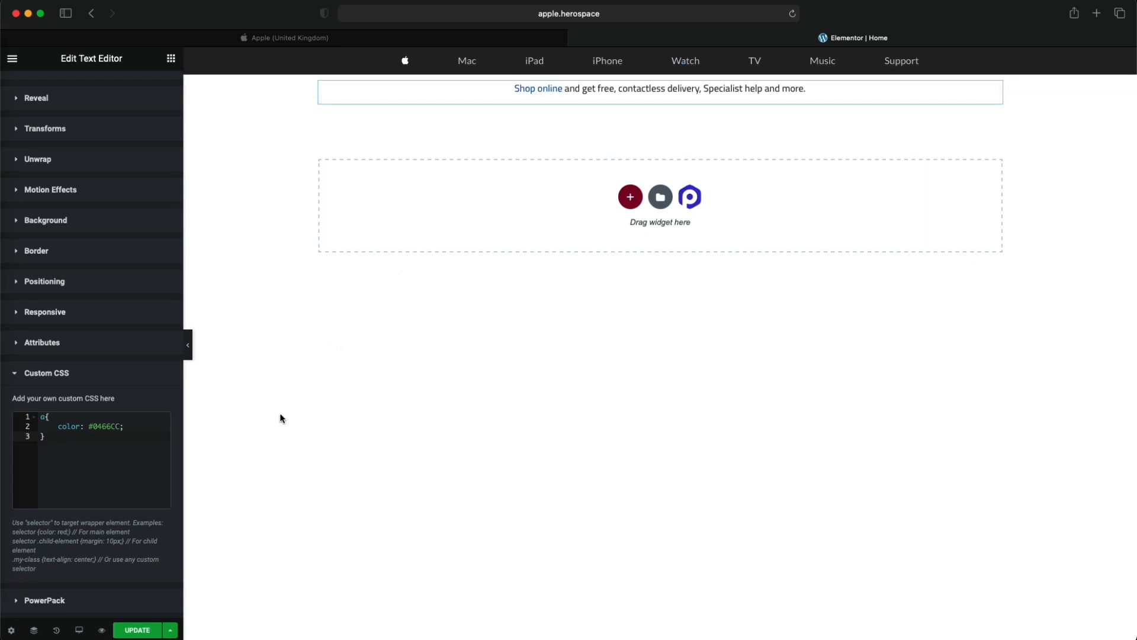
# - Duplicate the "a" rule with colour #0466CC below itself and change the copy's selector to a:hover
pyautogui.moveTo(89, 451); pyautogui.dragTo(11, 409)
pyautogui.press('super+c')
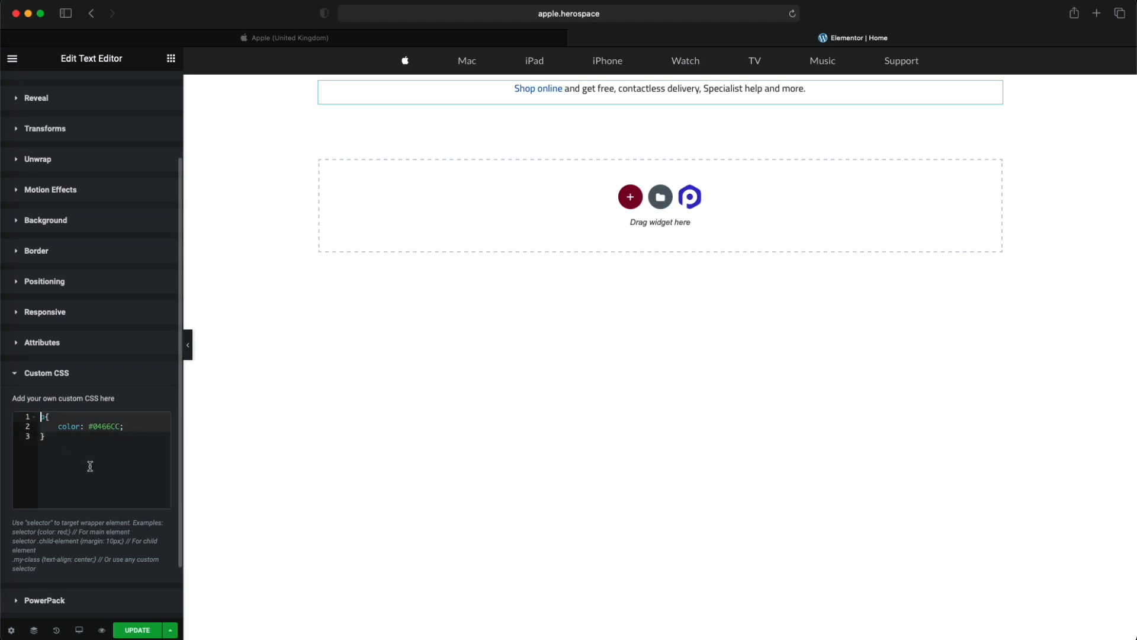
pyautogui.press('Return')
pyautogui.press('super+v')
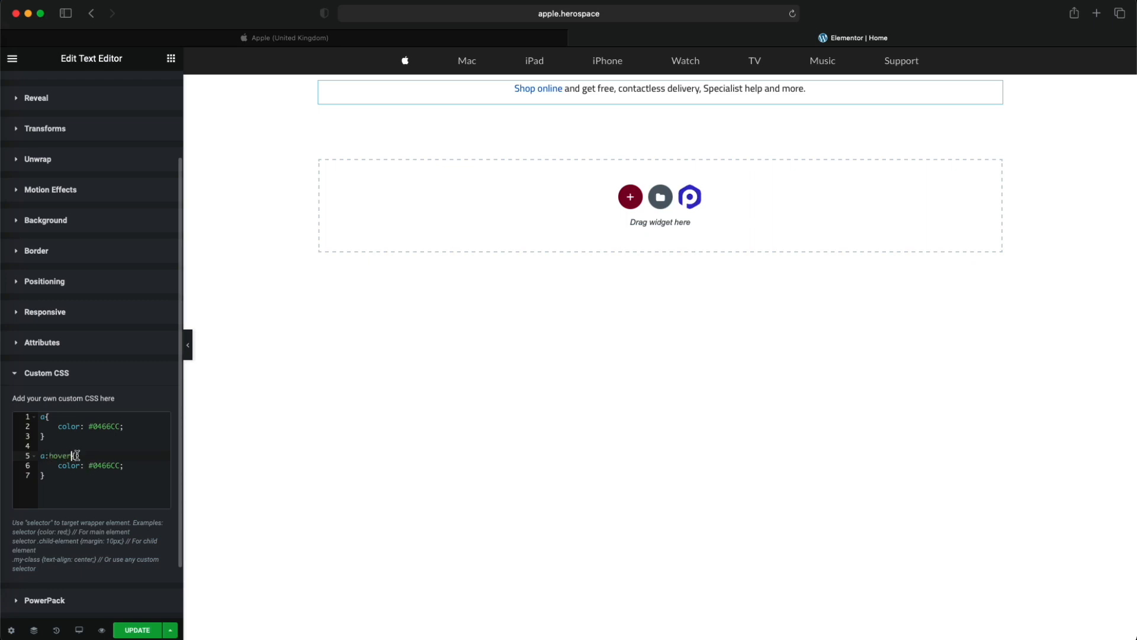
# - Try #fff as the colour in the a:hover rule and undo it after checking the Apple homepage's link
pyautogui.click(70, 487)
pyautogui.moveTo(121, 466); pyautogui.dragTo(91, 465)
pyautogui.write('fff')
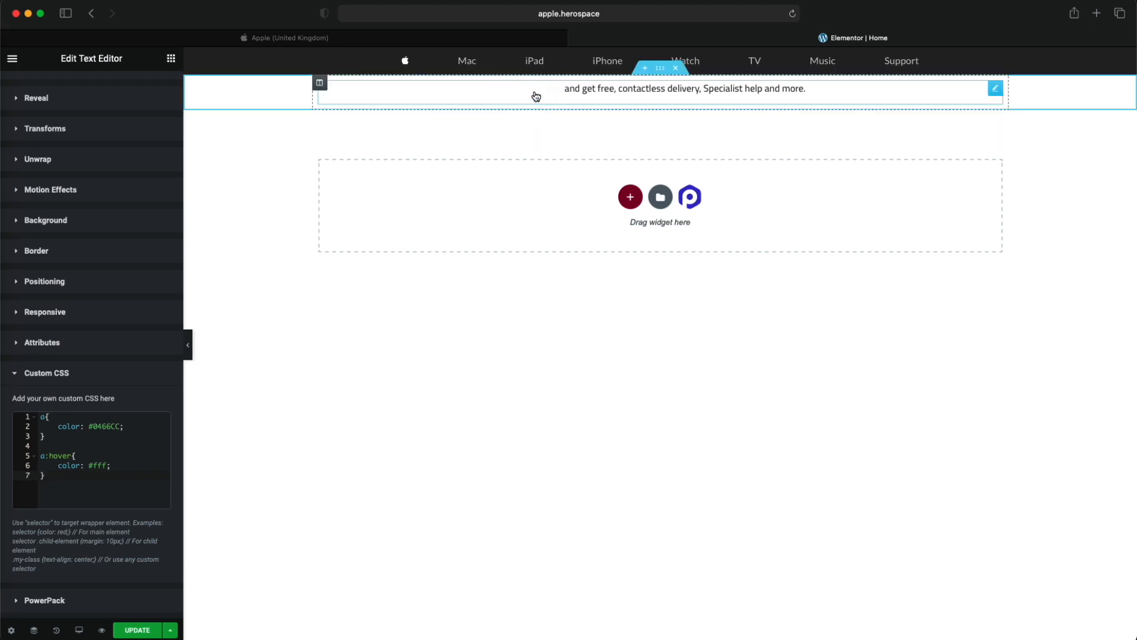
pyautogui.click(347, 40)
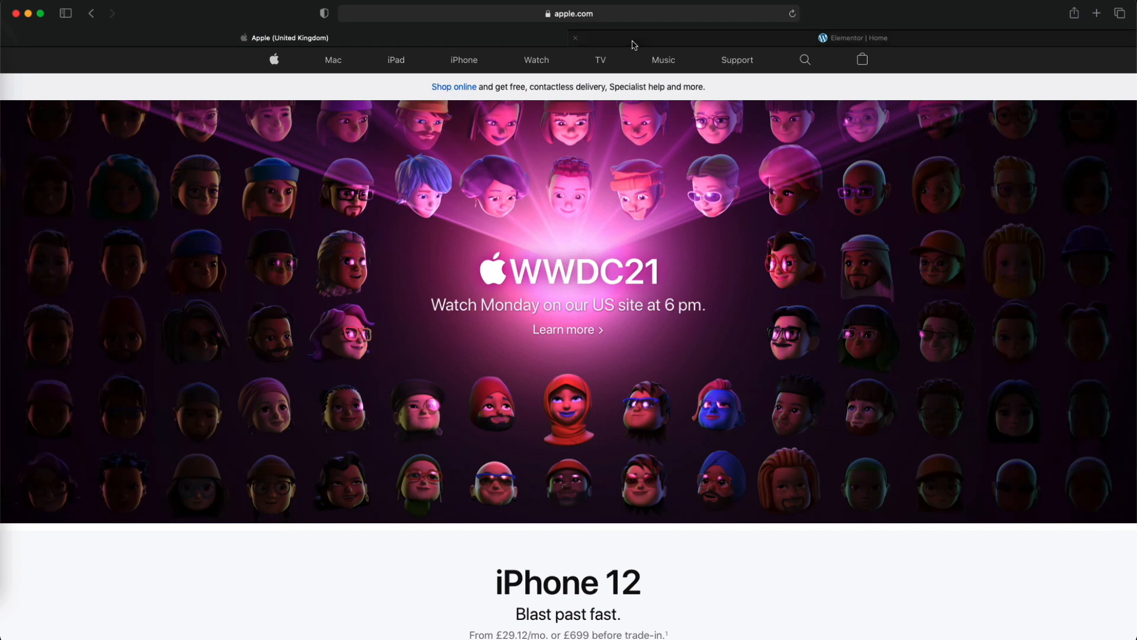
pyautogui.hotkey('ctrl', 'Tab')
pyautogui.click(137, 449)
pyautogui.press('super+z')
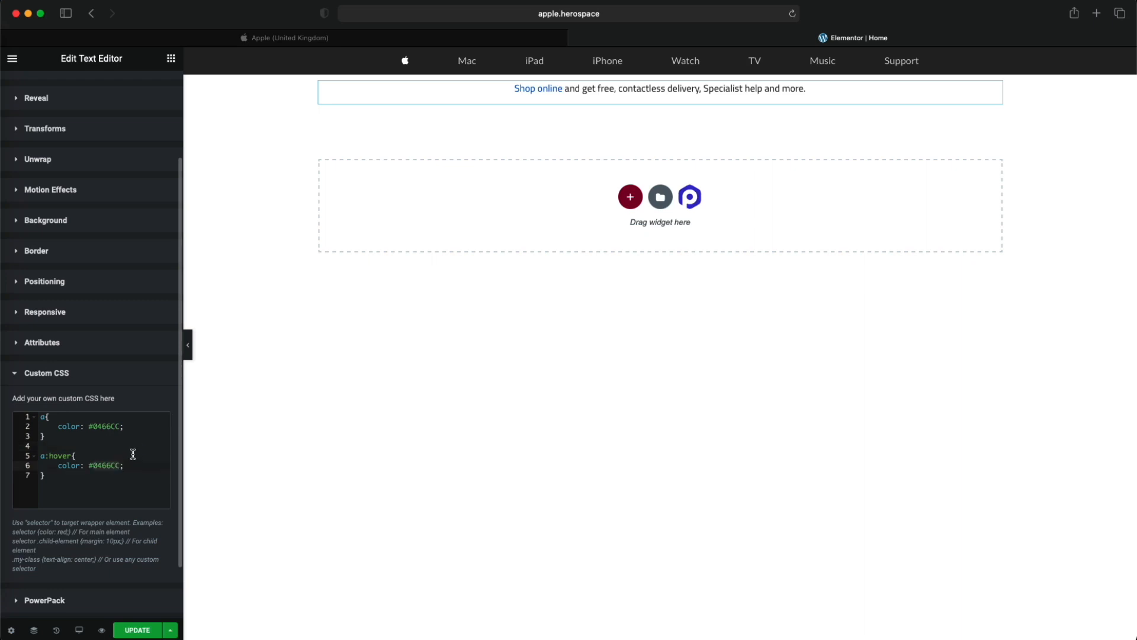
pyautogui.click(133, 455)
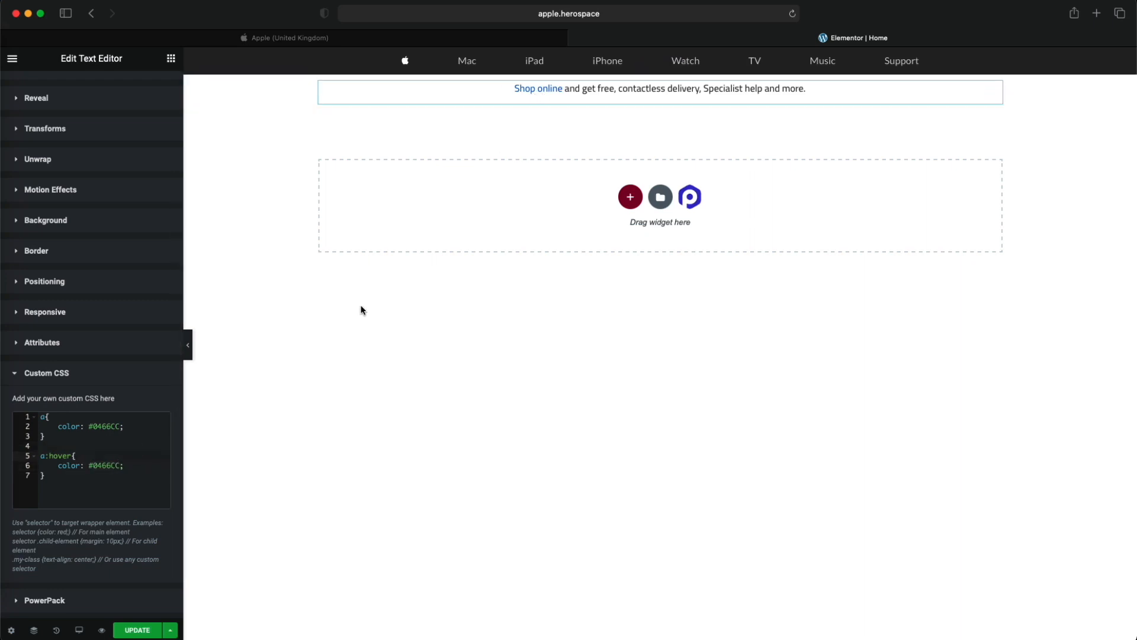
# - Add text-decoration: underline to the a:hover rule and compare the link's hover effect with the Apple homepage
pyautogui.click(151, 463)
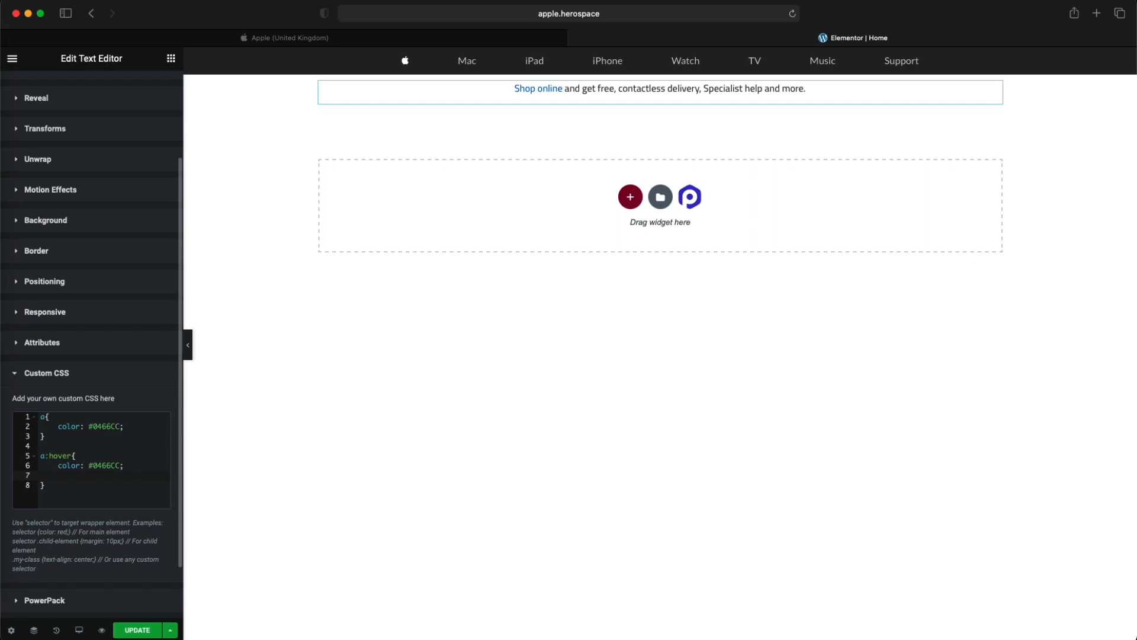
pyautogui.write('text')
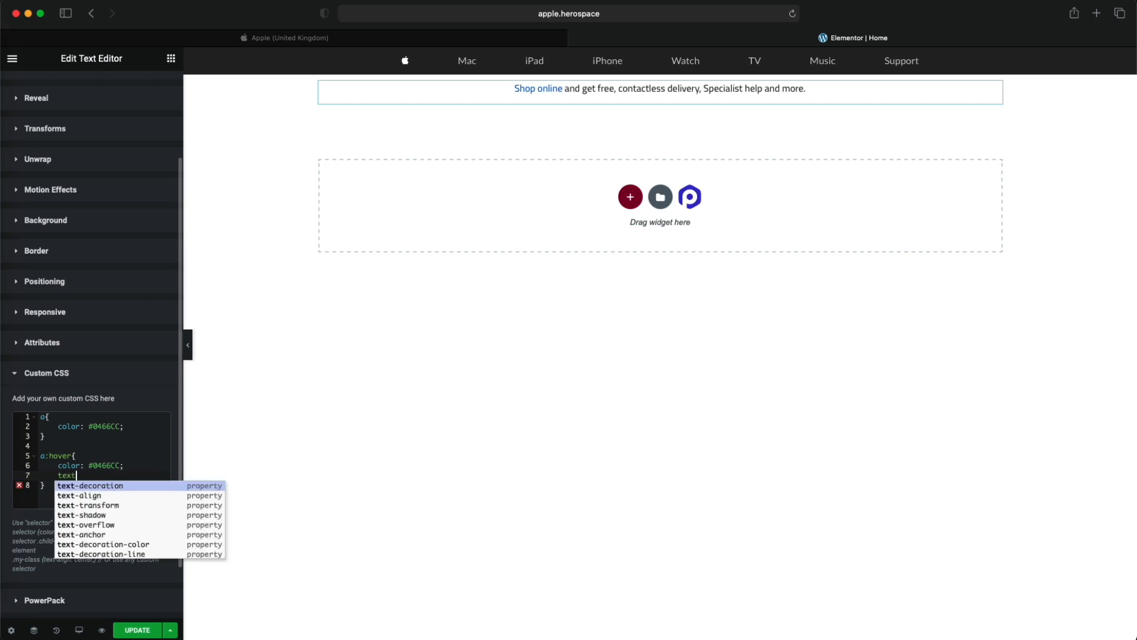
pyautogui.press('Return')
pyautogui.write('un')
pyautogui.press('Return')
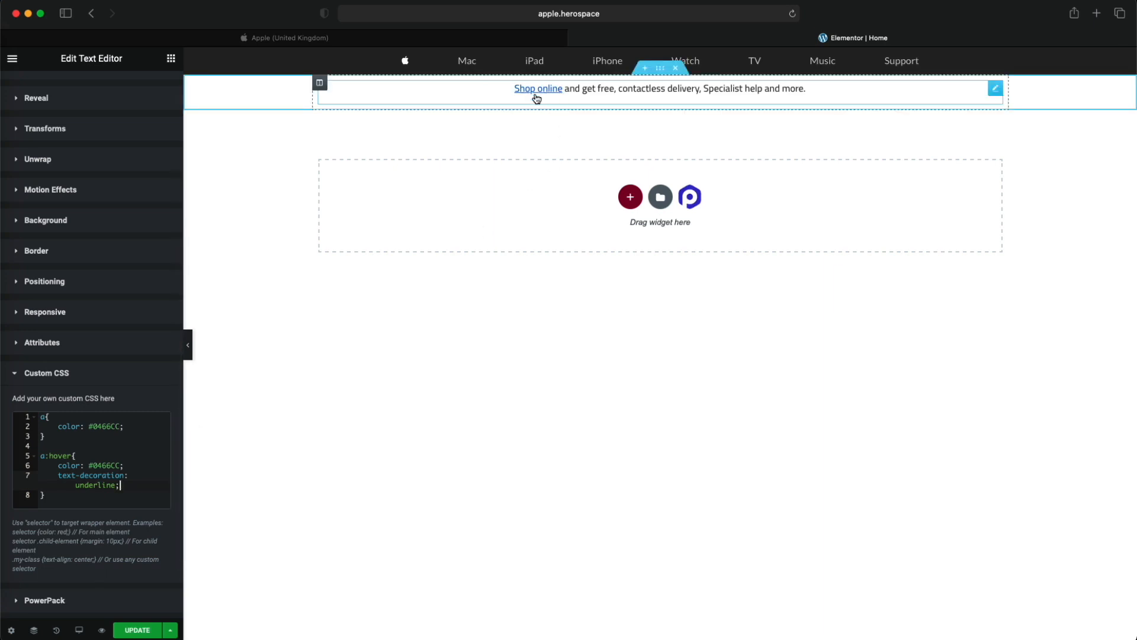
pyautogui.click(319, 36)
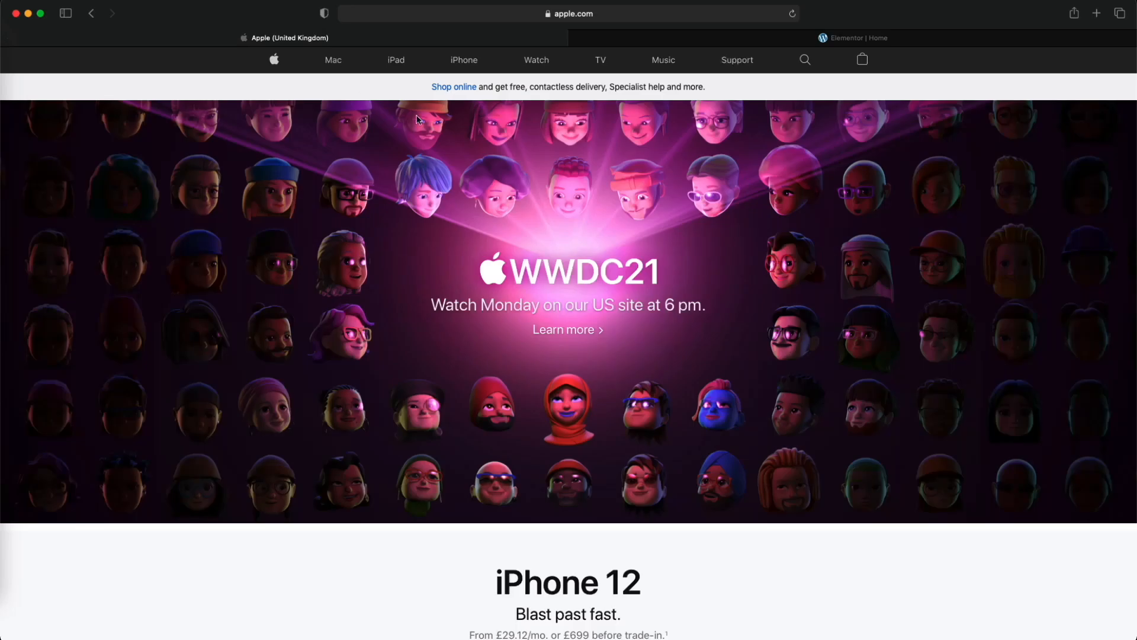
pyautogui.click(592, 39)
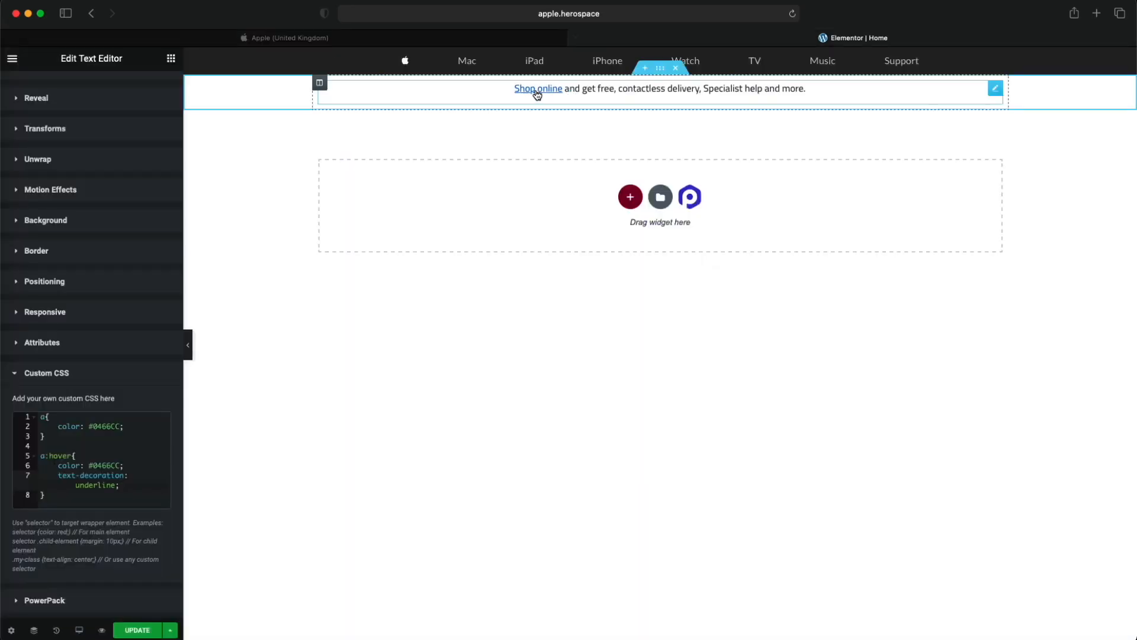
# - Sample the promotional strip's background colour on the Apple homepage with the colour picker, copy its hex value F5F5F7 and return to the editor
pyautogui.click(396, 39)
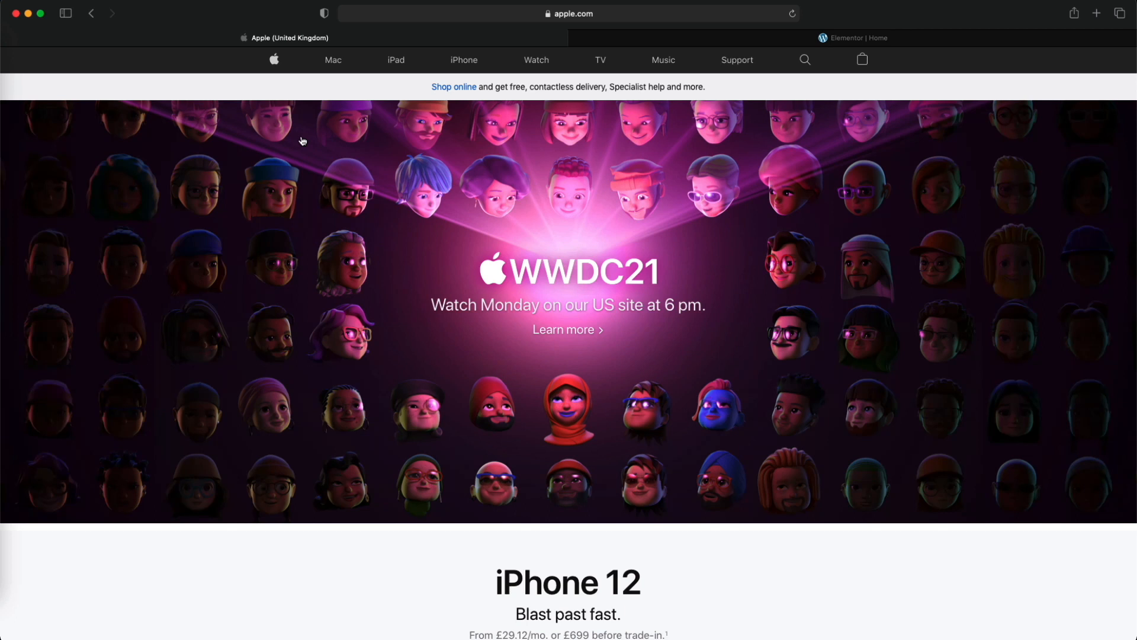
pyautogui.hotkey('ctrl', 'Up')
pyautogui.click(1010, 447)
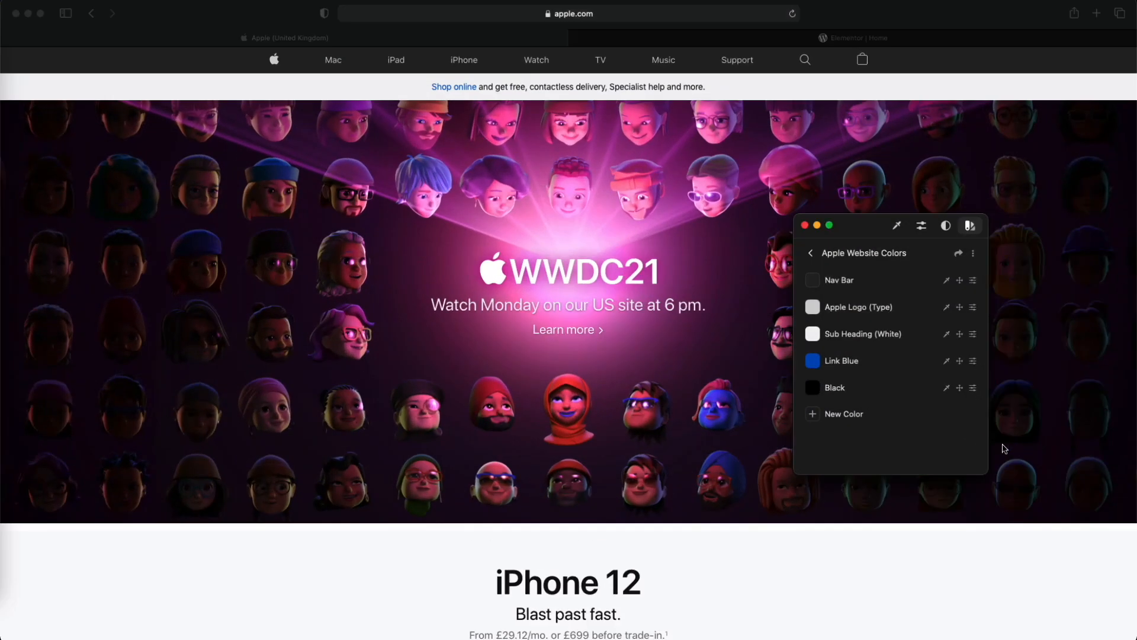
pyautogui.click(897, 225)
pyautogui.click(259, 91)
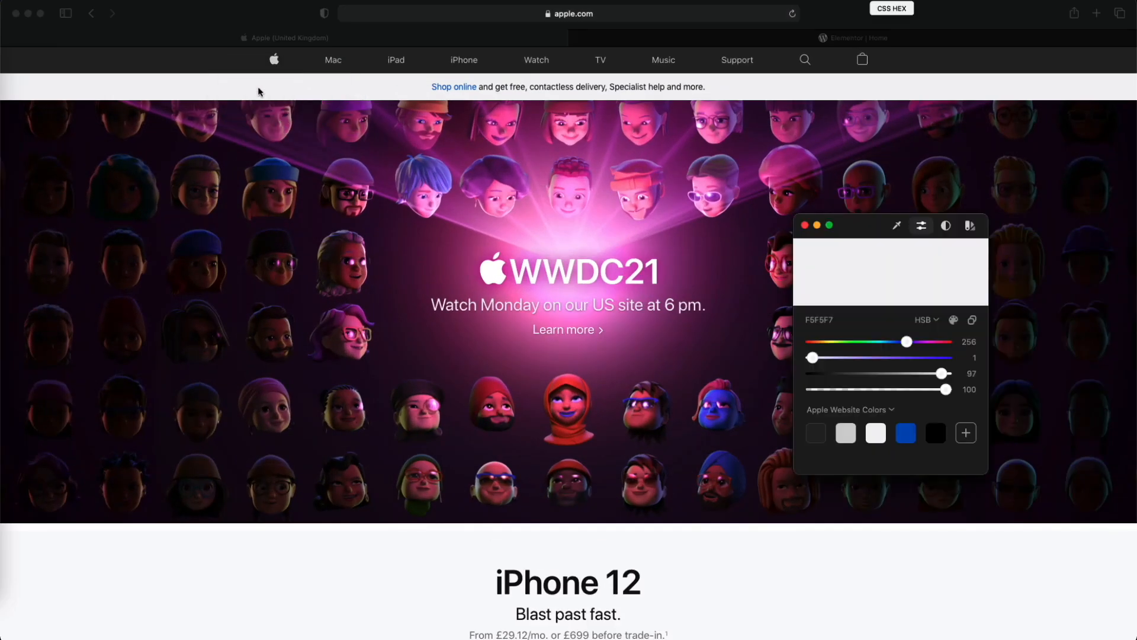
pyautogui.moveTo(832, 319); pyautogui.dragTo(785, 321)
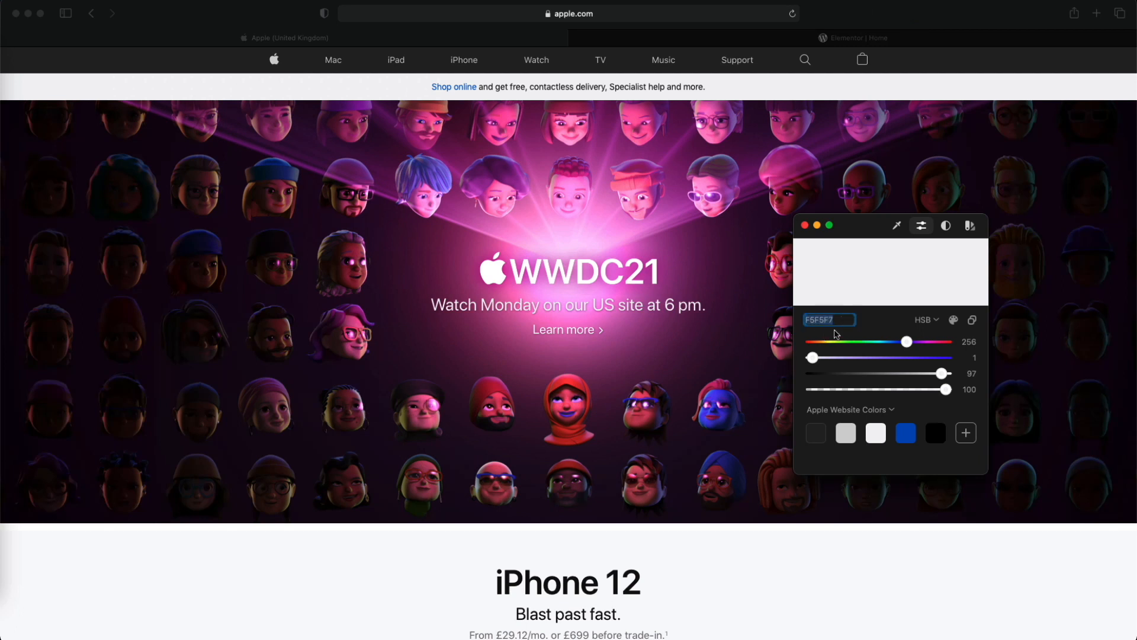
pyautogui.click(677, 259)
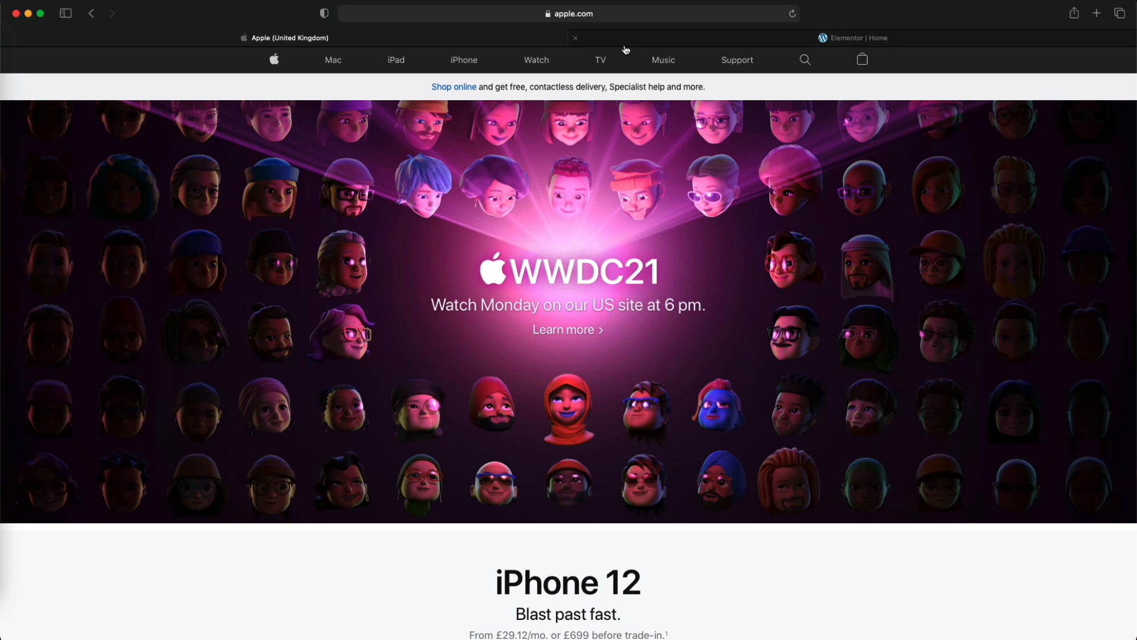
pyautogui.hotkey('ctrl', 'Tab')
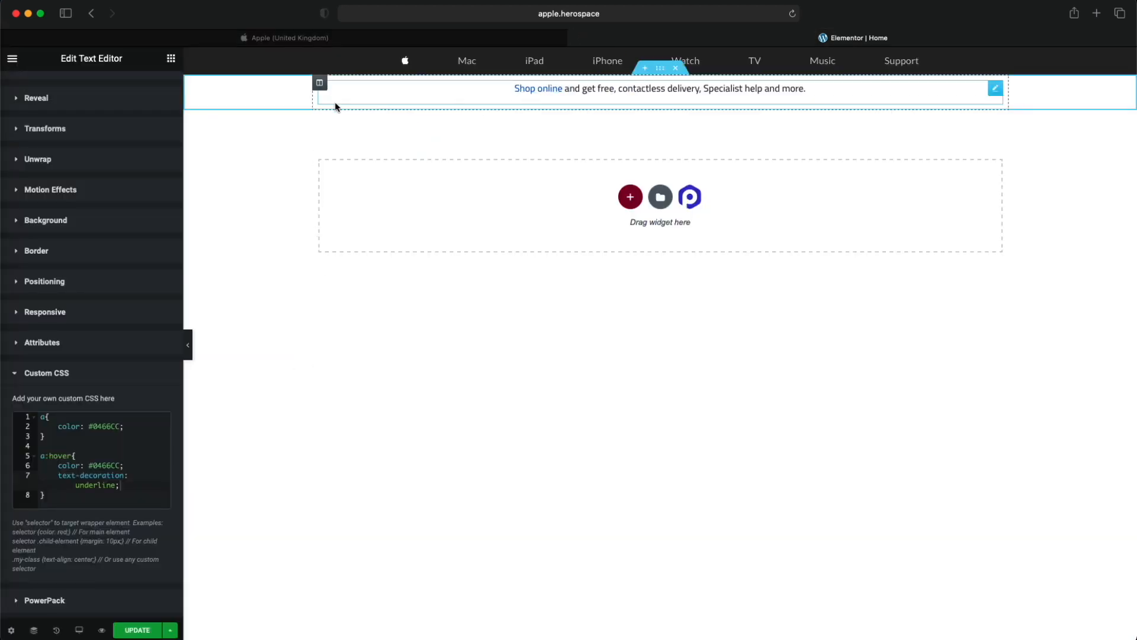
pyautogui.scroll(4, 37, 168)
pyautogui.click(69, 90)
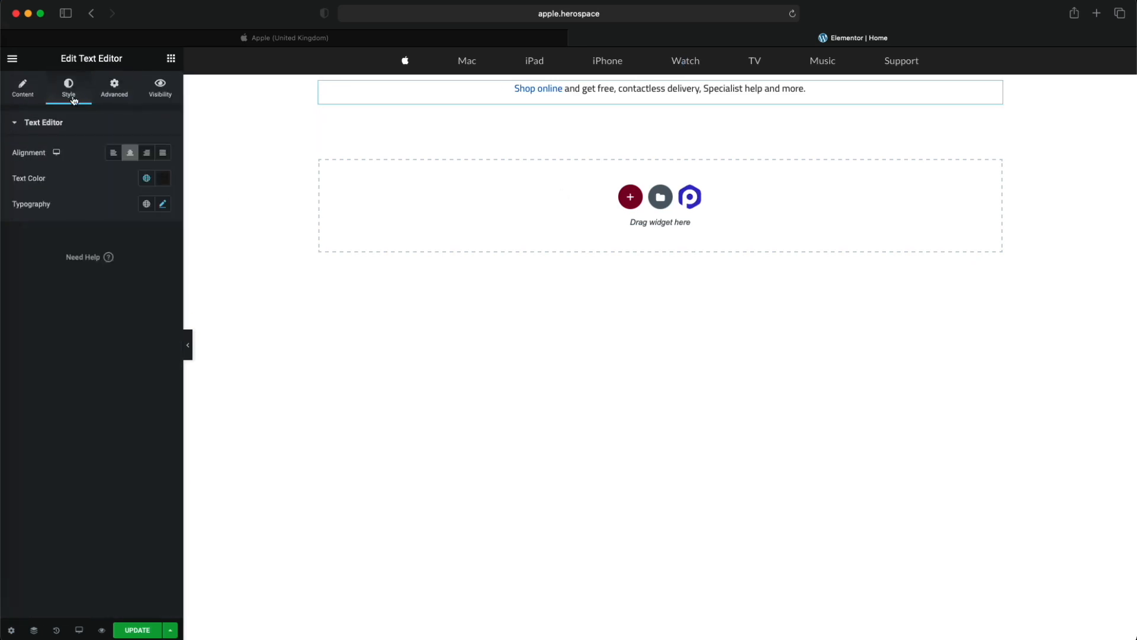
pyautogui.click(22, 98)
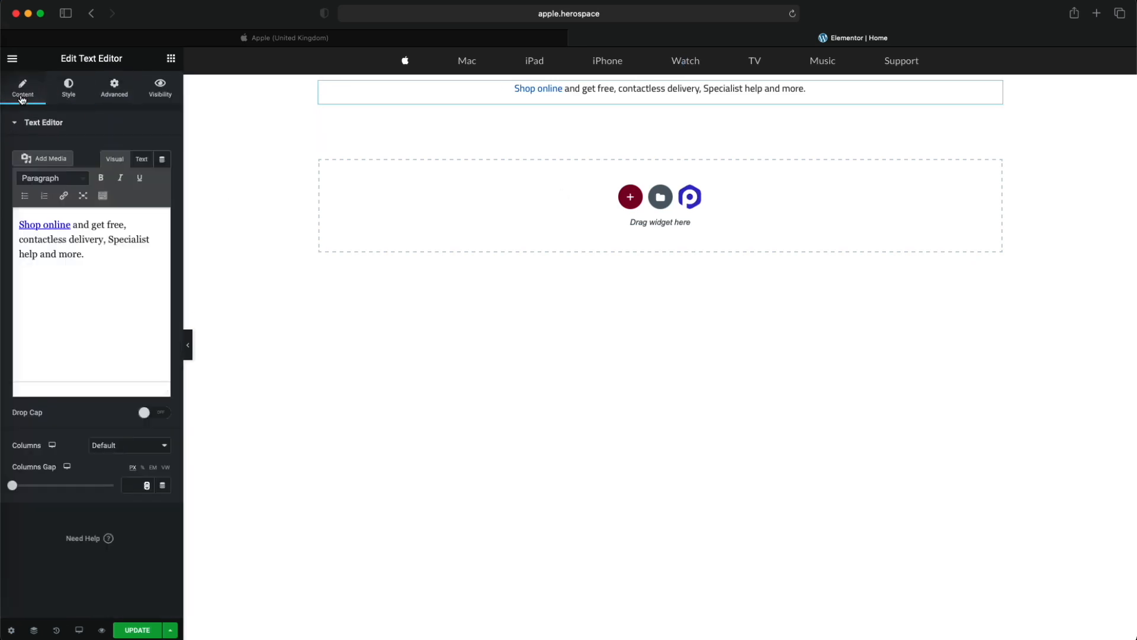
pyautogui.click(60, 92)
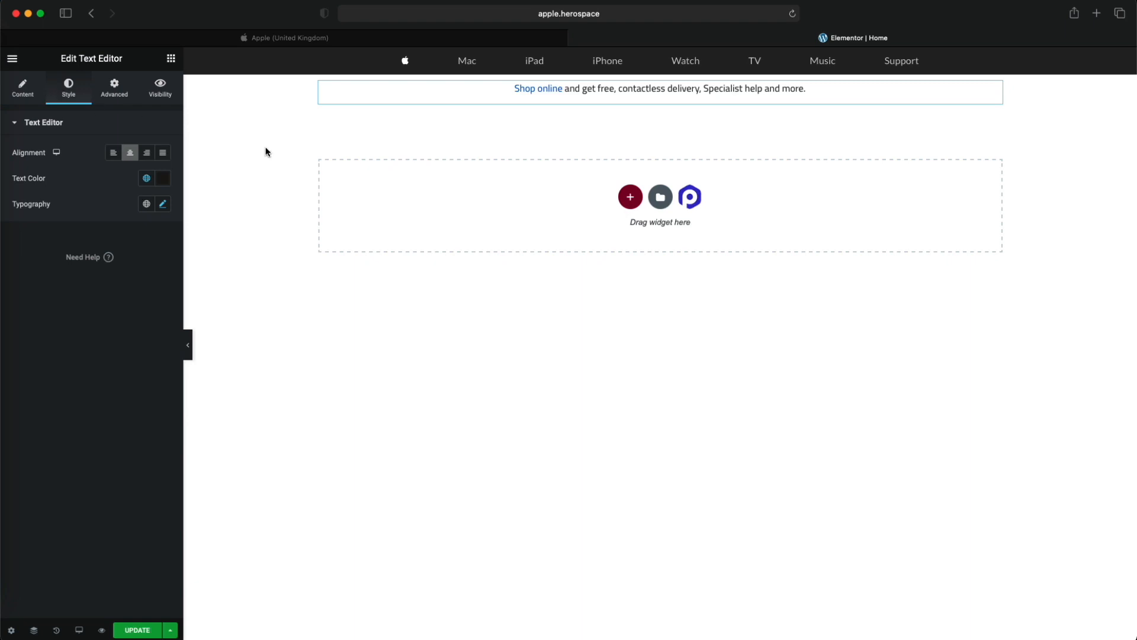
# - Try F5F5F7 as a classic background colour on the column holding the promotional text and remove that background
pyautogui.click(320, 85)
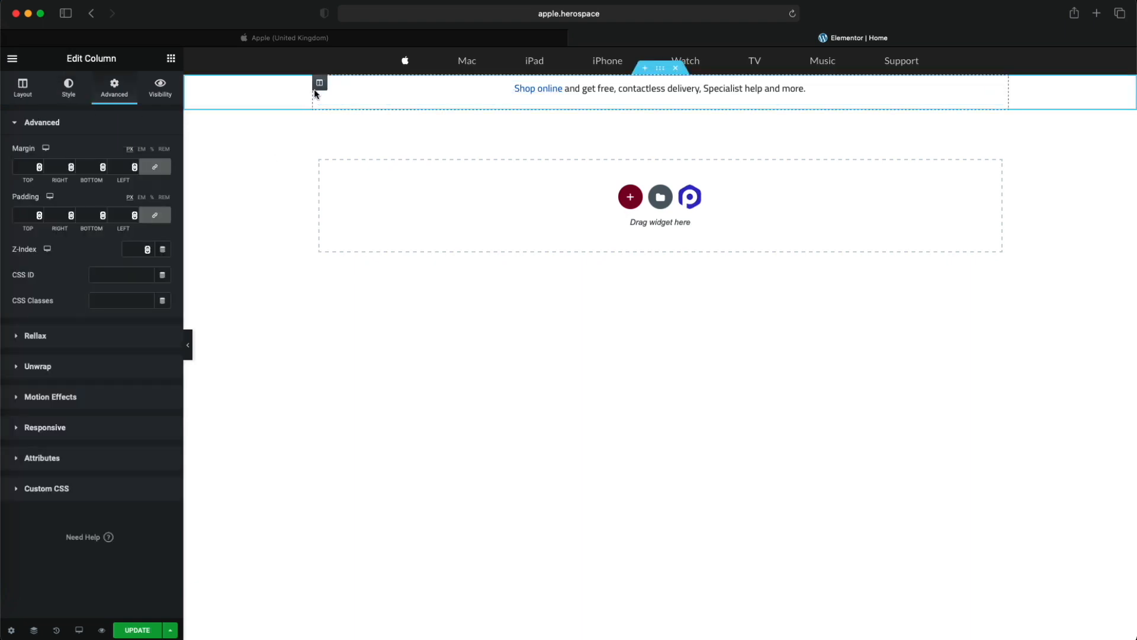
pyautogui.click(69, 93)
pyautogui.click(131, 180)
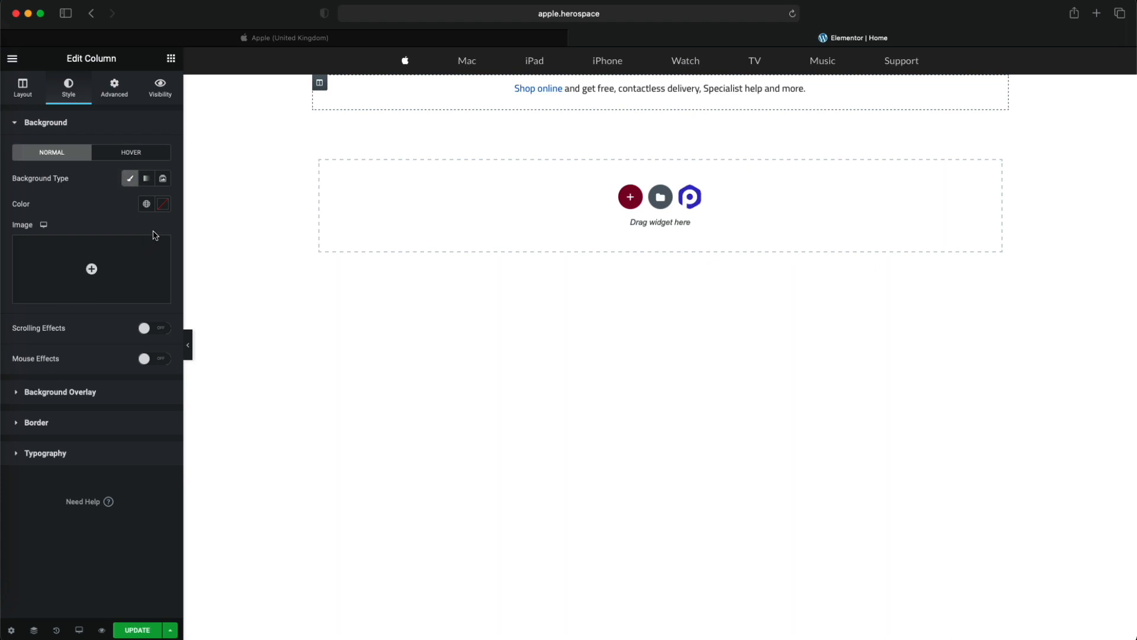
pyautogui.click(163, 205)
pyautogui.press('super+v')
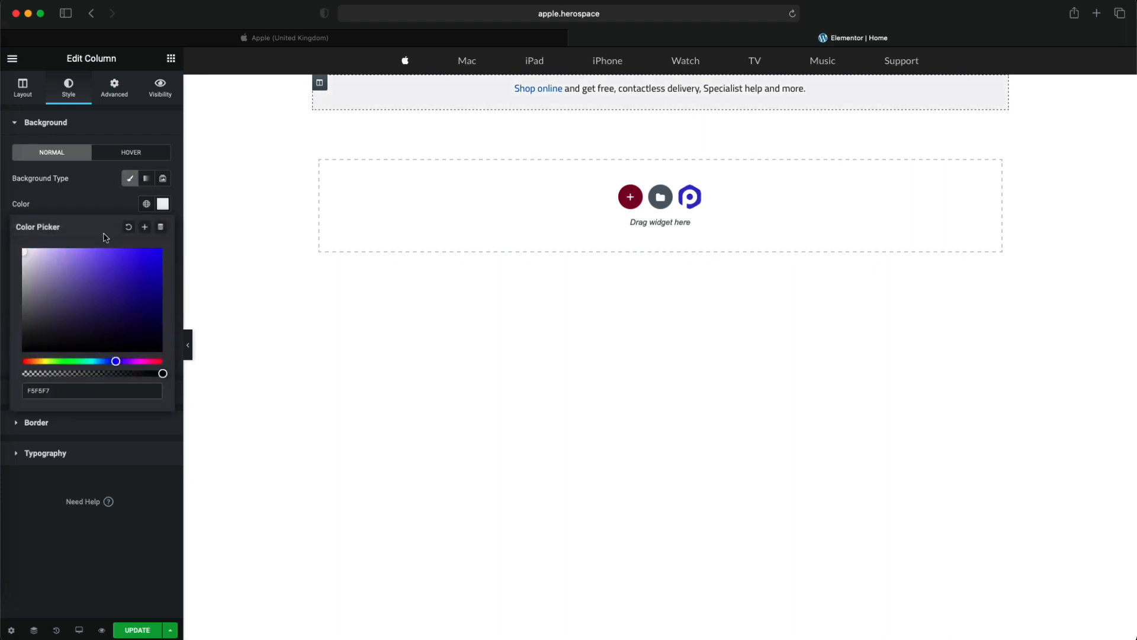
pyautogui.click(97, 200)
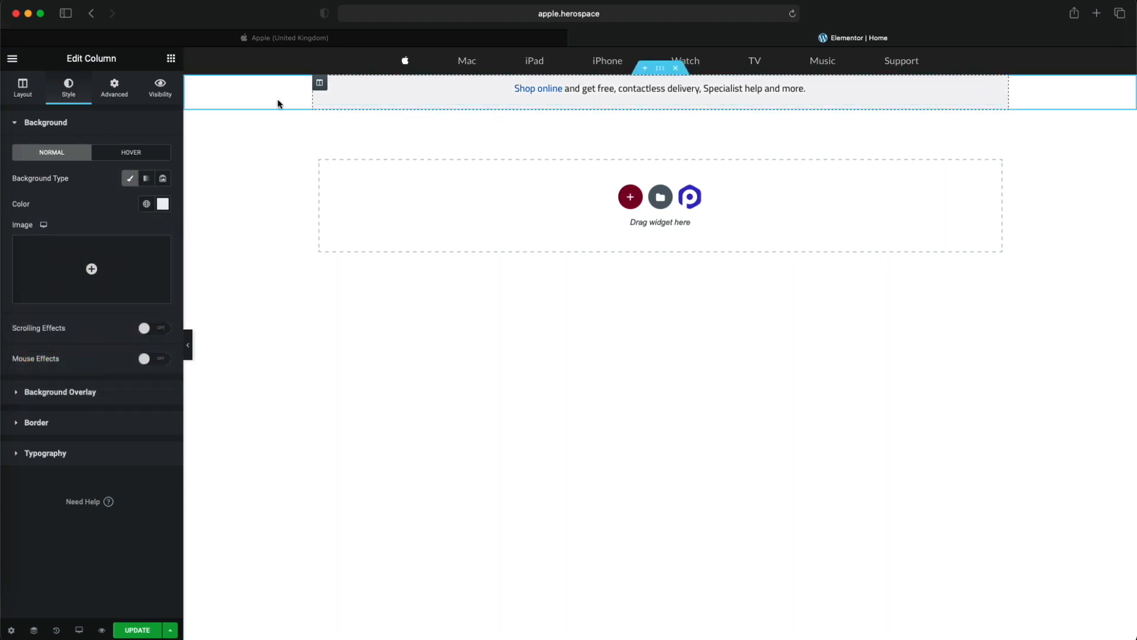
pyautogui.click(130, 179)
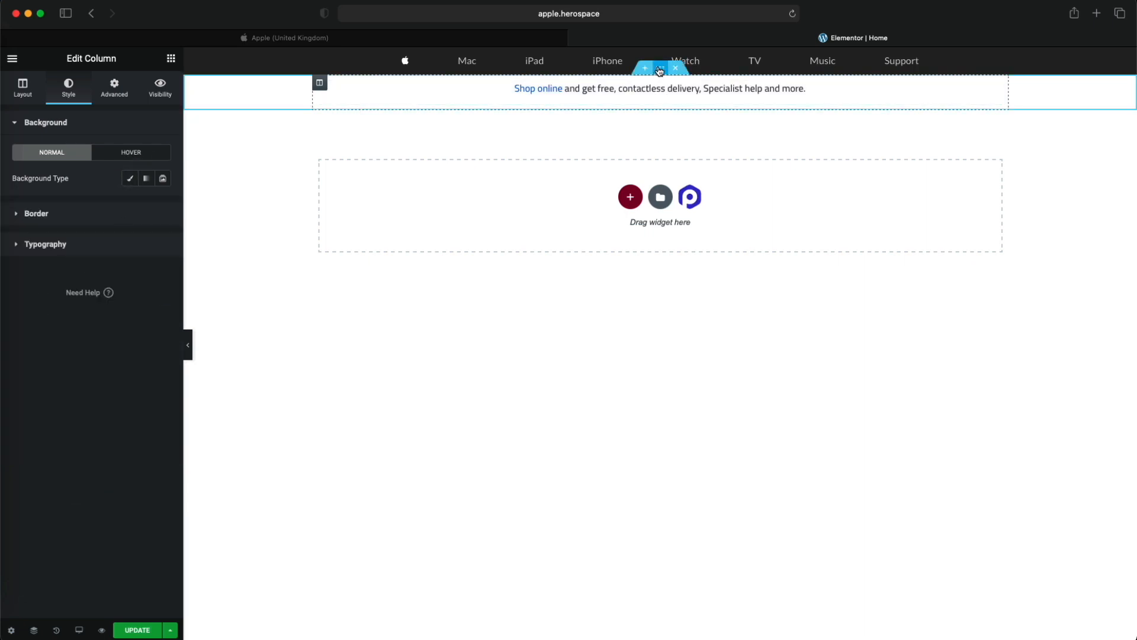
# - Give the promotional strip's section a classic background with colour F5F5F7 and preview the page without the editing panel
pyautogui.click(248, 104)
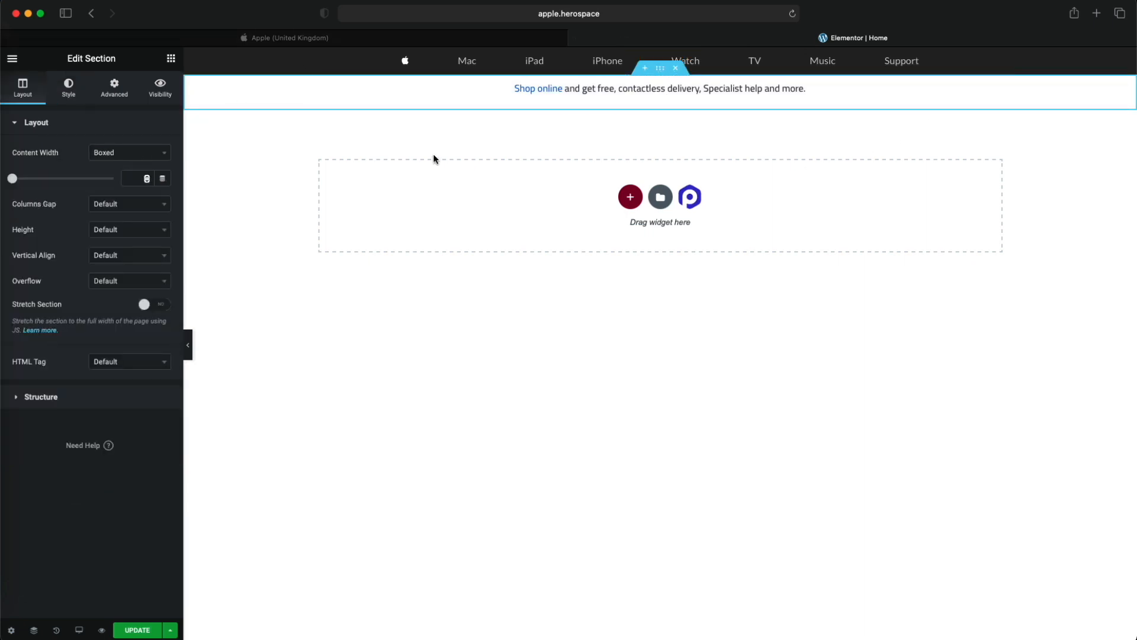
pyautogui.click(68, 90)
pyautogui.click(113, 178)
pyautogui.click(146, 204)
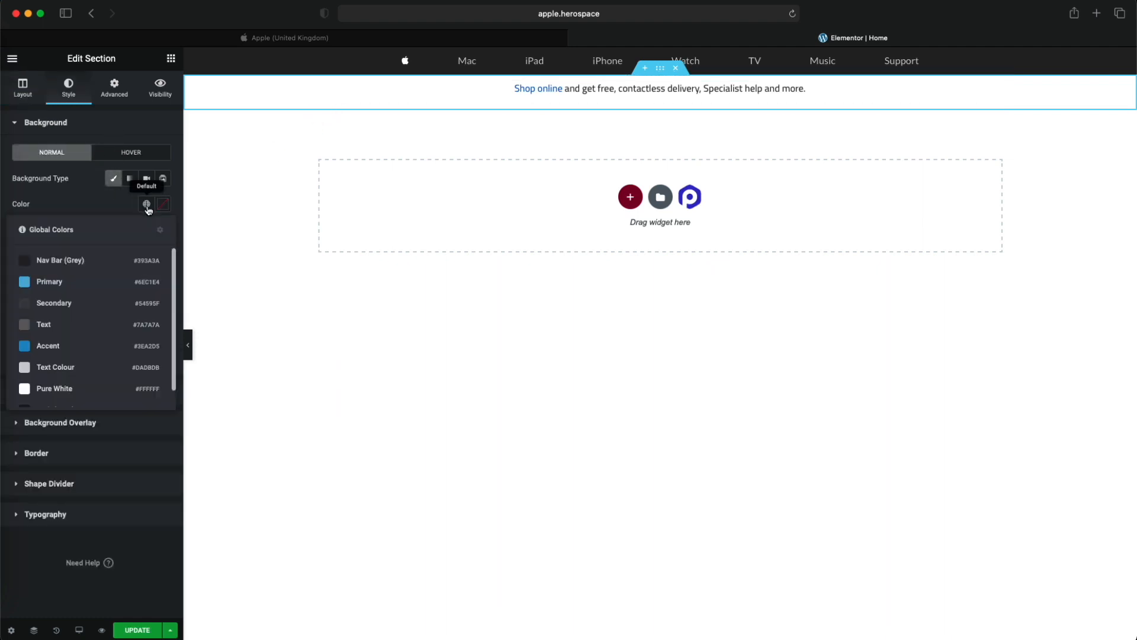
pyautogui.click(164, 204)
pyautogui.click(146, 204)
pyautogui.click(165, 205)
pyautogui.write('#F5F5F7')
pyautogui.click(96, 212)
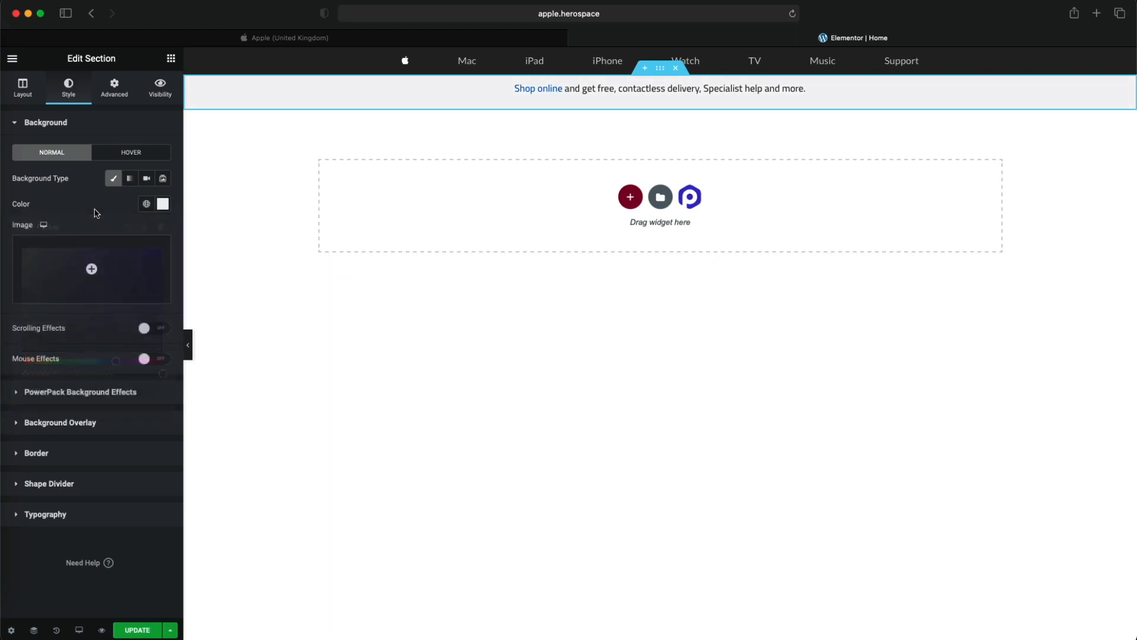
pyautogui.click(188, 345)
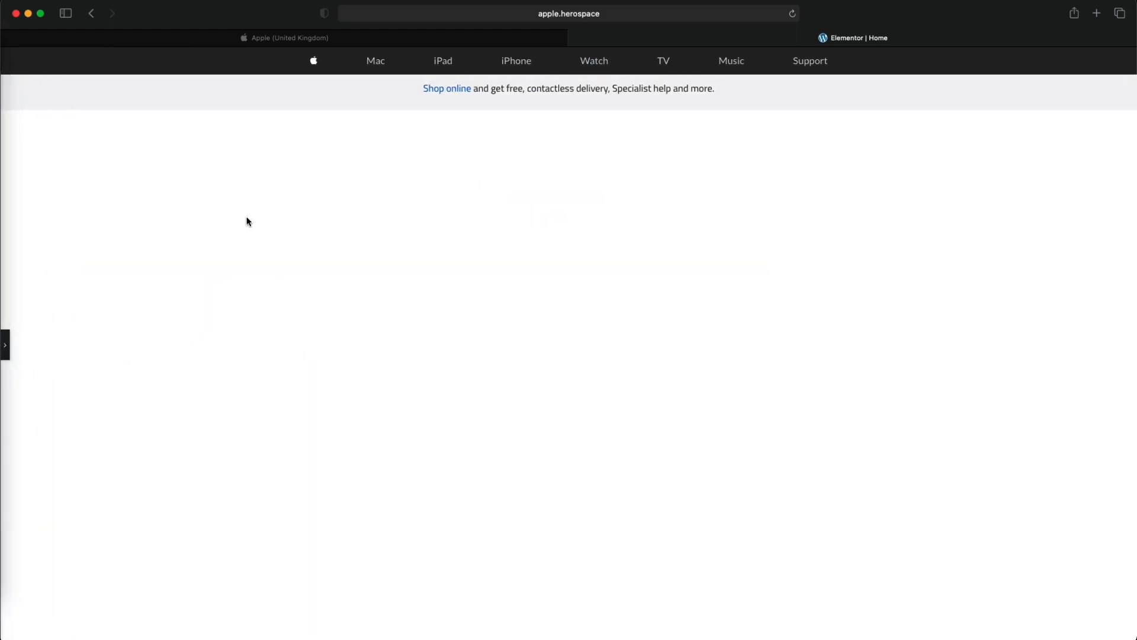
pyautogui.click(5, 346)
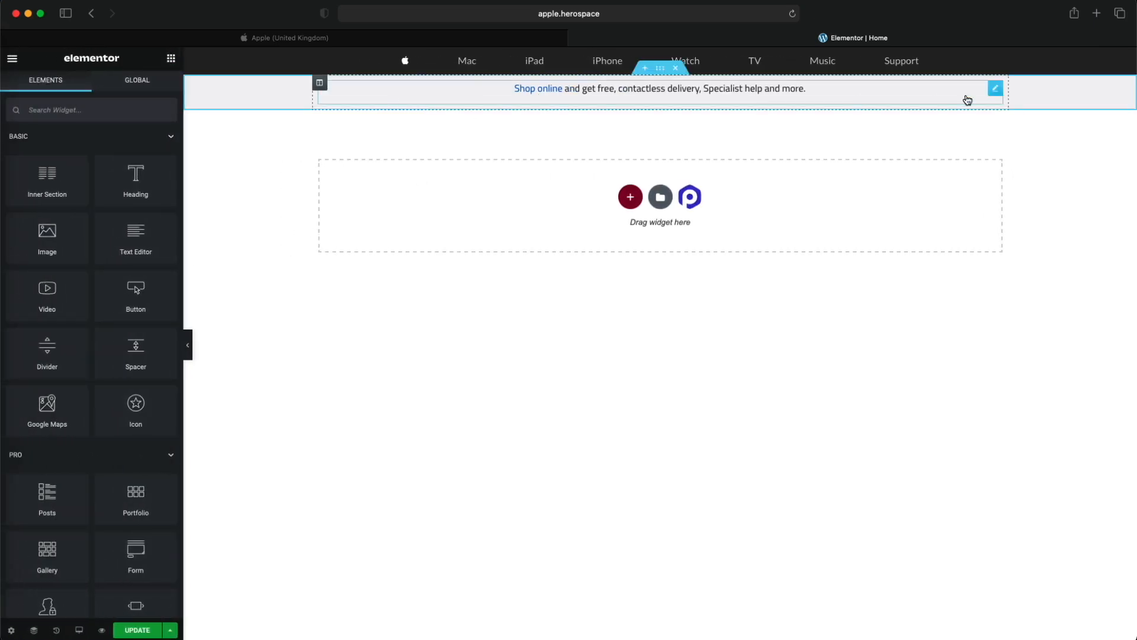
# - Try a linked padding of -5 px on the promotional text widget and reset it to 0 with the sides unlinked
pyautogui.click(612, 102)
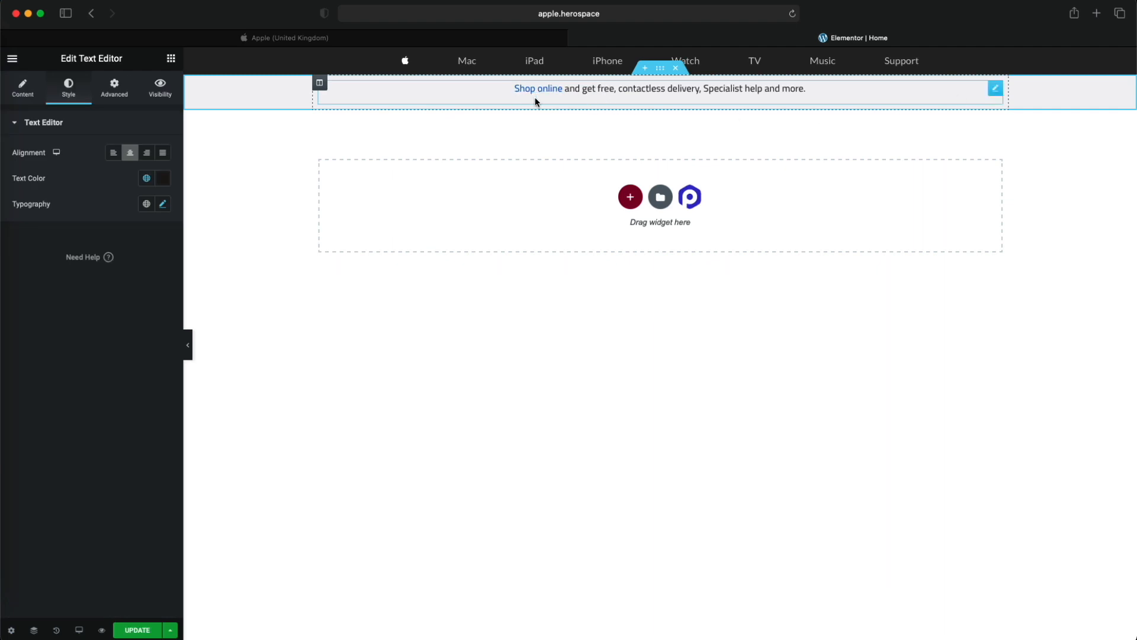
pyautogui.click(117, 89)
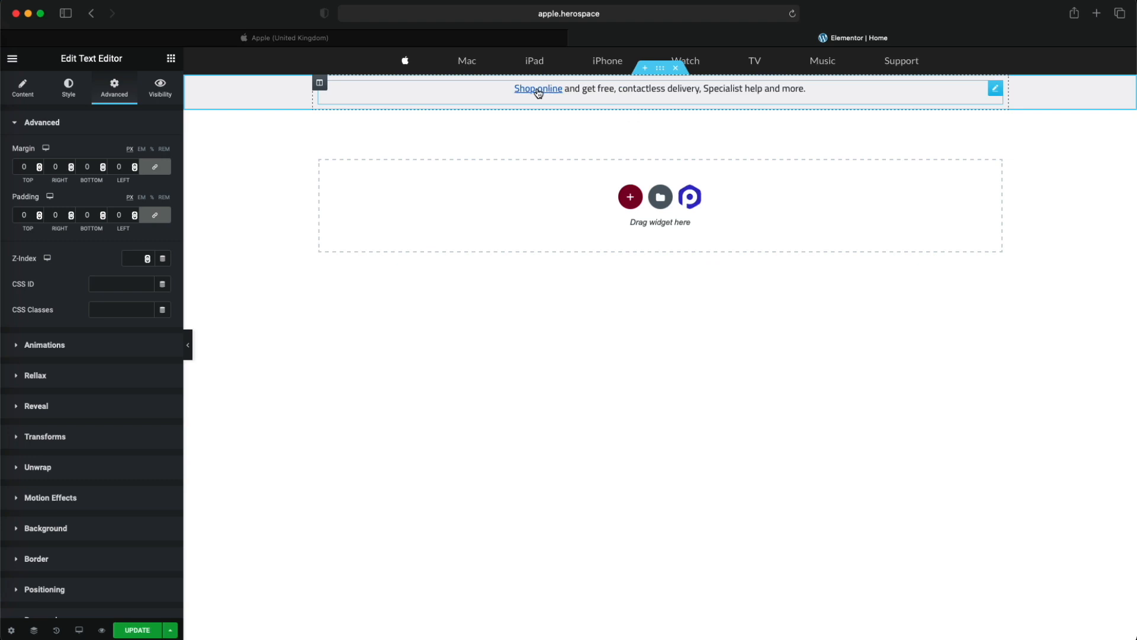
pyautogui.click(95, 216)
pyautogui.write('-1')
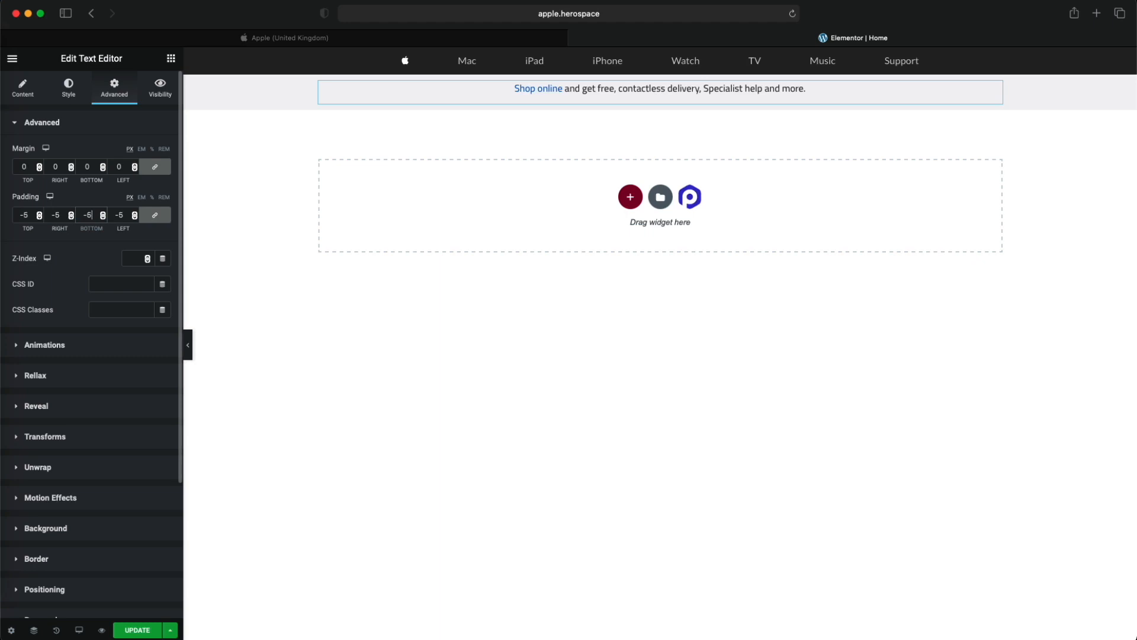
pyautogui.click(154, 215)
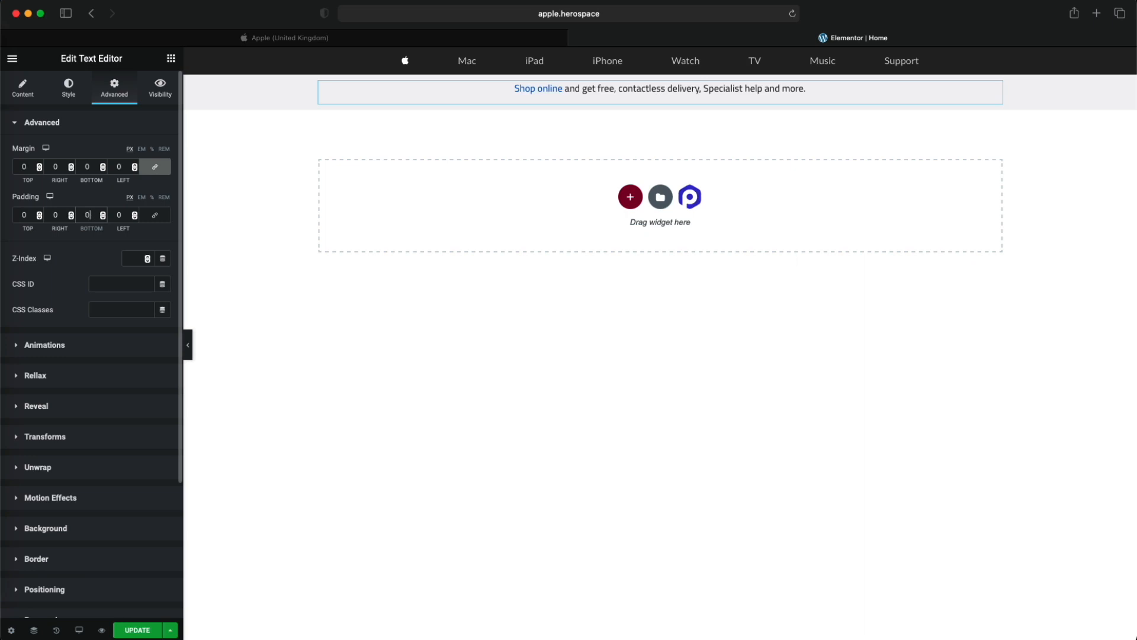
# - Unlink the promotional text widget's margins, set its bottom margin to -10 px and return to the widget list
pyautogui.click(155, 167)
pyautogui.doubleClick(87, 166)
pyautogui.write('-2')
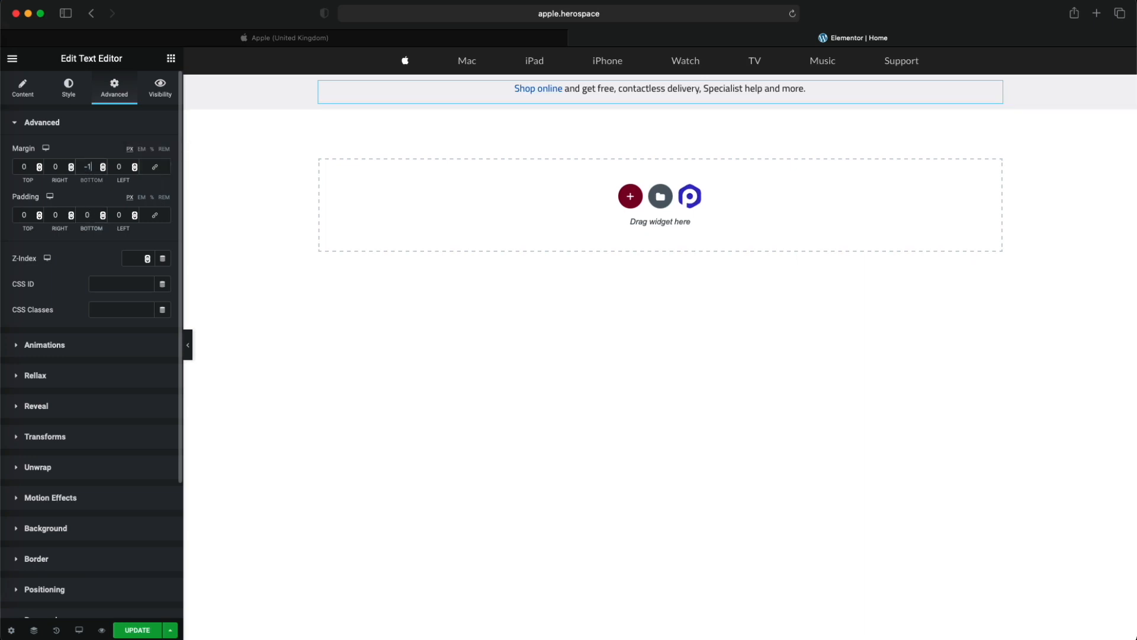
pyautogui.press('BackSpace')
pyautogui.write('10')
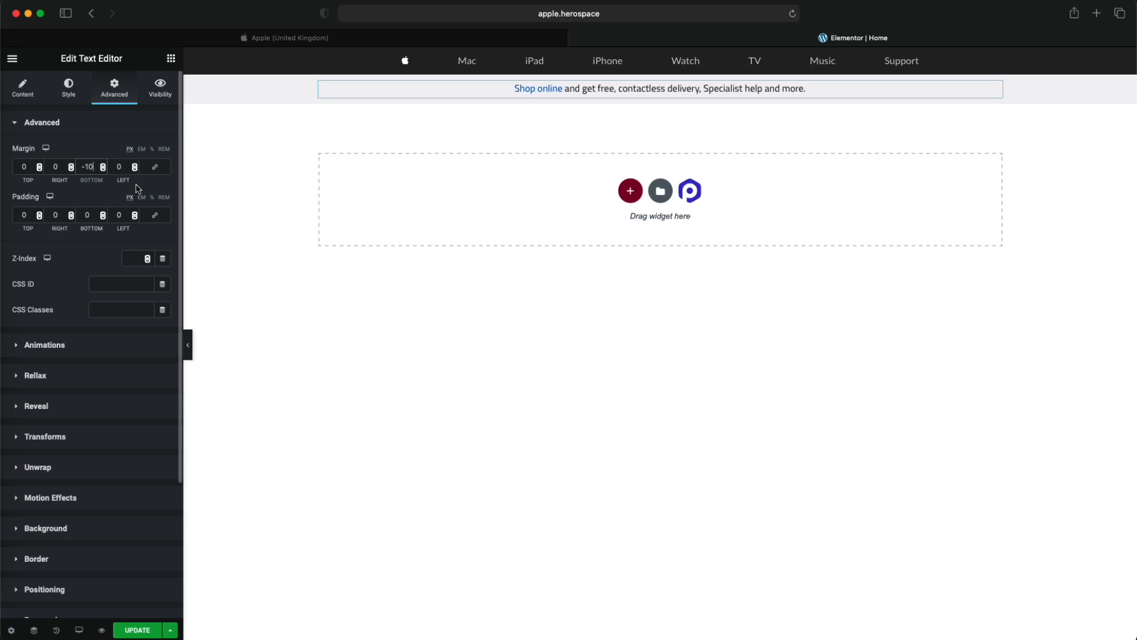
pyautogui.click(118, 142)
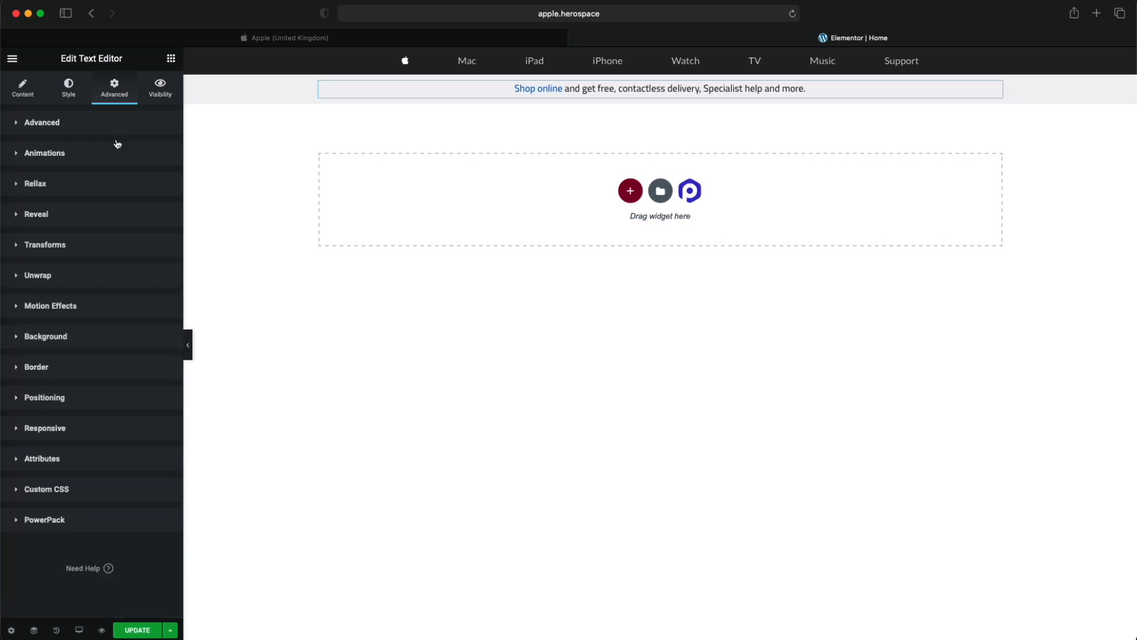
pyautogui.click(171, 58)
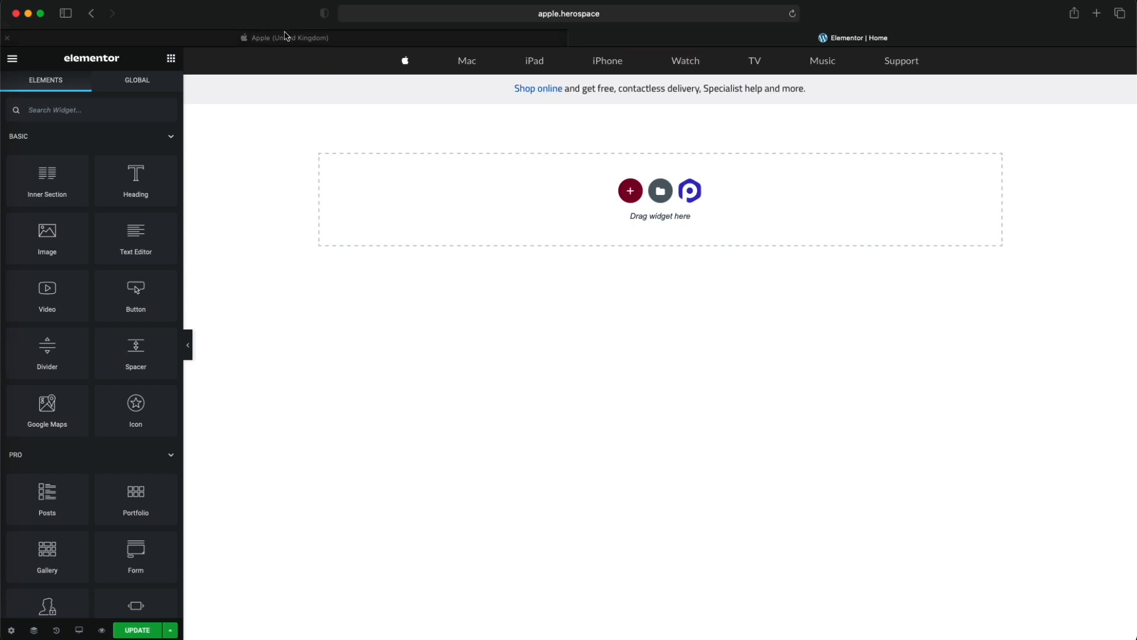
# - Compare the promotional strip with the one on the Apple homepage and examine that page's WWDC21 and iPhone 12 sections
pyautogui.click(283, 35)
pyautogui.click(713, 44)
pyautogui.click(457, 43)
pyautogui.click(643, 45)
pyautogui.click(470, 43)
pyautogui.click(661, 45)
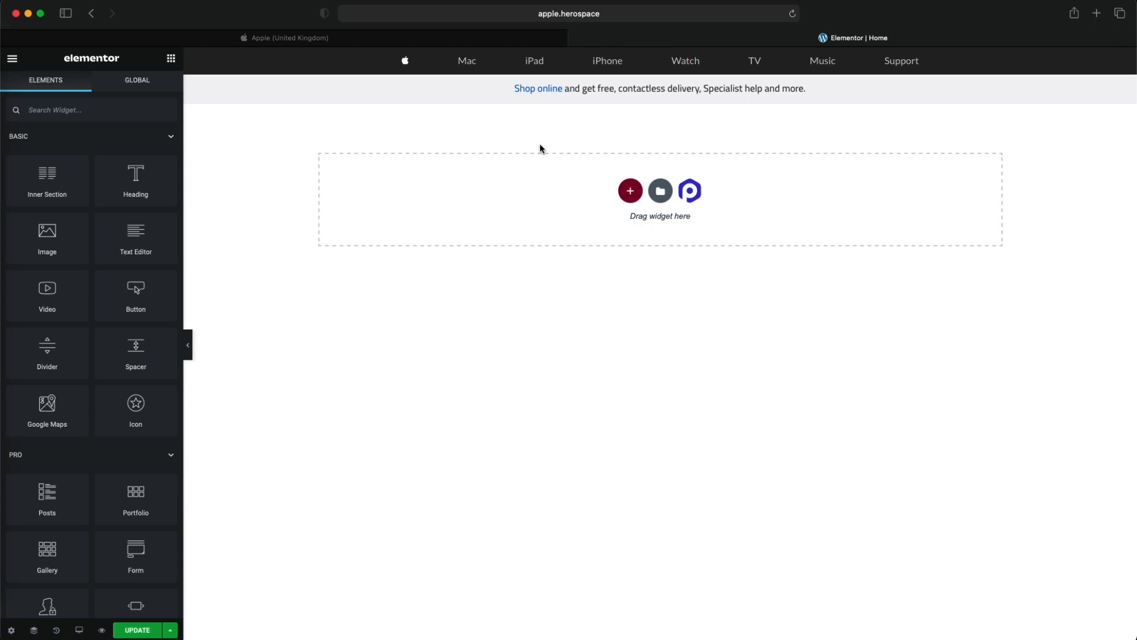
pyautogui.click(431, 41)
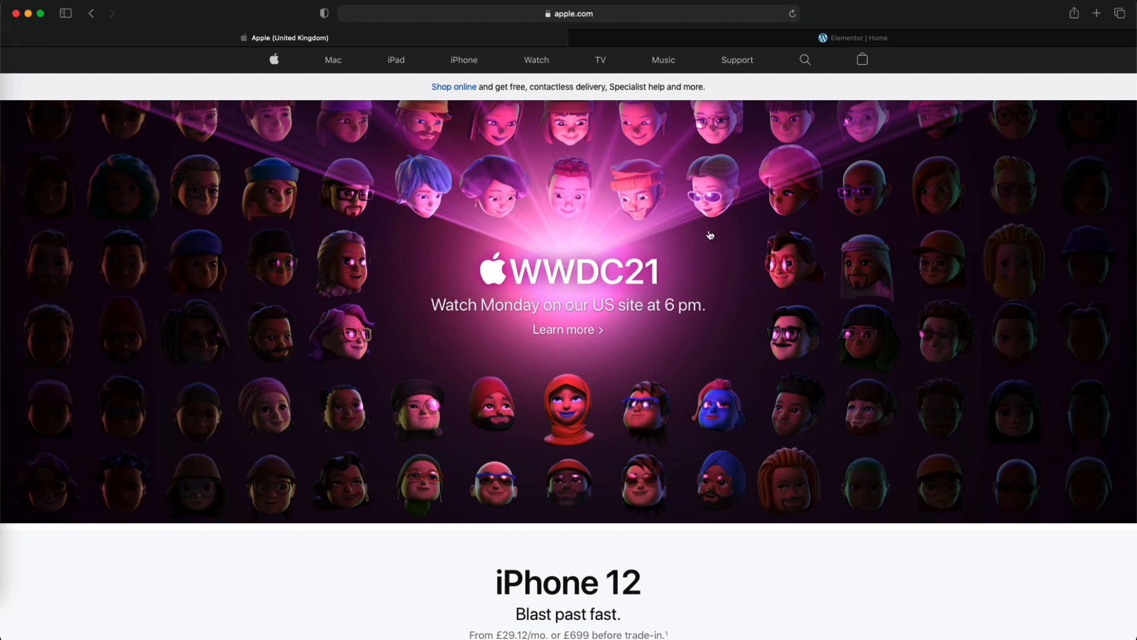
pyautogui.scroll(-5, 773, 318)
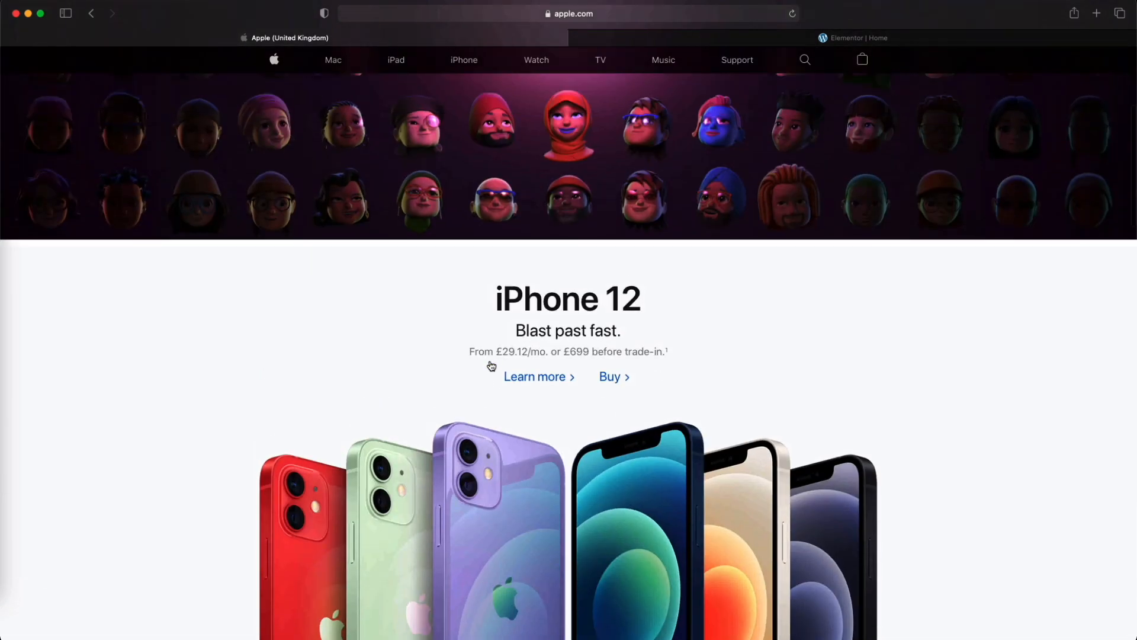
pyautogui.scroll(5, 492, 363)
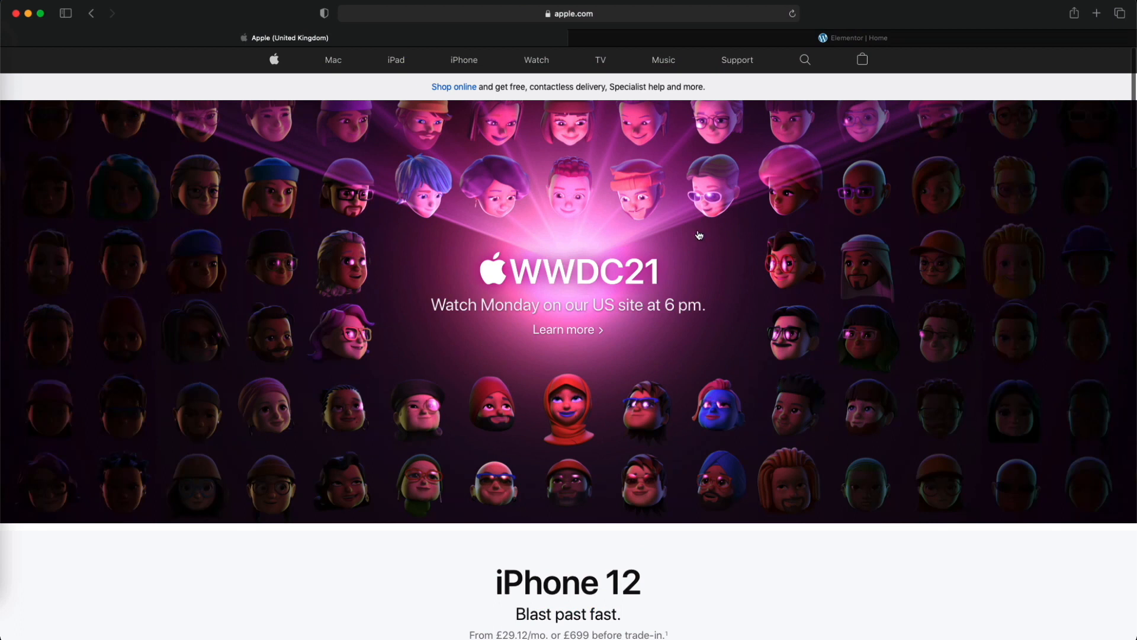
pyautogui.scroll(-8, 676, 314)
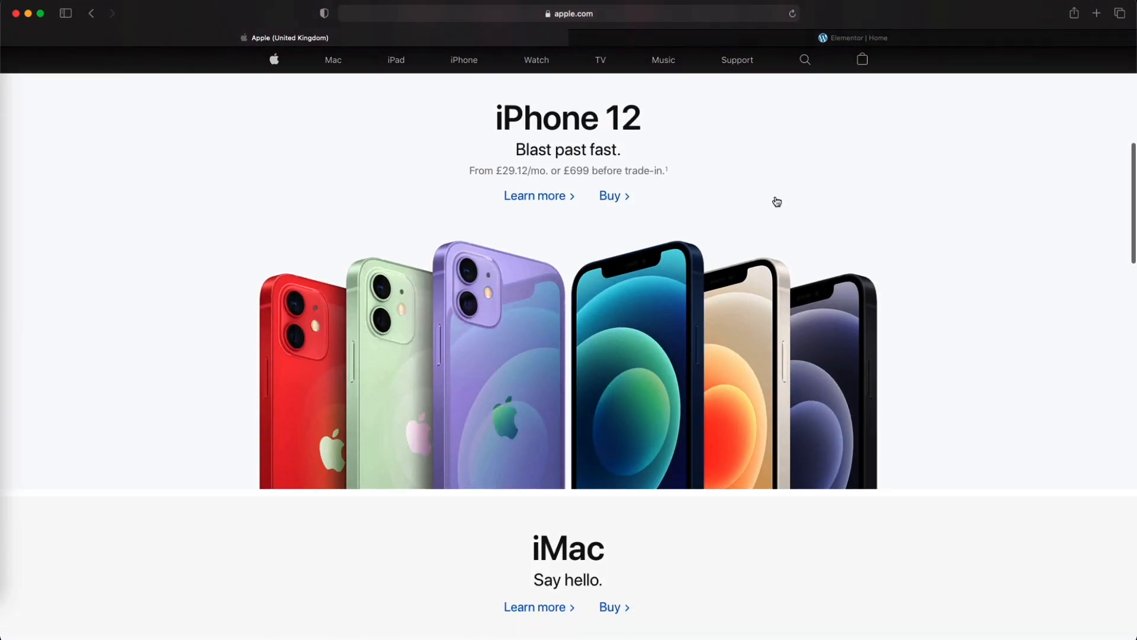
pyautogui.scroll(1, 792, 213)
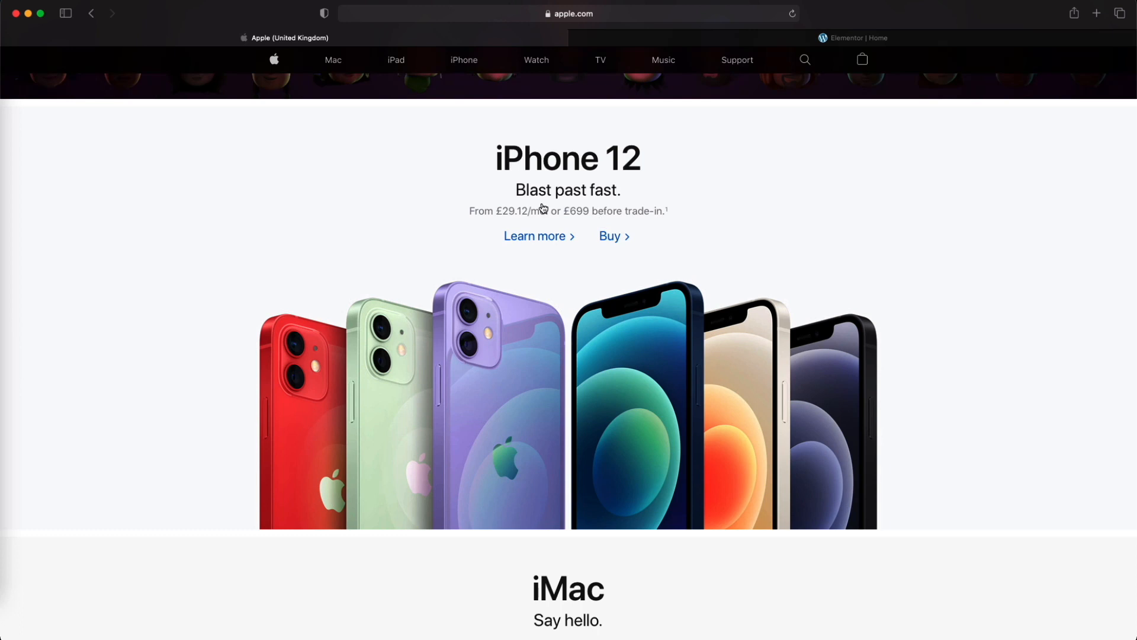
# - Add a new single-column section below the promotional strip in the Elementor page
pyautogui.click(703, 37)
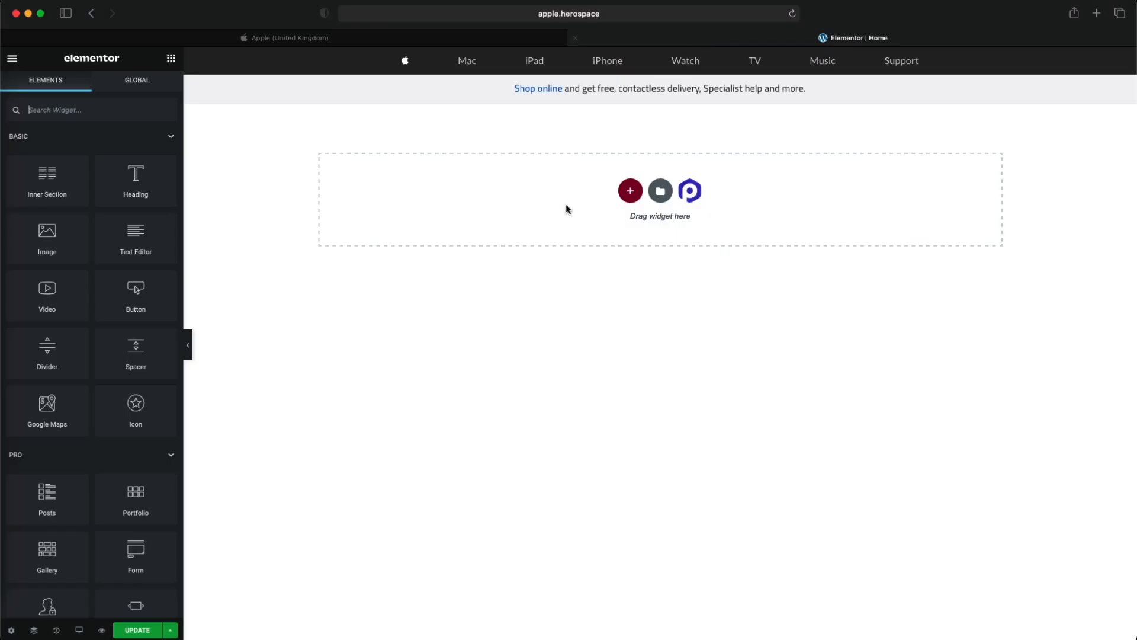
pyautogui.click(629, 196)
pyautogui.click(505, 225)
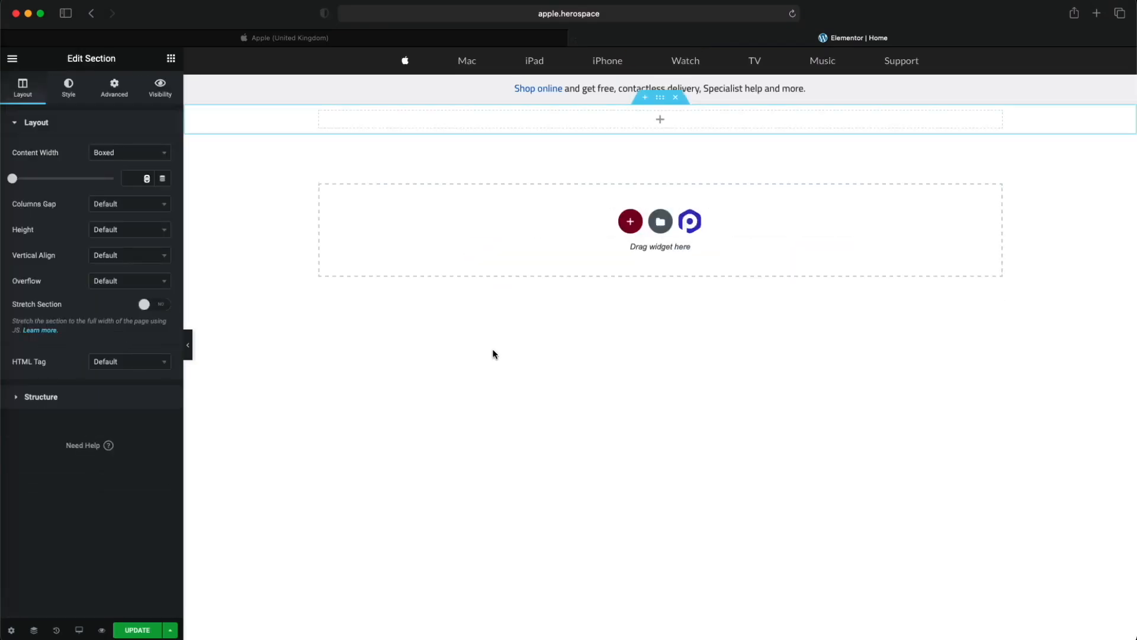
# - Save the page, then preview the iPhone 12.jpeg image from the Apple folder in Finder against the original iPhone 12 section
pyautogui.click(138, 631)
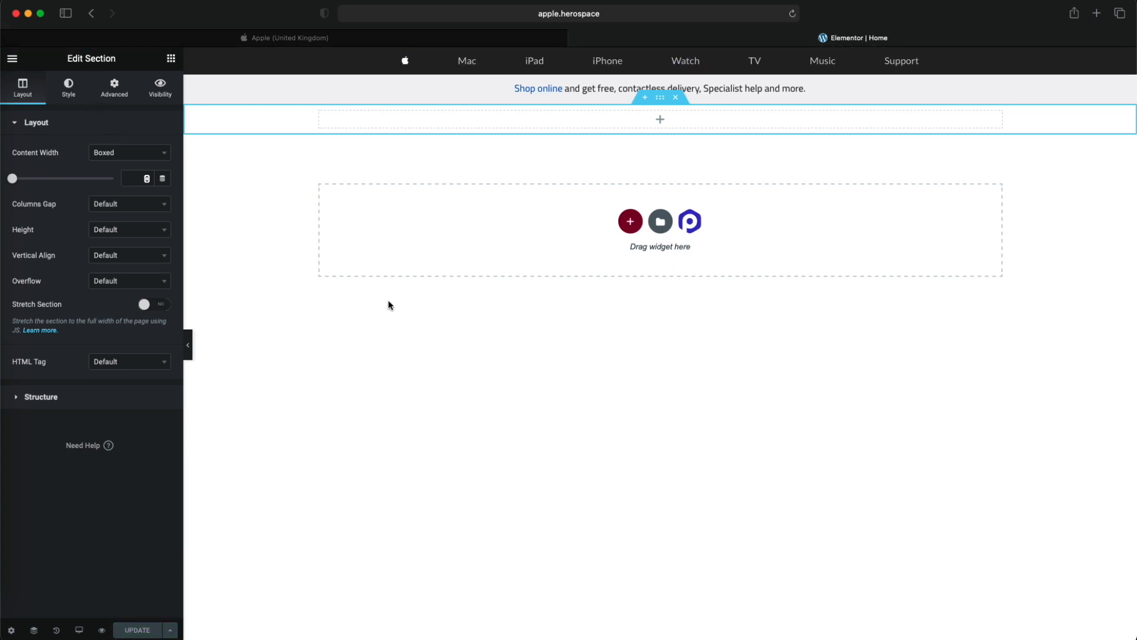
pyautogui.click(391, 40)
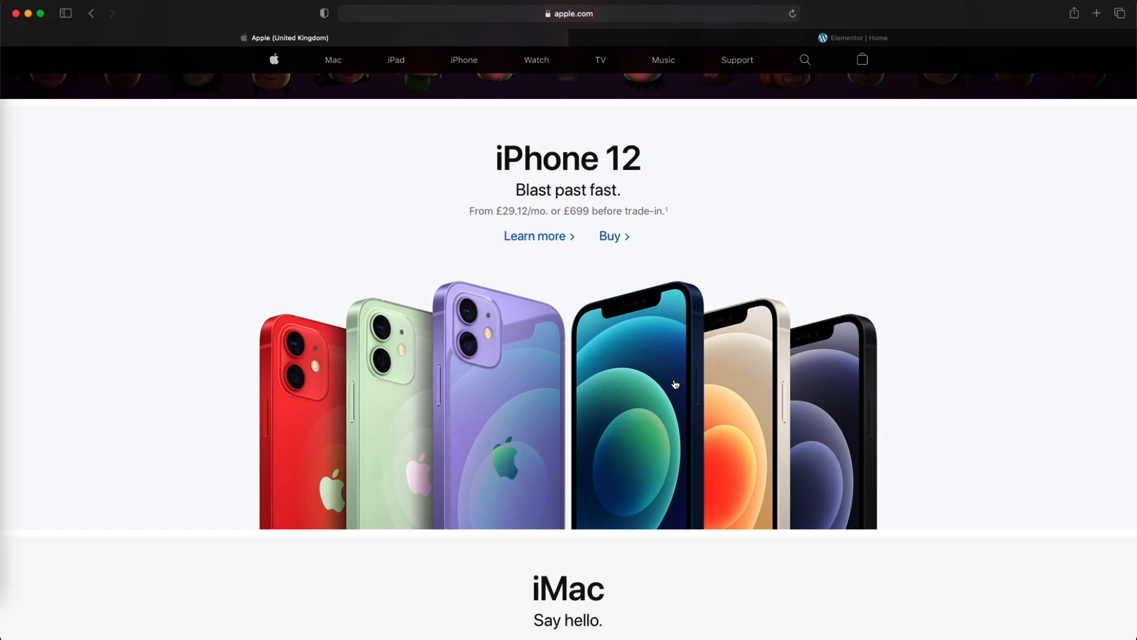
pyautogui.hotkey('ctrl', 'Up')
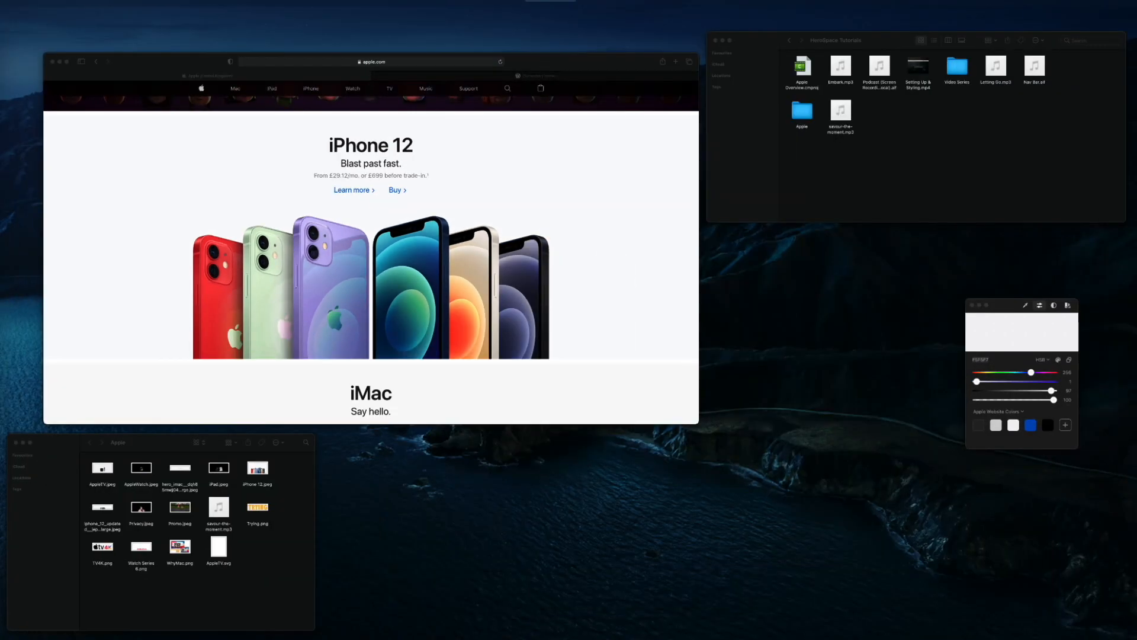
pyautogui.click(300, 507)
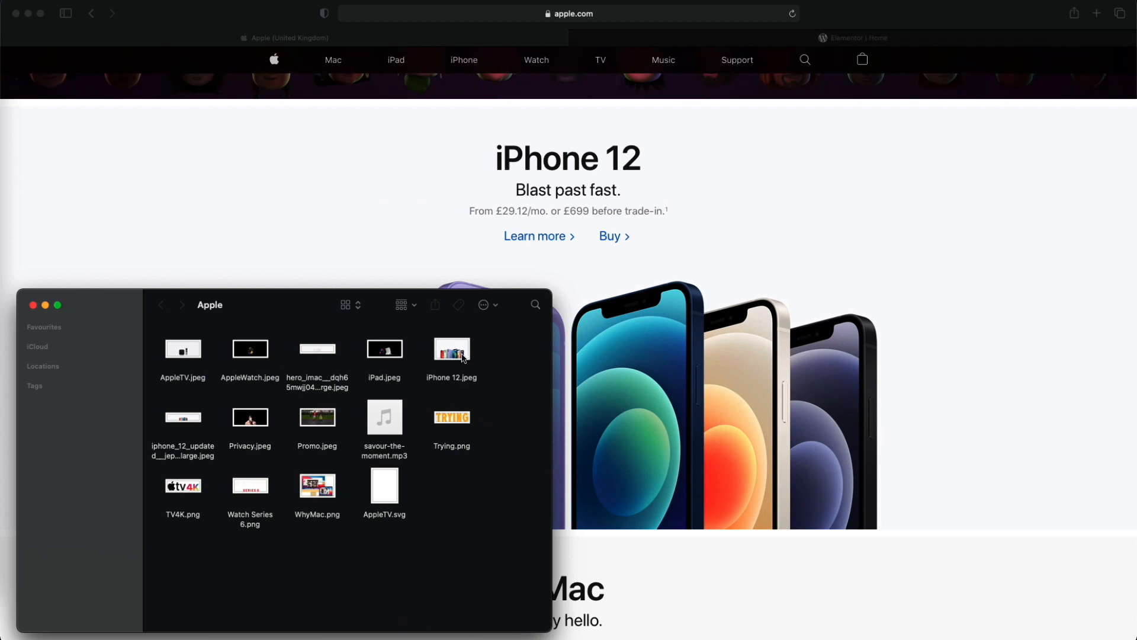
pyautogui.click(461, 355)
pyautogui.press('space')
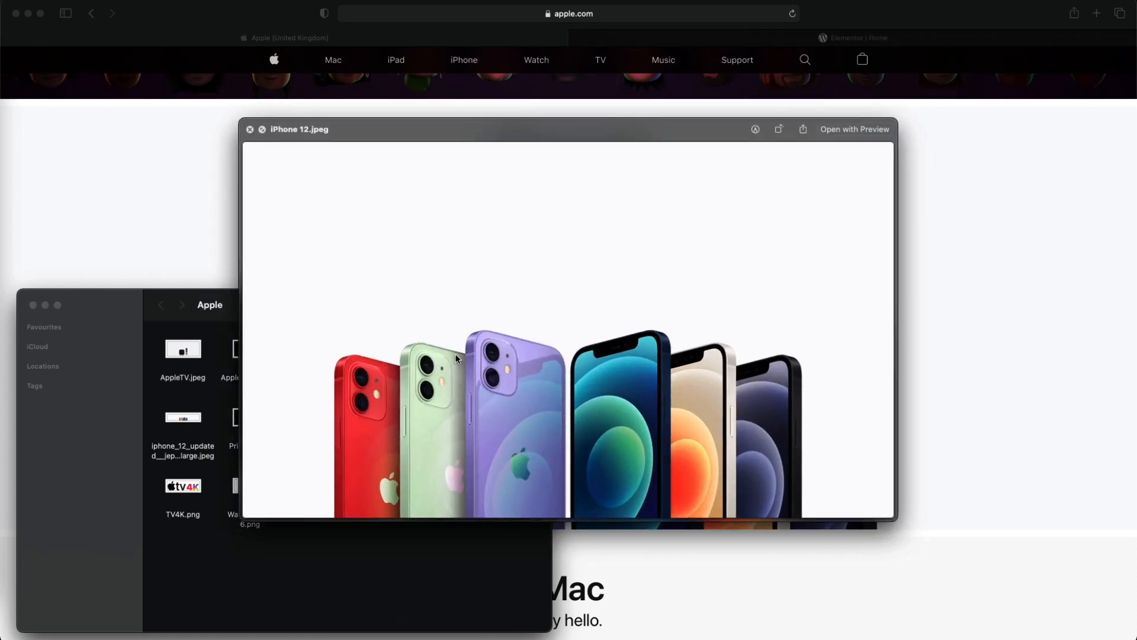
pyautogui.press('space')
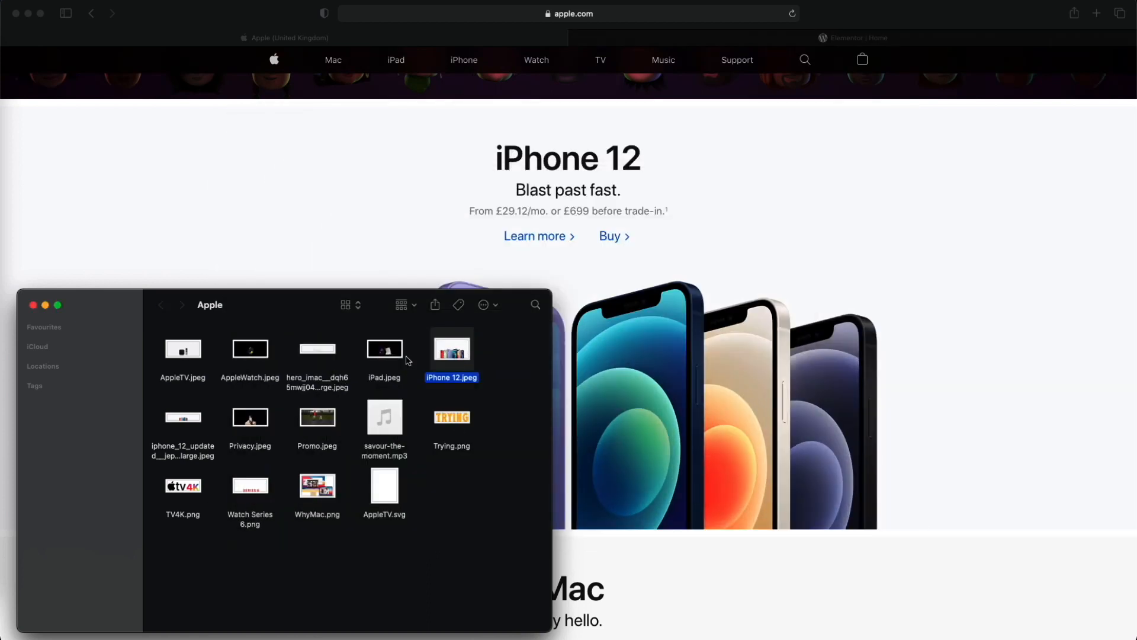
pyautogui.click(289, 204)
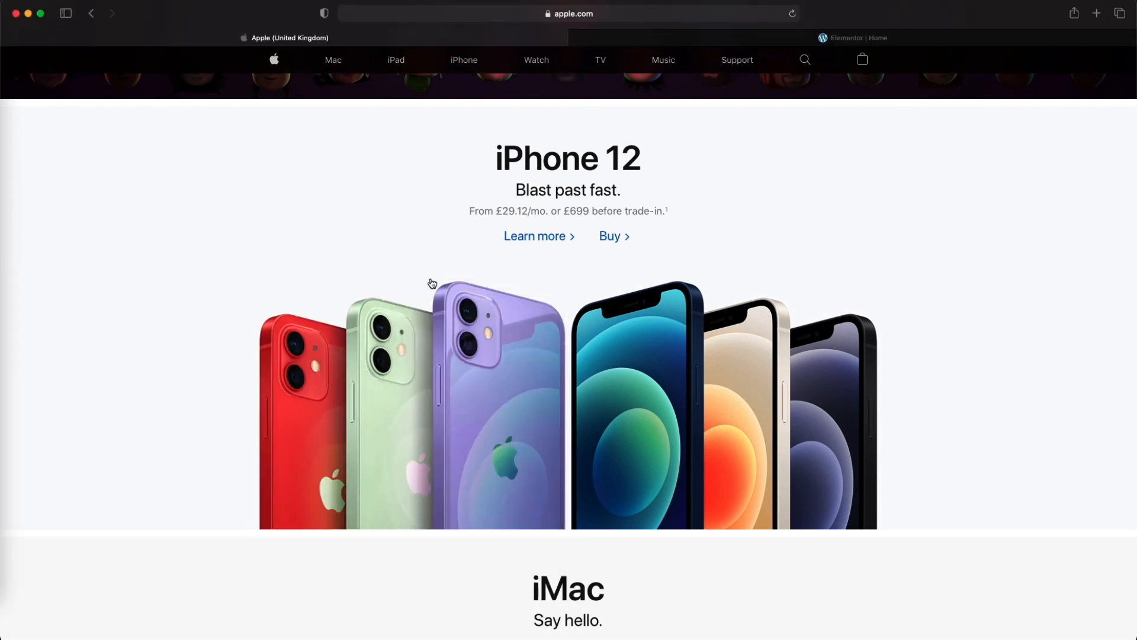
# - Compare the empty new section with the text layout of the iPhone 12 section on the Apple homepage
pyautogui.click(625, 39)
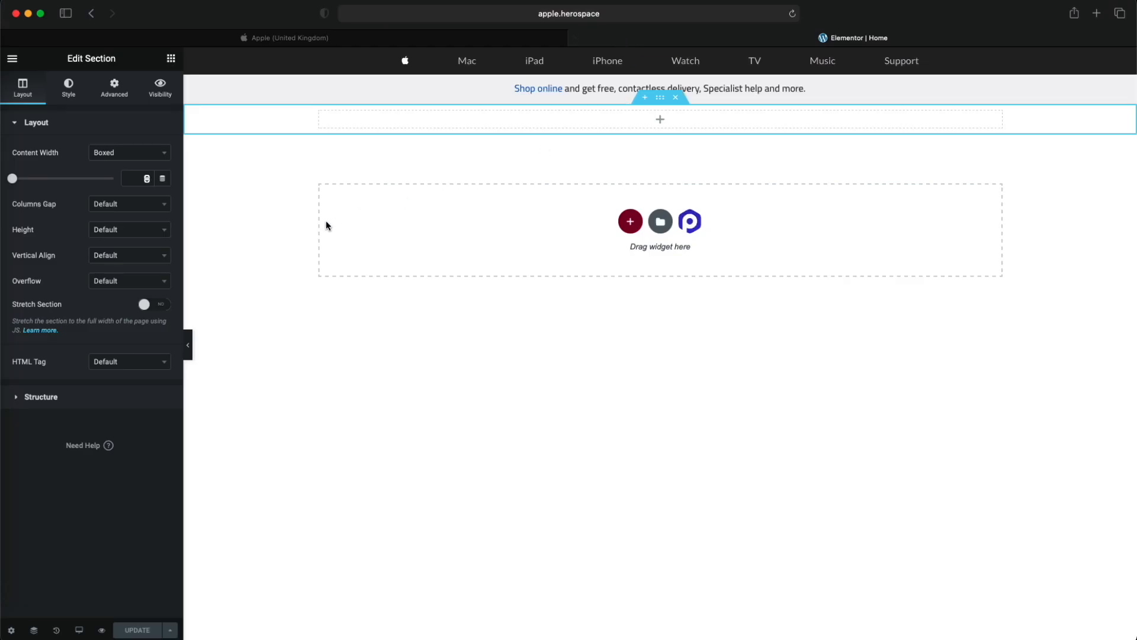
pyautogui.click(522, 38)
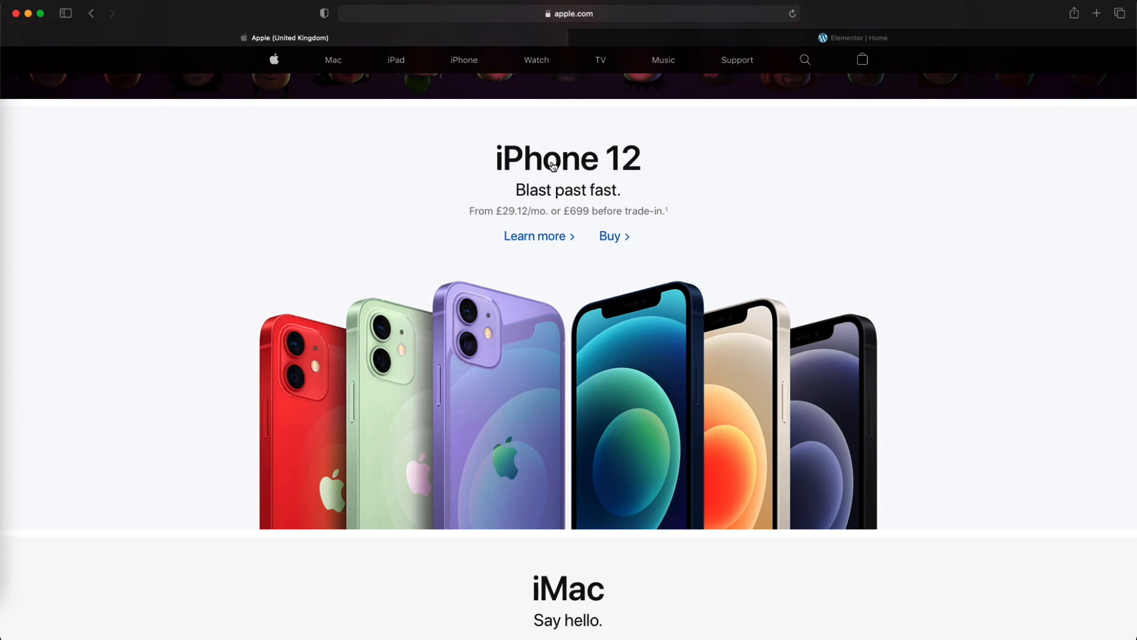
pyautogui.click(684, 42)
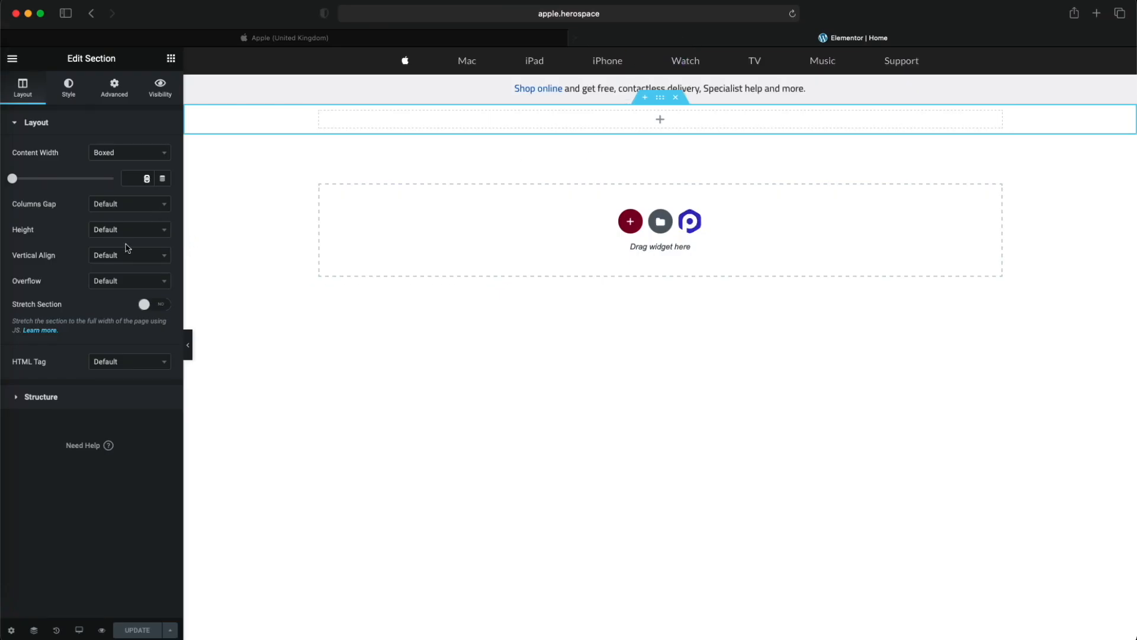
pyautogui.click(170, 58)
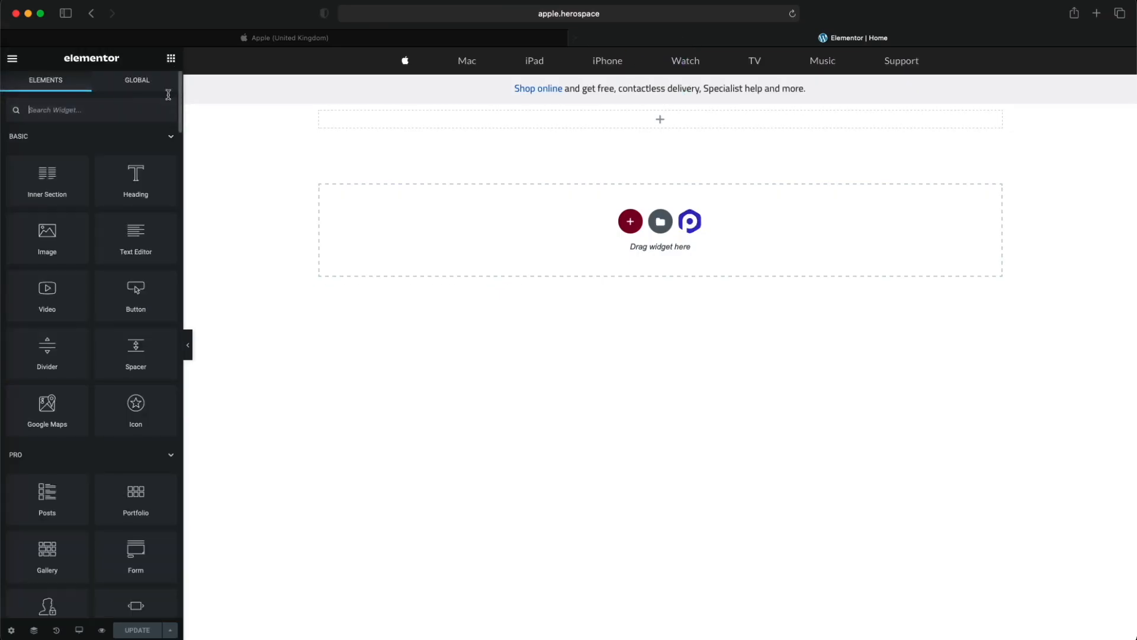
pyautogui.click(491, 40)
pyautogui.moveTo(640, 45)
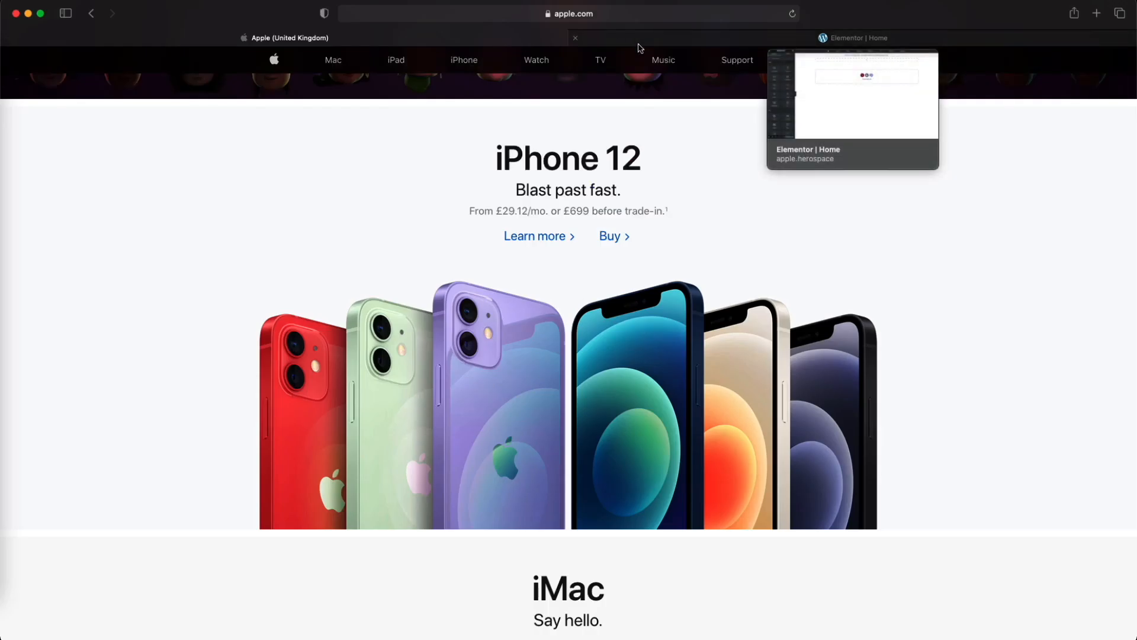
pyautogui.click(640, 47)
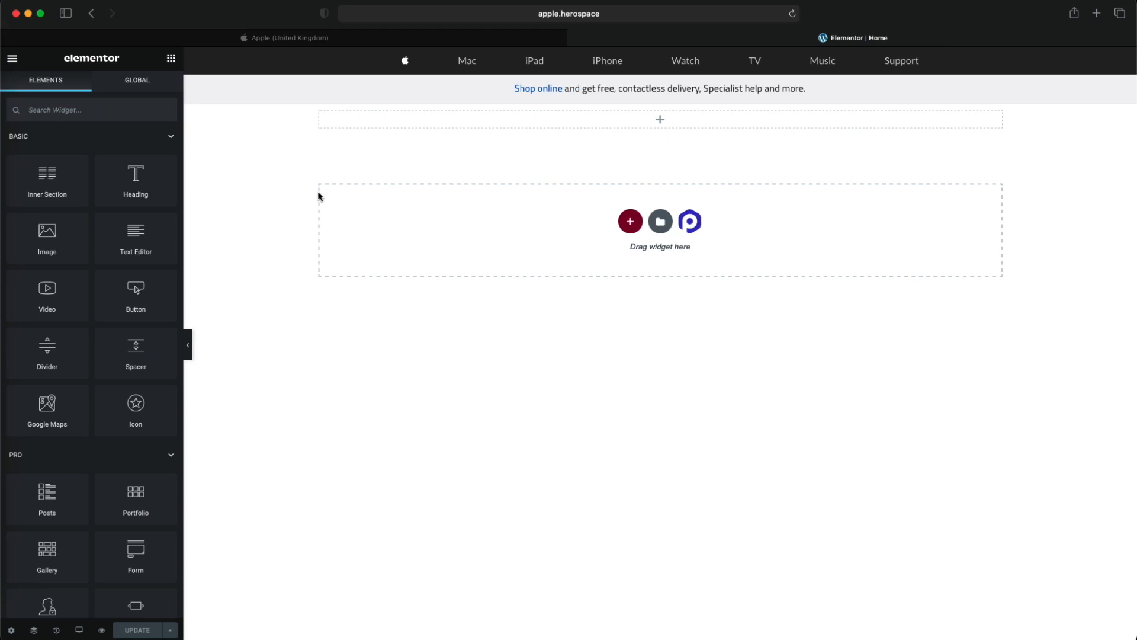
# - Add a Heading widget to the empty section below the promotional strip and title it "iPhone 12"
pyautogui.click(320, 113)
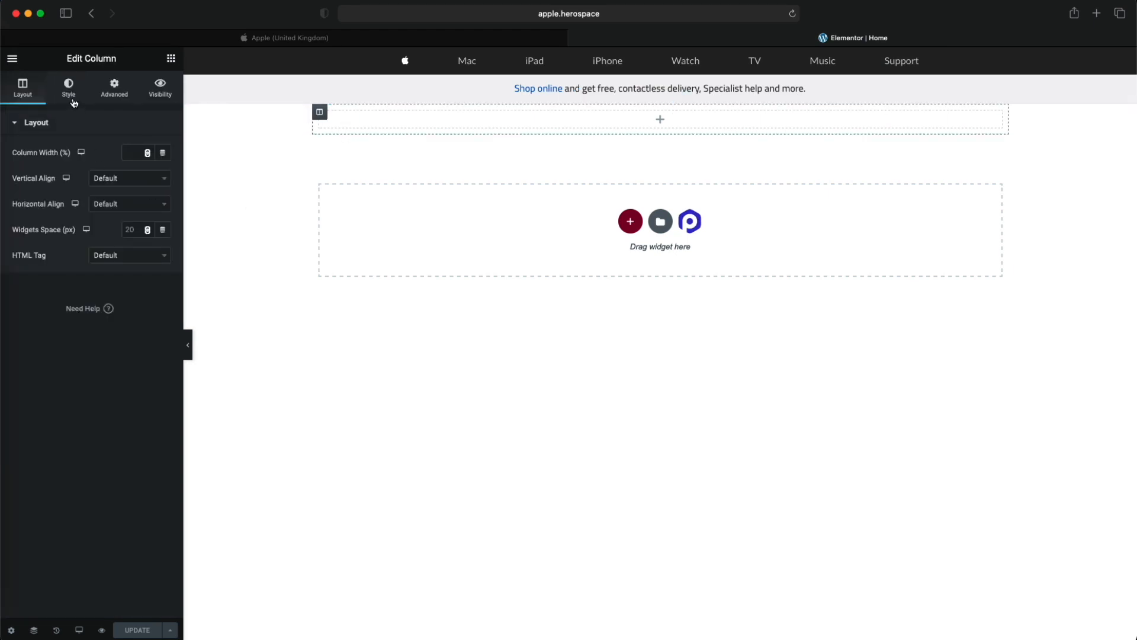
pyautogui.click(170, 58)
pyautogui.moveTo(136, 175); pyautogui.dragTo(536, 118)
pyautogui.click(481, 40)
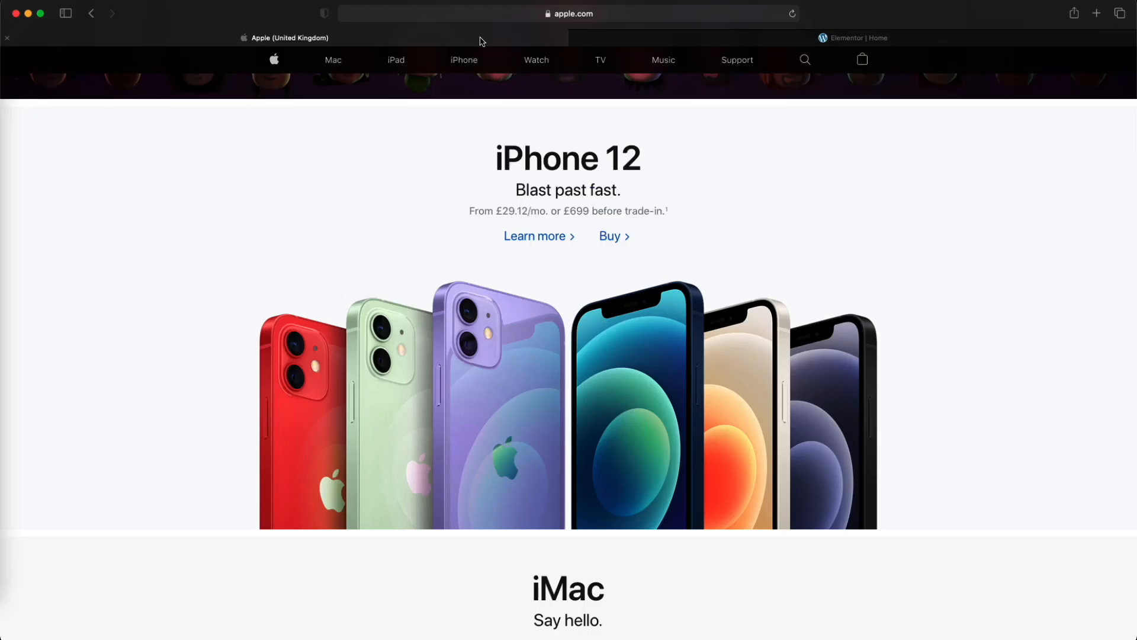
pyautogui.click(646, 38)
pyautogui.press('super+a')
pyautogui.write('iPhone 12')
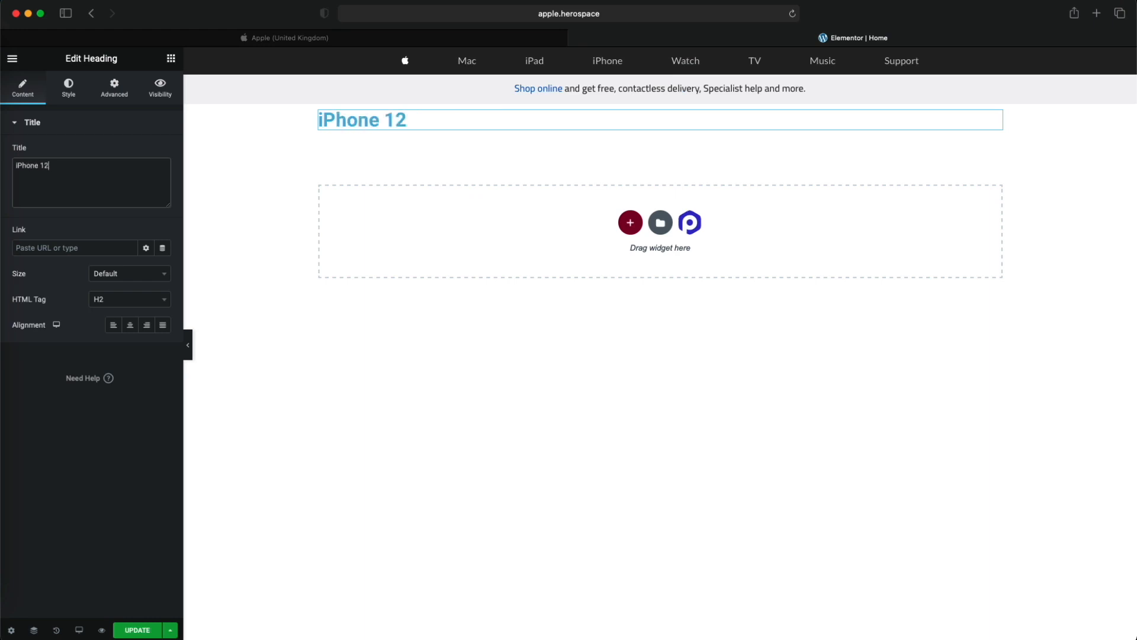
# - Check the iPhone 12 text on the Apple homepage and centre-align the heading to match
pyautogui.click(461, 39)
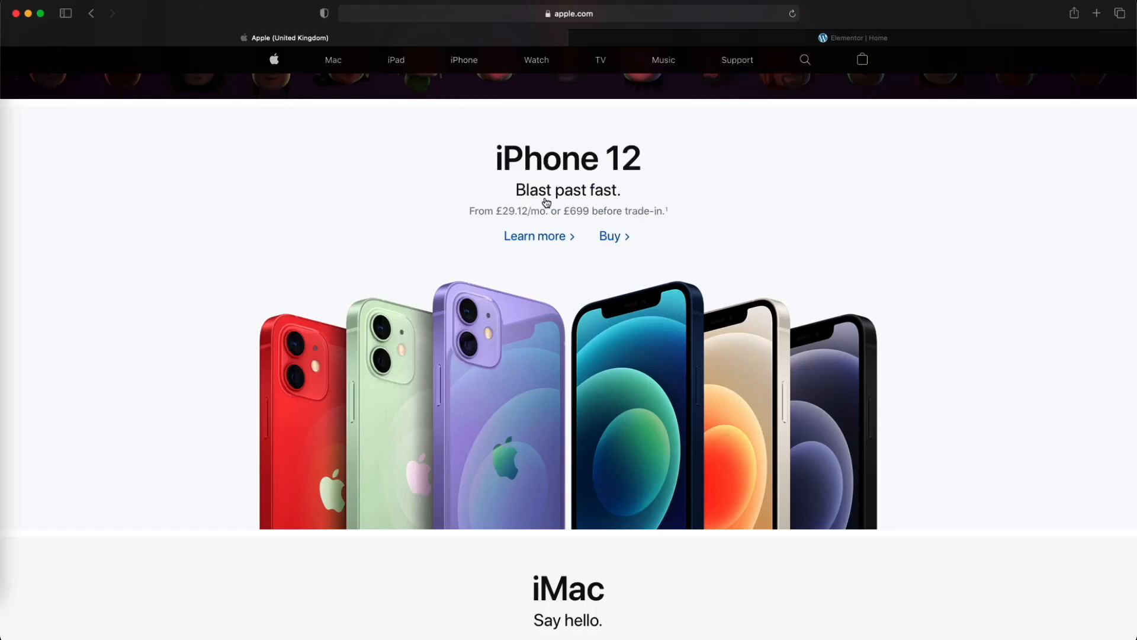
pyautogui.click(650, 41)
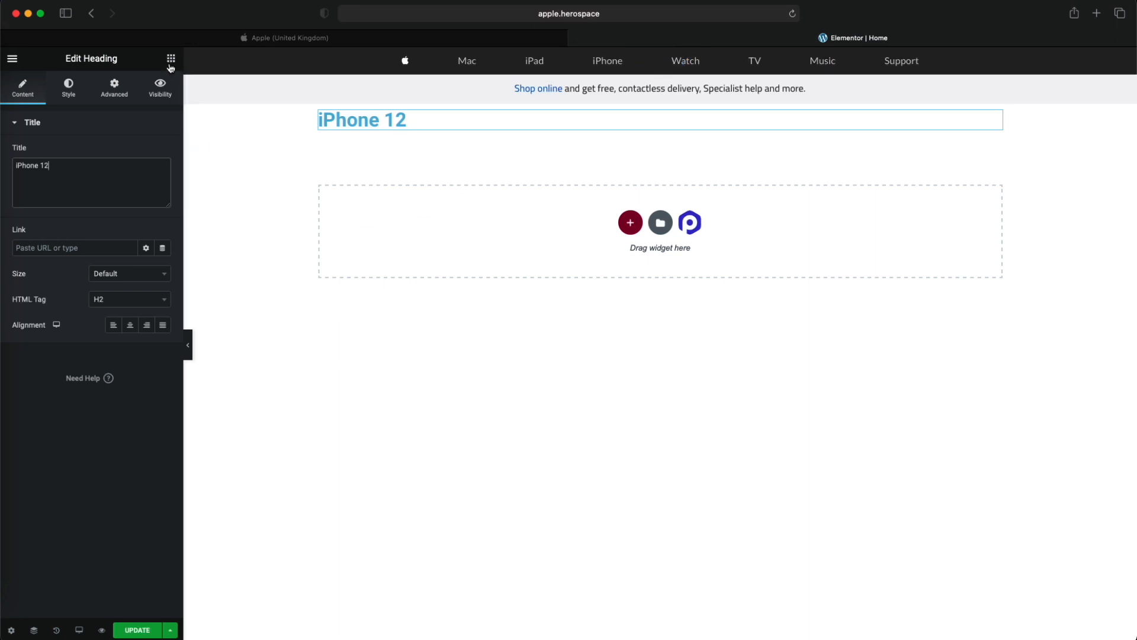
pyautogui.click(178, 38)
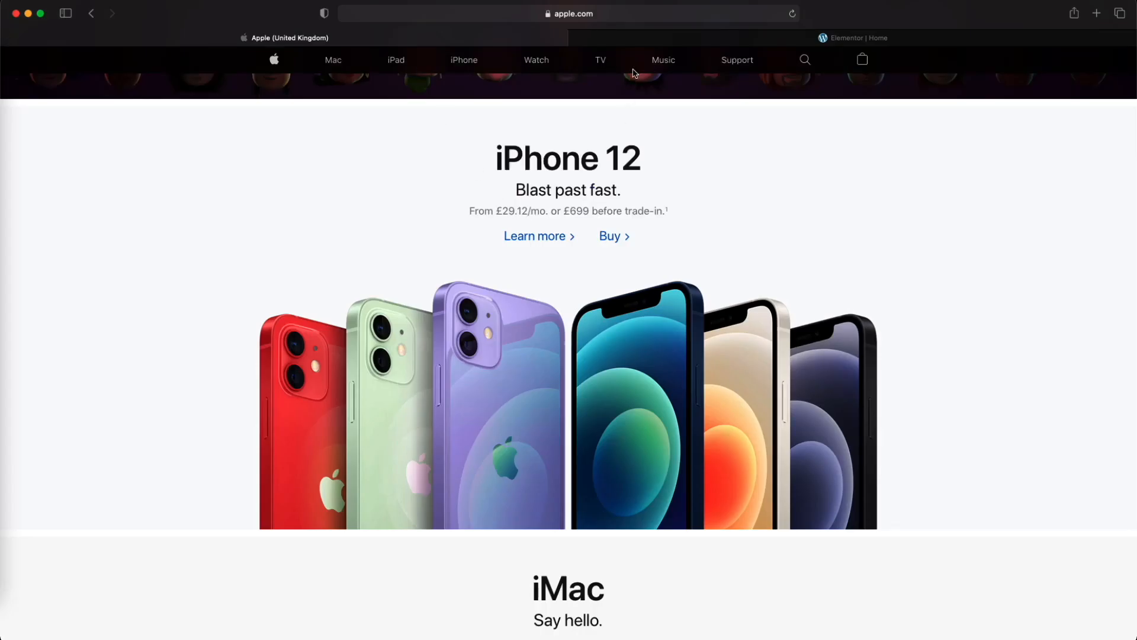
pyautogui.click(646, 38)
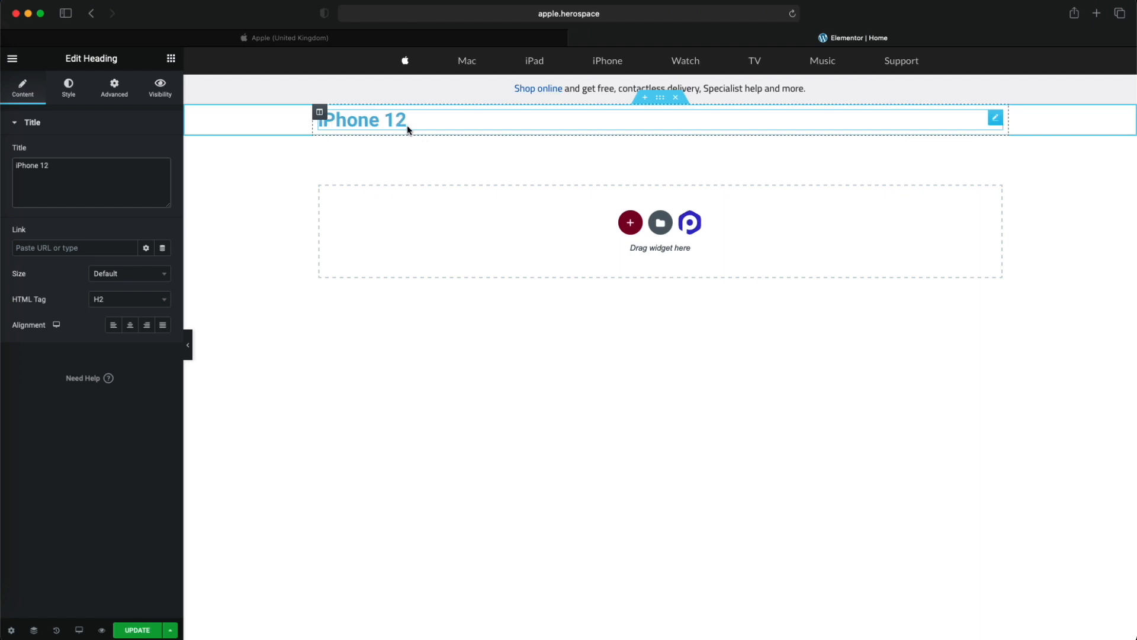
pyautogui.click(132, 332)
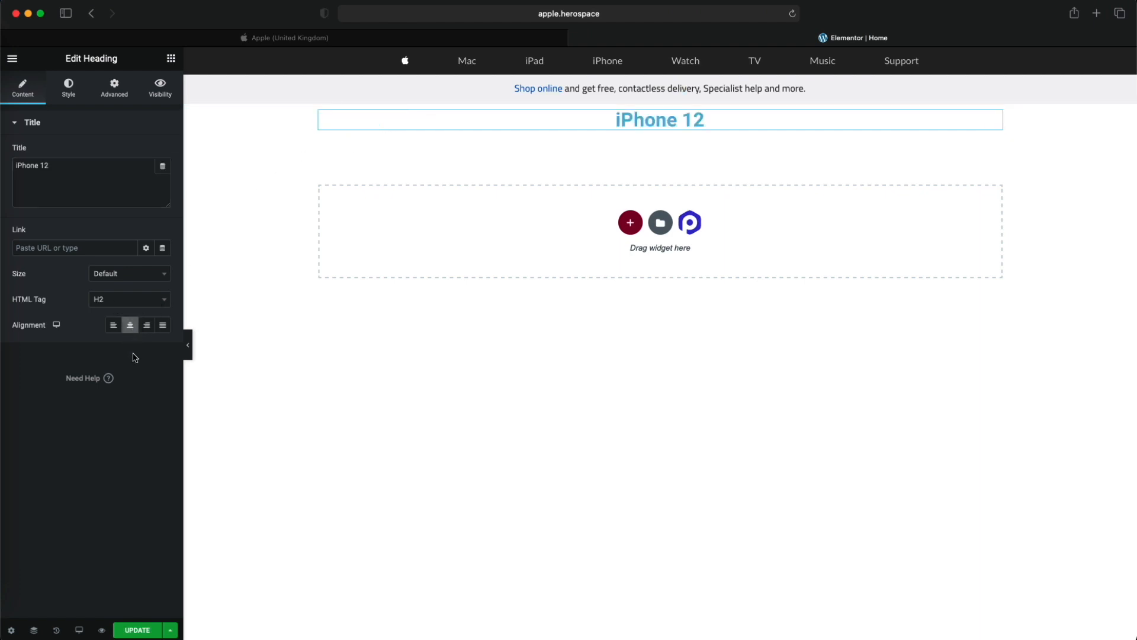
# - Set the iPhone 12 heading's text color to the near-black global color listed below Pure White
pyautogui.click(71, 88)
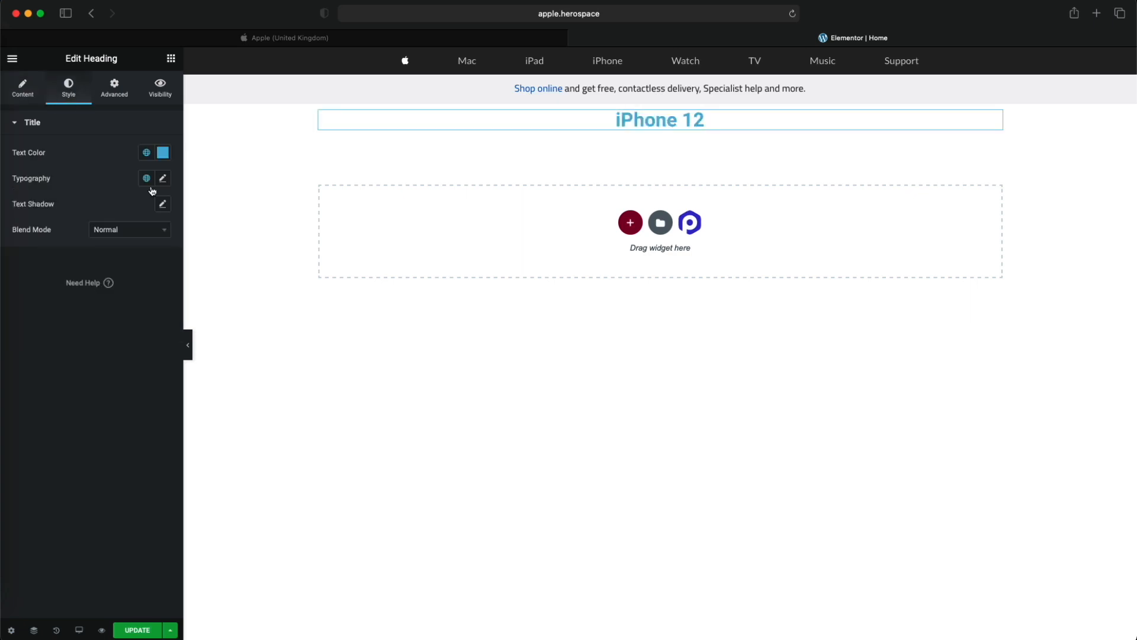
pyautogui.click(146, 153)
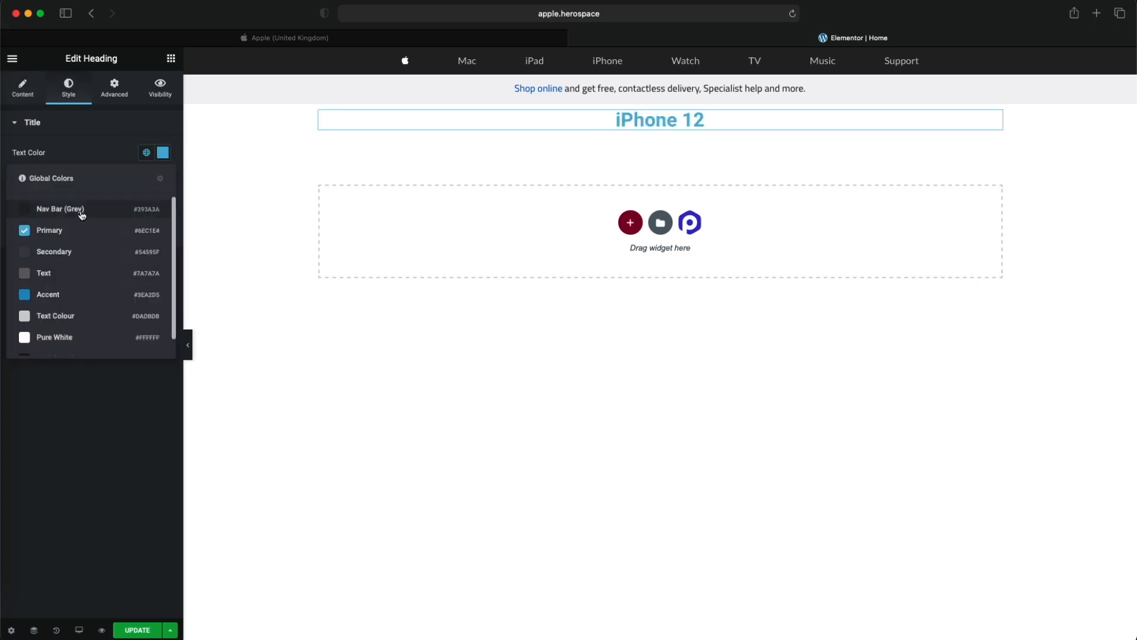
pyautogui.scroll(-1, 74, 323)
pyautogui.click(80, 344)
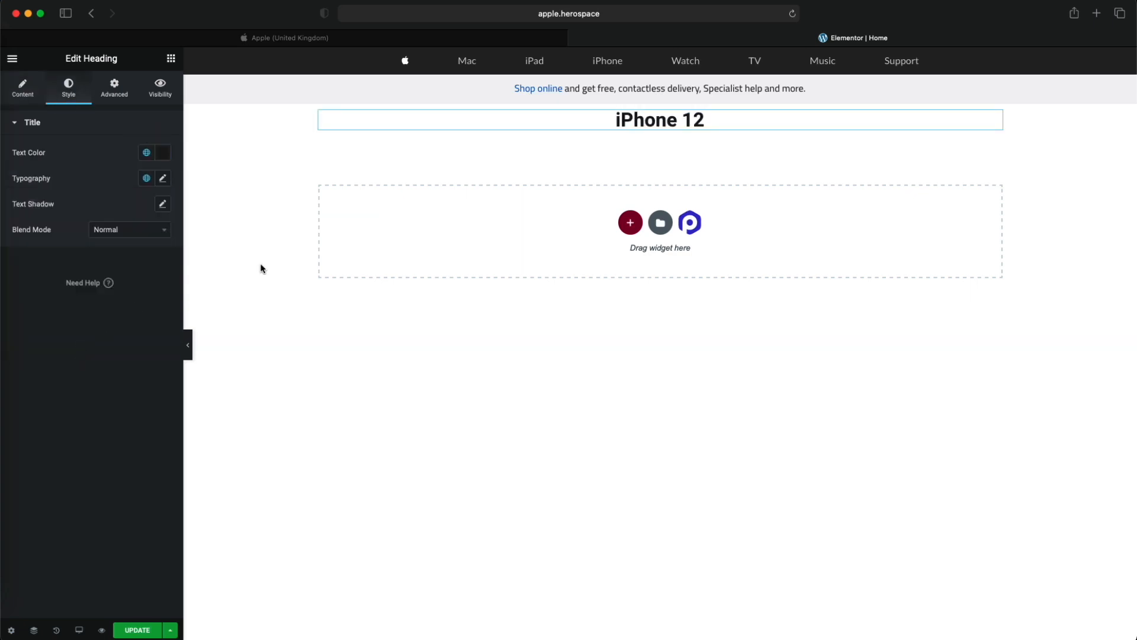
# - Set the iPhone 12 heading's font size to 48 px, comparing it with the Apple homepage
pyautogui.click(498, 39)
pyautogui.click(691, 38)
pyautogui.click(163, 178)
pyautogui.moveTo(25, 277); pyautogui.dragTo(43, 278)
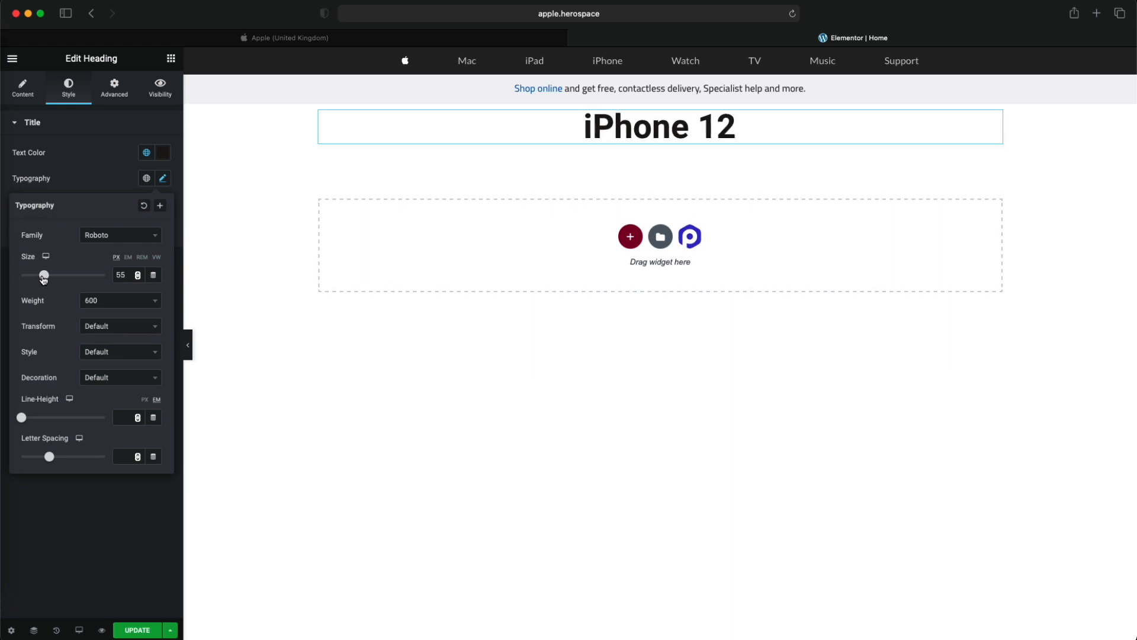
pyautogui.click(536, 38)
pyautogui.click(717, 37)
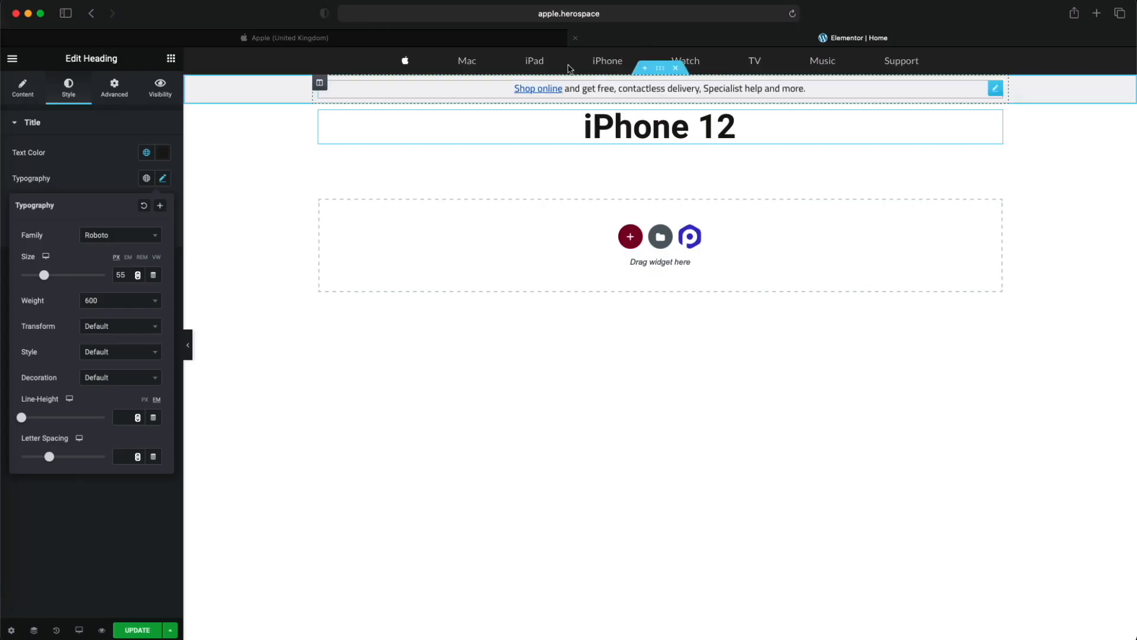
pyautogui.moveTo(48, 276); pyautogui.dragTo(45, 277)
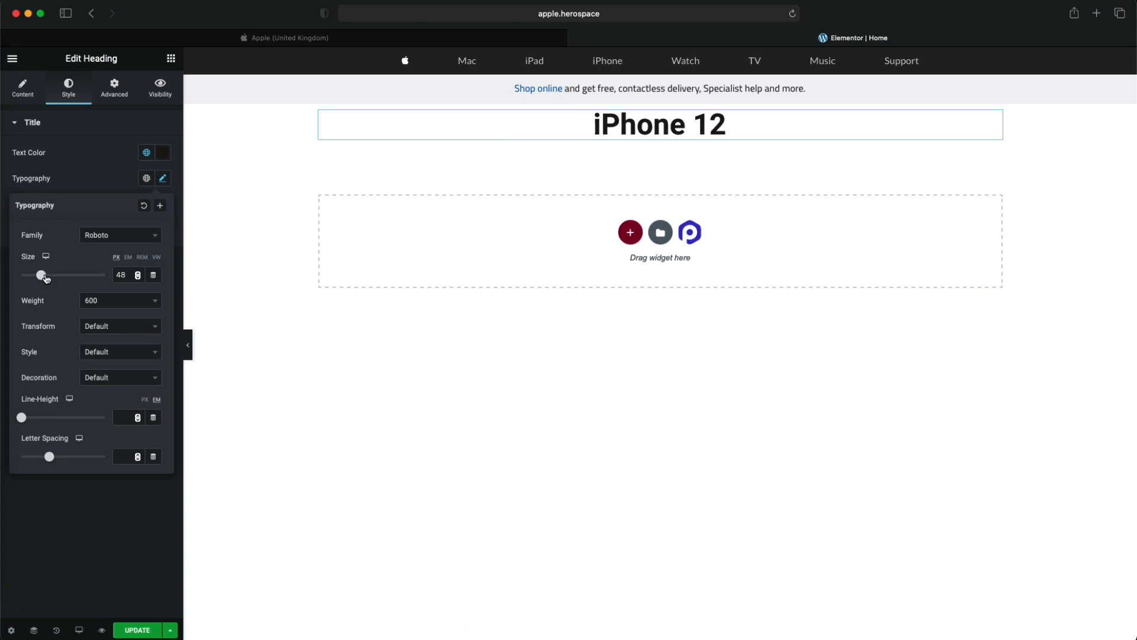
# - Set the iPhone 12 heading's font weight to 500 and compare it with the original heading
pyautogui.click(99, 300)
pyautogui.click(106, 401)
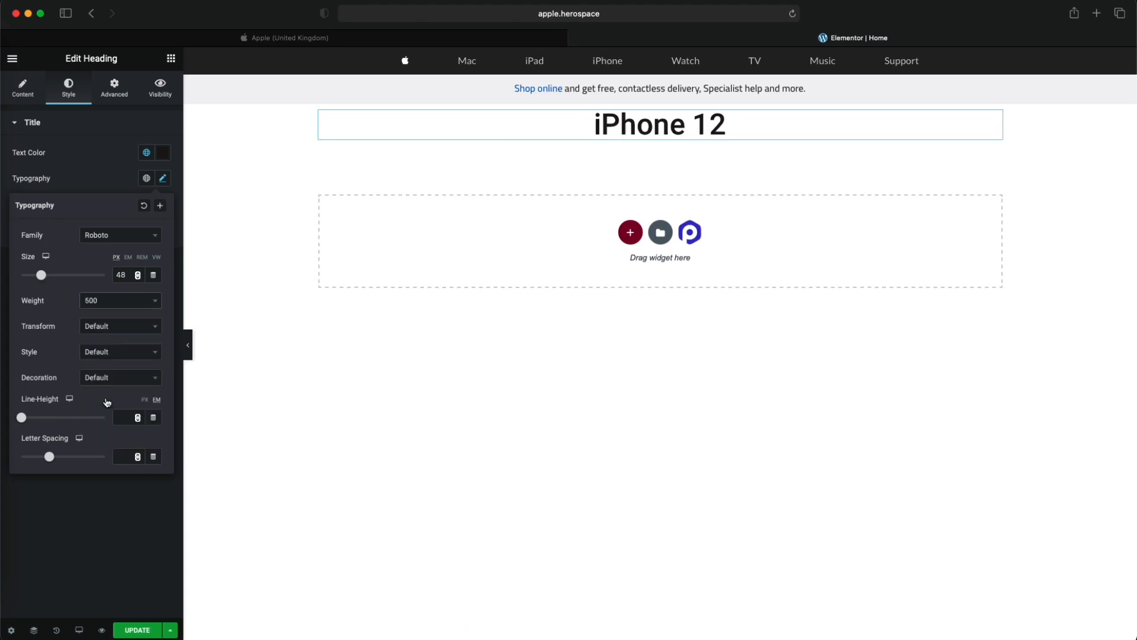
pyautogui.click(450, 39)
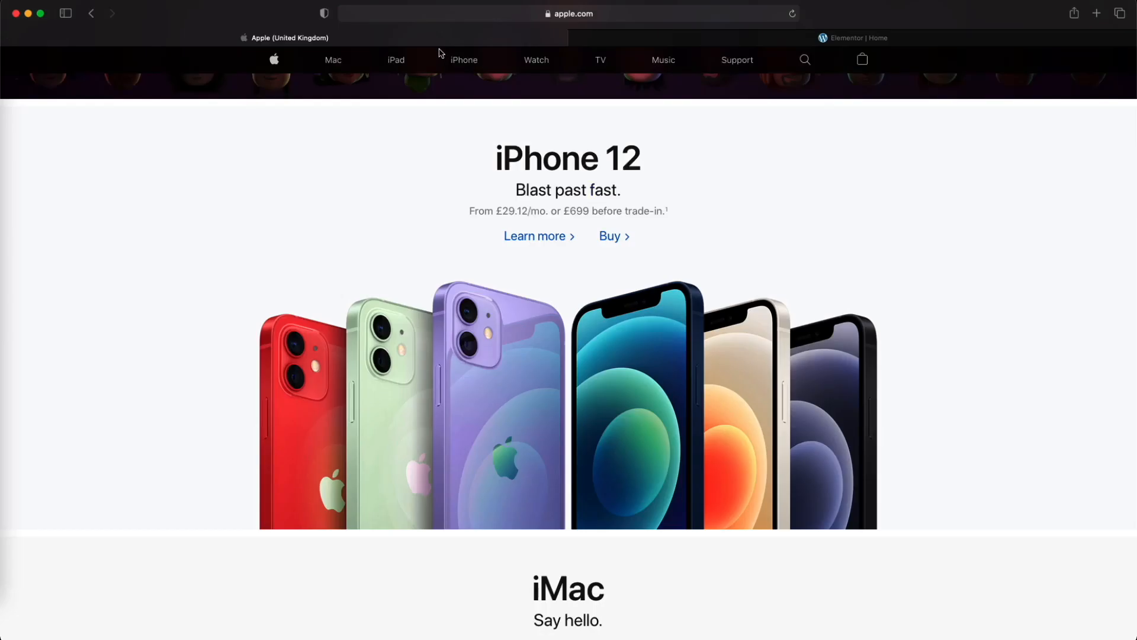
pyautogui.click(667, 39)
pyautogui.click(113, 178)
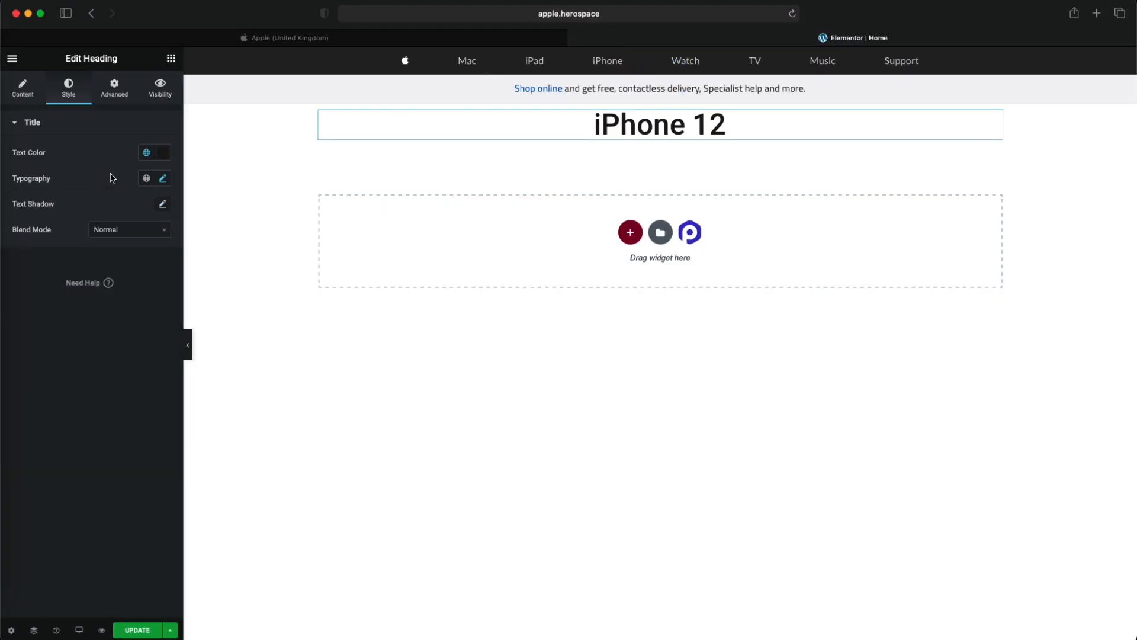
# - Duplicate the iPhone 12 heading and reduce the copy's font size to subtitle scale
pyautogui.rightClick(627, 126)
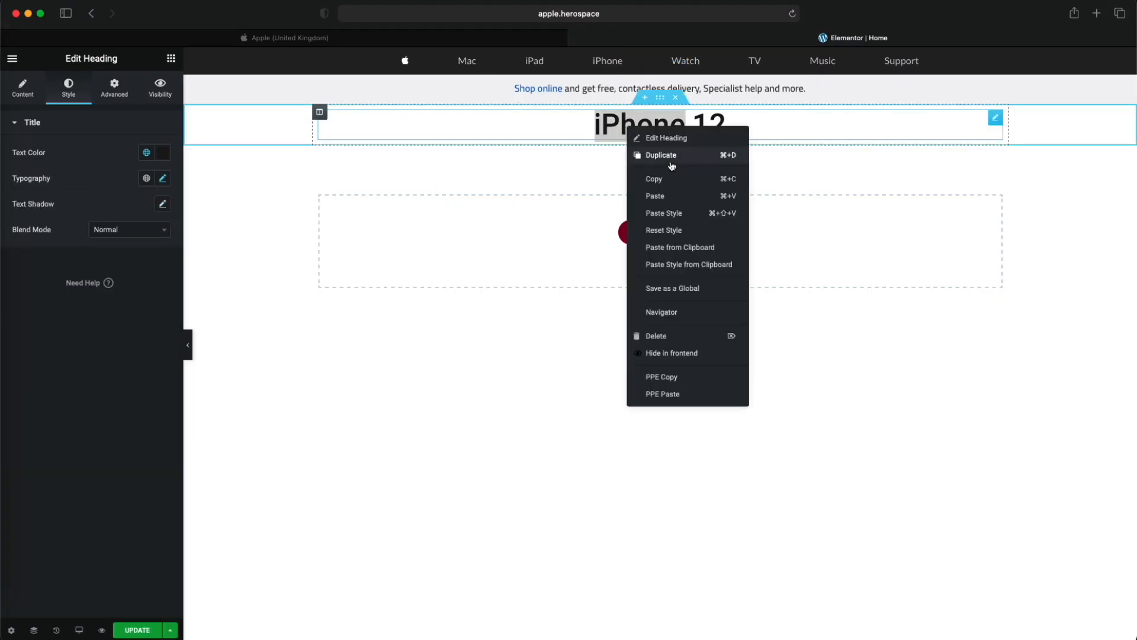
pyautogui.click(672, 155)
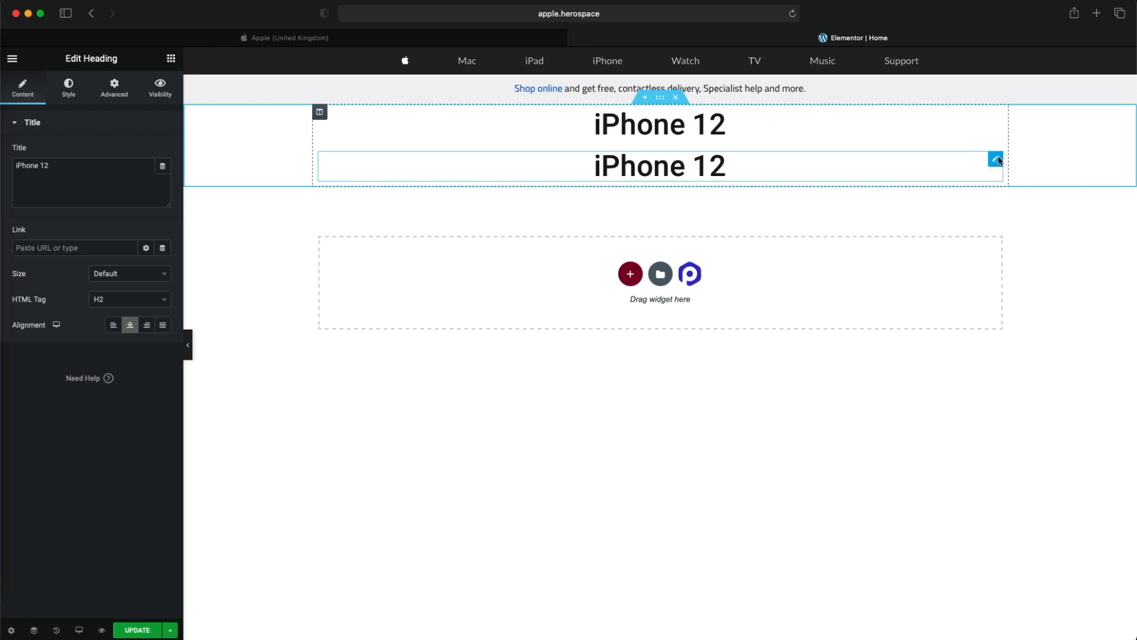
pyautogui.click(66, 89)
pyautogui.click(163, 179)
pyautogui.moveTo(43, 280); pyautogui.dragTo(37, 280)
pyautogui.click(78, 193)
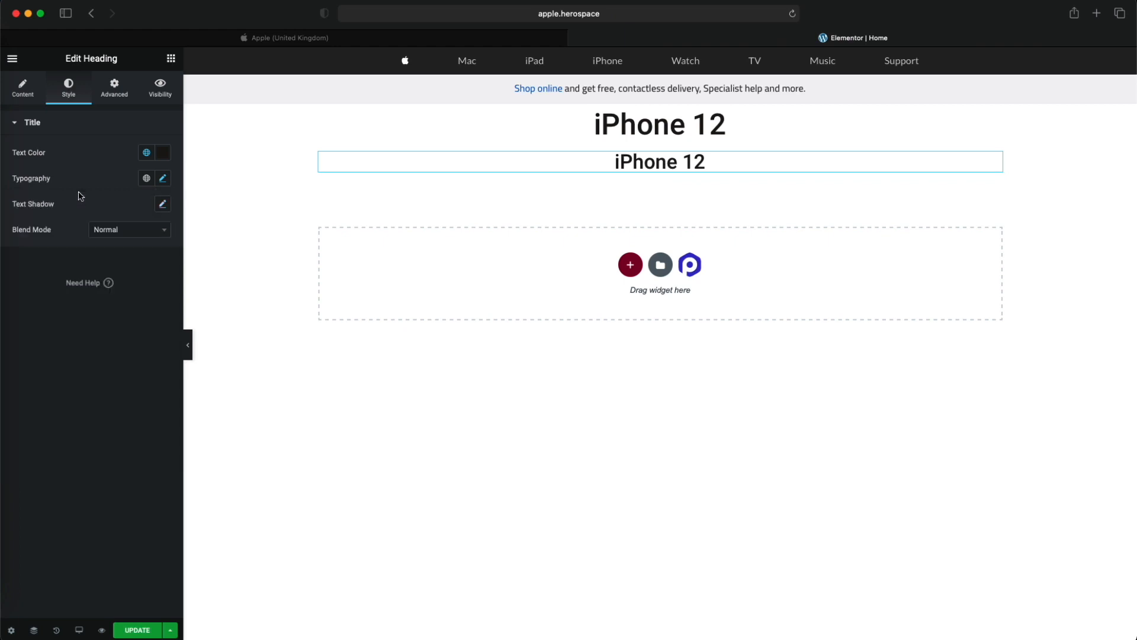
# - Change the duplicated heading's title to "Blast Past Fast"
pyautogui.click(38, 99)
pyautogui.tripleClick(96, 185)
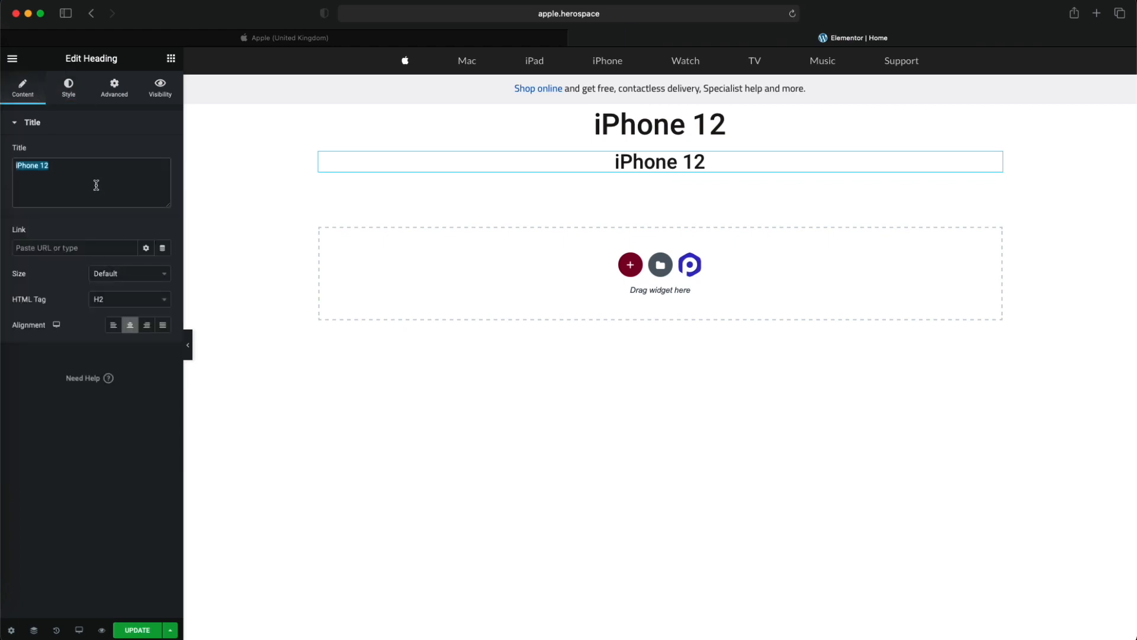
pyautogui.write('Blast Past Fast')
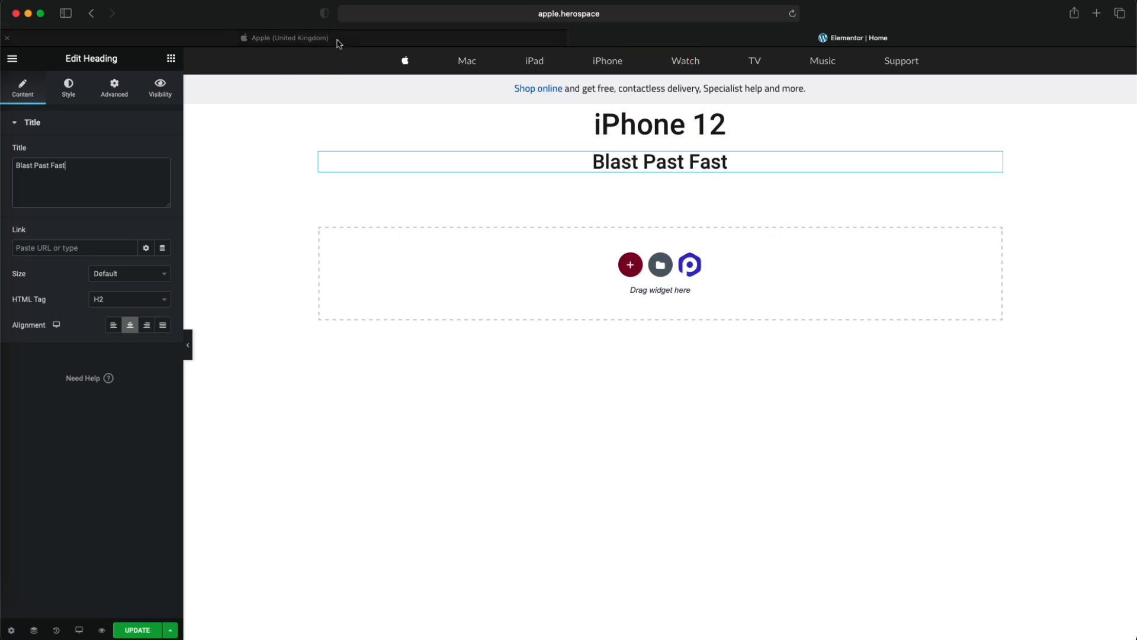
# - Correct the subtitle heading's title to "Blast past fast." and check it against the Apple homepage
pyautogui.click(318, 38)
pyautogui.click(683, 40)
pyautogui.click(36, 168)
pyautogui.press('BackSpace')
pyautogui.write('p')
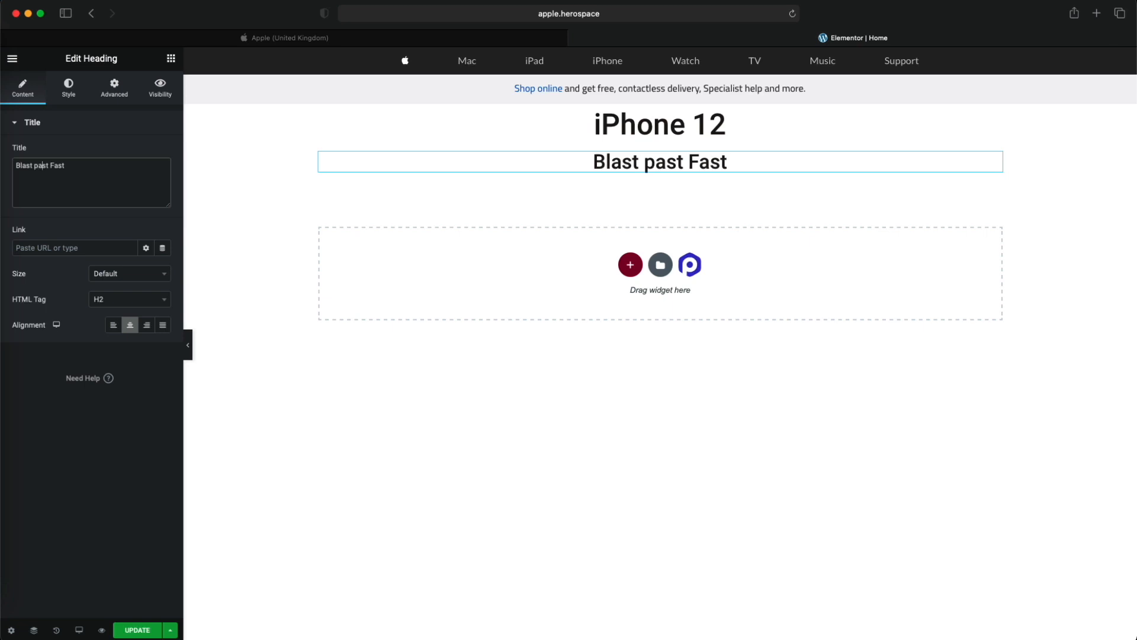
pyautogui.press('Right')
pyautogui.press('BackSpace')
pyautogui.write('f')
pyautogui.press('super+a')
pyautogui.press('Right')
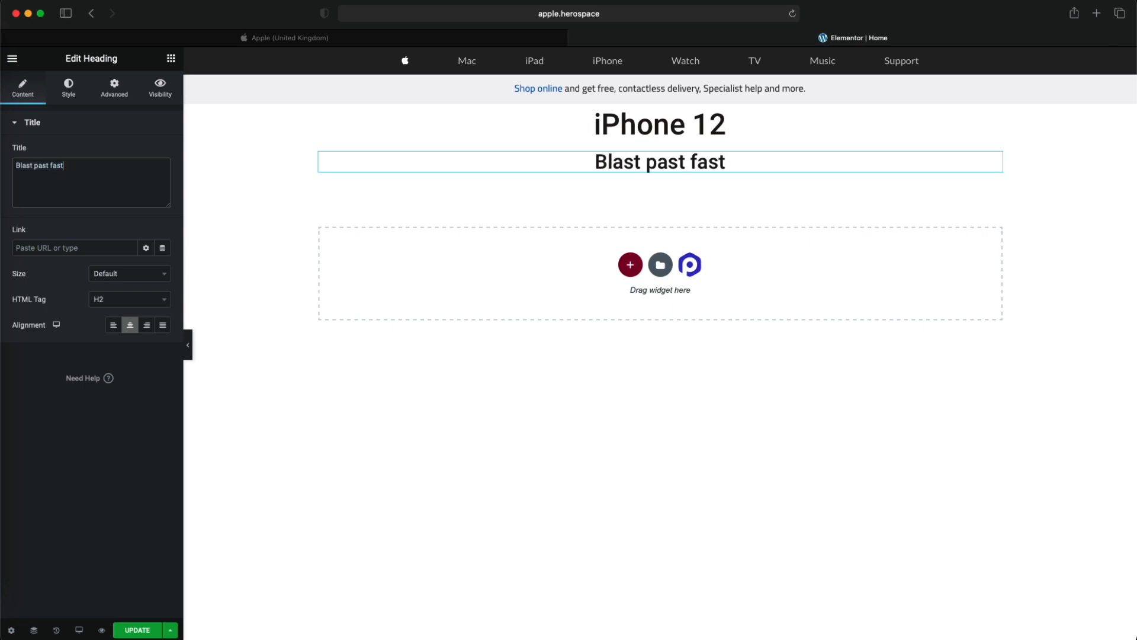
pyautogui.write('.')
pyautogui.click(530, 40)
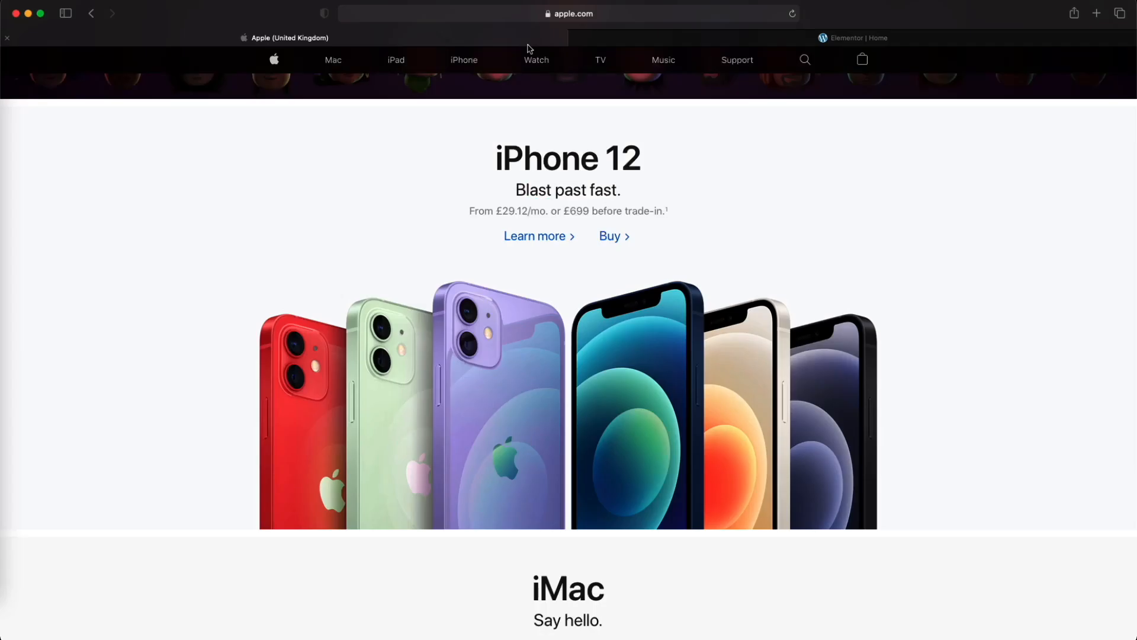
pyautogui.click(616, 38)
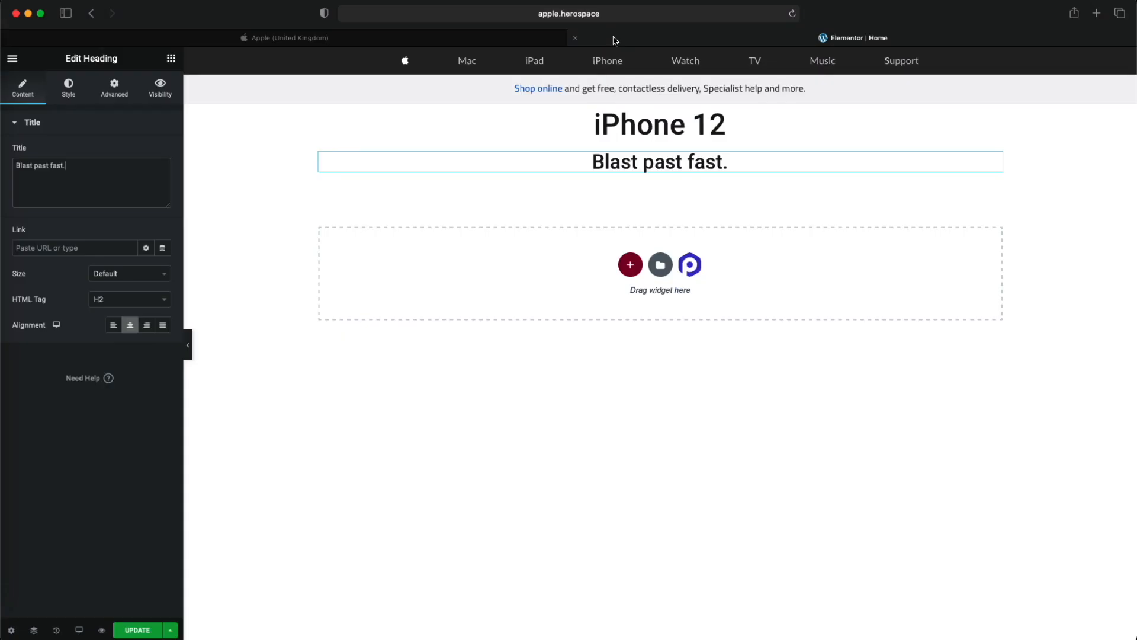
# - Set the margins of the subtitle heading and the iPhone 12 heading to 0 px on all sides
pyautogui.click(115, 87)
pyautogui.click(16, 167)
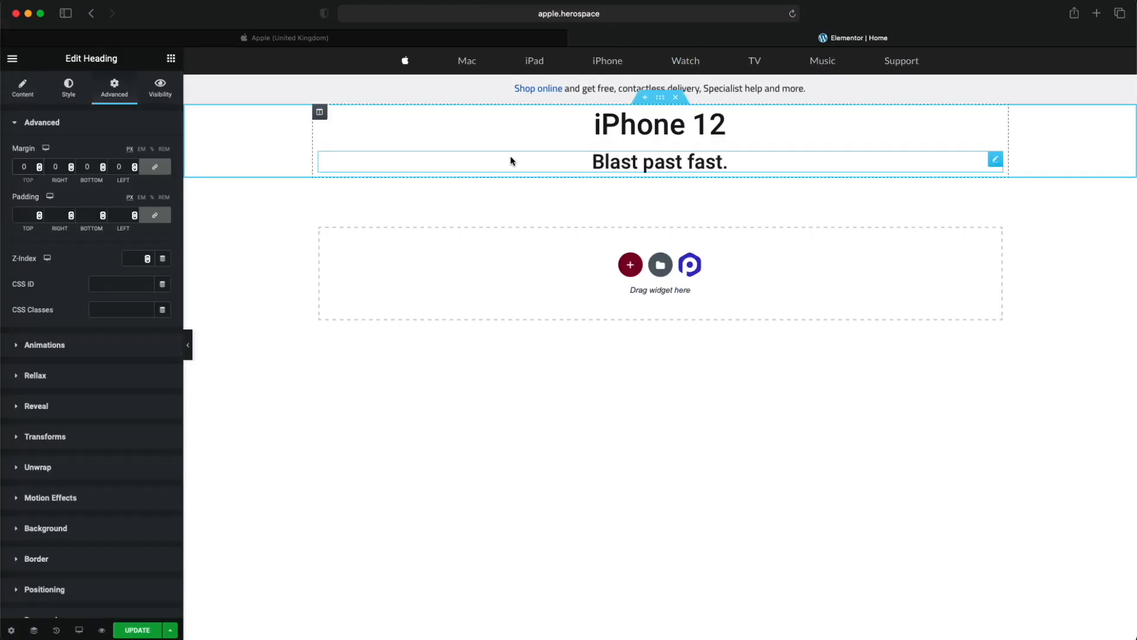
pyautogui.click(69, 87)
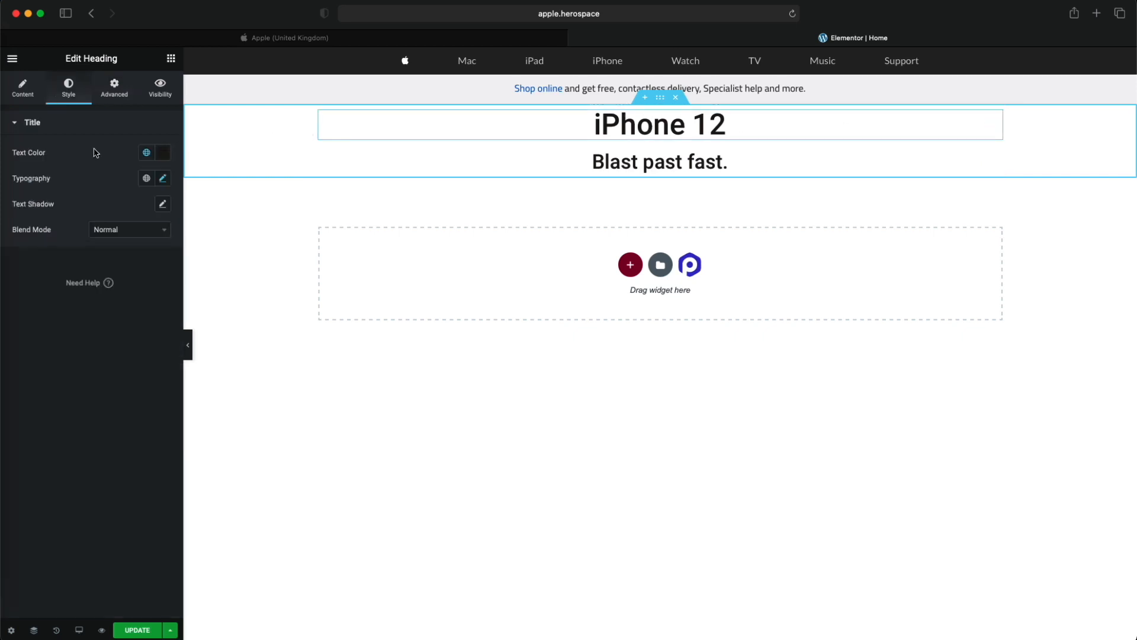
pyautogui.click(110, 92)
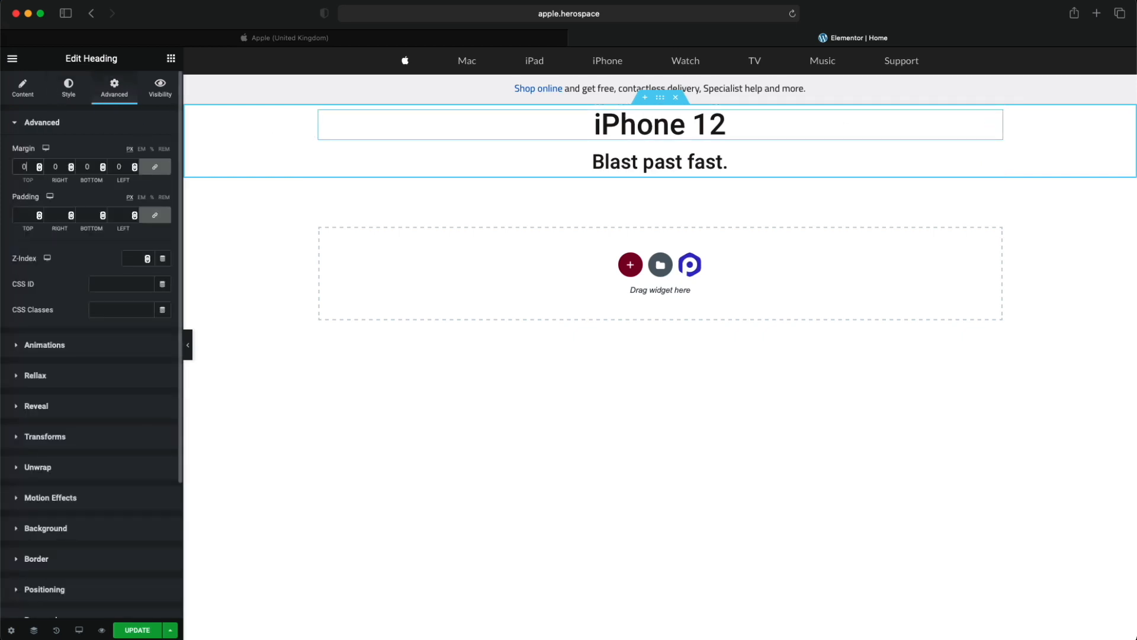
# - Set the headings' column to Center horizontal alignment and Middle vertical alignment
pyautogui.click(319, 112)
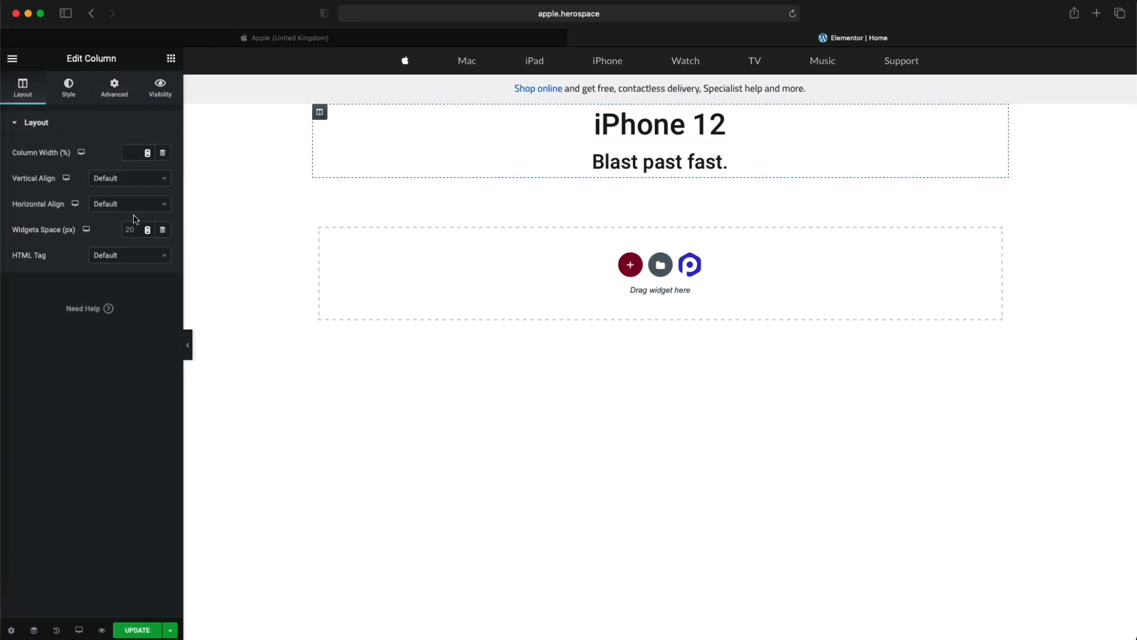
pyautogui.click(123, 211)
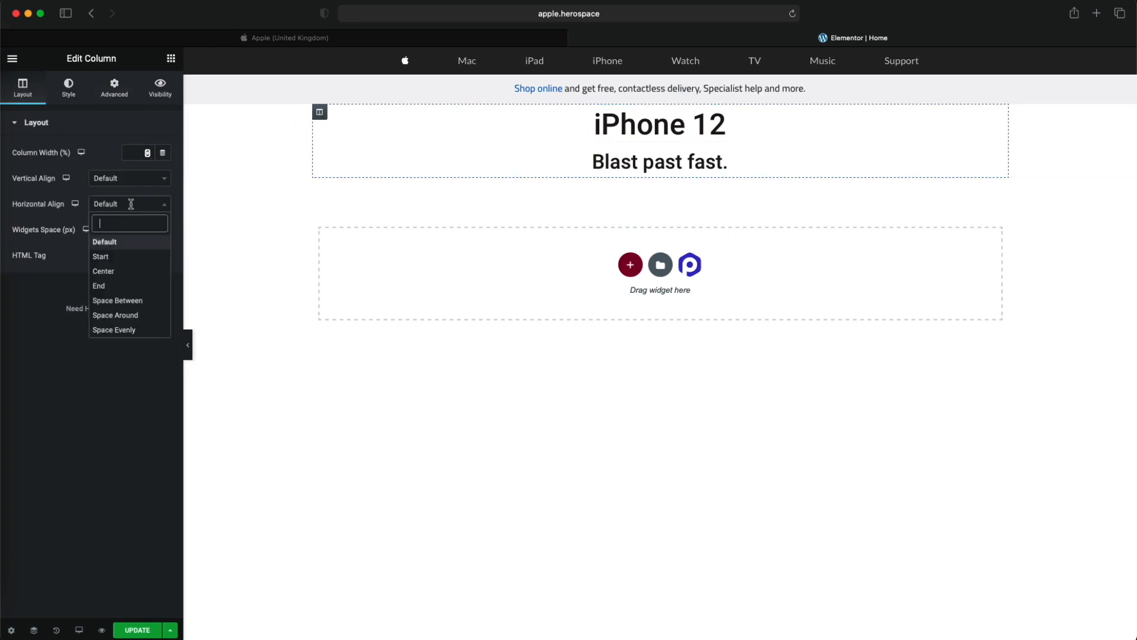
pyautogui.click(119, 272)
pyautogui.click(123, 179)
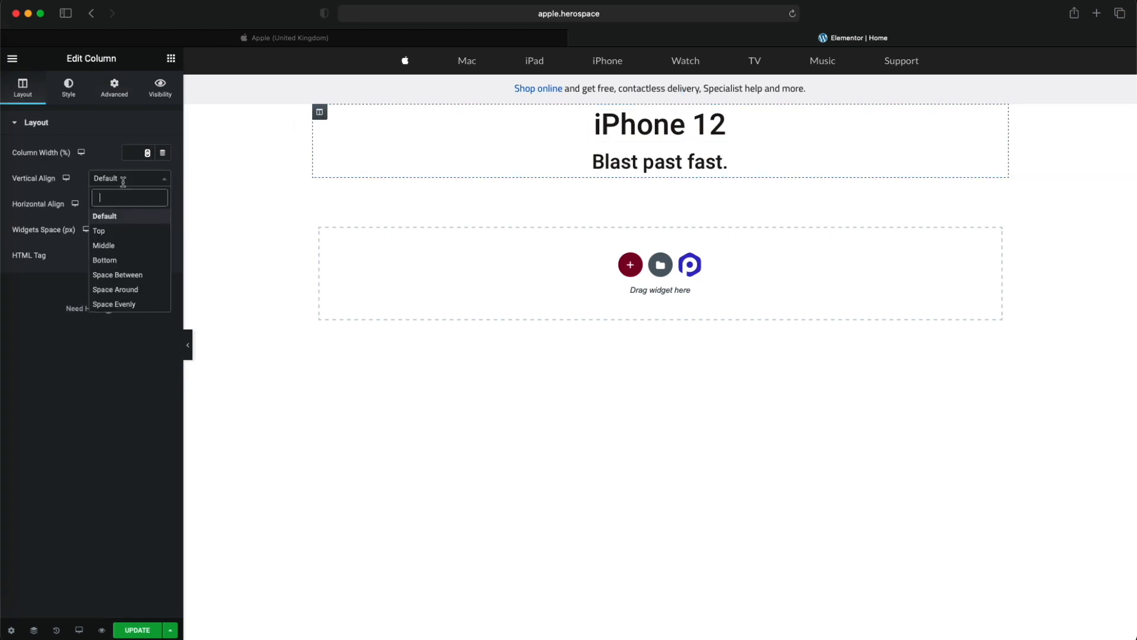
pyautogui.click(119, 245)
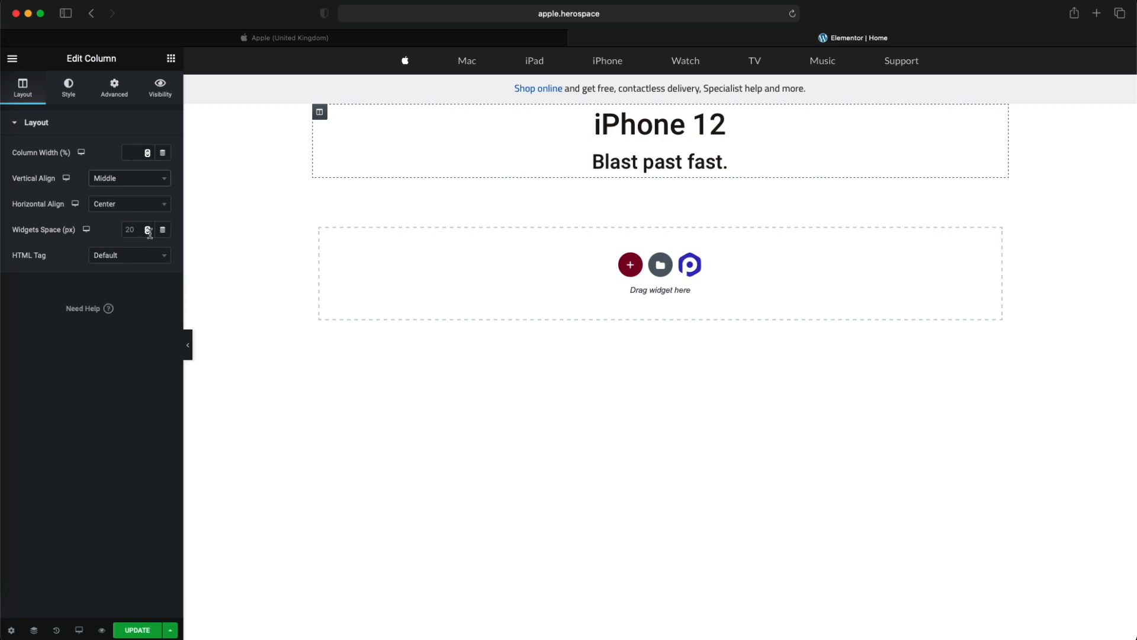
# - Set the column's widgets space to 0 px and compare the heading spacing with the Apple homepage
pyautogui.write('0')
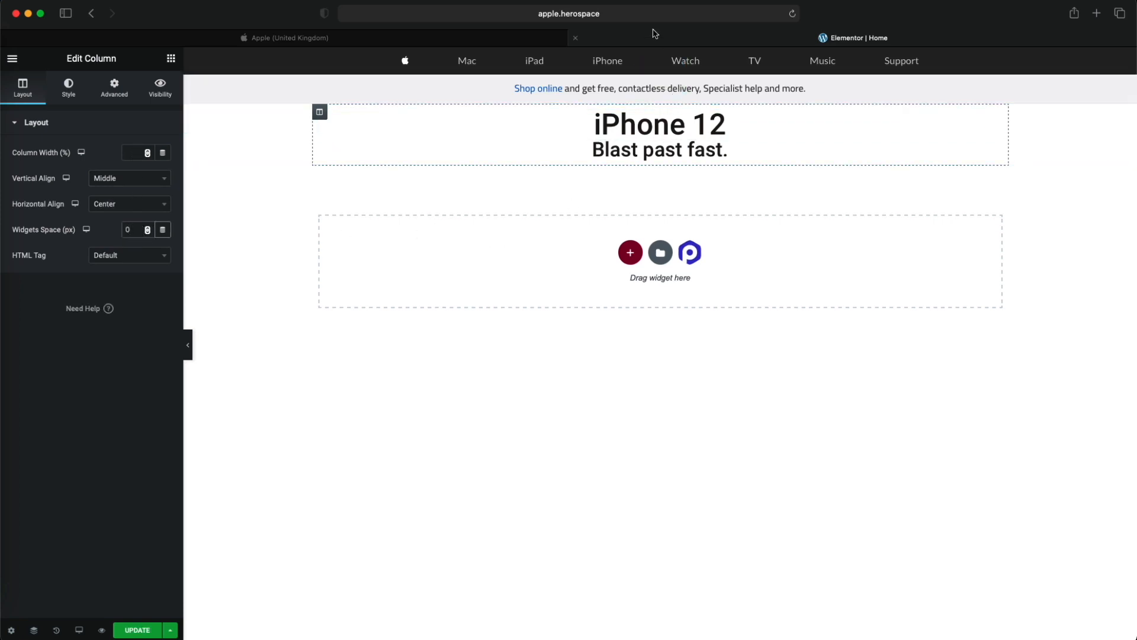
pyautogui.click(556, 40)
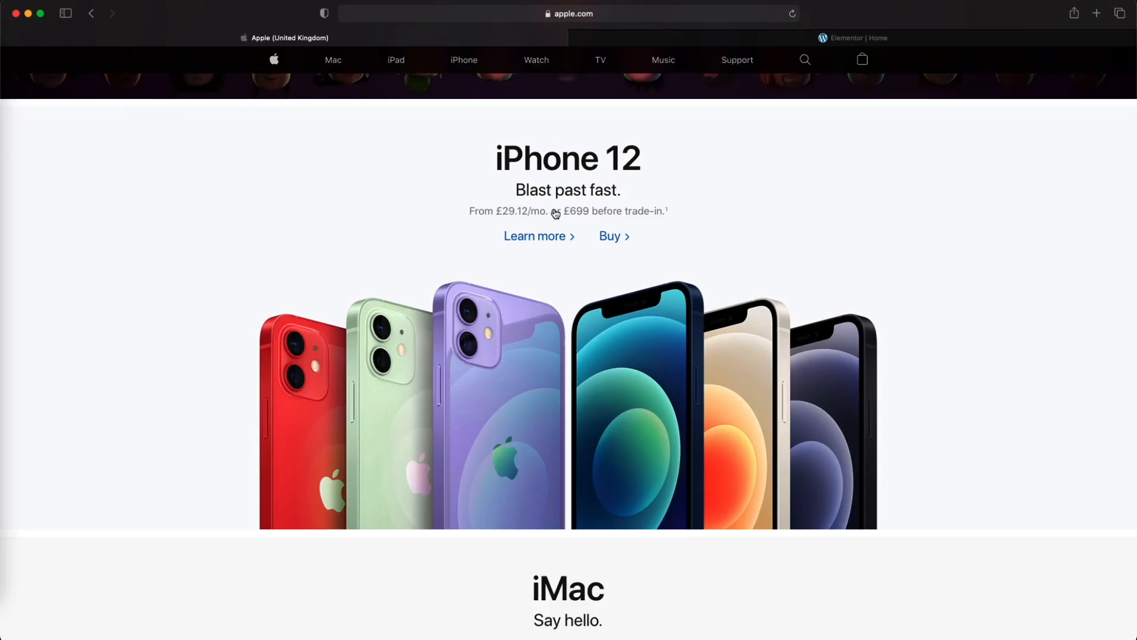
pyautogui.click(638, 39)
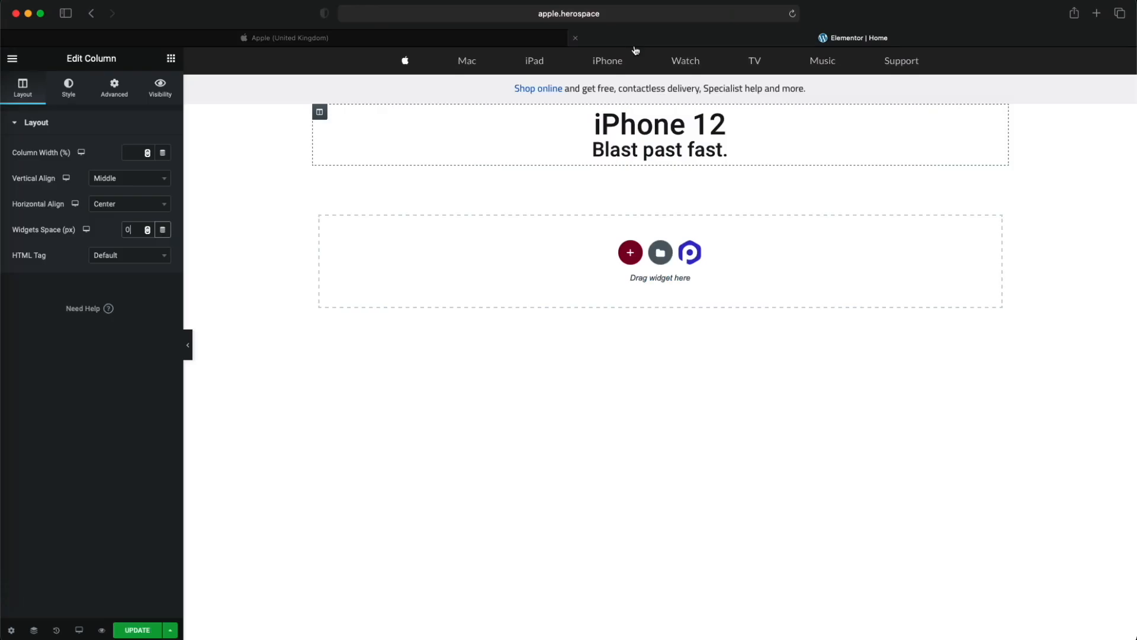
pyautogui.click(492, 43)
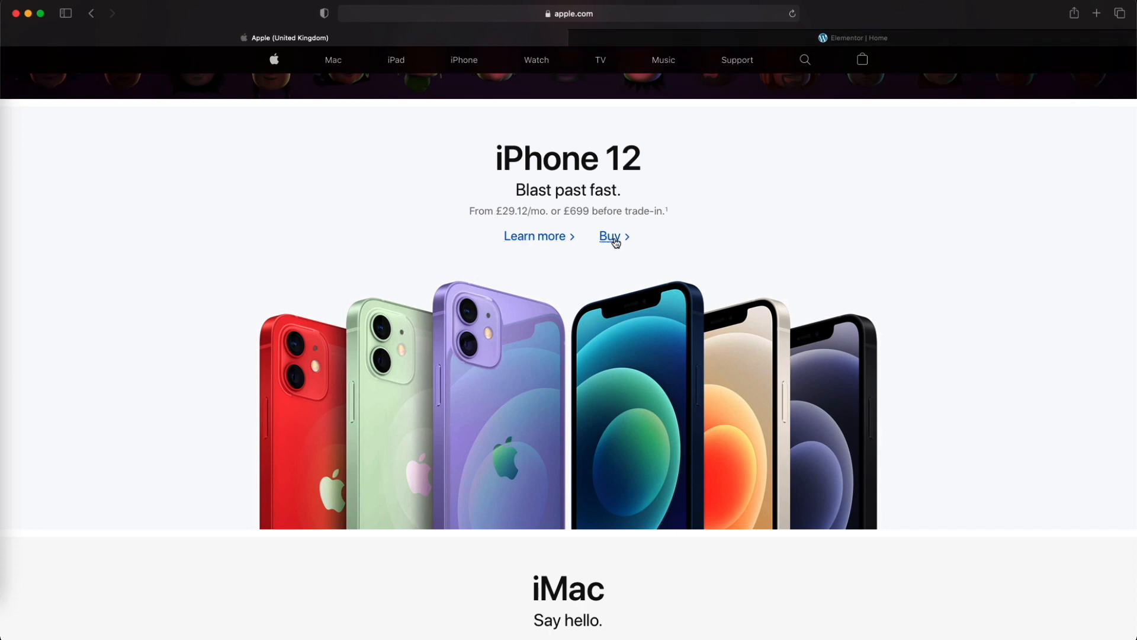
pyautogui.click(668, 37)
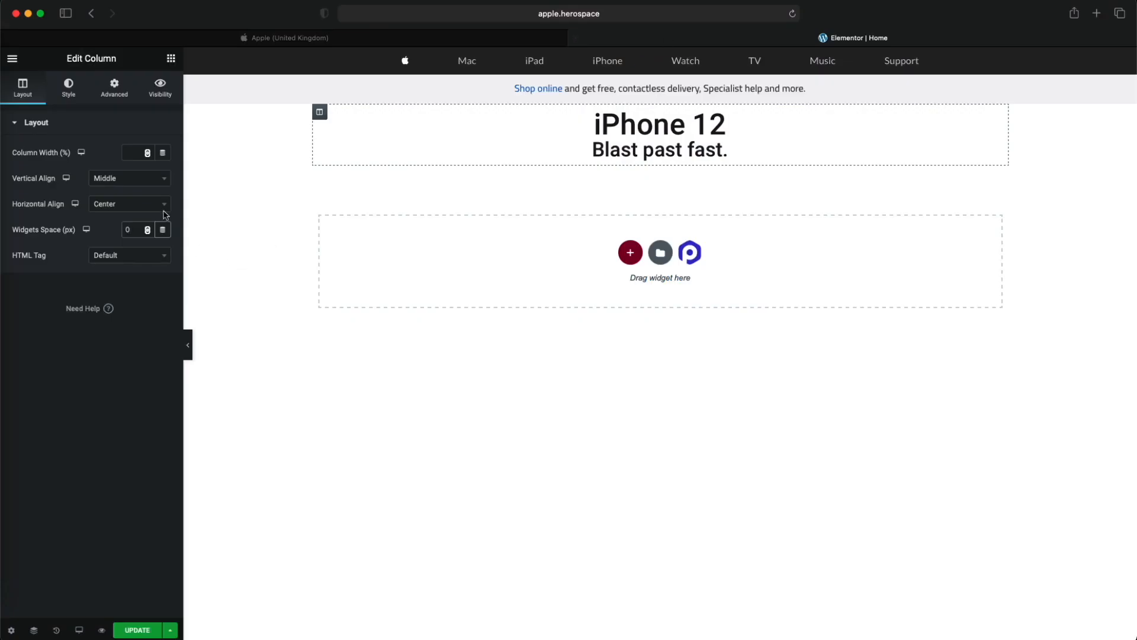
pyautogui.click(171, 58)
pyautogui.rightClick(704, 152)
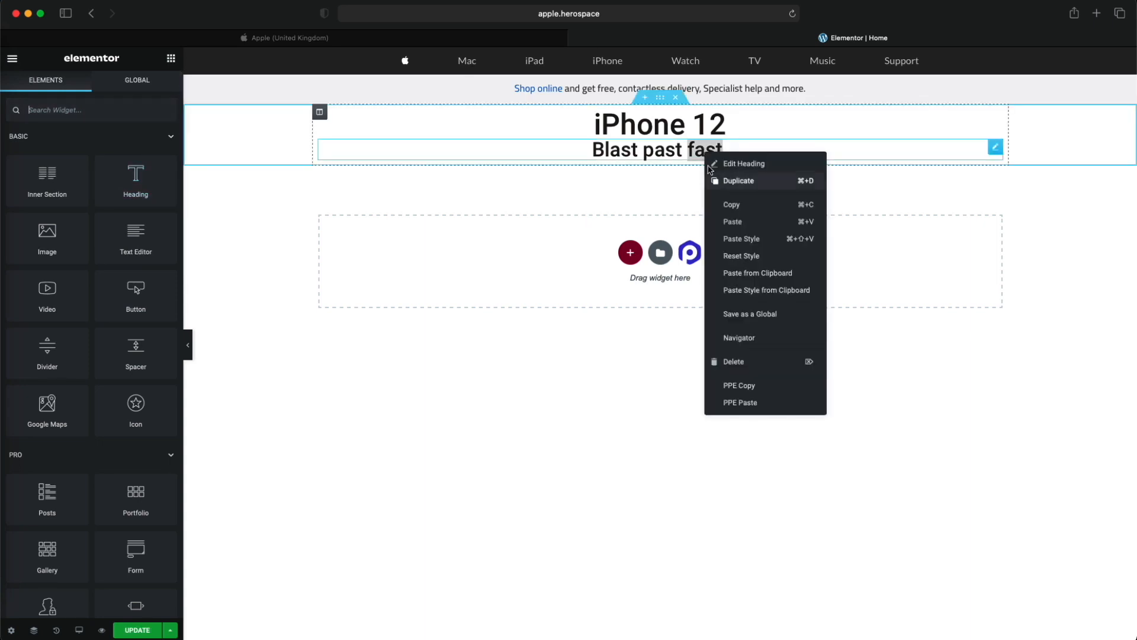
pyautogui.click(739, 181)
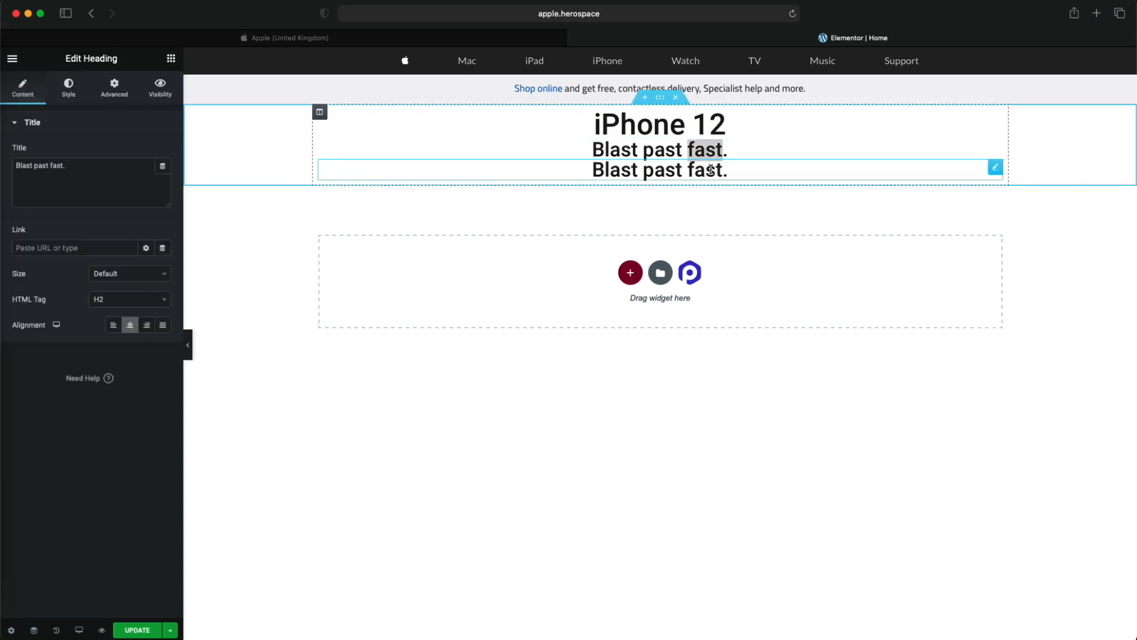
pyautogui.press('Delete')
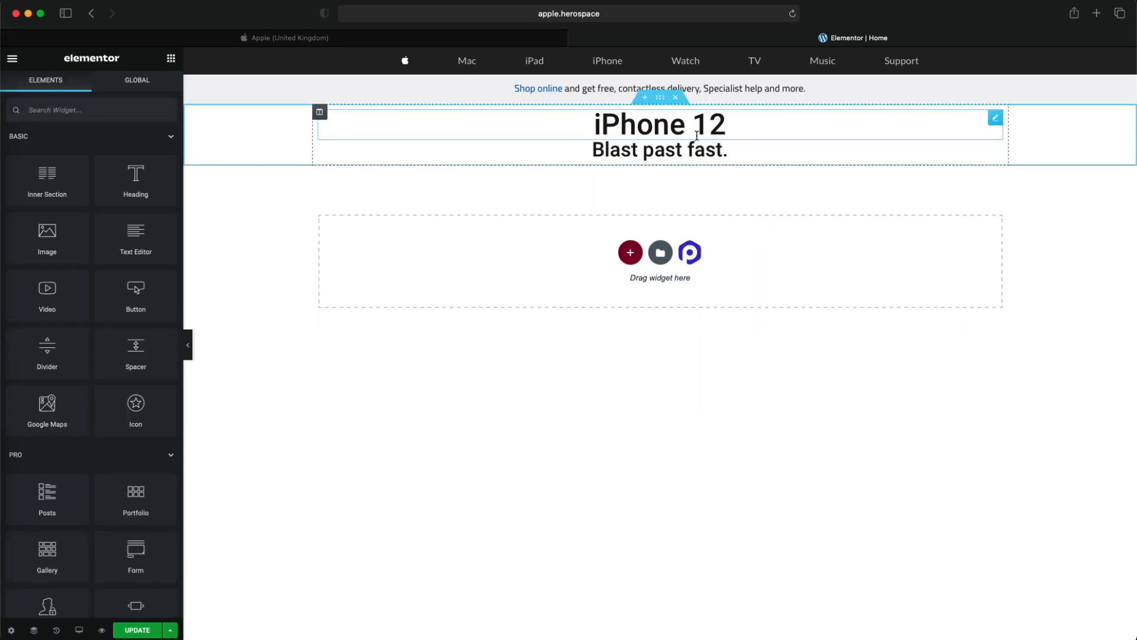
# - Add a Text Editor widget below the "Blast past fast." subtitle and center-align its text
pyautogui.moveTo(128, 238); pyautogui.dragTo(657, 159)
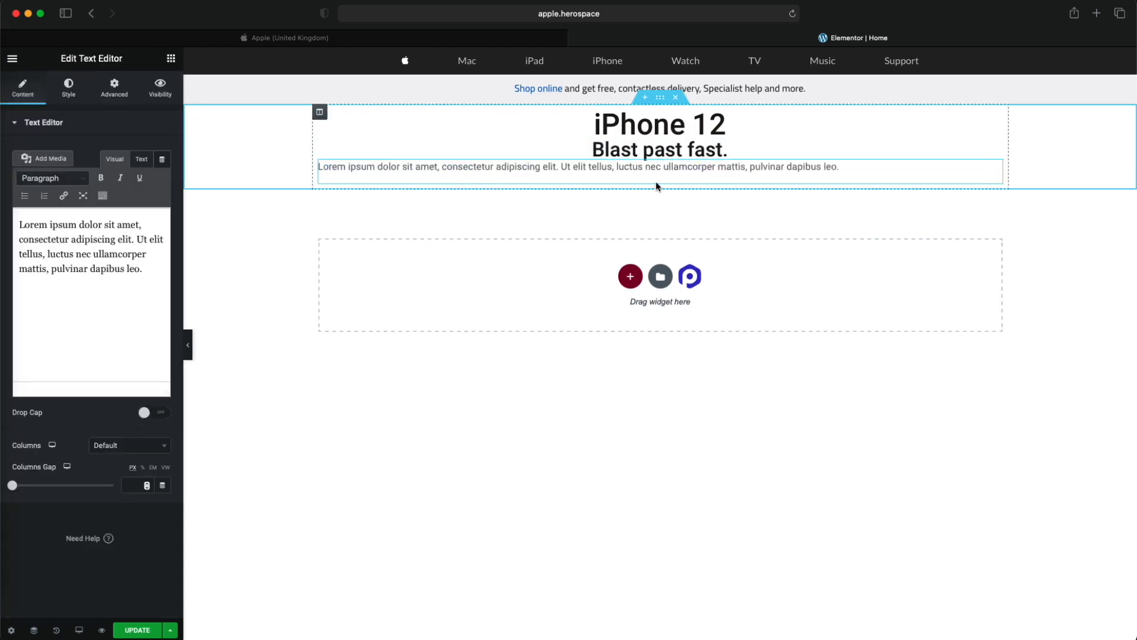
pyautogui.click(67, 82)
pyautogui.click(125, 152)
pyautogui.click(22, 88)
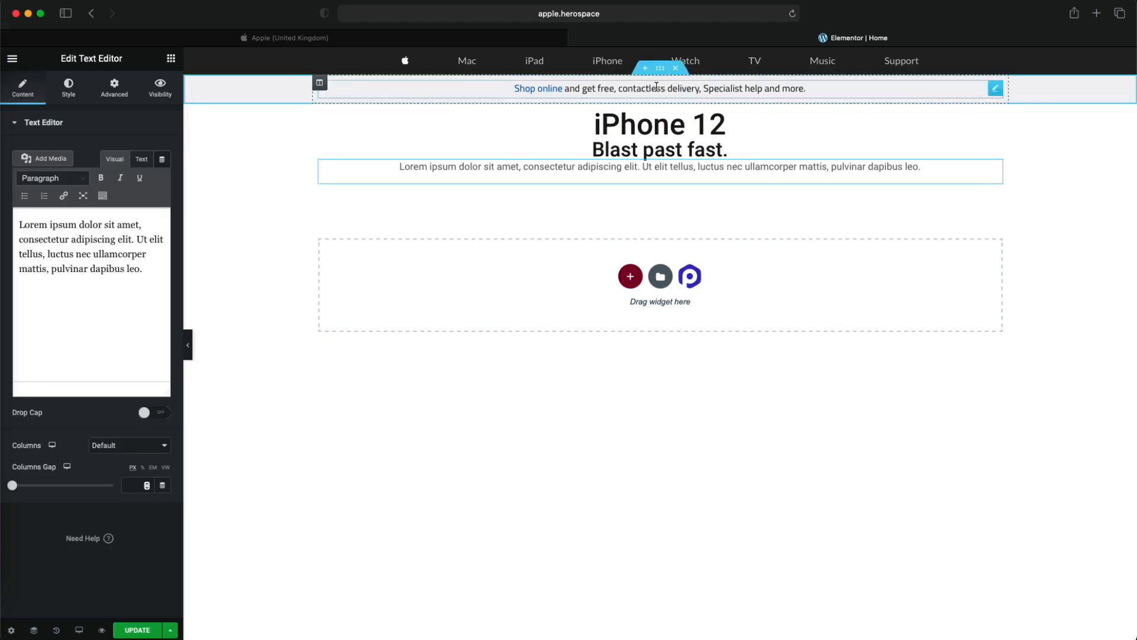
# - Check the price line on the Apple homepage and replace the placeholder paragraph with "From"
pyautogui.hotkey('ctrl', 'shift', 'Tab')
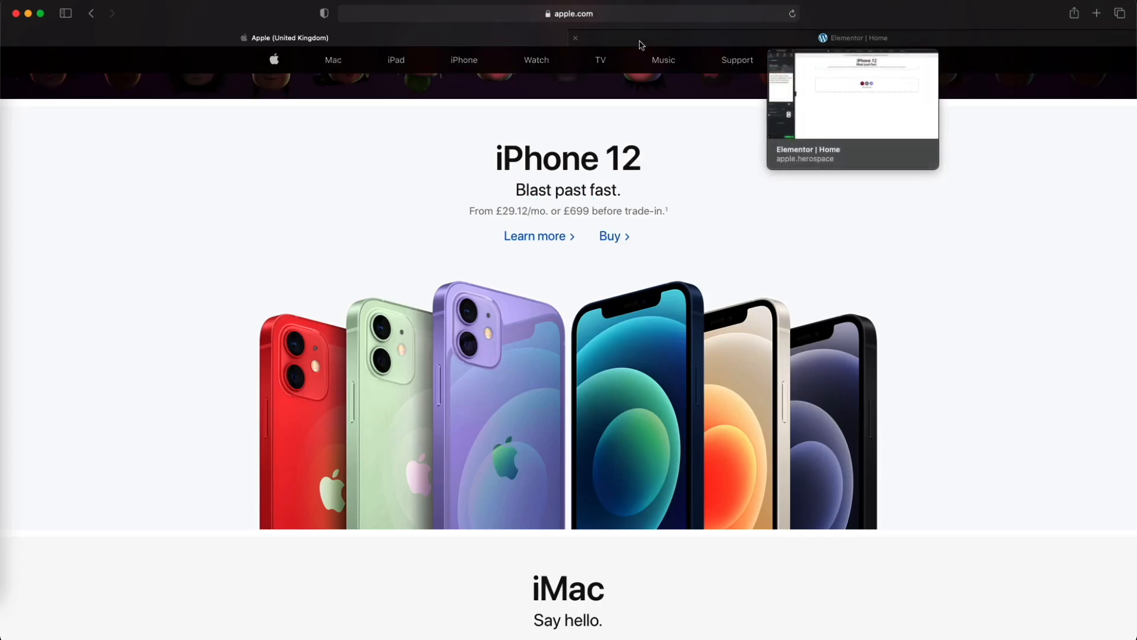
pyautogui.moveTo(473, 212); pyautogui.dragTo(505, 226)
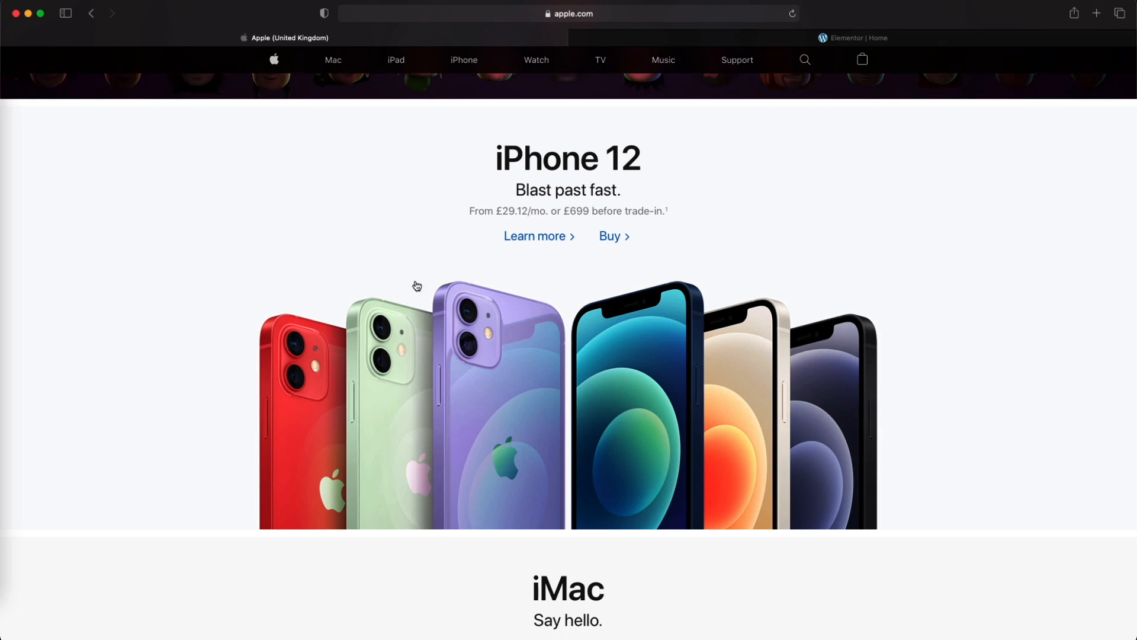
pyautogui.click(684, 40)
pyautogui.press('super+a')
pyautogui.write('Fro')
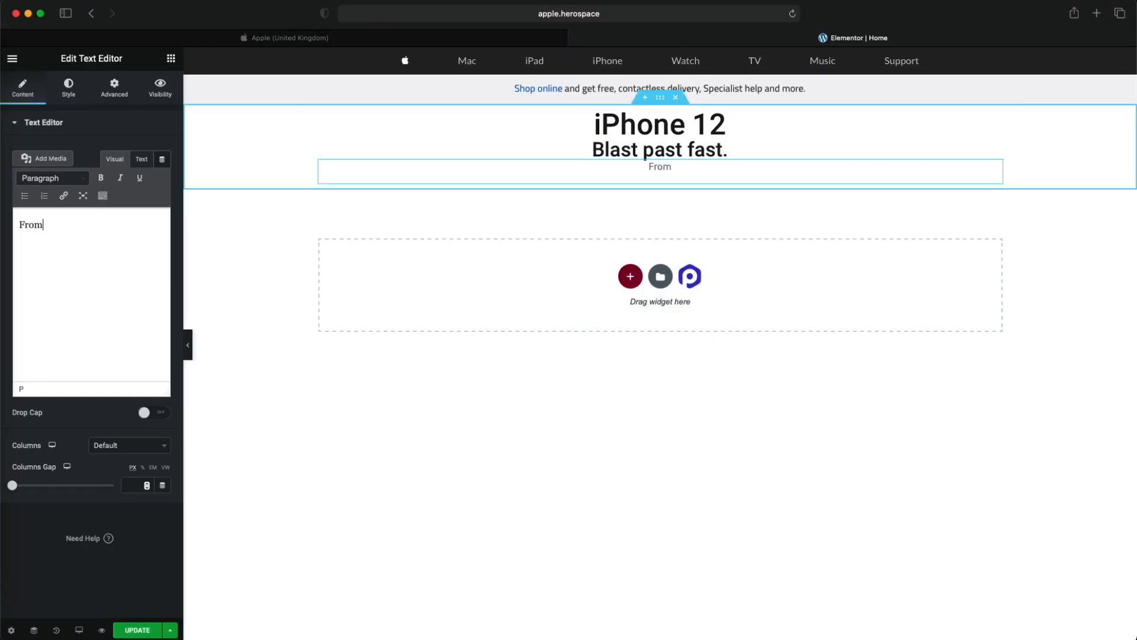
# - Detach the Elementor tab into its own window and place it below the visible price line of the Apple page
pyautogui.moveTo(623, 42); pyautogui.dragTo(471, 175)
pyautogui.moveTo(264, 8); pyautogui.dragTo(273, 215)
pyautogui.scroll(-3, 372, 134)
# - Complete the paragraph as "From £29.12/mo. or £699 before trade-in." and move the Elementor window back over the Apple page
pyautogui.write('£')
pyautogui.write('12')
pyautogui.press('BackSpace')
pyautogui.press('BackSpace')
pyautogui.write('29')
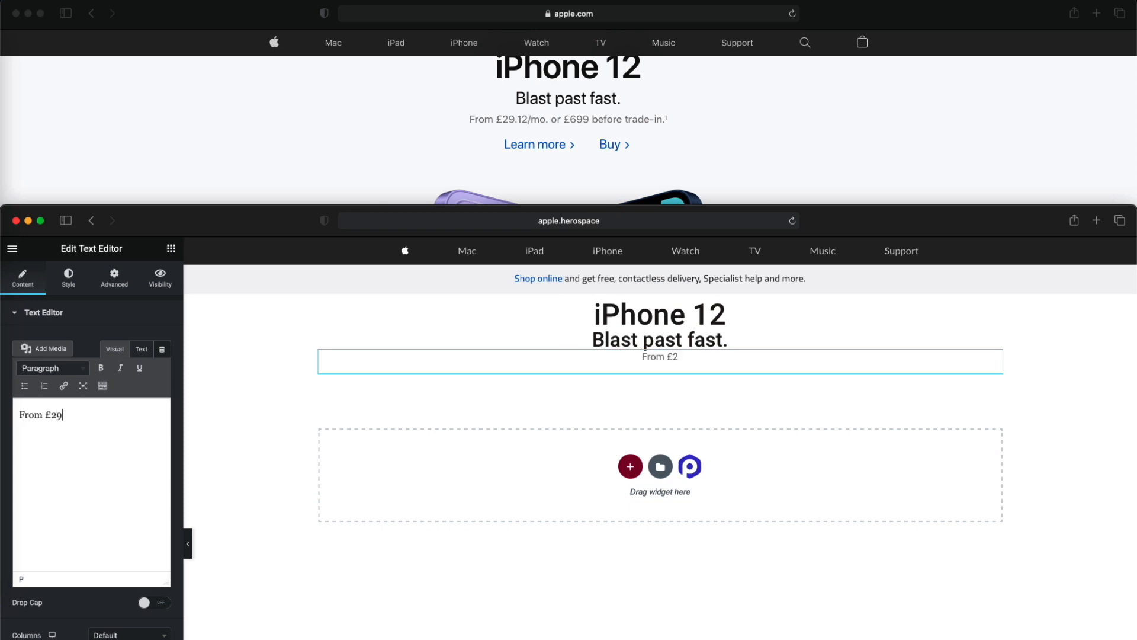
pyautogui.write('.12/ mo. or')
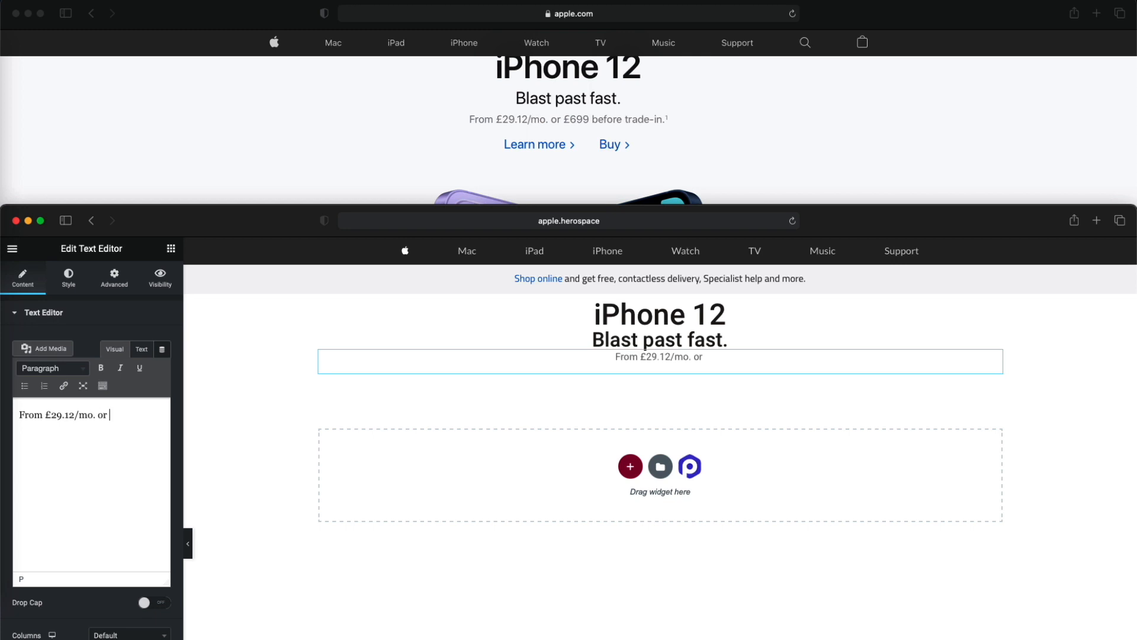
pyautogui.write(' £699 ')
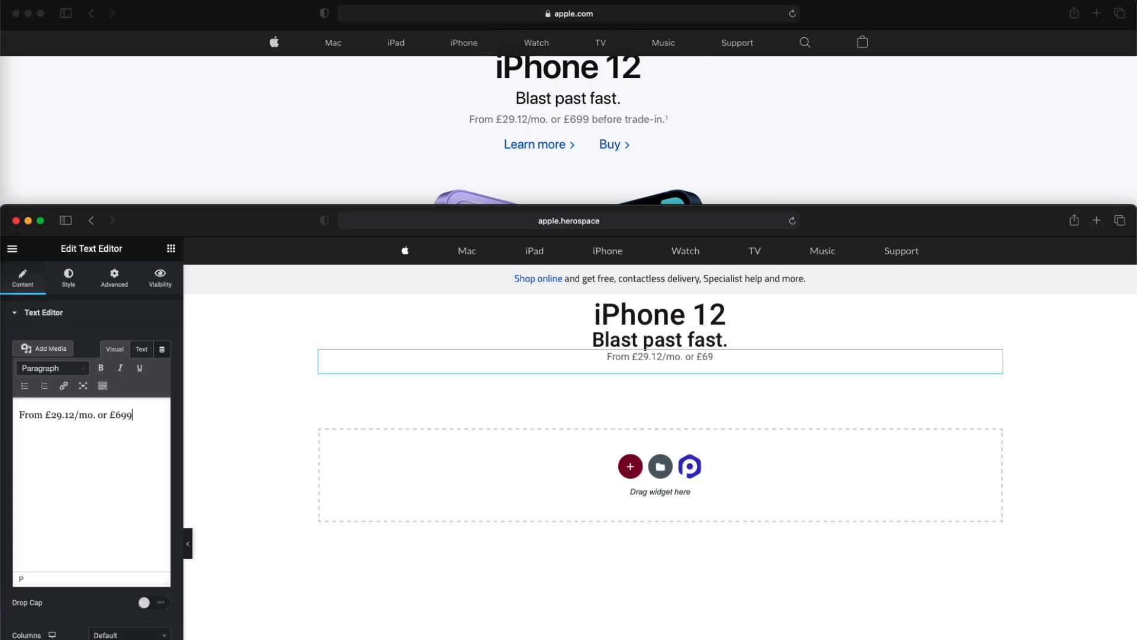
pyautogui.write('before ')
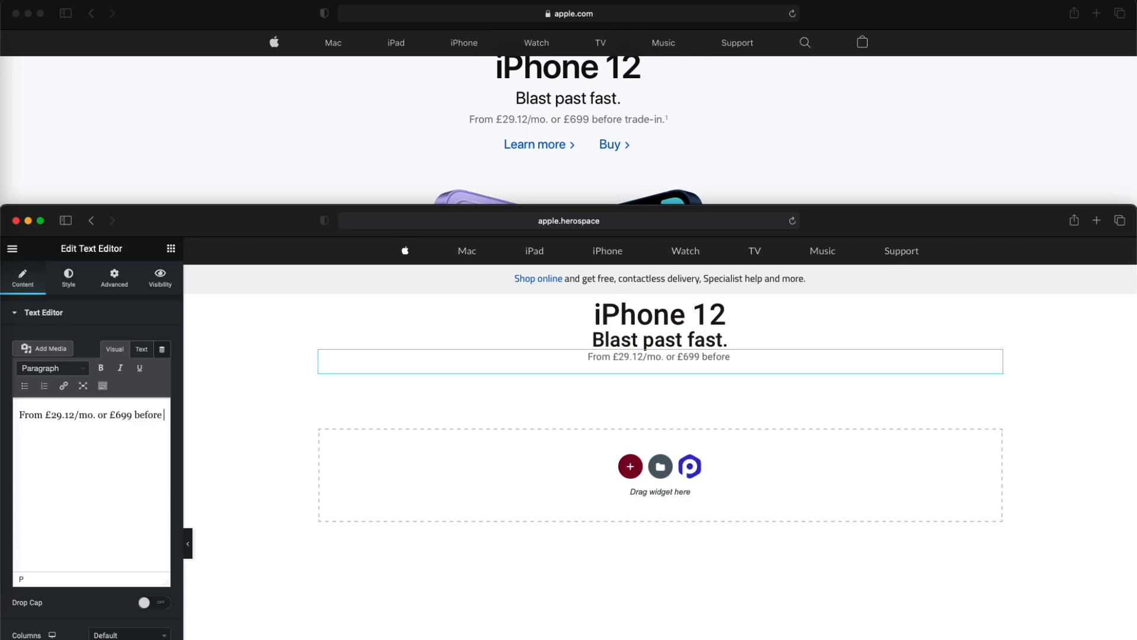
pyautogui.write('trade-in.1')
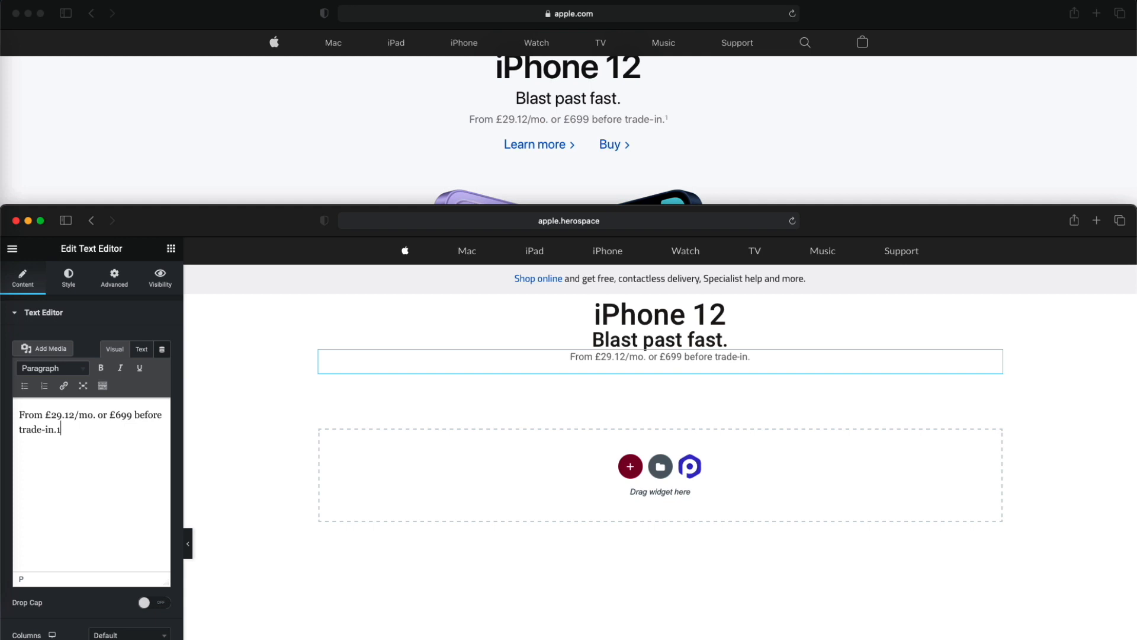
pyautogui.press('BackSpace')
pyautogui.moveTo(290, 226); pyautogui.dragTo(267, 61)
pyautogui.moveTo(147, 56); pyautogui.dragTo(213, 10)
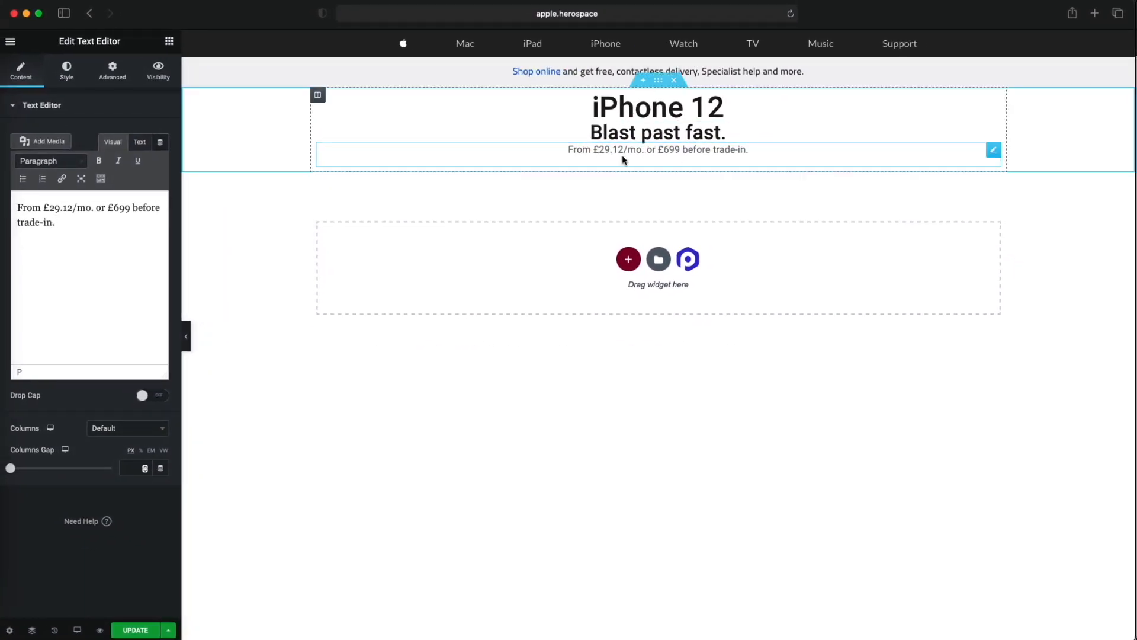
# - Set the widgets space of the column holding the iPhone 12 texts to 12 px
pyautogui.click(318, 96)
pyautogui.doubleClick(134, 218)
pyautogui.write('14')
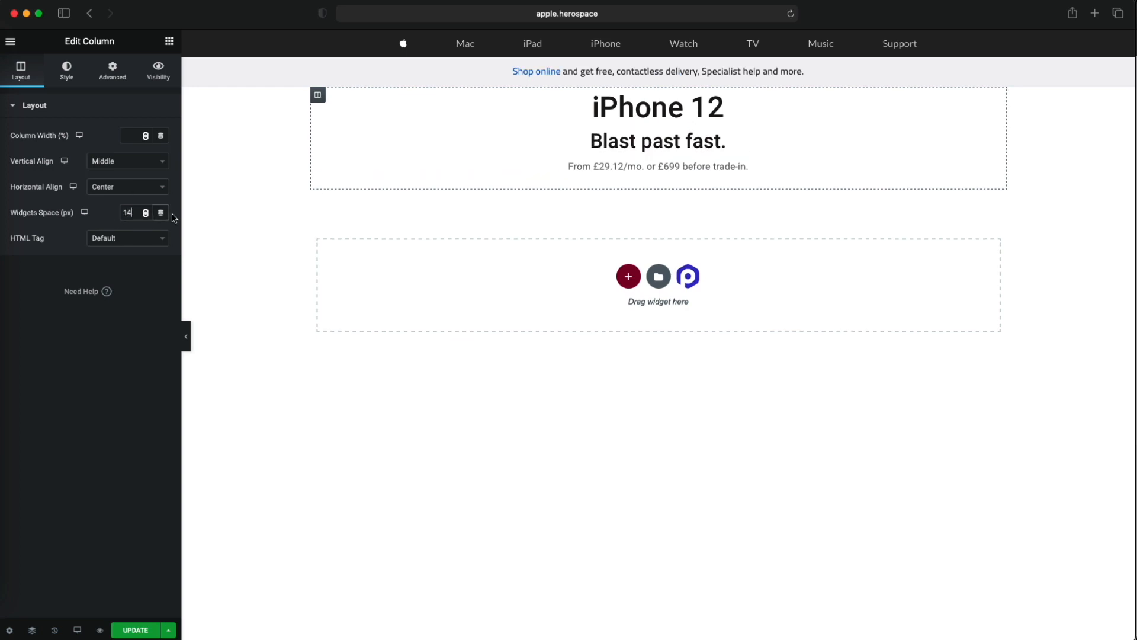
pyautogui.press('BackSpace')
pyautogui.write('2')
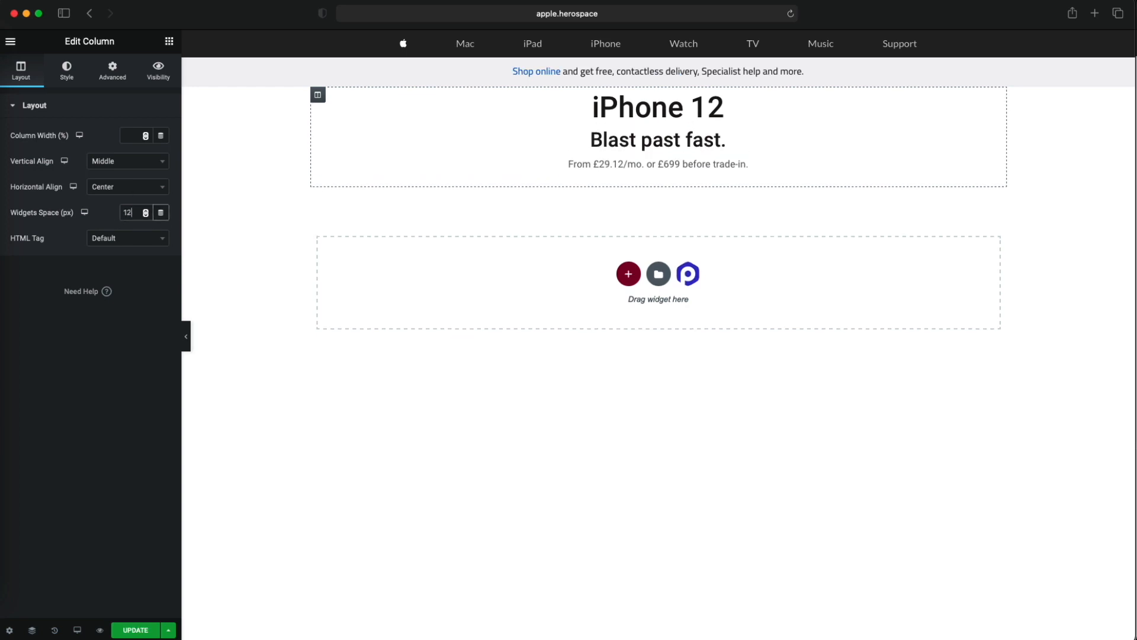
# - Insert an inner section above the subtitle, add a third column to it and move the iPhone 12 heading into the middle column
pyautogui.click(169, 41)
pyautogui.moveTo(45, 159); pyautogui.dragTo(604, 130)
pyautogui.rightClick(670, 143)
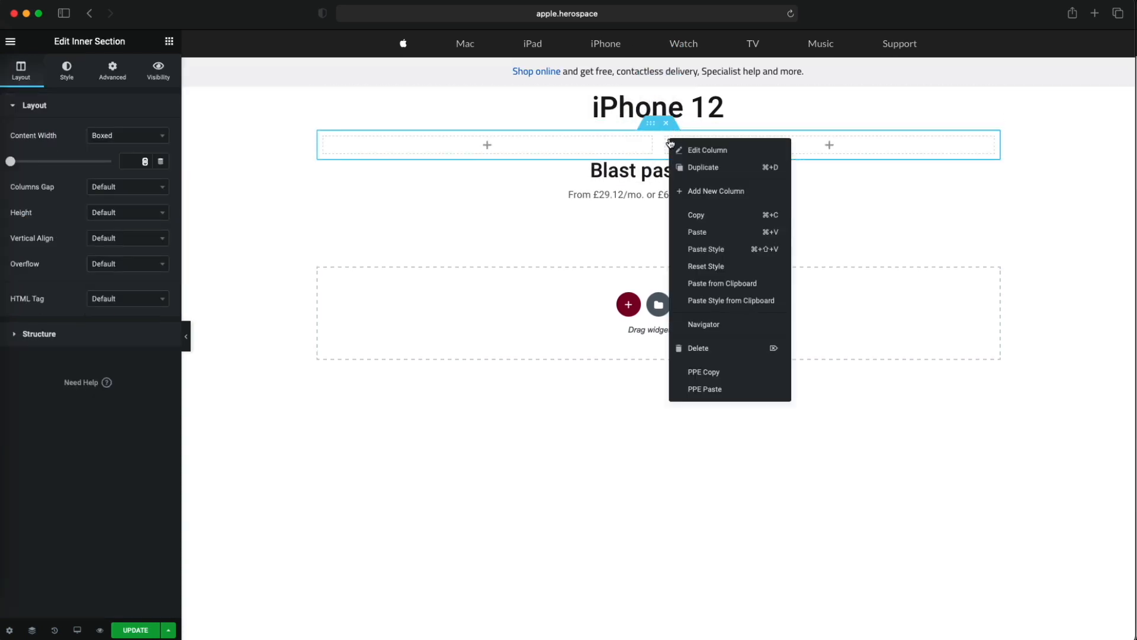
pyautogui.click(716, 190)
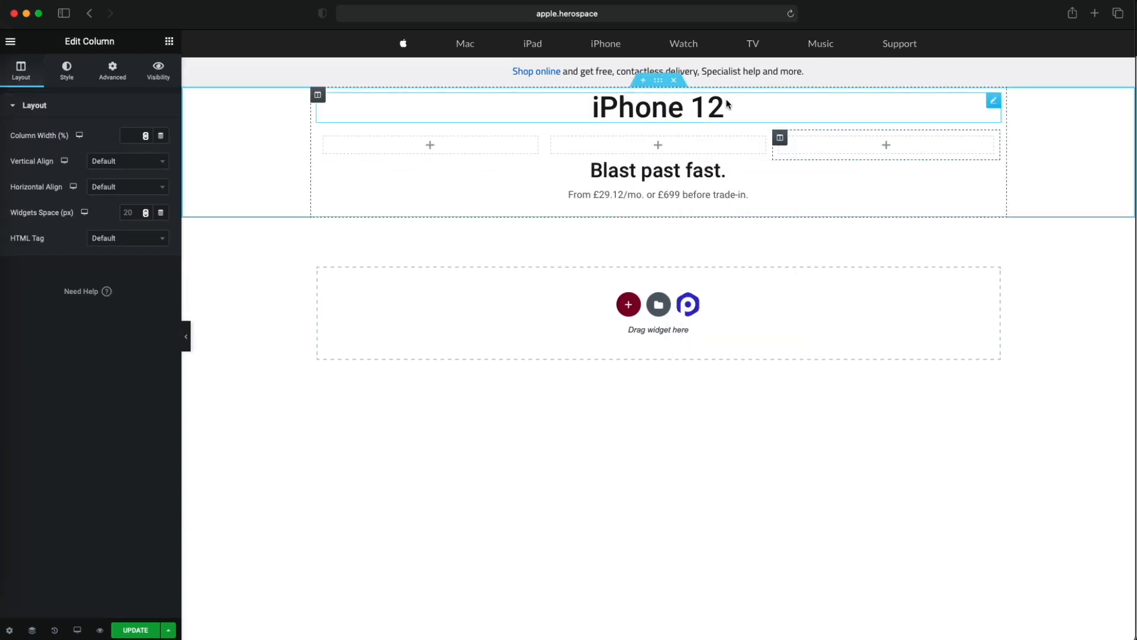
pyautogui.moveTo(844, 112); pyautogui.dragTo(681, 115)
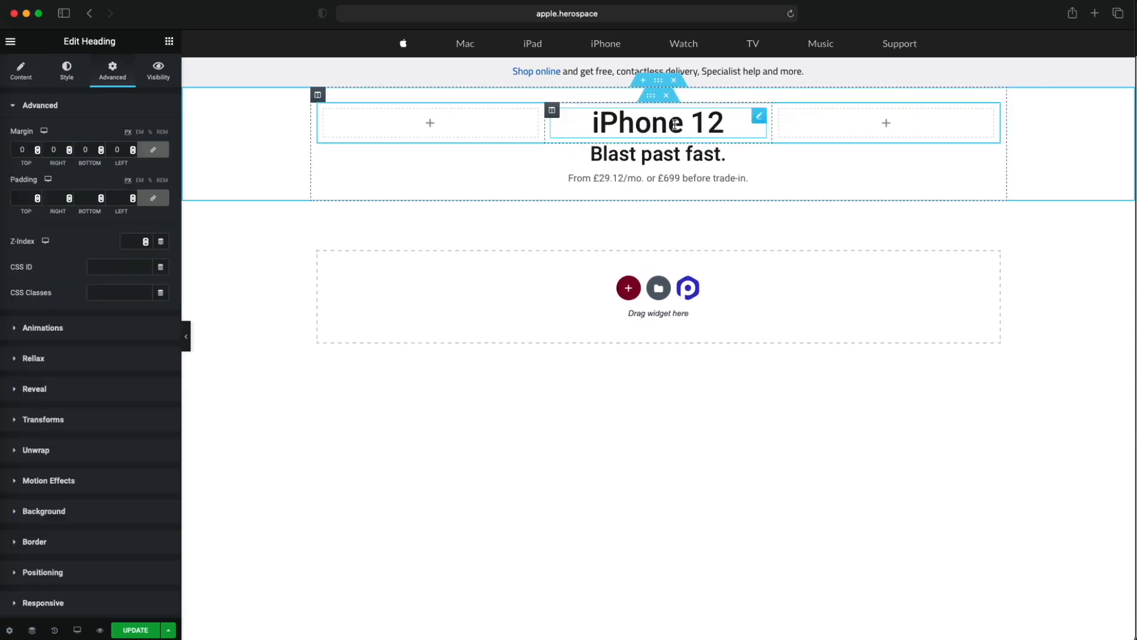
# - Move the subtitle under the iPhone 12 heading and the price line into the middle column of a new three-column inner section below
pyautogui.moveTo(993, 151); pyautogui.dragTo(652, 139)
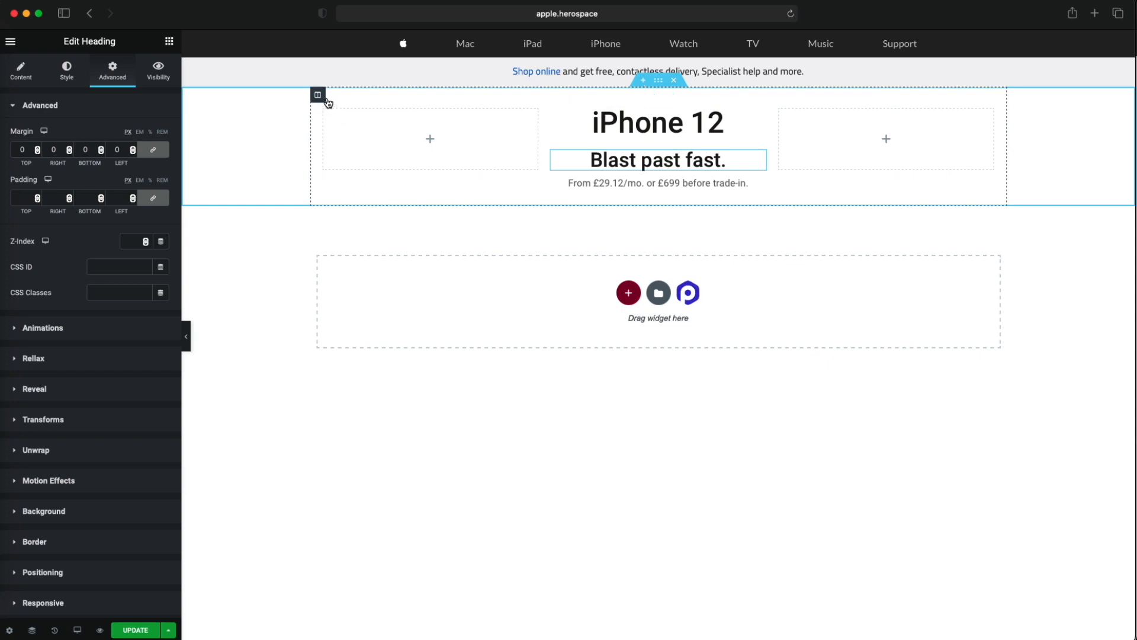
pyautogui.click(169, 41)
pyautogui.moveTo(45, 160); pyautogui.dragTo(664, 185)
pyautogui.rightClick(667, 185)
pyautogui.click(691, 213)
pyautogui.moveTo(992, 214); pyautogui.dragTo(690, 198)
# - Set the widgets space to 0 px for the column holding the iPhone 12 heading and subtitle
pyautogui.click(551, 110)
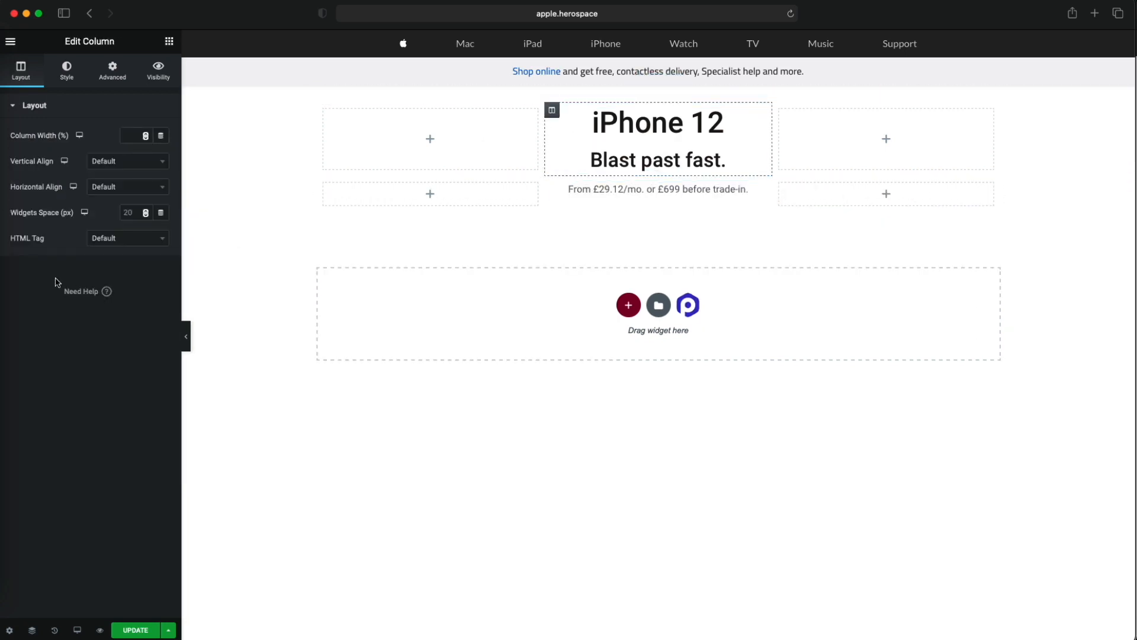
pyautogui.click(134, 217)
pyautogui.write('0')
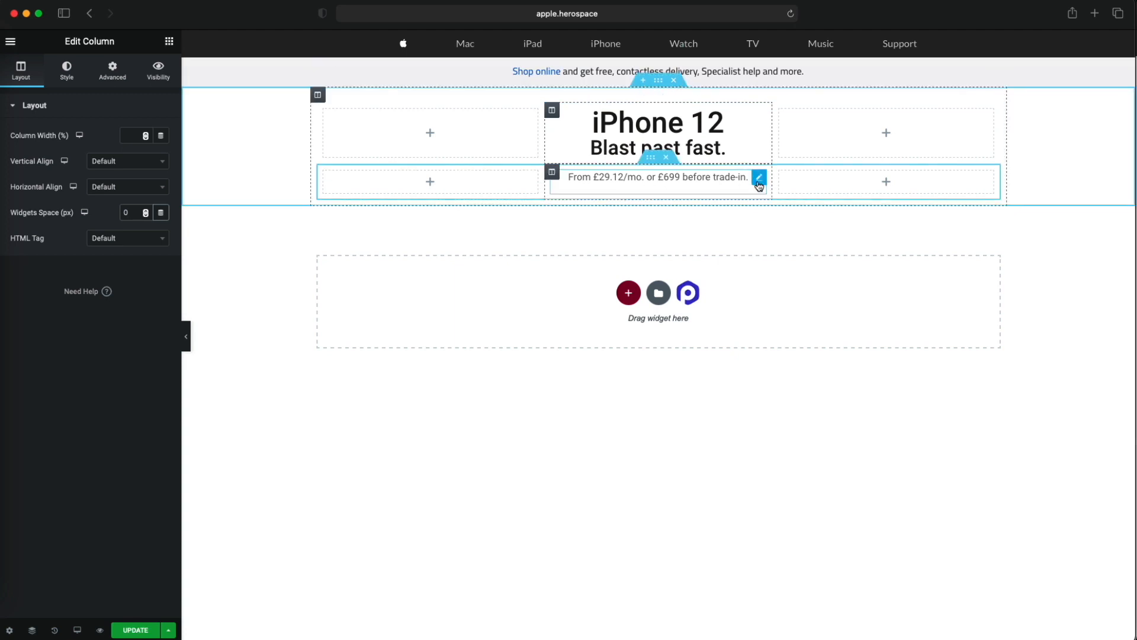
# - Unlink the price line's margins and set its bottom margin to -10 px, with 0 on the other sides
pyautogui.click(760, 179)
pyautogui.click(113, 71)
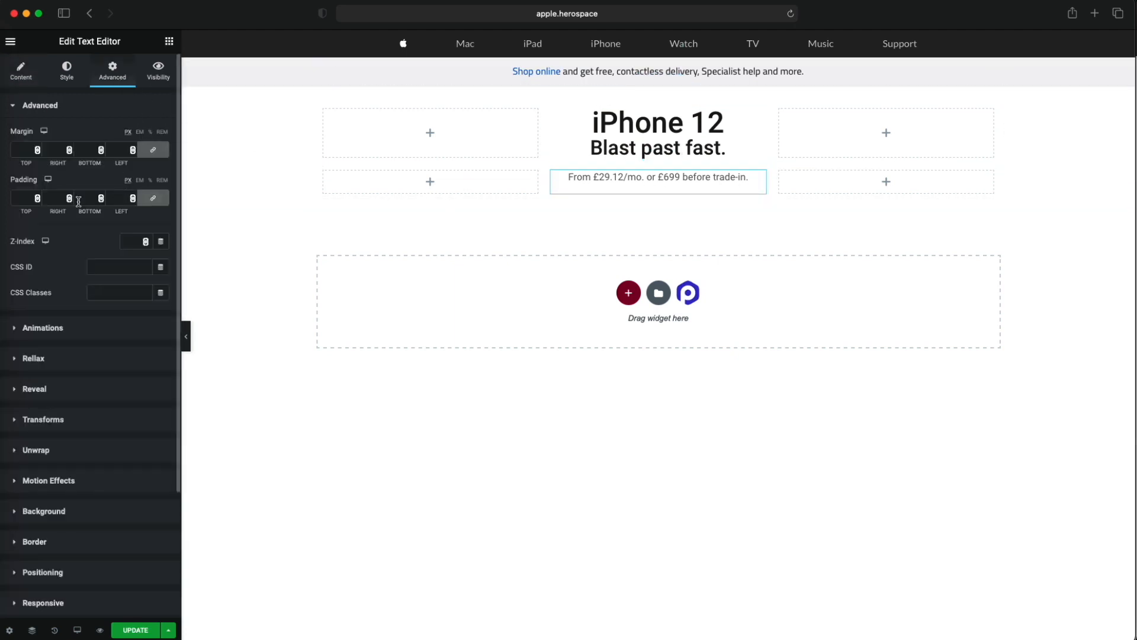
pyautogui.click(153, 150)
pyautogui.click(83, 150)
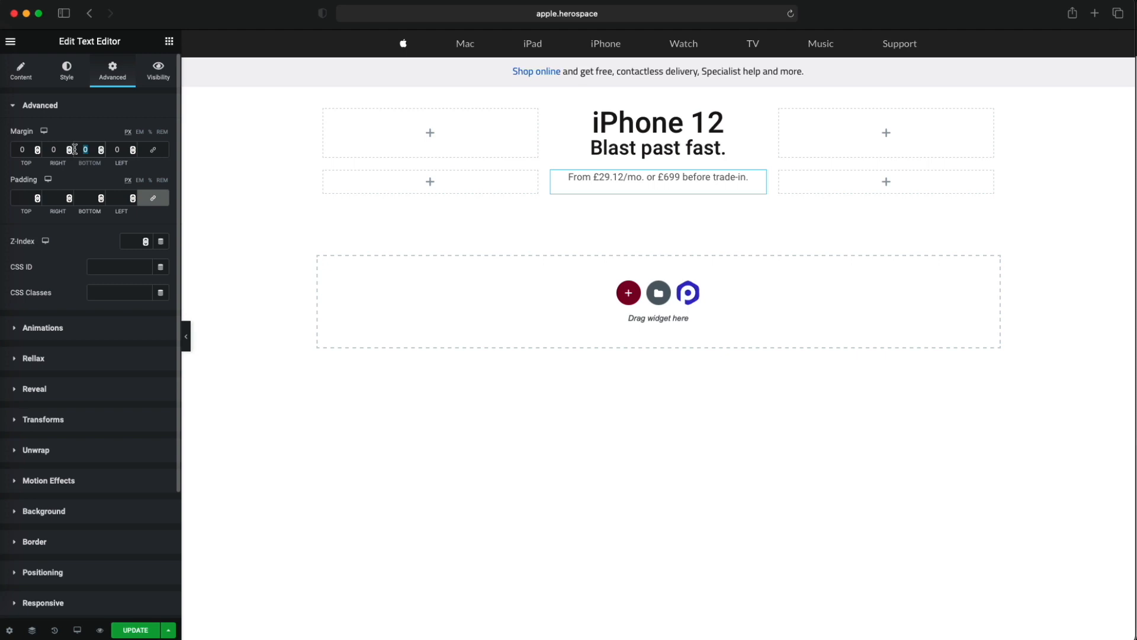
pyautogui.write('-10')
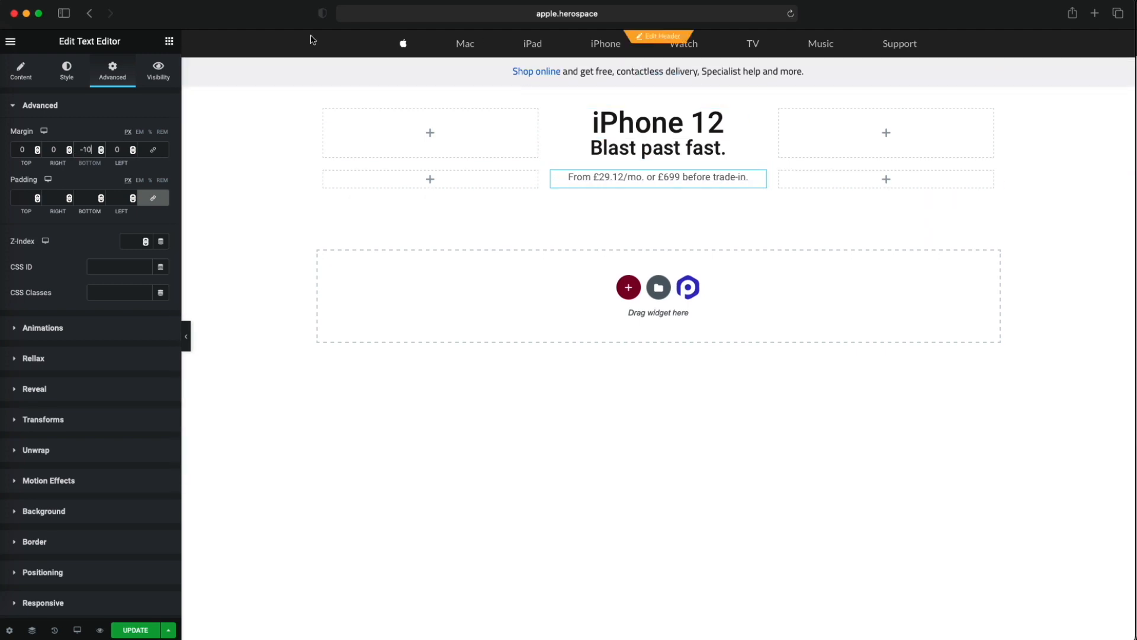
# - Examine the Learn more and Buy links under the Apple page's price line, and return to the Elementor window
pyautogui.moveTo(293, 14); pyautogui.dragTo(288, 185)
pyautogui.scroll(-2, 326, 137)
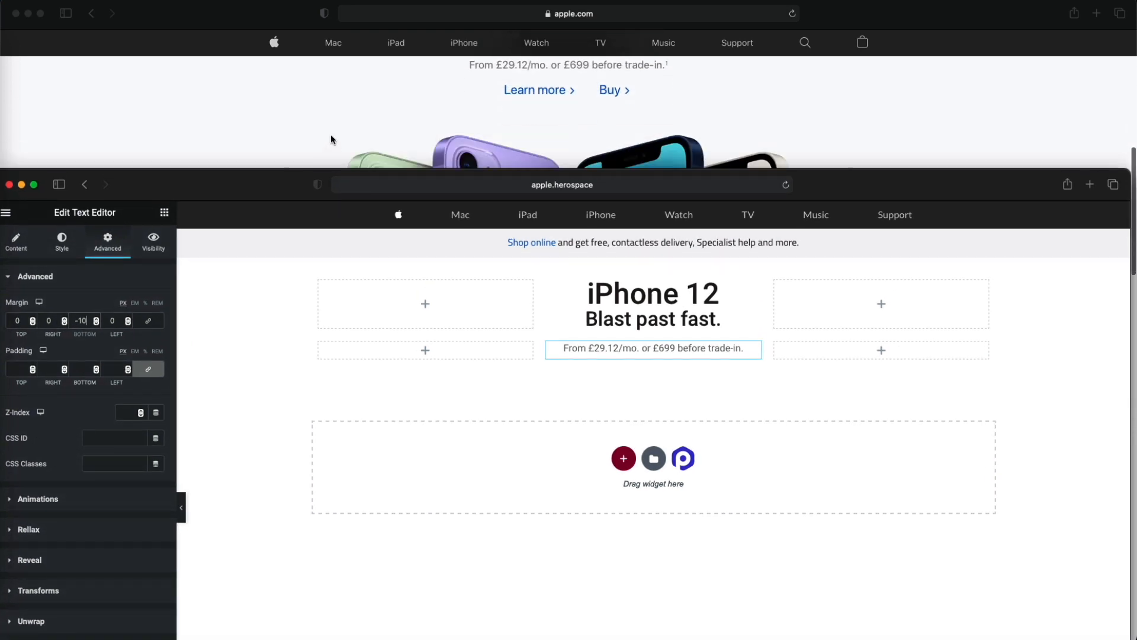
pyautogui.click(568, 95)
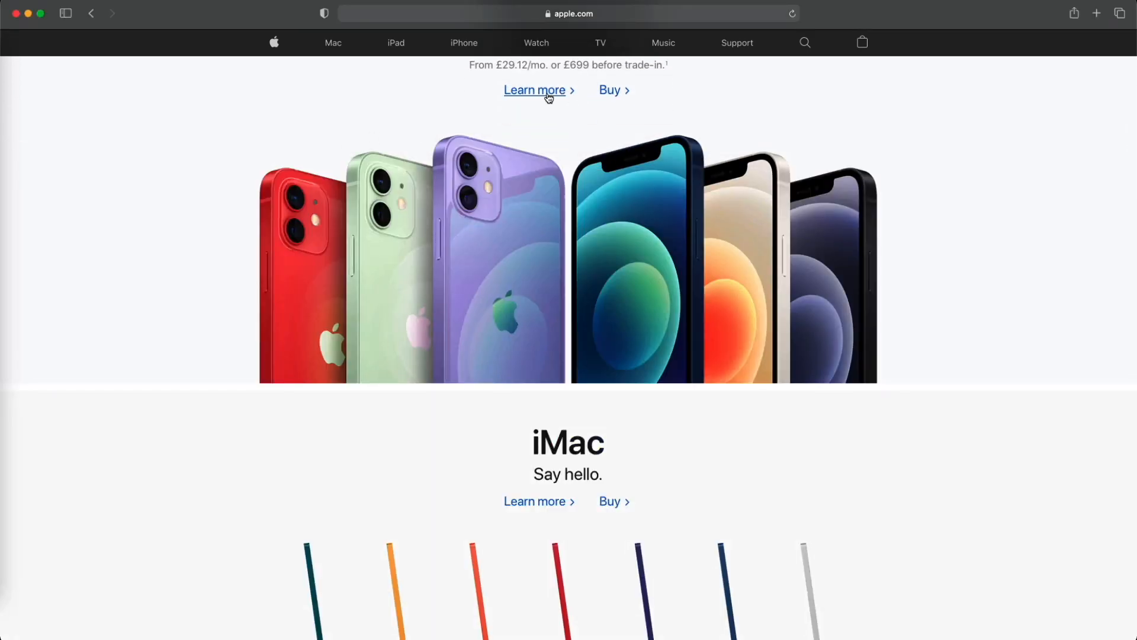
pyautogui.moveTo(848, 23)
pyautogui.mouseDown()
pyautogui.moveTo(847, 180)
pyautogui.moveTo(847, 8)
pyautogui.mouseUp()
pyautogui.hotkey('ctrl', 'Up')
pyautogui.click(411, 294)
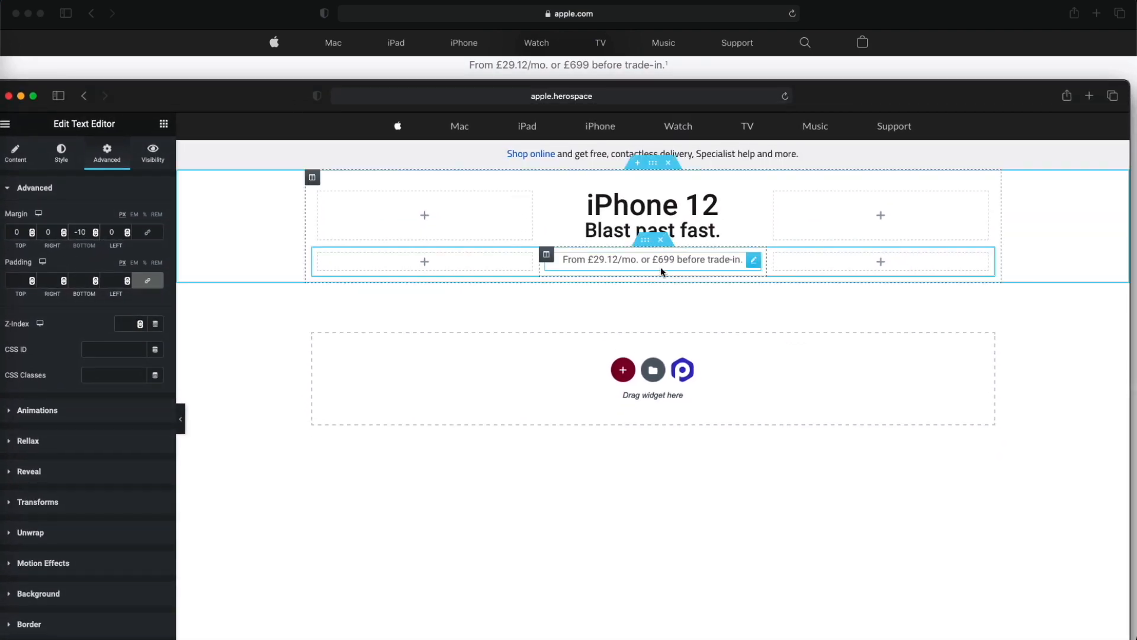
pyautogui.click(164, 123)
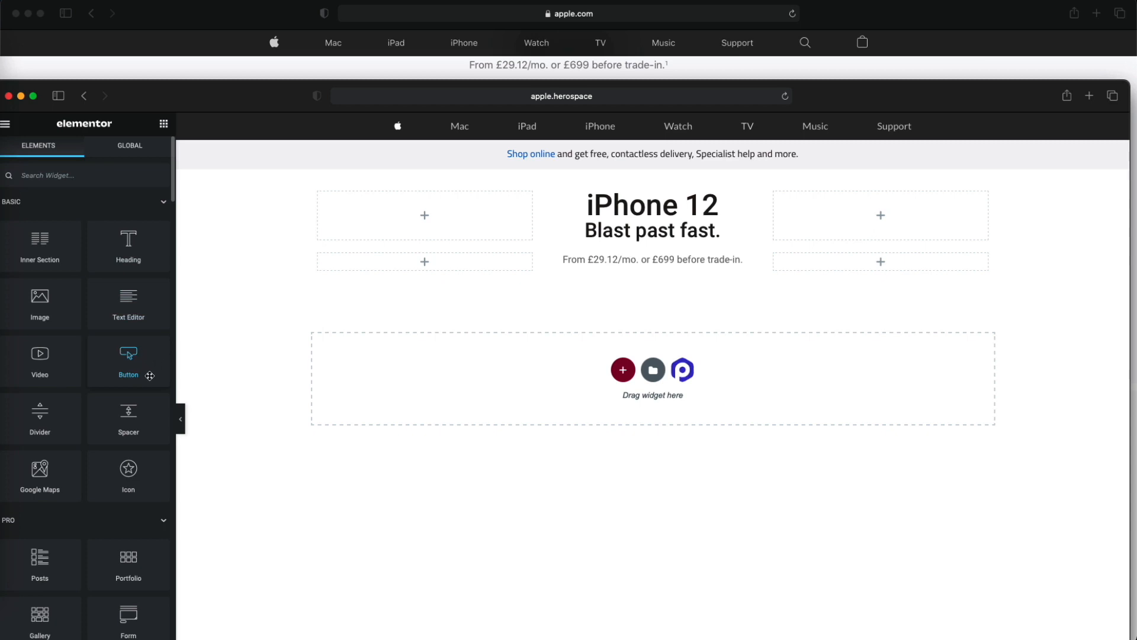
pyautogui.moveTo(129, 259); pyautogui.dragTo(627, 279)
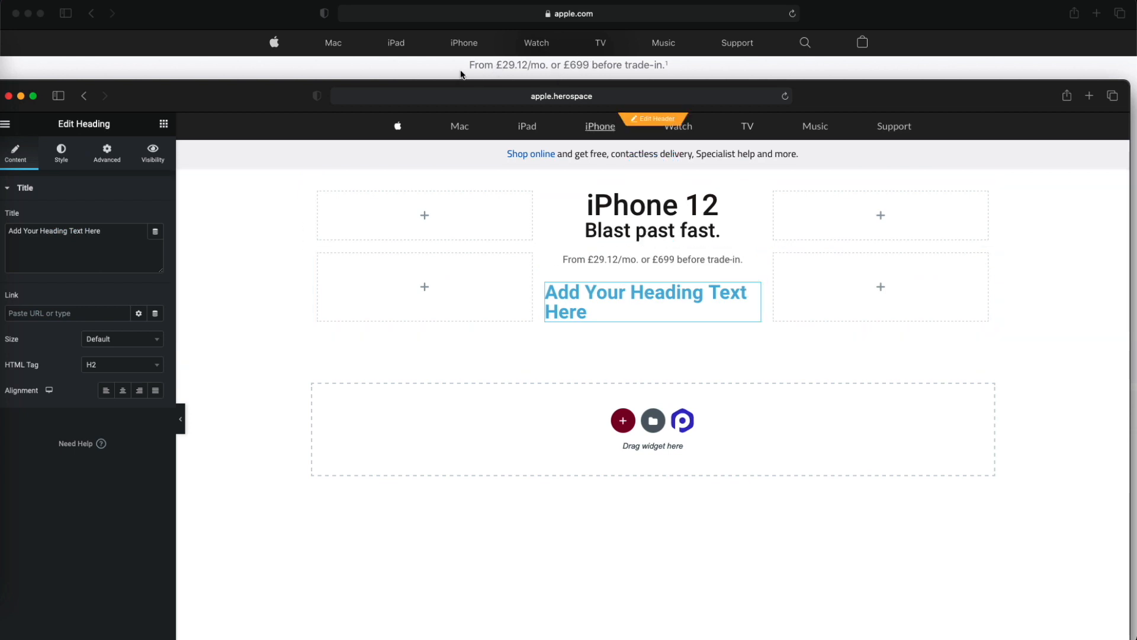
pyautogui.scroll(-1, 461, 75)
pyautogui.moveTo(298, 88); pyautogui.dragTo(300, 128)
pyautogui.click(111, 284)
pyautogui.press('super+a')
pyautogui.write('Learn More')
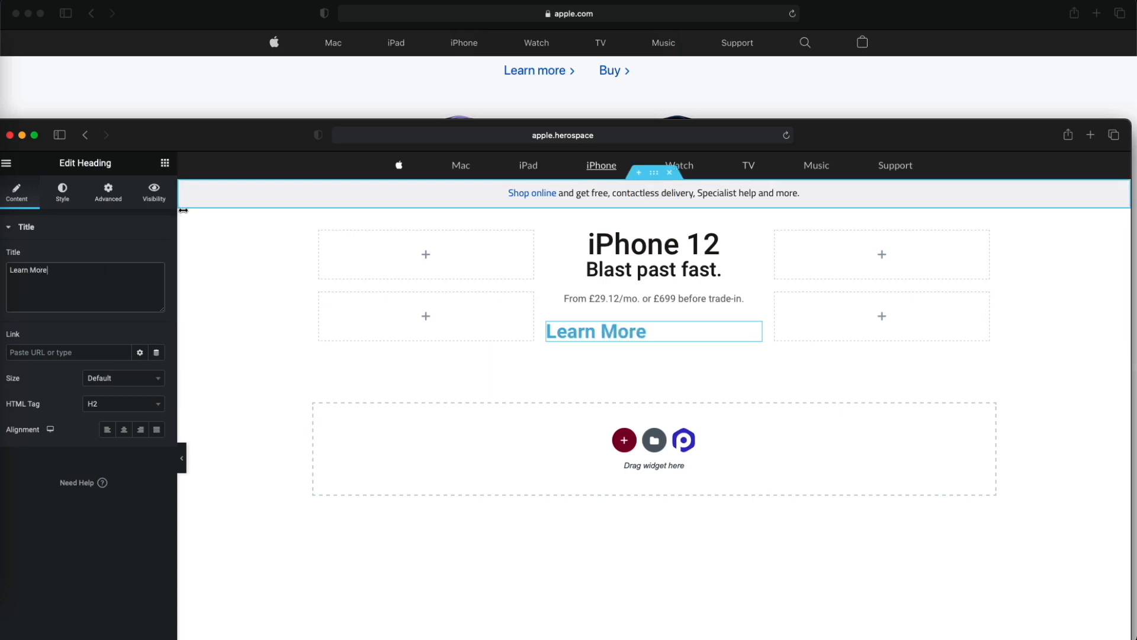
pyautogui.click(165, 163)
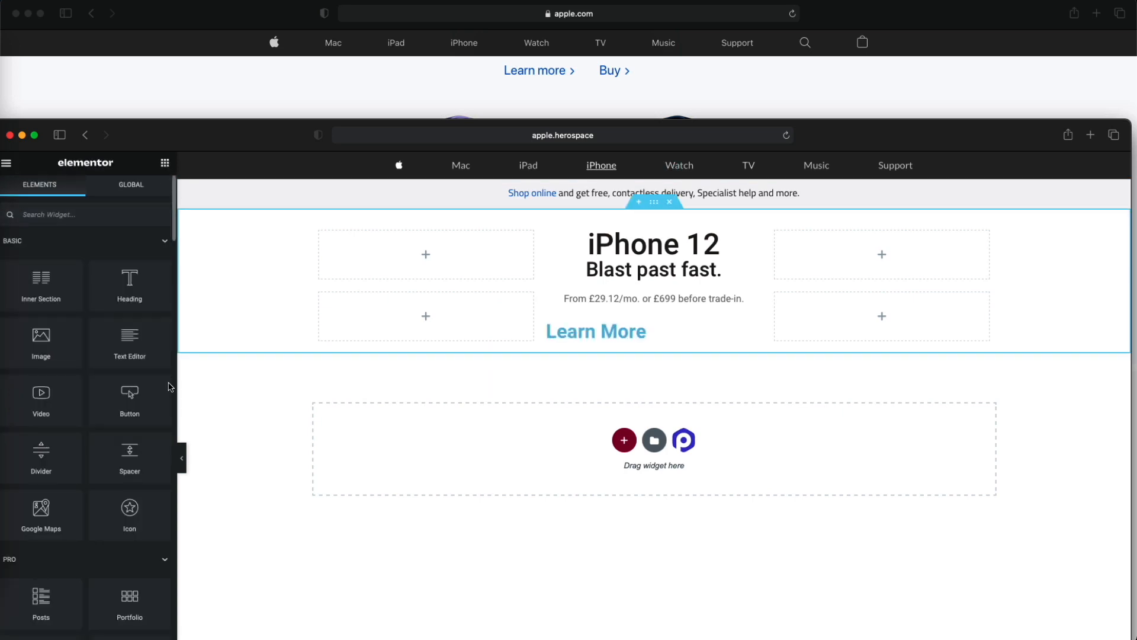
pyautogui.rightClick(600, 330)
pyautogui.click(637, 547)
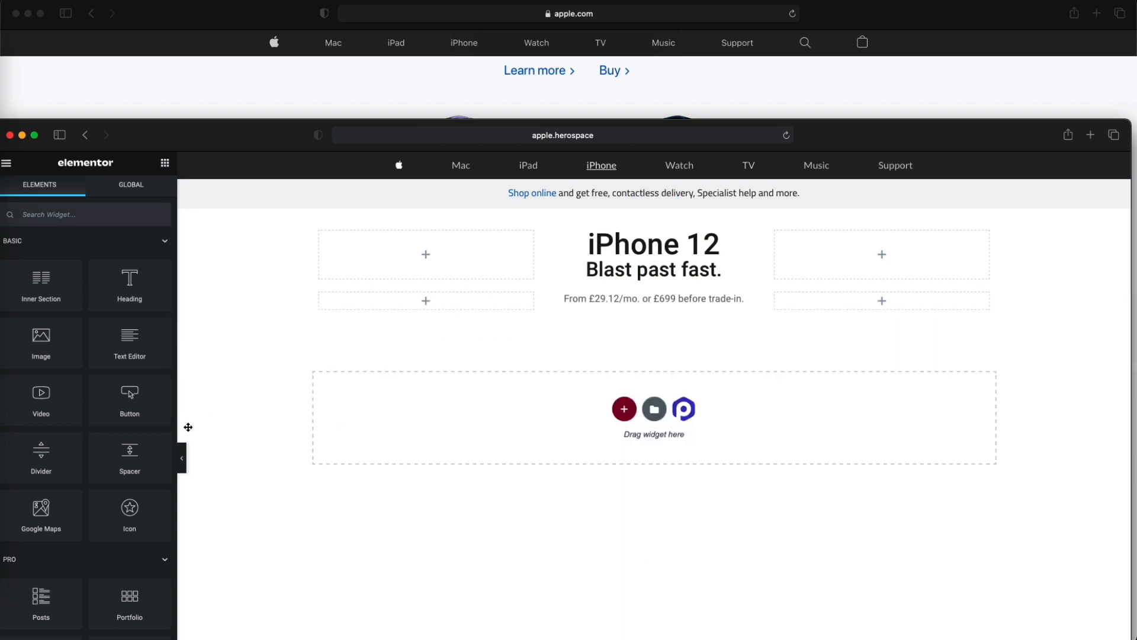
# - Add a left-aligned button with the text "Learn More" below the price line in the middle column
pyautogui.moveTo(148, 407); pyautogui.dragTo(621, 316)
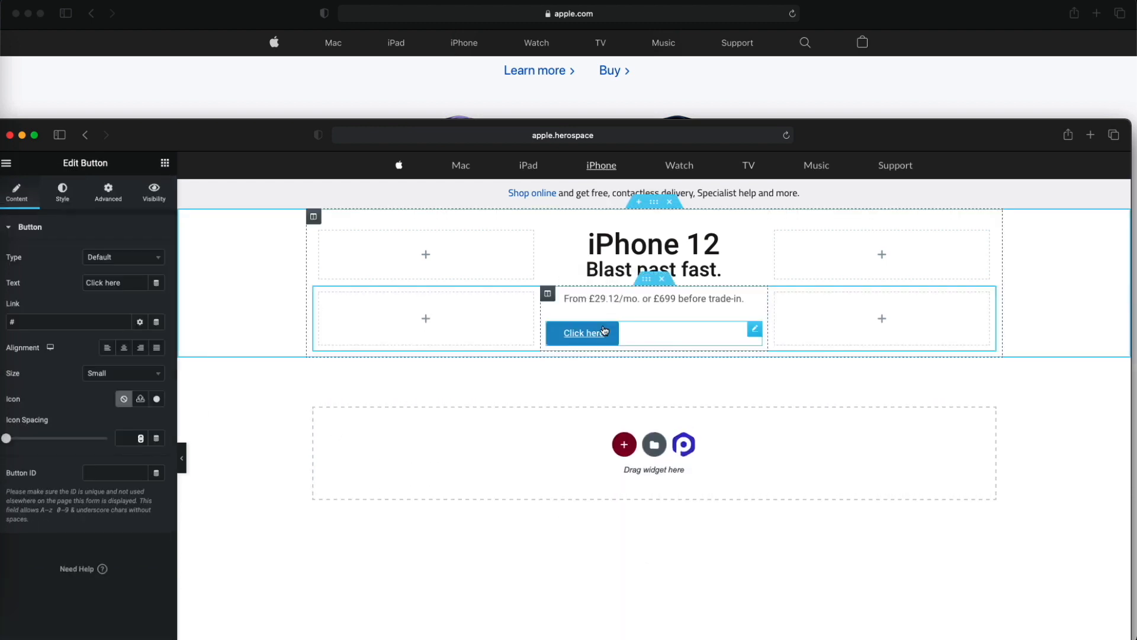
pyautogui.click(133, 355)
pyautogui.click(108, 349)
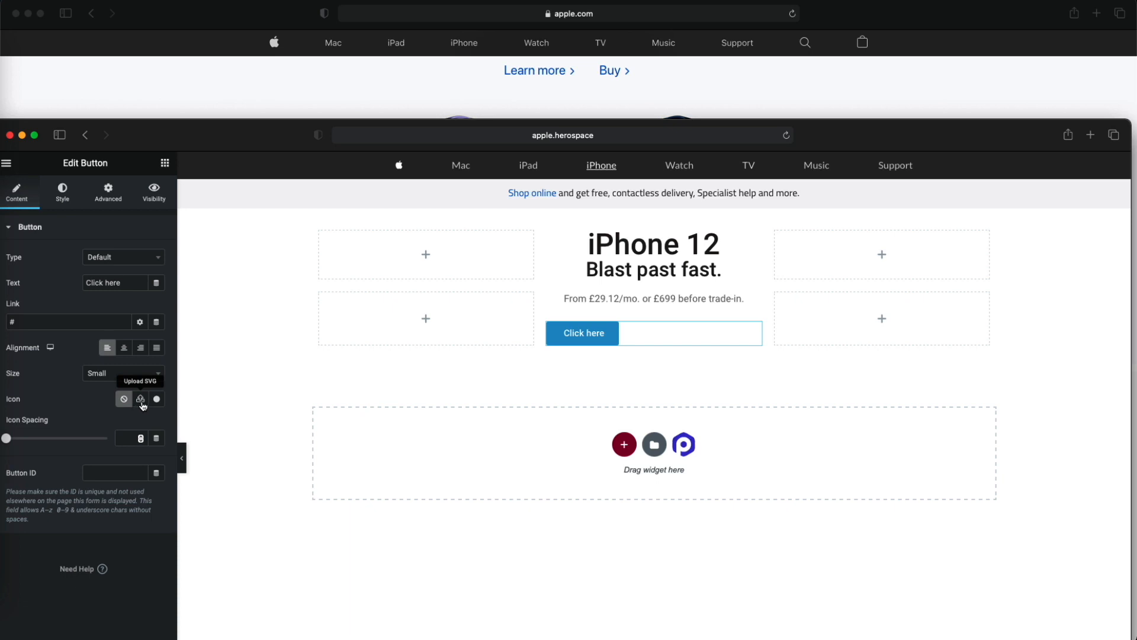
pyautogui.moveTo(127, 287); pyautogui.dragTo(71, 283)
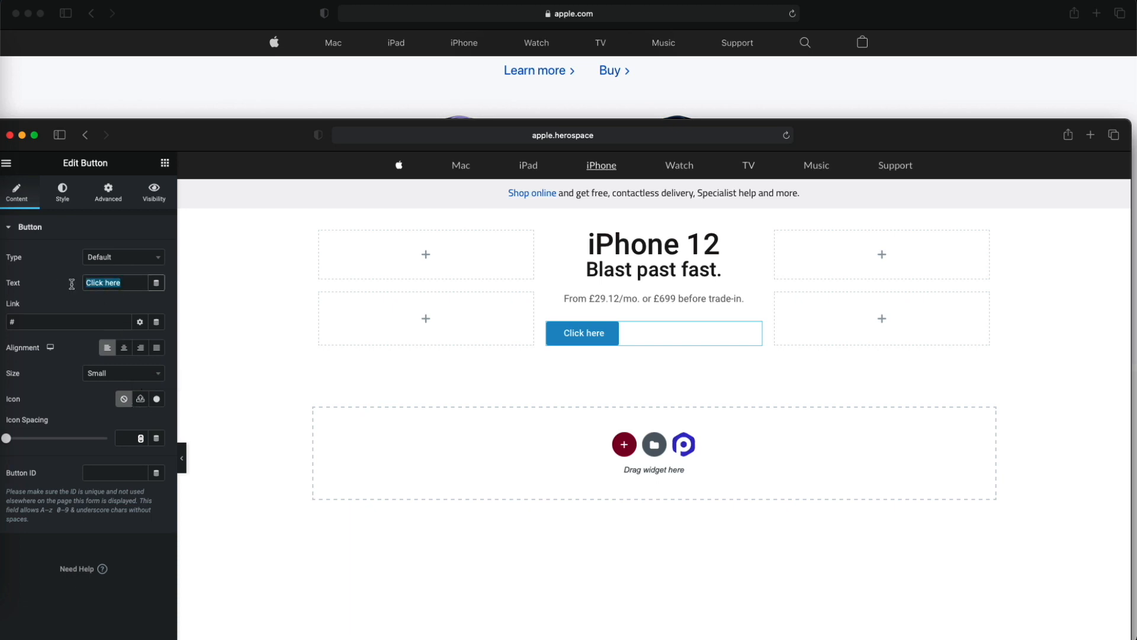
pyautogui.press('BackSpace')
pyautogui.write('Kear')
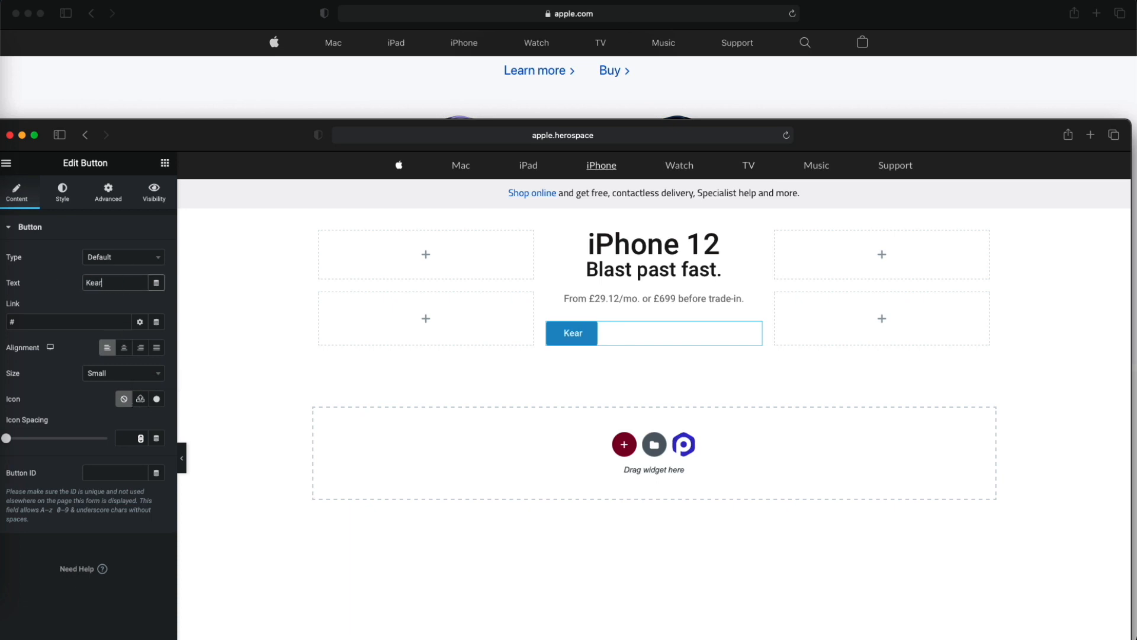
pyautogui.press('BackSpace')
pyautogui.press('BackSpace')
pyautogui.press('BackSpace')
pyautogui.write('Learn More')
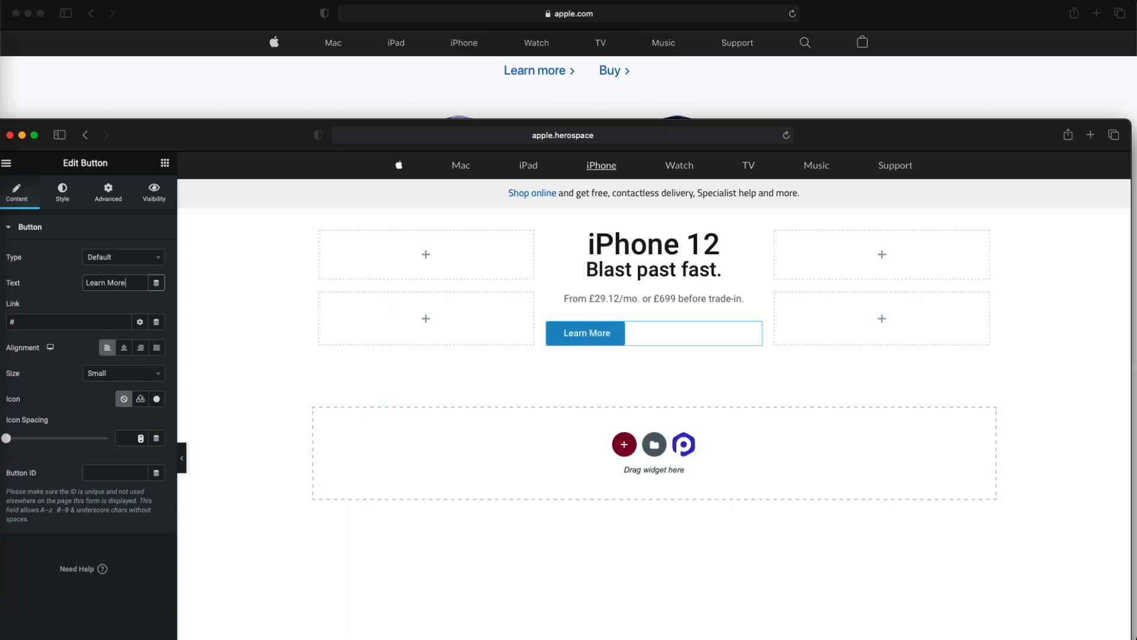
pyautogui.write(' >')
pyautogui.press('BackSpace')
# - Search the icon library for "chev" and insert the plain right-pointing chevron as the Learn More button's icon
pyautogui.click(156, 400)
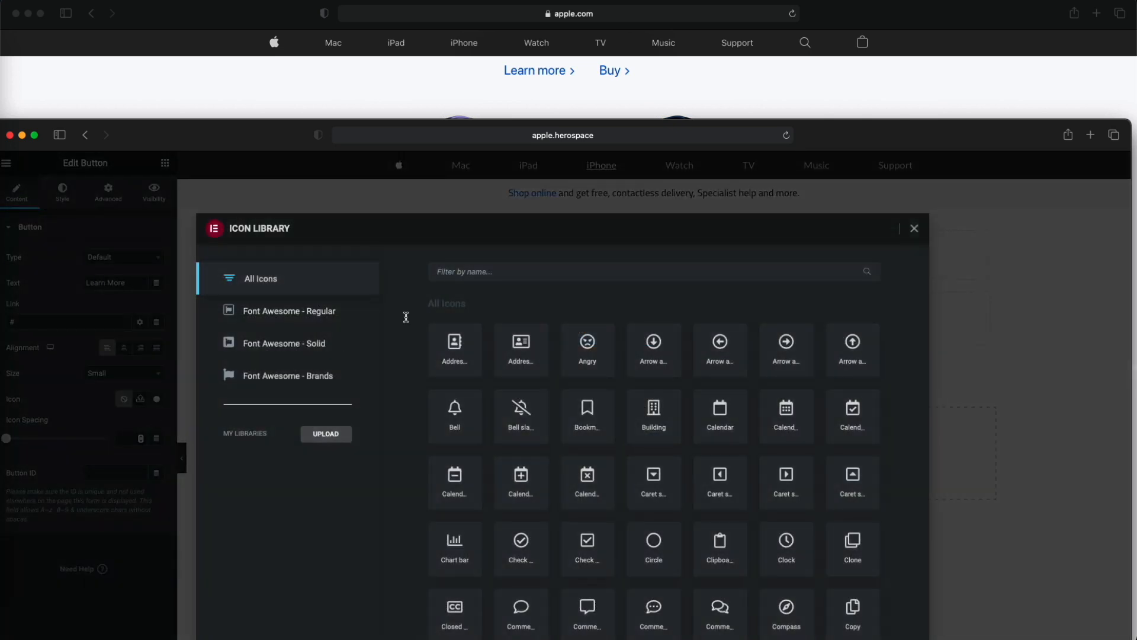
pyautogui.write('chev')
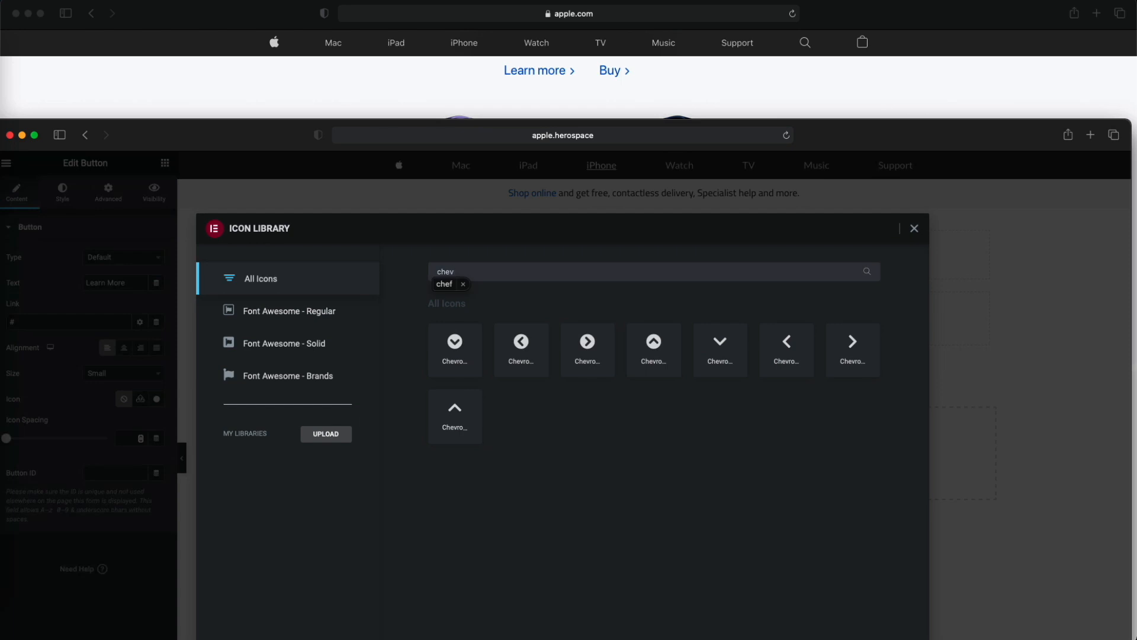
pyautogui.press('BackSpace')
pyautogui.write('f')
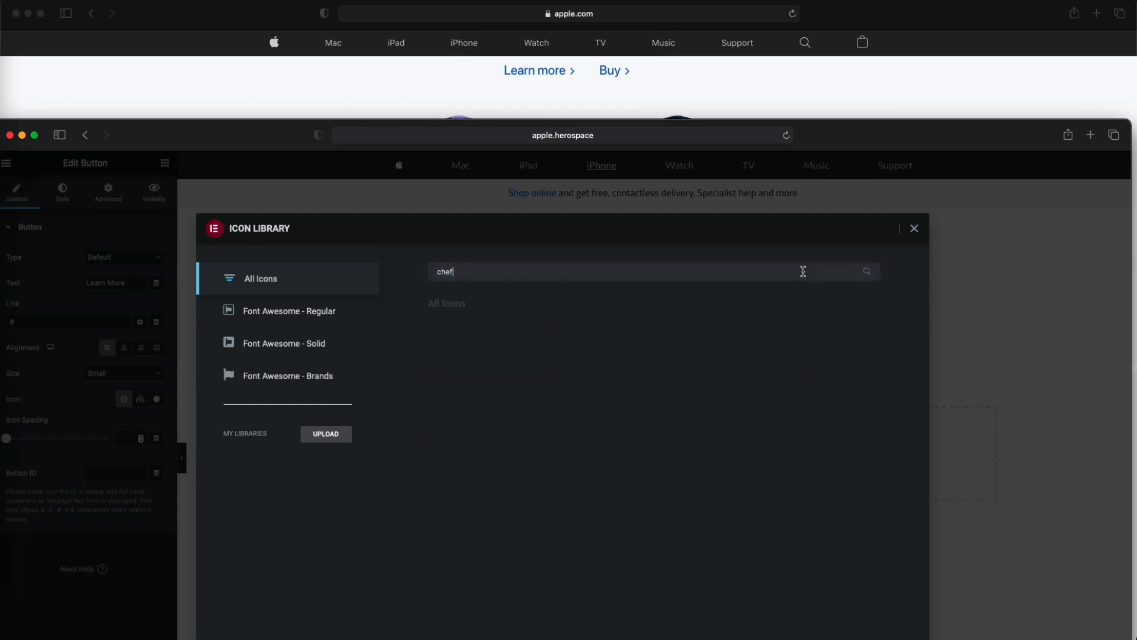
pyautogui.press('BackSpace')
pyautogui.write('v')
pyautogui.click(865, 355)
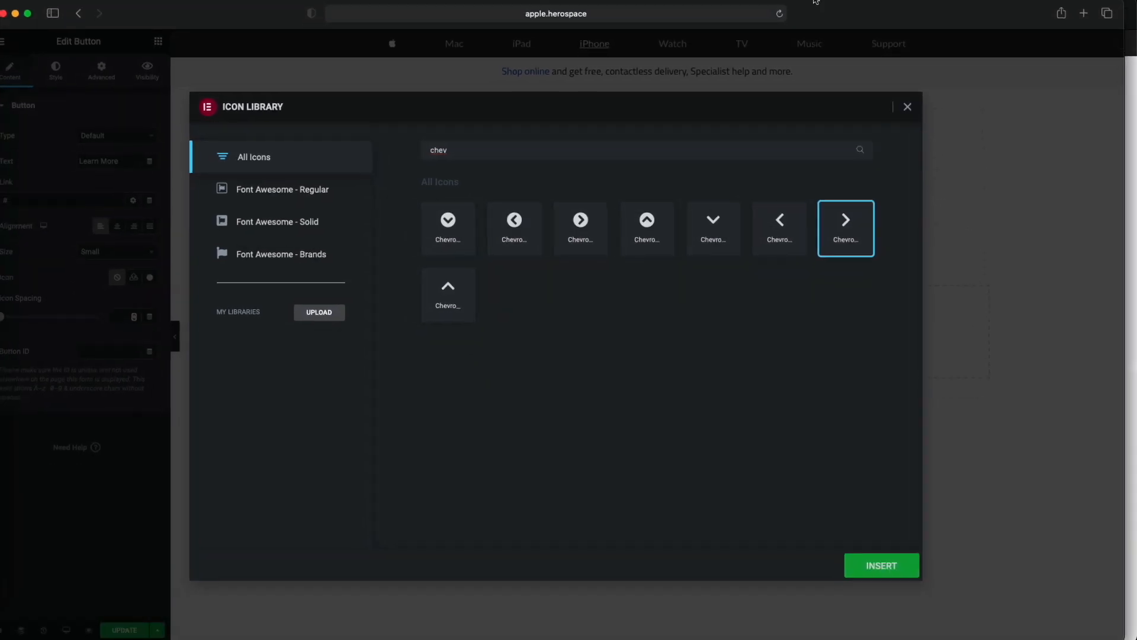
pyautogui.click(885, 578)
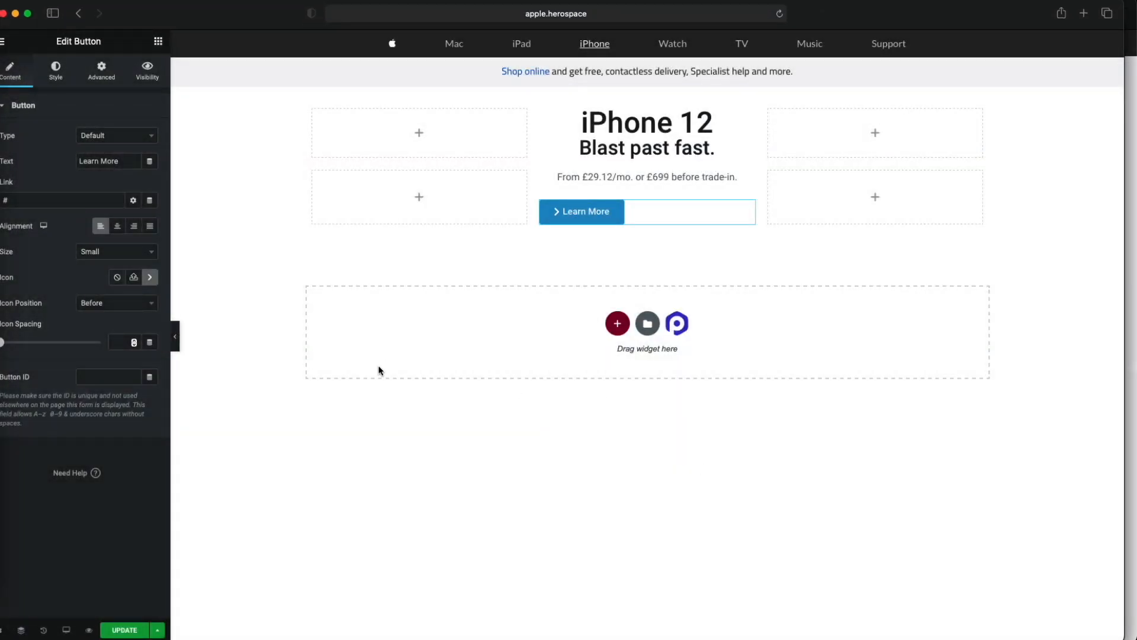
# - Place the chevron icon after the Learn More text and set the icon spacing to 8
pyautogui.click(120, 304)
pyautogui.click(109, 354)
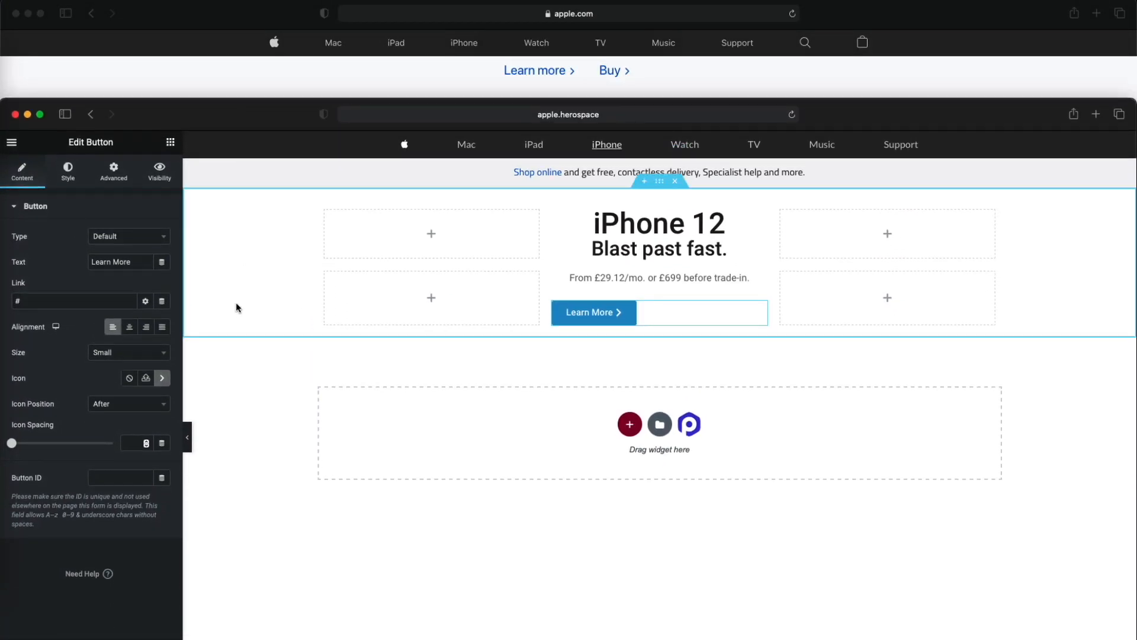
pyautogui.moveTo(11, 447); pyautogui.dragTo(28, 451)
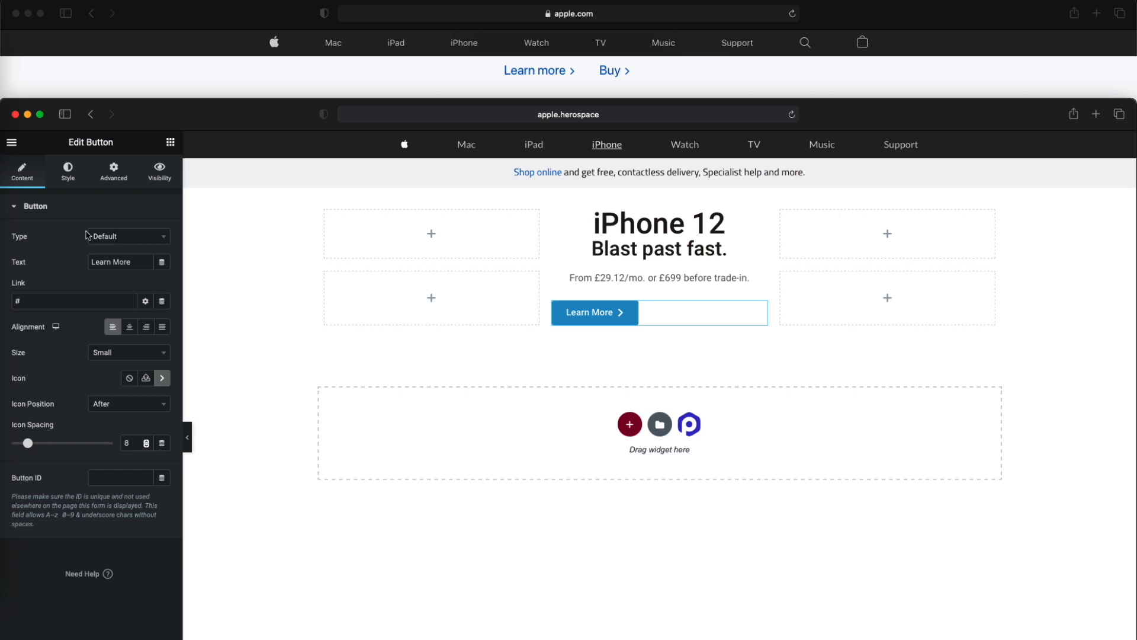
# - Set the Learn More button's typography to Titillium Web, 16 px, weight 600
pyautogui.click(69, 173)
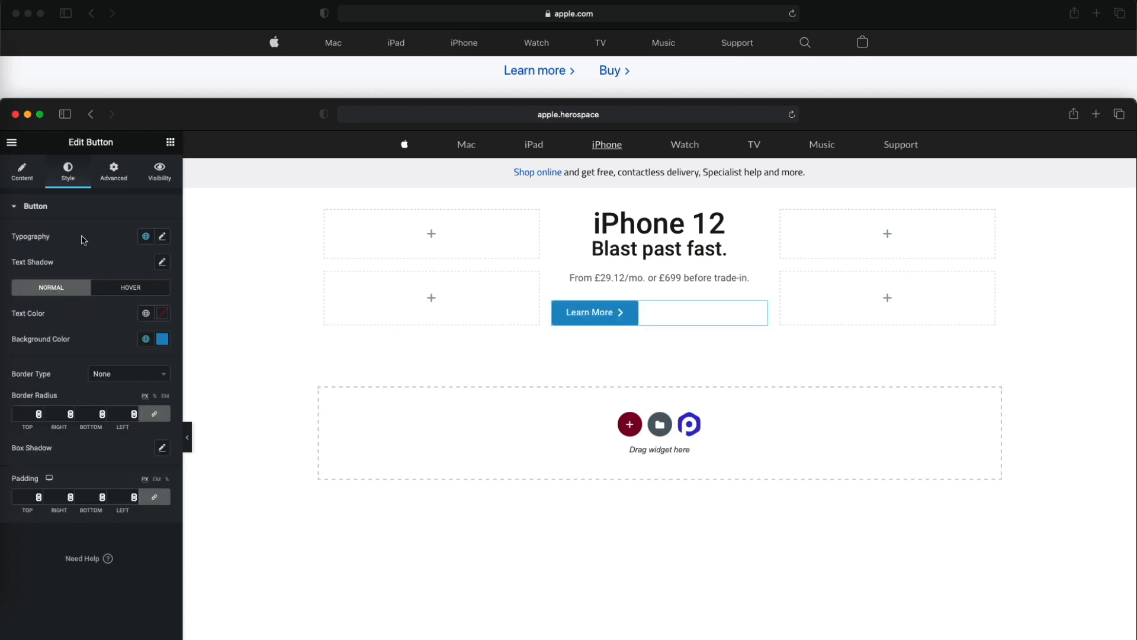
pyautogui.click(162, 237)
pyautogui.click(131, 292)
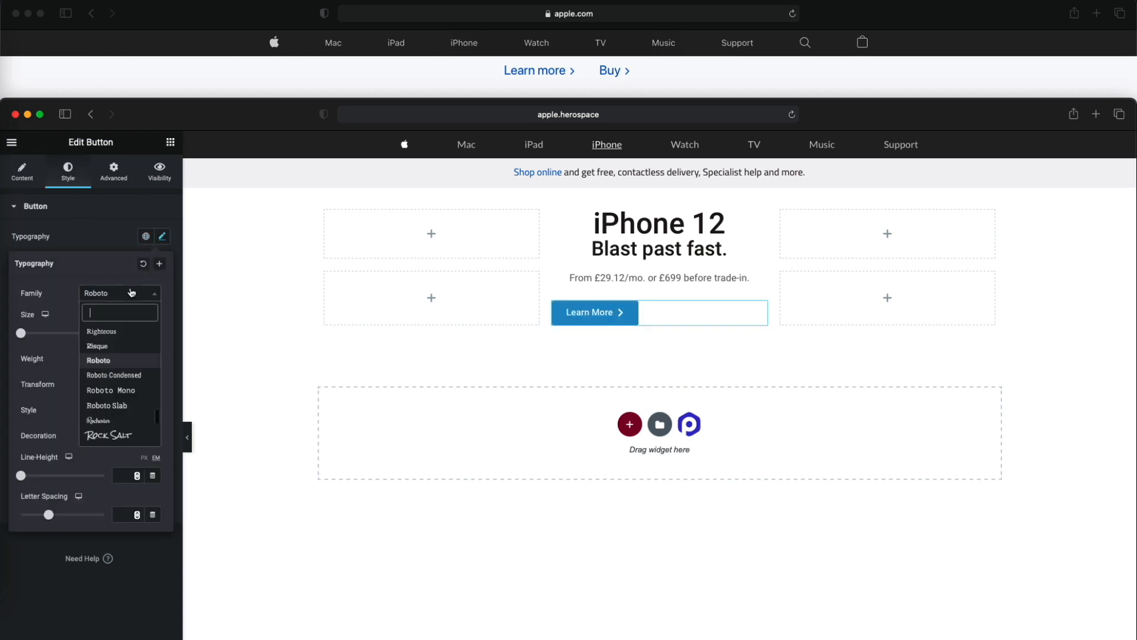
pyautogui.write('tit')
pyautogui.press('Down')
pyautogui.press('Down')
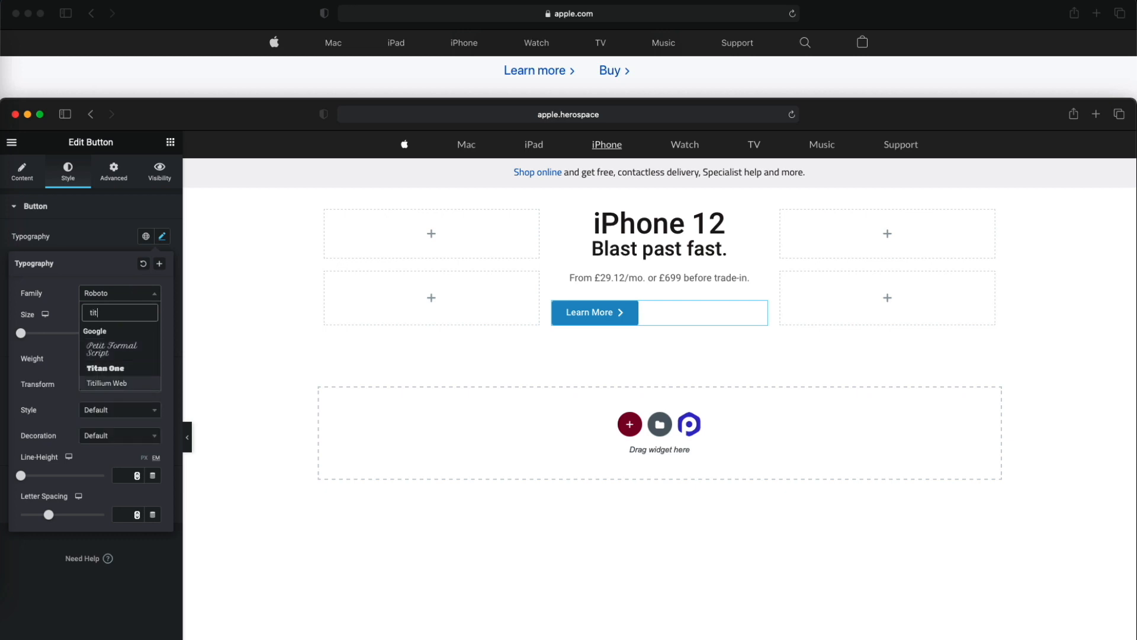
pyautogui.press('Return')
pyautogui.write('13')
pyautogui.write('6')
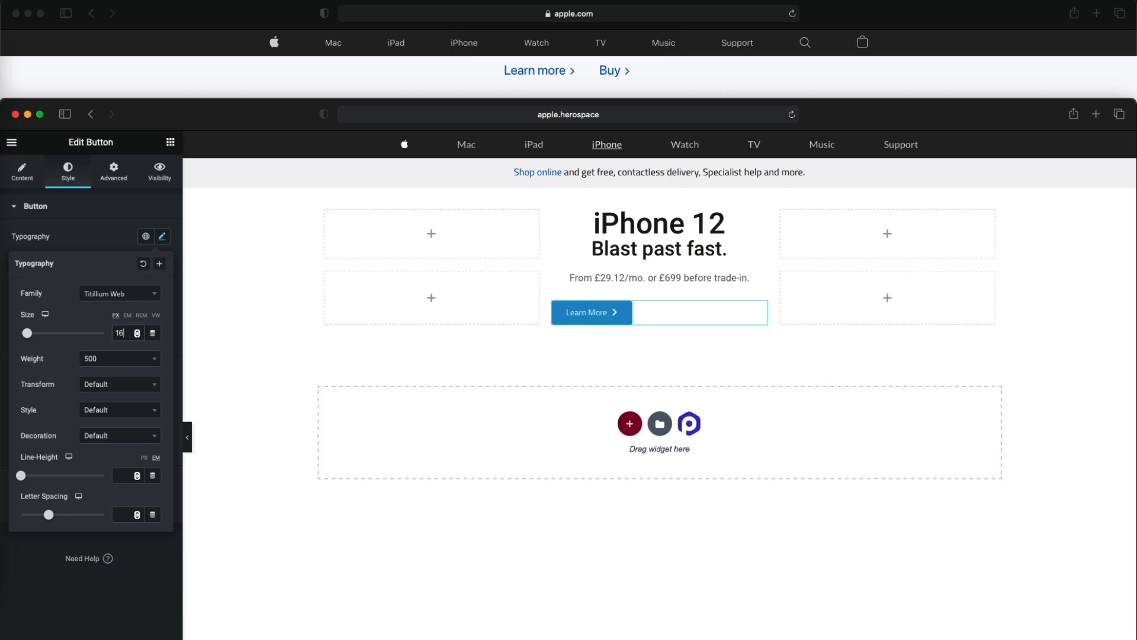
pyautogui.click(118, 364)
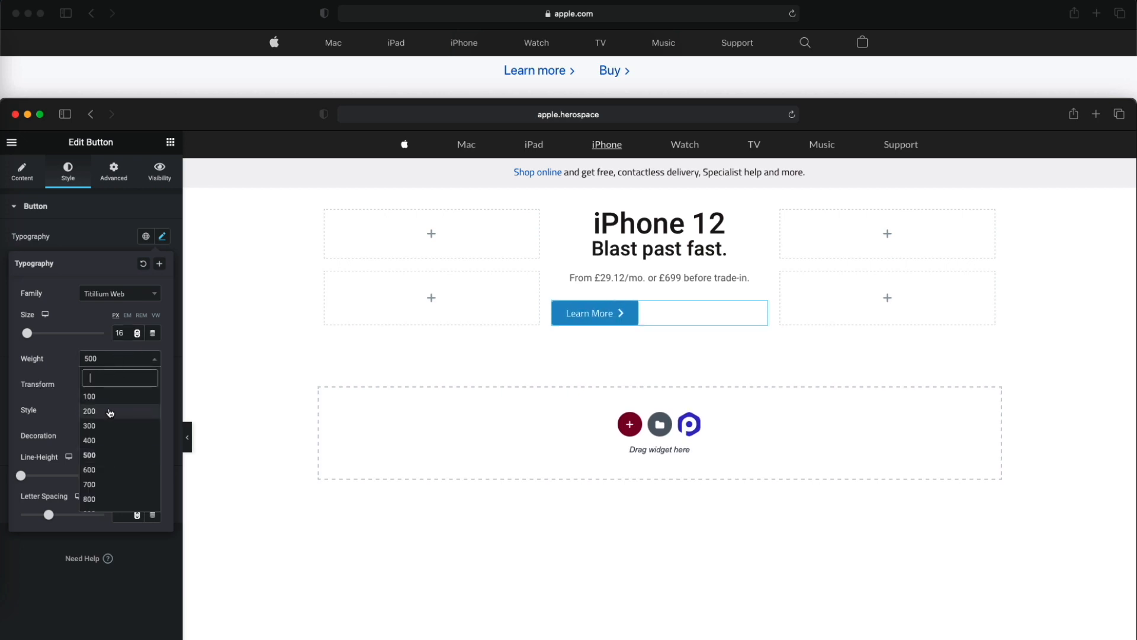
pyautogui.click(111, 474)
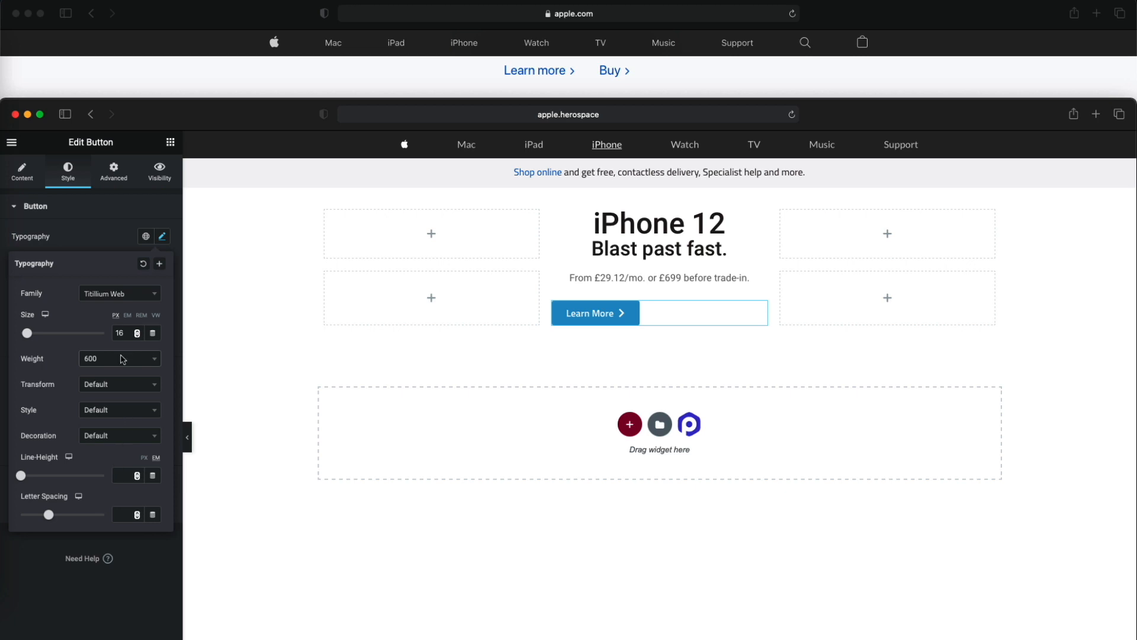
pyautogui.click(126, 244)
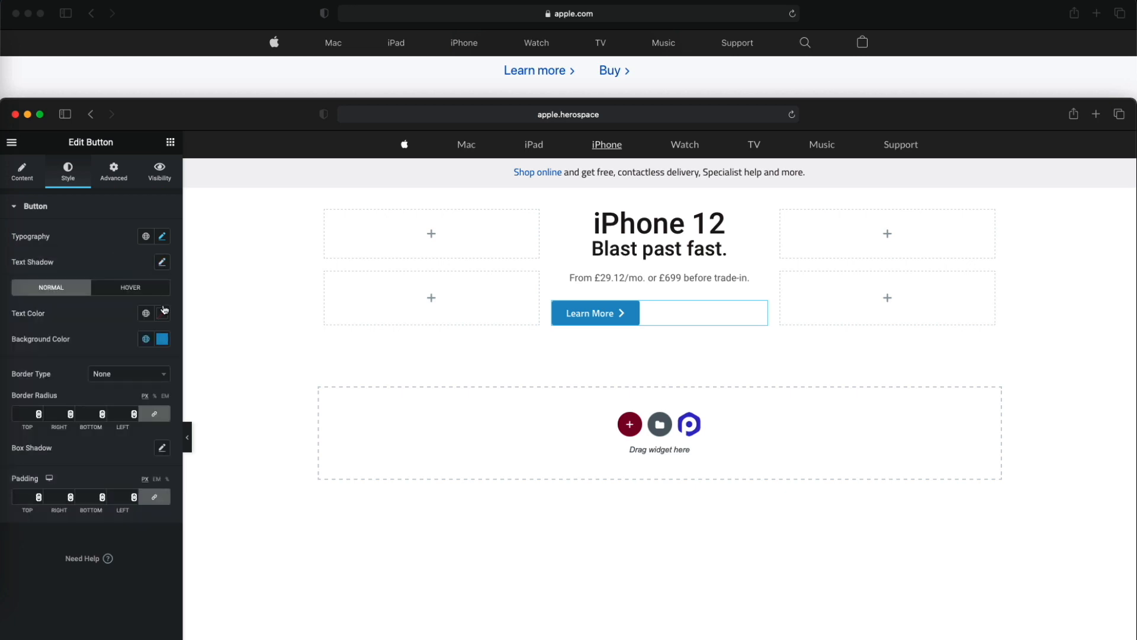
# - Make the Learn More button's normal background colour fully transparent (#3EA2D500)
pyautogui.click(160, 343)
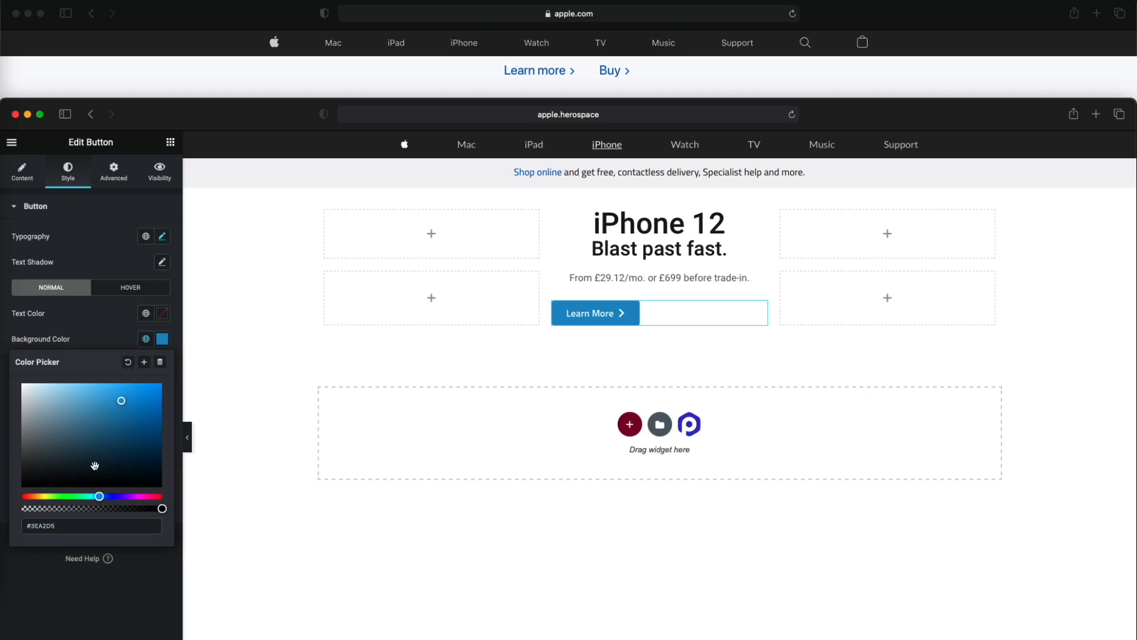
pyautogui.moveTo(109, 508); pyautogui.dragTo(9, 508)
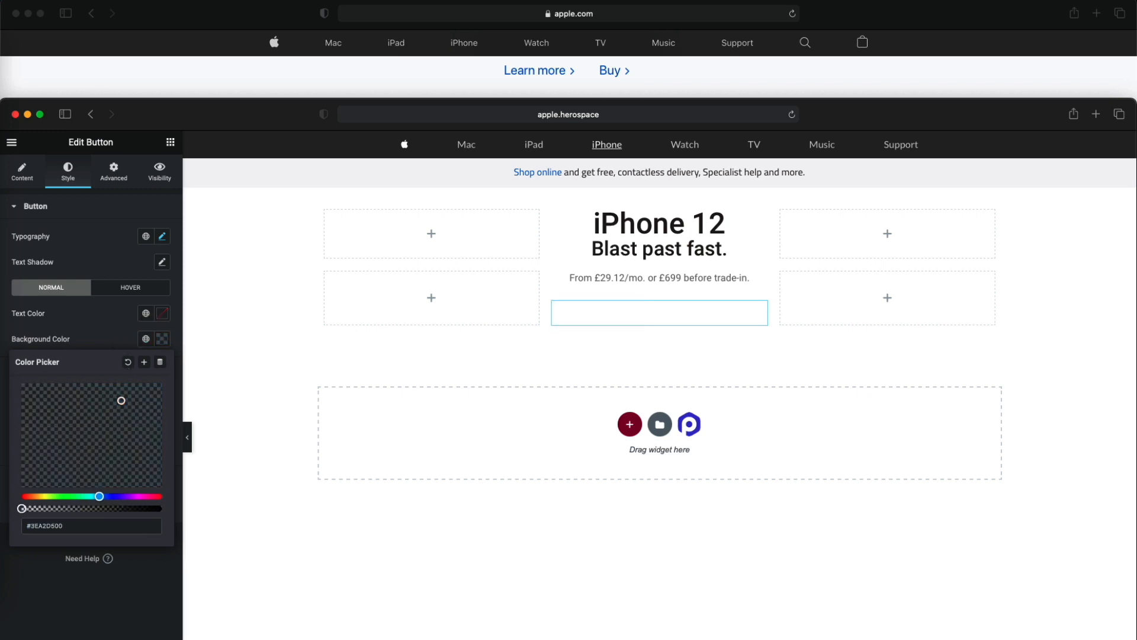
# - Save the button's transparent background colour as a new global colour named Transparent
pyautogui.click(144, 362)
pyautogui.press('super+a')
pyautogui.write('T')
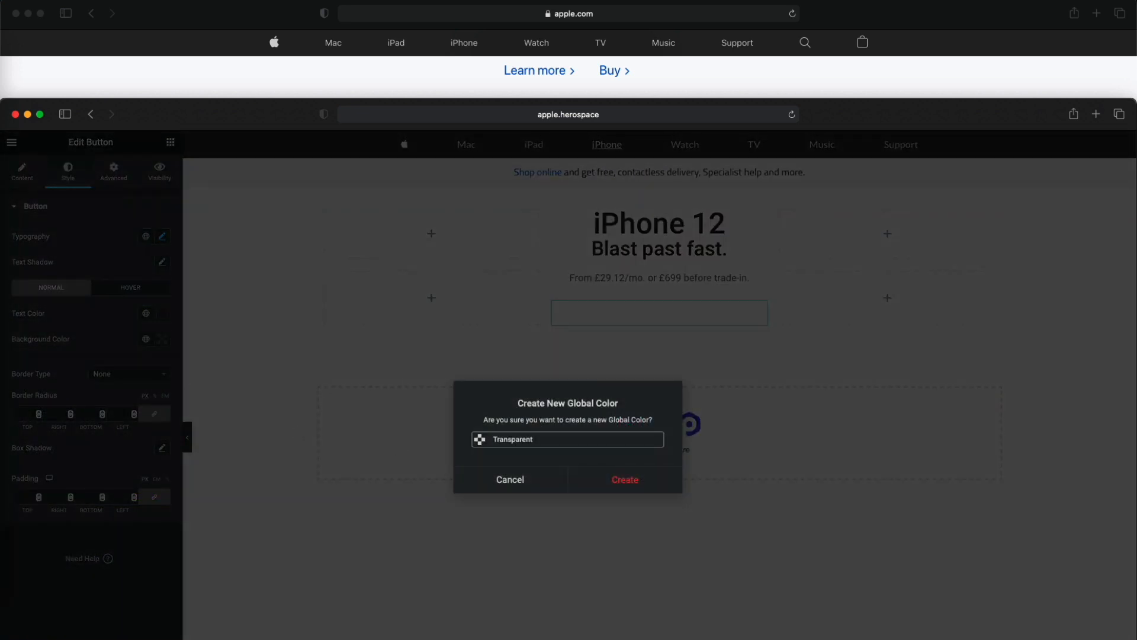
pyautogui.click(666, 484)
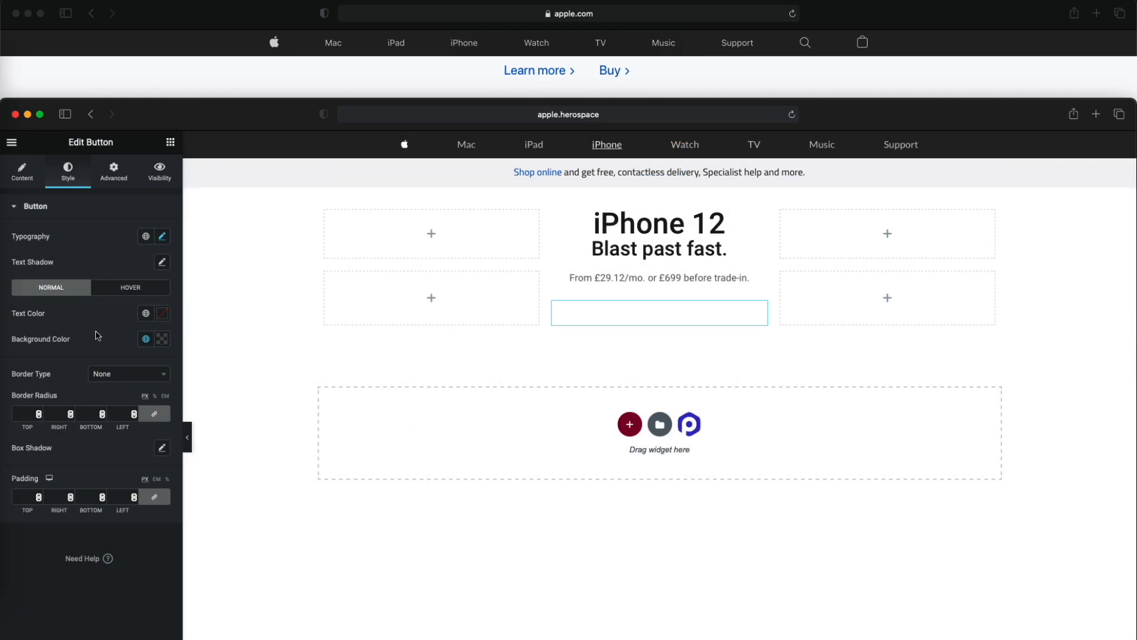
# - Try the copied colour #F5F5F7 as the Learn More button's normal text colour
pyautogui.click(145, 314)
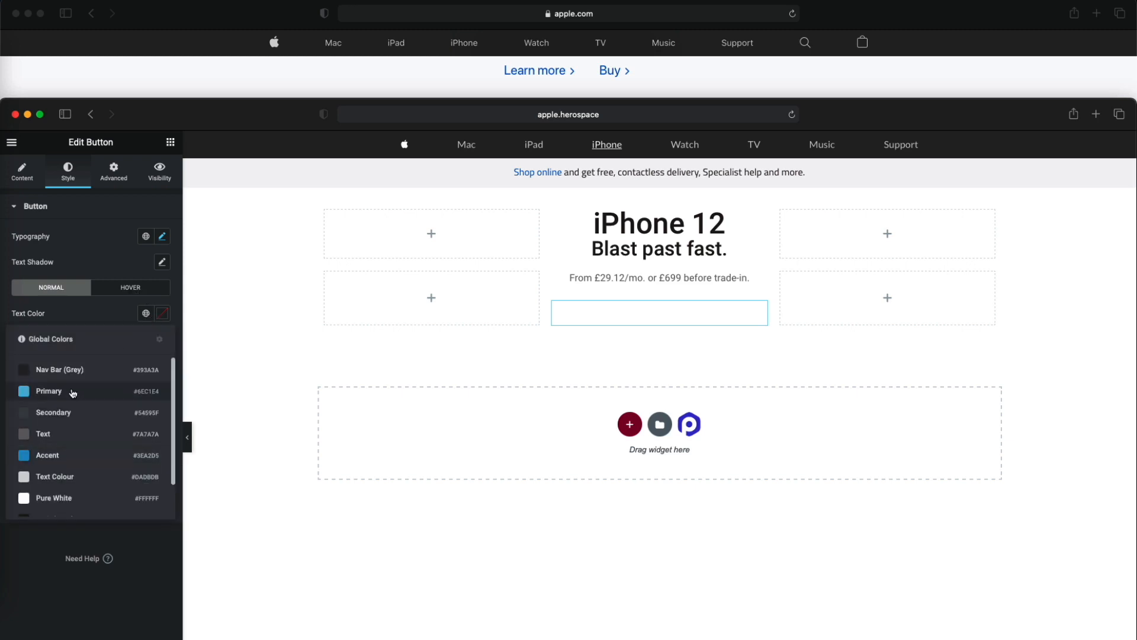
pyautogui.scroll(-2, 76, 436)
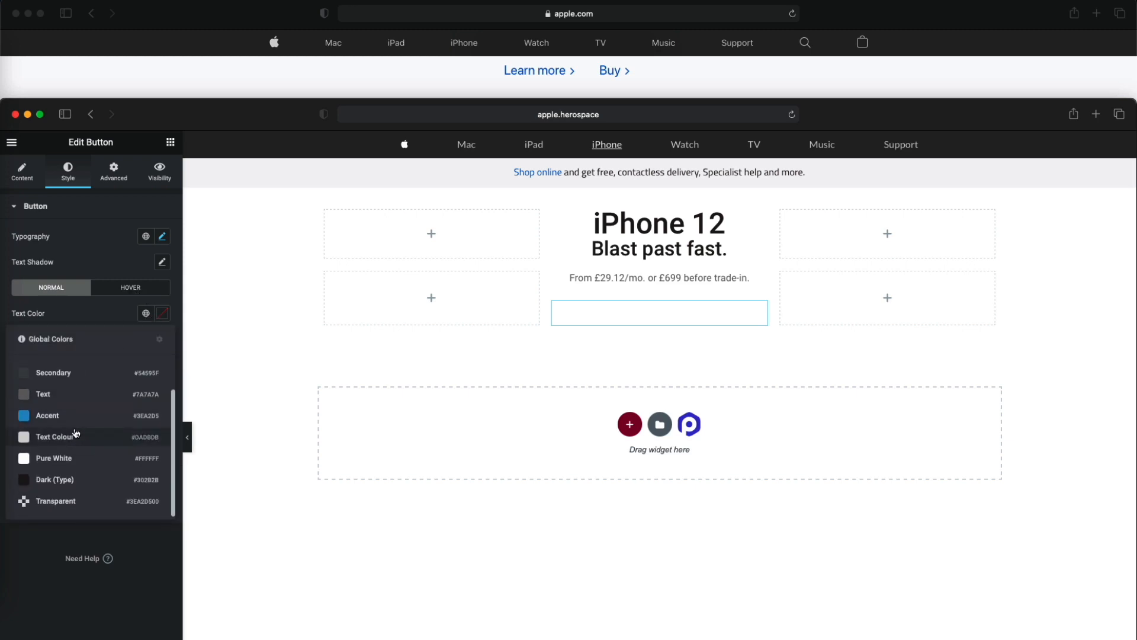
pyautogui.click(112, 318)
pyautogui.click(165, 317)
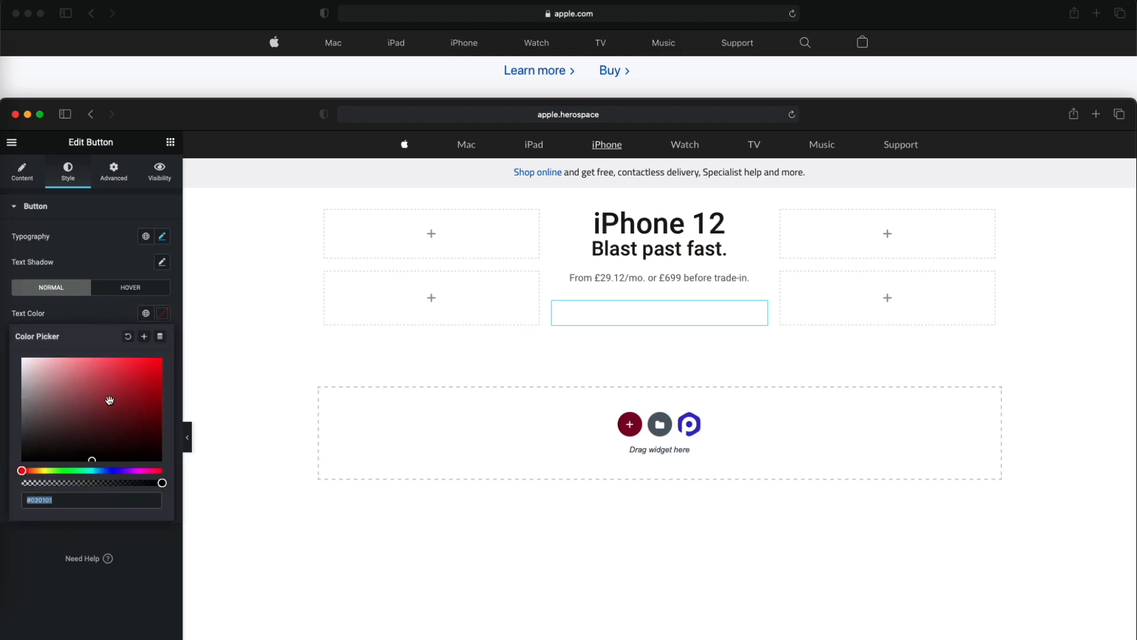
pyautogui.write('F5F5F7')
pyautogui.click(109, 318)
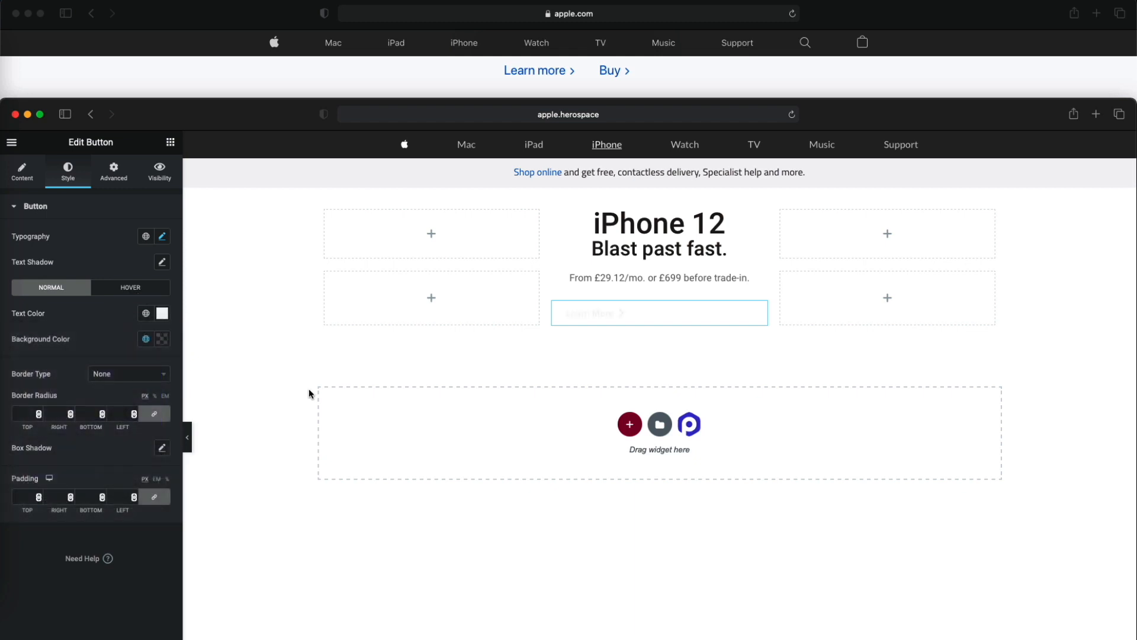
# - Switch to ColorSlurp and select the hex code 0466CC of Link Blue in the Apple Website Colors collection for copying
pyautogui.hotkey('ctrl', 'Up')
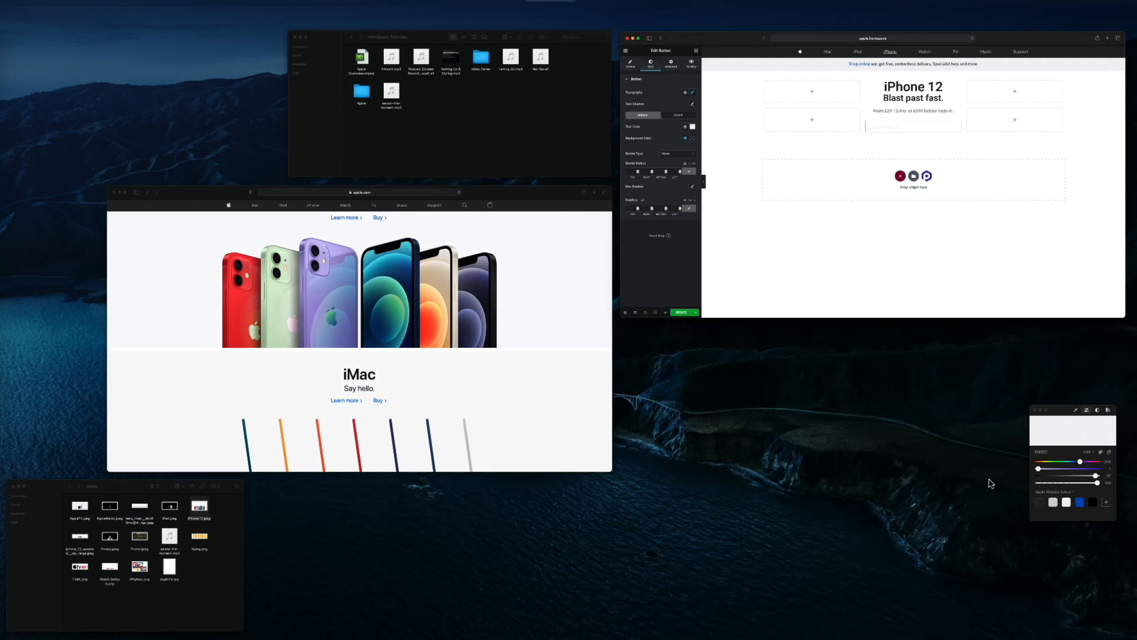
pyautogui.click(1063, 468)
pyautogui.click(900, 226)
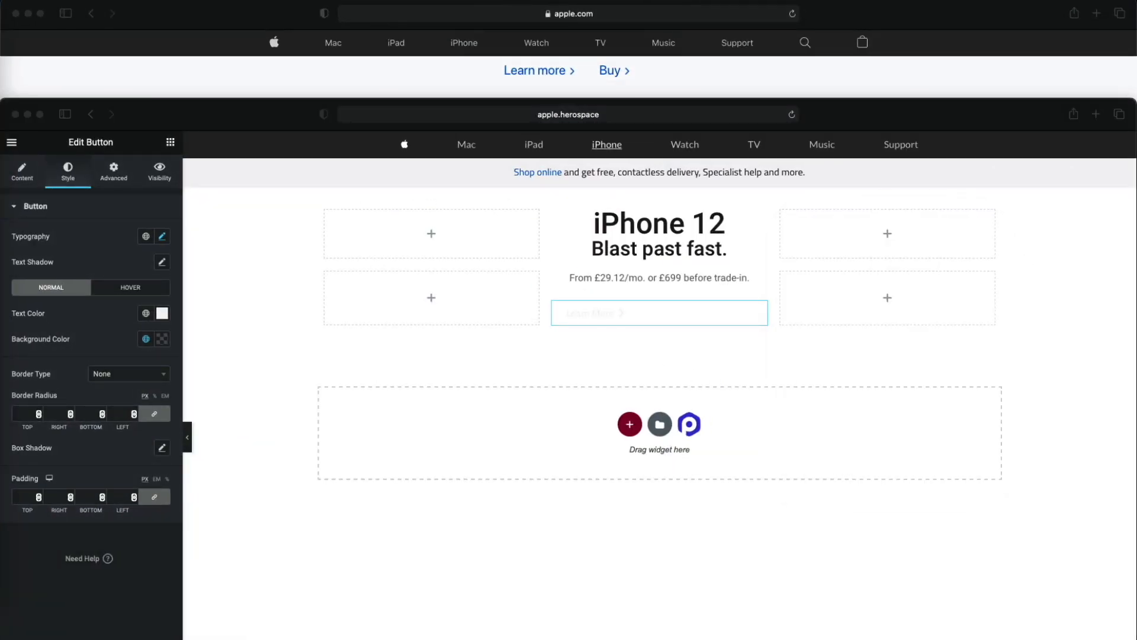
pyautogui.press('Escape')
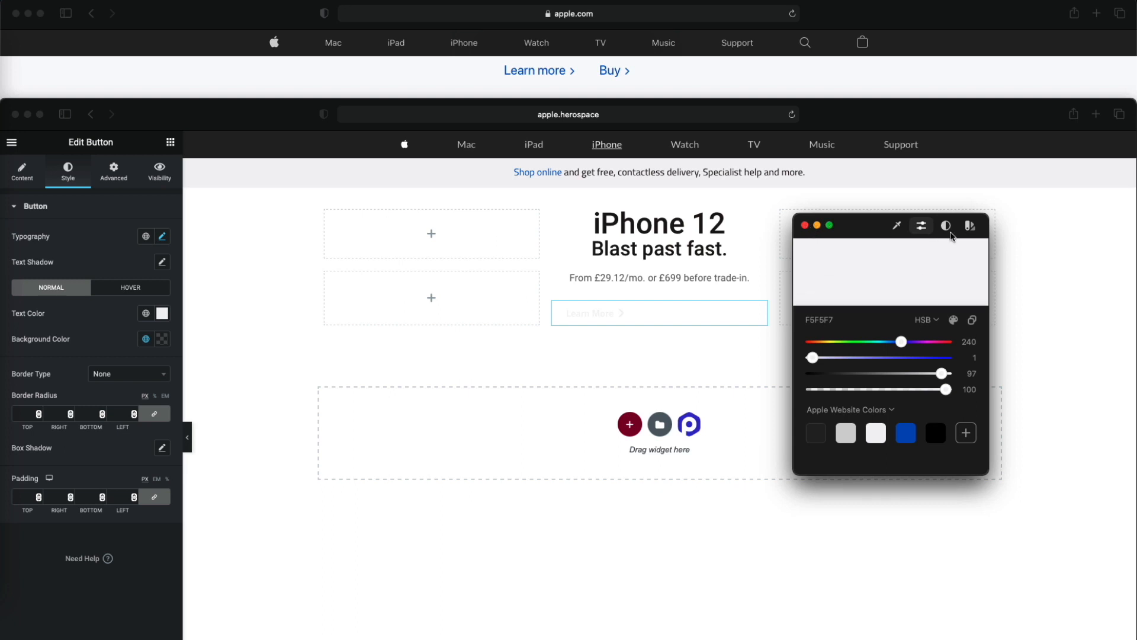
pyautogui.click(970, 228)
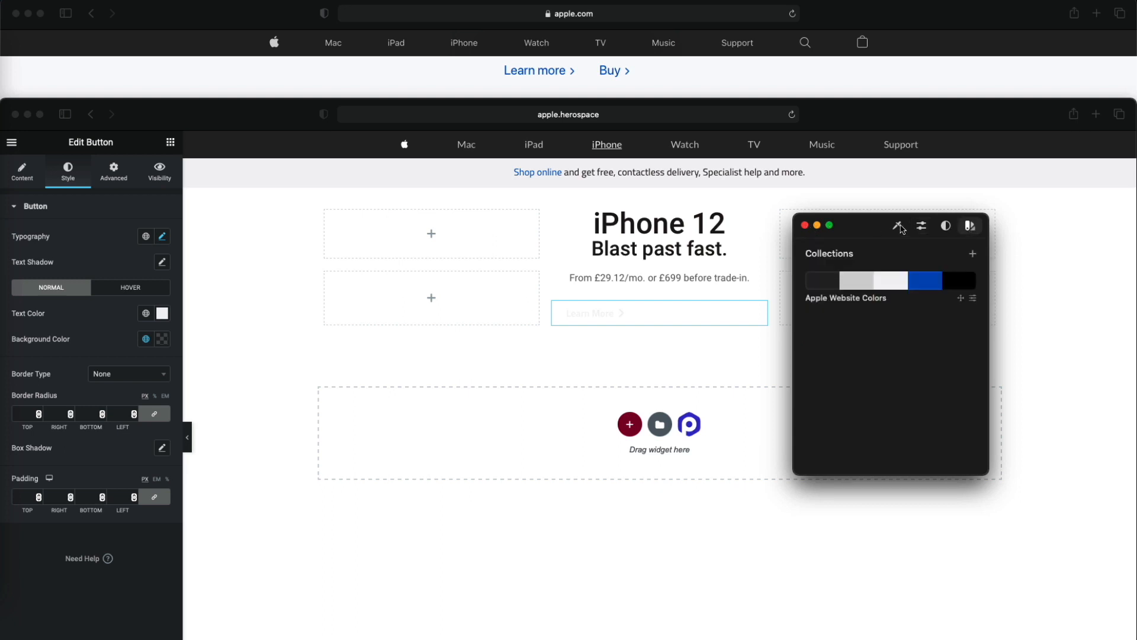
pyautogui.click(854, 290)
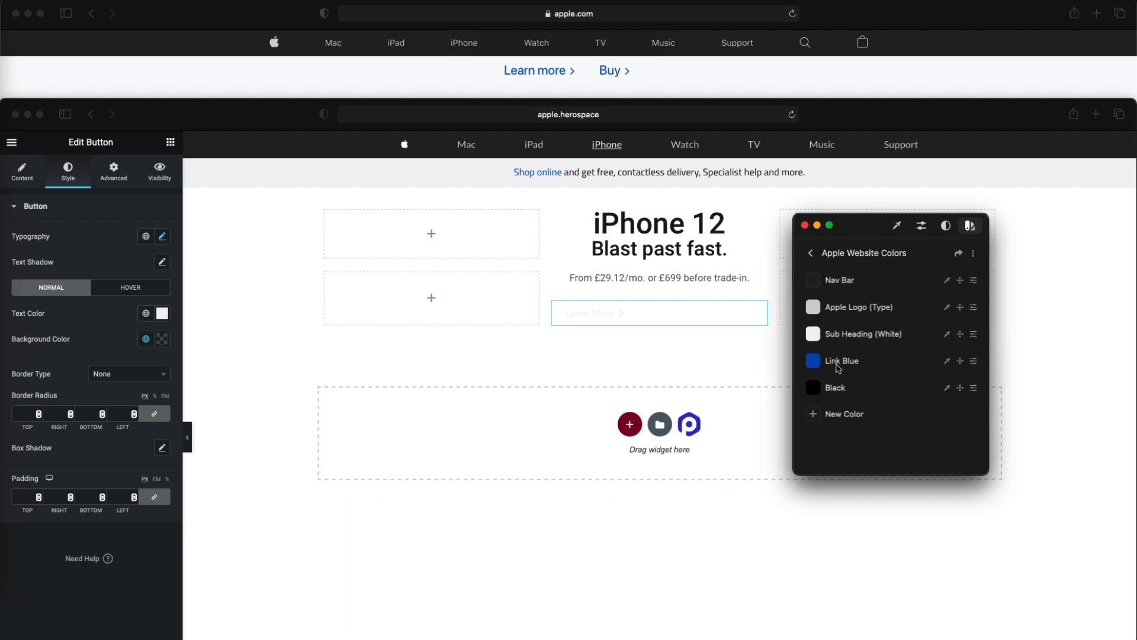
pyautogui.click(838, 363)
pyautogui.moveTo(853, 414); pyautogui.dragTo(801, 421)
pyautogui.press('super+c')
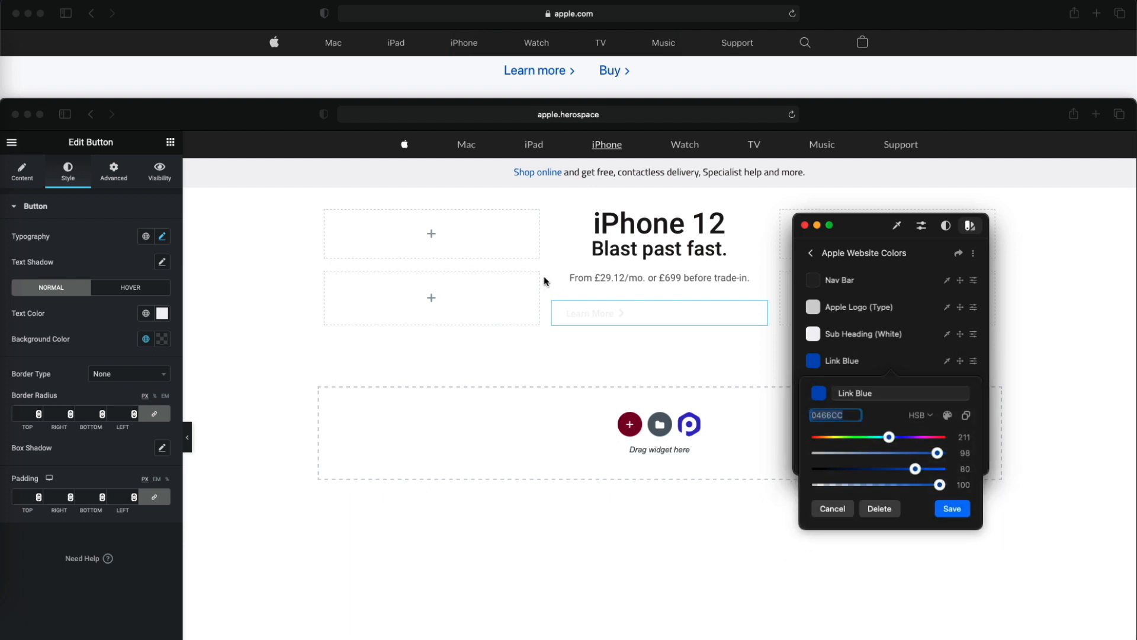
# - Set the Learn More button's text colour to the copied 0466CC and save it as a global colour named Link Blue
pyautogui.click(162, 313)
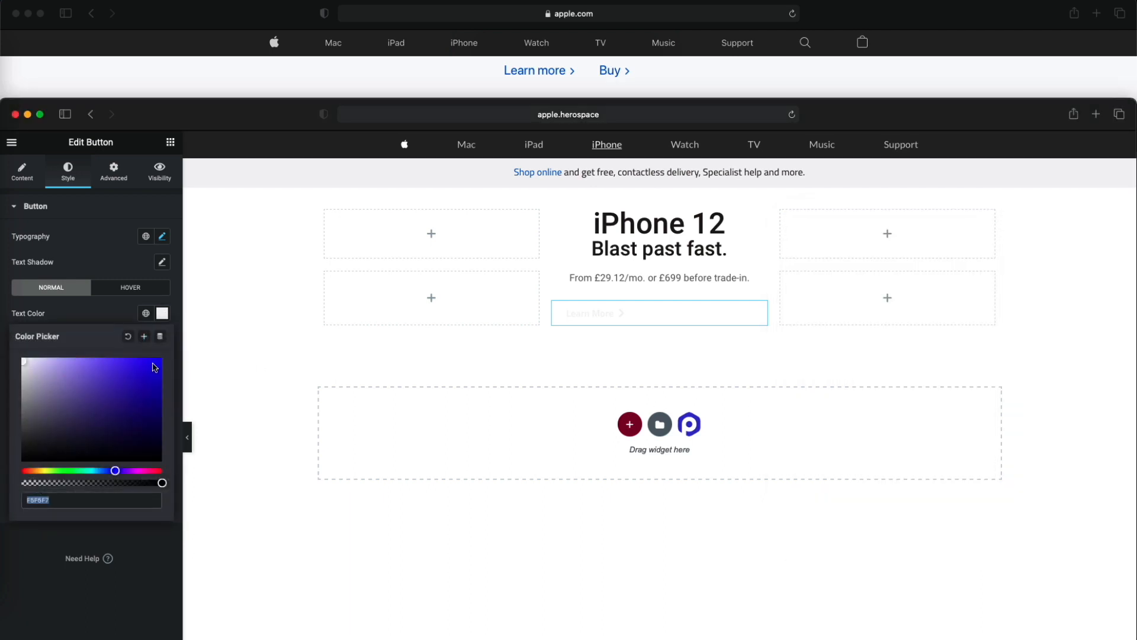
pyautogui.press('super+v')
pyautogui.click(144, 337)
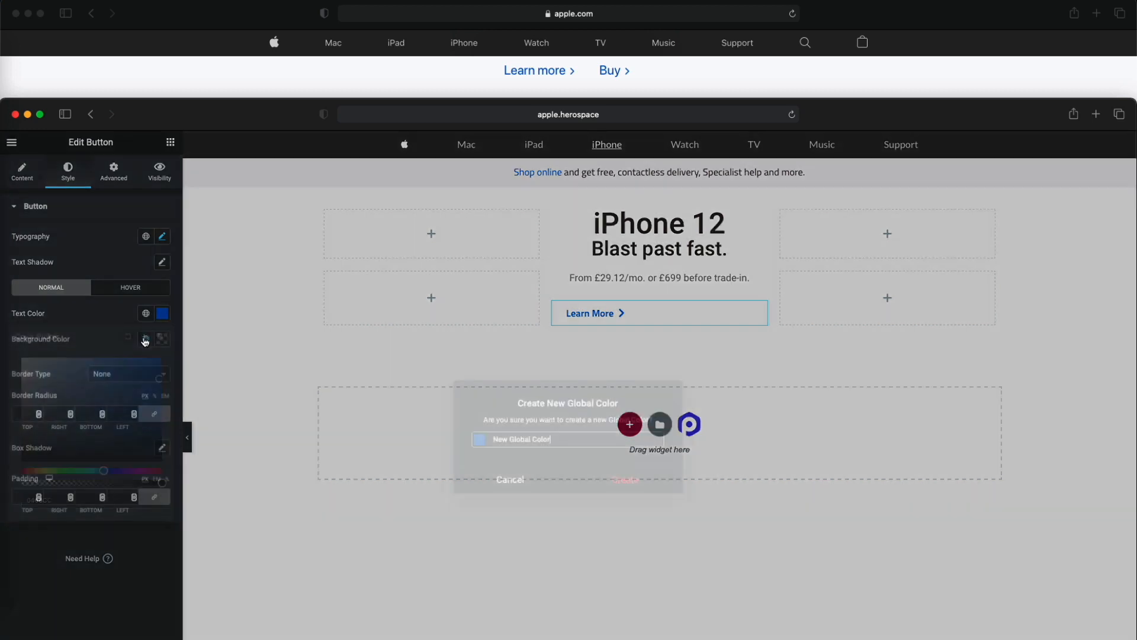
pyautogui.write('Link Blue')
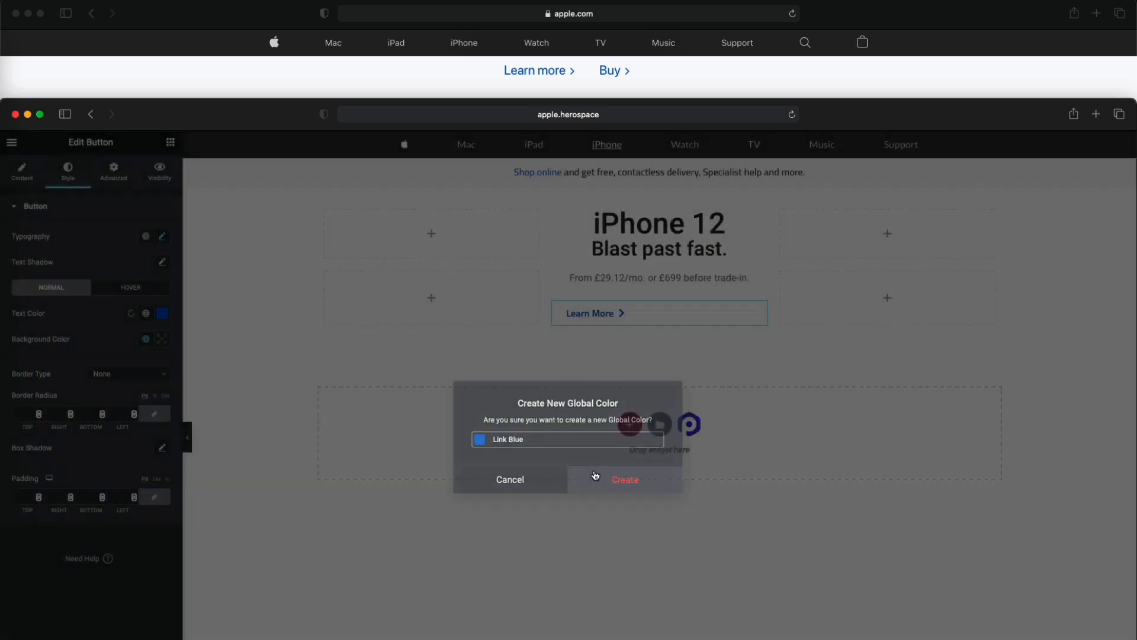
pyautogui.click(596, 477)
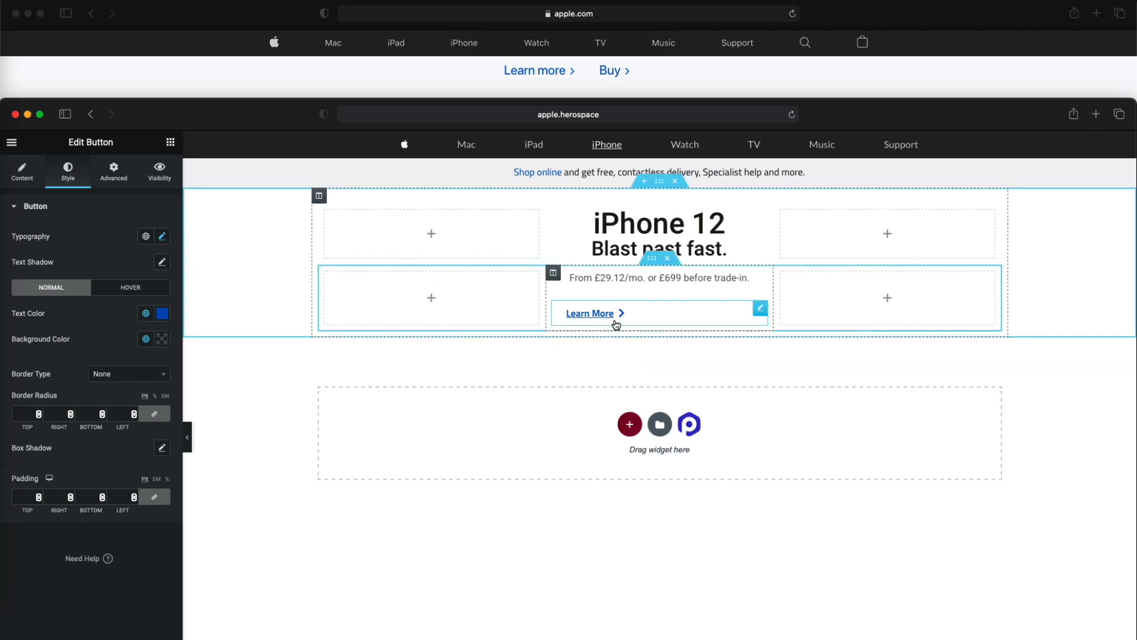
pyautogui.click(44, 184)
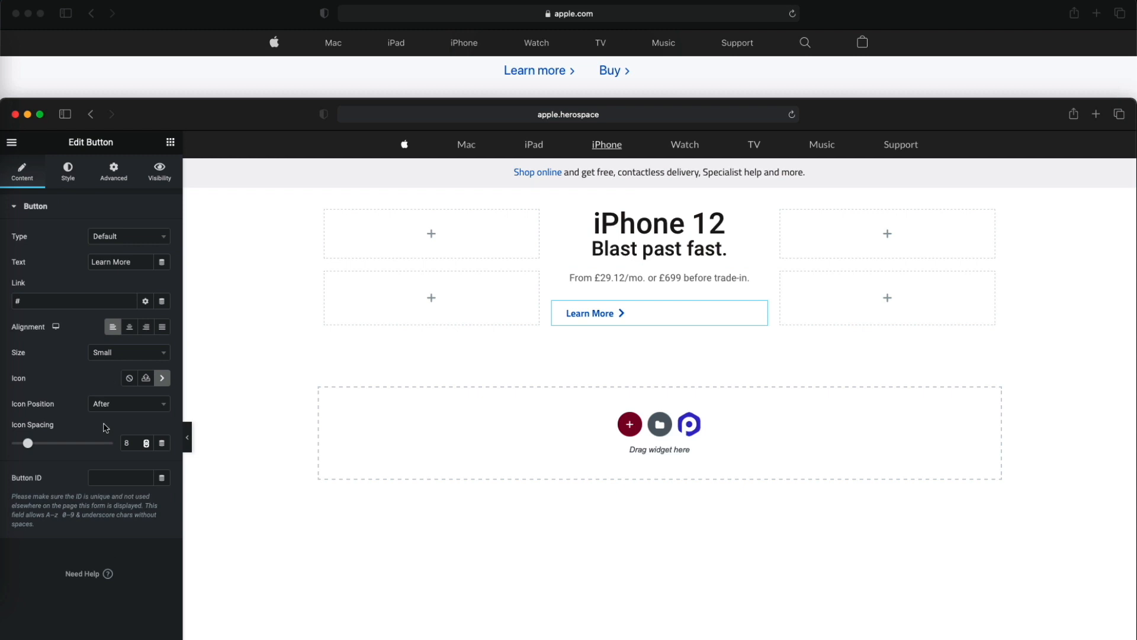
pyautogui.click(62, 183)
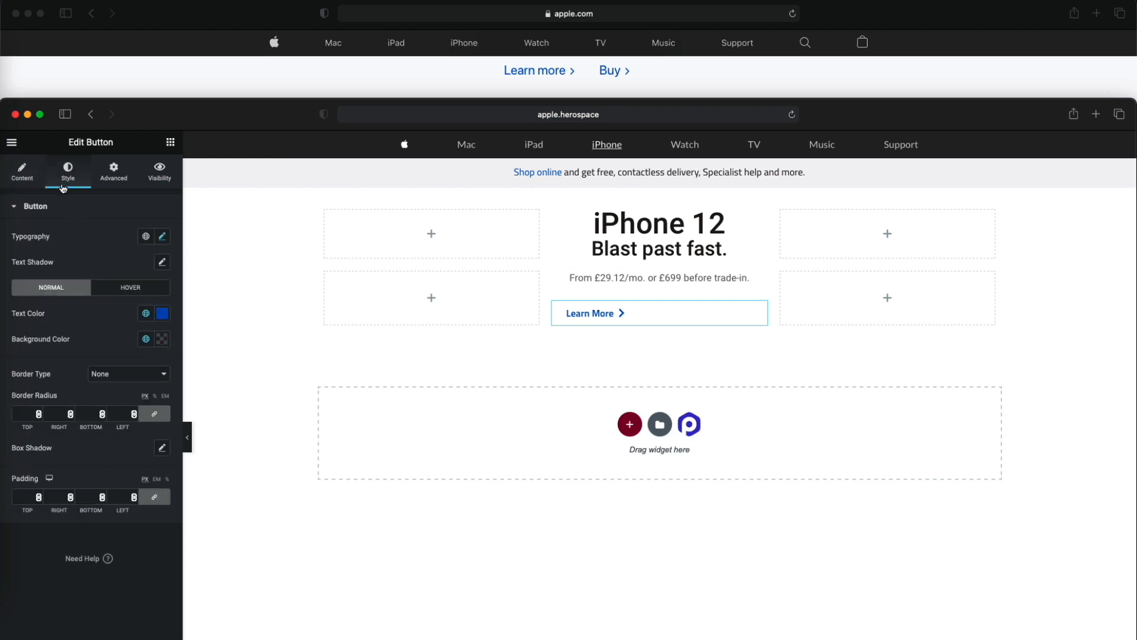
pyautogui.click(127, 289)
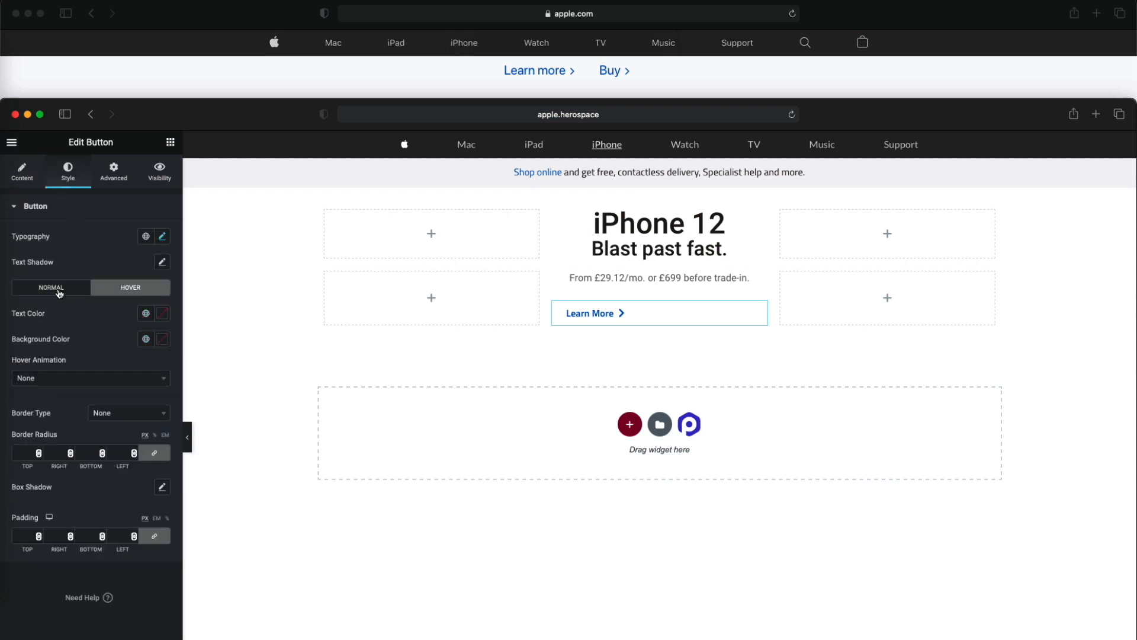
pyautogui.click(59, 293)
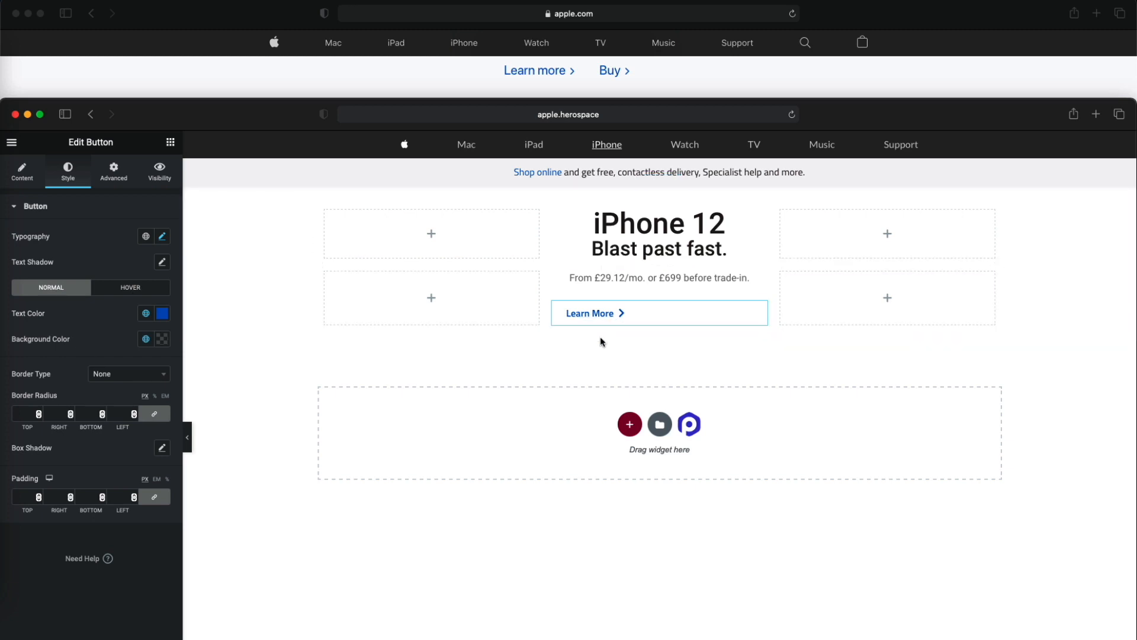
# - Set the Learn More button's font size to 18 px
pyautogui.click(162, 237)
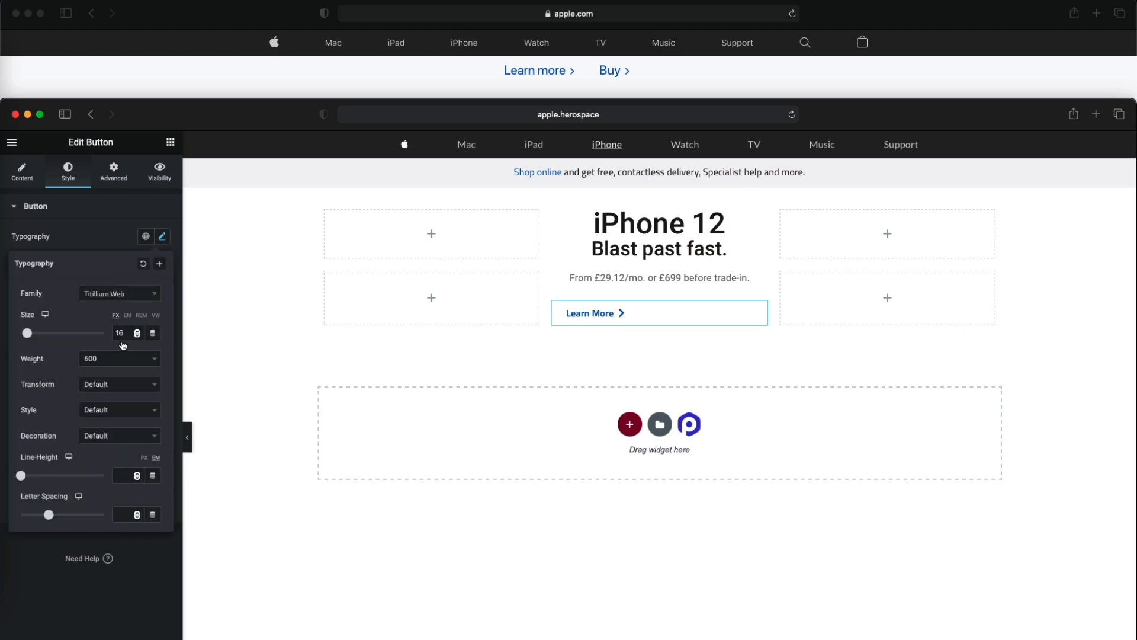
pyautogui.press('Up')
pyautogui.press('Up')
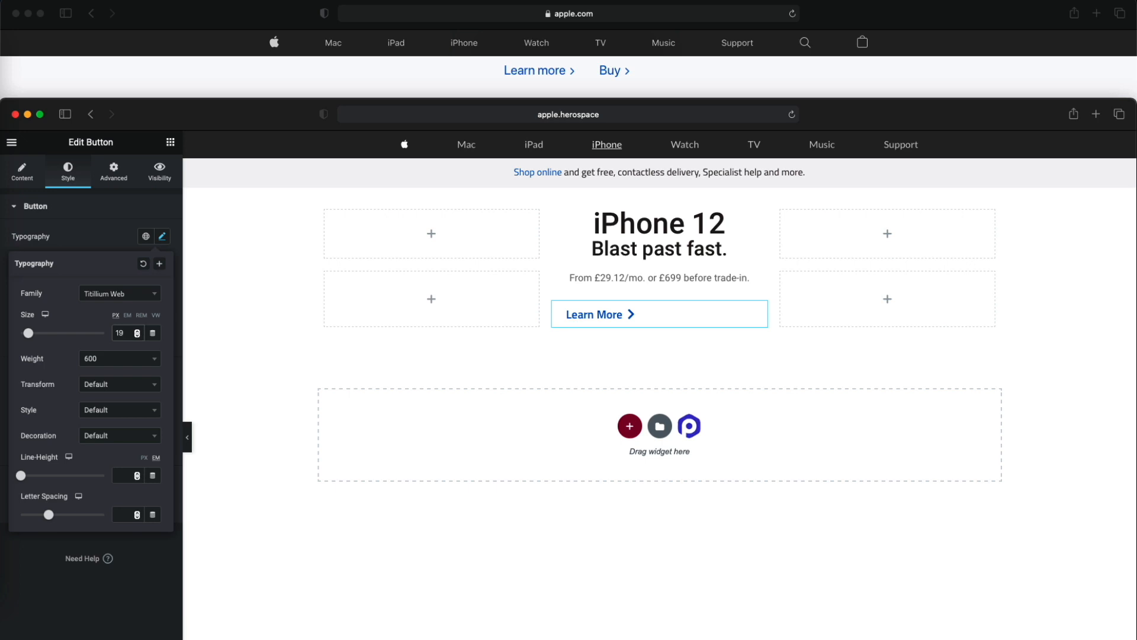
pyautogui.press('Up')
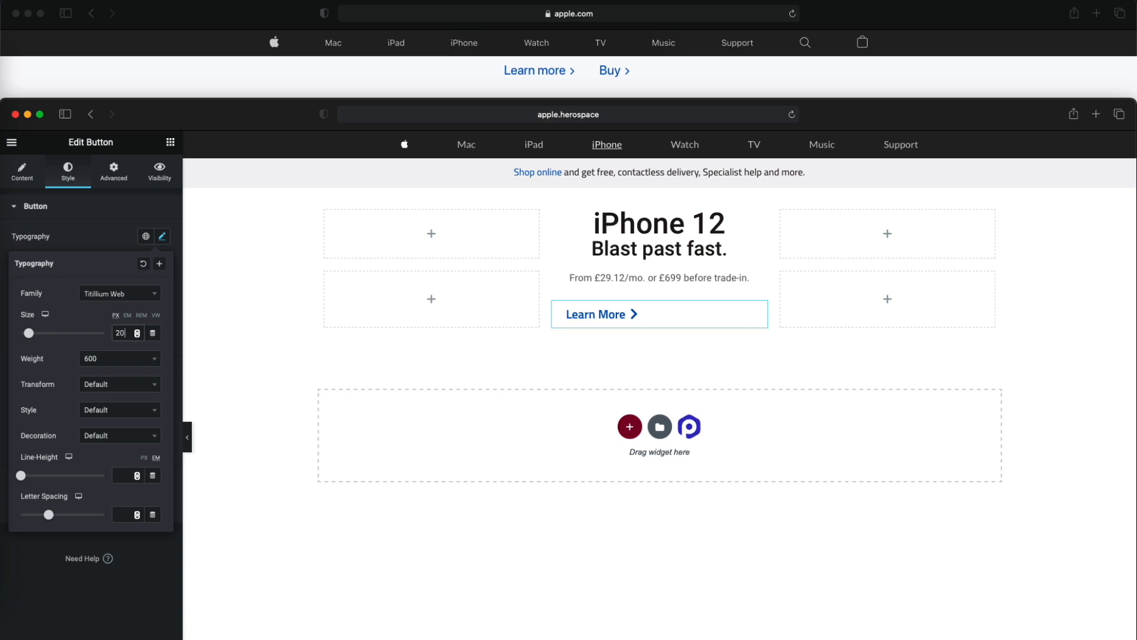
pyautogui.press('Down')
pyautogui.press('Down')
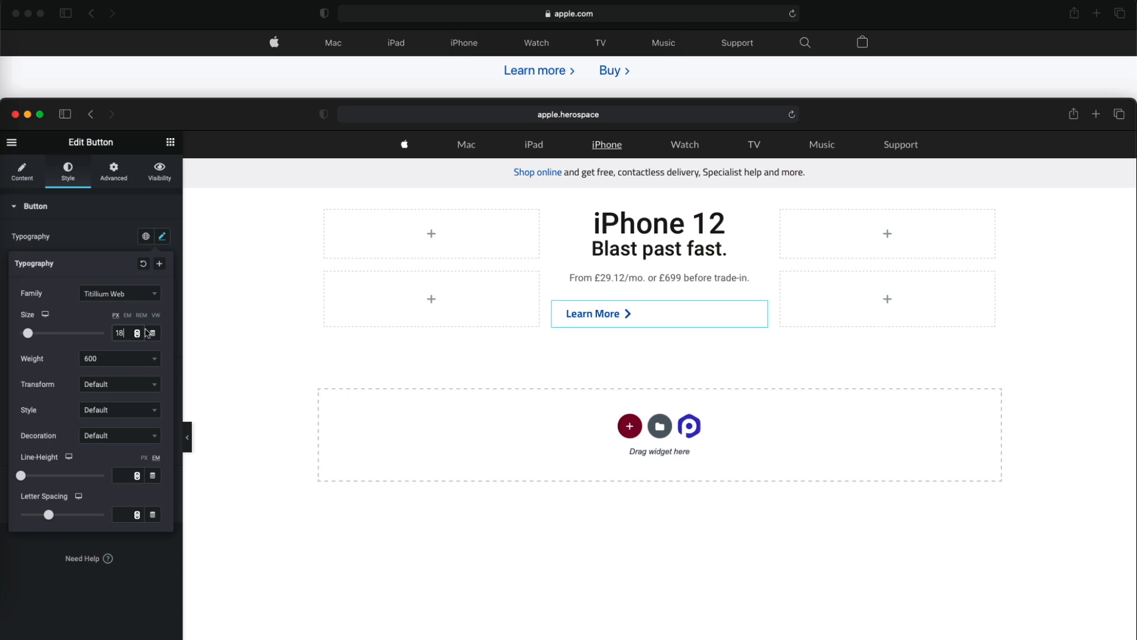
# - Try duplicating the Learn More button beneath the original and remove the copy
pyautogui.rightClick(761, 313)
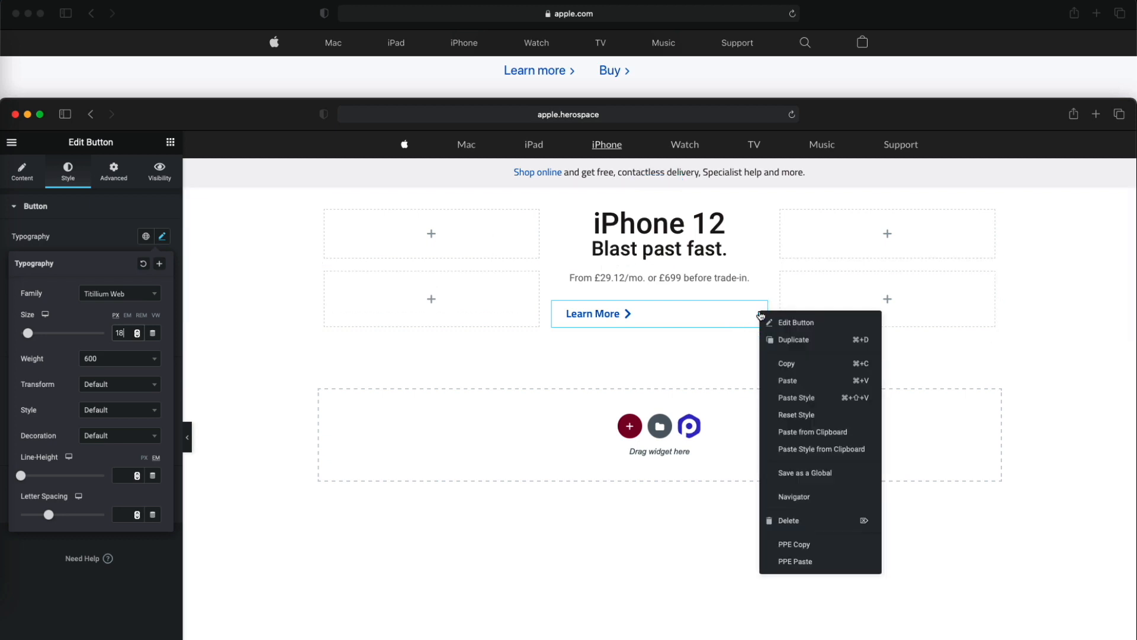
pyautogui.click(776, 340)
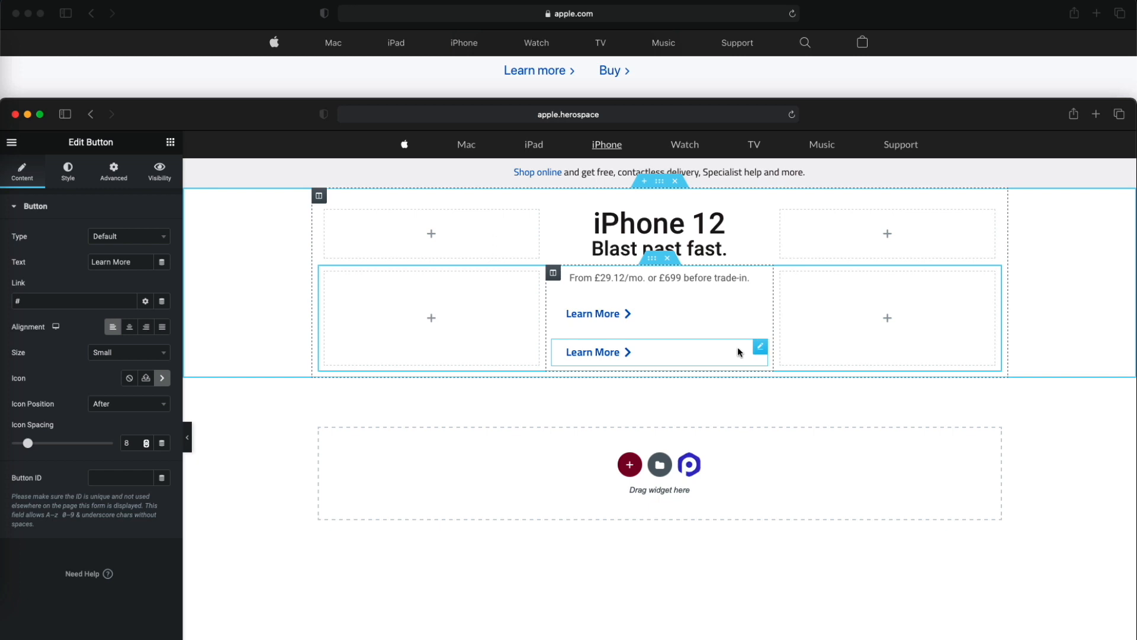
pyautogui.rightClick(758, 349)
pyautogui.click(800, 557)
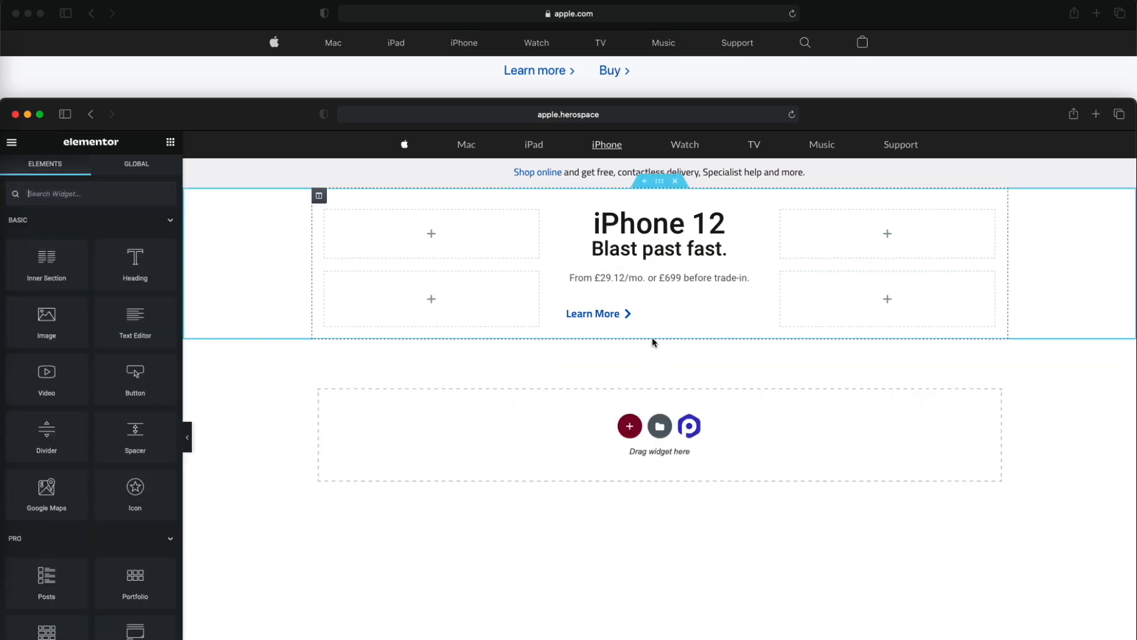
# - Set the Learn More button's width to Inline (auto) and duplicate it beside the original
pyautogui.click(761, 309)
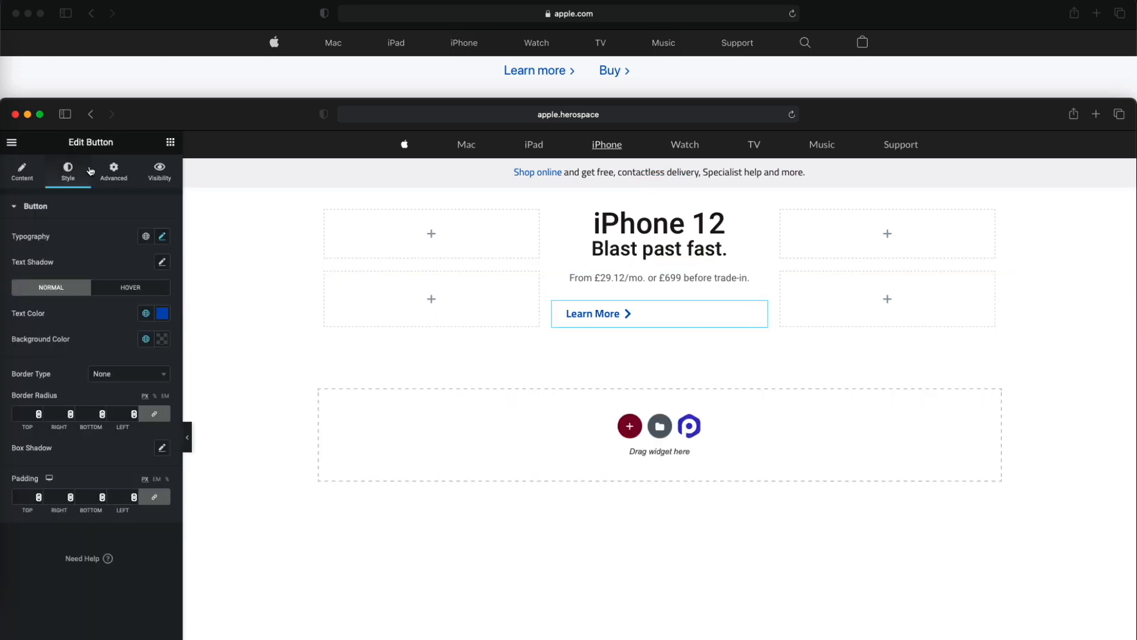
pyautogui.click(110, 171)
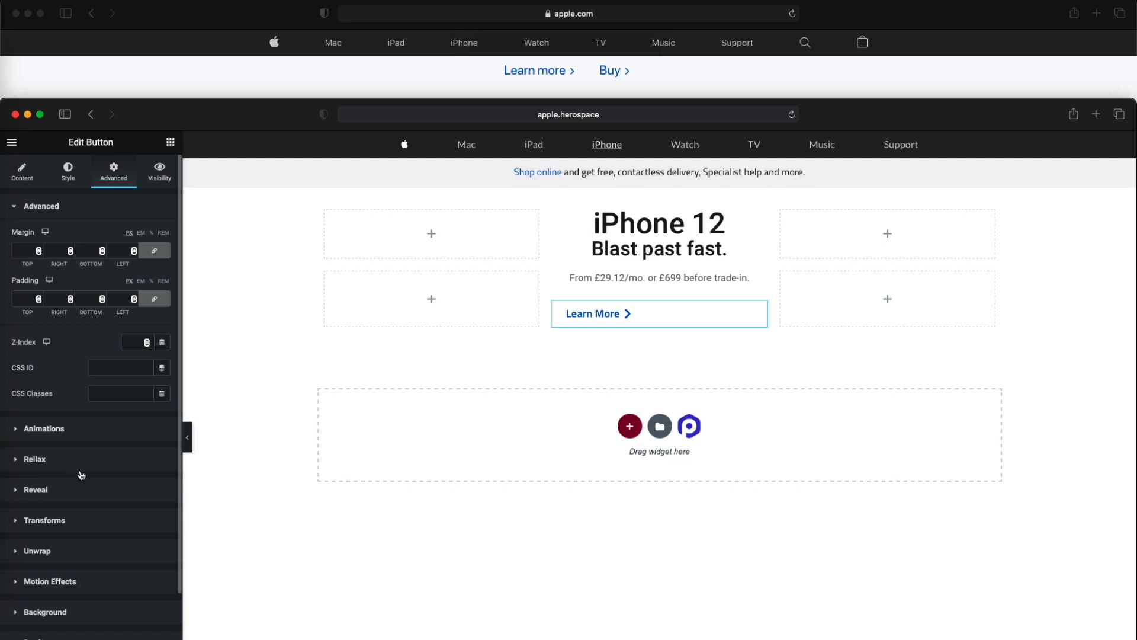
pyautogui.scroll(-5, 68, 504)
pyautogui.click(67, 562)
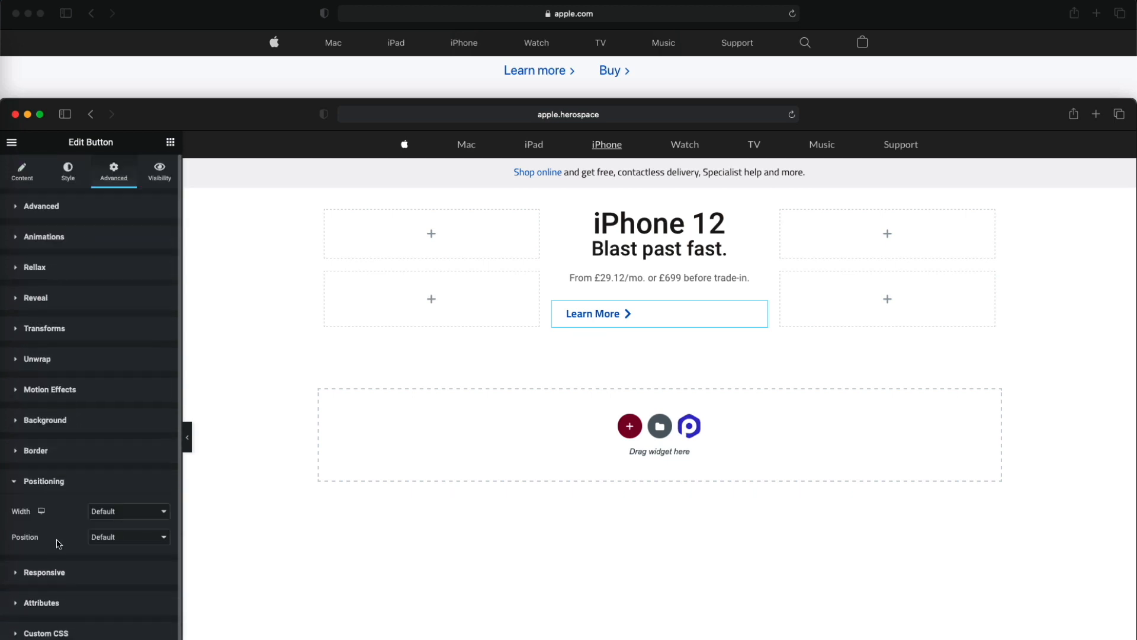
pyautogui.click(126, 510)
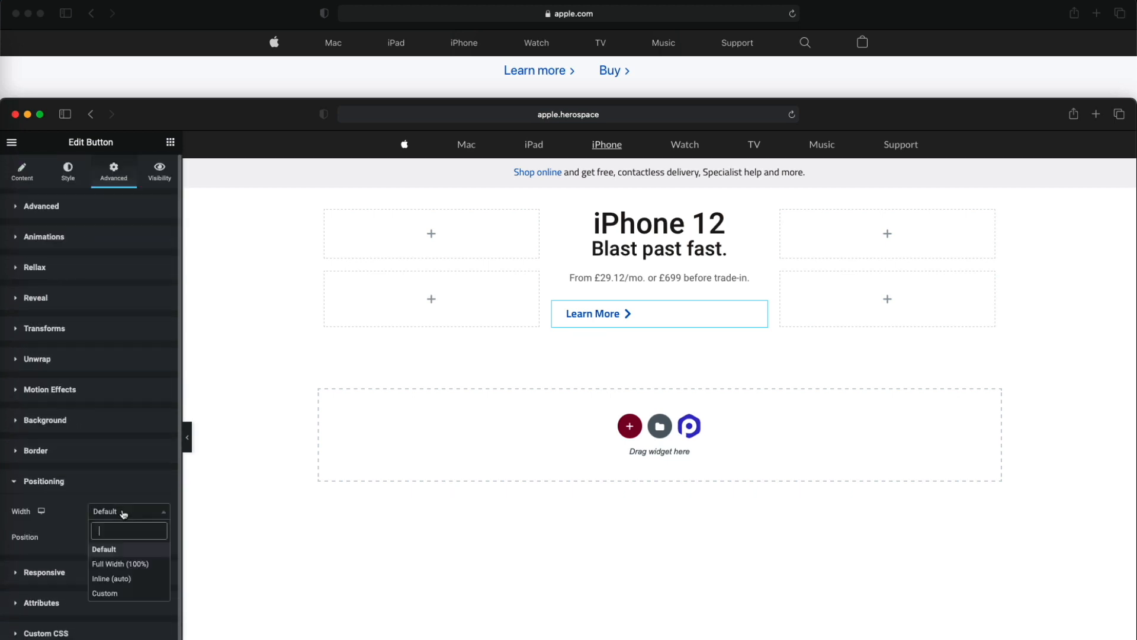
pyautogui.click(121, 580)
pyautogui.rightClick(640, 314)
pyautogui.click(675, 336)
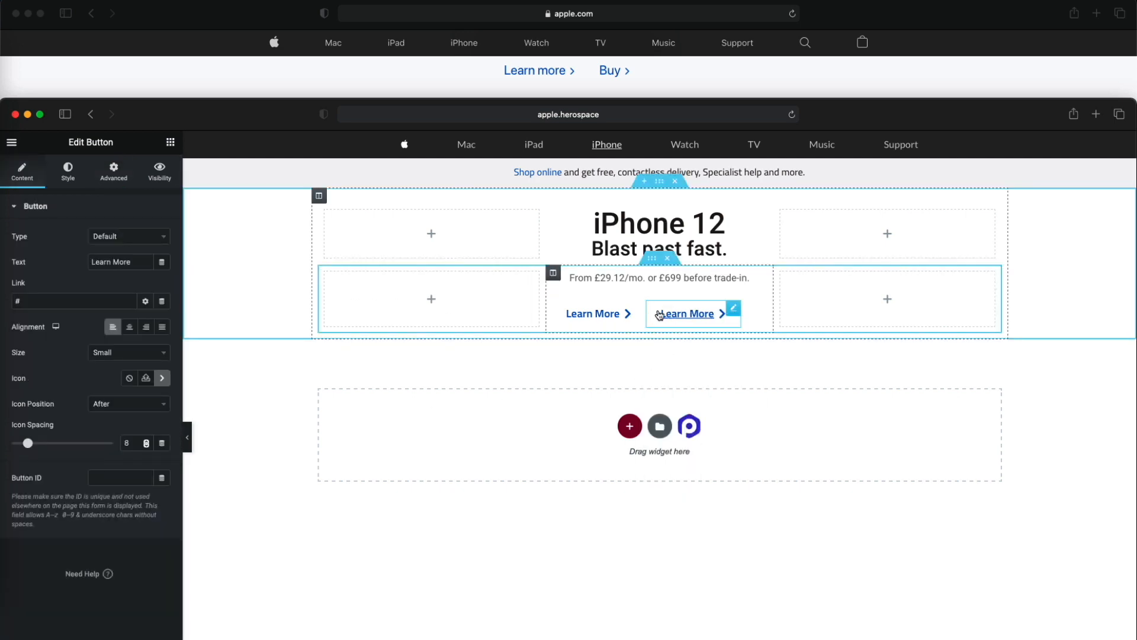
# - Set the column holding the price text and link buttons to Space Around horizontally and Middle vertically
pyautogui.click(553, 273)
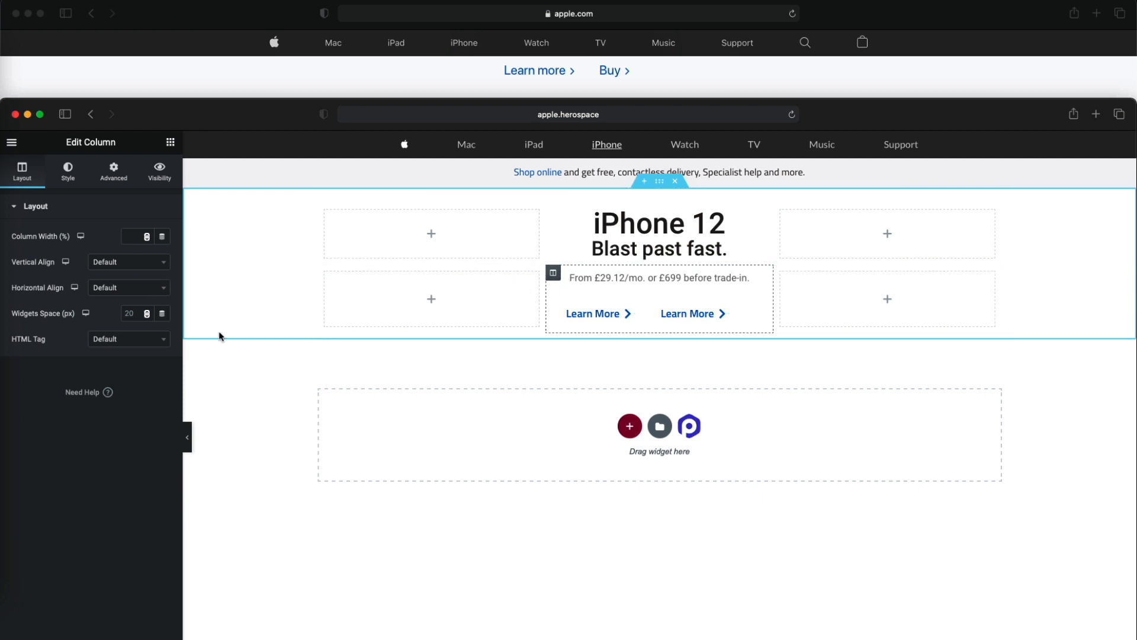
pyautogui.click(115, 288)
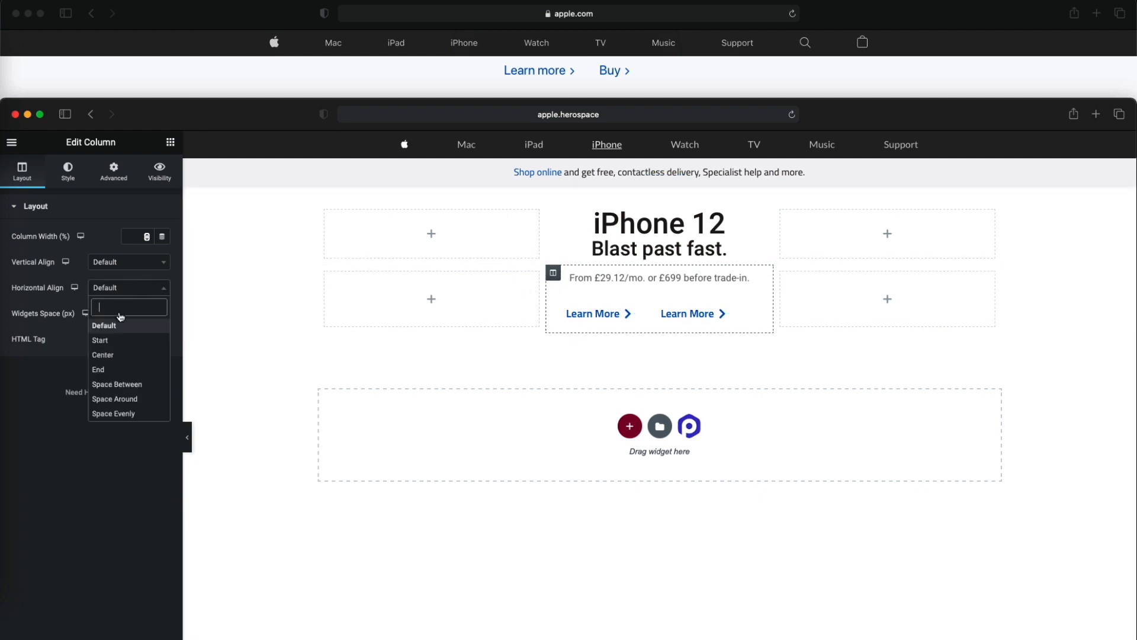
pyautogui.click(115, 399)
pyautogui.click(145, 261)
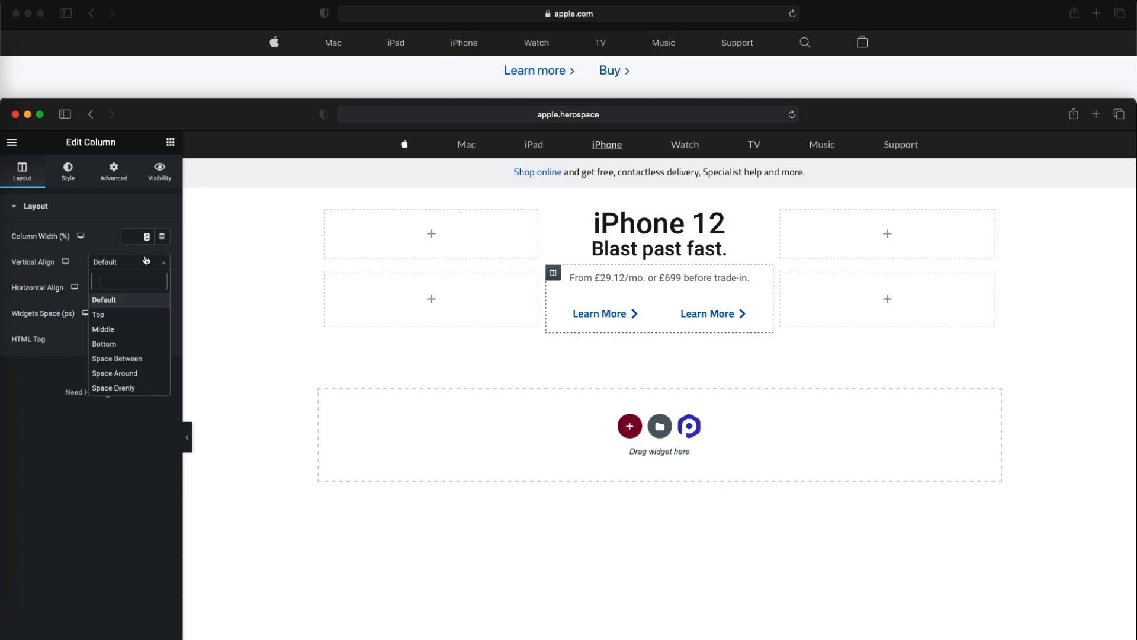
pyautogui.click(123, 336)
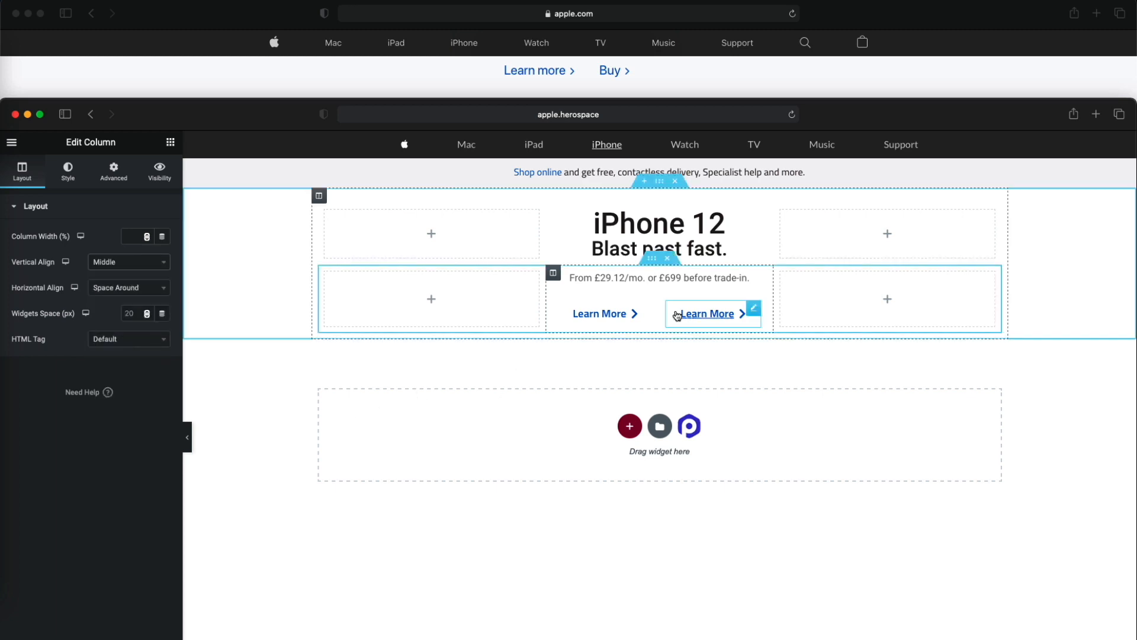
# - Set the widgets space of the column with the price text and link buttons to 0 px
pyautogui.moveTo(286, 101); pyautogui.dragTo(289, 155)
pyautogui.scroll(2, 290, 122)
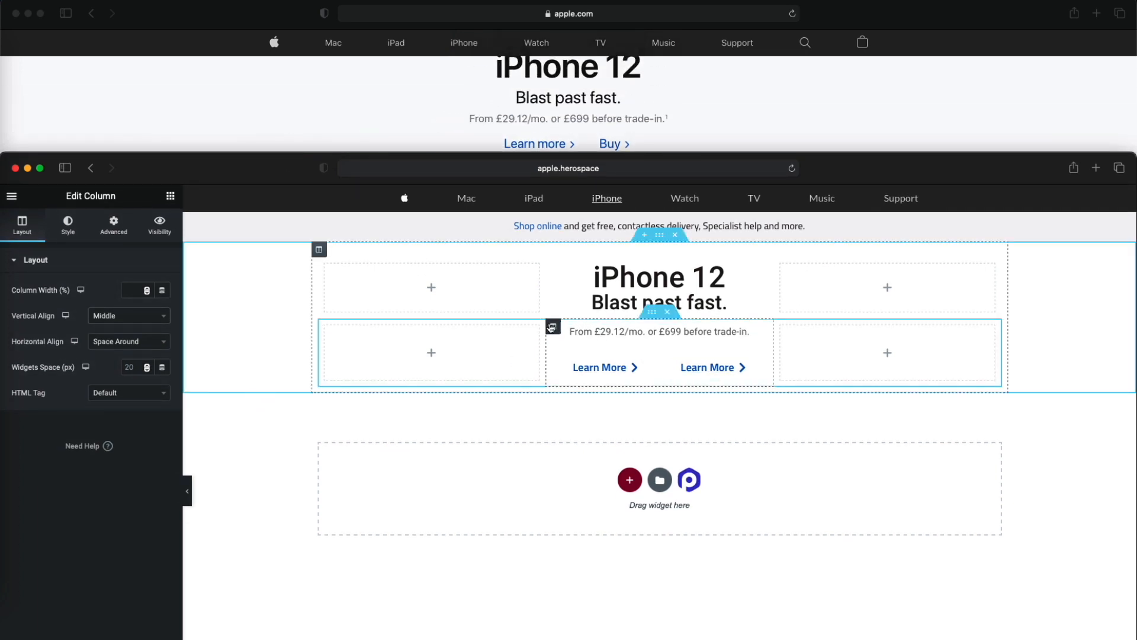
pyautogui.click(129, 367)
pyautogui.write('0')
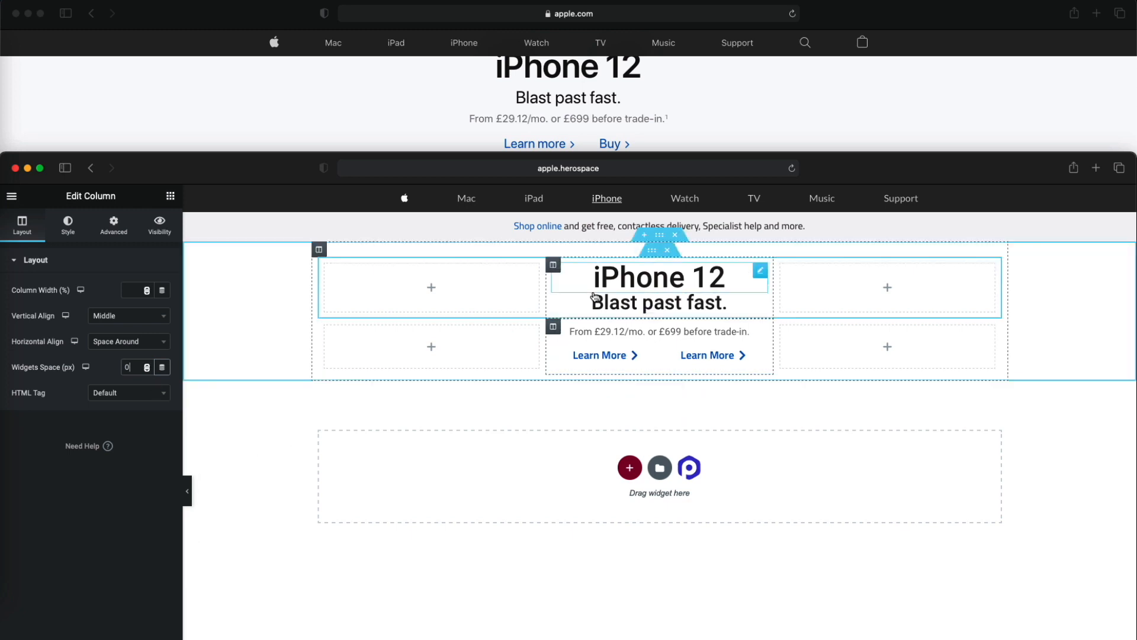
# - Set the iPhone 12 section's height to Min Height and its column position to Top
pyautogui.click(666, 238)
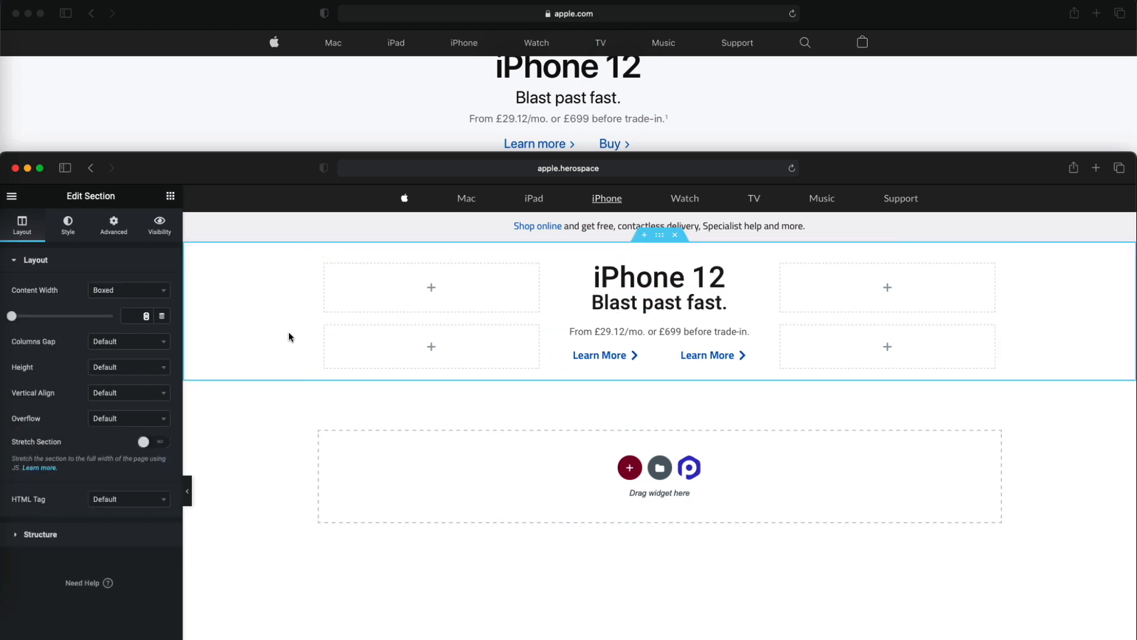
pyautogui.moveTo(280, 171); pyautogui.dragTo(261, 416)
pyautogui.scroll(-3, 557, 290)
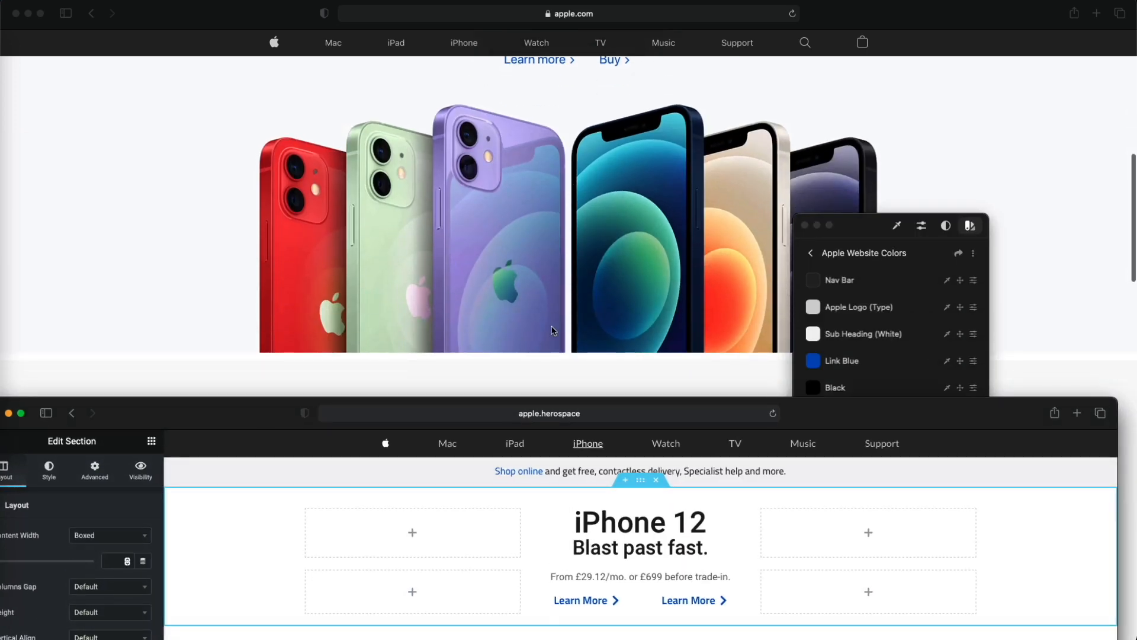
pyautogui.moveTo(268, 412); pyautogui.dragTo(287, 105)
pyautogui.click(132, 305)
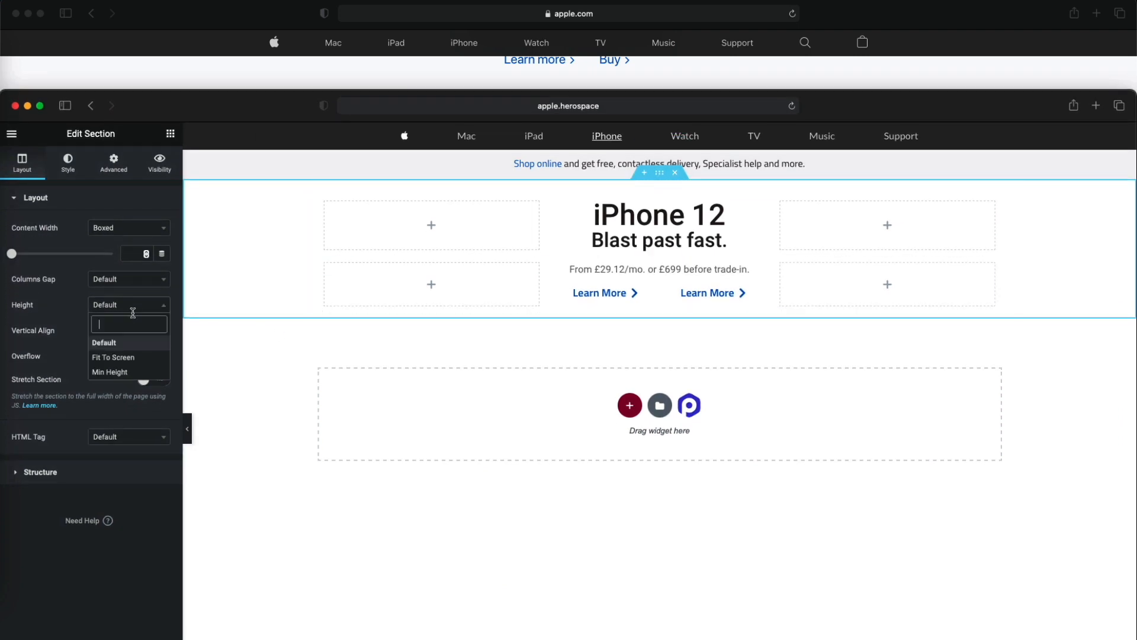
pyautogui.click(126, 372)
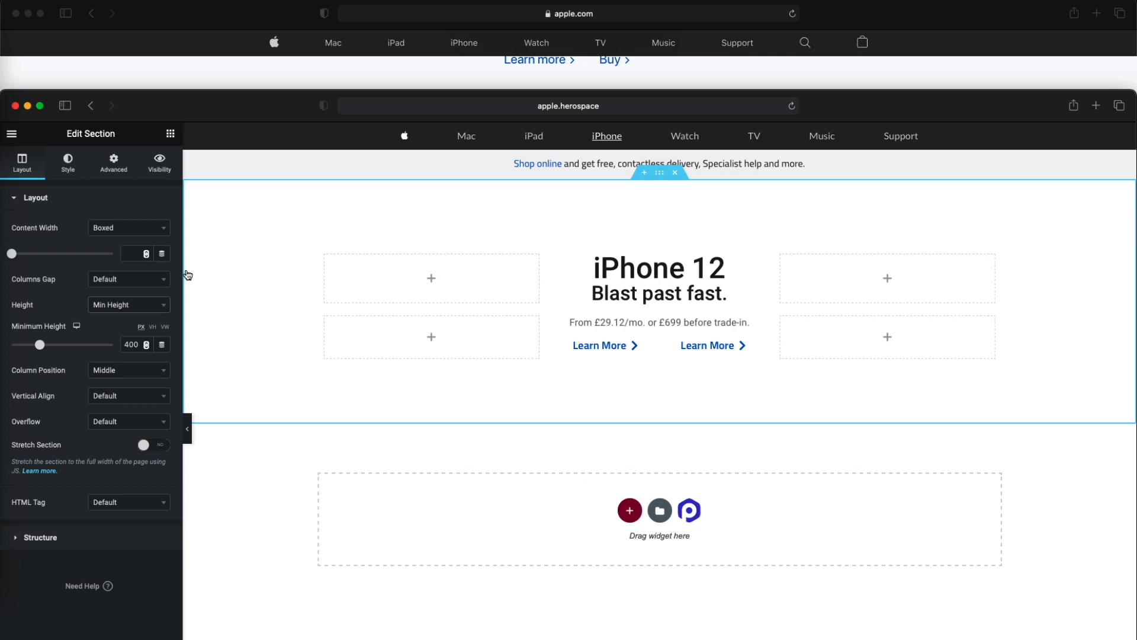
pyautogui.click(128, 372)
pyautogui.click(125, 422)
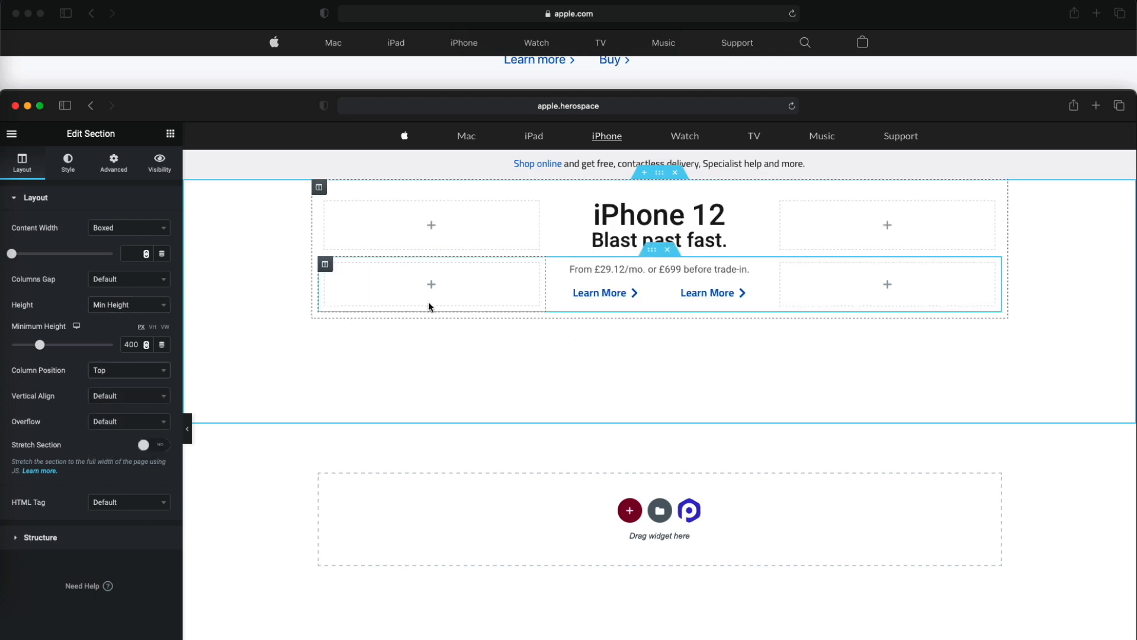
# - Give the iPhone 12 section a classic background and upload the files from the Apple folder to the media library
pyautogui.click(77, 176)
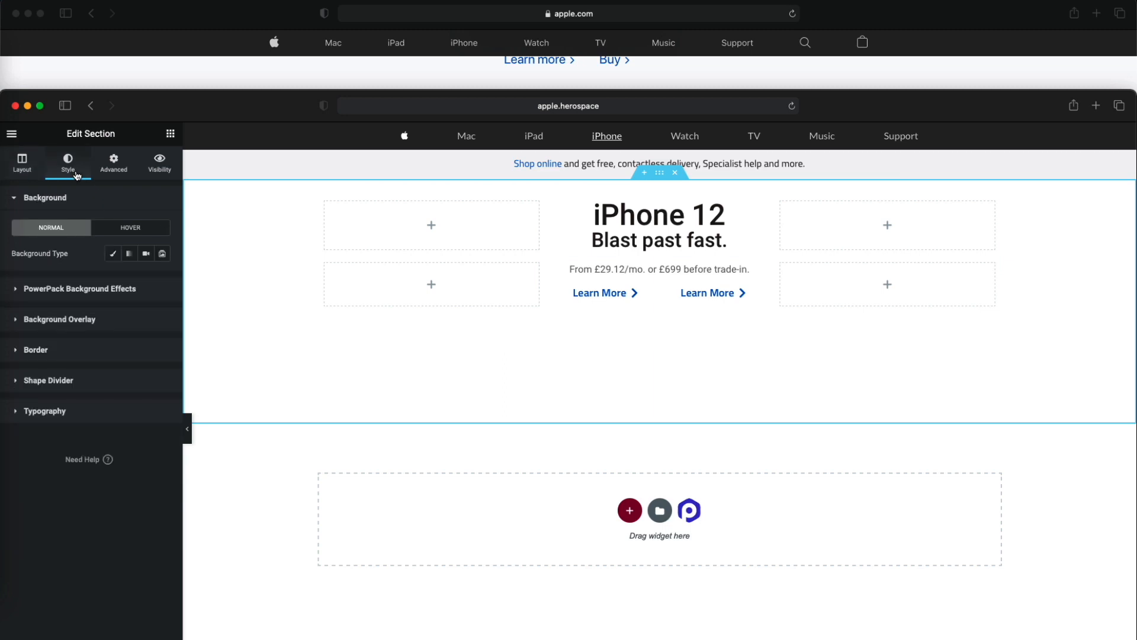
pyautogui.click(112, 254)
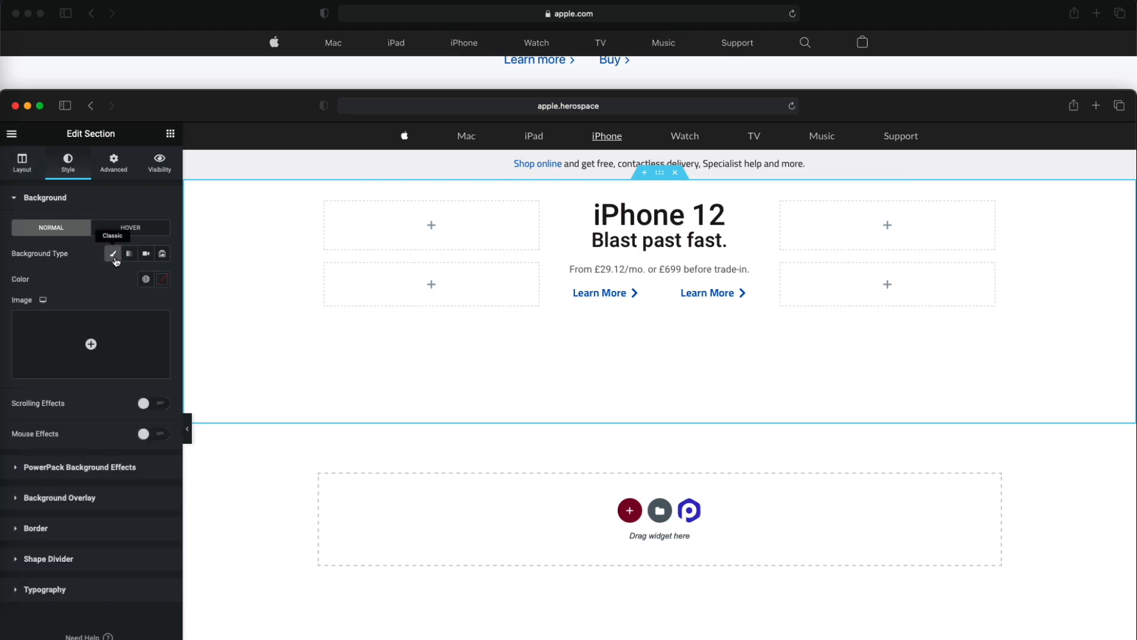
pyautogui.click(117, 342)
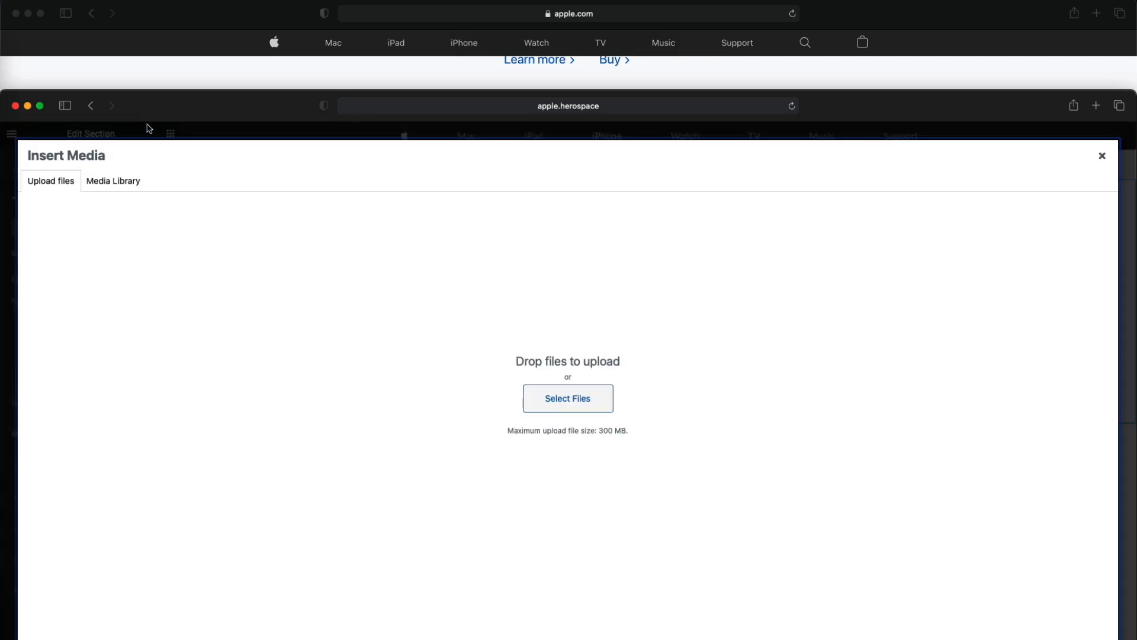
pyautogui.hotkey('ctrl', 'Up')
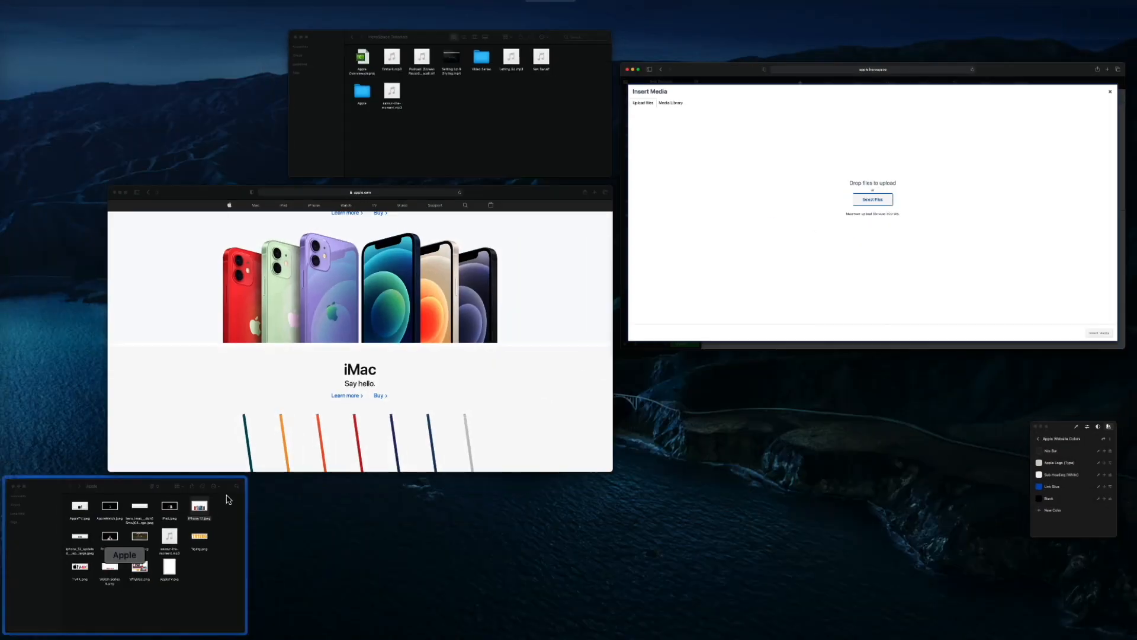
pyautogui.click(228, 501)
pyautogui.moveTo(505, 532); pyautogui.dragTo(899, 363)
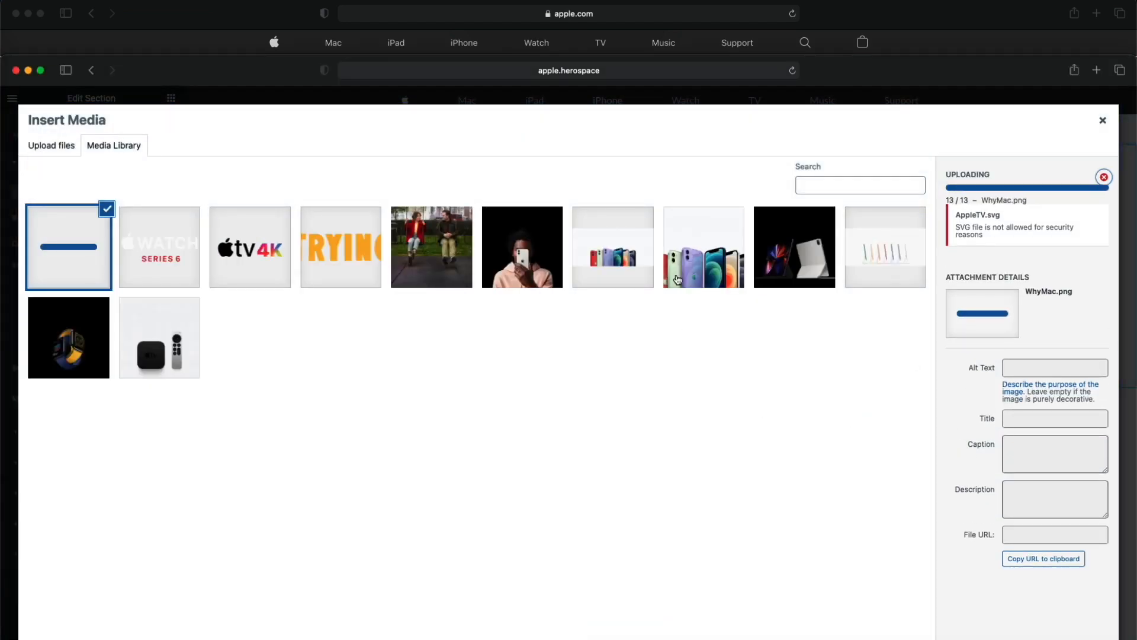
# - Insert iPhone-12.jpeg as the section's background image and set its position to Center Center
pyautogui.click(719, 277)
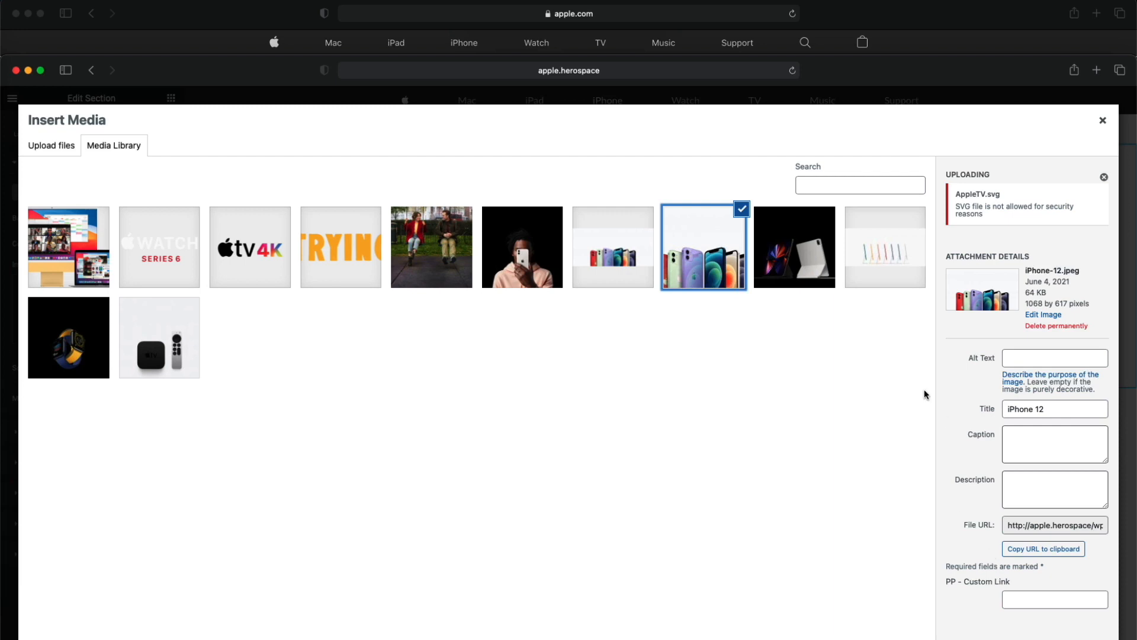
pyautogui.click(1103, 178)
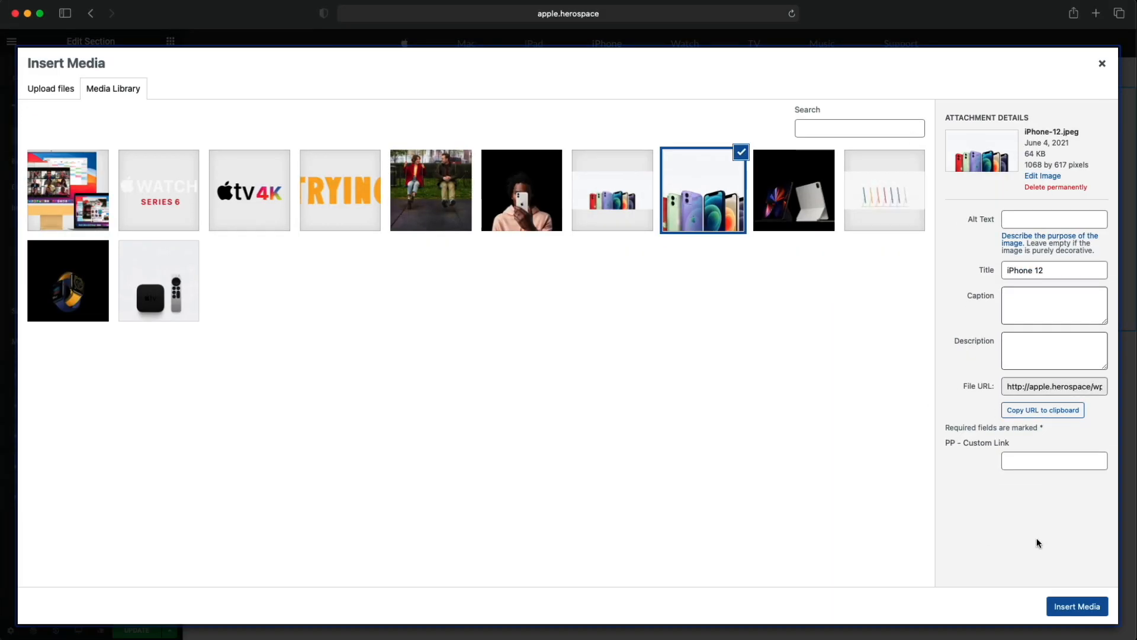
pyautogui.click(1077, 606)
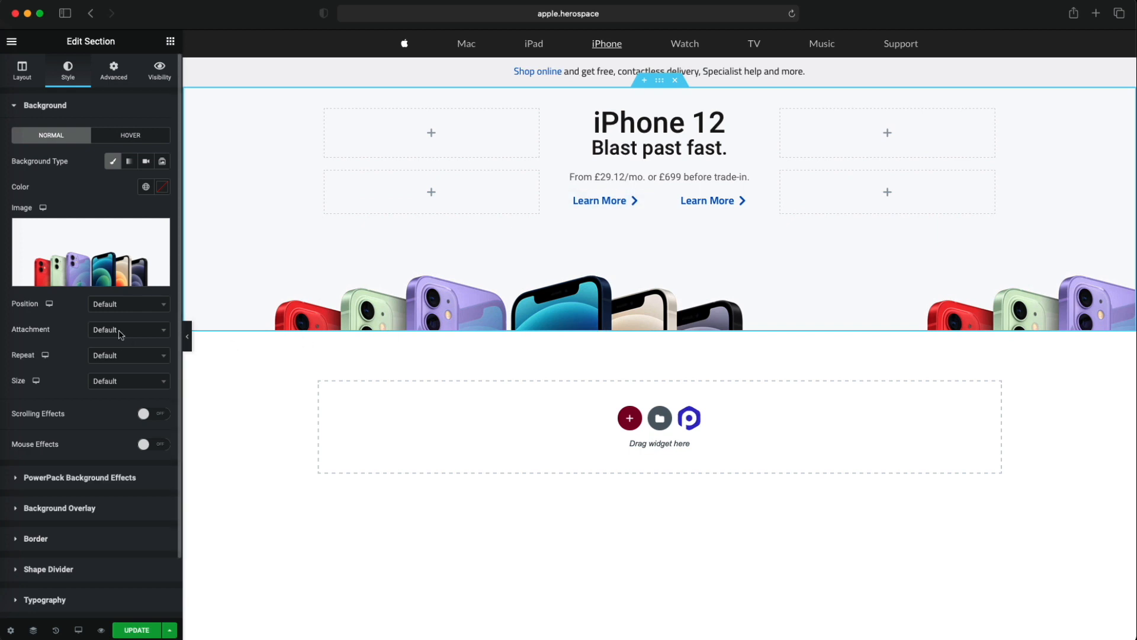
pyautogui.click(126, 305)
pyautogui.click(131, 354)
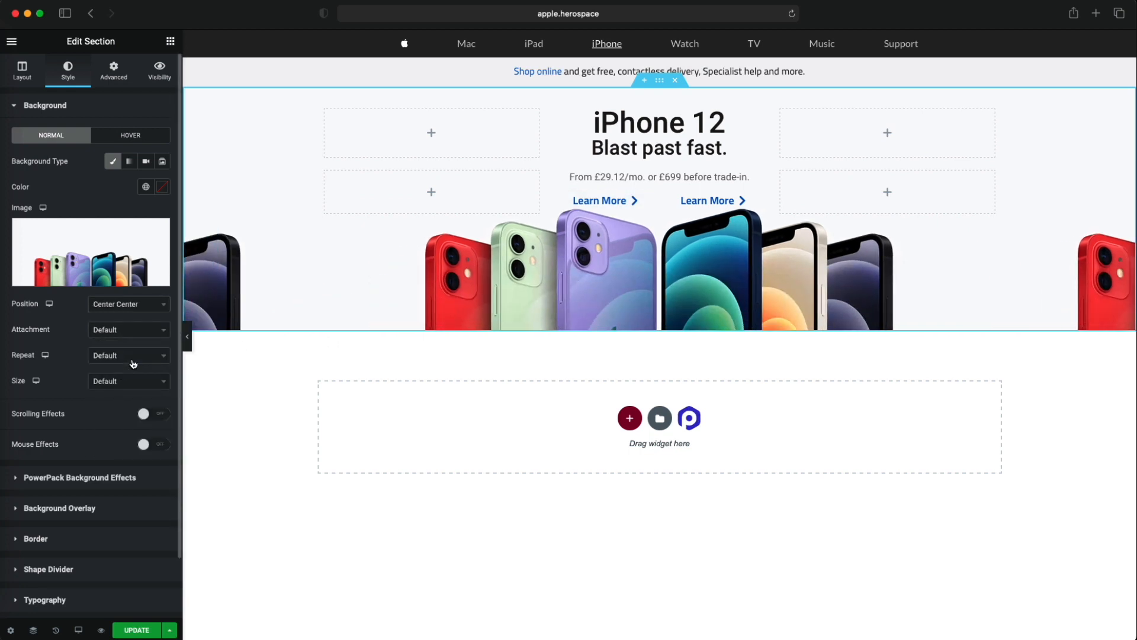
# - Try the Auto, Cover and Contain sizes on the section's background image
pyautogui.click(133, 380)
pyautogui.click(126, 431)
pyautogui.click(117, 373)
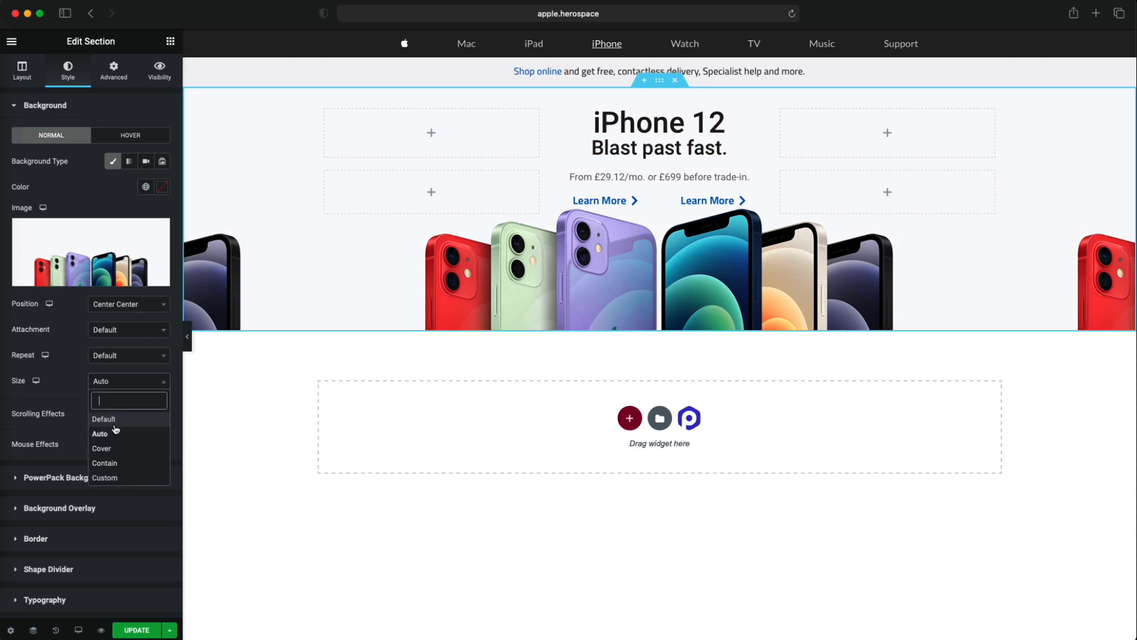
pyautogui.click(116, 449)
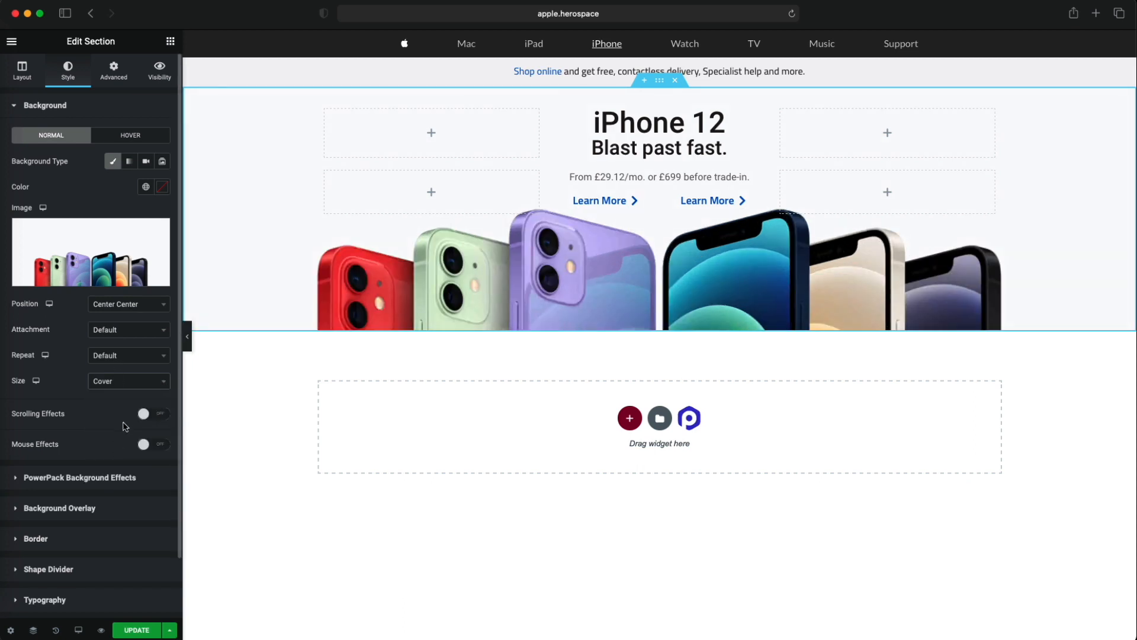
pyautogui.click(126, 381)
pyautogui.click(119, 466)
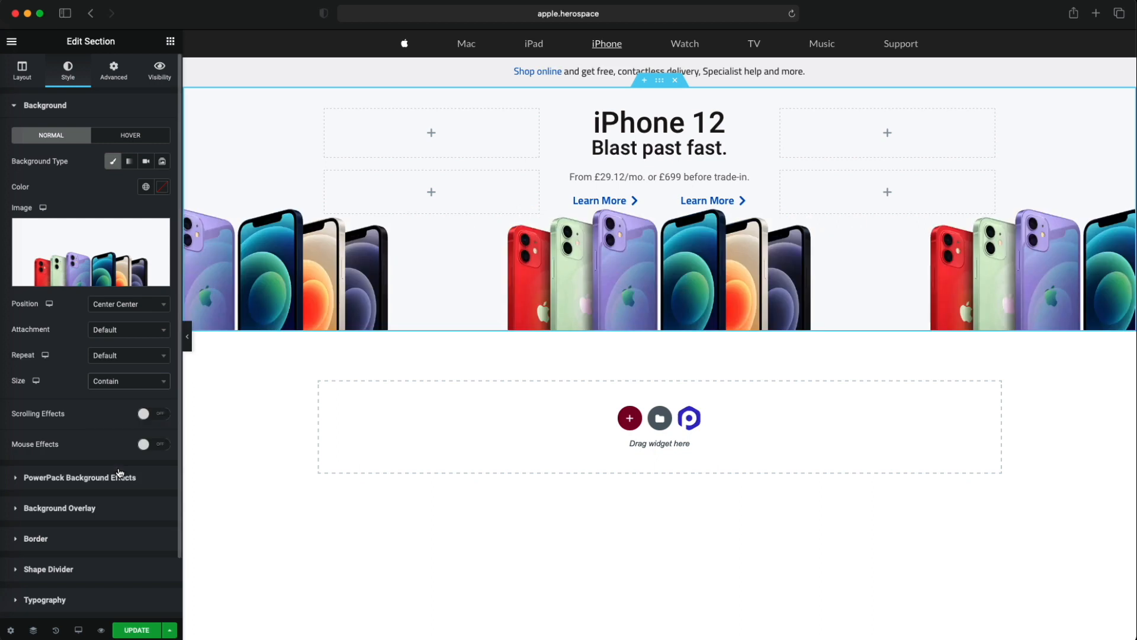
# - Set the background image to a custom size with 75% width and to No-repeat
pyautogui.click(127, 383)
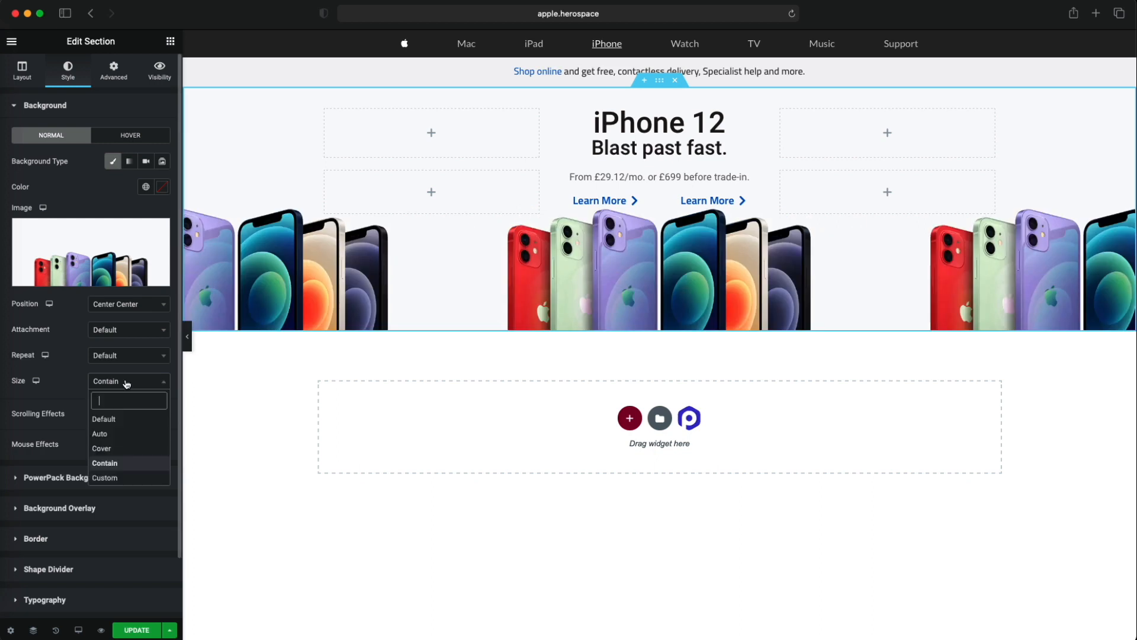
pyautogui.click(122, 478)
pyautogui.moveTo(114, 425); pyautogui.dragTo(89, 428)
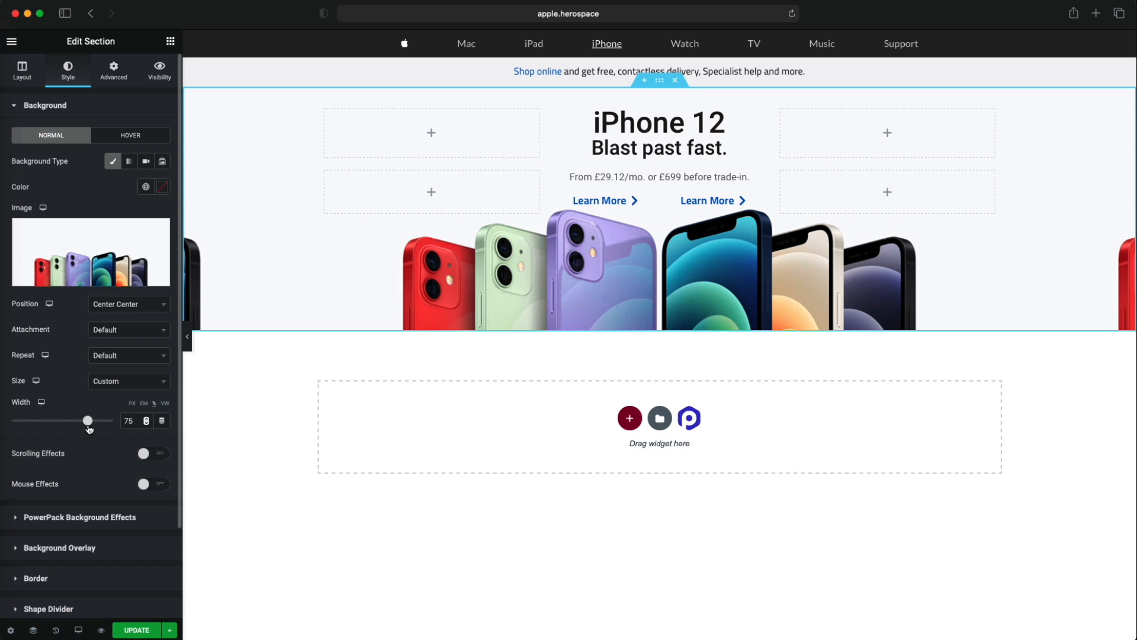
pyautogui.click(127, 358)
pyautogui.click(125, 408)
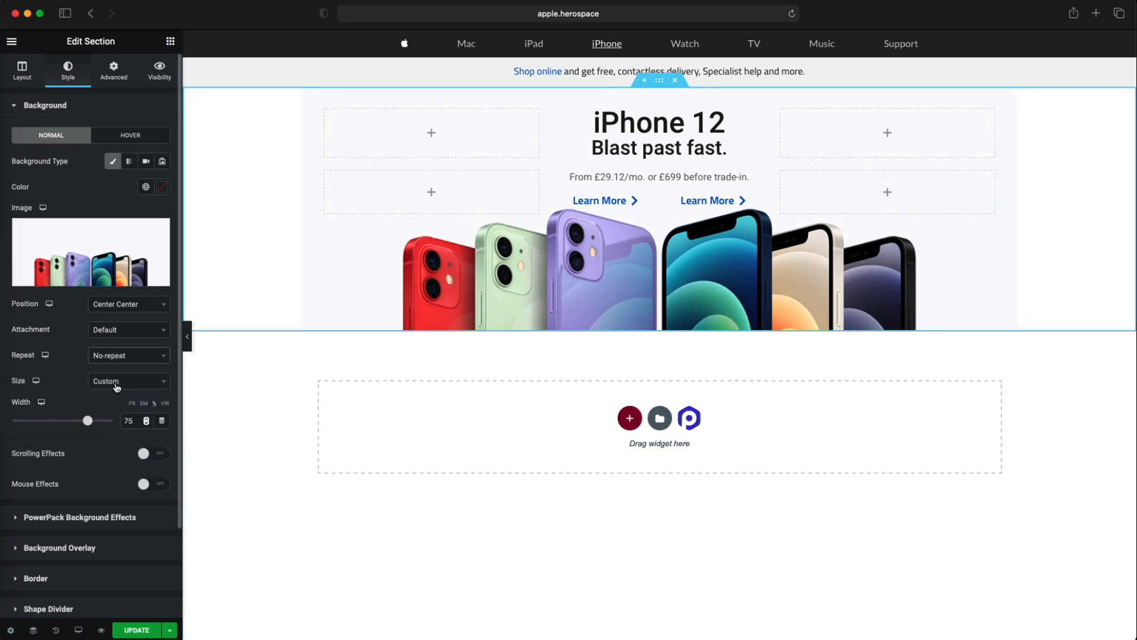
# - Try the Fixed and Scroll attachments on the background image and return the attachment to Default
pyautogui.click(118, 335)
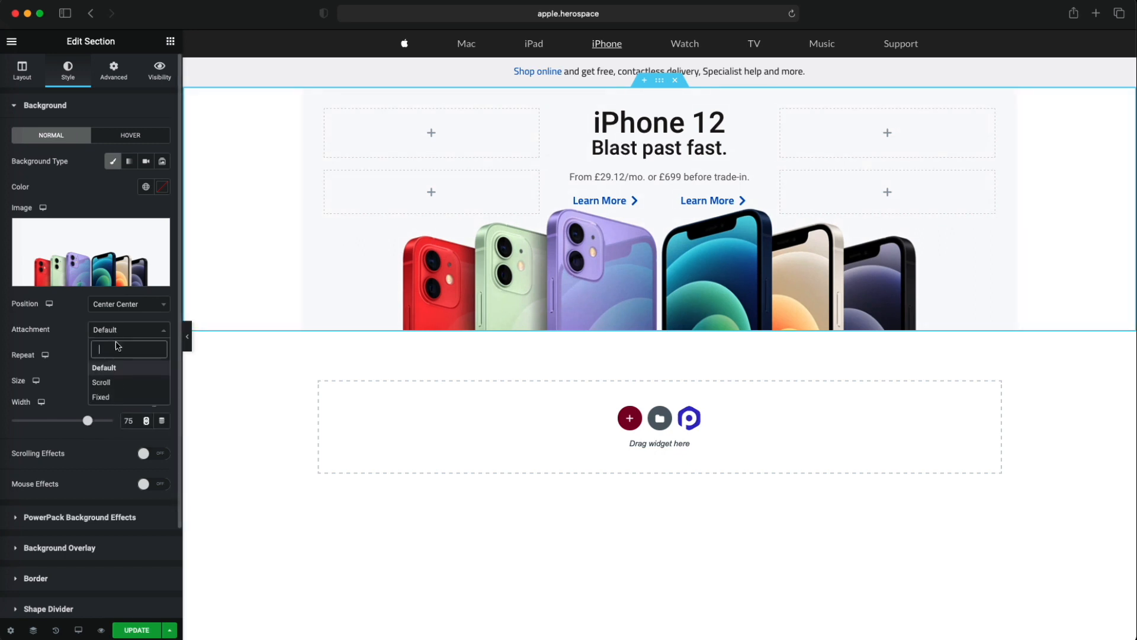
pyautogui.click(116, 394)
pyautogui.click(134, 331)
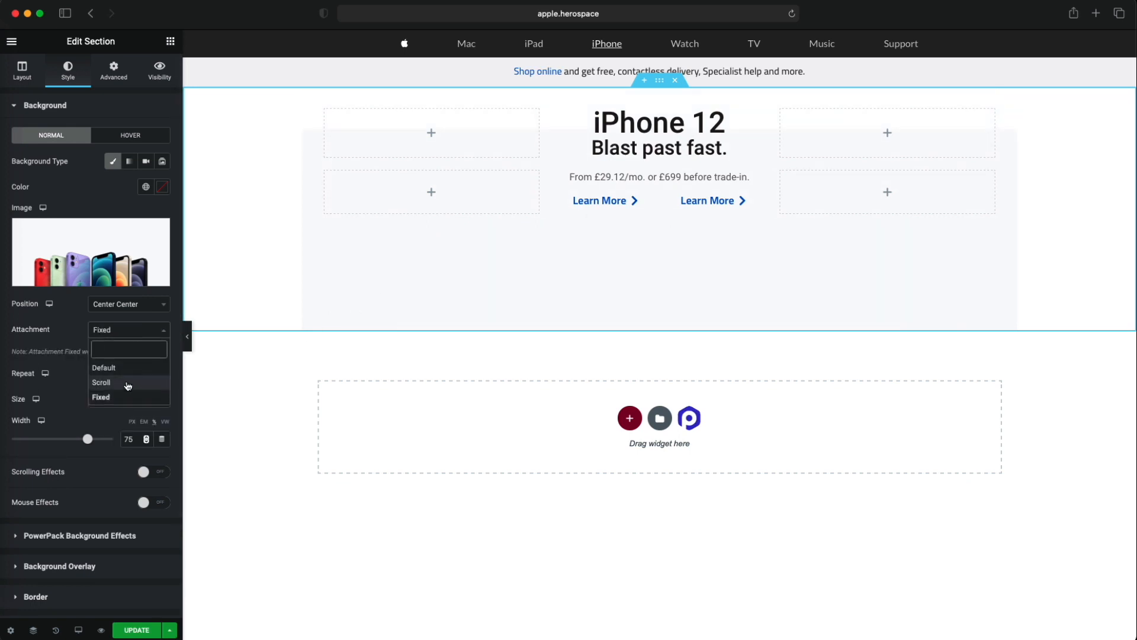
pyautogui.click(132, 380)
pyautogui.click(121, 332)
pyautogui.click(113, 397)
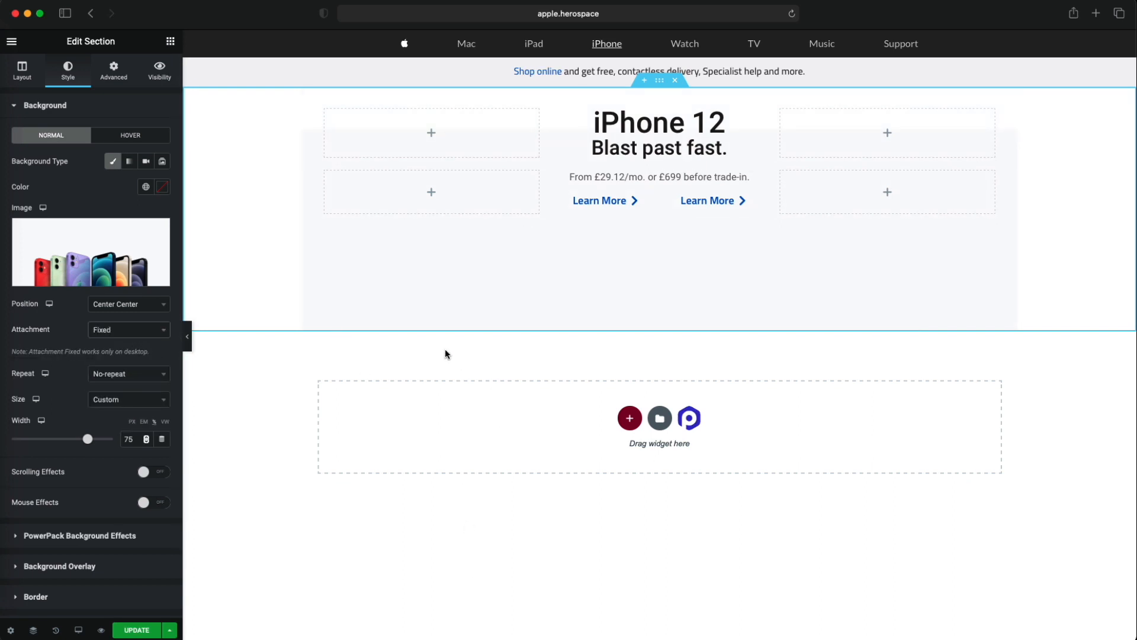
pyautogui.click(121, 329)
pyautogui.click(123, 368)
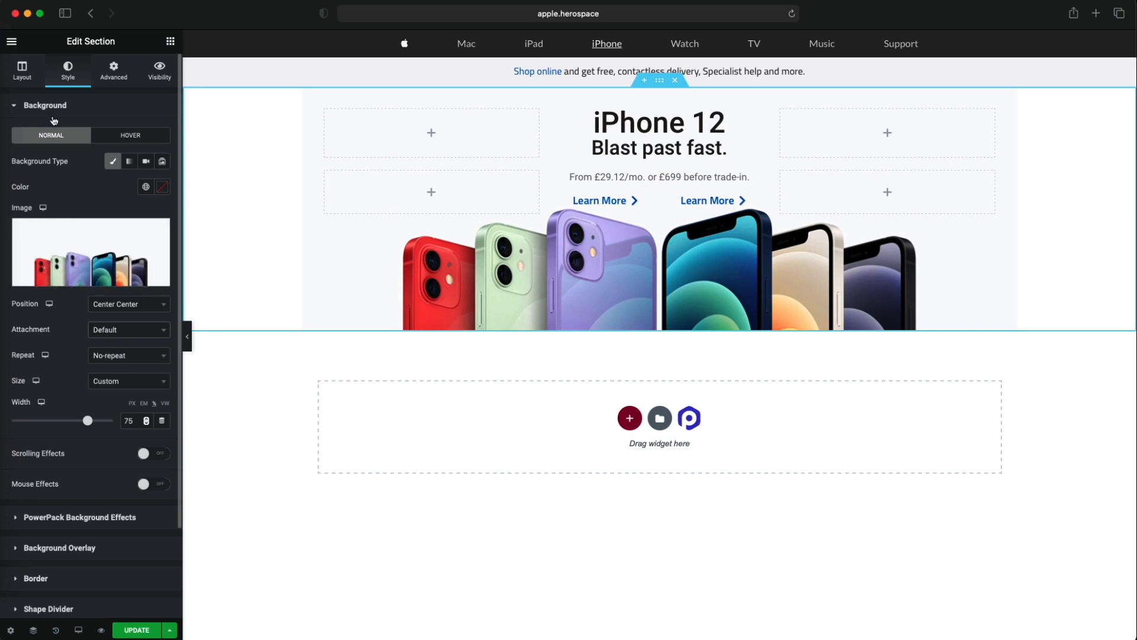
# - Set the section's minimum height to 50 VH and compare it with the iPhone 12 section on apple.com
pyautogui.click(22, 70)
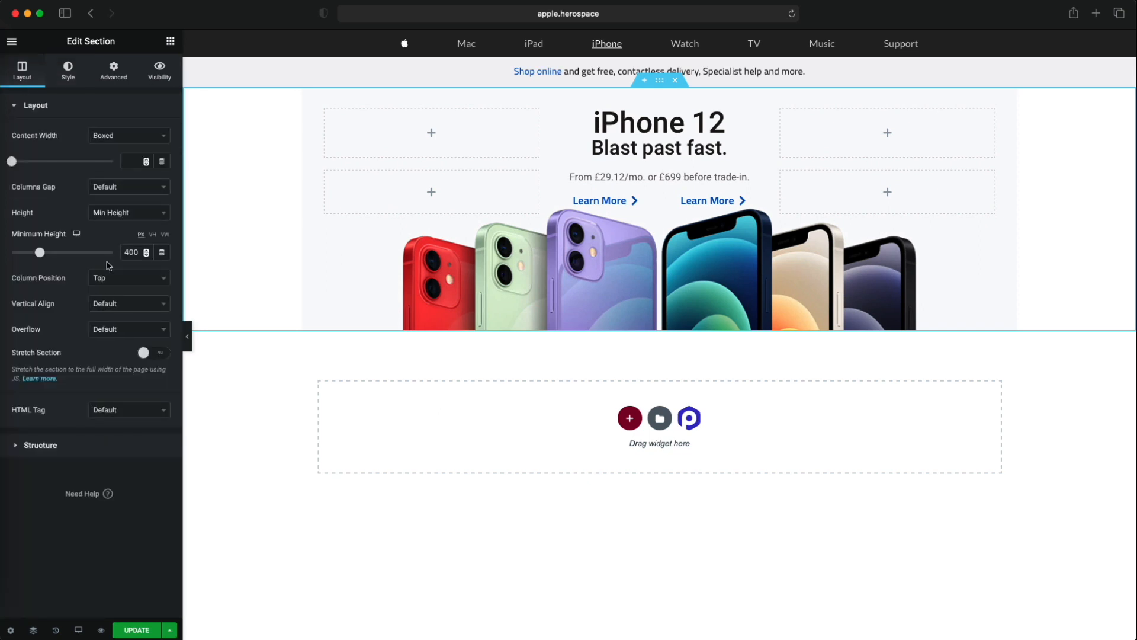
pyautogui.click(153, 235)
pyautogui.moveTo(140, 252); pyautogui.dragTo(109, 256)
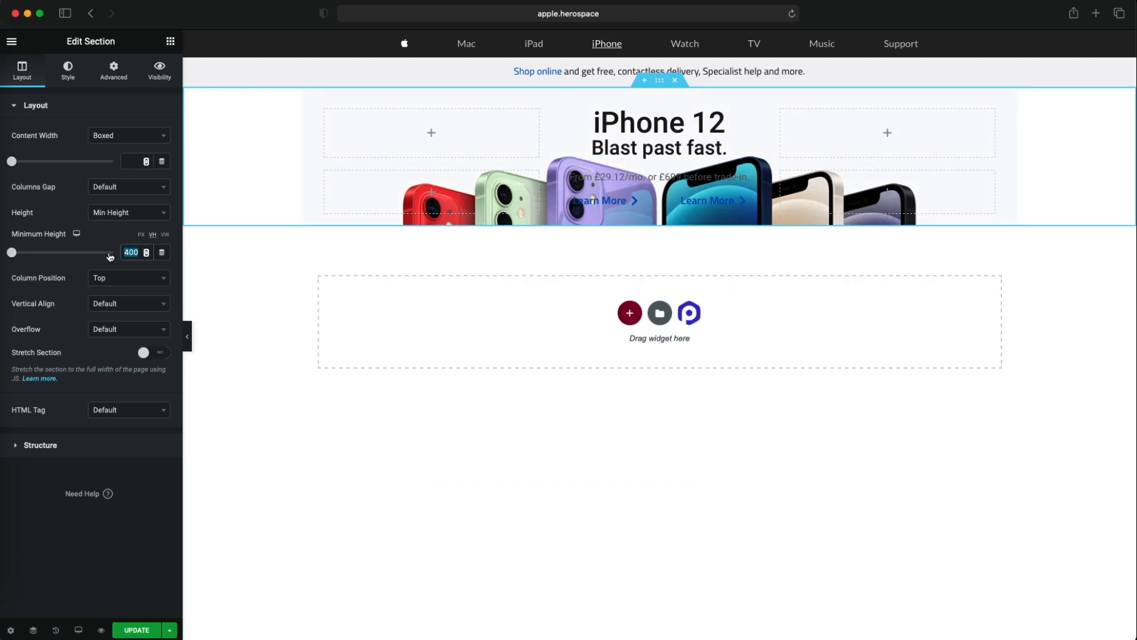
pyautogui.write('60')
pyautogui.press('BackSpace')
pyautogui.press('BackSpace')
pyautogui.write('50')
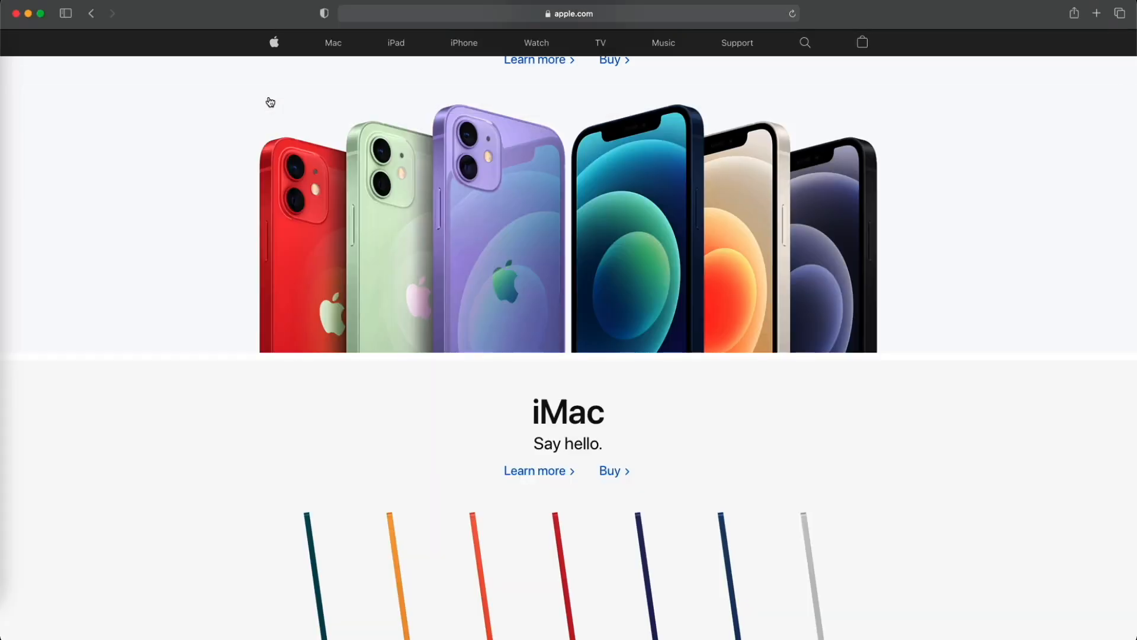
pyautogui.scroll(5, 265, 119)
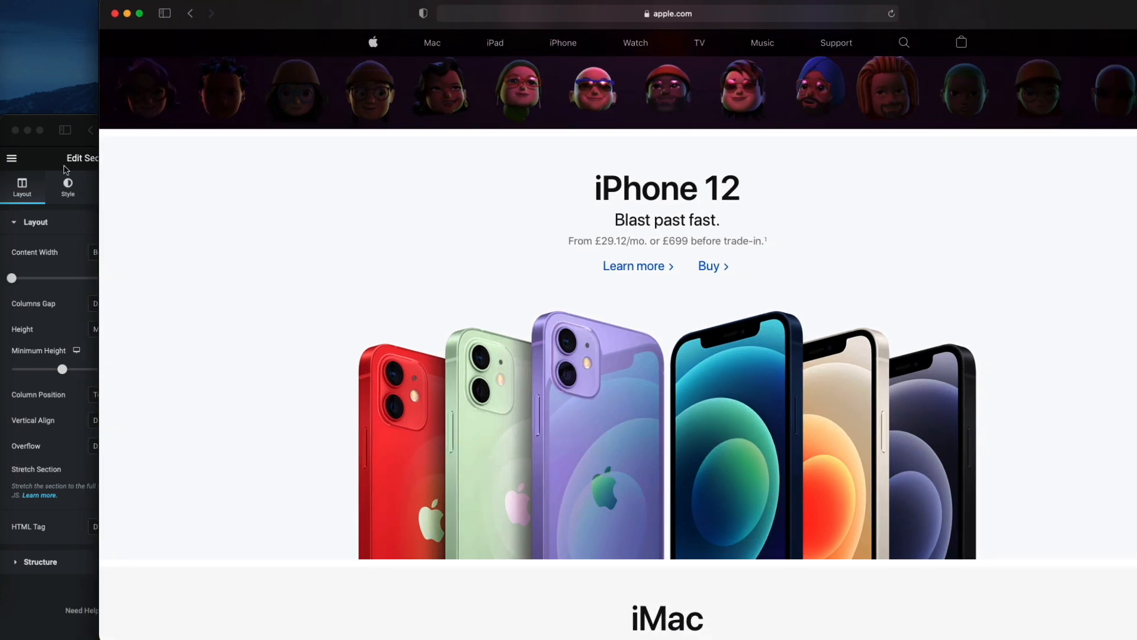
pyautogui.click(52, 147)
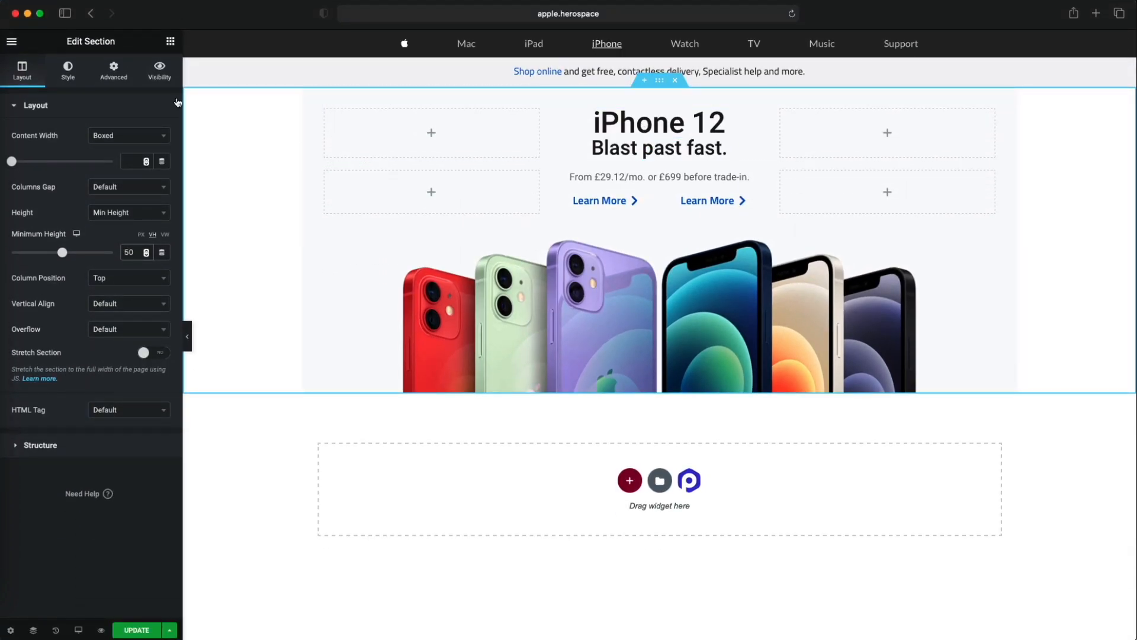
# - Unlink the section's margin and padding values and set its top and bottom padding to 25 px
pyautogui.click(114, 70)
pyautogui.click(154, 149)
pyautogui.click(154, 198)
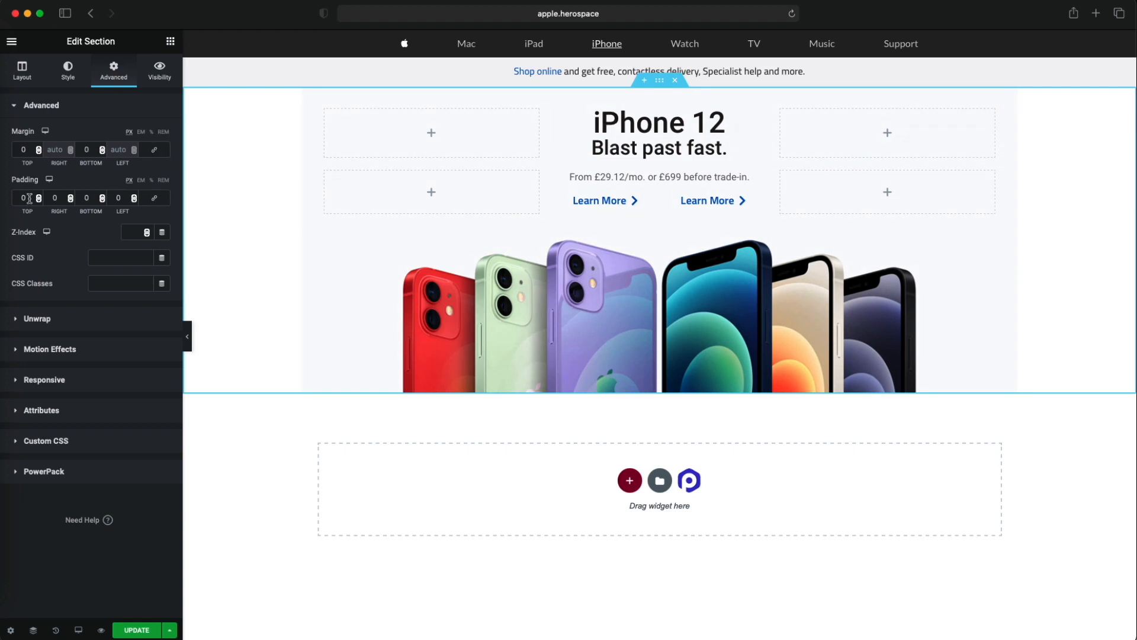
pyautogui.write('25')
pyautogui.click(86, 198)
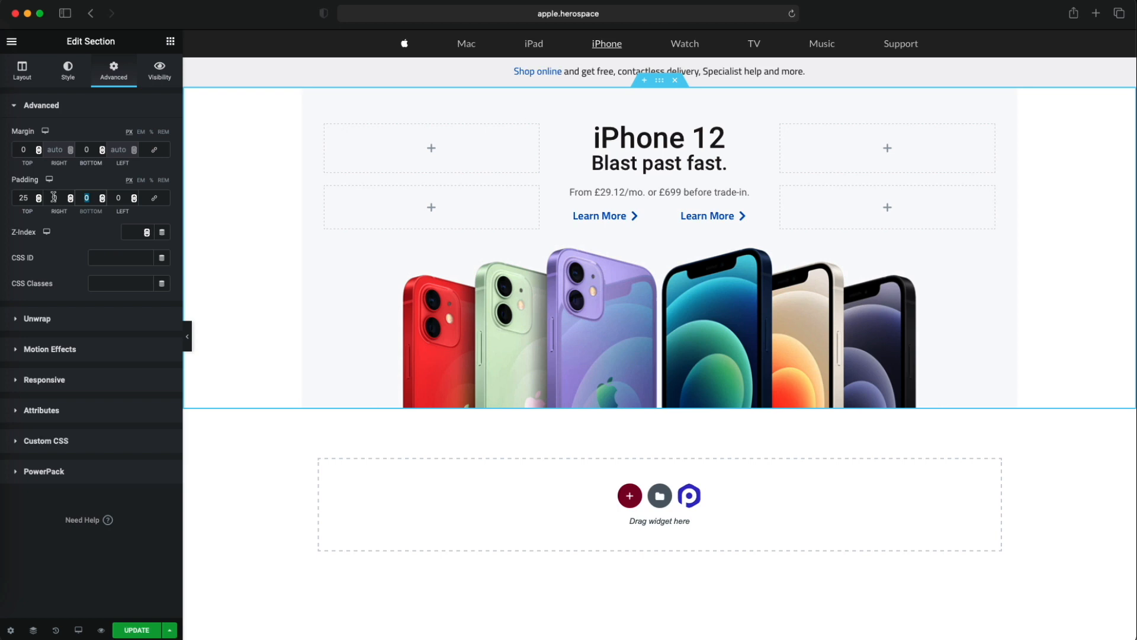
pyautogui.write('25')
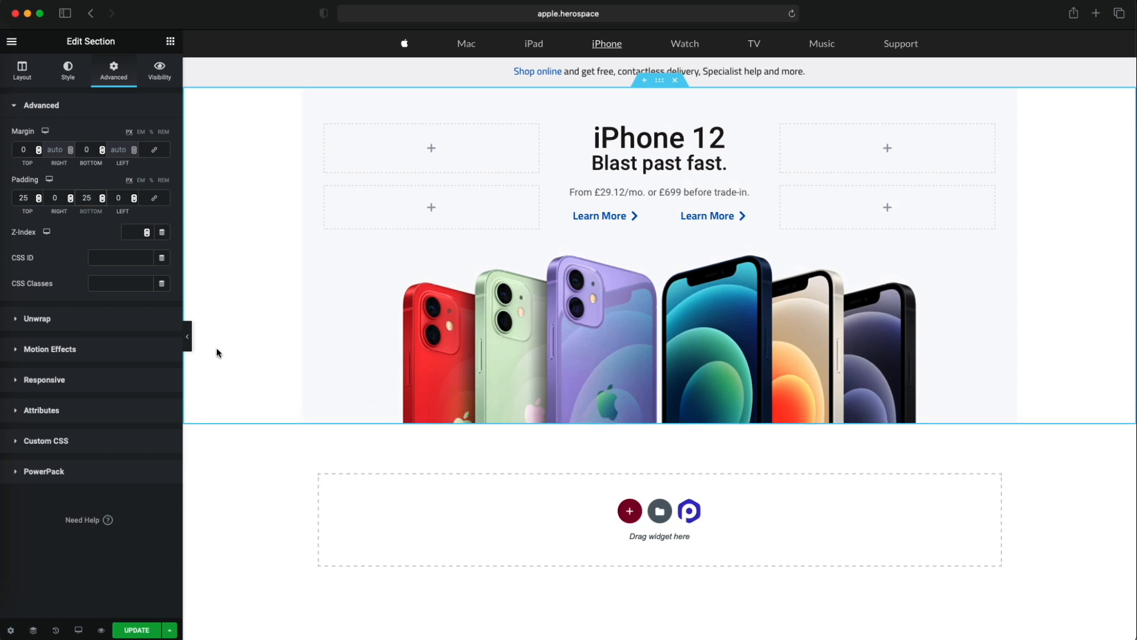
# - Set the section's bottom and top padding to 50 px and collapse the editing panel to preview the section
pyautogui.press('BackSpace')
pyautogui.press('BackSpace')
pyautogui.write('50')
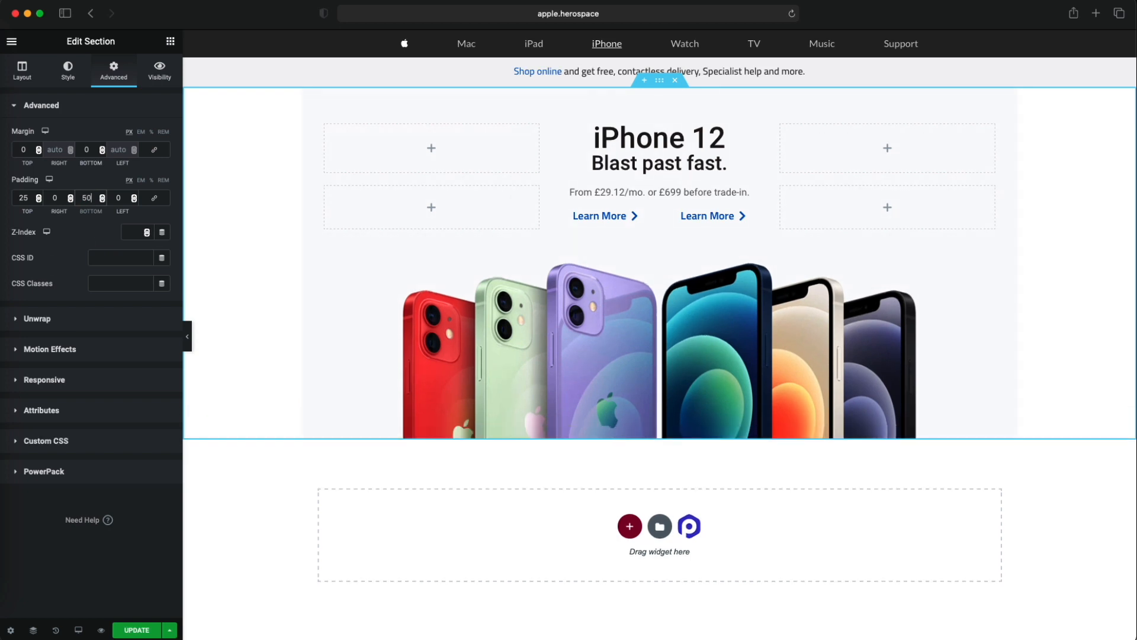
pyautogui.moveTo(28, 199); pyautogui.dragTo(2, 202)
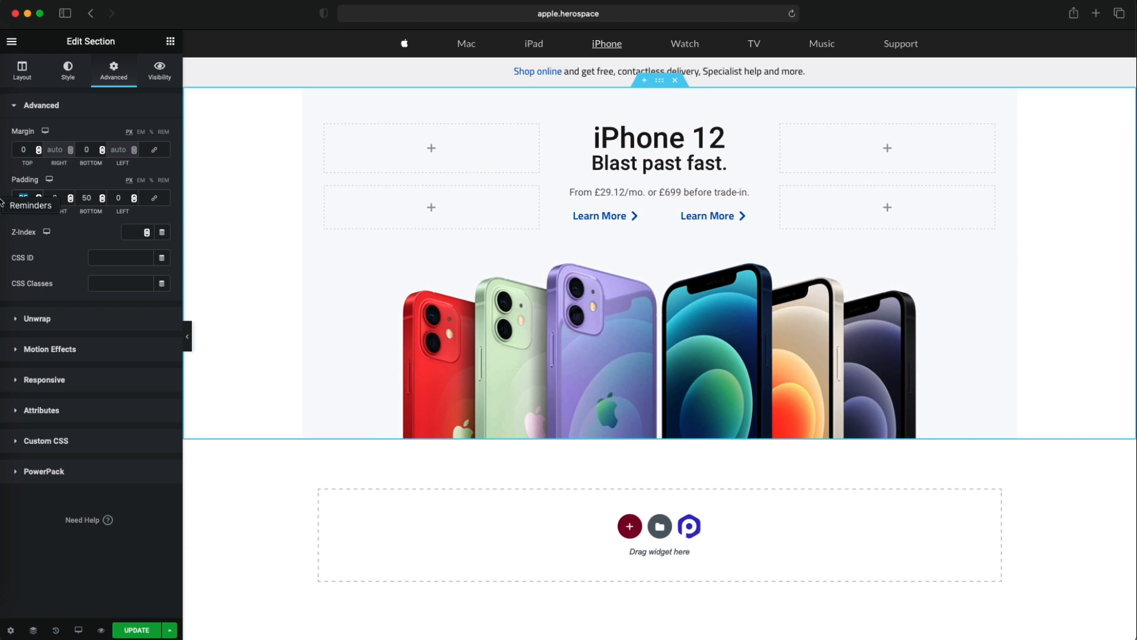
pyautogui.write('50')
pyautogui.click(187, 336)
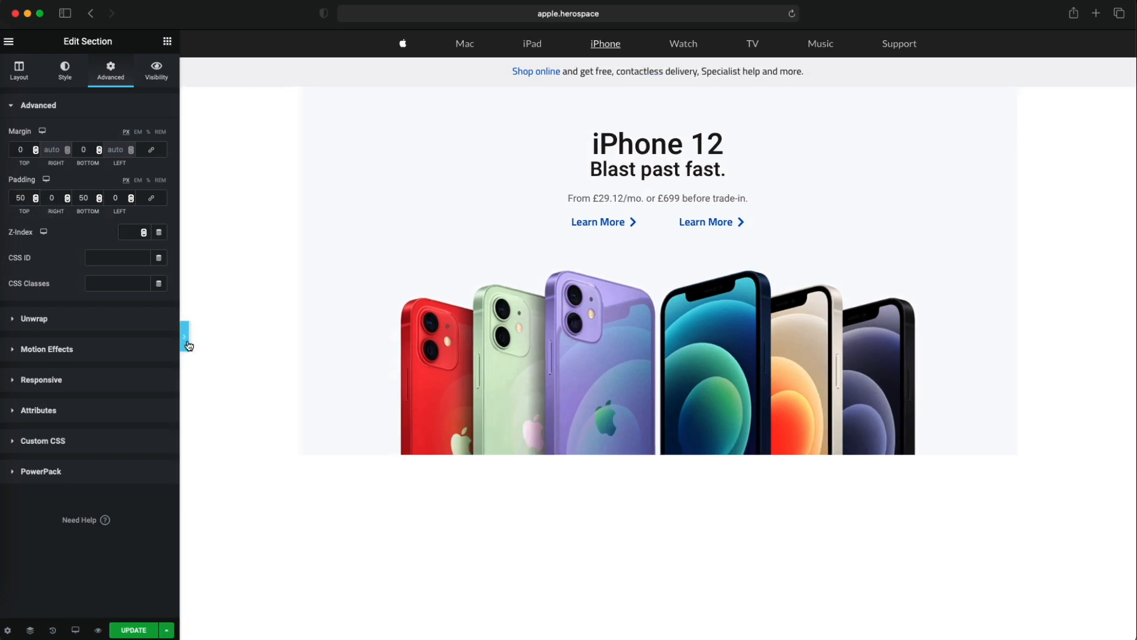
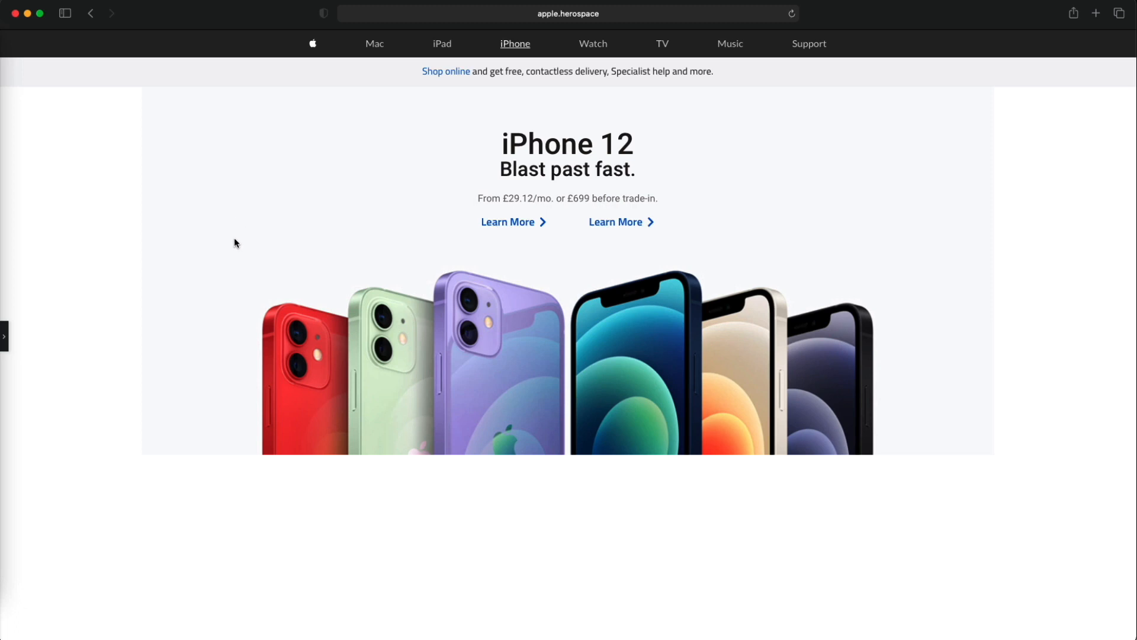
# - Open the color picker for the iPhone 12 section's background, try the dark red #804D4D and clear it
pyautogui.click(4, 336)
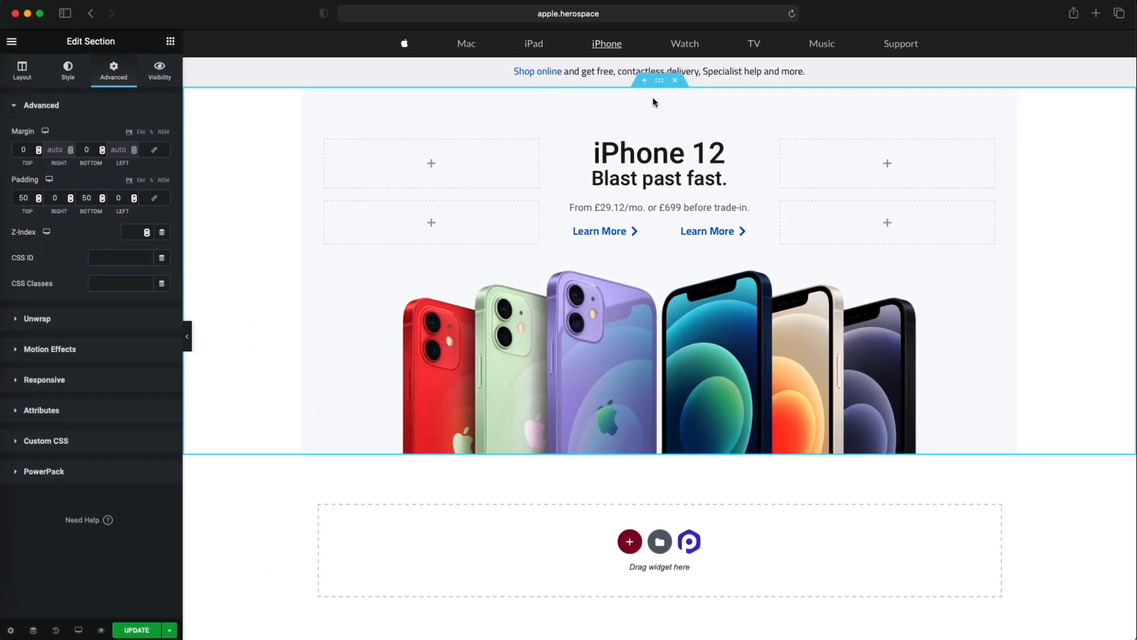
pyautogui.click(68, 71)
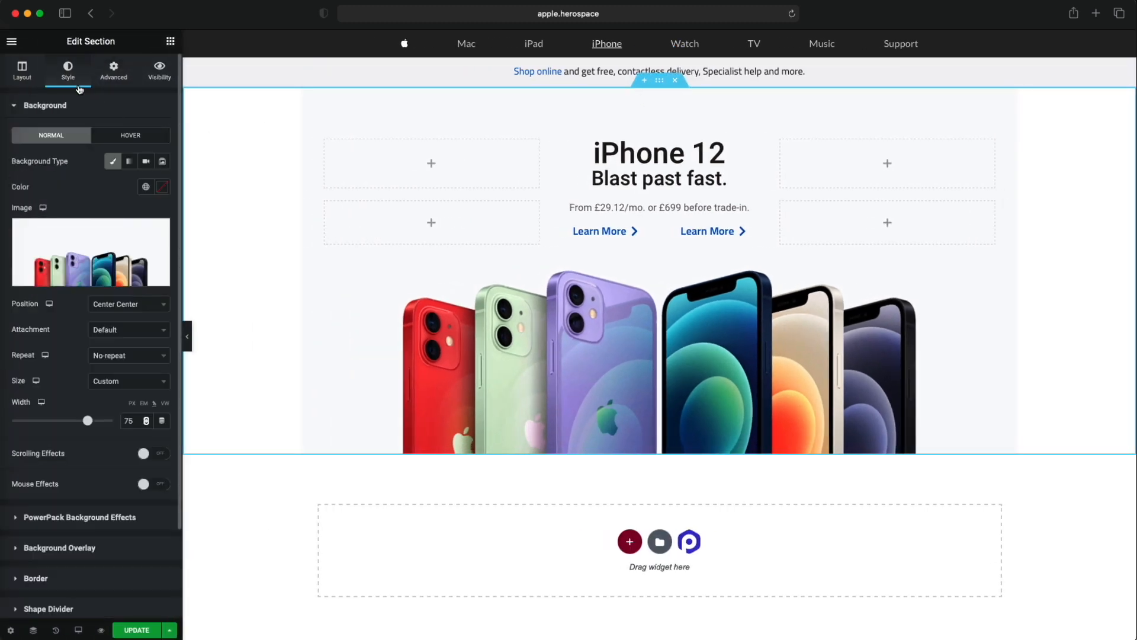
pyautogui.click(147, 193)
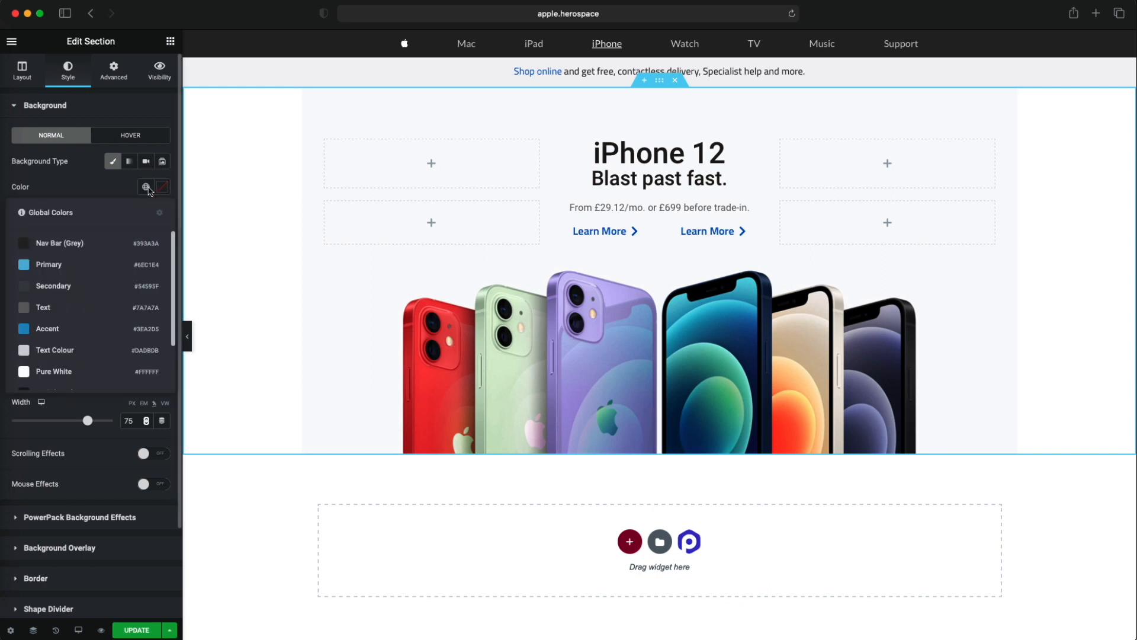
pyautogui.click(161, 188)
pyautogui.moveTo(103, 309)
pyautogui.mouseDown()
pyautogui.moveTo(64, 250)
pyautogui.moveTo(77, 283)
pyautogui.mouseUp()
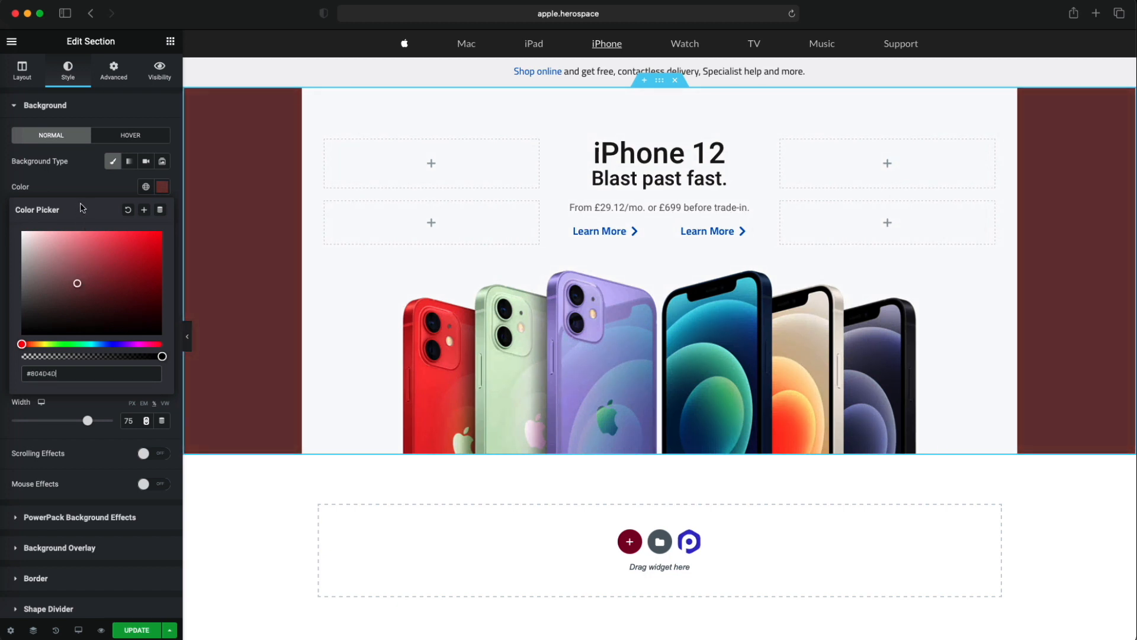
pyautogui.click(128, 210)
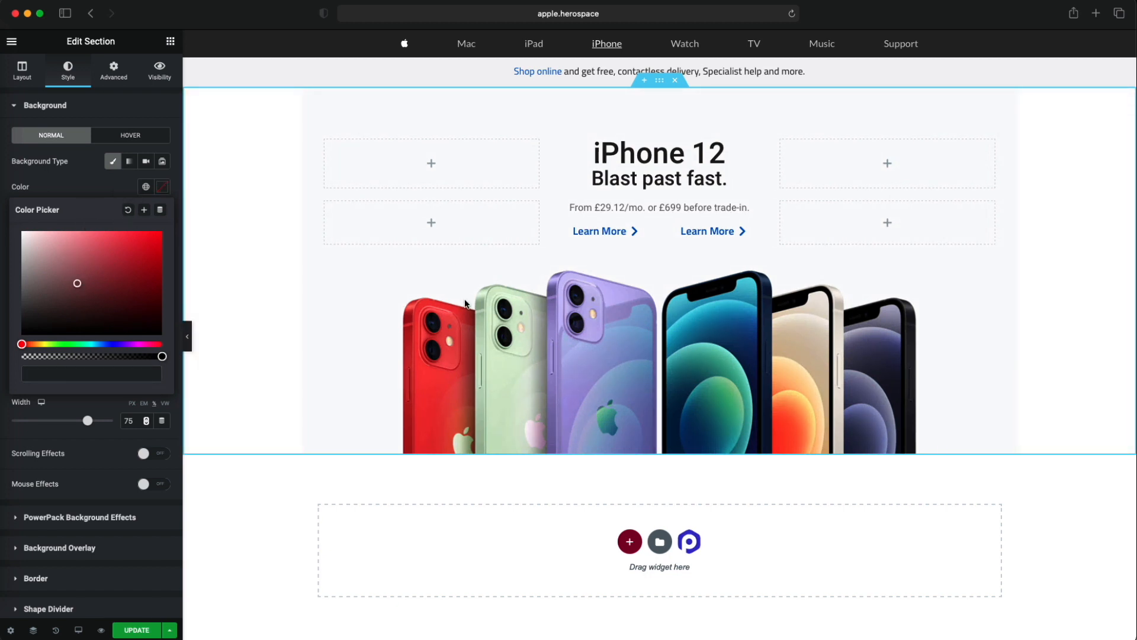
# - Sample FBFBFD from the iPhone 12 background image, apply it as the section's background color and preview the page without the editing panel
pyautogui.click(1, 499)
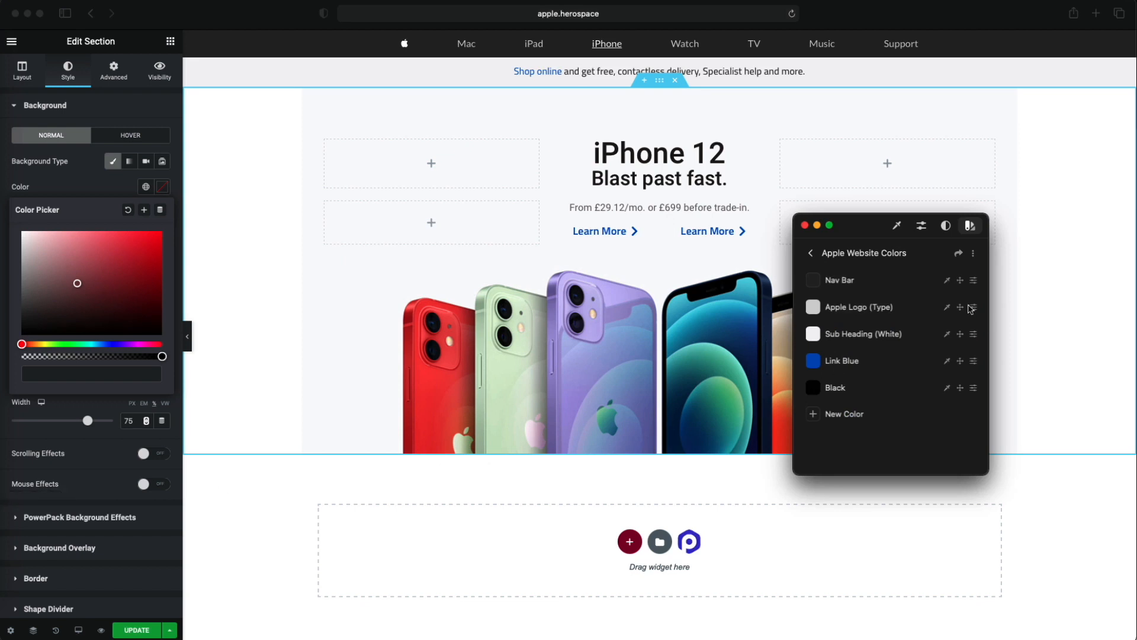
pyautogui.click(898, 228)
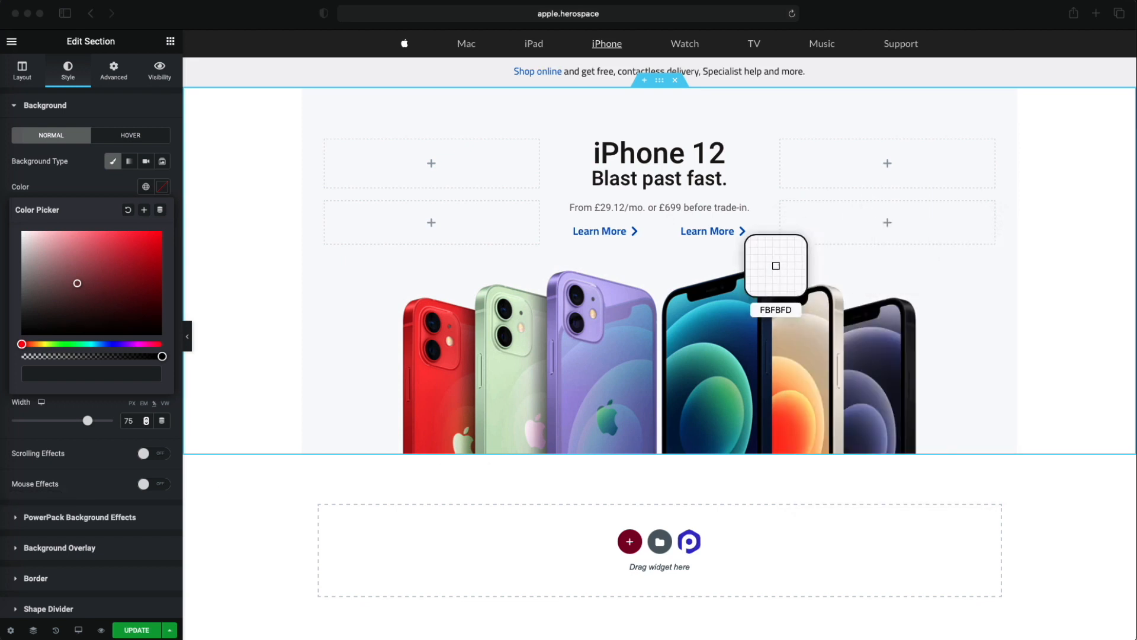
pyautogui.click(339, 292)
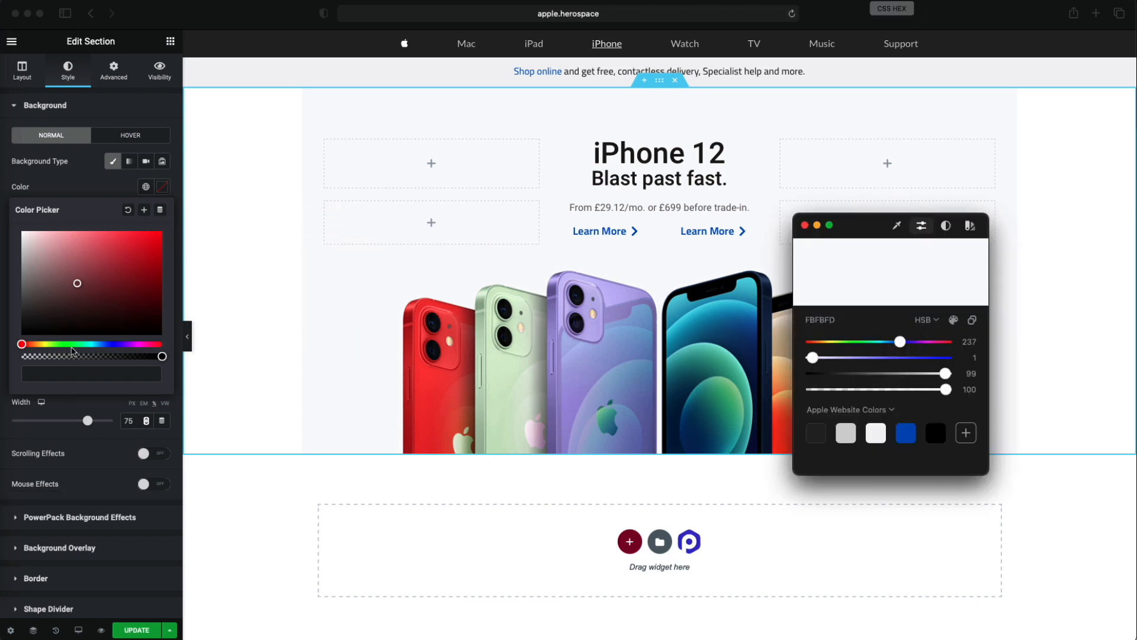
pyautogui.click(96, 371)
pyautogui.write('FBFBFD')
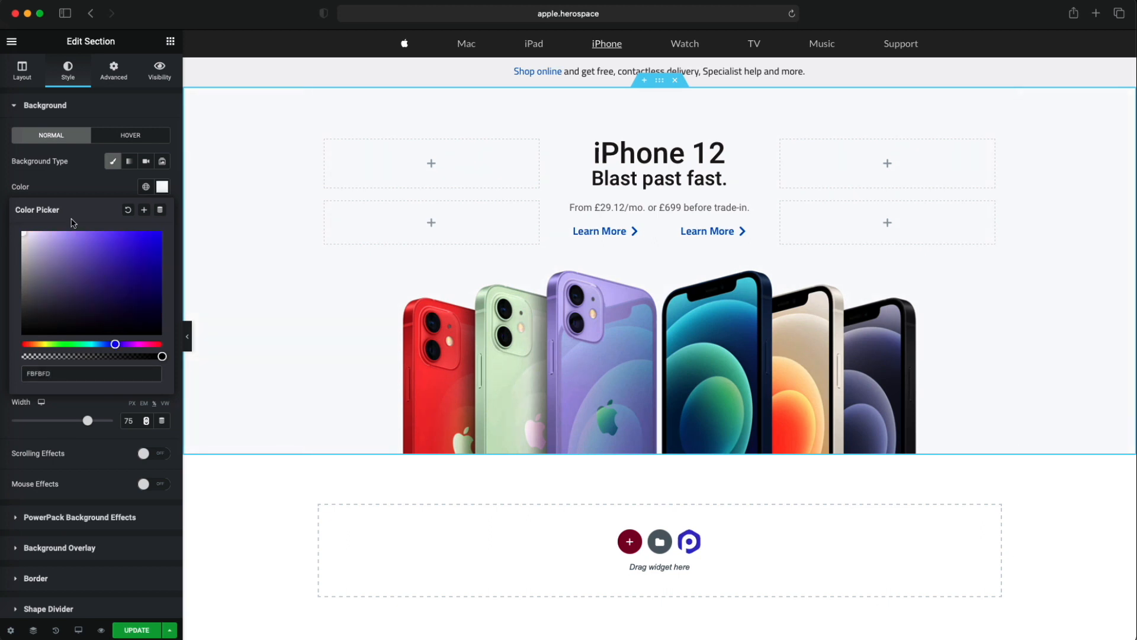
pyautogui.click(188, 336)
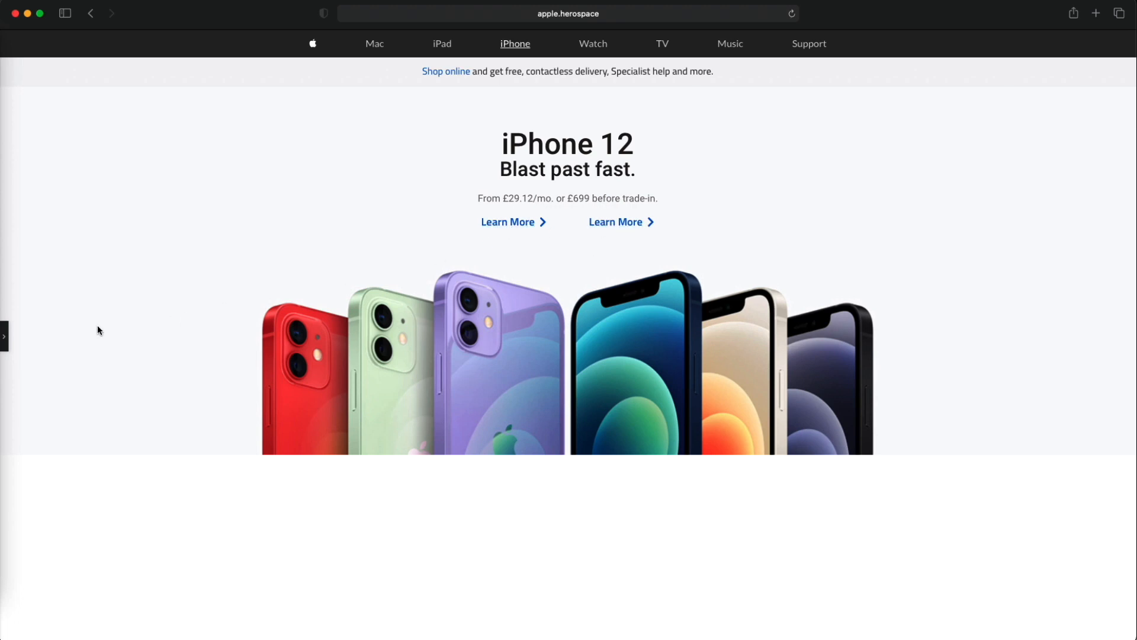
pyautogui.click(6, 347)
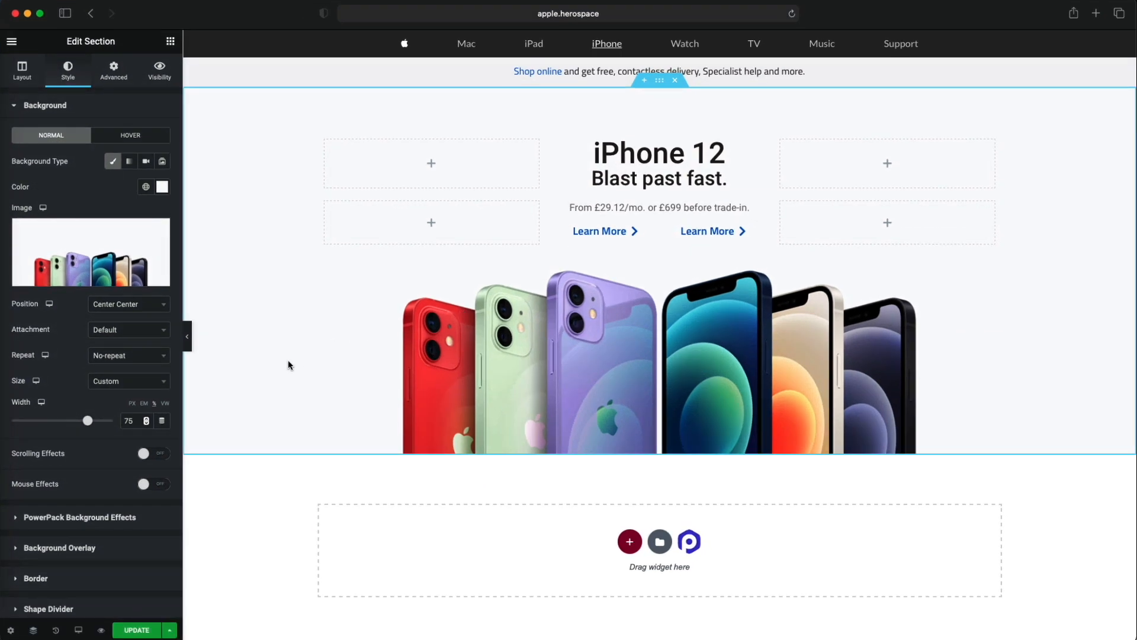
# - Change the second Learn More button's text to "Buy" and preview the page without the editing panel
pyautogui.click(23, 69)
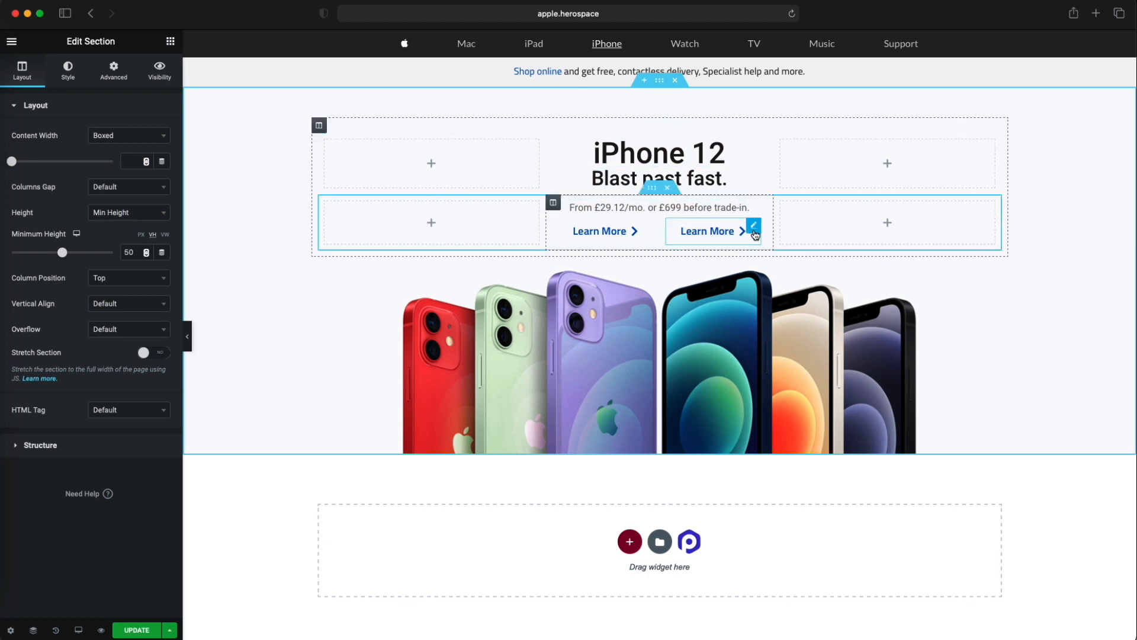
pyautogui.click(754, 226)
pyautogui.moveTo(127, 160); pyautogui.dragTo(90, 161)
pyautogui.write('Buy')
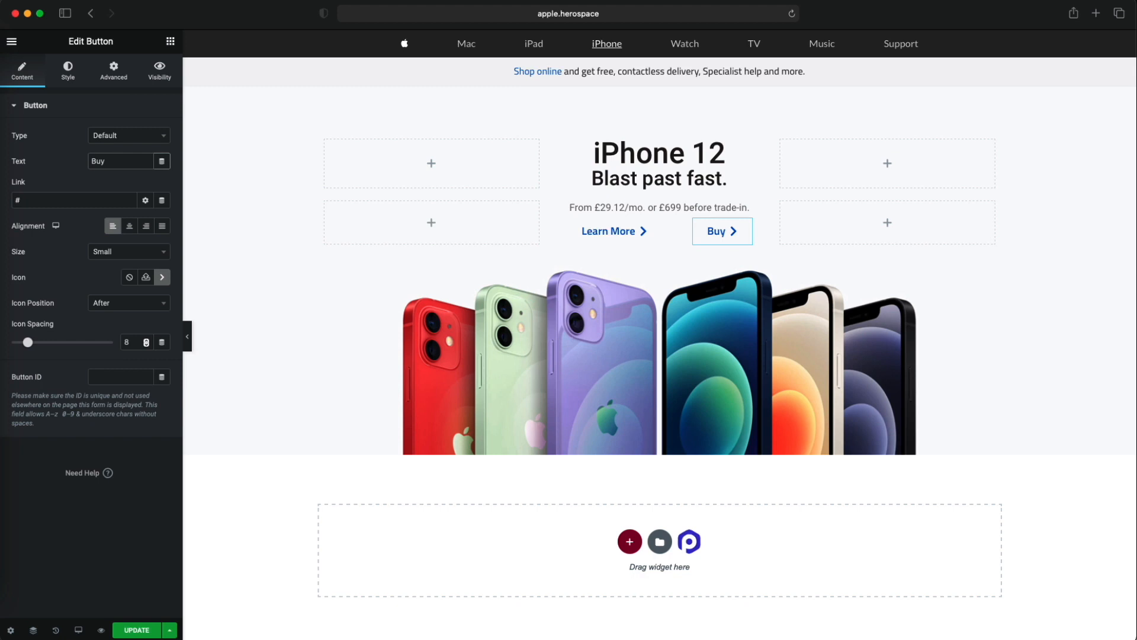
pyautogui.click(187, 336)
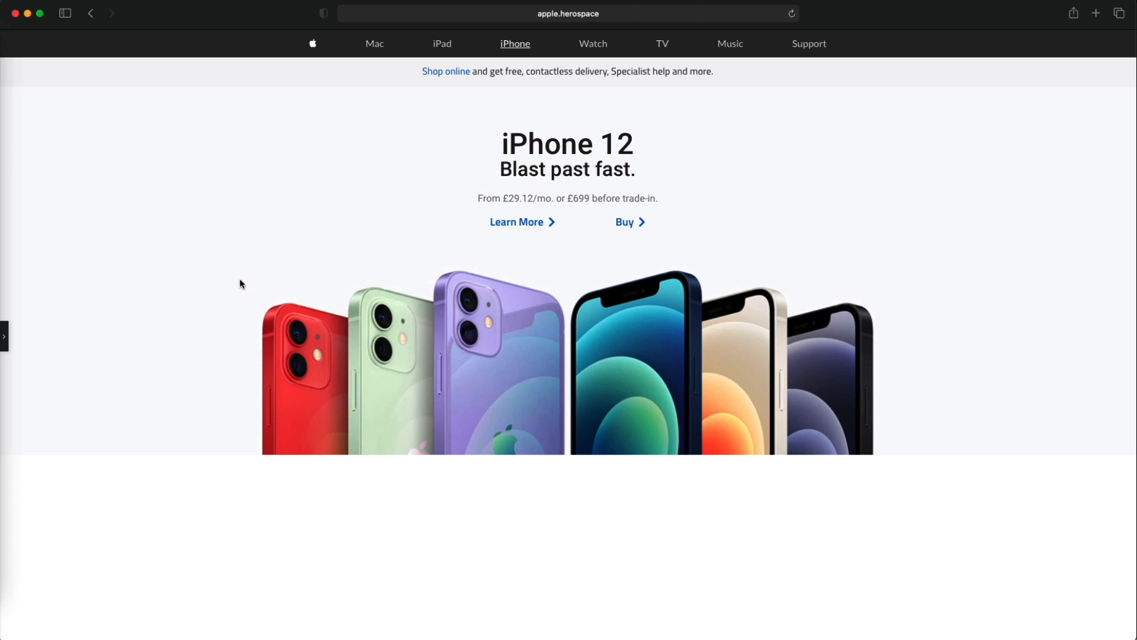
pyautogui.click(5, 343)
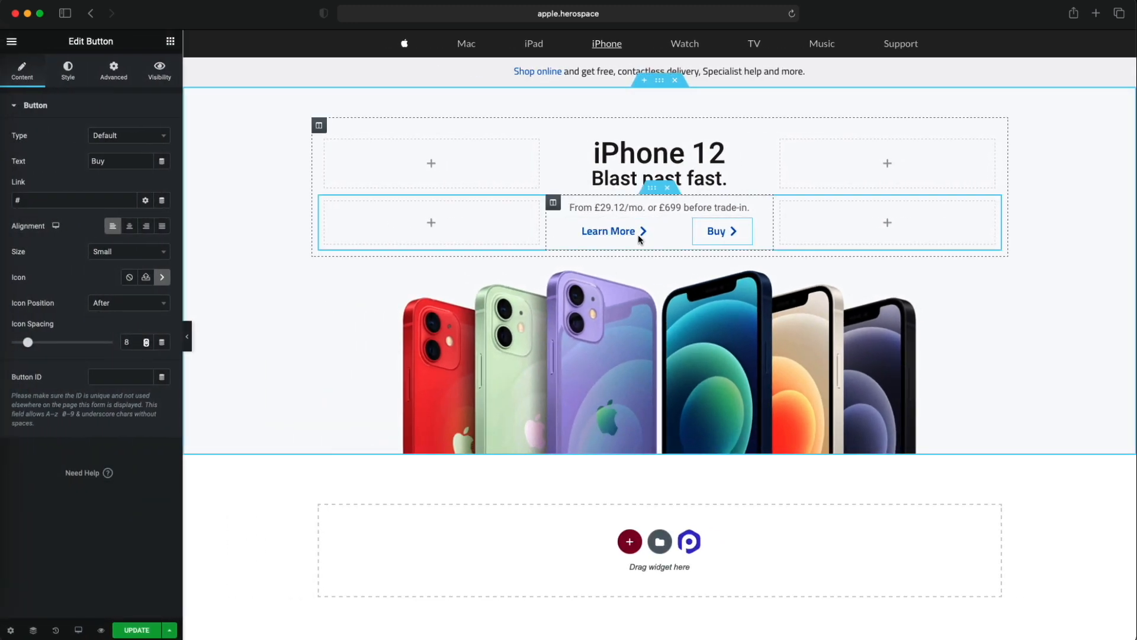
# - Check the iMac section on apple.com and duplicate the iPhone 12 section on the Elementor page
pyautogui.moveTo(266, 25); pyautogui.dragTo(268, 205)
pyautogui.click(363, 175)
pyautogui.scroll(-10, 399, 203)
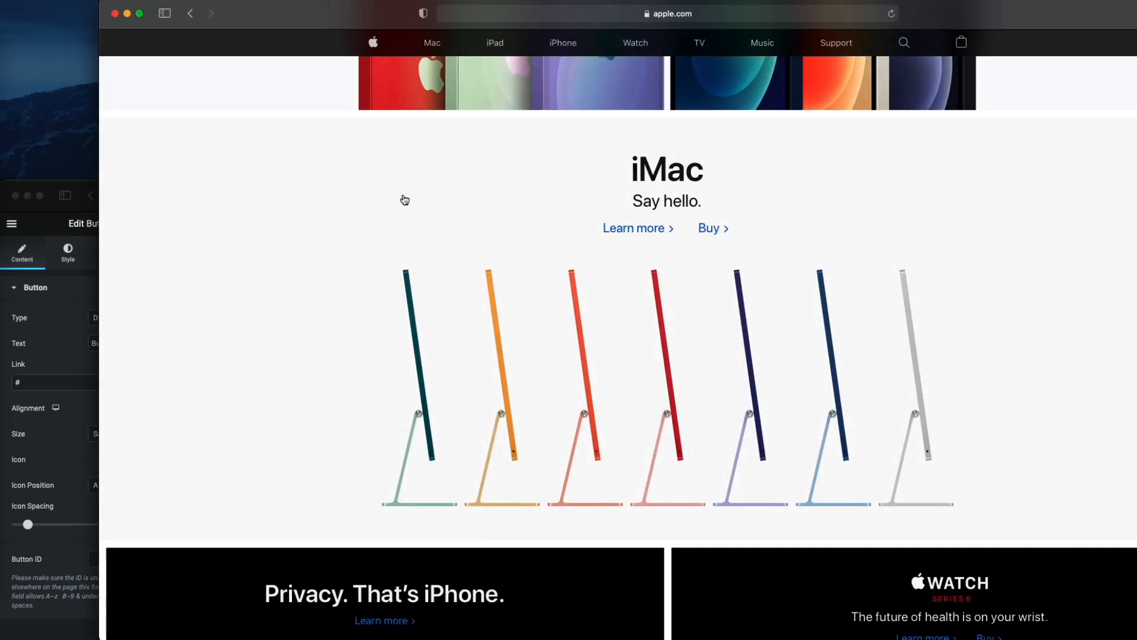
pyautogui.scroll(-1, 308, 211)
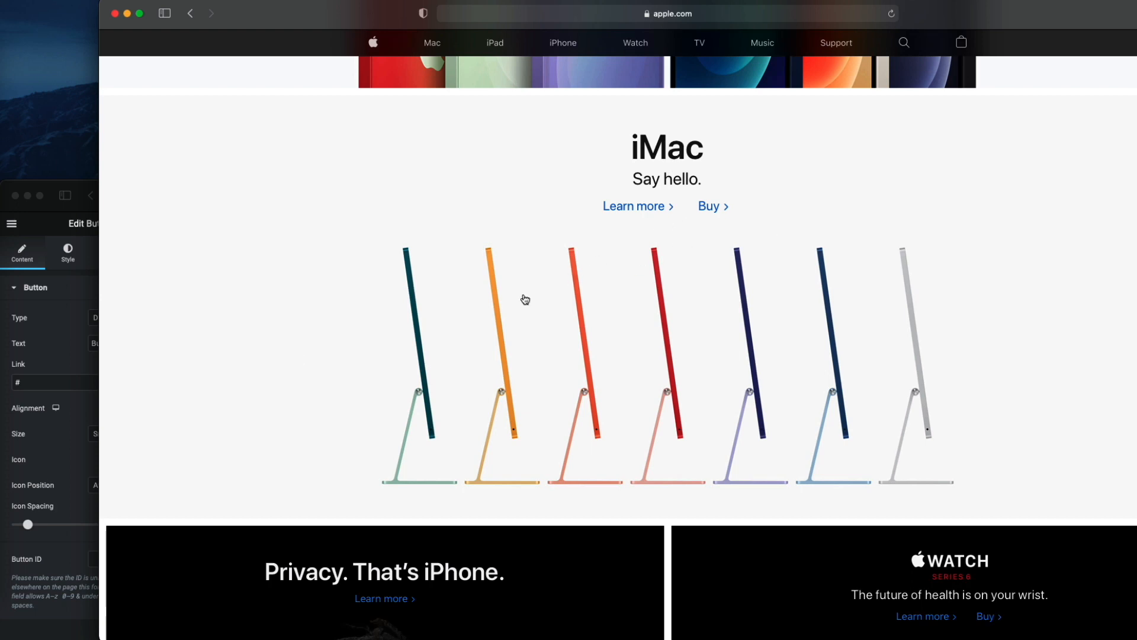
pyautogui.click(53, 337)
pyautogui.moveTo(270, 193); pyautogui.dragTo(283, 14)
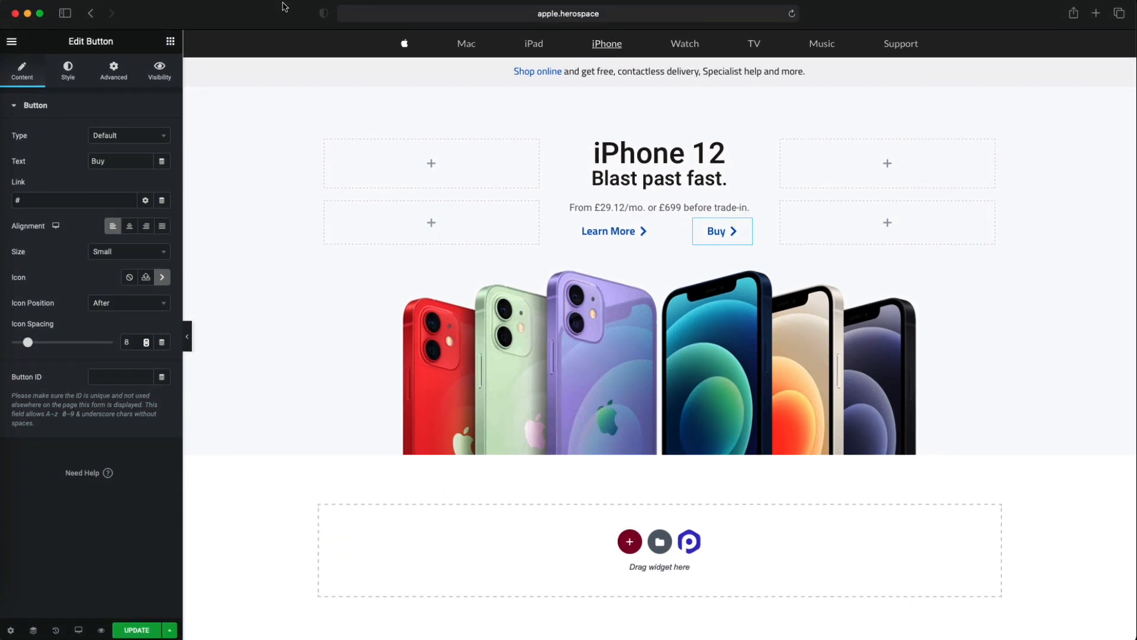
pyautogui.rightClick(659, 81)
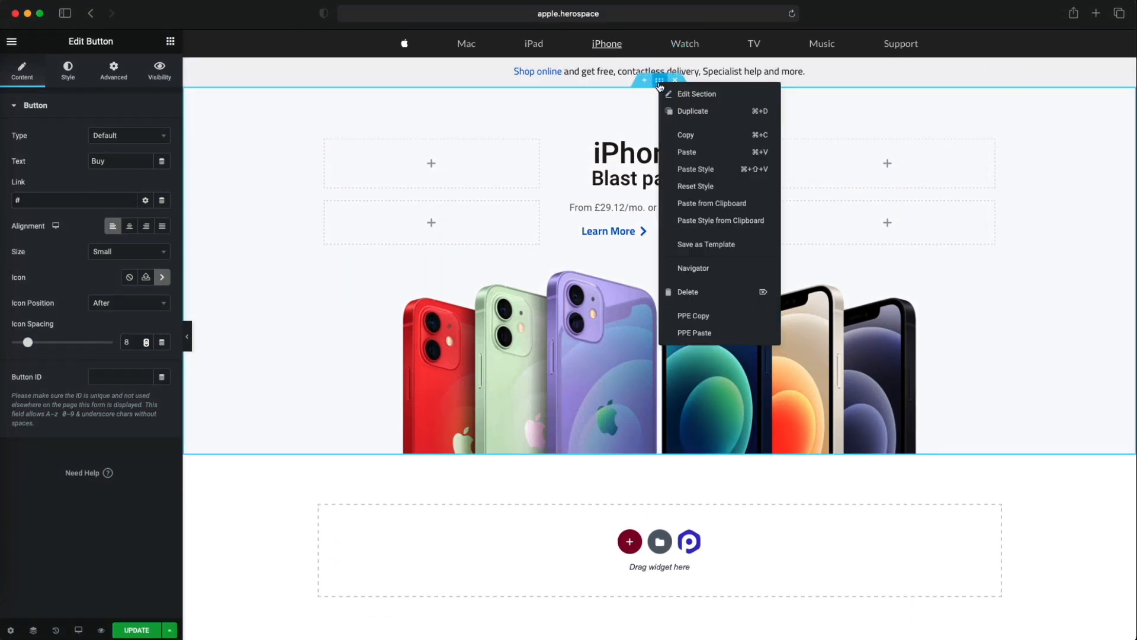
pyautogui.click(694, 111)
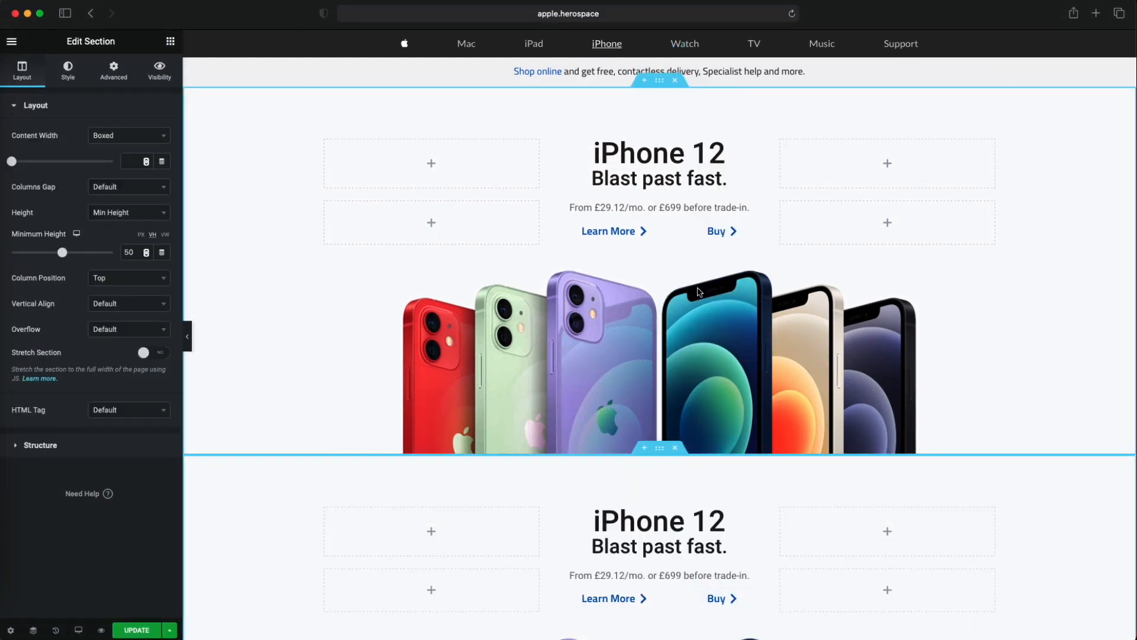
# - Compare the duplicated section with the layout and background of the iMac section on apple.com
pyautogui.scroll(4, 593, 195)
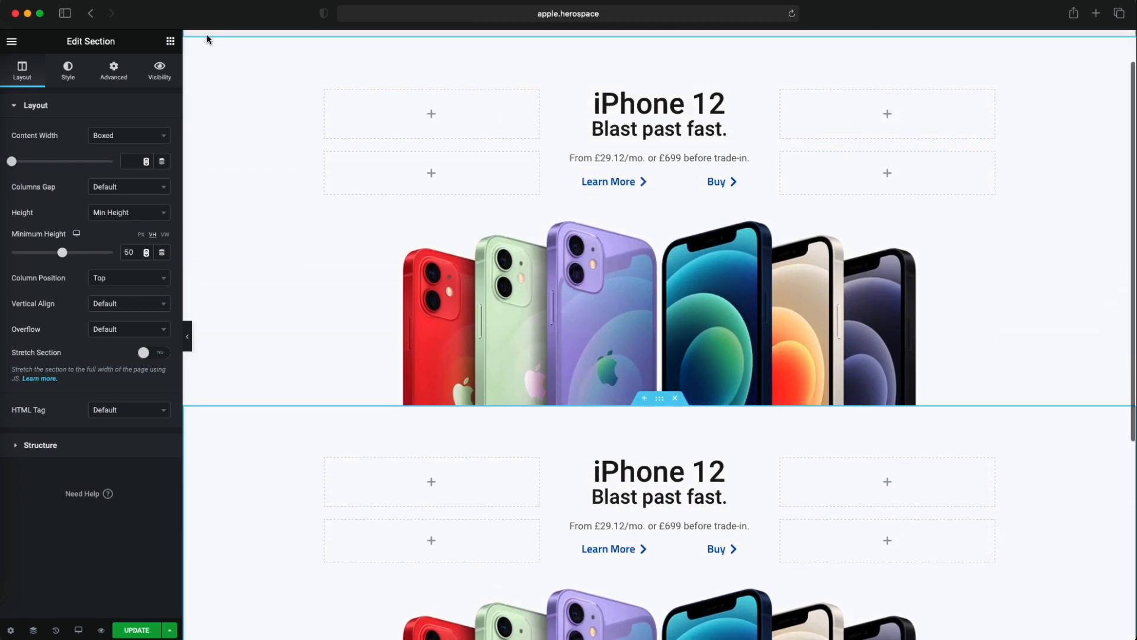
pyautogui.moveTo(217, 13); pyautogui.dragTo(218, 221)
pyautogui.click(249, 137)
pyautogui.scroll(2, 287, 172)
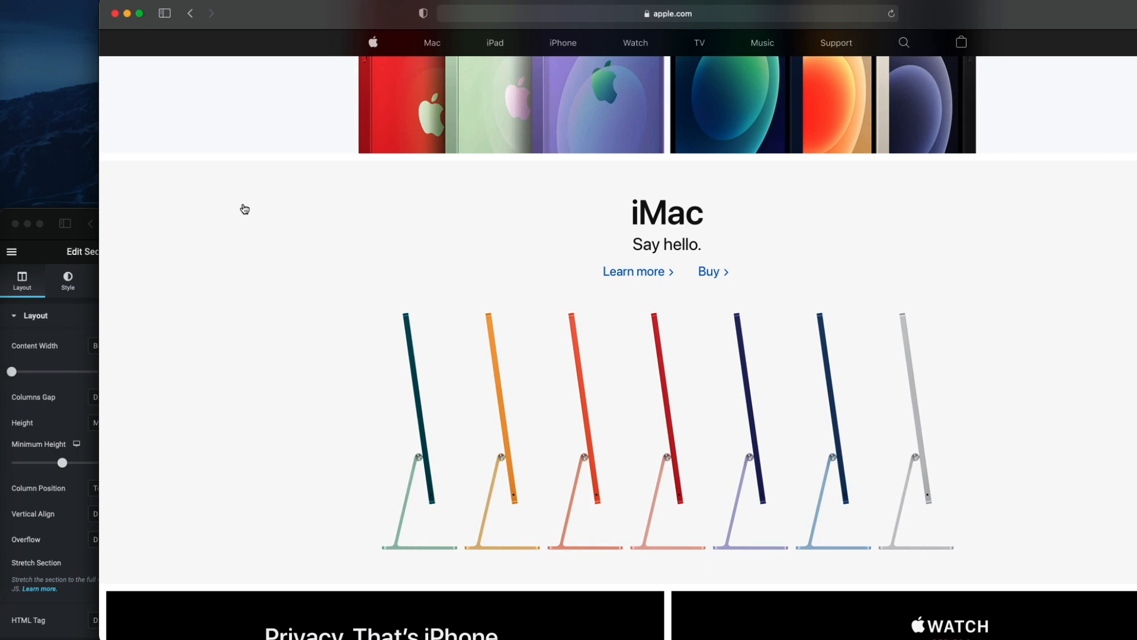
pyautogui.click(50, 238)
pyautogui.moveTo(274, 231); pyautogui.dragTo(282, 114)
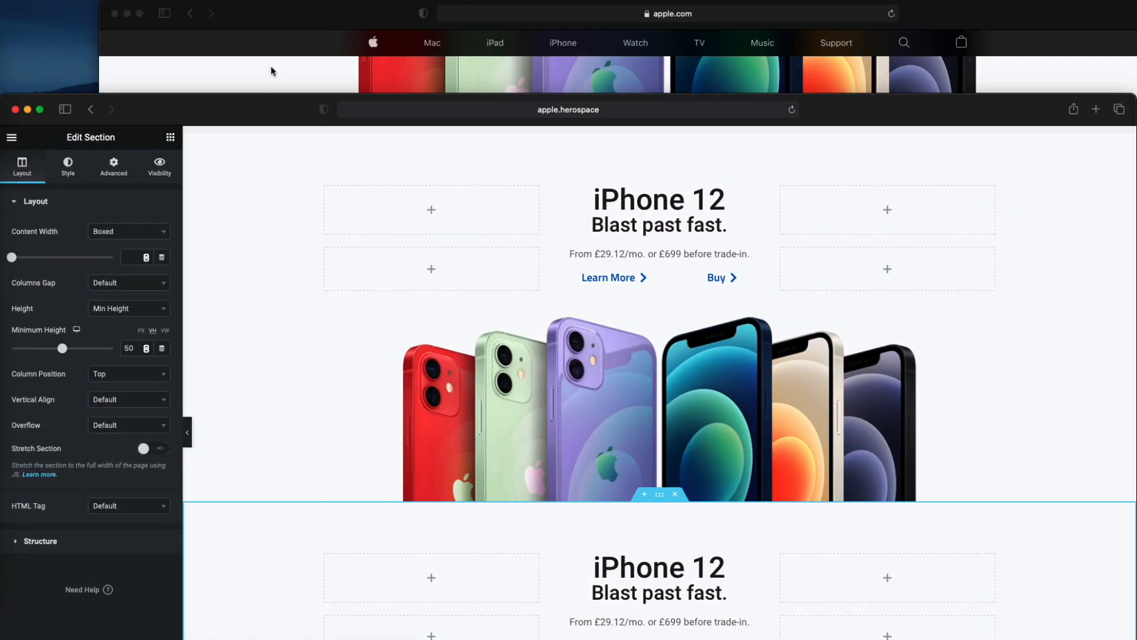
# - Sample the background color FAFAFA from the iMac section on apple.com with the desktop color picker
pyautogui.click(265, 79)
pyautogui.click(1, 499)
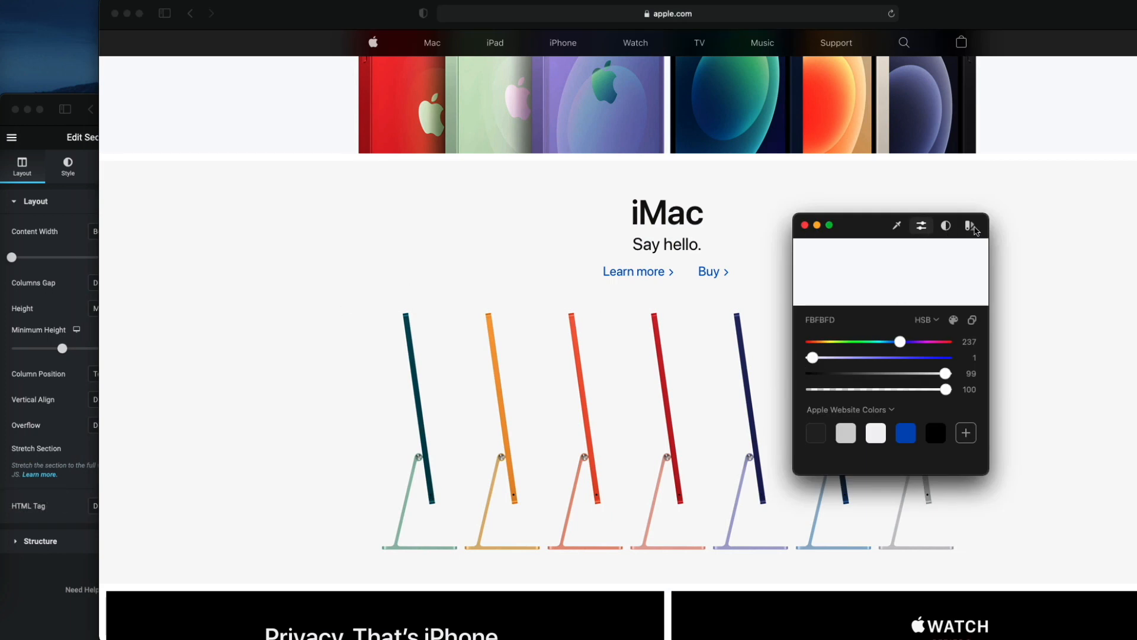
pyautogui.click(976, 231)
pyautogui.click(858, 301)
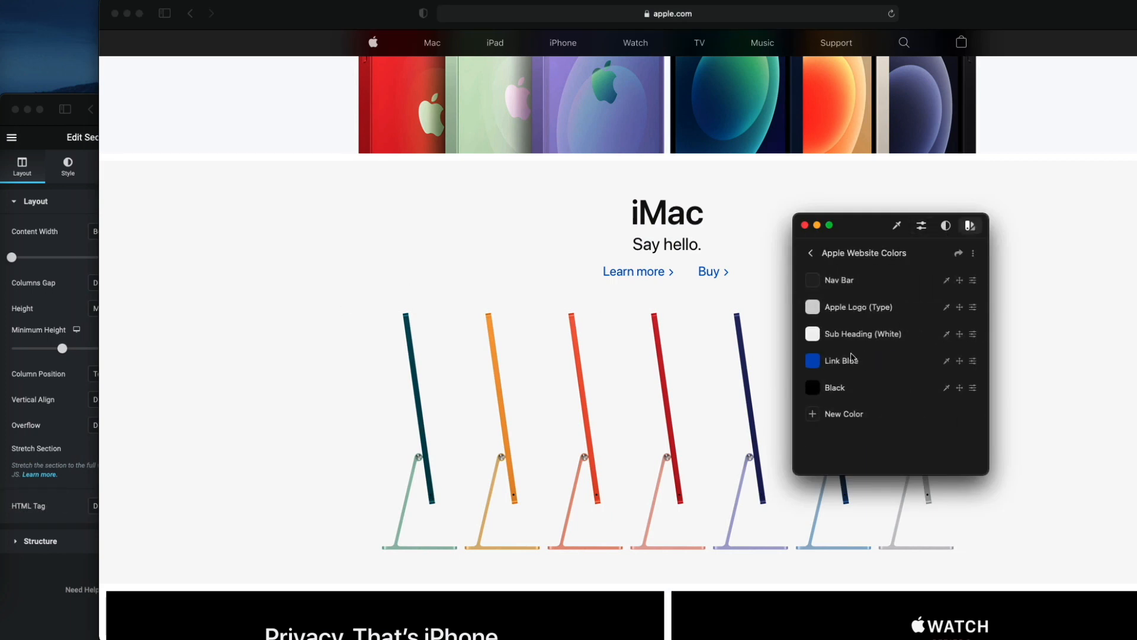
pyautogui.click(898, 225)
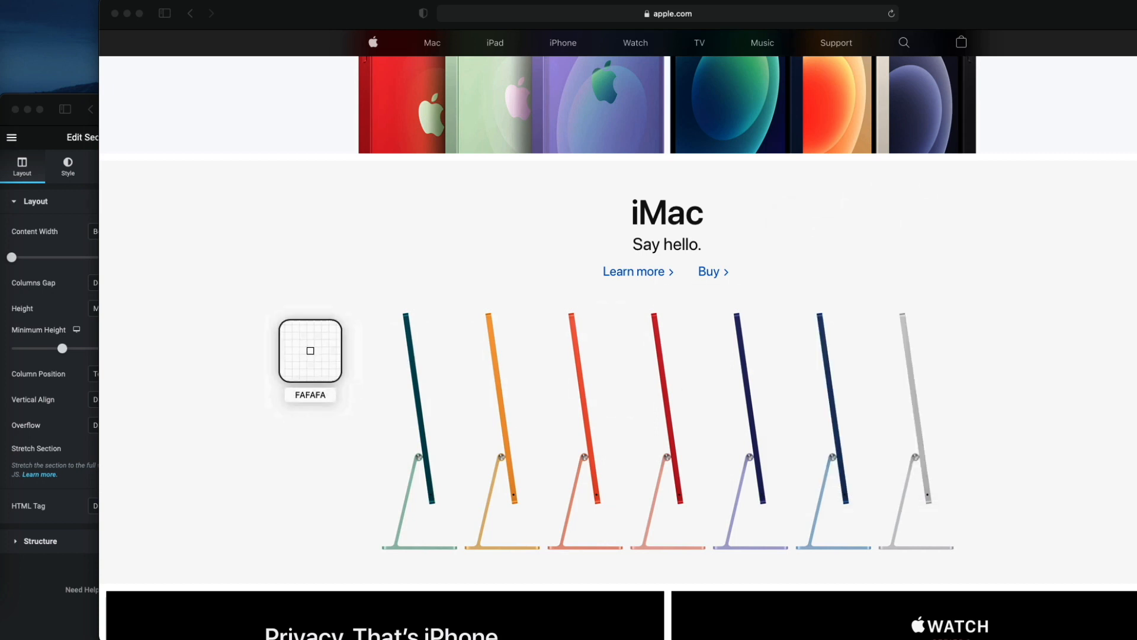
pyautogui.click(271, 316)
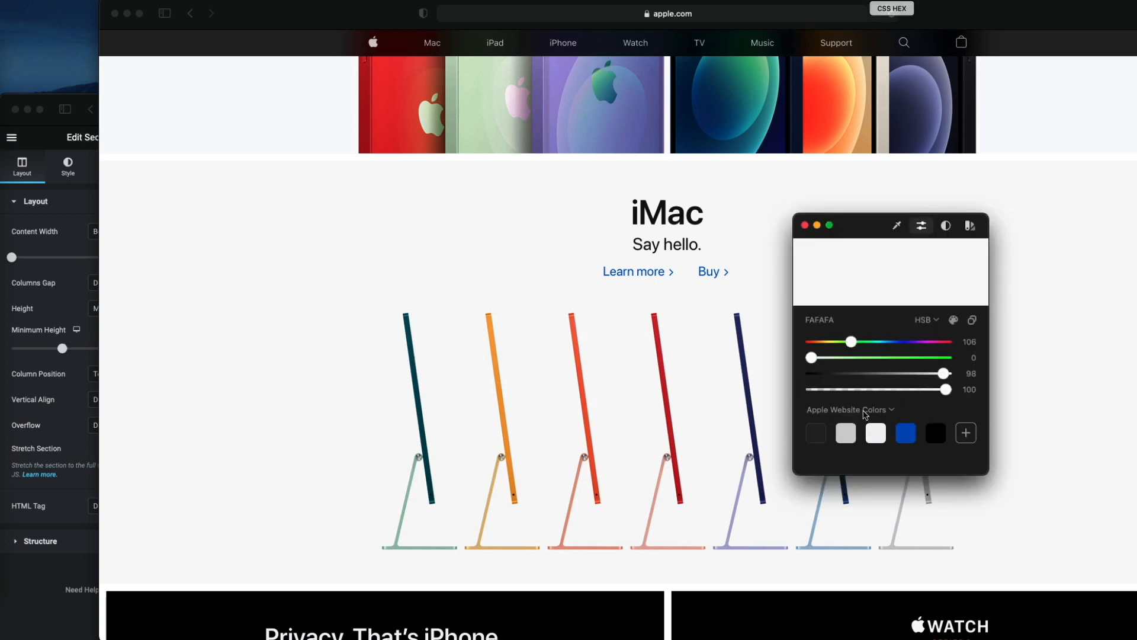
pyautogui.click(844, 321)
pyautogui.press('super+c')
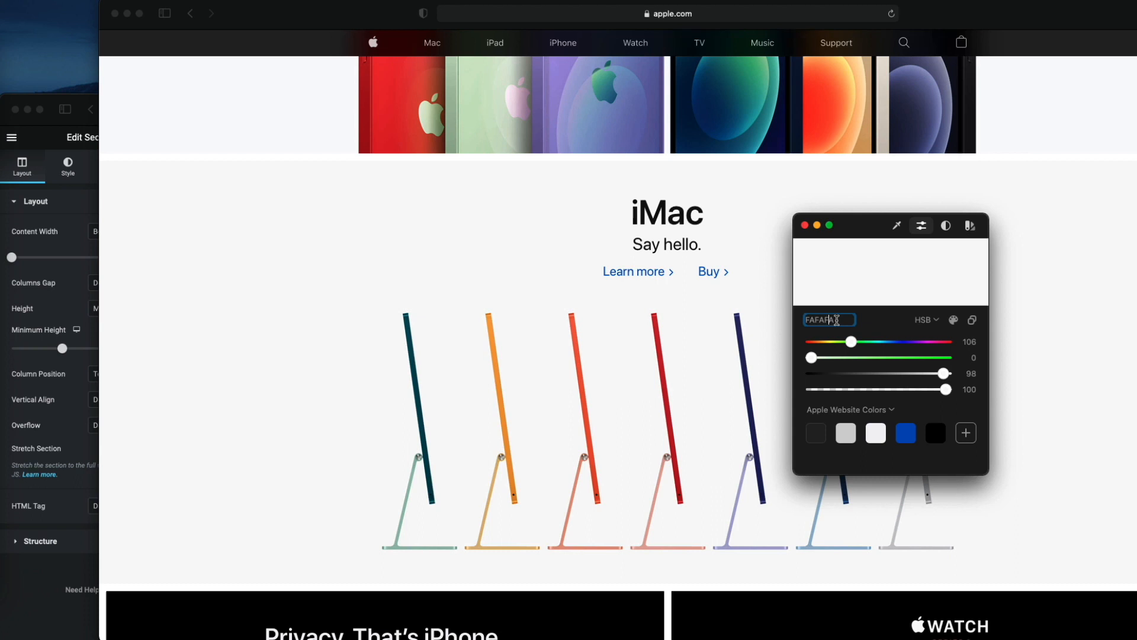
# - Set the duplicated section's background color to FAFAFA and move the Elementor window back over the apple.com window
pyautogui.click(52, 250)
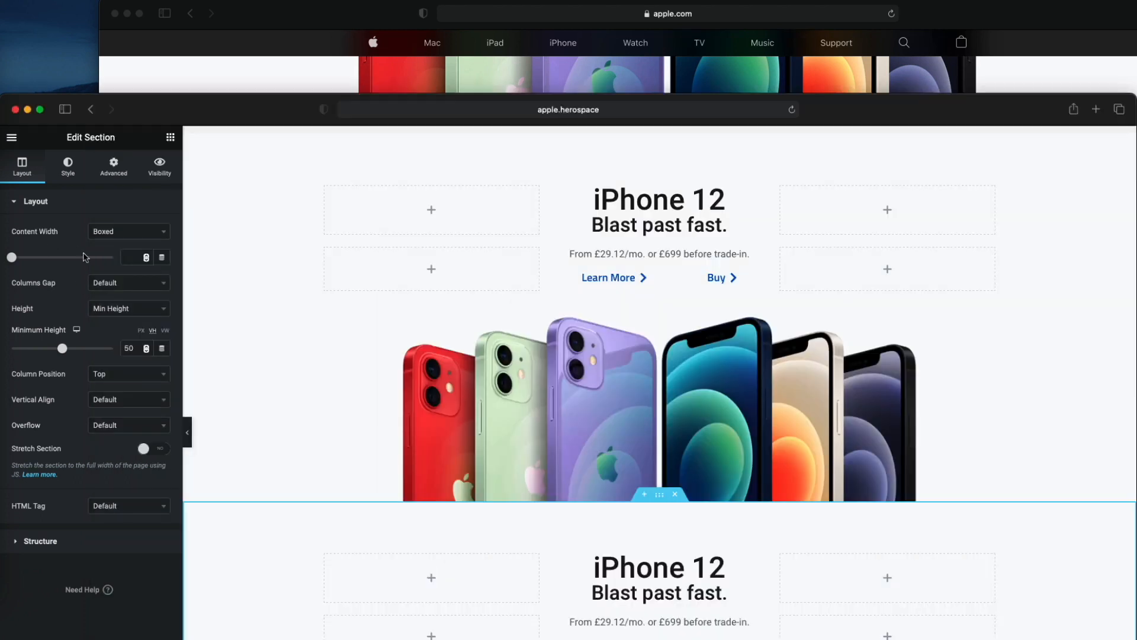
pyautogui.scroll(-3, 430, 324)
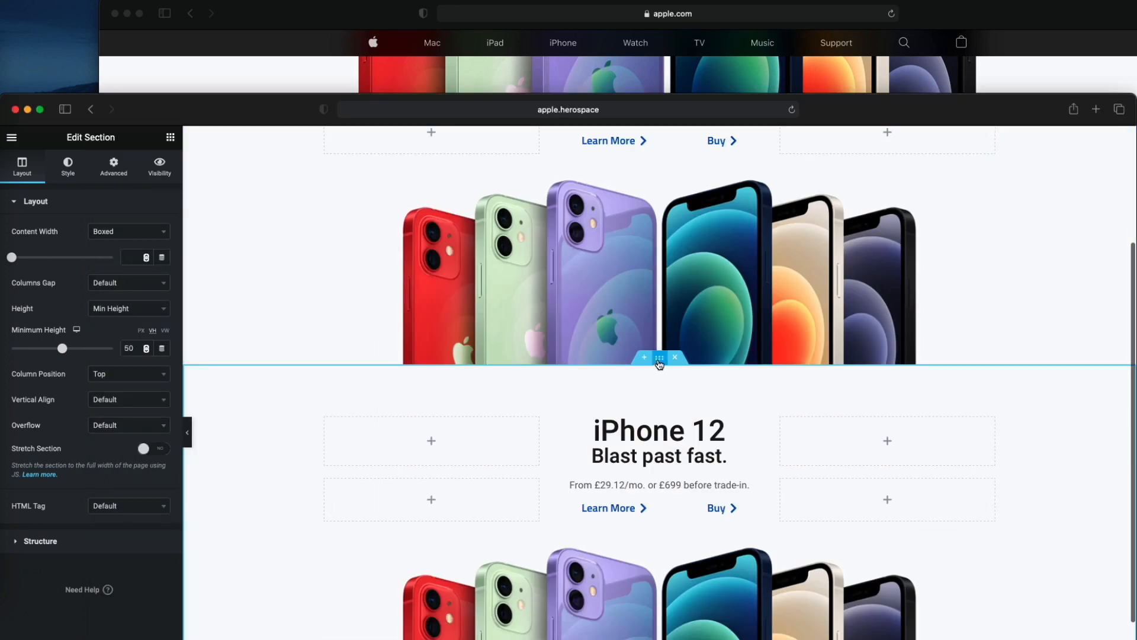
pyautogui.click(68, 166)
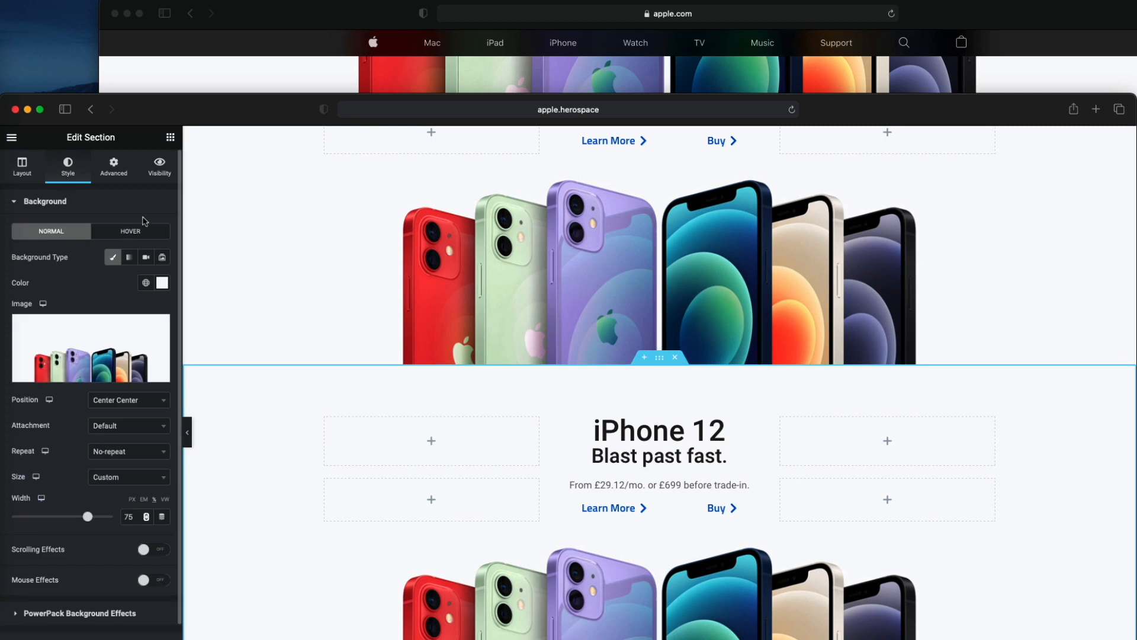
pyautogui.rightClick(533, 383)
pyautogui.click(258, 434)
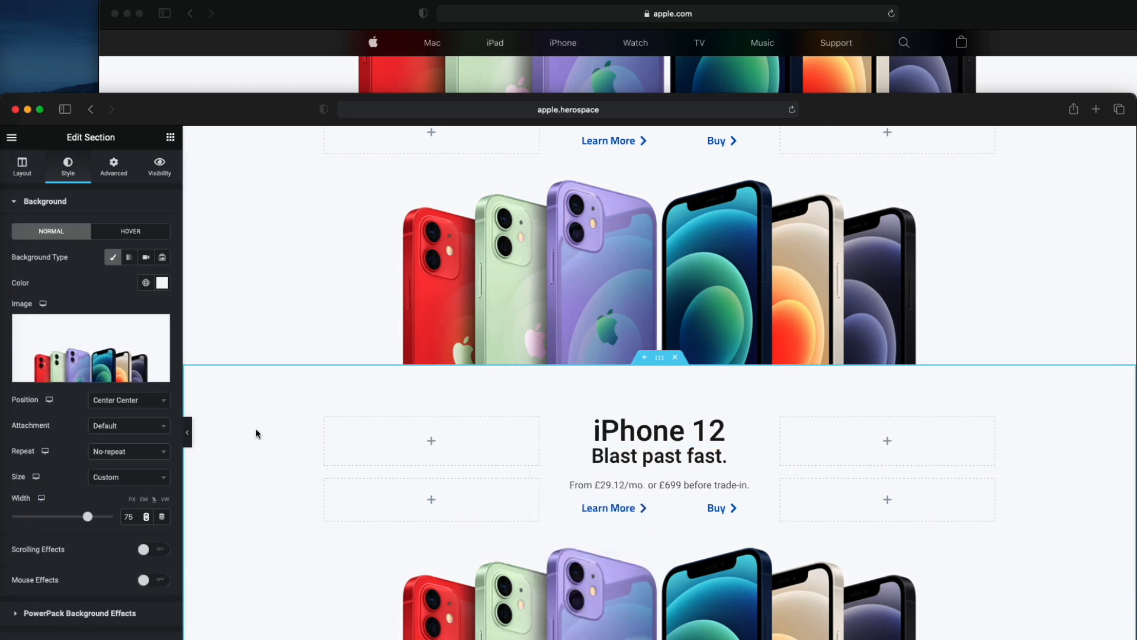
pyautogui.rightClick(256, 429)
pyautogui.click(278, 440)
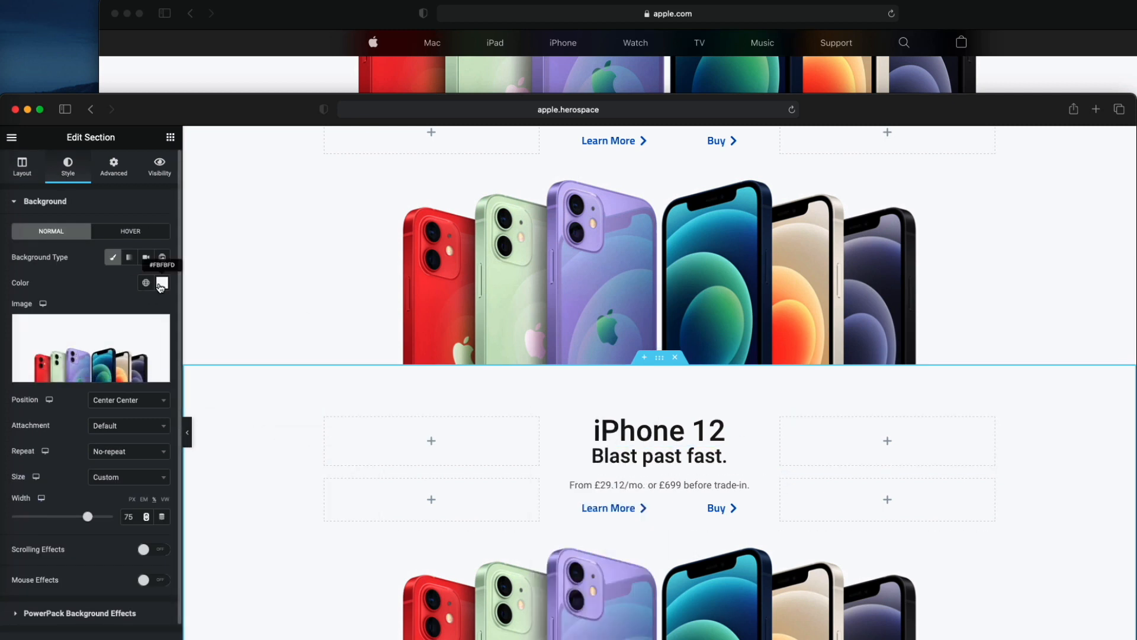
pyautogui.click(162, 284)
pyautogui.press('super+v')
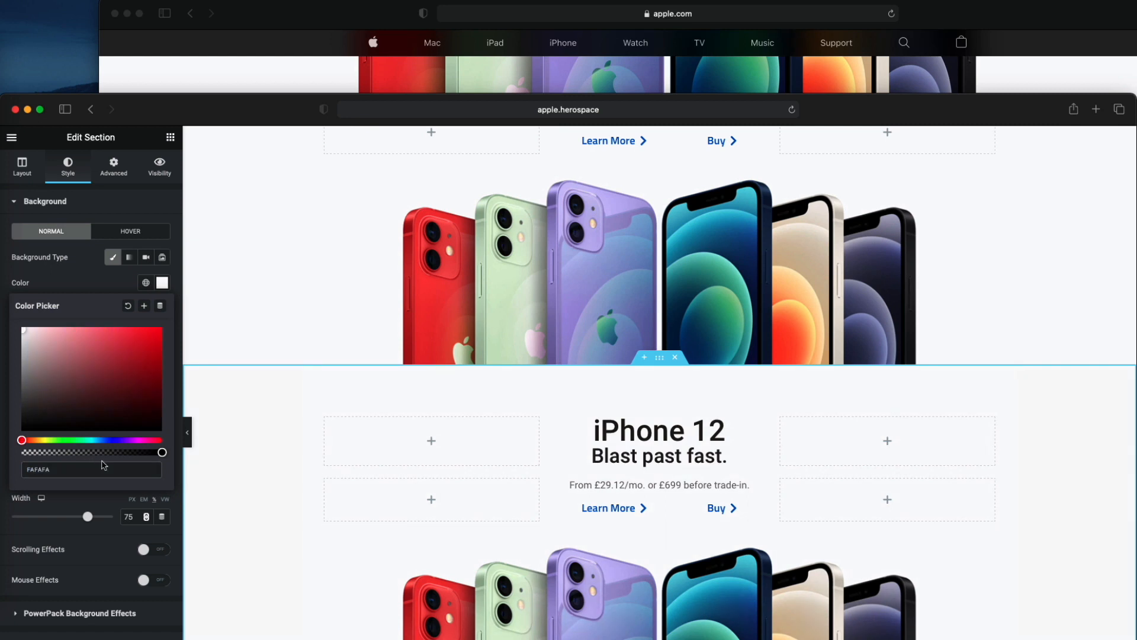
pyautogui.click(73, 284)
pyautogui.moveTo(276, 114); pyautogui.dragTo(276, 71)
pyautogui.doubleClick(273, 71)
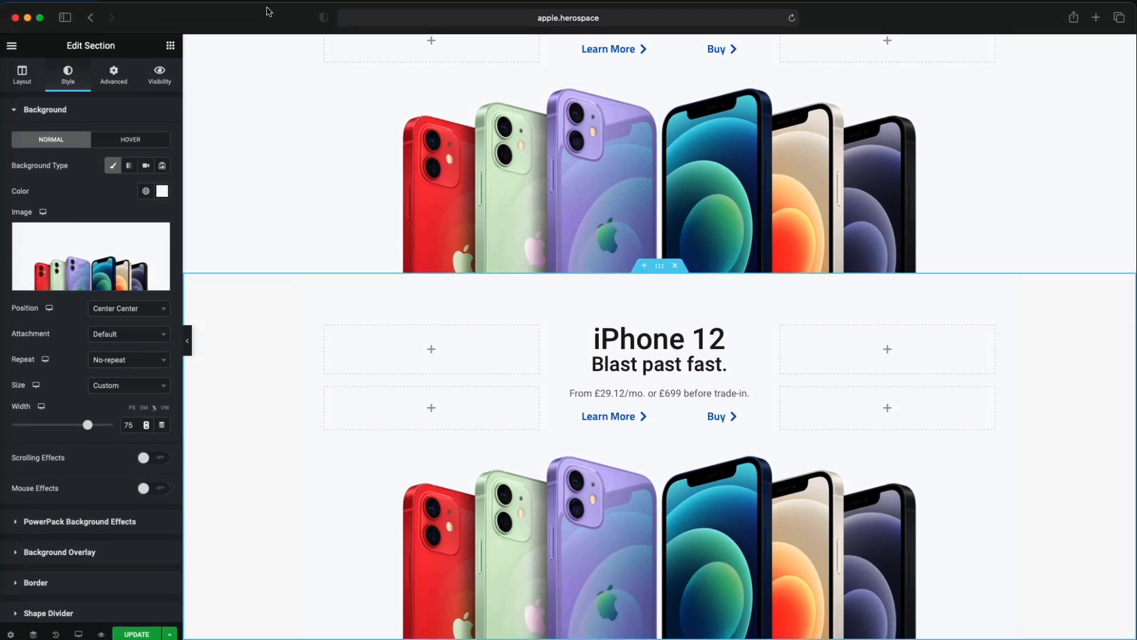
# - Replace the duplicated section's iPhone background image with the iMac image hero_imac__dqh65mwjj04m_large-scaled.jpeg from the media library
pyautogui.scroll(-3, 236, 349)
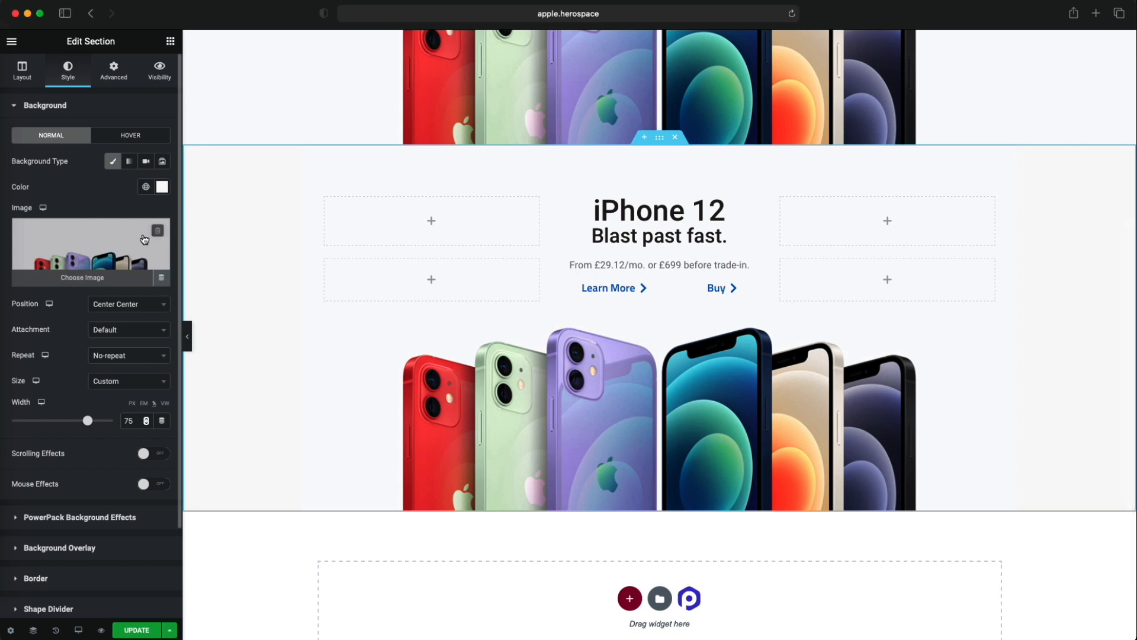
pyautogui.click(160, 231)
pyautogui.click(112, 266)
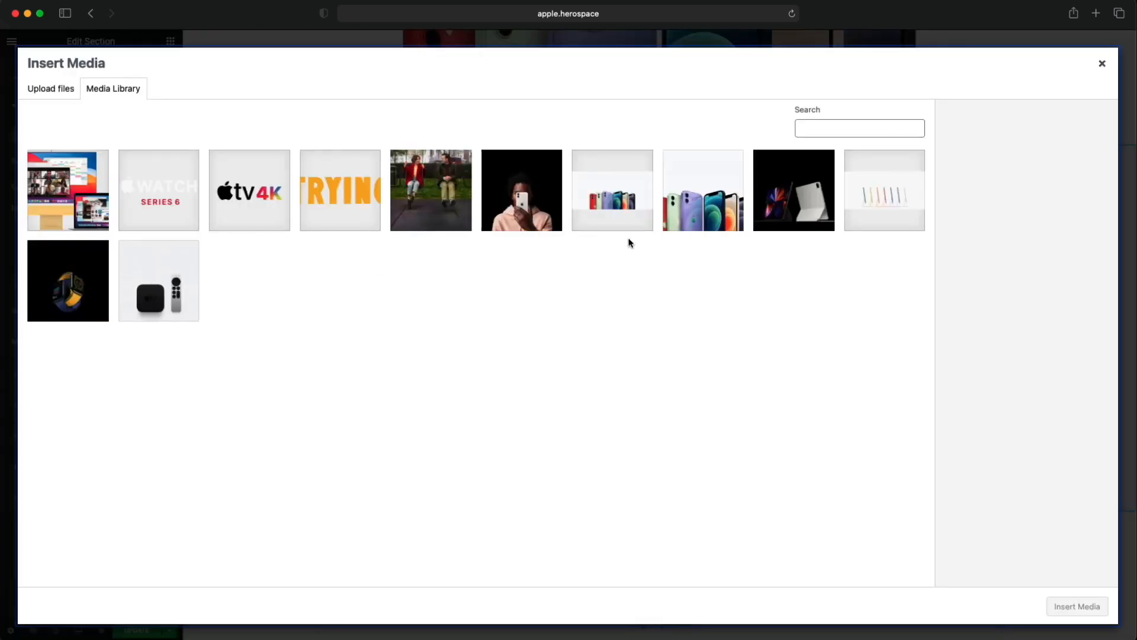
pyautogui.click(858, 209)
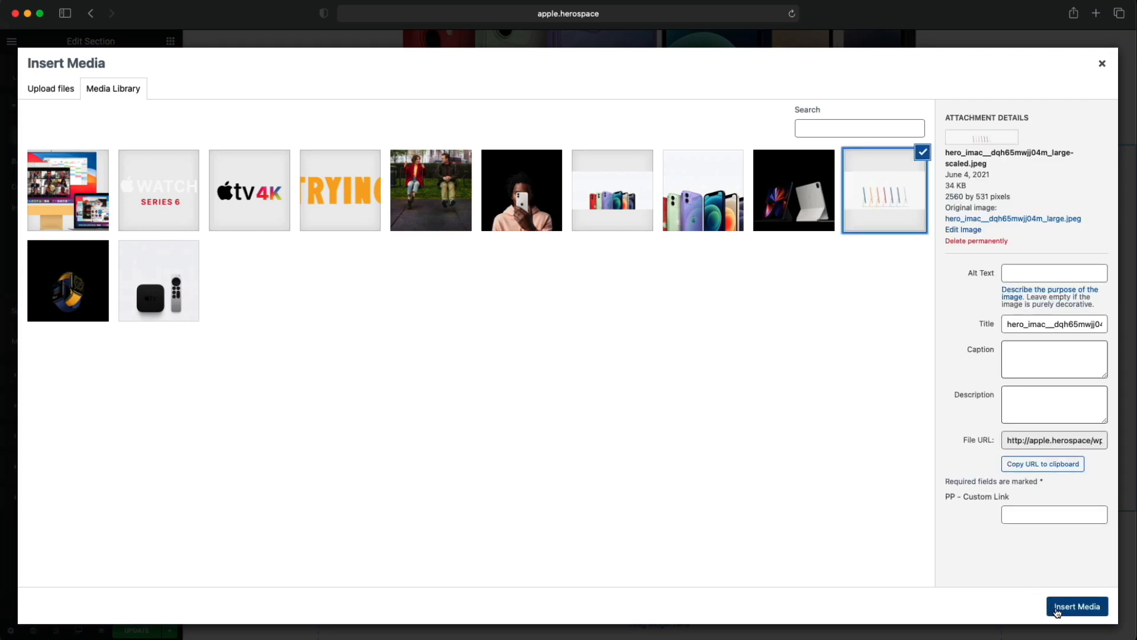
pyautogui.click(1078, 606)
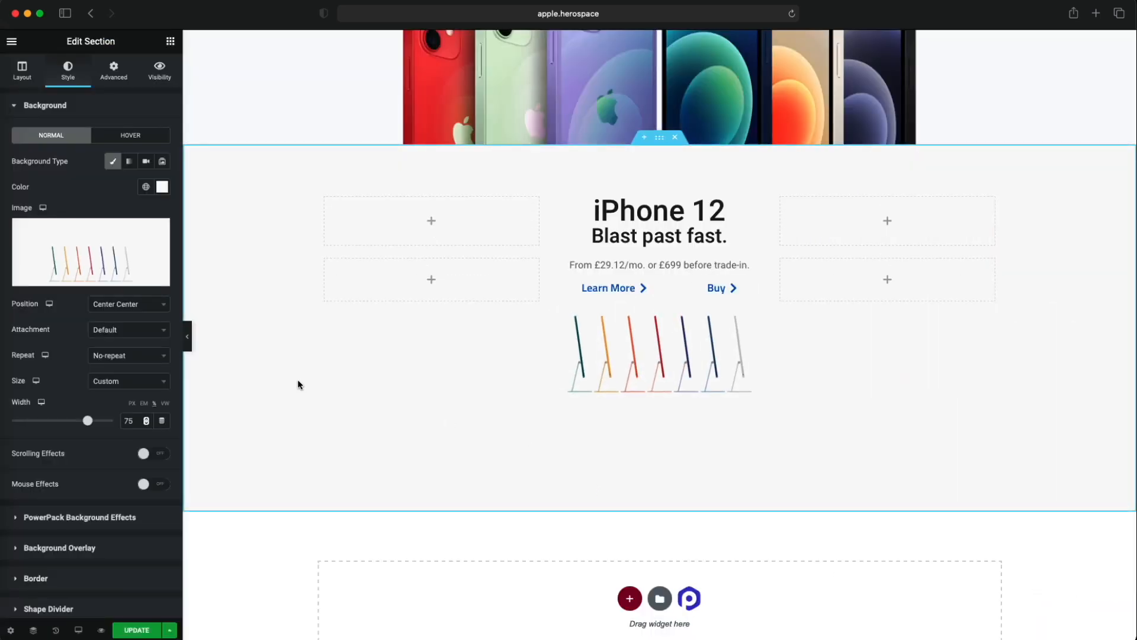
# - Widen the iMac background image to 100% and try the Cover size option
pyautogui.moveTo(88, 420); pyautogui.dragTo(113, 422)
pyautogui.click(125, 382)
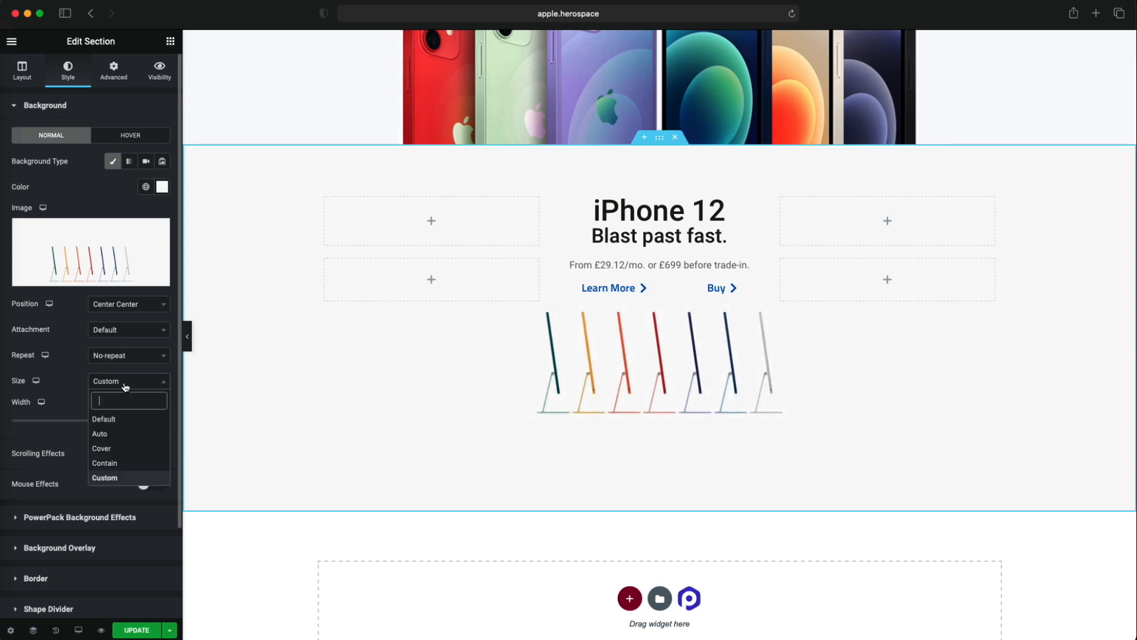
pyautogui.click(122, 449)
pyautogui.scroll(3, 315, 394)
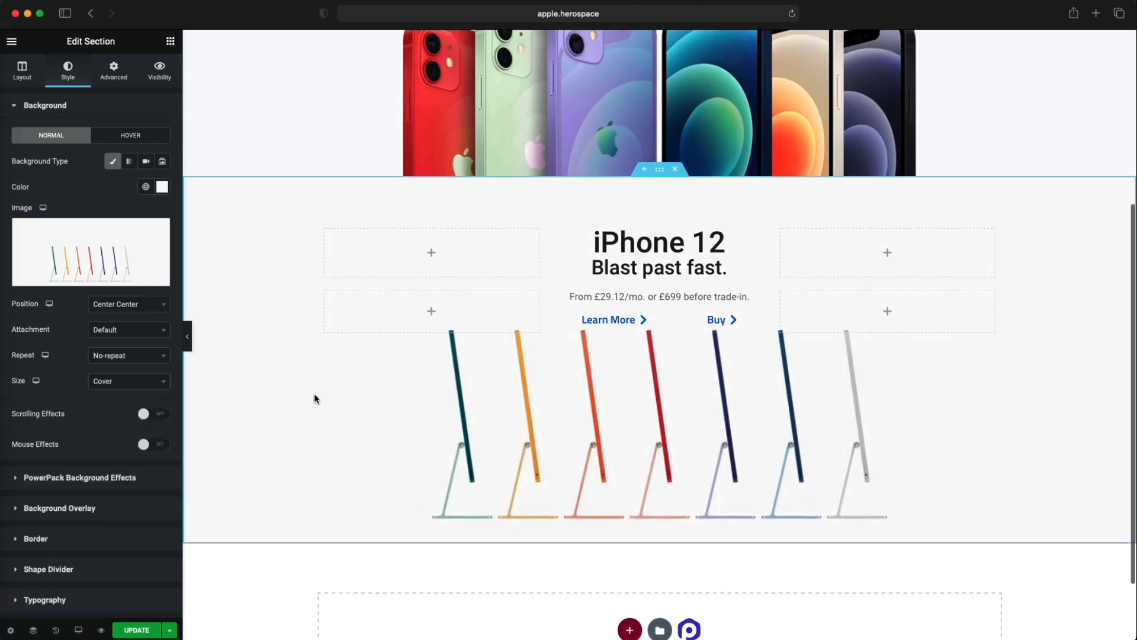
pyautogui.scroll(-3, 320, 382)
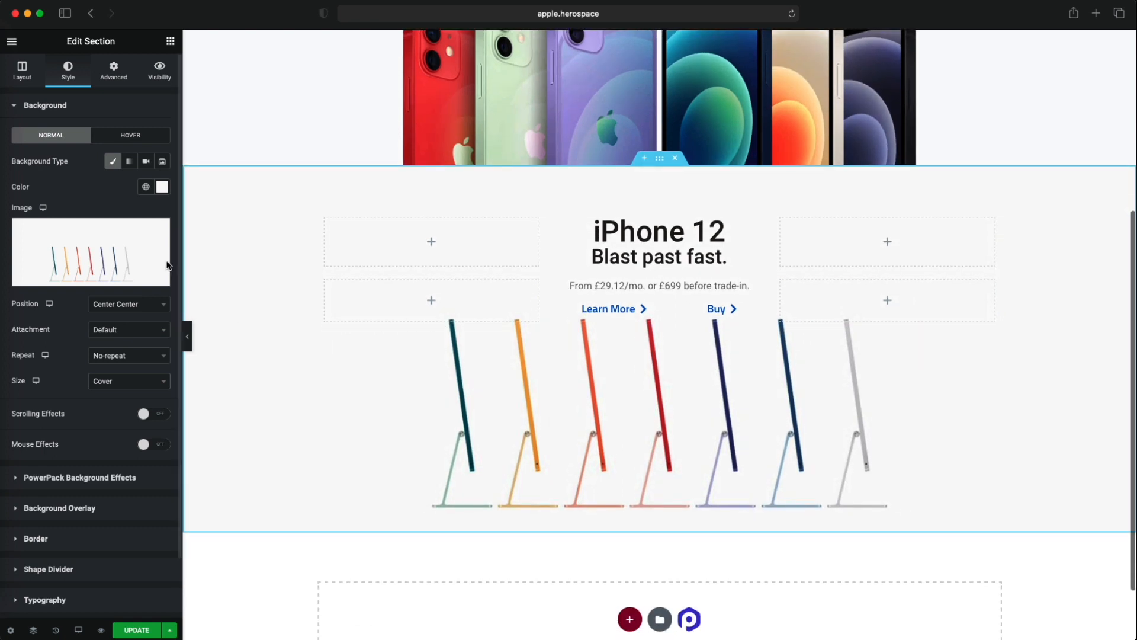
# - Compare the iMac image's size and placement with the iMac section on apple.com, and return to the Elementor window
pyautogui.click(80, 106)
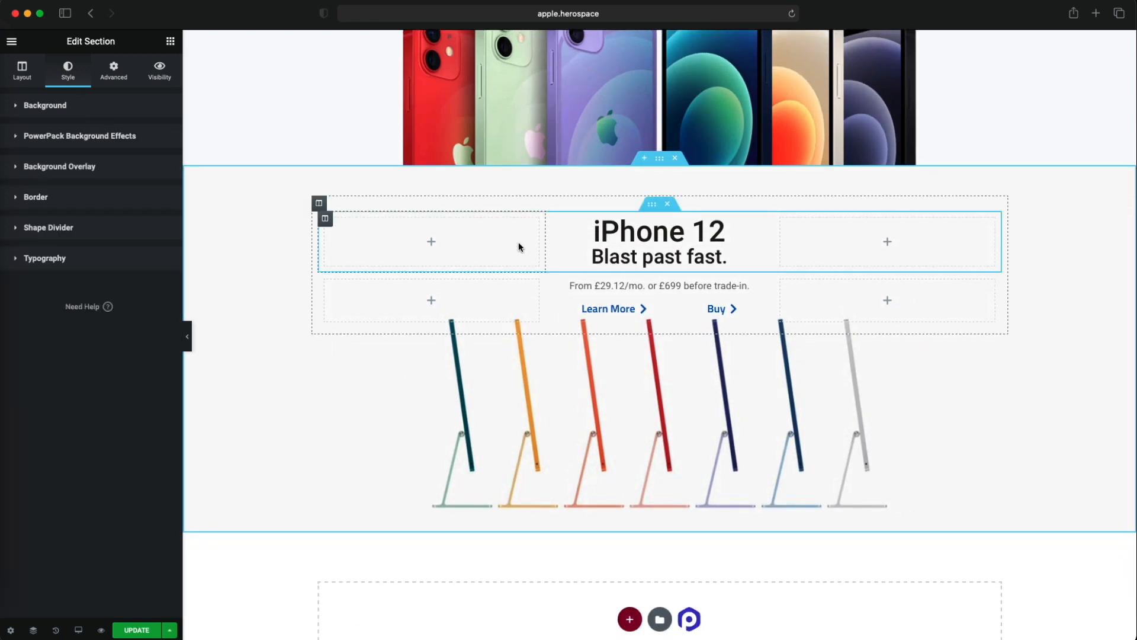
pyautogui.click(296, 93)
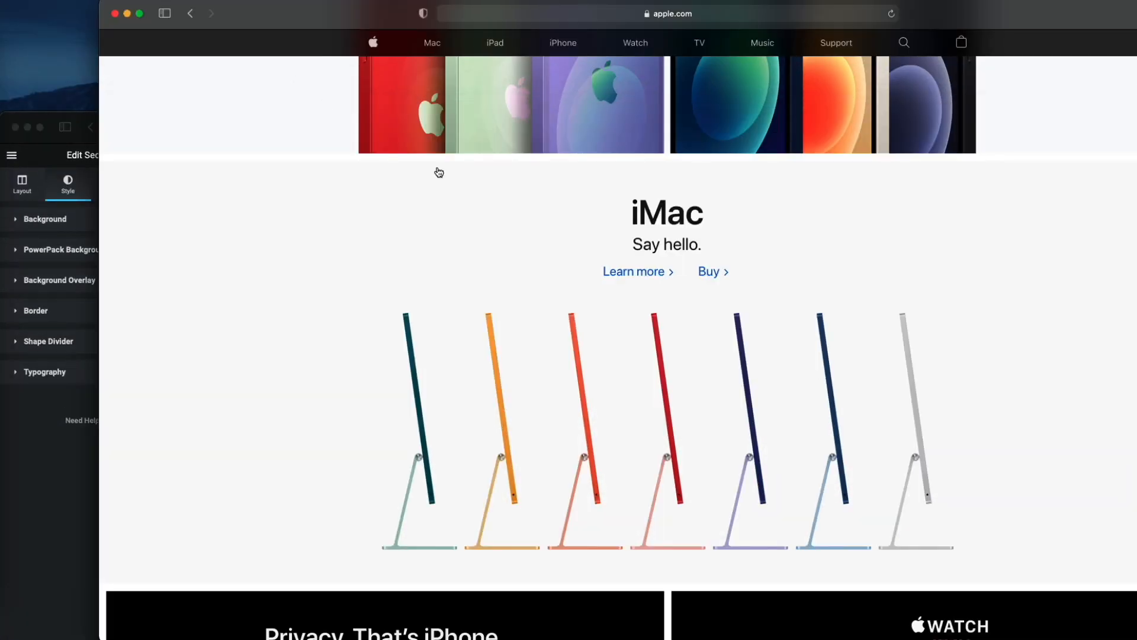
pyautogui.scroll(1, 474, 237)
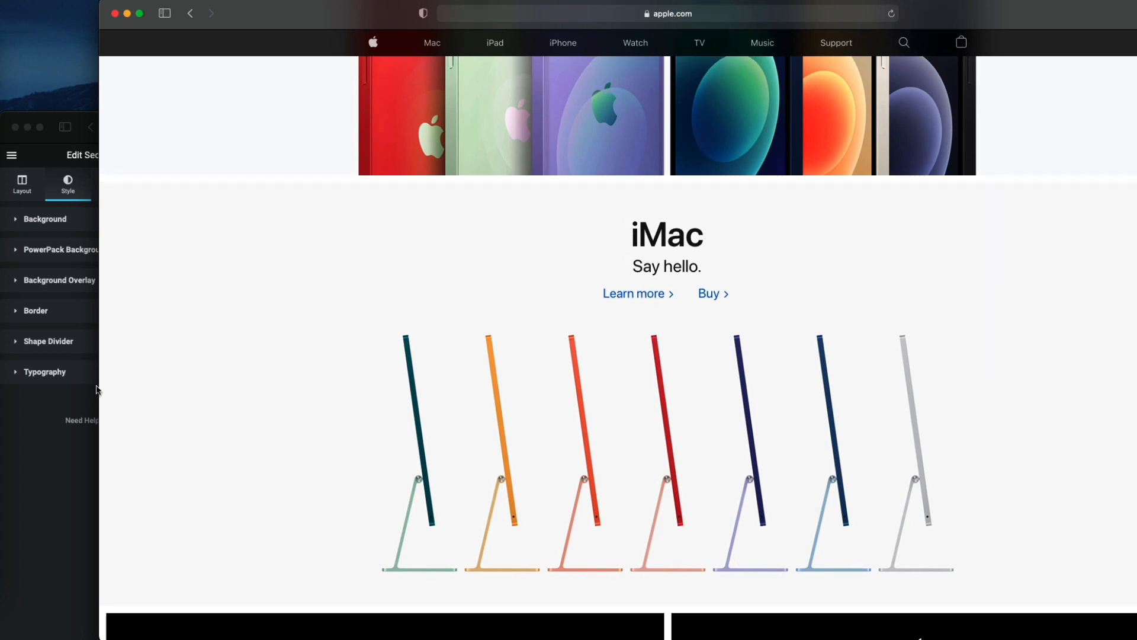
pyautogui.click(96, 387)
pyautogui.scroll(-2, 504, 433)
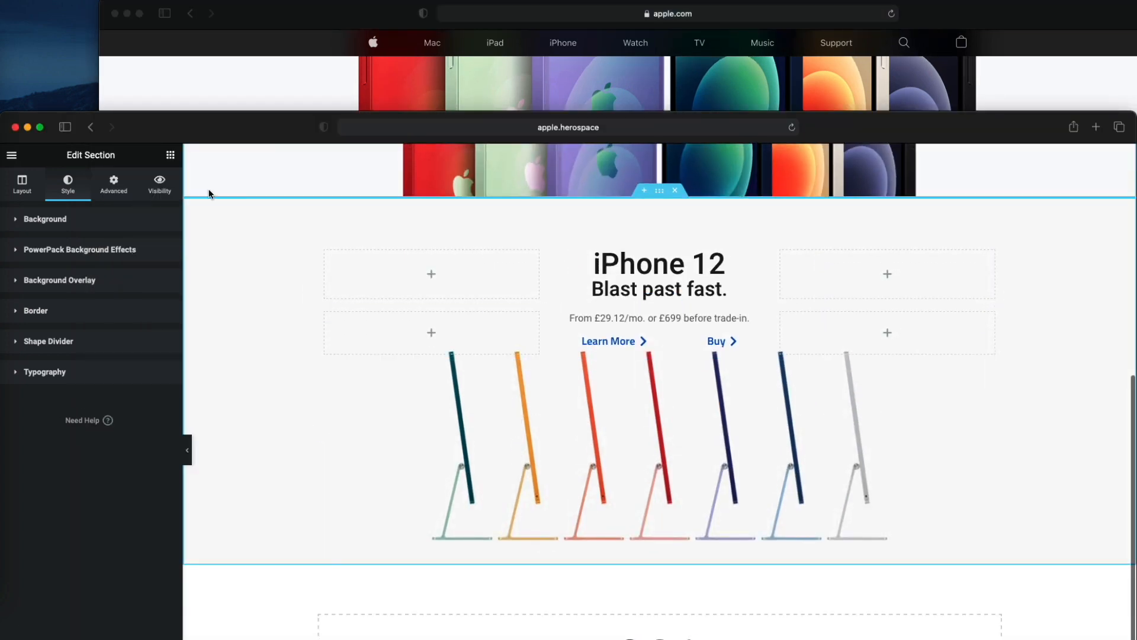
# - Reopen the iMac section's background settings and change the image size to Custom with a width of 100 VW
pyautogui.rightClick(234, 338)
pyautogui.click(512, 430)
pyautogui.rightClick(510, 426)
pyautogui.click(511, 429)
pyautogui.click(66, 220)
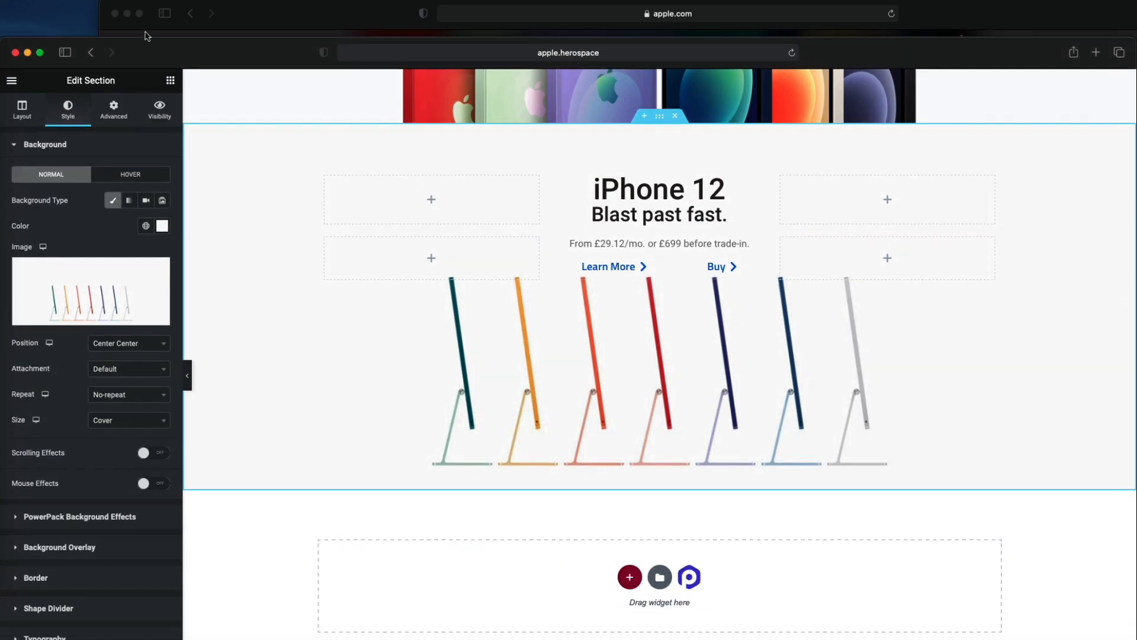
pyautogui.click(121, 495)
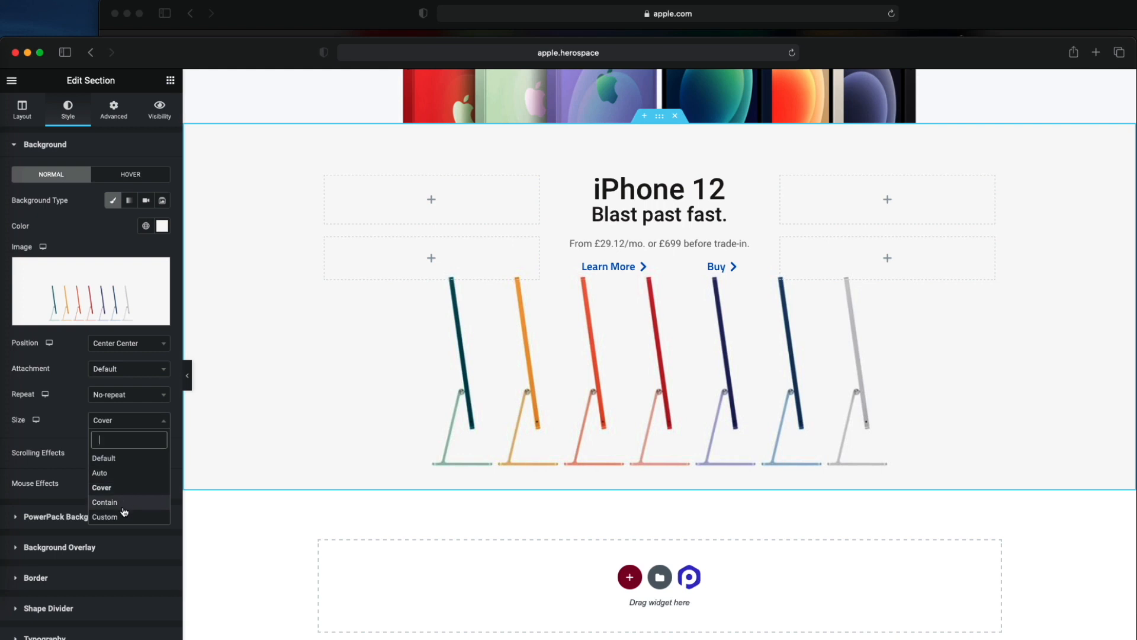
pyautogui.click(106, 516)
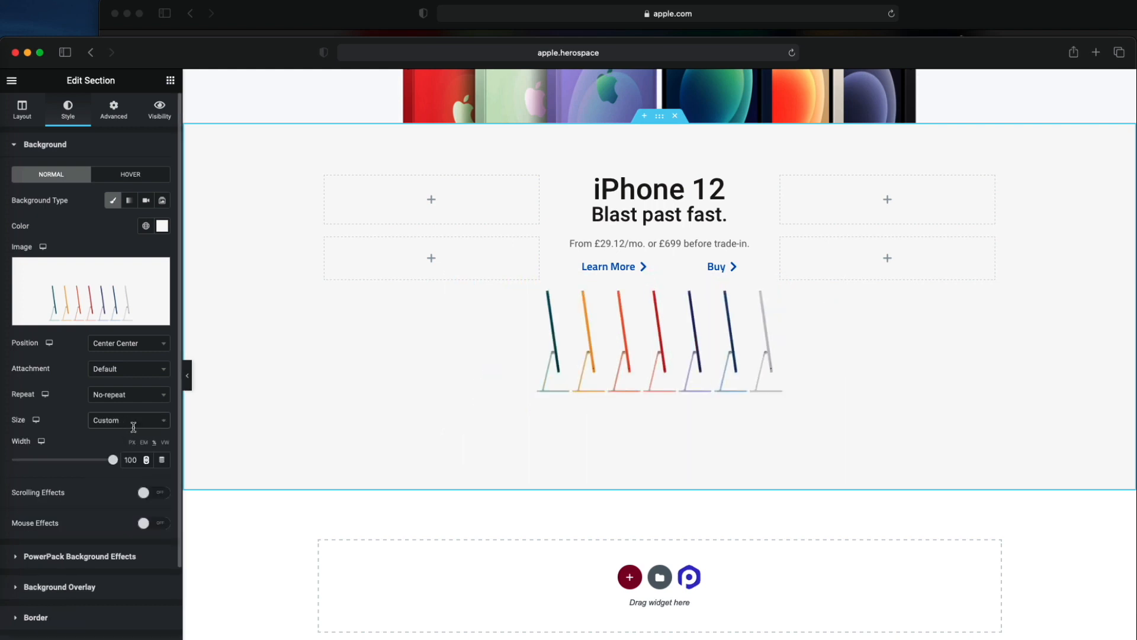
pyautogui.click(165, 443)
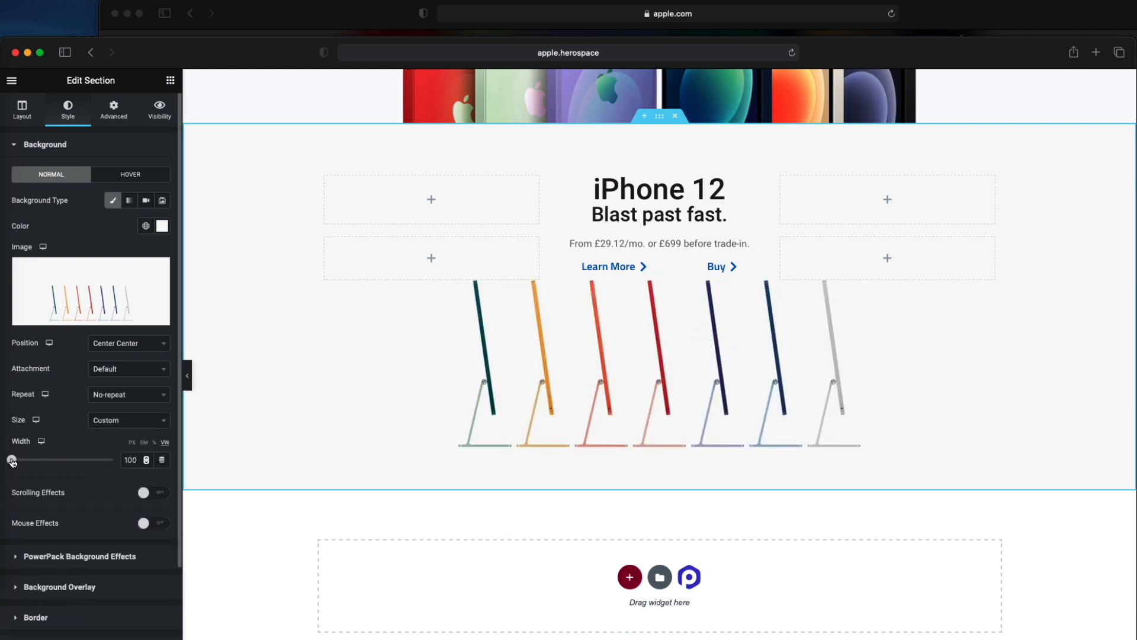
pyautogui.moveTo(76, 465); pyautogui.dragTo(134, 461)
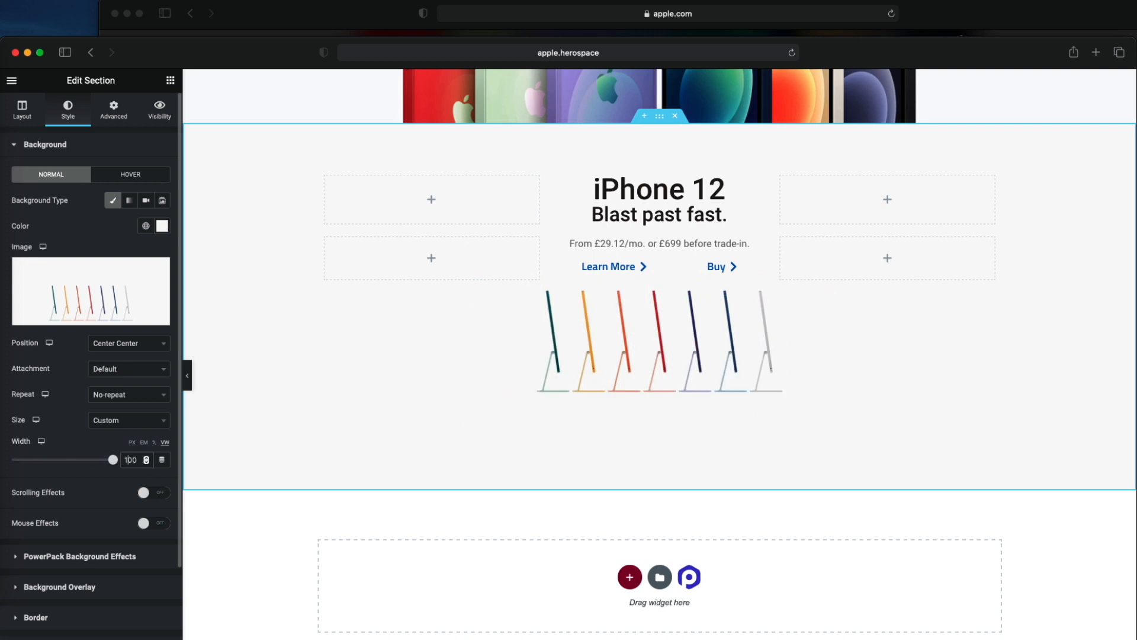
# - Try background image widths of 150 and 250 VW for the iMac section
pyautogui.press('BackSpace')
pyautogui.write('4')
pyautogui.press('BackSpace')
pyautogui.write('5')
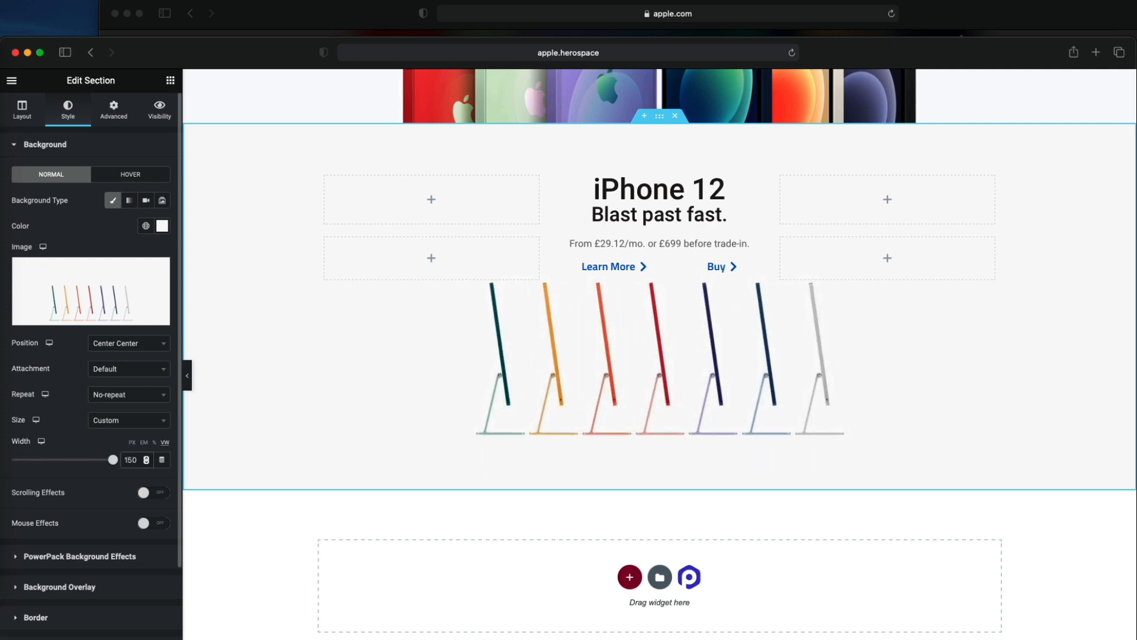
pyautogui.click(126, 460)
pyautogui.press('BackSpace')
pyautogui.write('2')
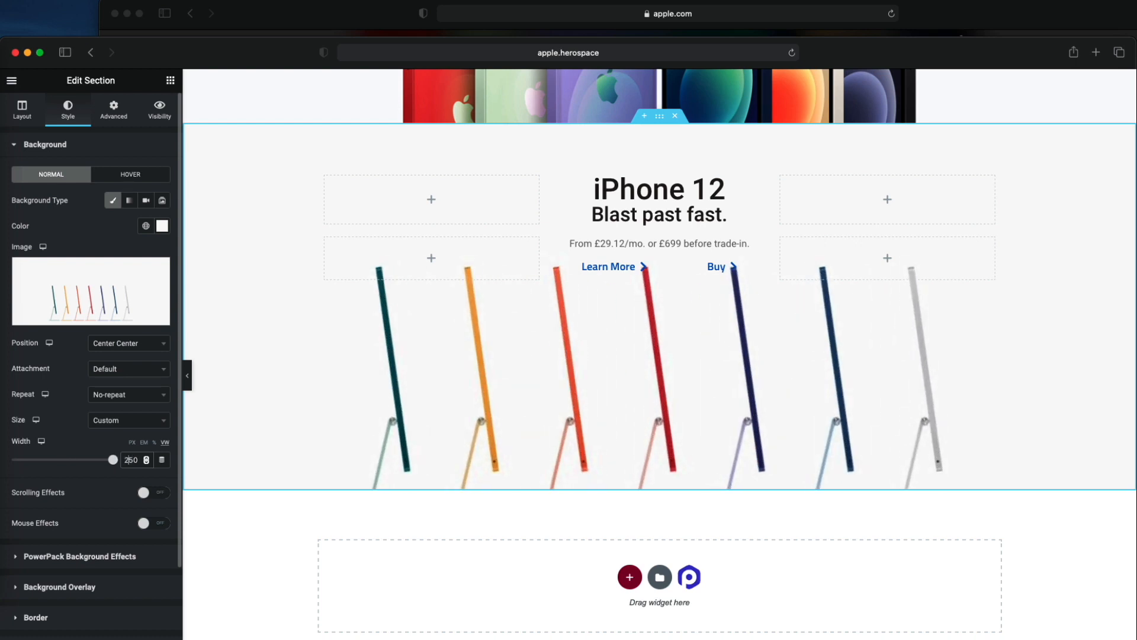
pyautogui.press('BackSpace')
pyautogui.write('1')
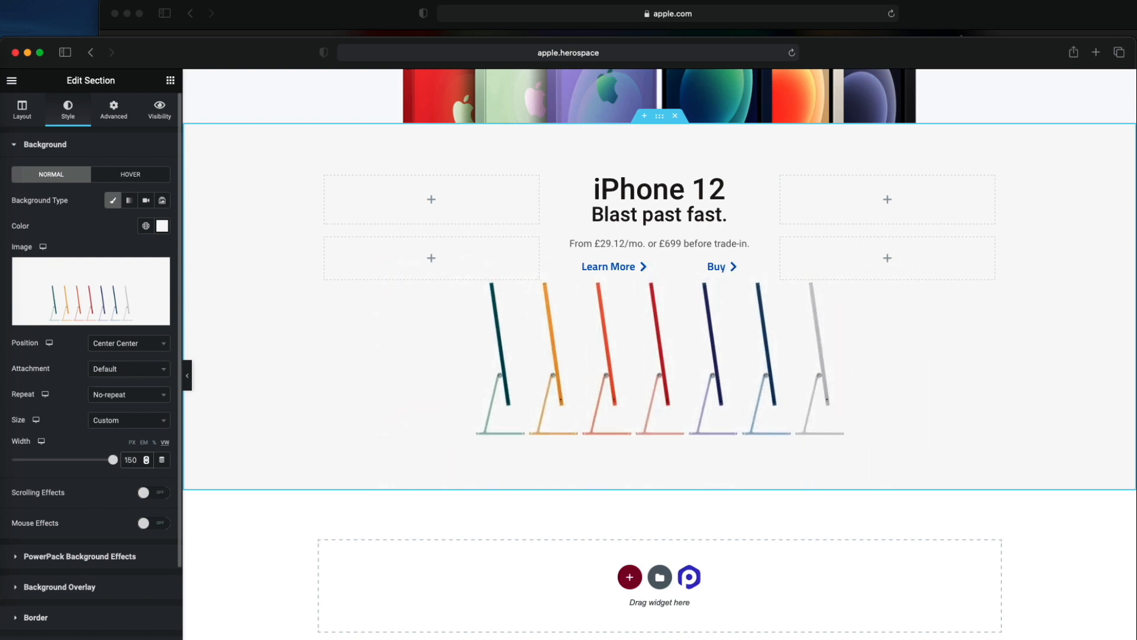
# - Set the iMac section's background image width to 180 VW
pyautogui.press('BackSpace')
pyautogui.write('7')
pyautogui.press('BackSpace')
pyautogui.write('8')
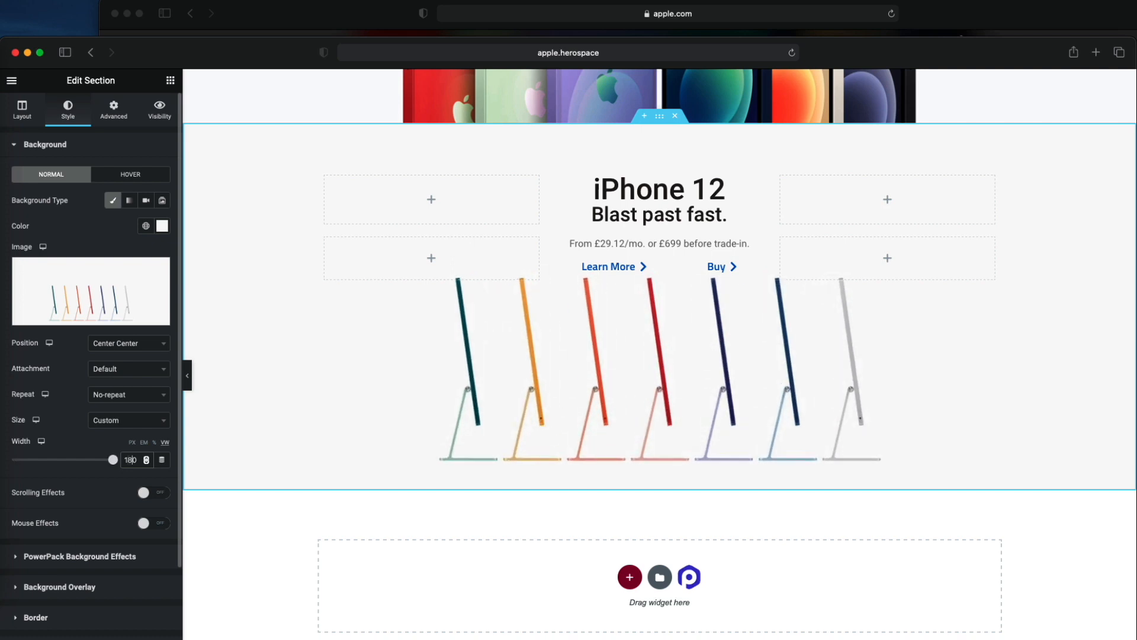
# - Move the Elementor window aside to compare the resized iMac image with apple.com, and move it back
pyautogui.moveTo(313, 58); pyautogui.dragTo(319, 422)
pyautogui.scroll(-5, 311, 343)
pyautogui.scroll(2, 306, 310)
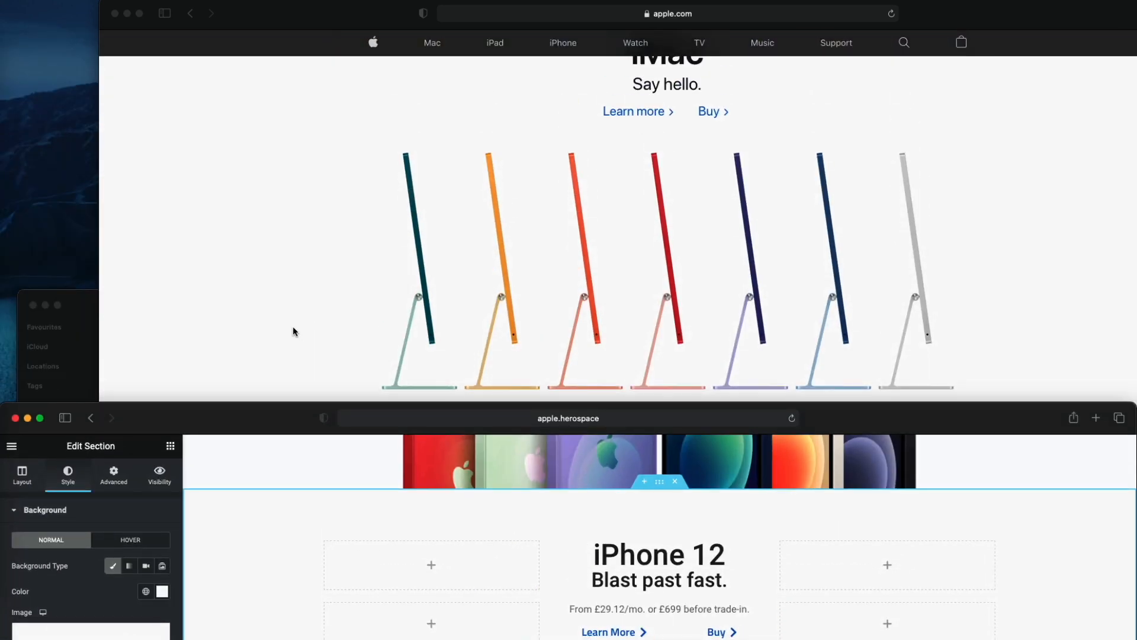
pyautogui.scroll(-1, 287, 330)
pyautogui.moveTo(269, 415); pyautogui.dragTo(265, 41)
pyautogui.scroll(3, 332, 246)
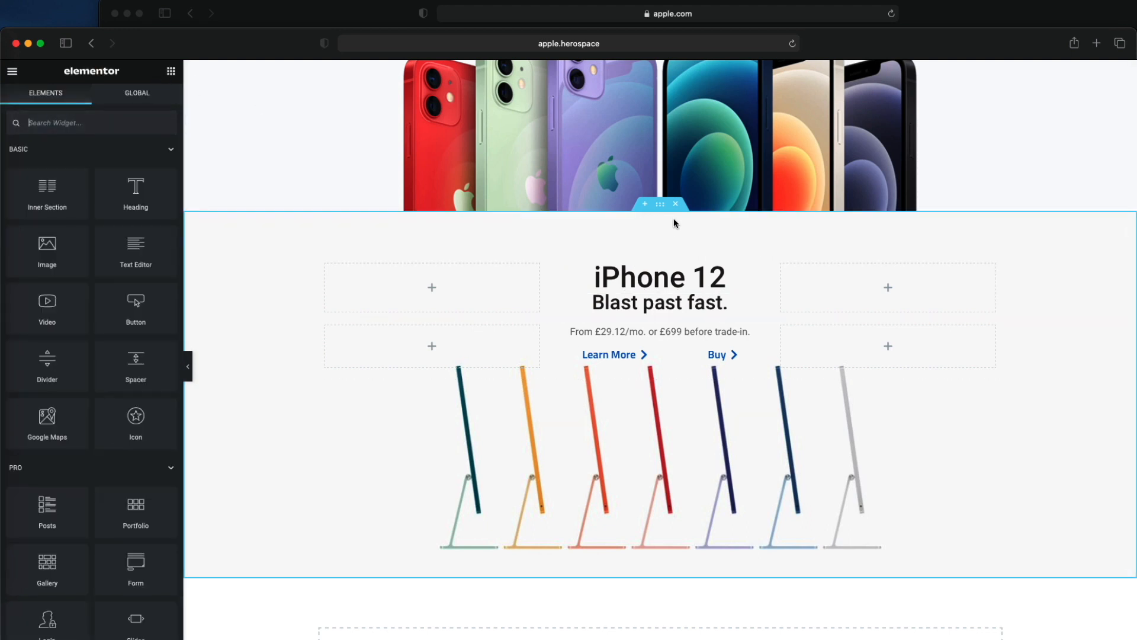
# - Check the gap between sections on apple.com and set the iMac section's top and bottom margins to 5 px
pyautogui.click(646, 233)
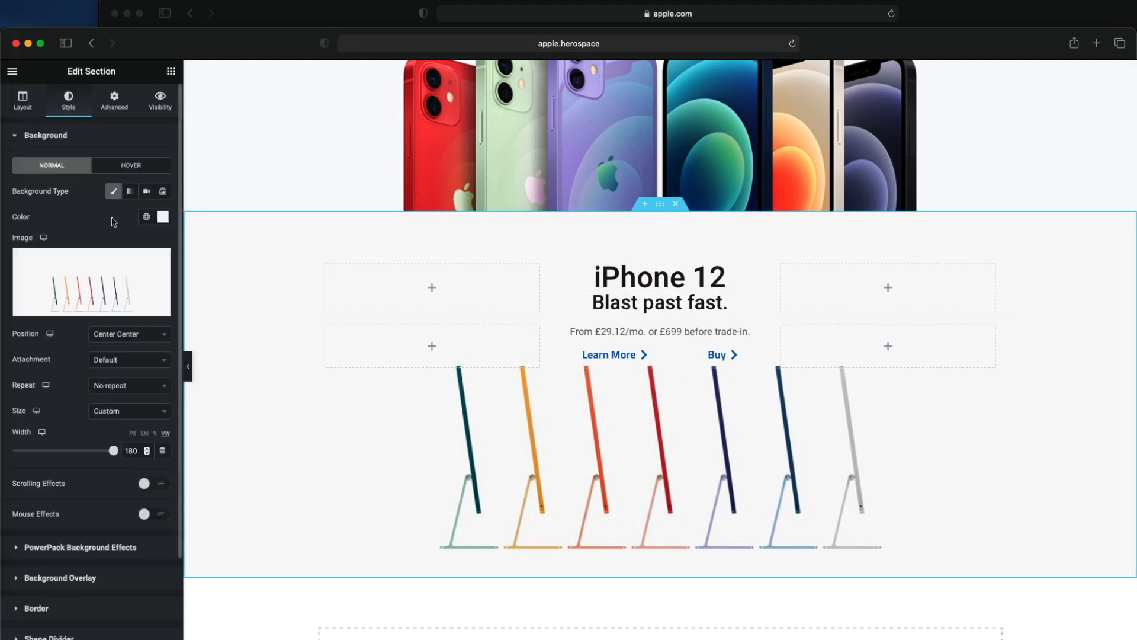
pyautogui.click(107, 108)
pyautogui.scroll(2, 228, 193)
pyautogui.moveTo(256, 34); pyautogui.dragTo(246, 240)
pyautogui.scroll(-1, 247, 217)
pyautogui.scroll(5, 247, 217)
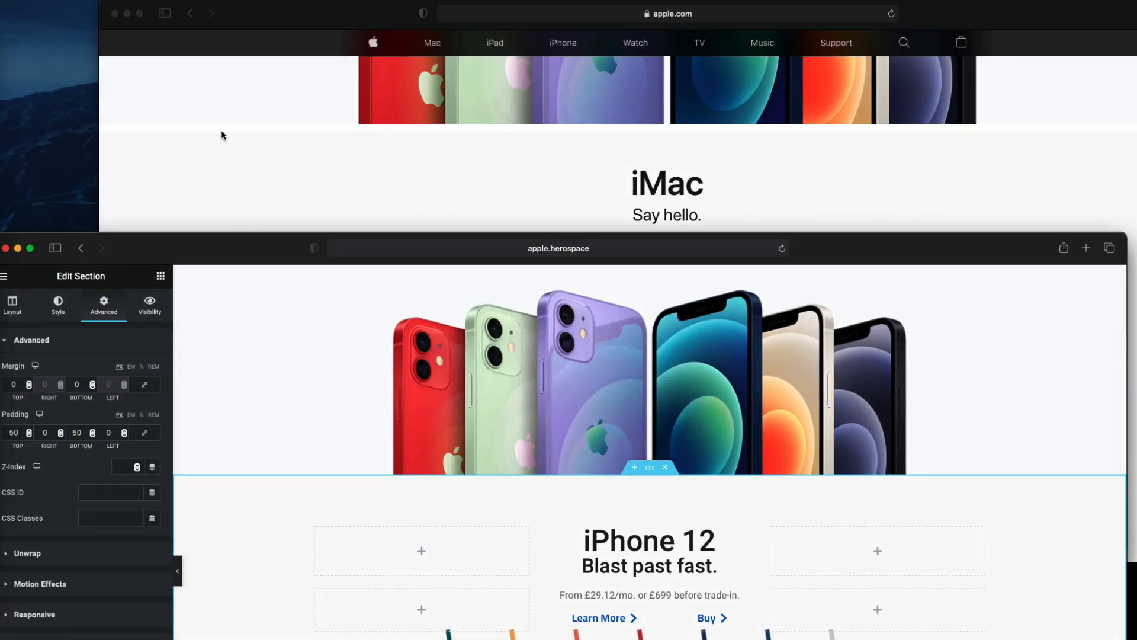
pyautogui.doubleClick(4, 384)
pyautogui.write('5')
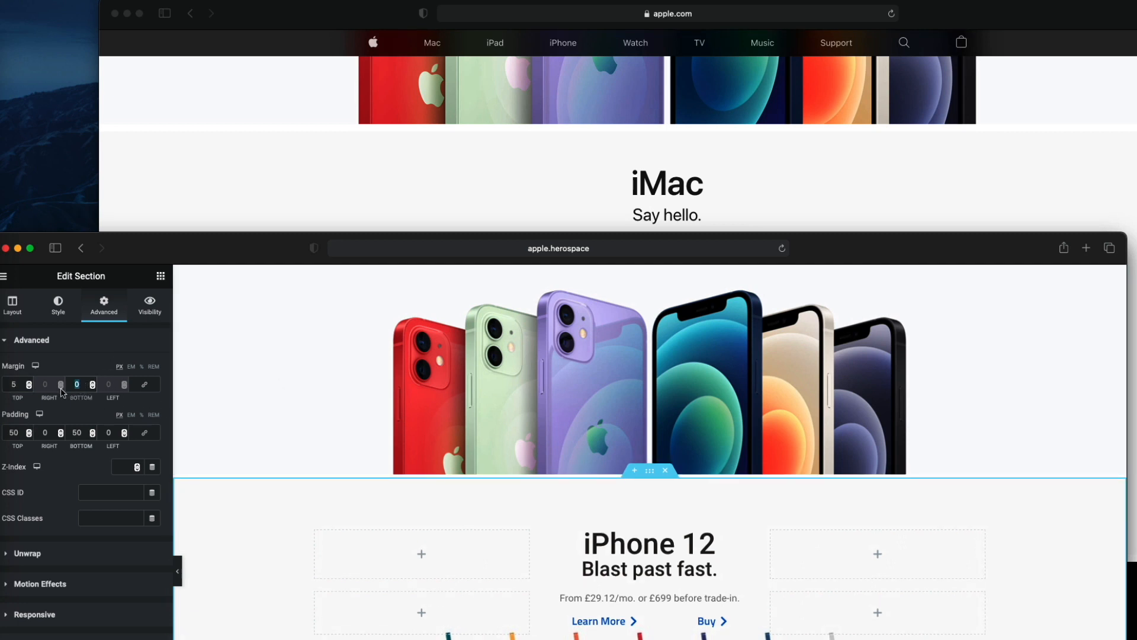
# - Set the original iPhone 12 section's top margin to 0 and its bottom margin to 5 px
pyautogui.scroll(5, 317, 397)
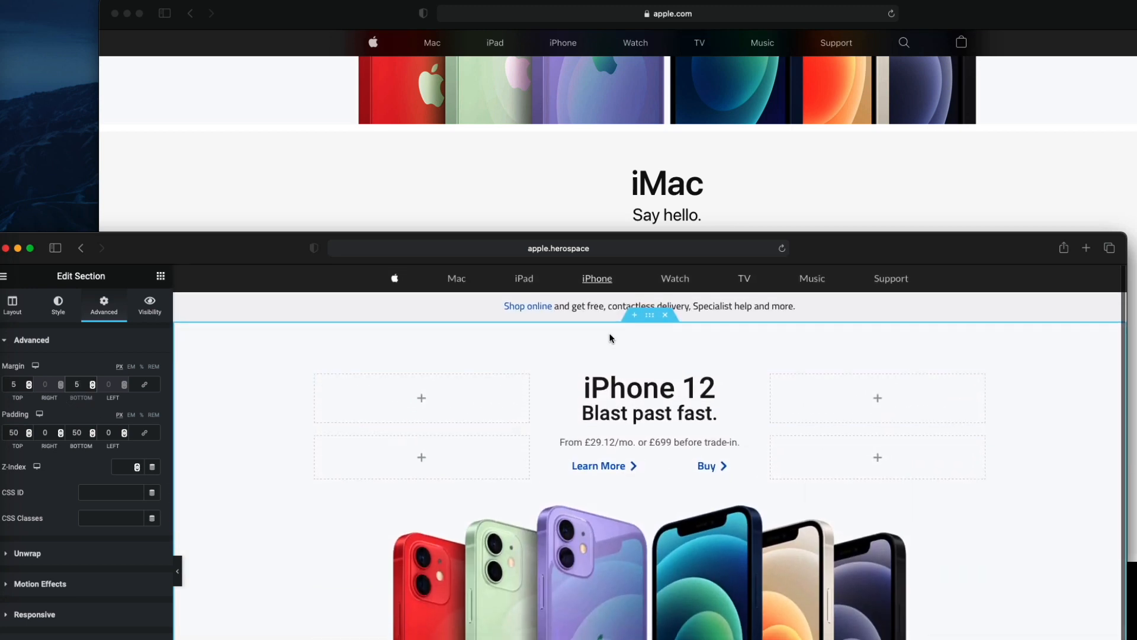
pyautogui.click(636, 316)
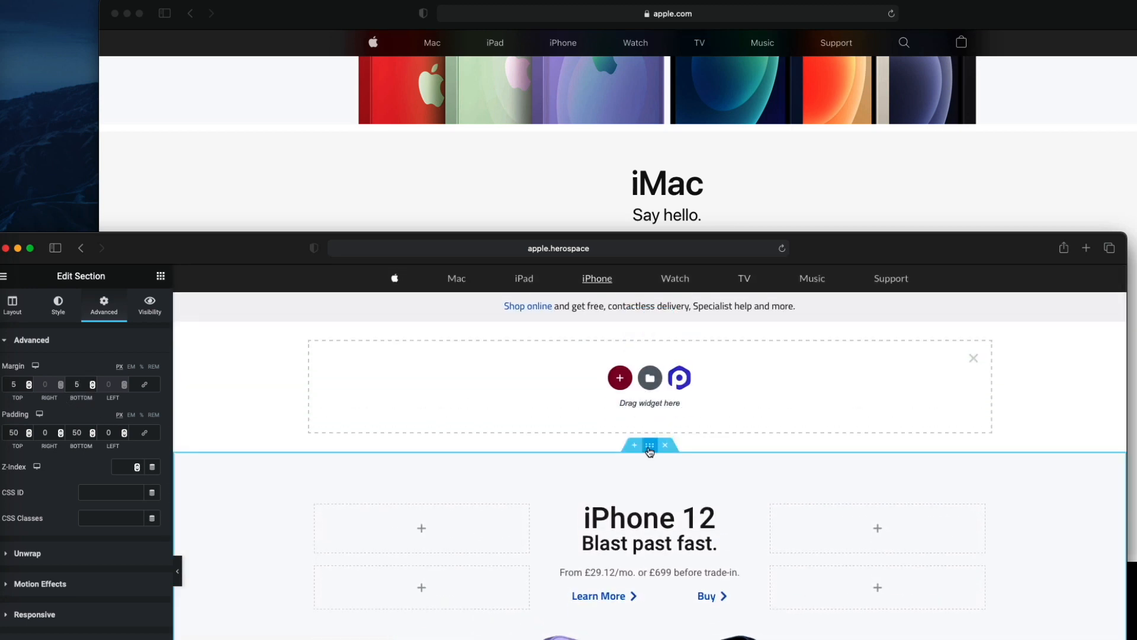
pyautogui.click(973, 359)
pyautogui.rightClick(226, 375)
pyautogui.click(224, 389)
pyautogui.click(97, 312)
pyautogui.click(19, 385)
pyautogui.write('5')
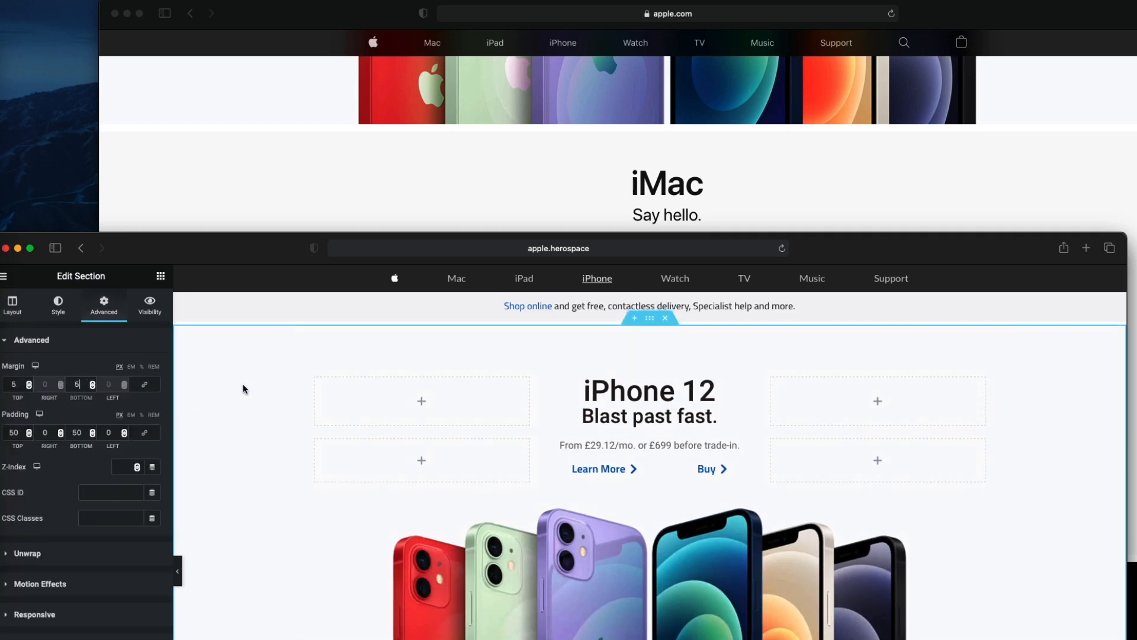
pyautogui.doubleClick(19, 382)
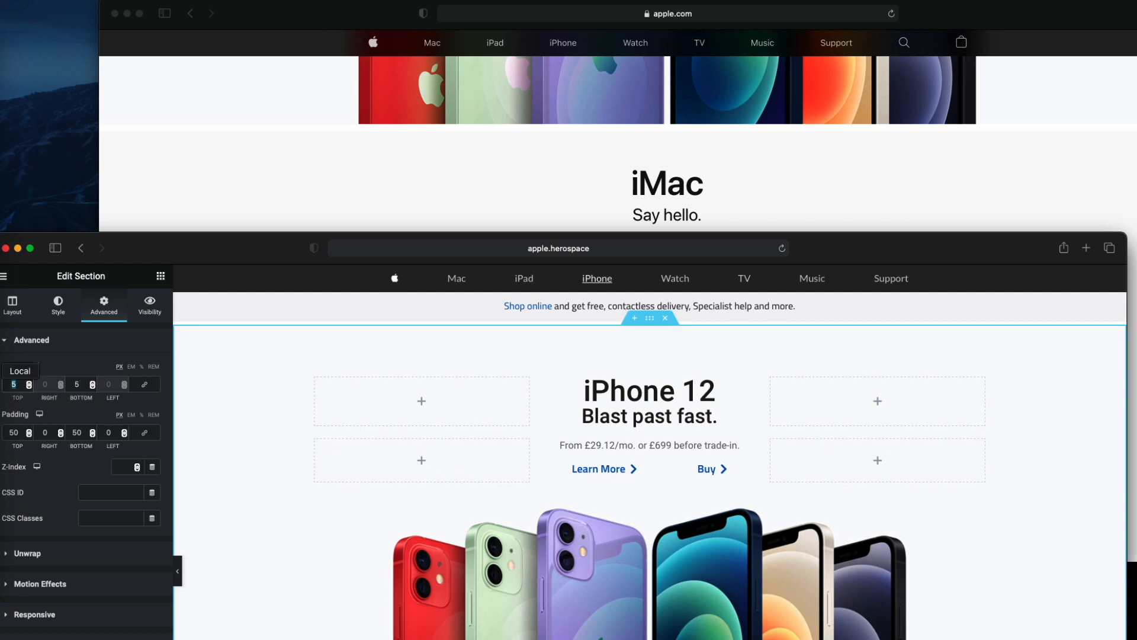
pyautogui.write('0')
# - Move the Elementor window back up and preview the gap between the two sections with the editing panel hidden
pyautogui.moveTo(281, 258); pyautogui.dragTo(291, 71)
pyautogui.click(187, 386)
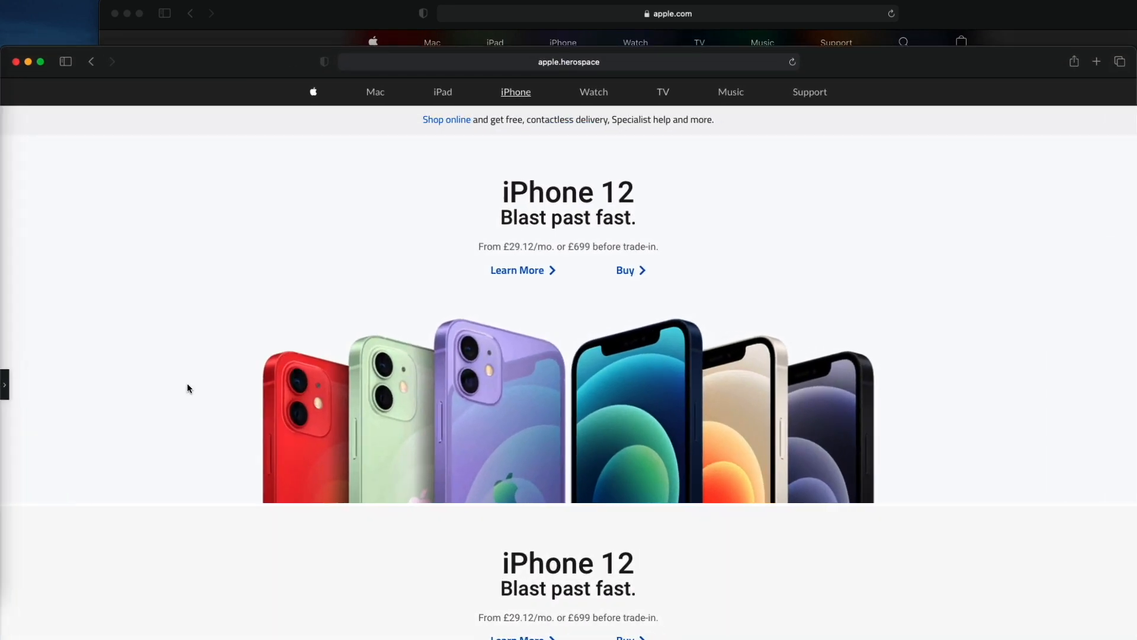
pyautogui.scroll(-3, 187, 388)
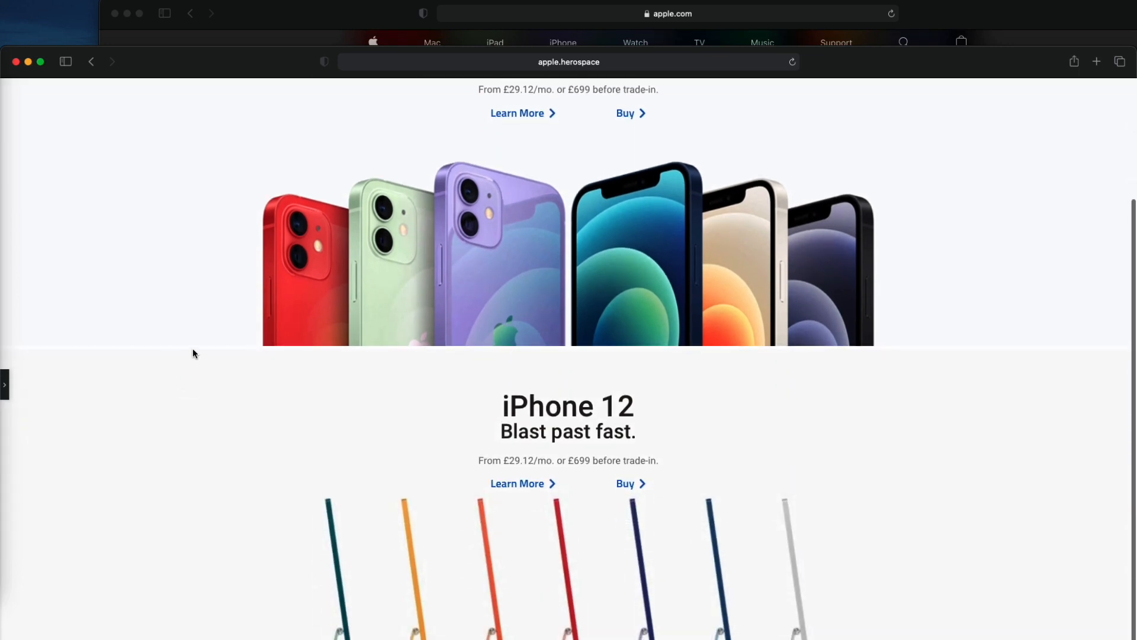
pyautogui.click(13, 391)
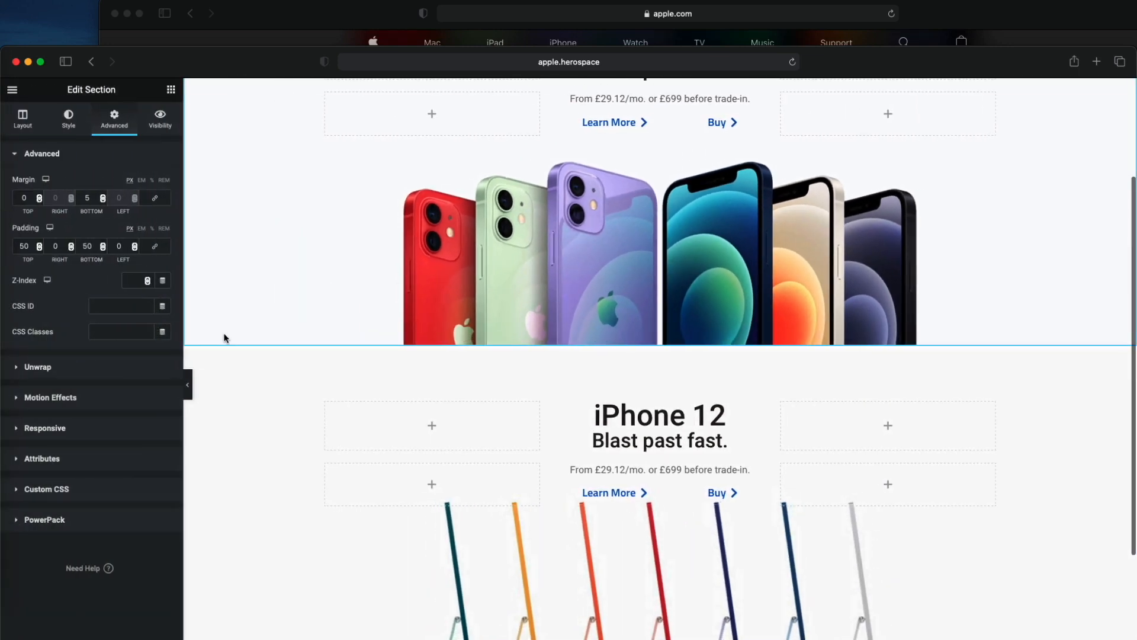
# - Open the iMac section for editing and check its margins and its remaining iPhone 12 text
pyautogui.rightClick(239, 375)
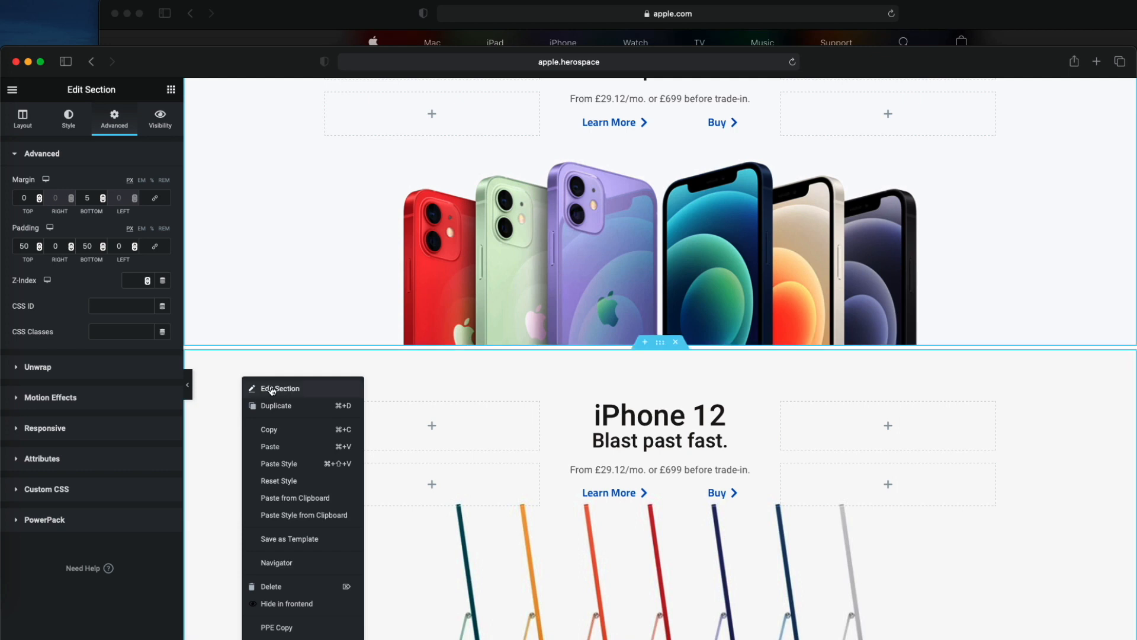
pyautogui.click(262, 386)
pyautogui.rightClick(240, 278)
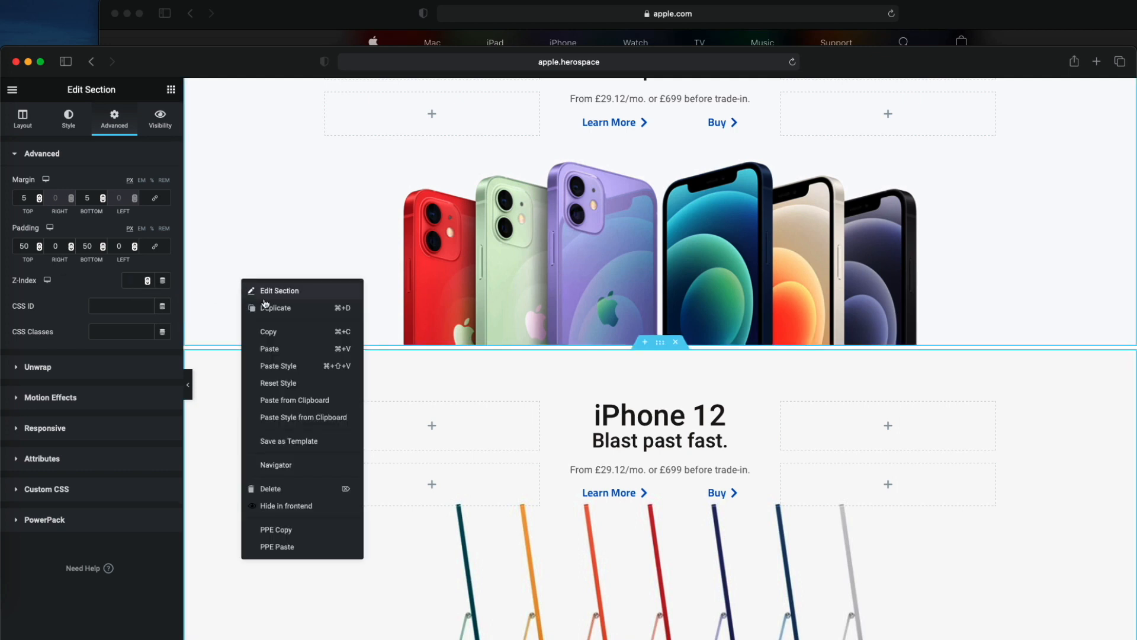
pyautogui.scroll(-1, 226, 382)
pyautogui.scroll(-4, 314, 372)
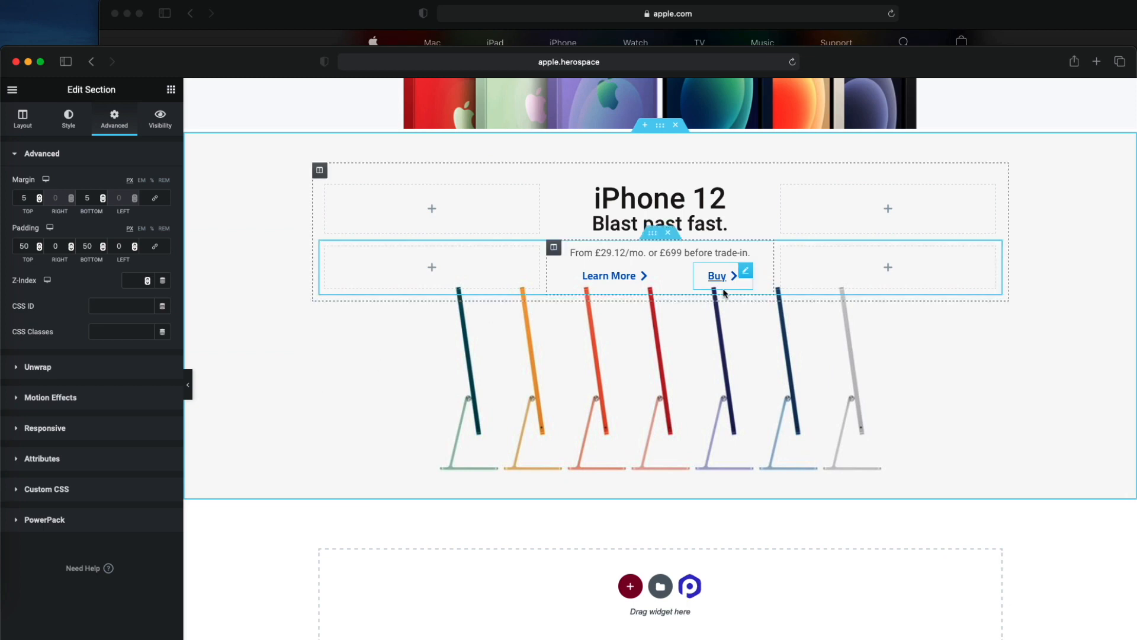
# - Compare the duplicated section with apple.com's iMac section and delete its price line above the Learn More and Buy links
pyautogui.click(652, 233)
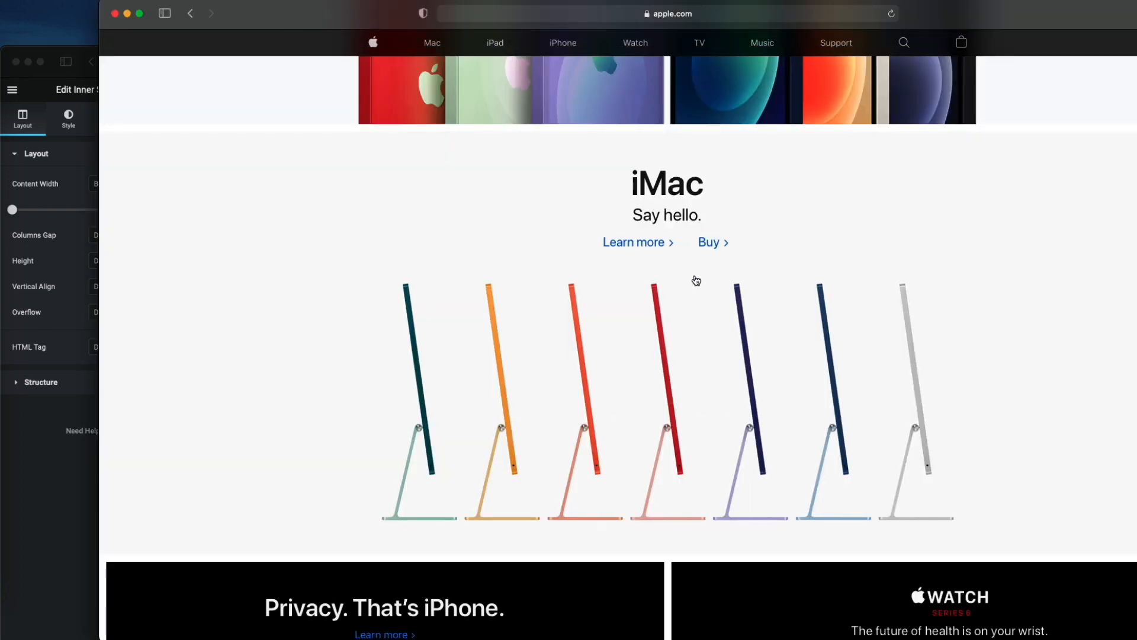
pyautogui.click(83, 346)
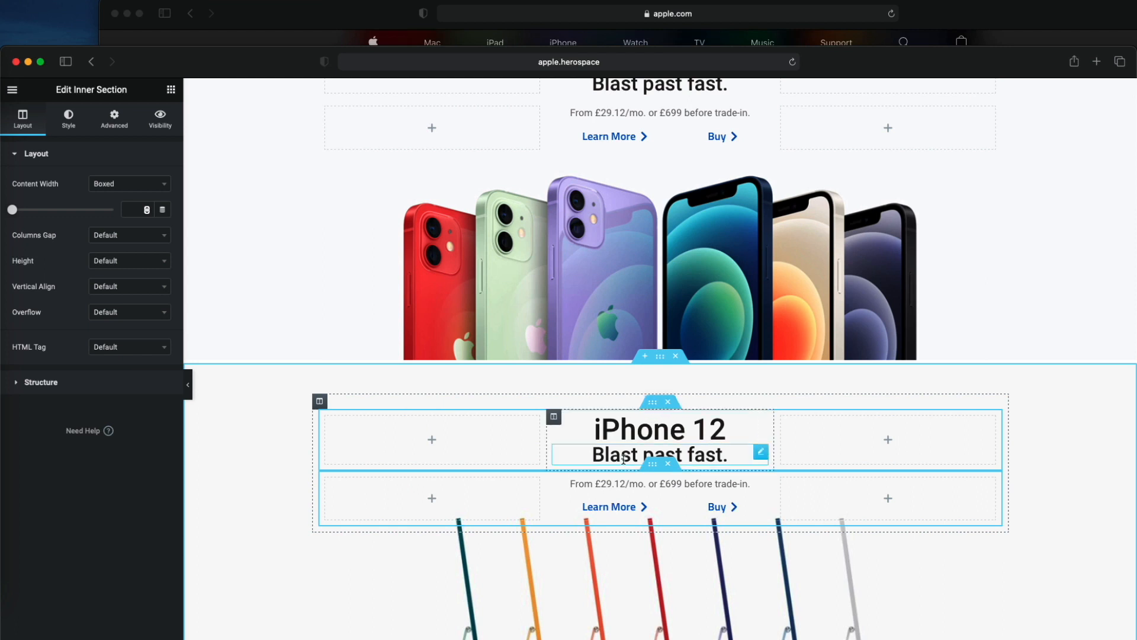
pyautogui.rightClick(732, 483)
pyautogui.click(777, 634)
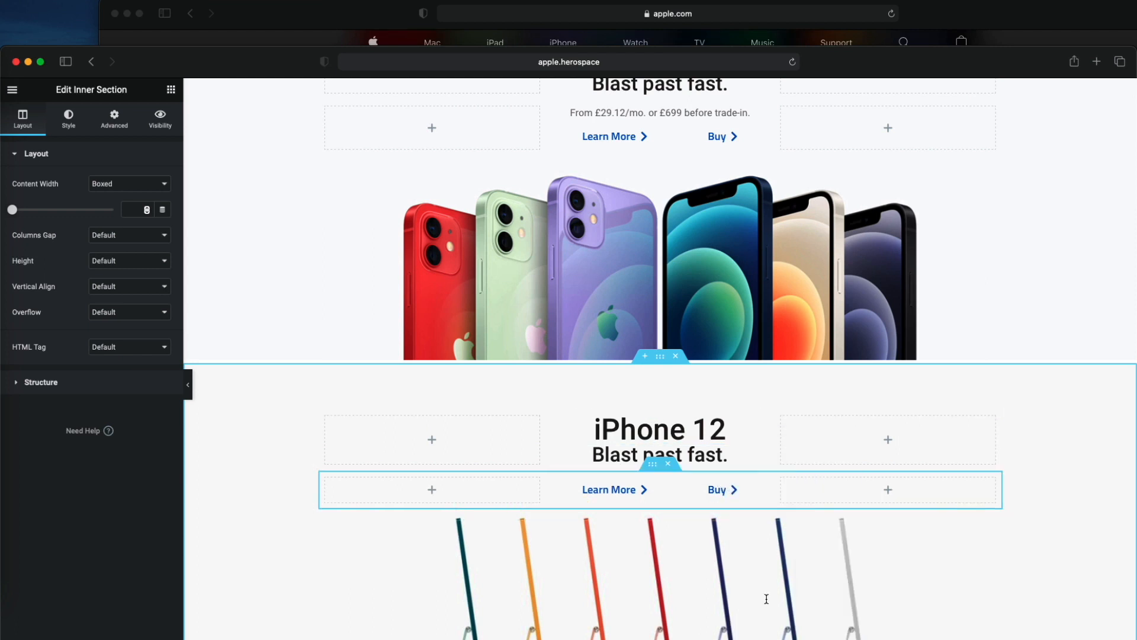
# - Check the iMac wording on apple.com and change the duplicated section's main heading to "iMac"
pyautogui.moveTo(291, 65); pyautogui.dragTo(281, 17)
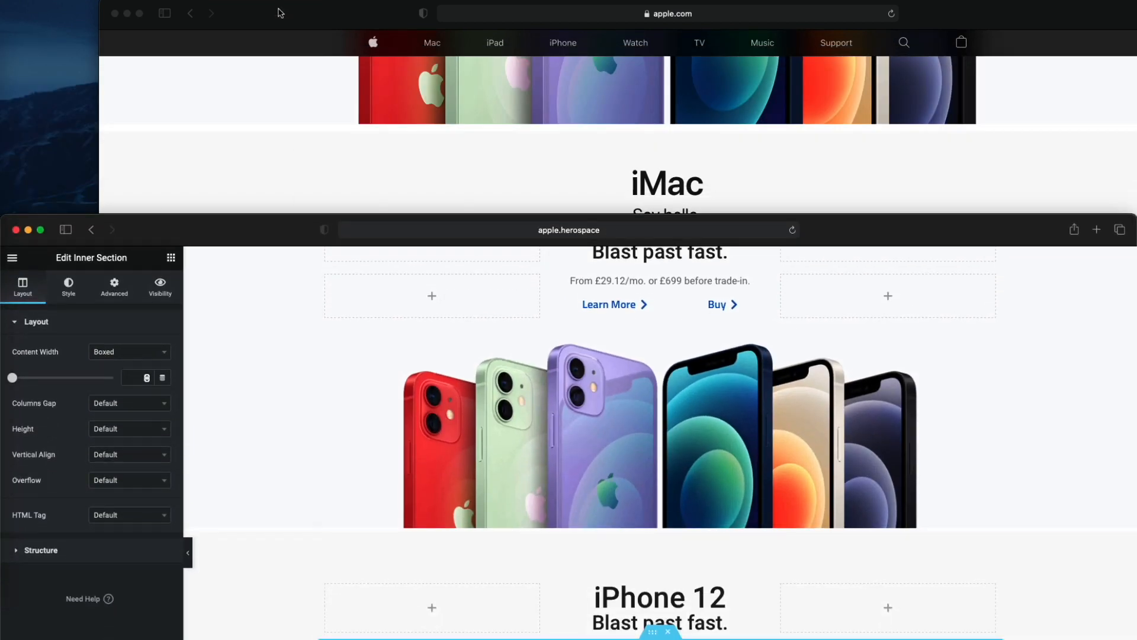
pyautogui.click(313, 131)
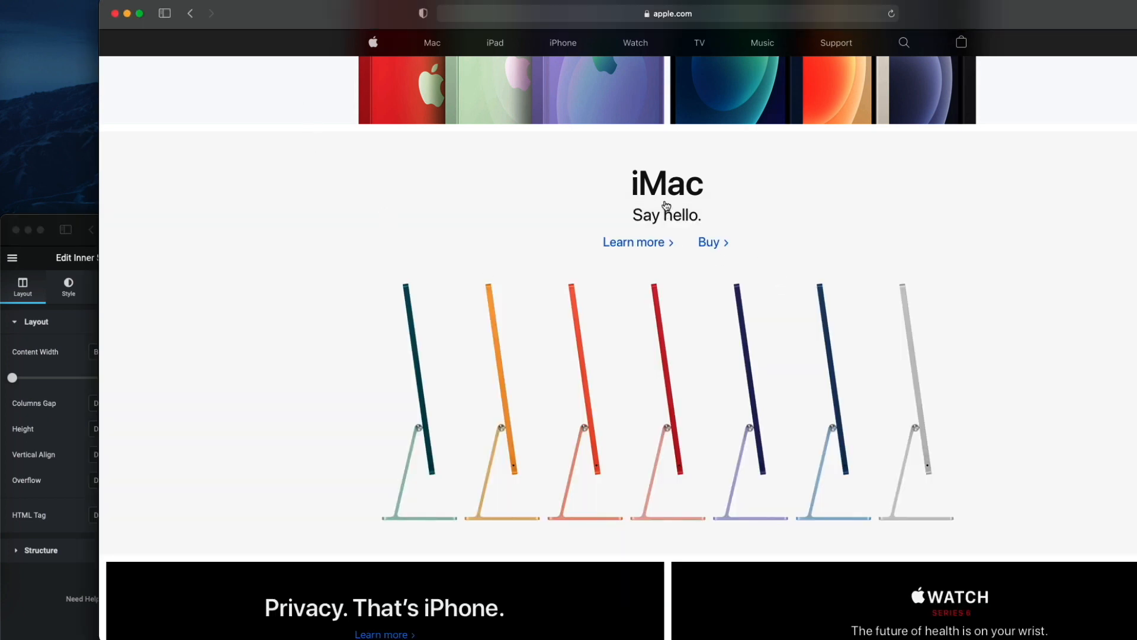
pyautogui.click(96, 277)
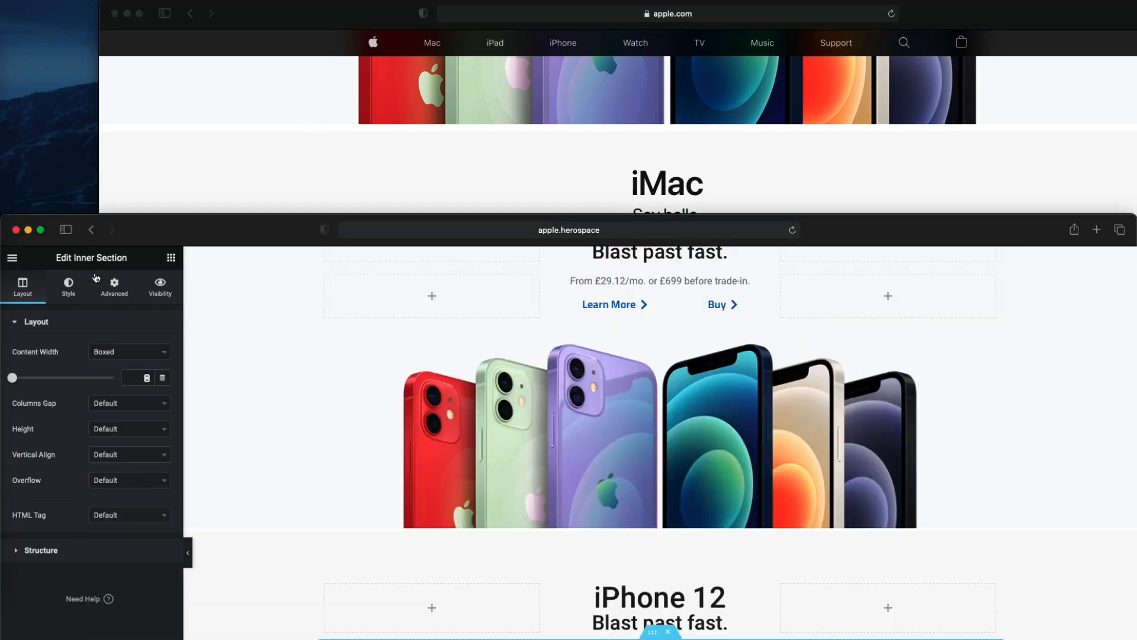
pyautogui.moveTo(272, 237); pyautogui.dragTo(272, 60)
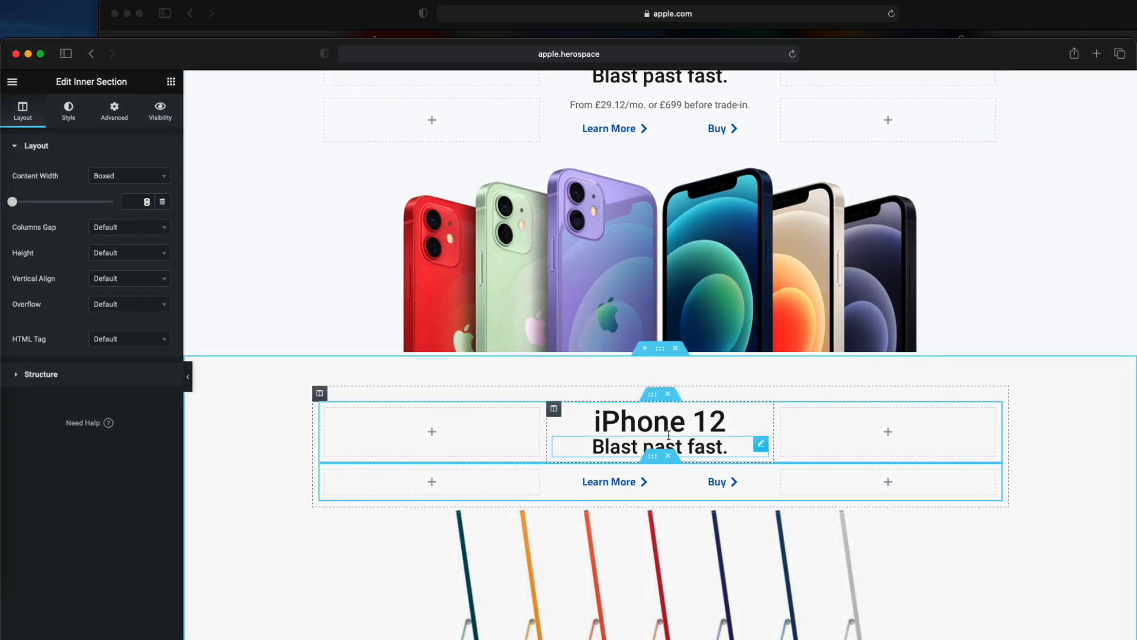
pyautogui.click(668, 423)
pyautogui.press('super+a')
pyautogui.write('iMac')
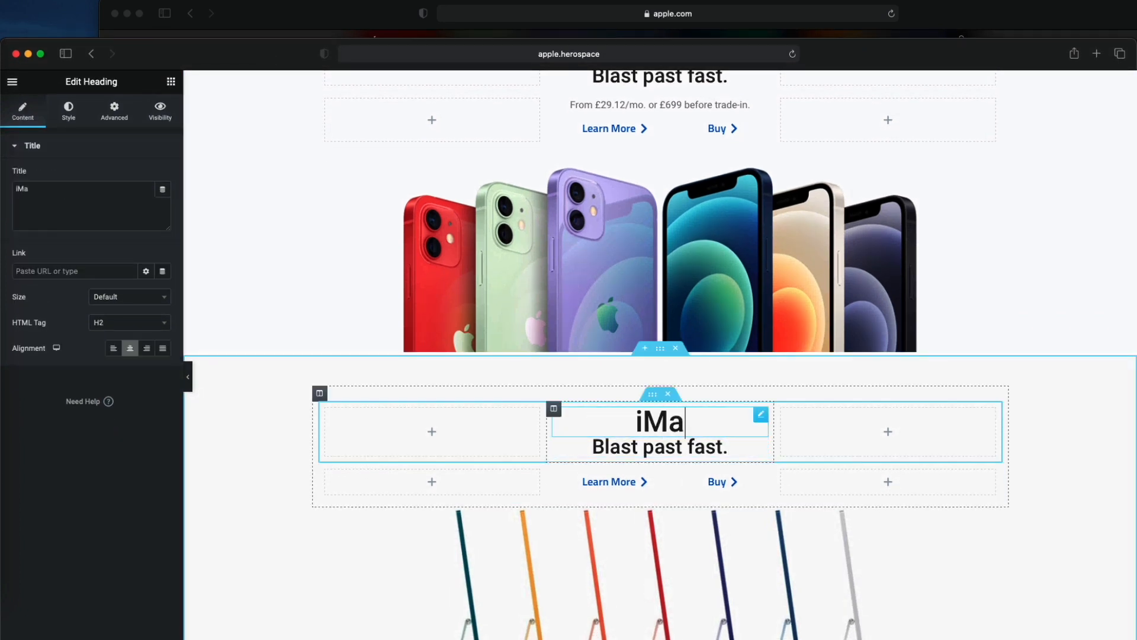
# - Change the subheading under iMac to "Say hello." to match the wording on apple.com
pyautogui.click(674, 441)
pyautogui.press('super+a')
pyautogui.write('Sat')
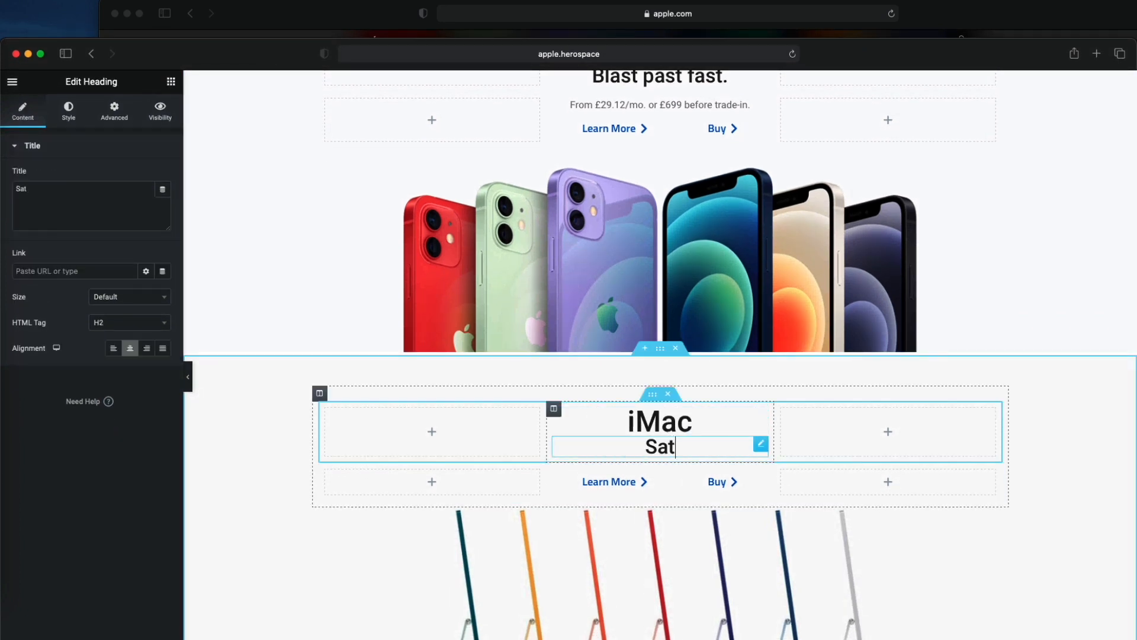
pyautogui.press('BackSpace')
pyautogui.write('y Hello')
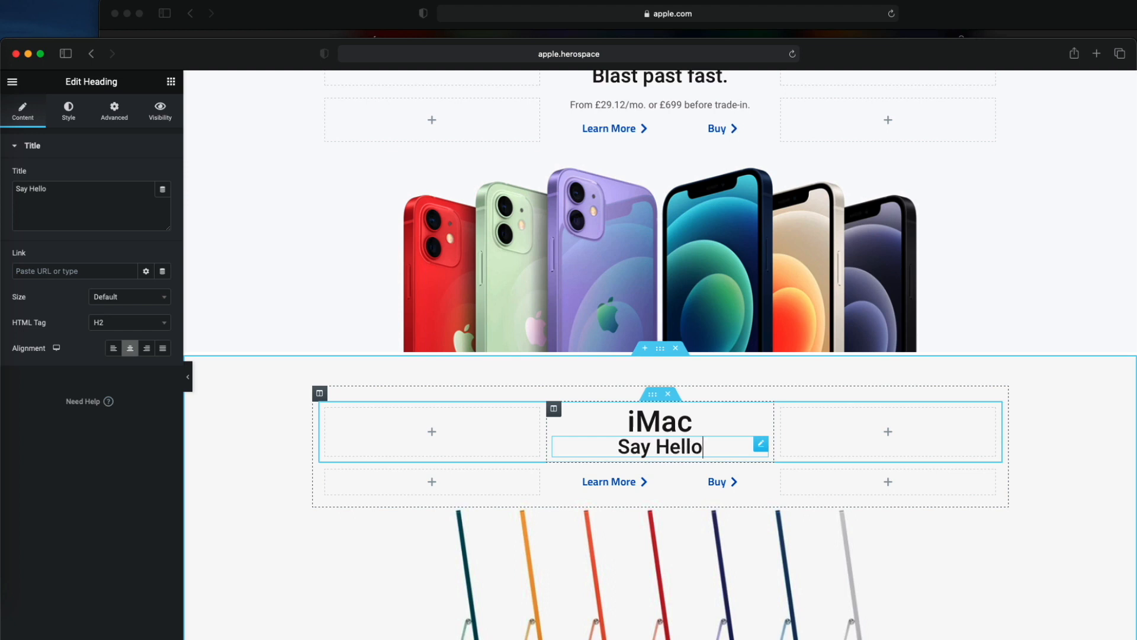
pyautogui.moveTo(286, 70); pyautogui.dragTo(287, 134)
pyautogui.press('BackSpace')
pyautogui.press('BackSpace')
pyautogui.press('BackSpace')
pyautogui.press('BackSpace')
pyautogui.press('BackSpace')
pyautogui.press('BackSpace')
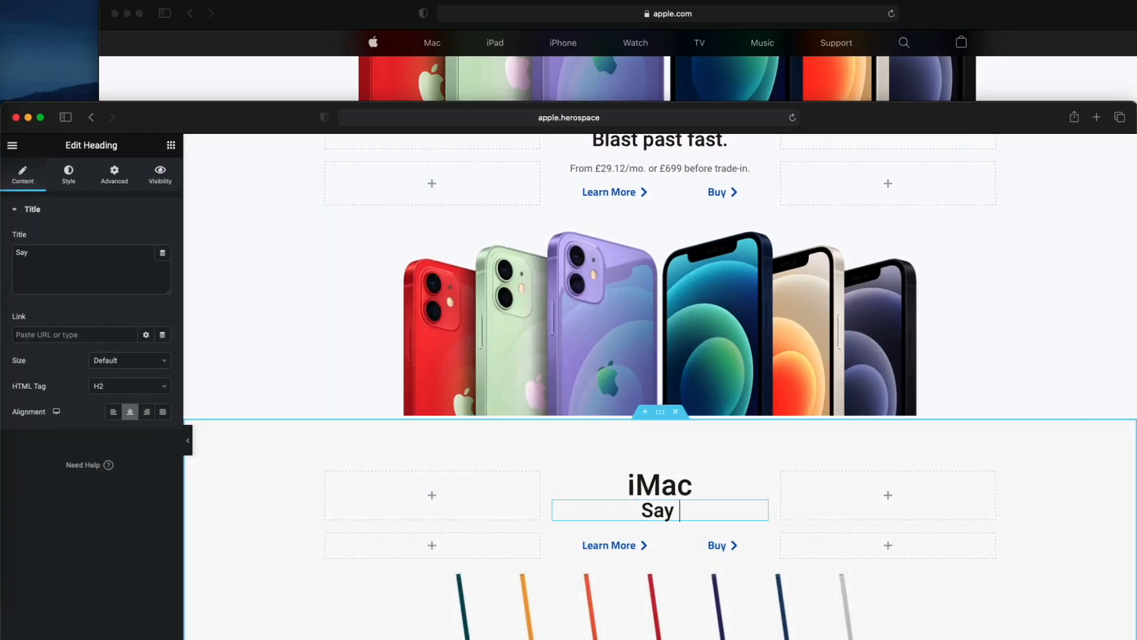
pyautogui.write('hello.')
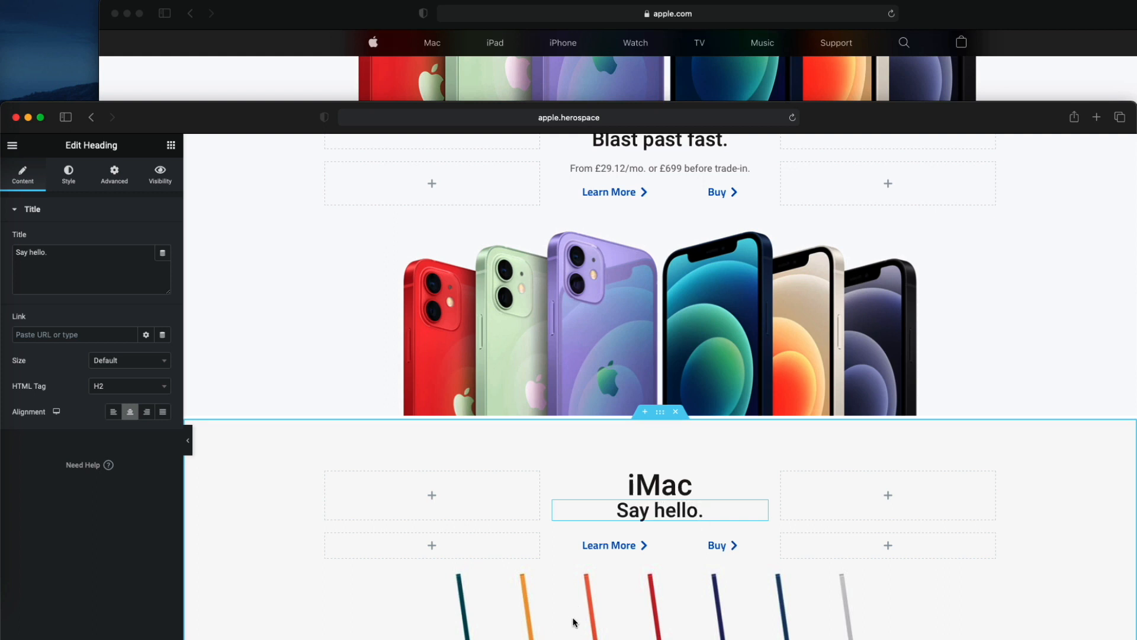
# - Compare the text spacing with apple.com and set the "Say hello." heading's top and bottom padding to 10 px
pyautogui.click(304, 85)
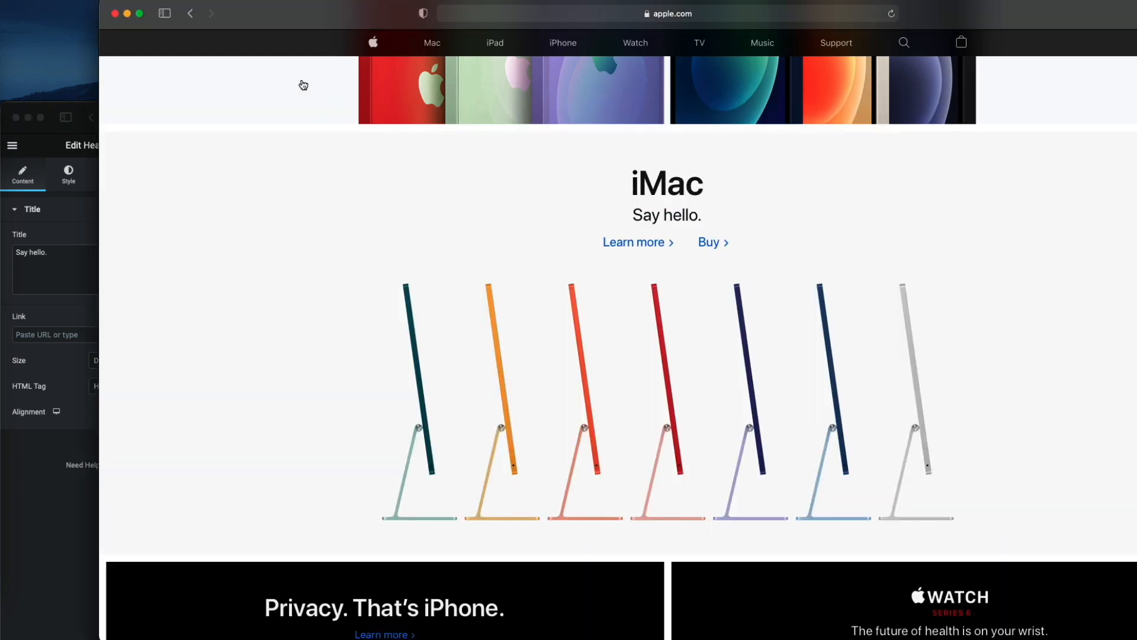
pyautogui.click(143, 512)
pyautogui.scroll(-2, 610, 400)
pyautogui.click(749, 425)
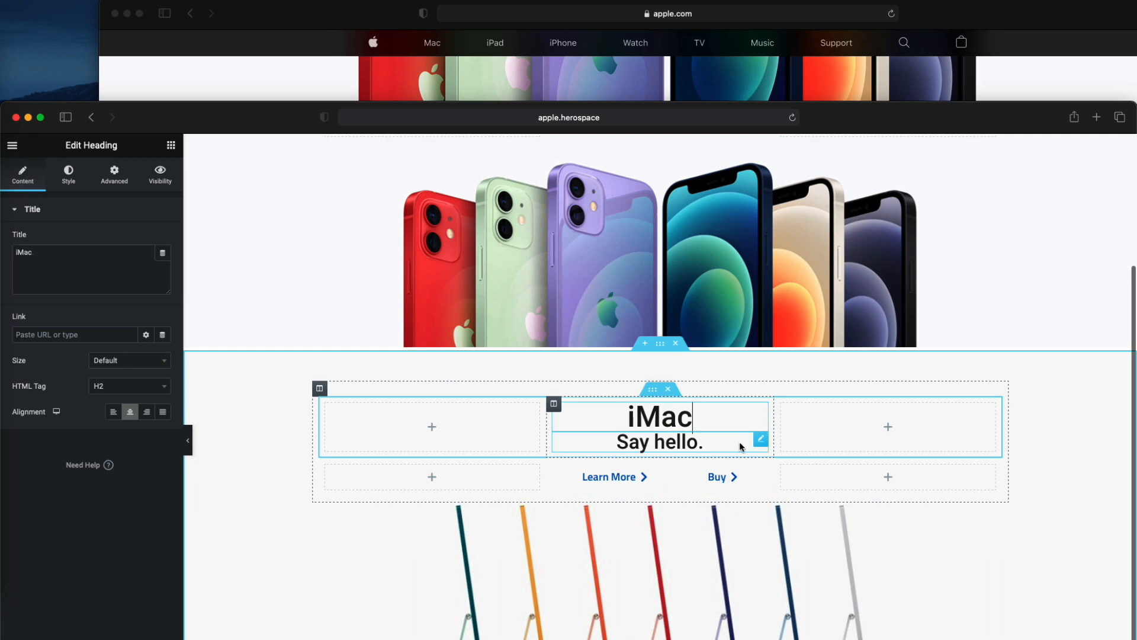
pyautogui.click(760, 439)
pyautogui.click(125, 176)
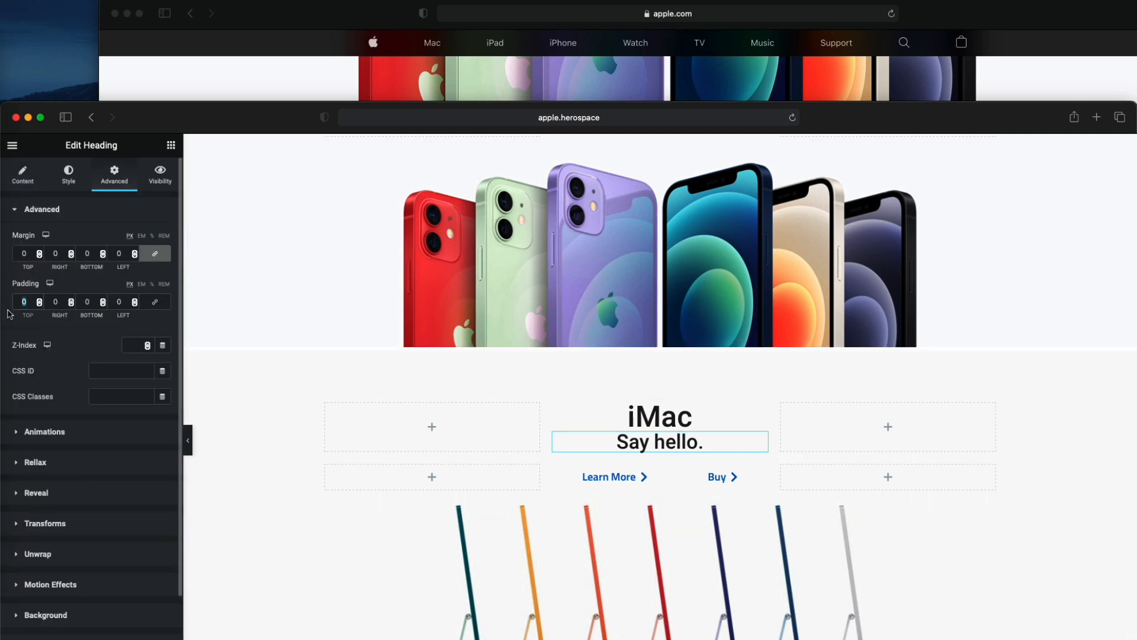
pyautogui.write('15')
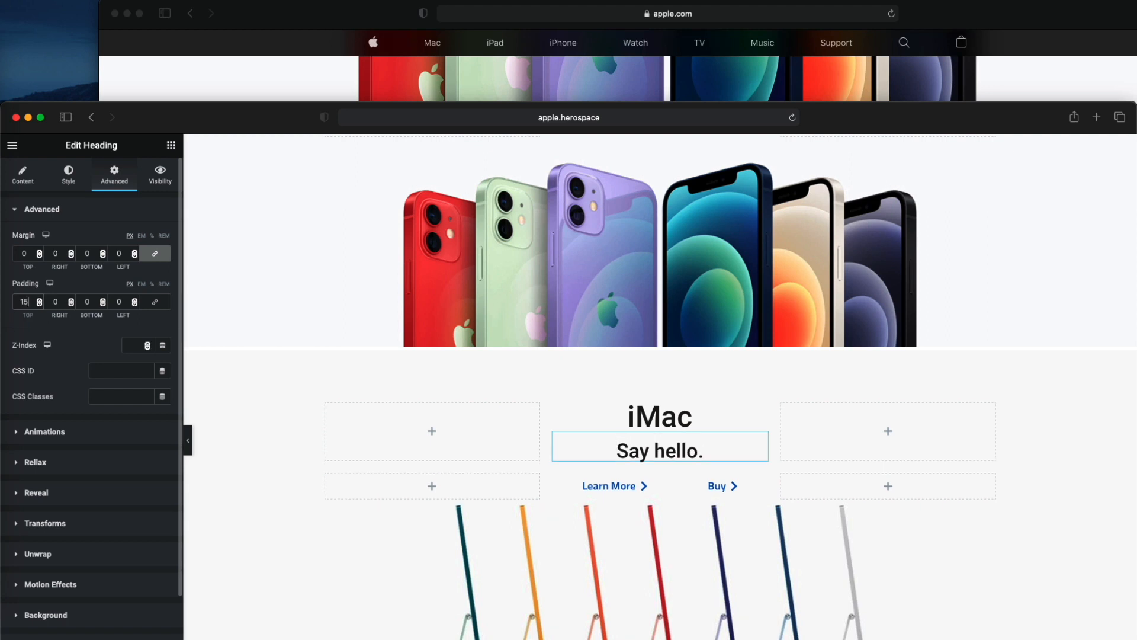
pyautogui.press('BackSpace')
pyautogui.write('0')
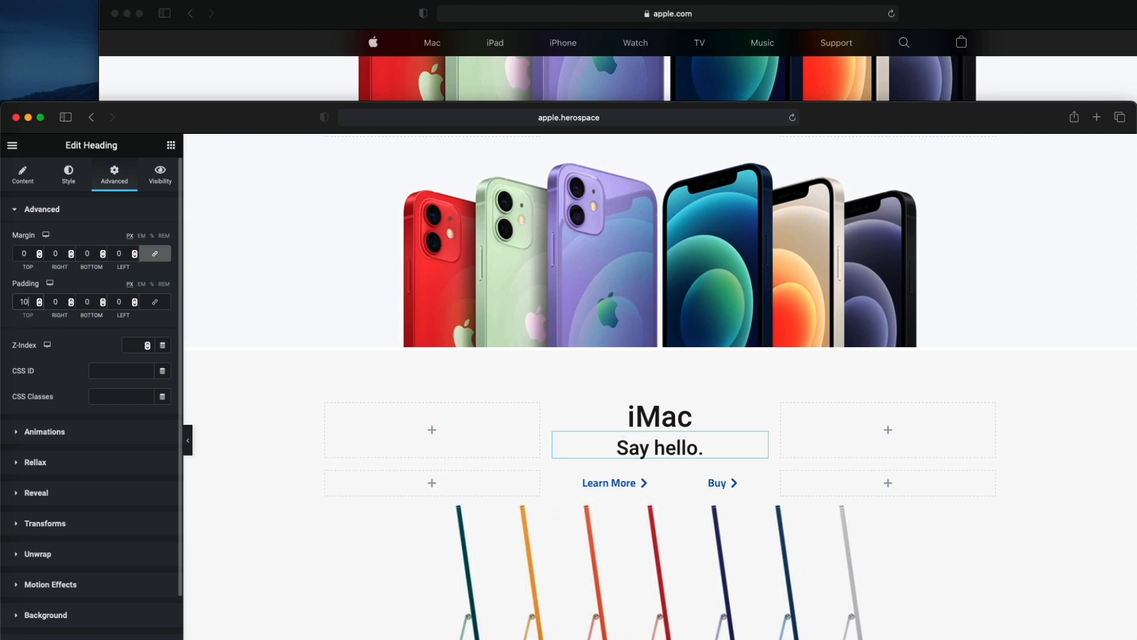
pyautogui.write('10')
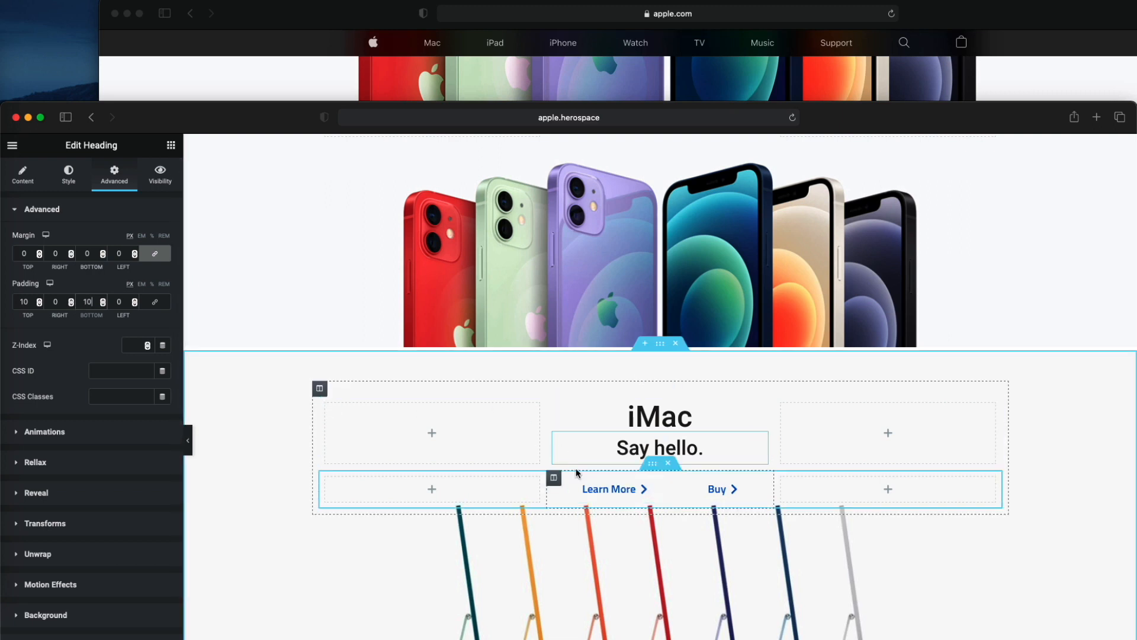
# - Set the iMac section's minimum height to 60 VH
pyautogui.scroll(-5, 615, 543)
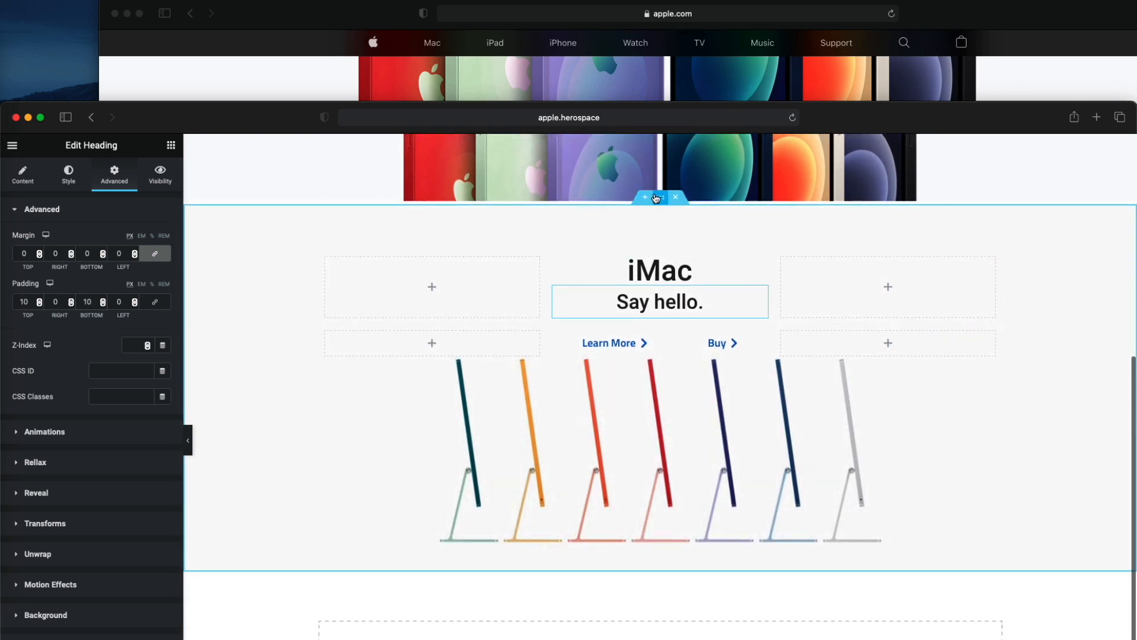
pyautogui.click(659, 200)
pyautogui.click(23, 176)
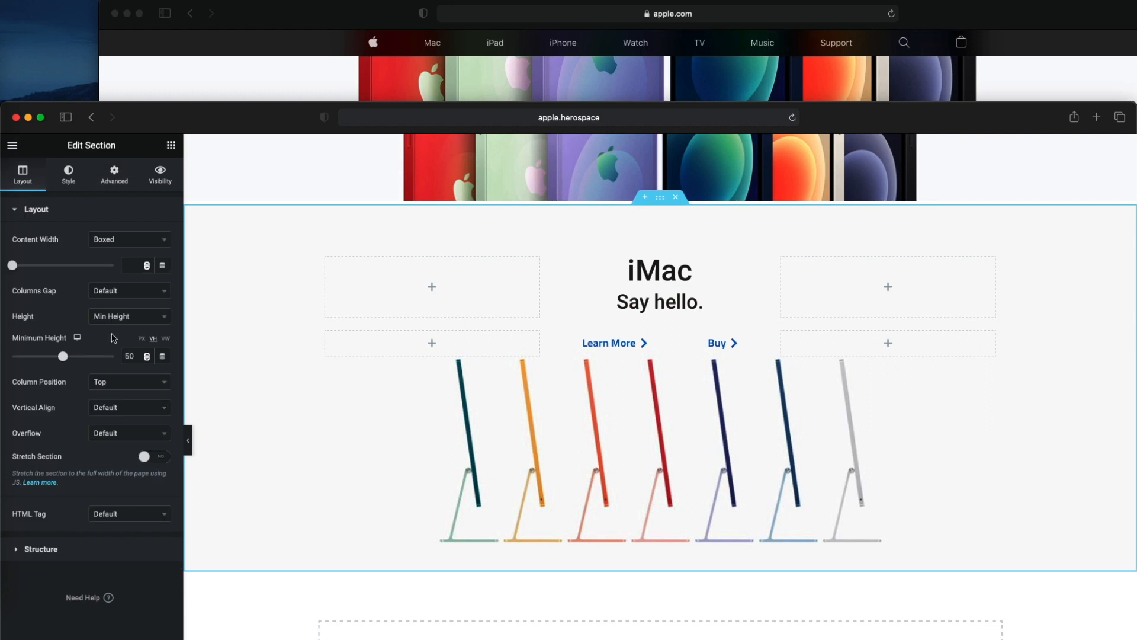
pyautogui.press('BackSpace')
pyautogui.write('6')
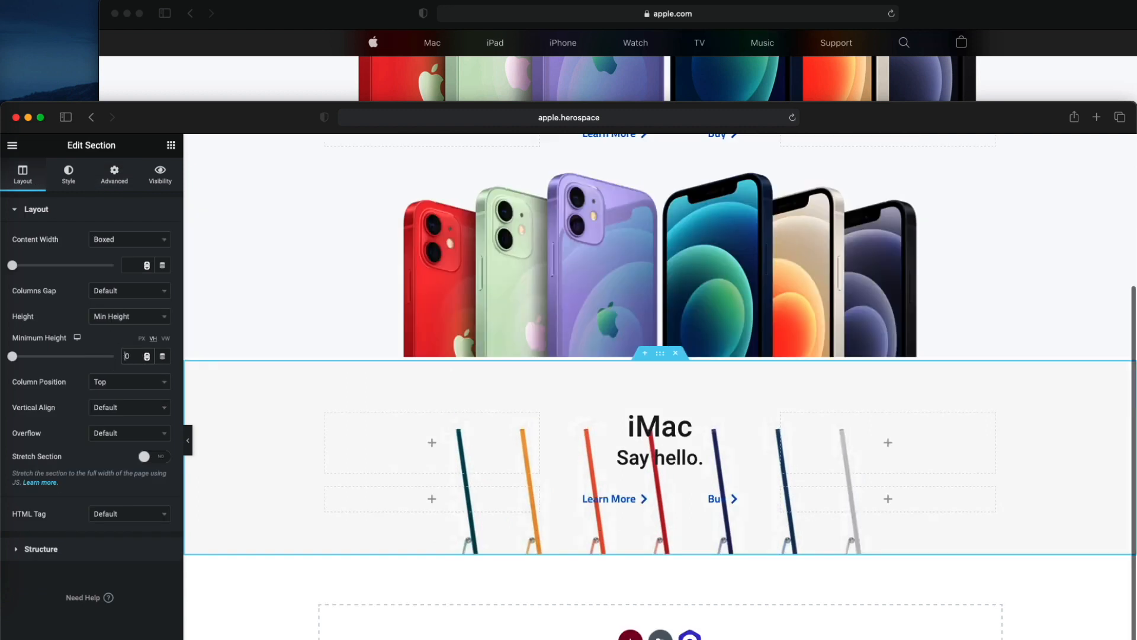
pyautogui.scroll(-3, 388, 395)
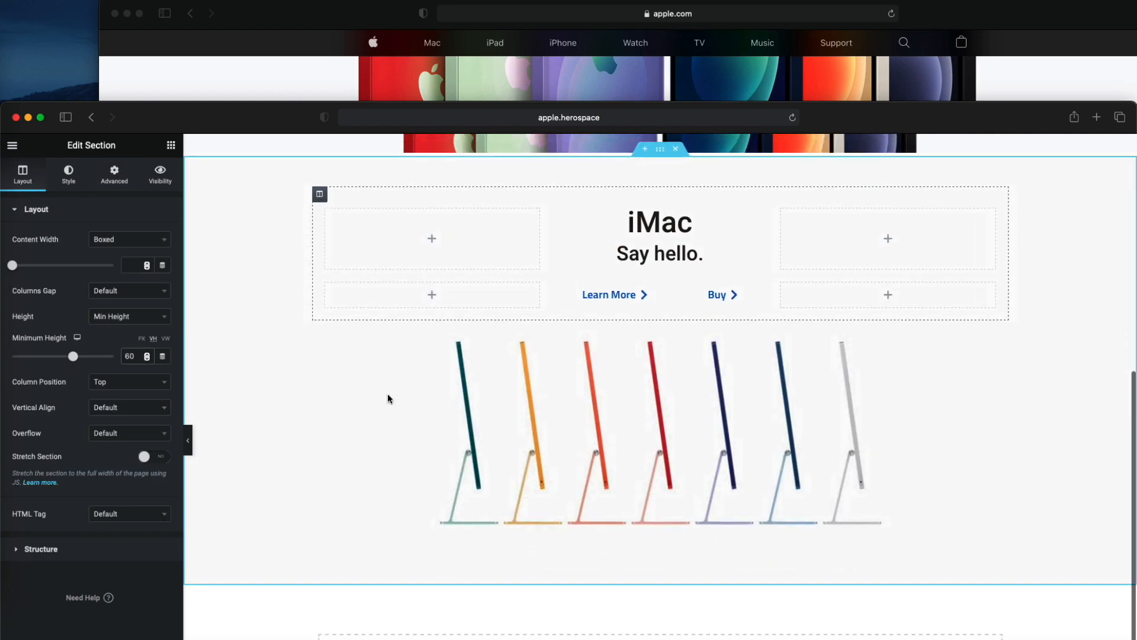
# - Preview the iPhone 12 and iMac sections with the editing panel hidden and the Elementor window moved to the top of the screen
pyautogui.click(188, 448)
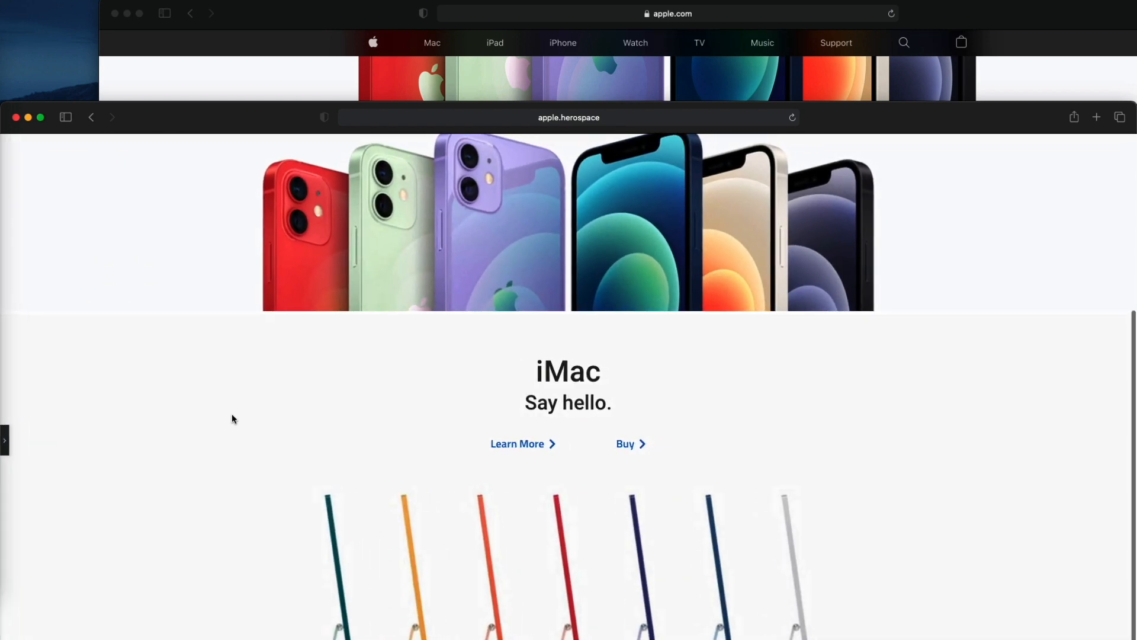
pyautogui.scroll(3, 232, 414)
pyautogui.scroll(-3, 232, 414)
pyautogui.scroll(2, 232, 415)
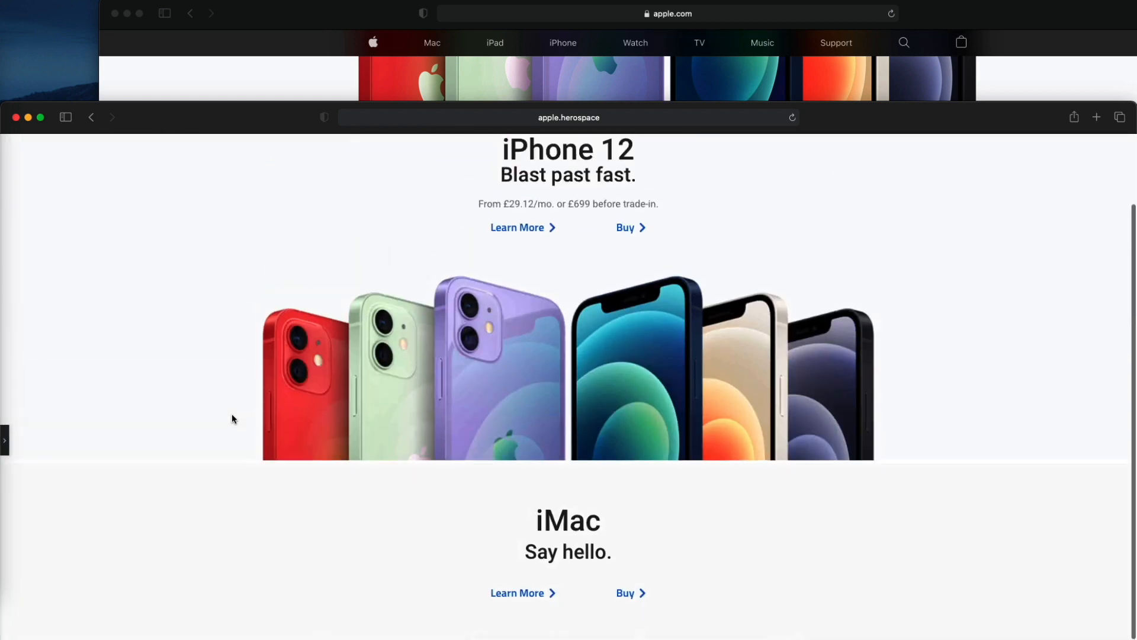
pyautogui.scroll(-3, 232, 414)
pyautogui.moveTo(251, 116); pyautogui.dragTo(251, 11)
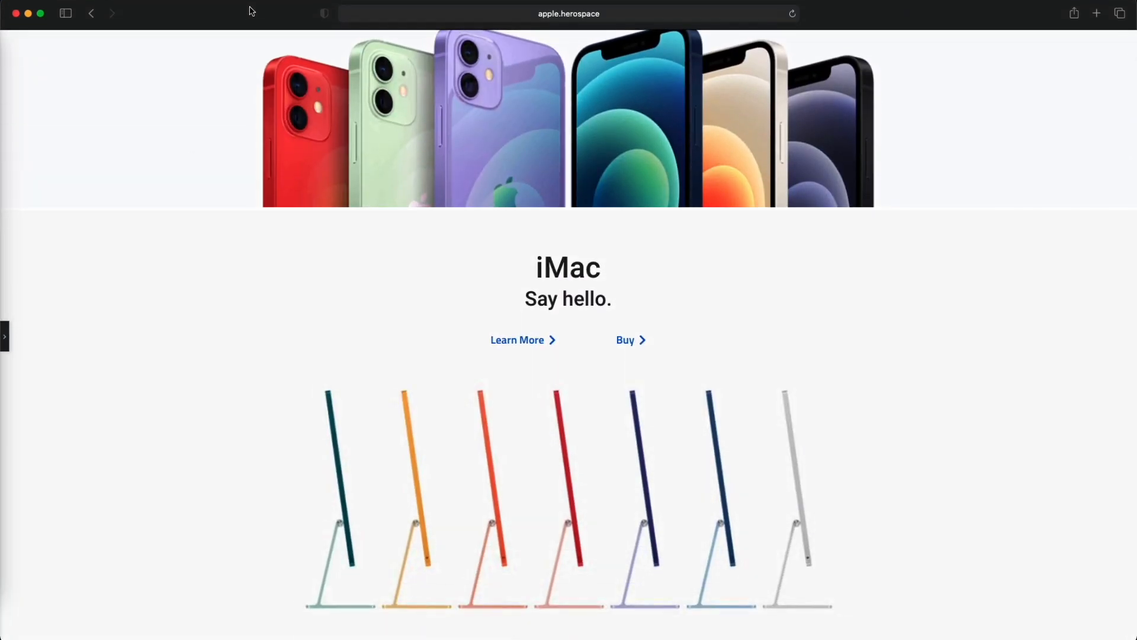
pyautogui.scroll(1, 244, 267)
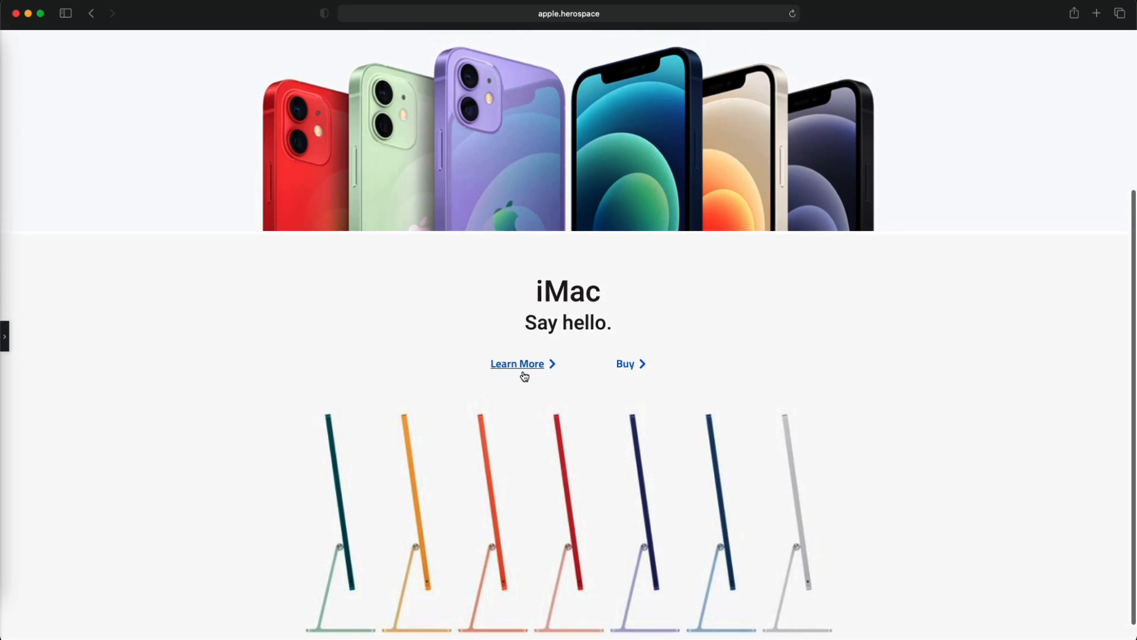
# - Examine apple.com's iPhone 12 and iMac sections and the layout of the two-column product tiles below them
pyautogui.moveTo(255, 13); pyautogui.dragTo(256, 104)
pyautogui.click(300, 68)
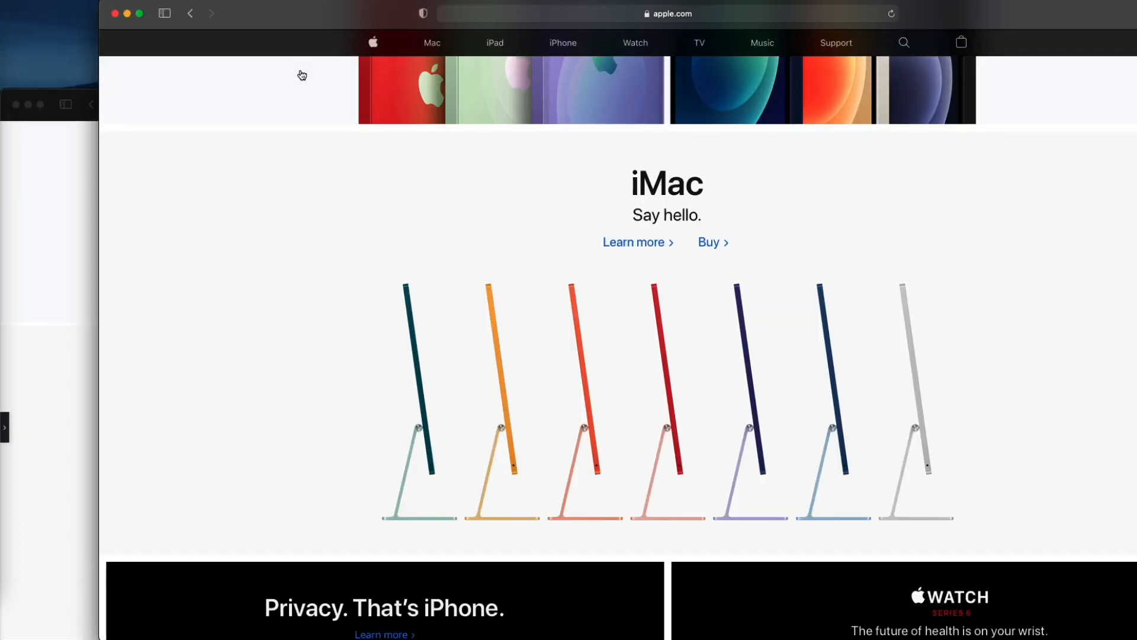
pyautogui.scroll(10, 600, 239)
pyautogui.click(482, 234)
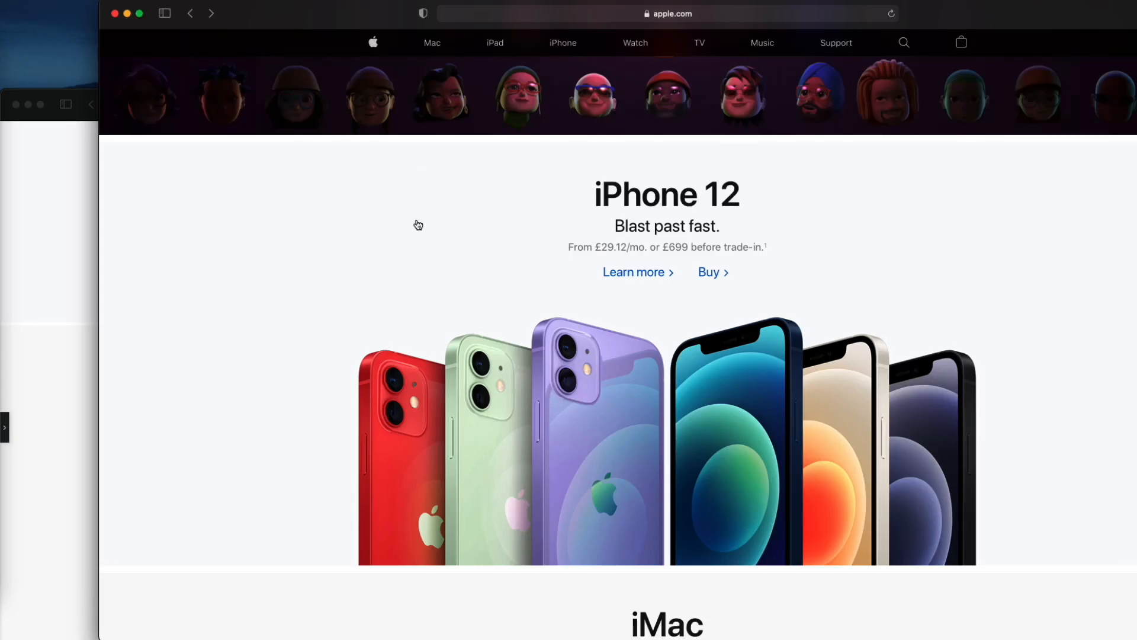
pyautogui.scroll(-10, 417, 228)
pyautogui.scroll(-5, 423, 242)
pyautogui.scroll(1, 409, 251)
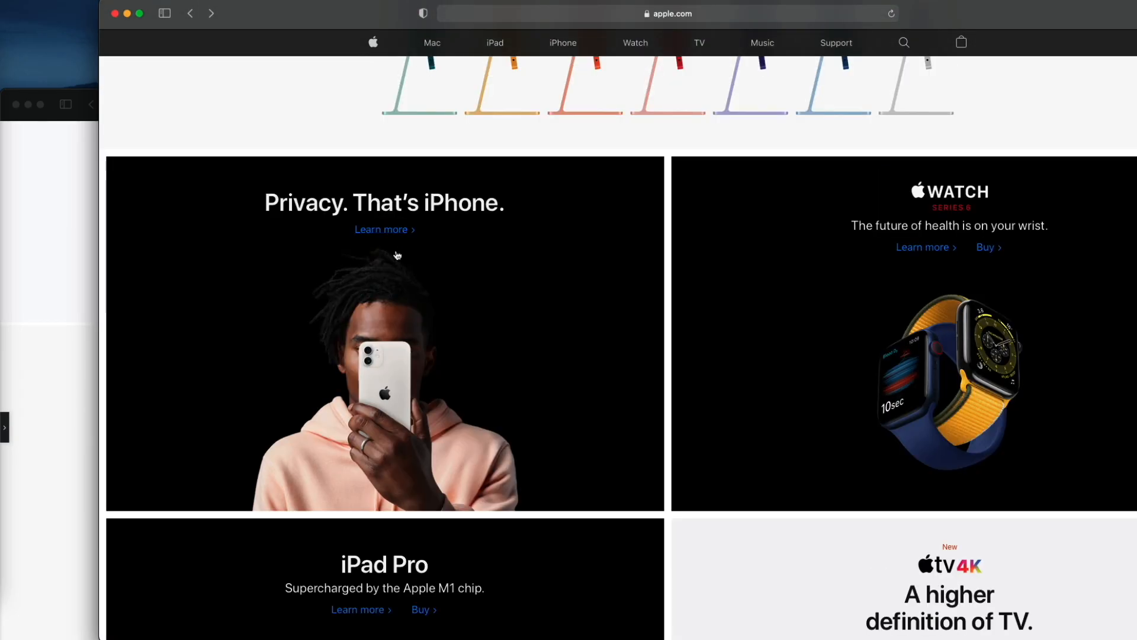
pyautogui.scroll(-1, 405, 256)
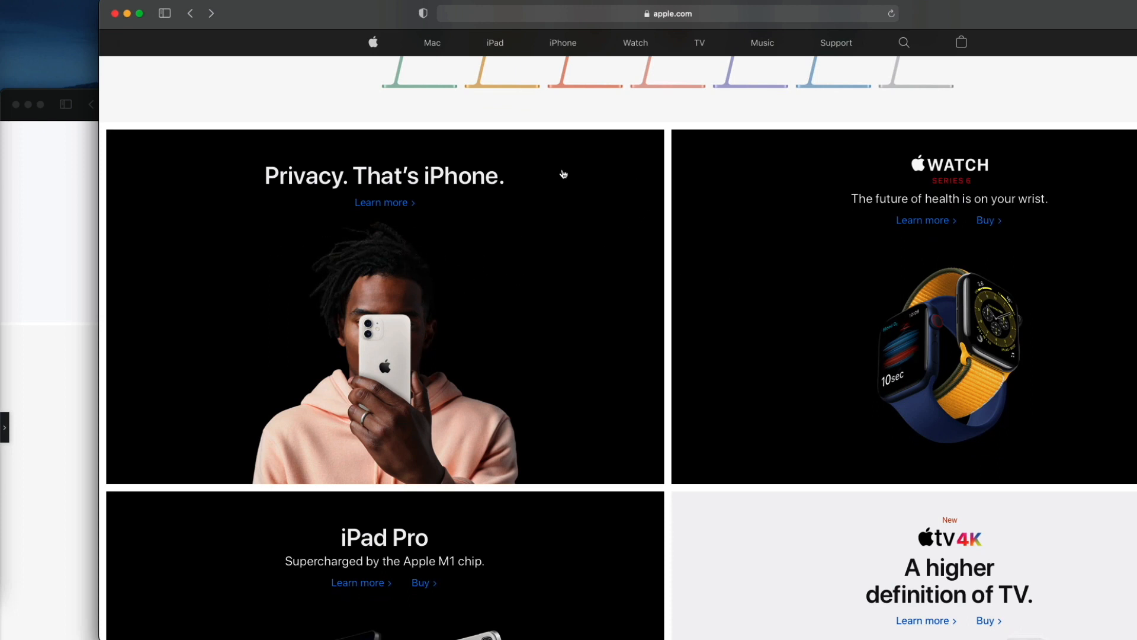
pyautogui.scroll(-3, 506, 431)
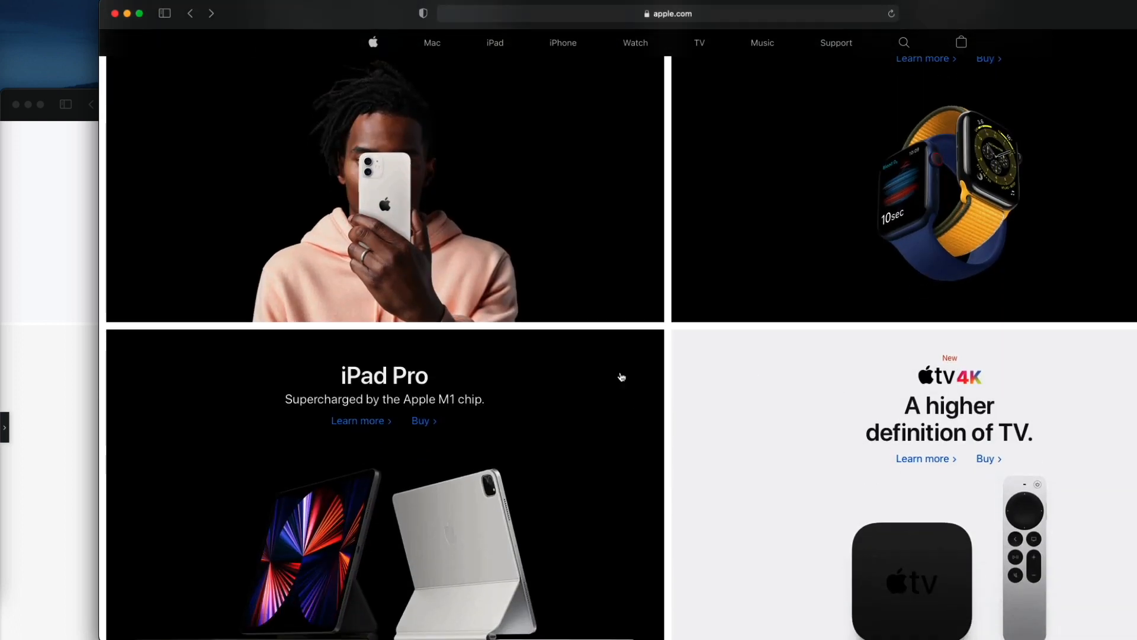
# - Switch back to the Elementor page, move its window to the top of the screen and reopen the editing panel
pyautogui.click(66, 350)
pyautogui.moveTo(266, 106); pyautogui.dragTo(275, 6)
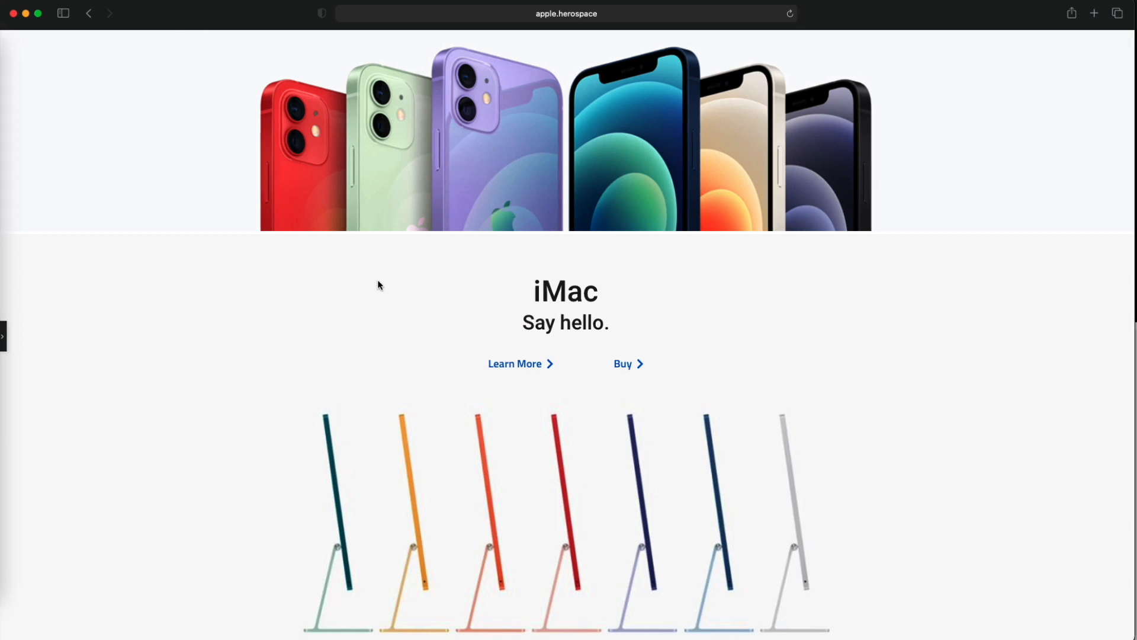
pyautogui.scroll(-1, 368, 296)
pyautogui.scroll(8, 353, 307)
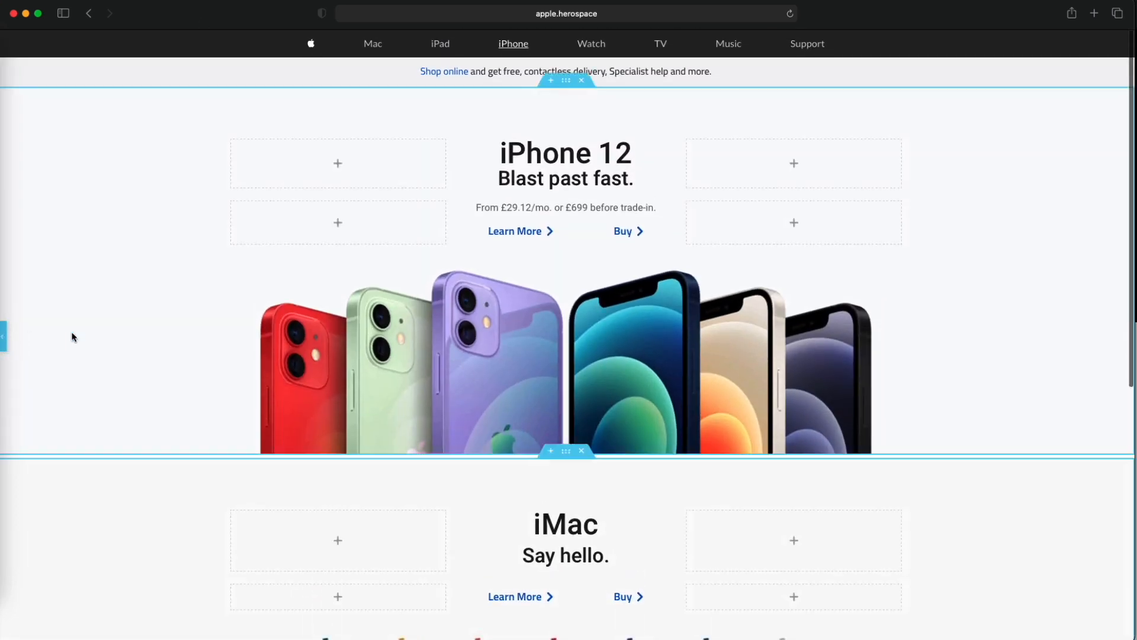
pyautogui.click(3, 336)
pyautogui.scroll(-6, 444, 335)
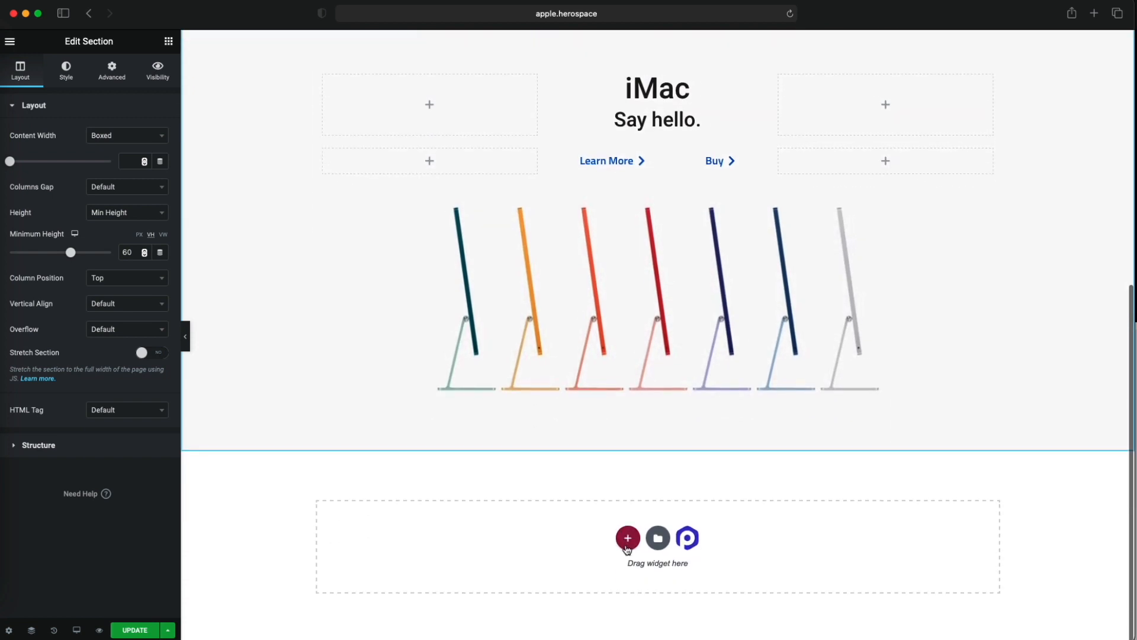
pyautogui.click(627, 539)
pyautogui.scroll(-2, 508, 503)
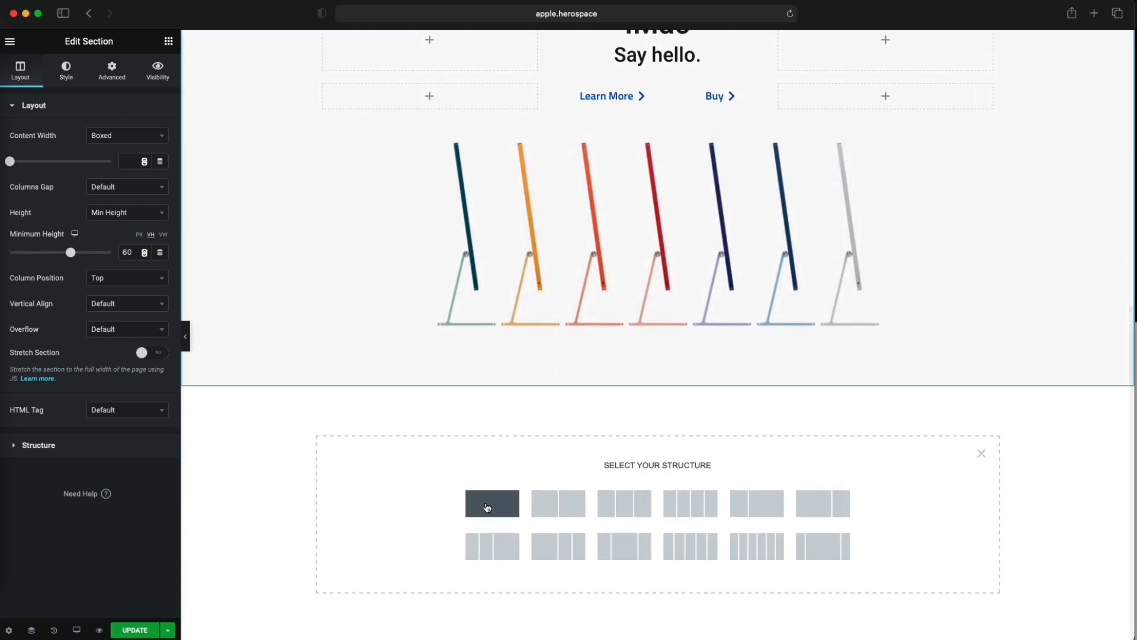
pyautogui.click(504, 522)
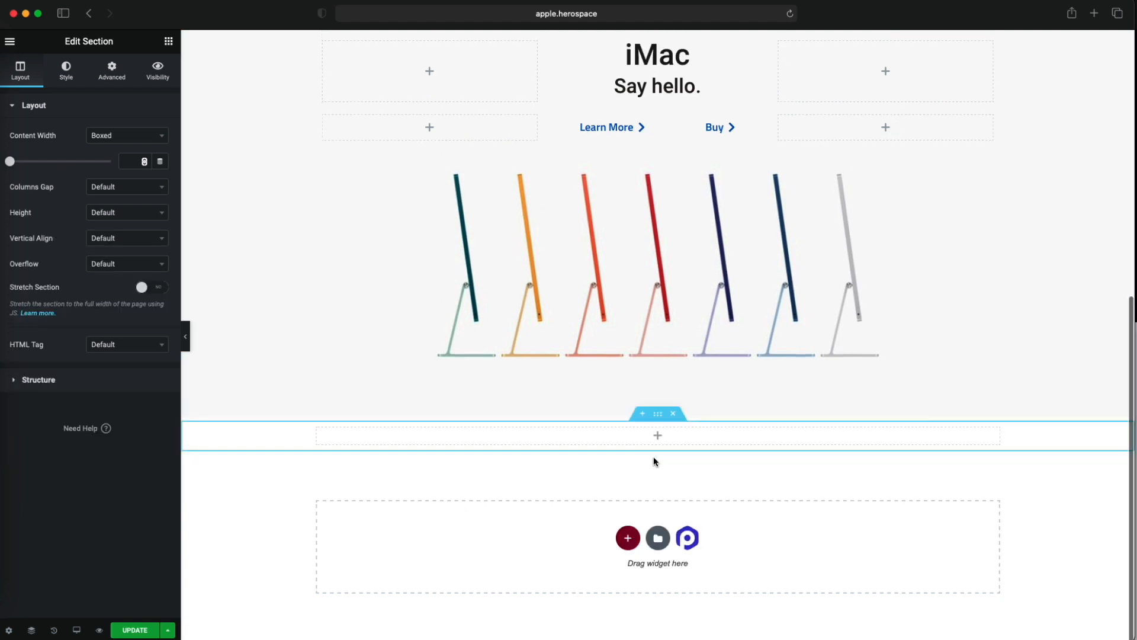
pyautogui.rightClick(425, 473)
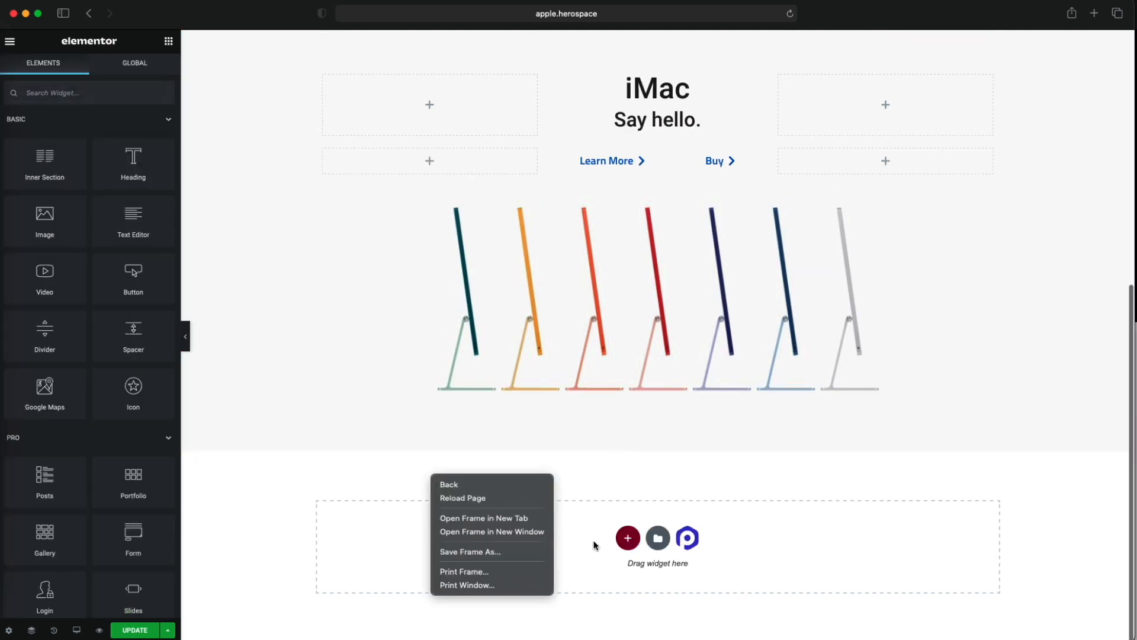
# - Add a two-column section below the iMac section and set its content width to Full Width
pyautogui.click(628, 537)
pyautogui.click(556, 569)
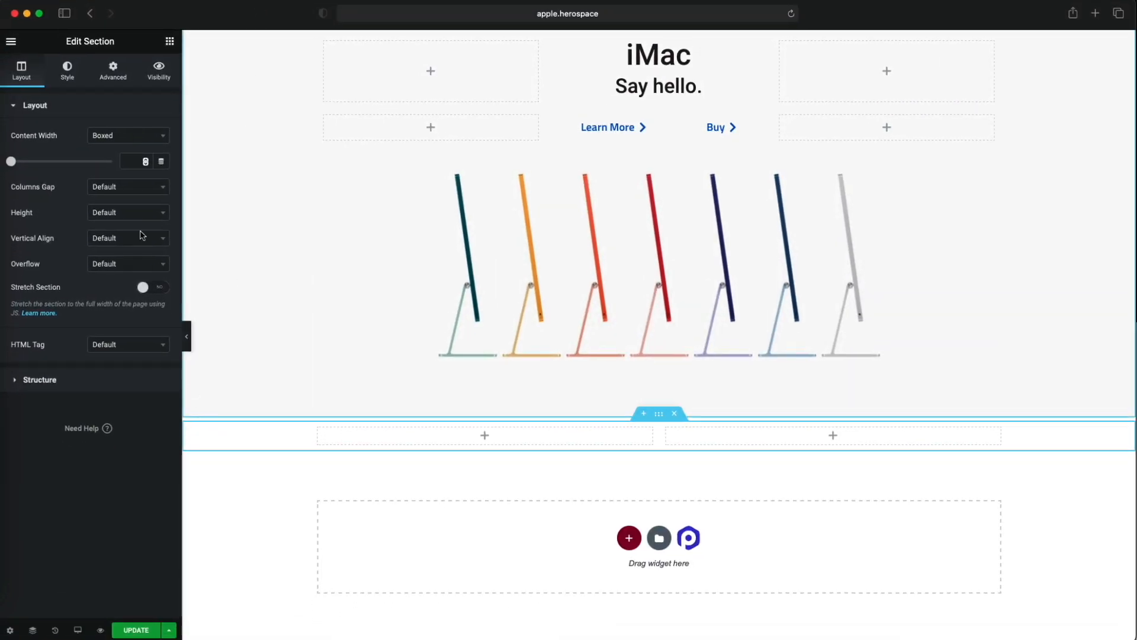
pyautogui.click(124, 140)
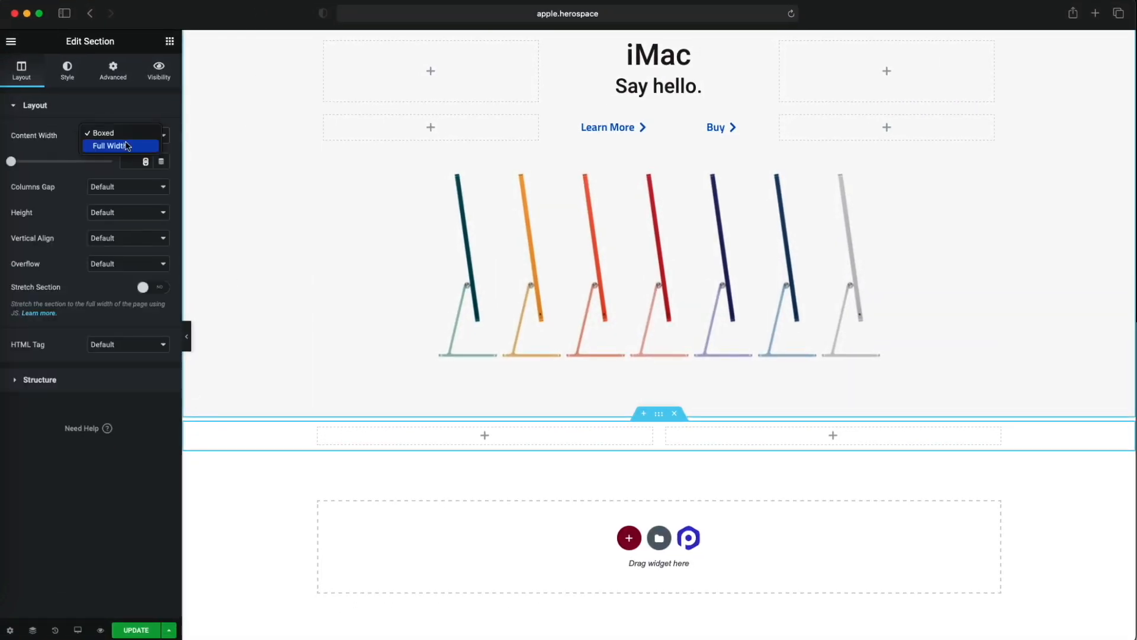
pyautogui.click(124, 146)
pyautogui.click(112, 139)
pyautogui.click(115, 185)
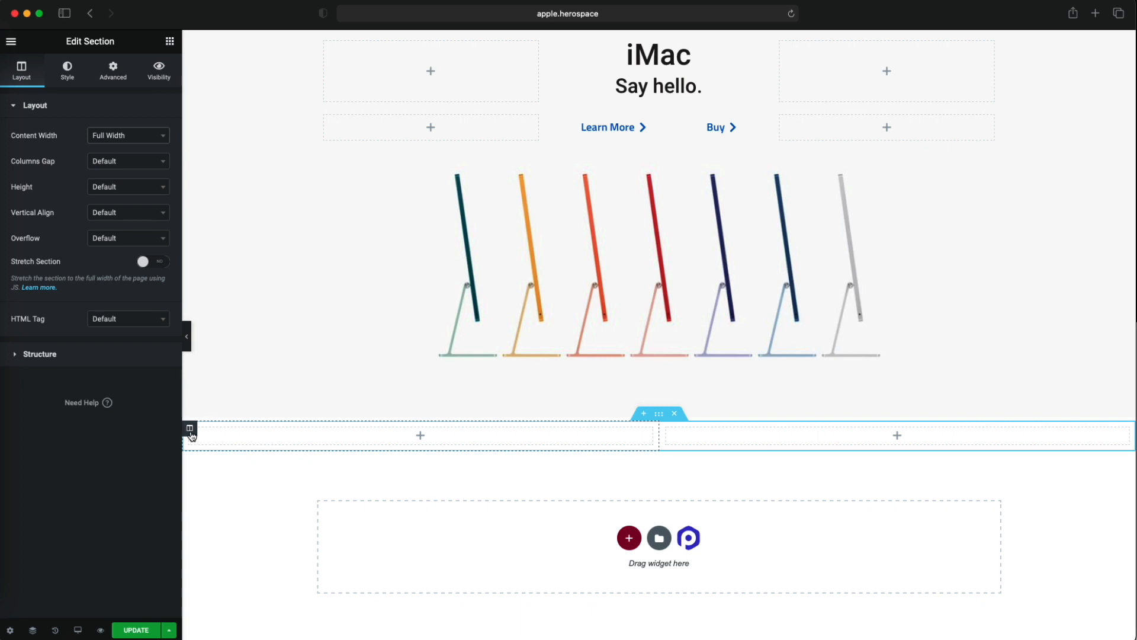
# - Give the new section's left column a classic background in pure black, #000000
pyautogui.click(190, 431)
pyautogui.click(67, 69)
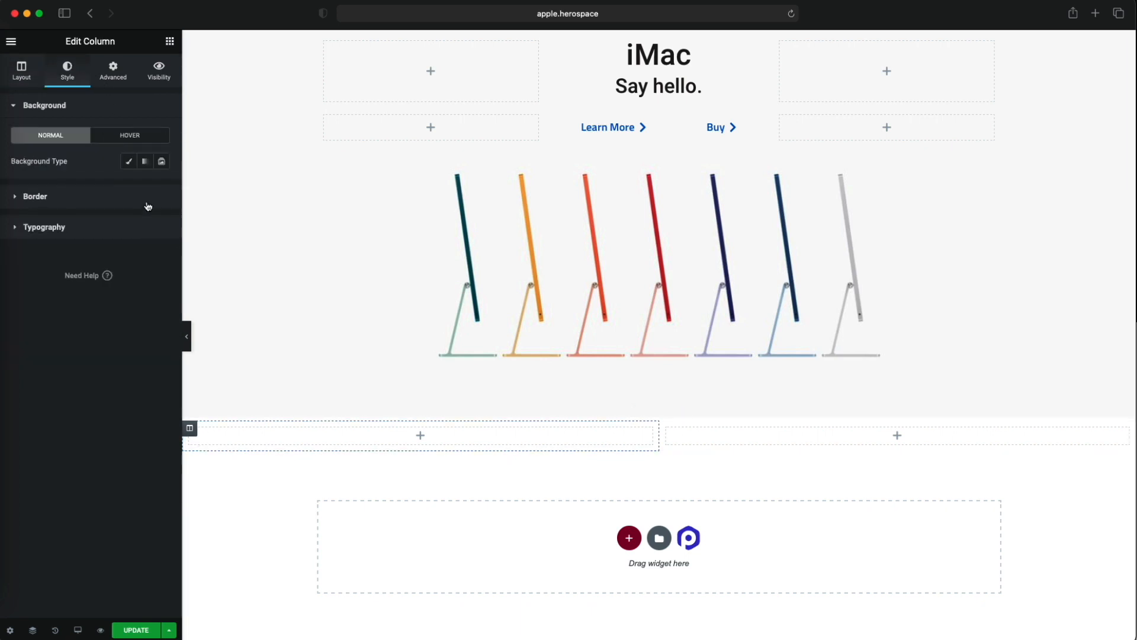
pyautogui.click(128, 161)
pyautogui.click(145, 186)
pyautogui.scroll(-3, 92, 308)
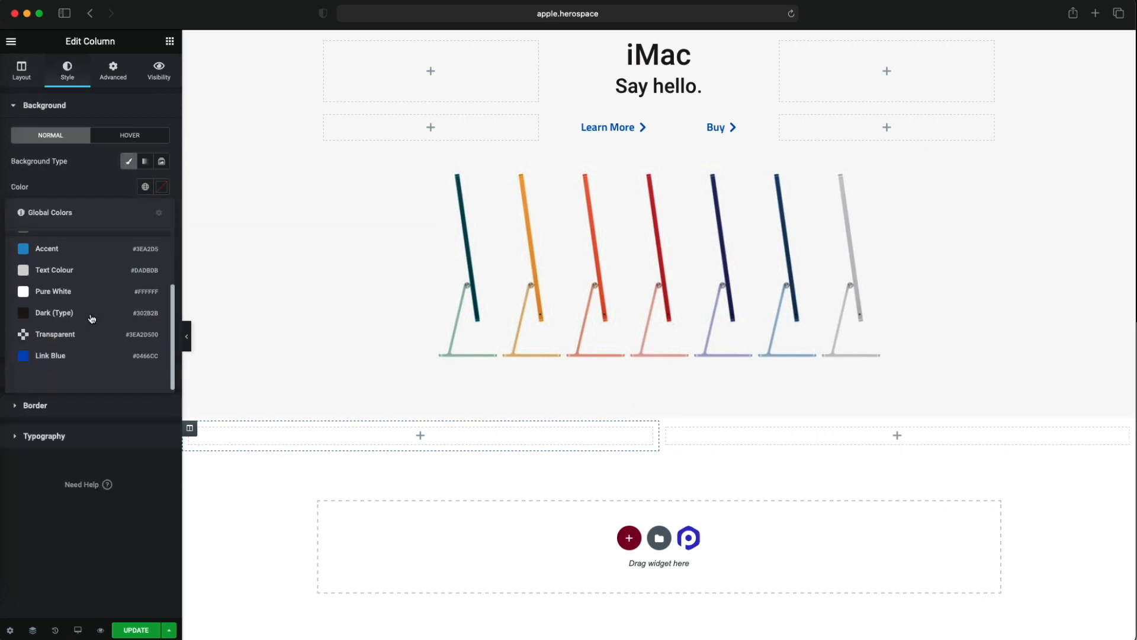
pyautogui.click(83, 335)
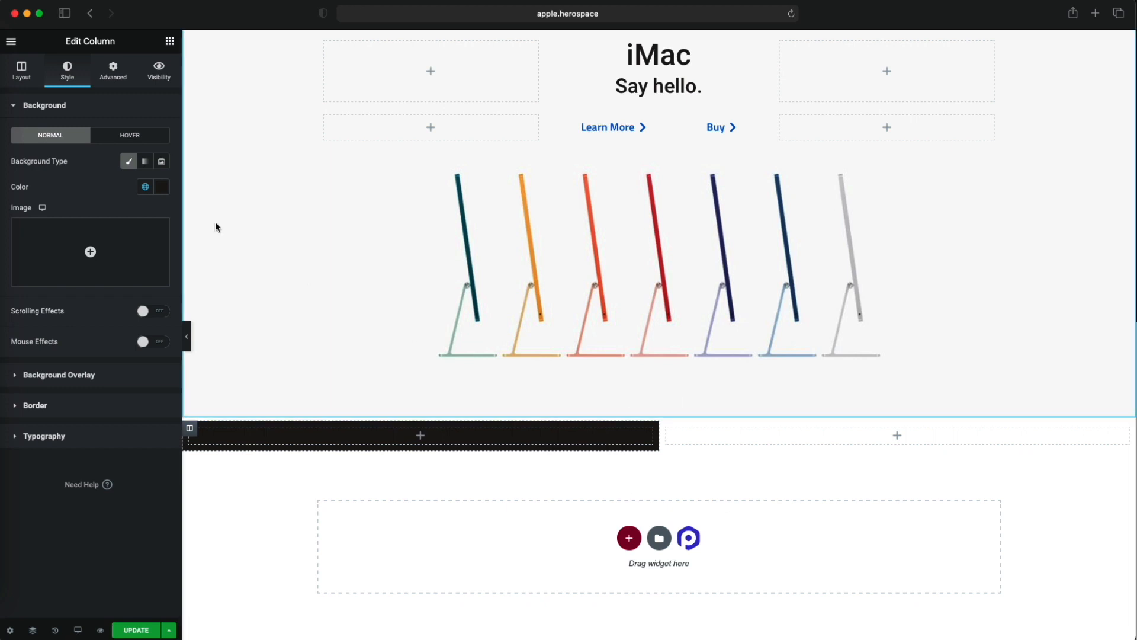
pyautogui.click(162, 186)
pyautogui.moveTo(44, 319); pyautogui.dragTo(21, 340)
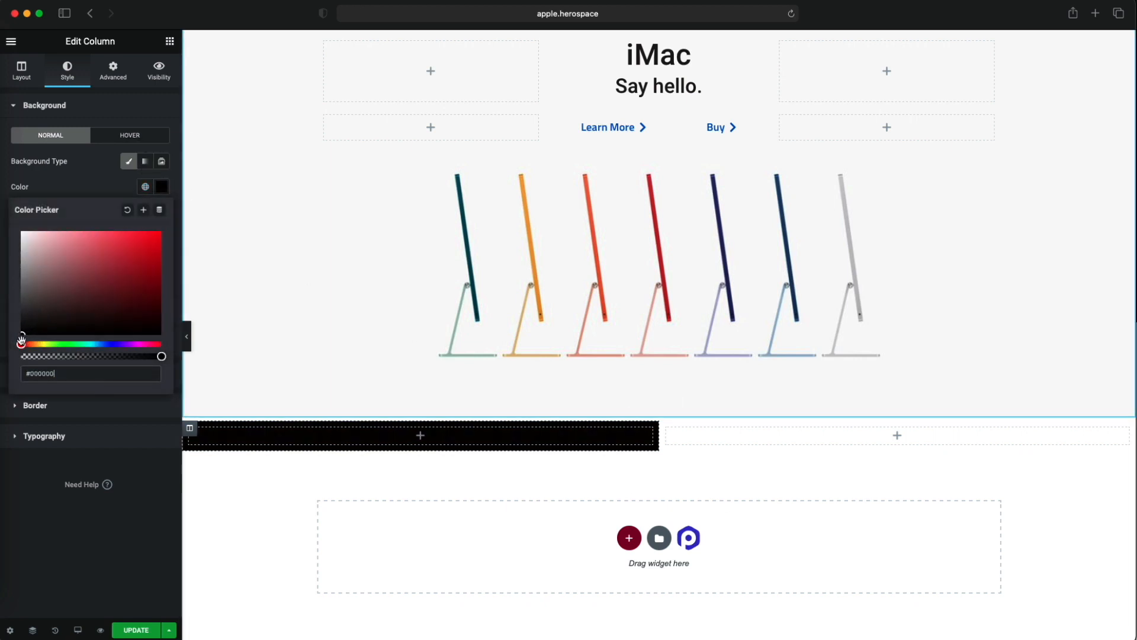
pyautogui.click(132, 495)
# - Save the left column's black background colour as a new global color
pyautogui.click(162, 187)
pyautogui.click(64, 373)
pyautogui.click(143, 209)
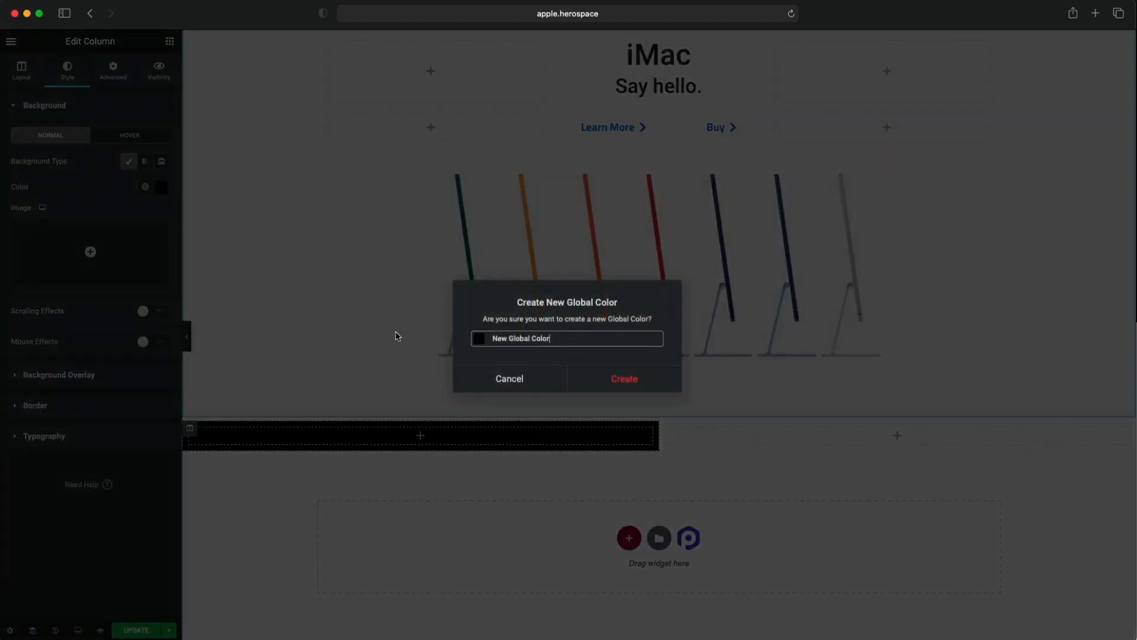
pyautogui.write('Black')
pyautogui.click(676, 384)
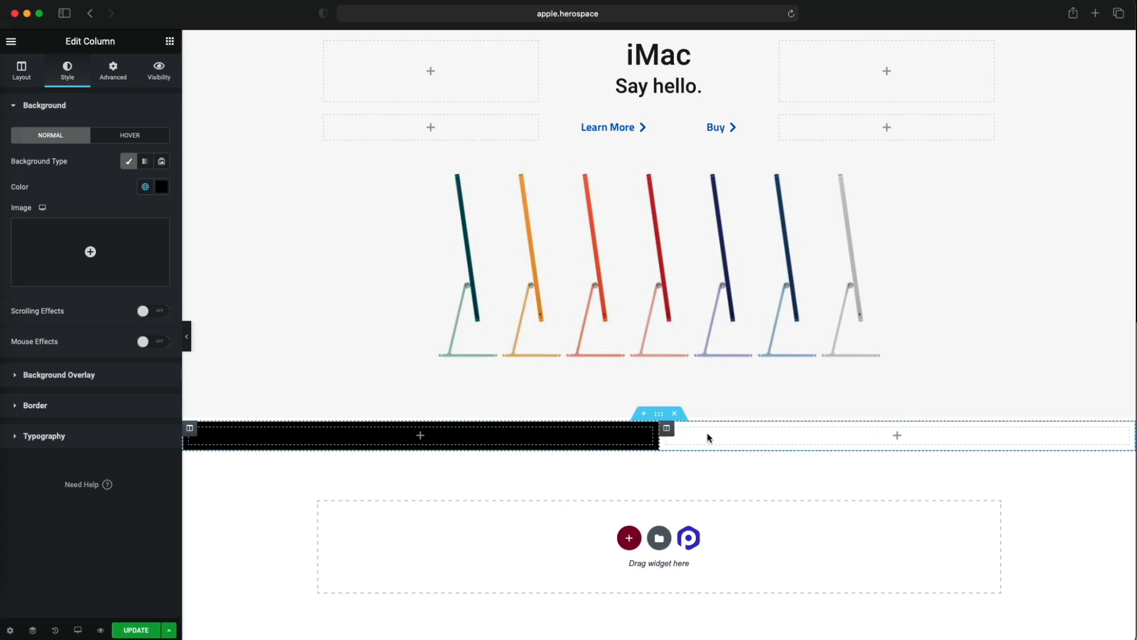
# - Duplicate the black column and delete the empty white column so the section has two black columns
pyautogui.rightClick(198, 436)
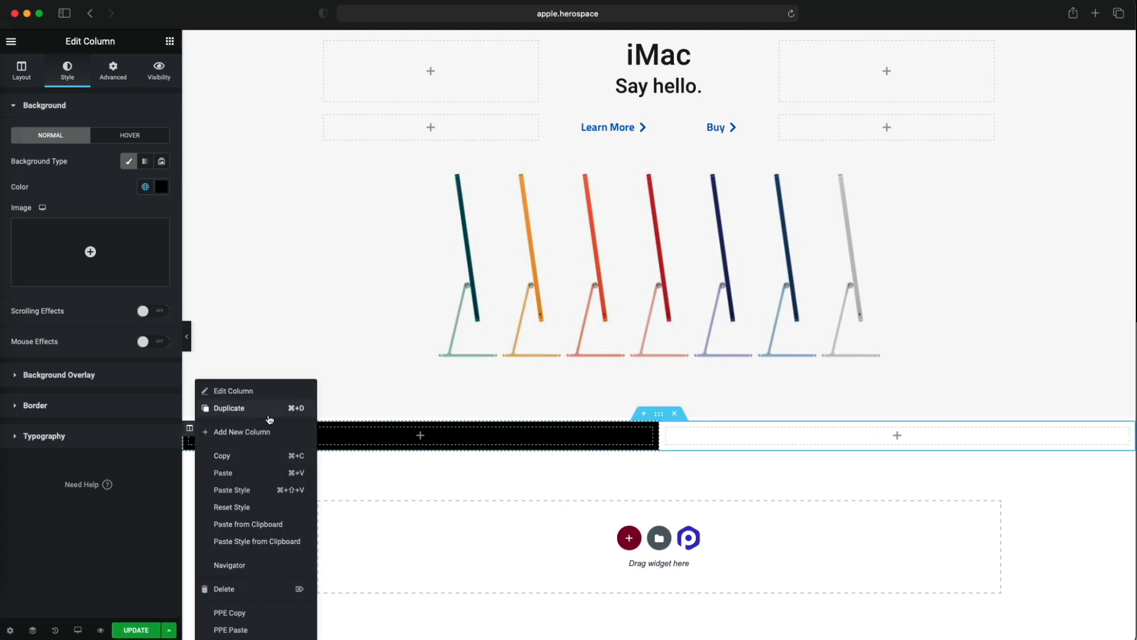
pyautogui.click(240, 409)
pyautogui.rightClick(826, 428)
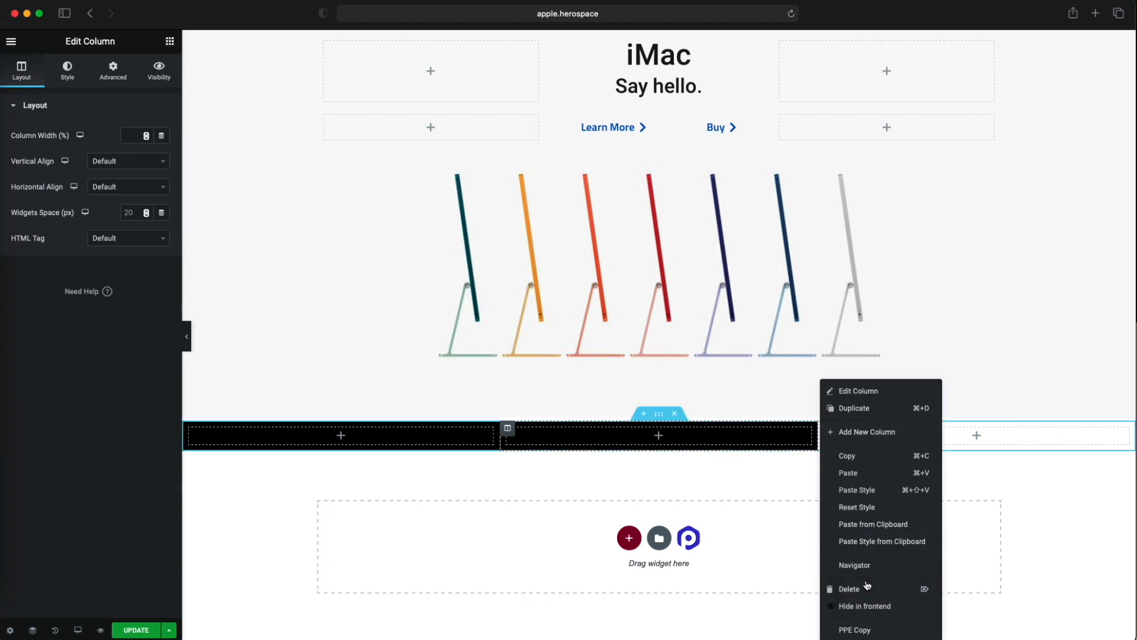
pyautogui.click(862, 591)
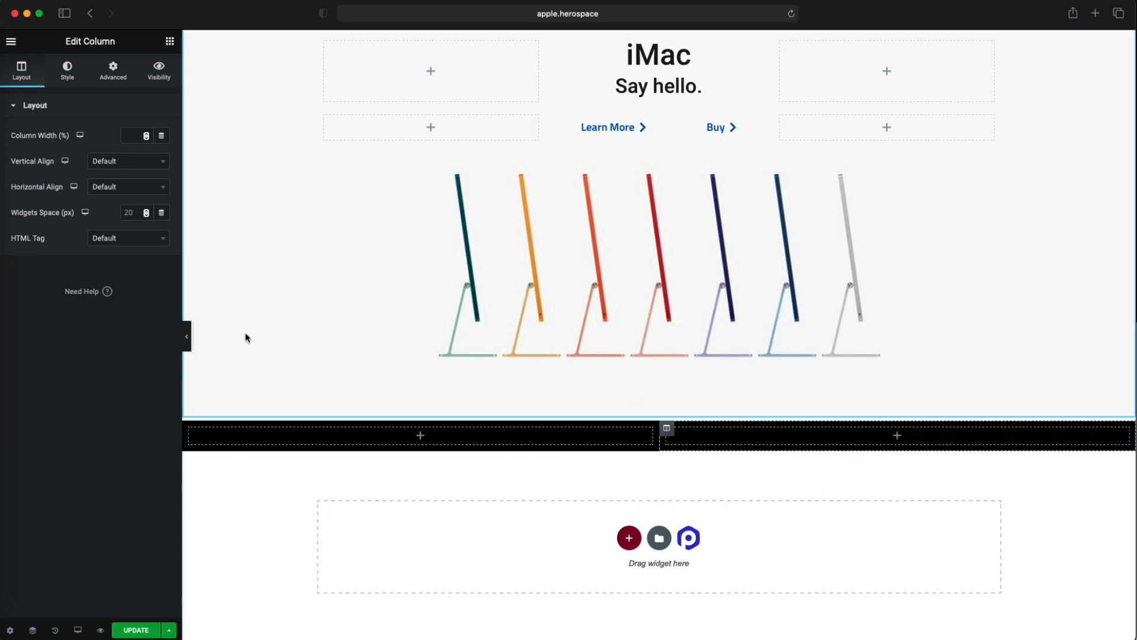
# - Preview the page with the editing panel hidden and adjust the Elementor window at the top of the screen
pyautogui.click(189, 340)
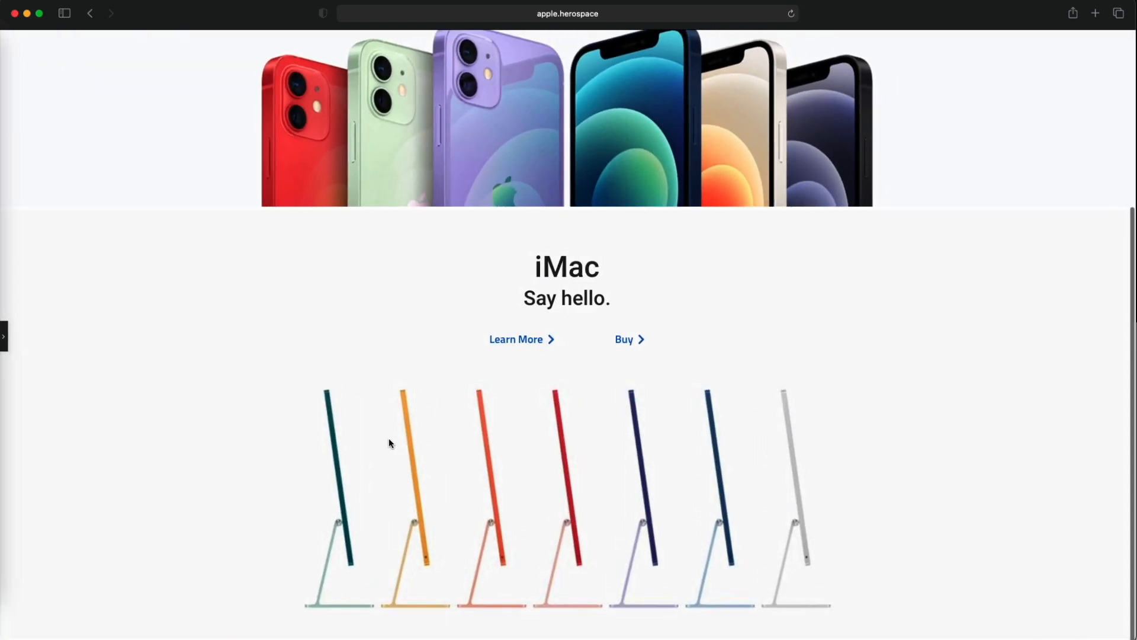
pyautogui.scroll(2, 224, 378)
pyautogui.scroll(-3, 223, 377)
pyautogui.moveTo(237, 17)
pyautogui.mouseDown()
pyautogui.moveTo(241, 47)
pyautogui.moveTo(244, 1)
pyautogui.mouseUp()
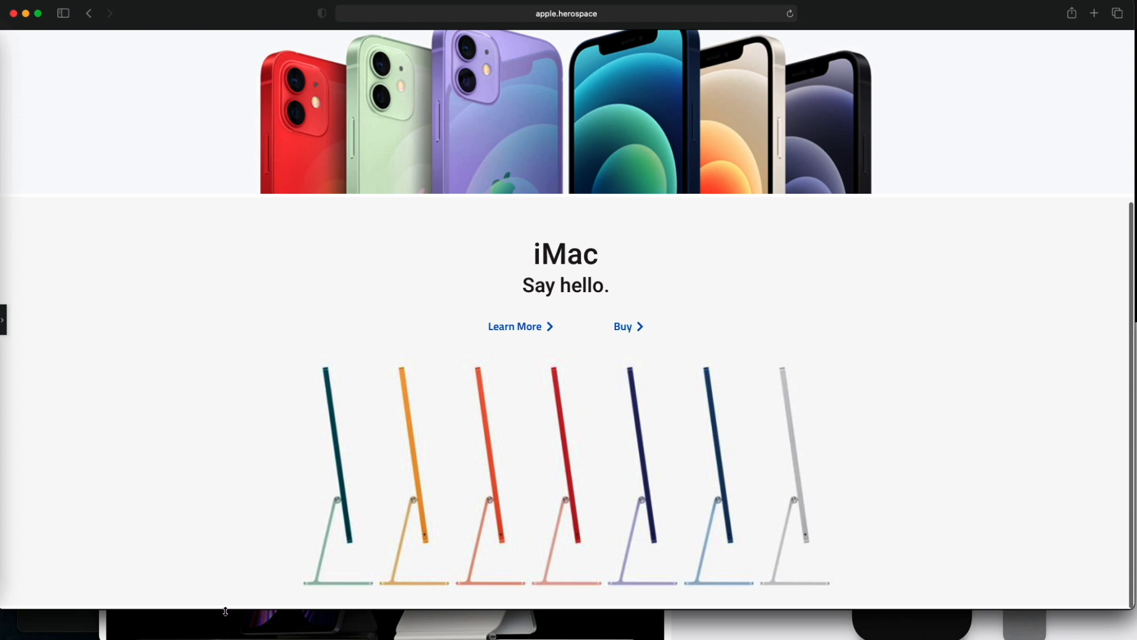
# - Reopen the editing panel and add a Spacer widget to the left black column
pyautogui.click(4, 336)
pyautogui.scroll(-5, 382, 525)
pyautogui.click(168, 41)
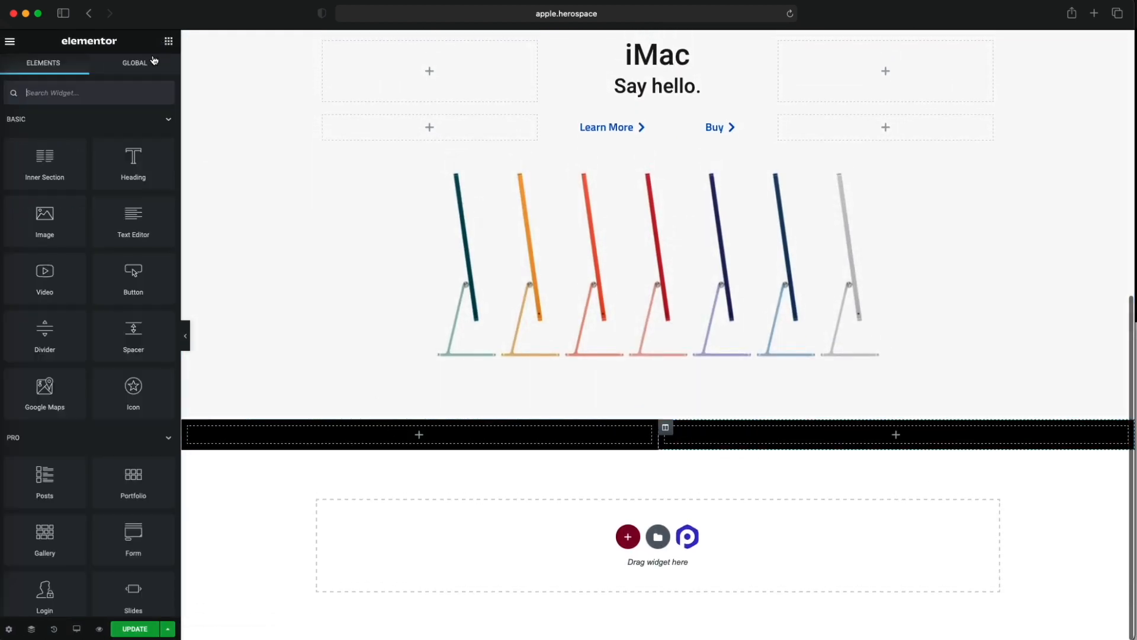
pyautogui.write('space')
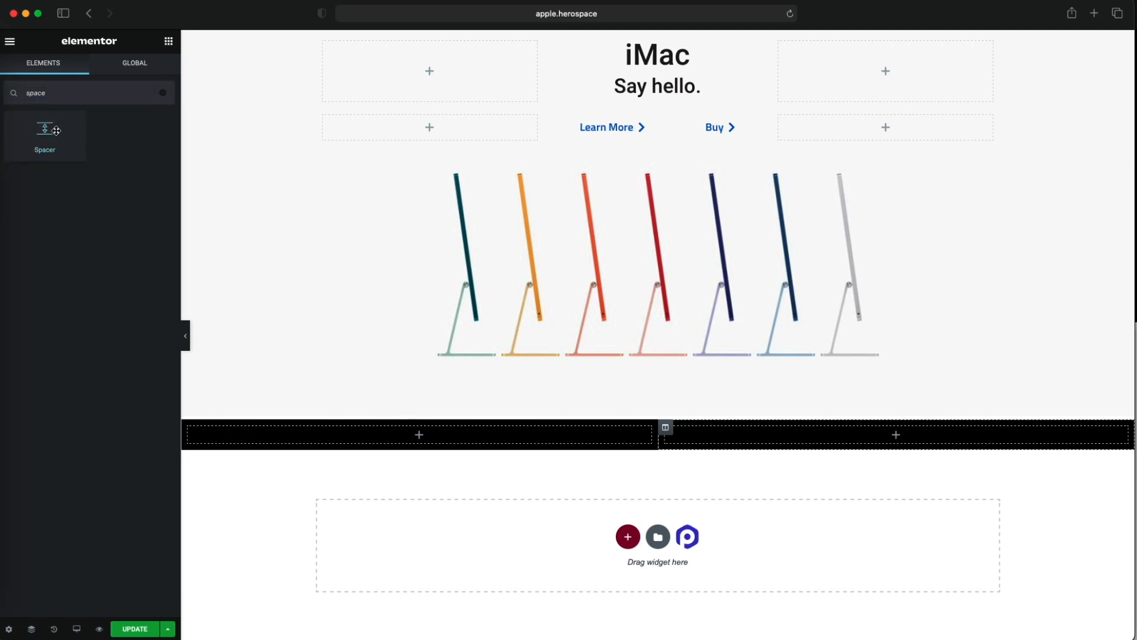
pyautogui.moveTo(56, 130); pyautogui.dragTo(406, 435)
# - Examine the white gaps between apple.com's iPhone privacy and Apple Watch tiles, and return to the Elementor editing panel
pyautogui.click(188, 348)
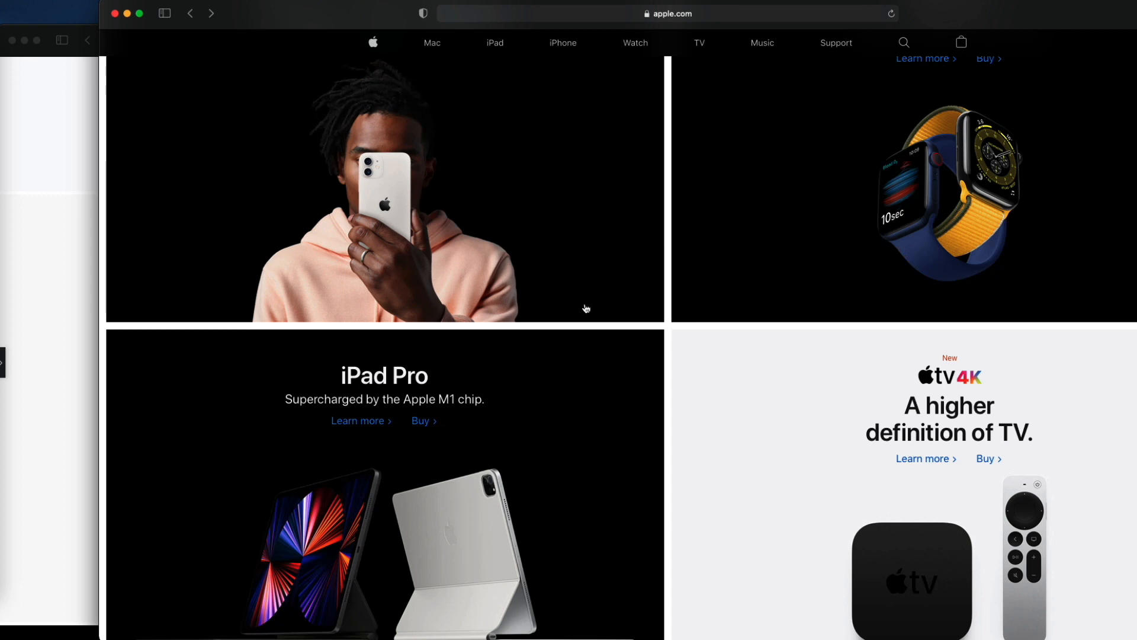
pyautogui.scroll(3, 601, 406)
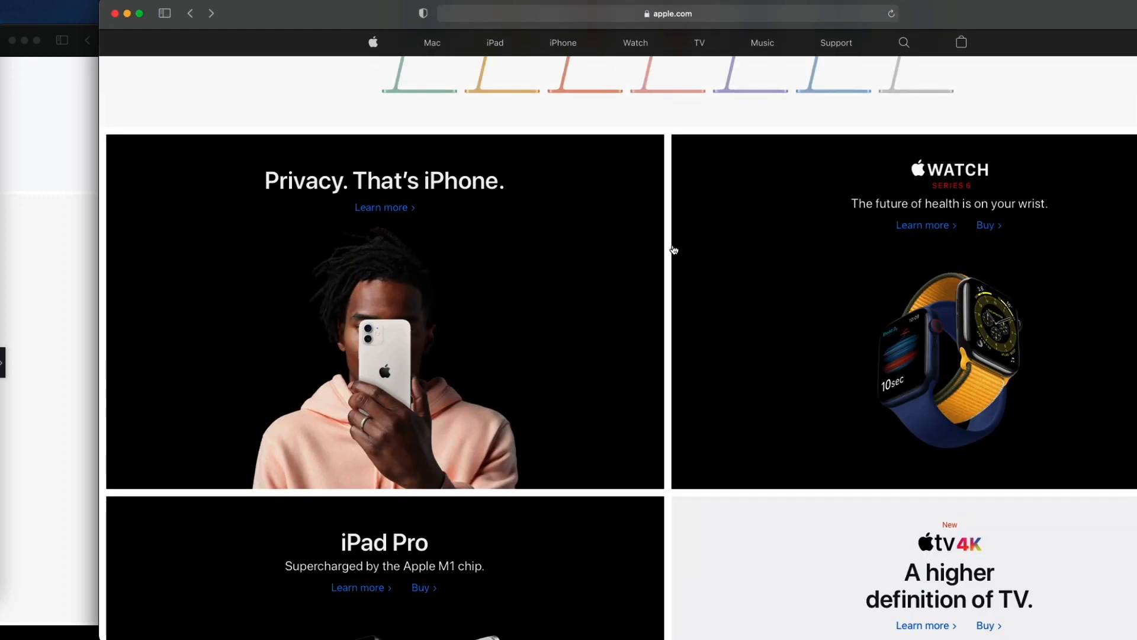
pyautogui.click(65, 217)
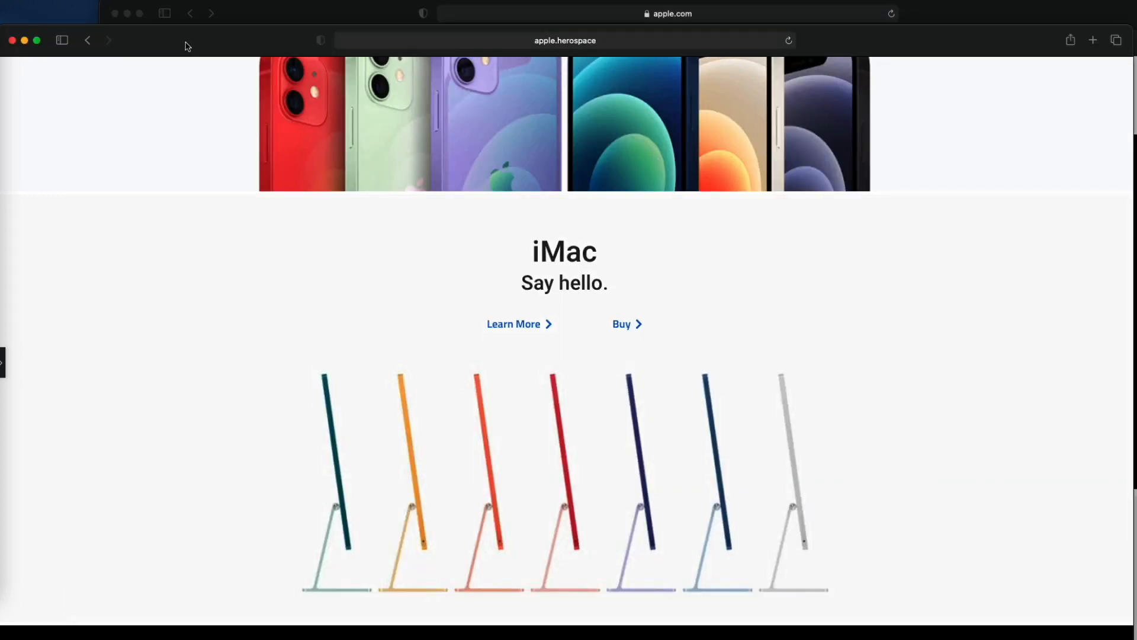
pyautogui.click(7, 346)
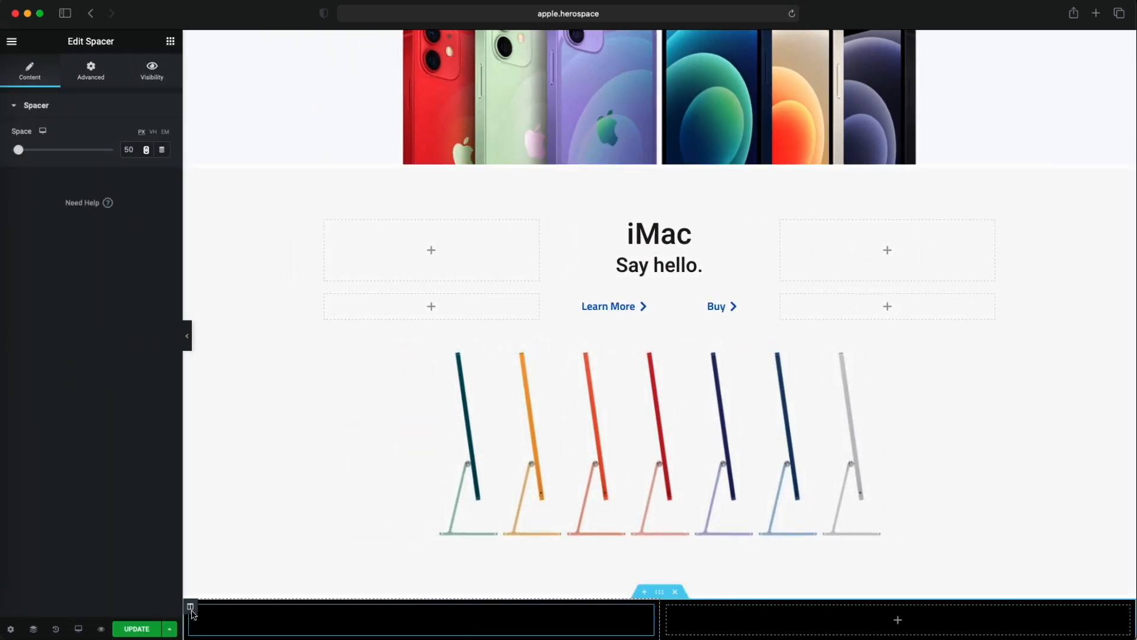
# - Try the Extended and Default columns gaps on the black two-column section and settle on No Gap
pyautogui.click(191, 608)
pyautogui.click(114, 70)
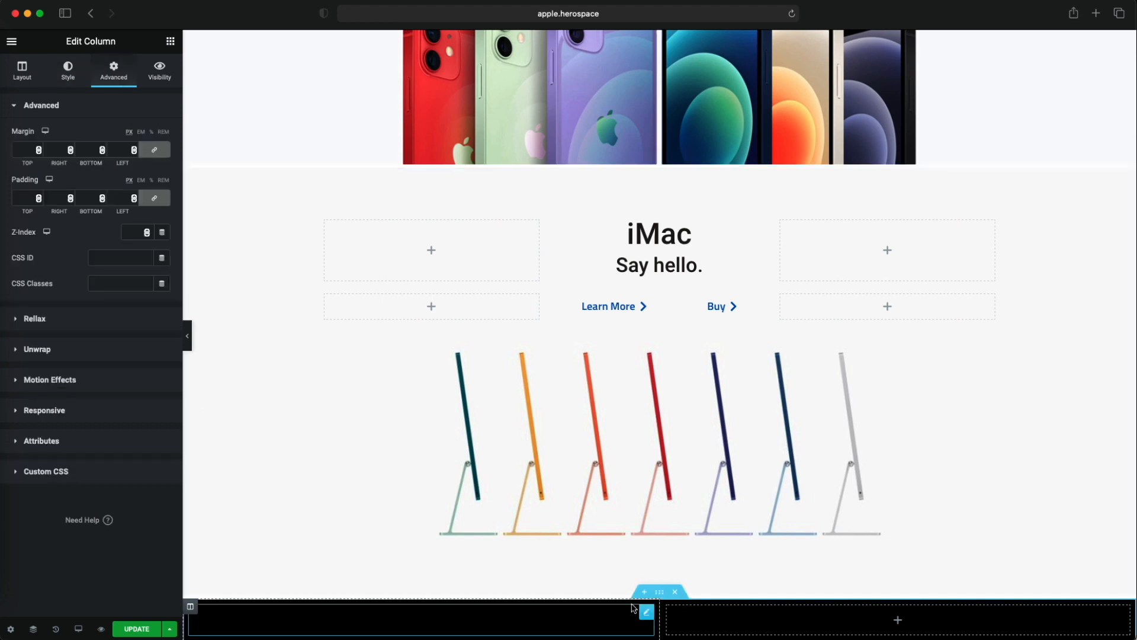
pyautogui.click(659, 592)
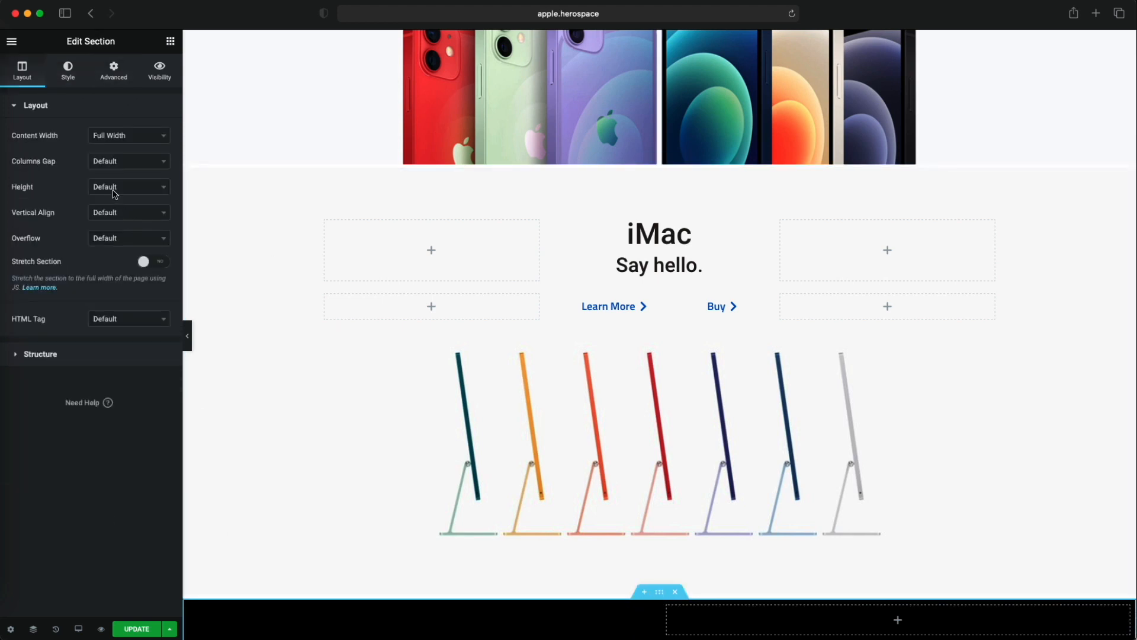
pyautogui.click(125, 162)
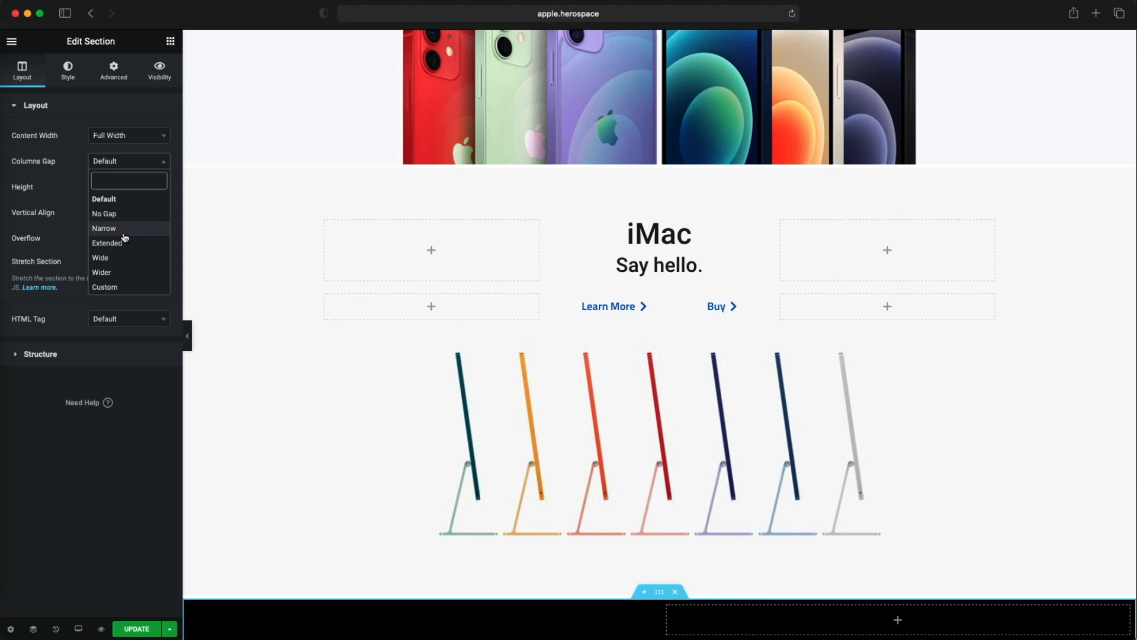
pyautogui.click(123, 244)
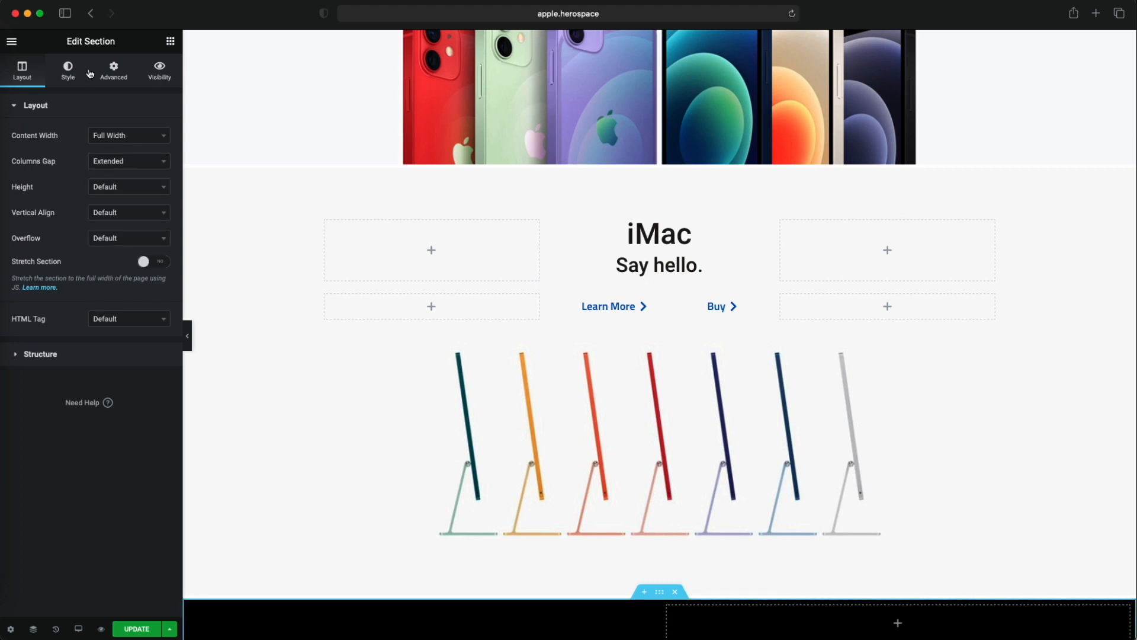
pyautogui.click(118, 164)
pyautogui.click(119, 198)
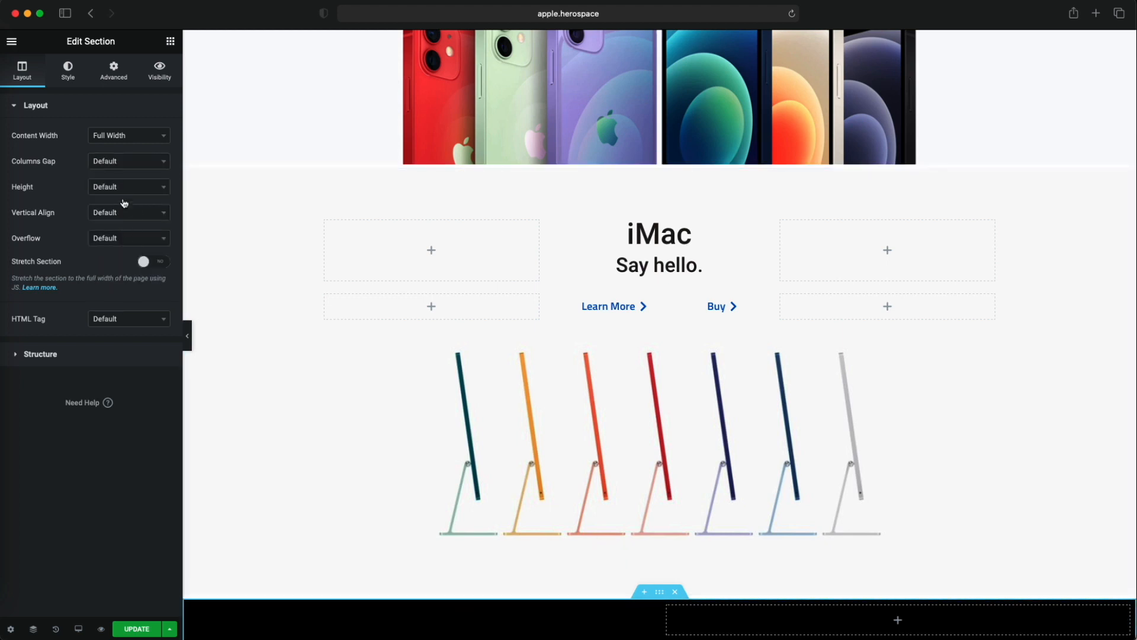
pyautogui.click(126, 163)
pyautogui.click(119, 220)
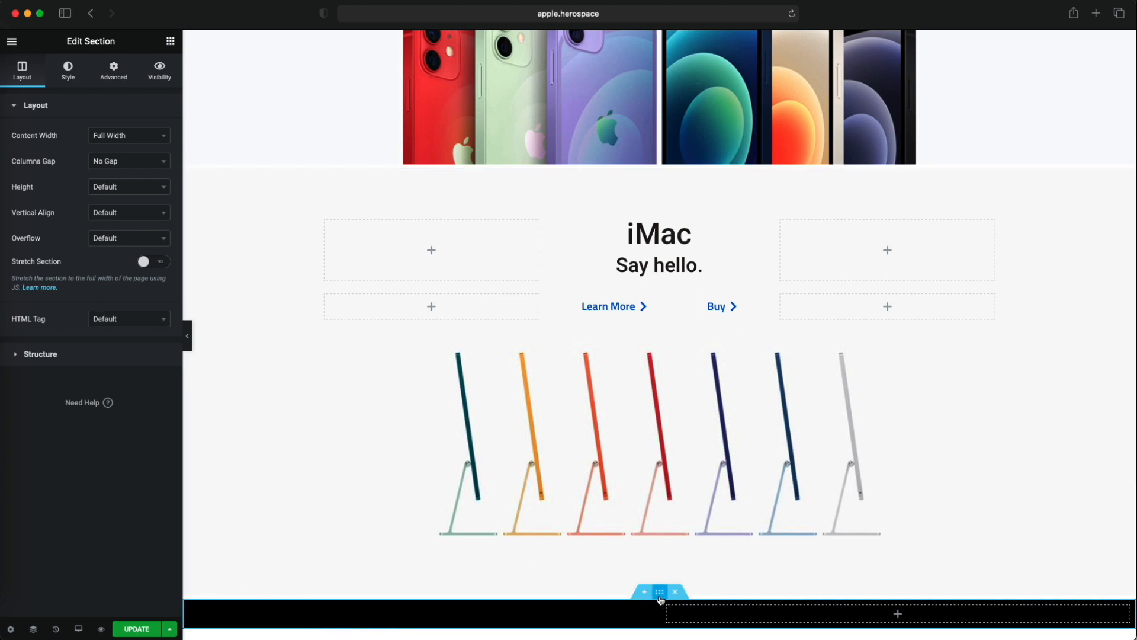
# - Try 5 px padding on every side of the left black column and clear it again
pyautogui.click(190, 607)
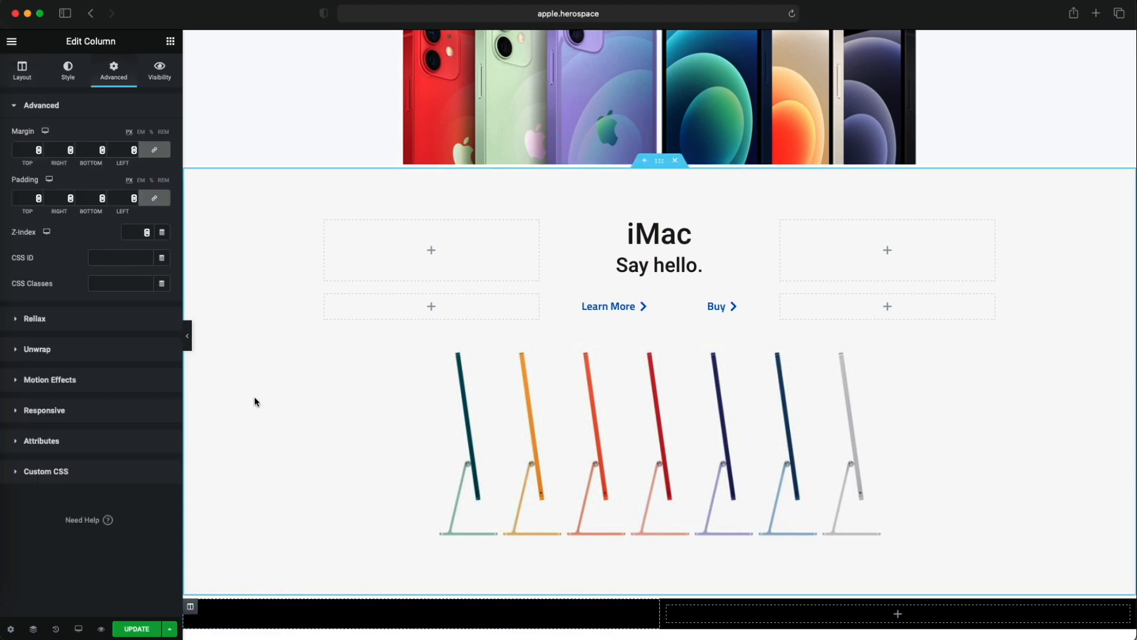
pyautogui.click(26, 199)
pyautogui.write('5')
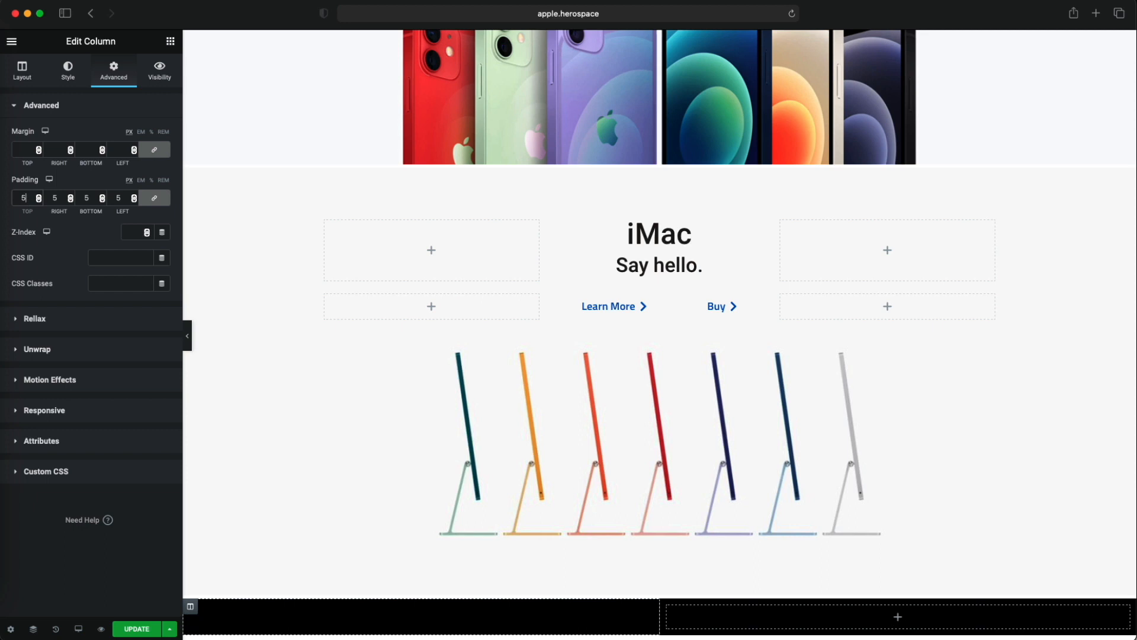
pyautogui.press('BackSpace')
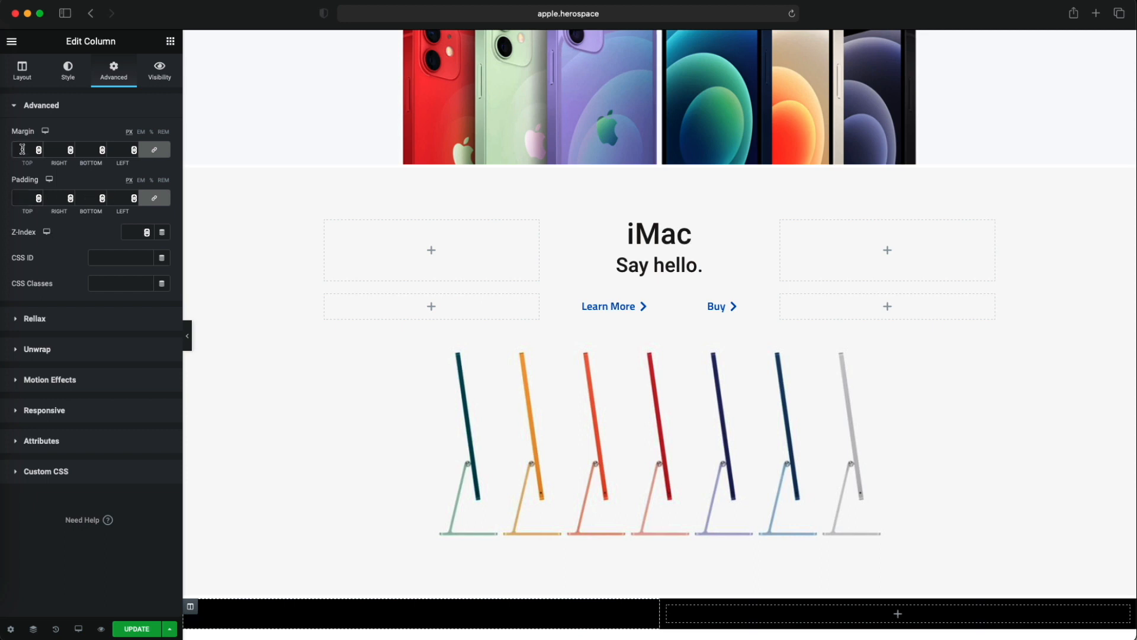
# - Set a 5 px margin on every side of the left black column and delete the empty right column
pyautogui.click(22, 149)
pyautogui.write('5')
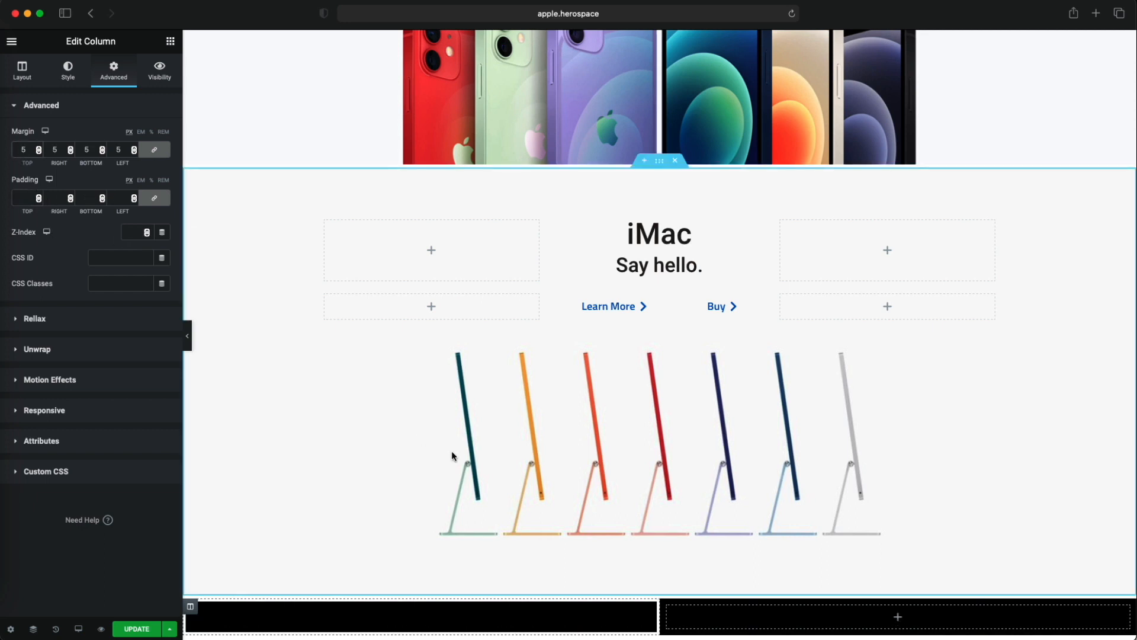
pyautogui.scroll(1, 456, 462)
pyautogui.click(677, 617)
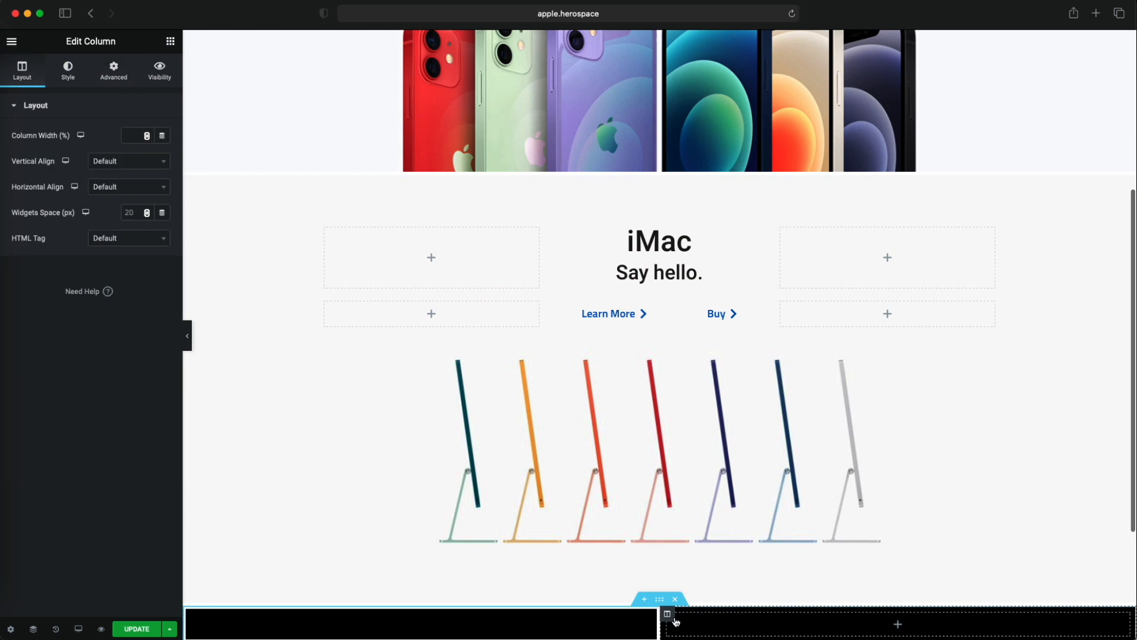
pyautogui.rightClick(676, 622)
pyautogui.click(688, 586)
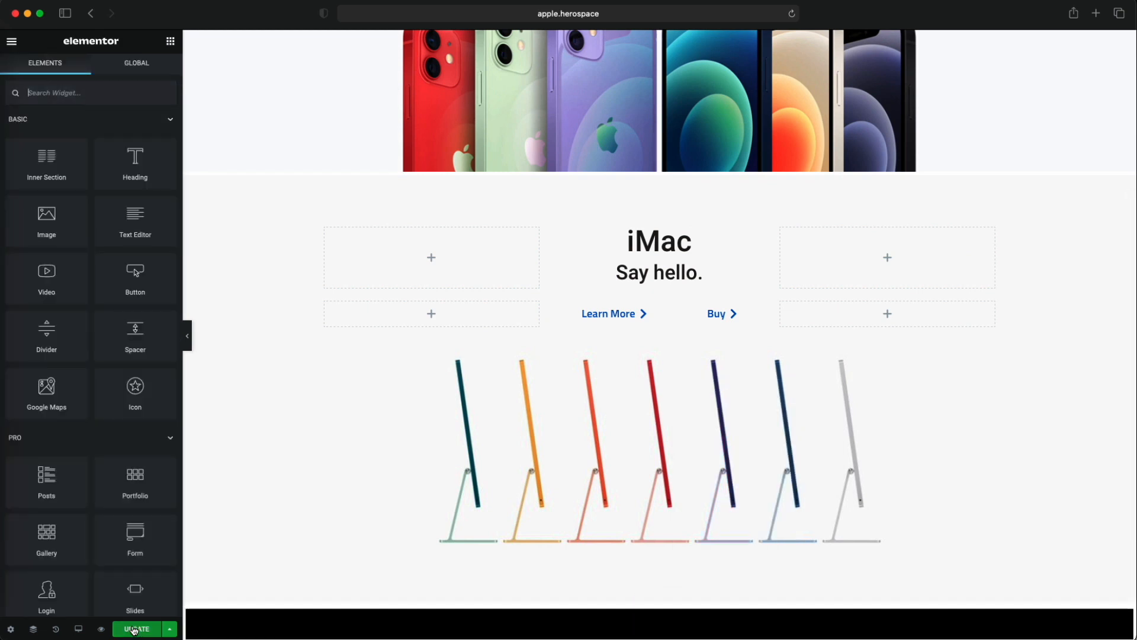
# - Try duplicating the Spacer inside the remaining black column and undo the duplication
pyautogui.click(213, 620)
pyautogui.rightClick(214, 620)
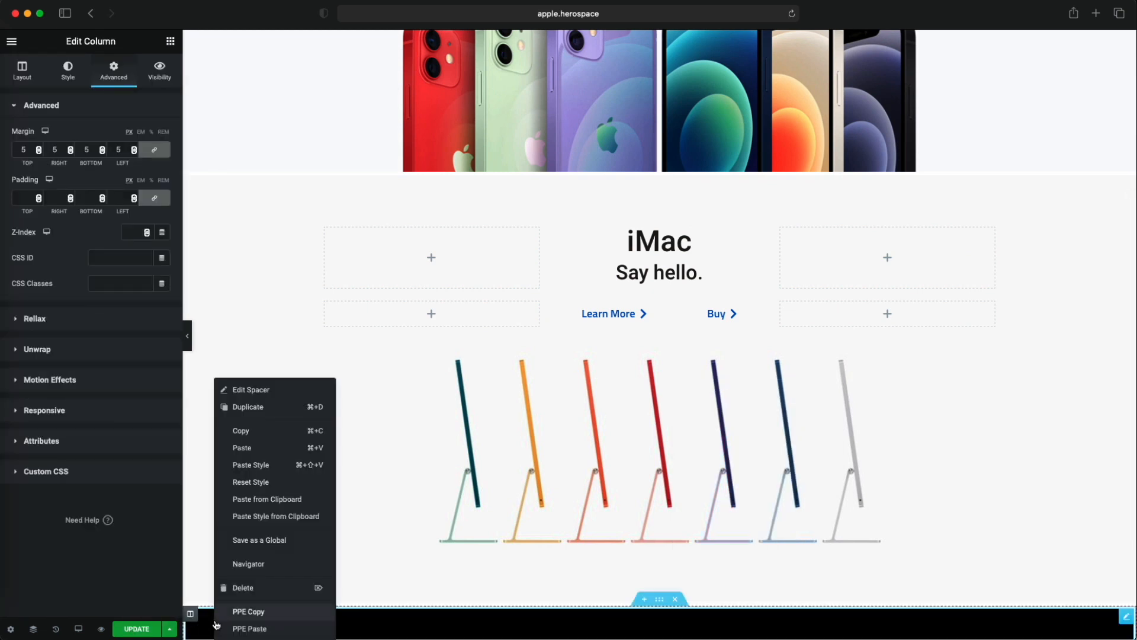
pyautogui.click(263, 412)
pyautogui.scroll(-5, 388, 563)
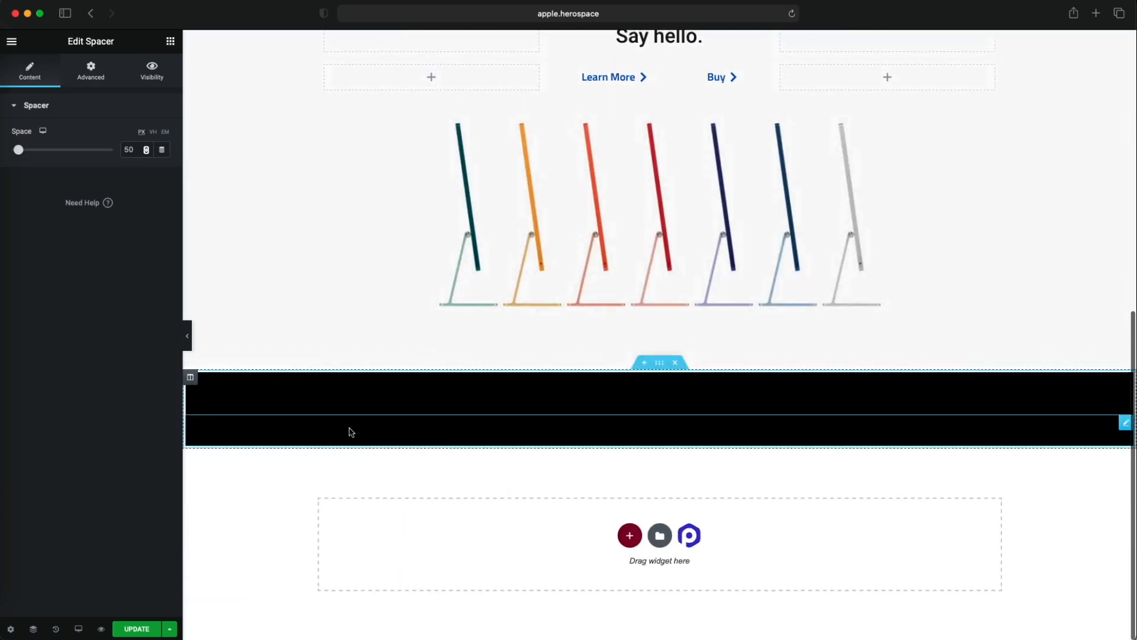
pyautogui.press('super+z')
# - Duplicate the black column with its margin and preview the two columns without the editing panel
pyautogui.rightClick(188, 422)
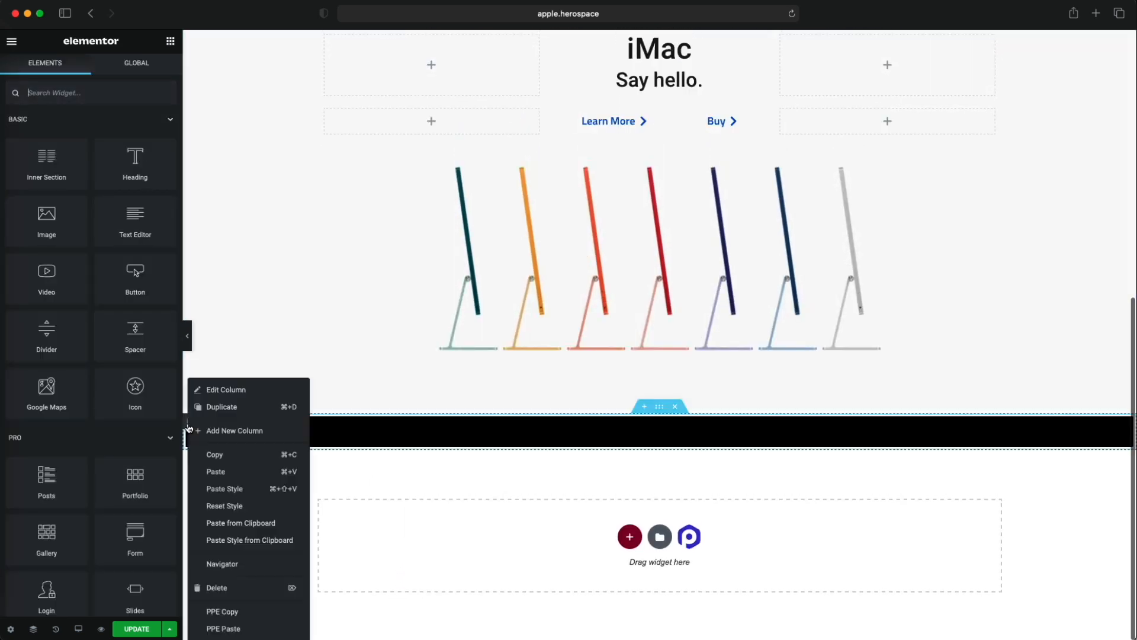
pyautogui.click(228, 407)
pyautogui.click(187, 338)
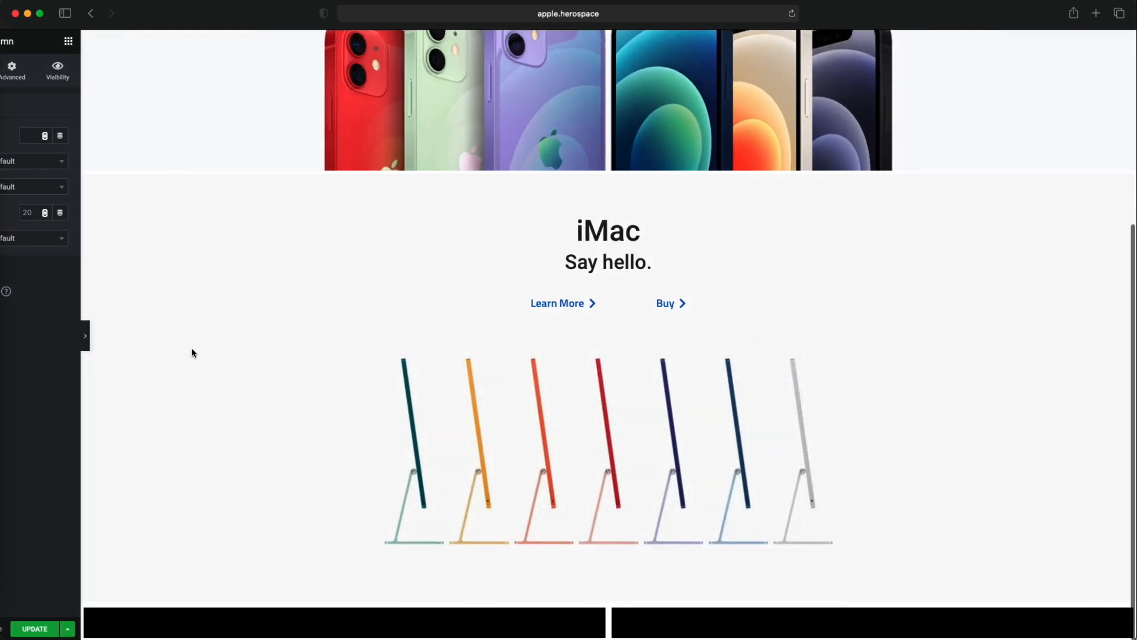
pyautogui.click(4, 344)
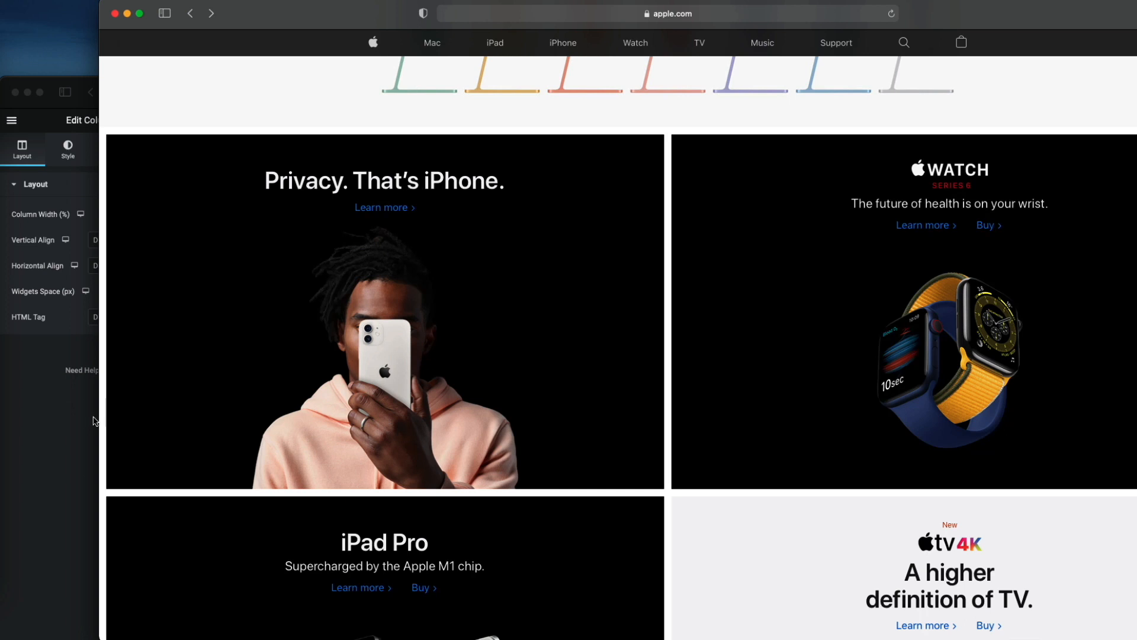
# - Copy the inner section holding the "iMac" and "Say hello." headings
pyautogui.click(67, 412)
pyautogui.scroll(3, 536, 369)
pyautogui.scroll(-5, 535, 369)
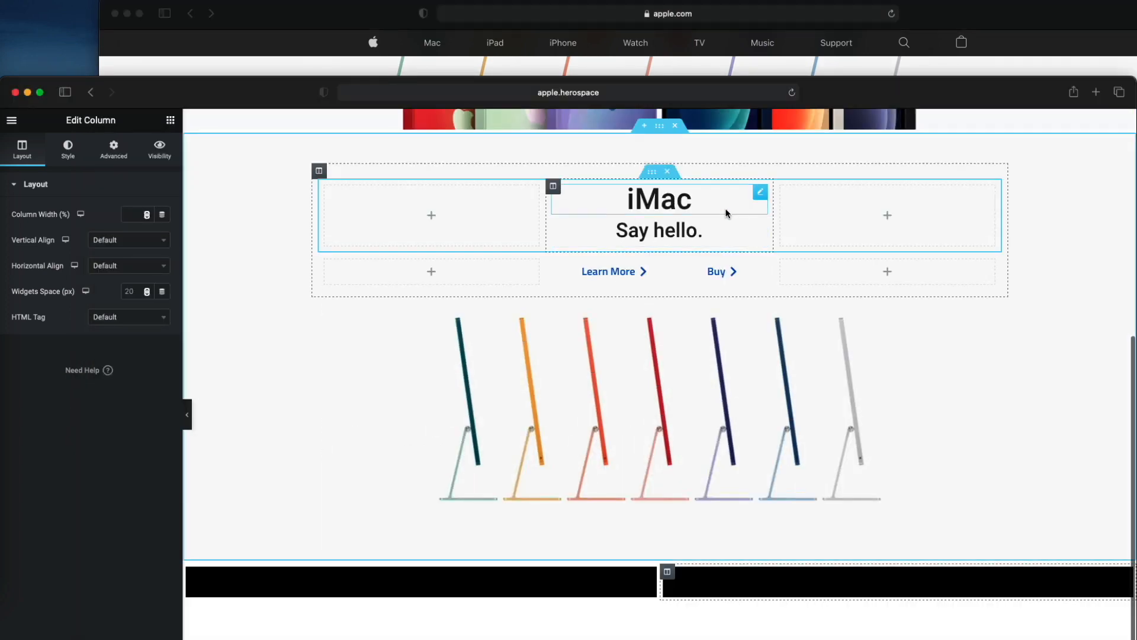
pyautogui.rightClick(650, 171)
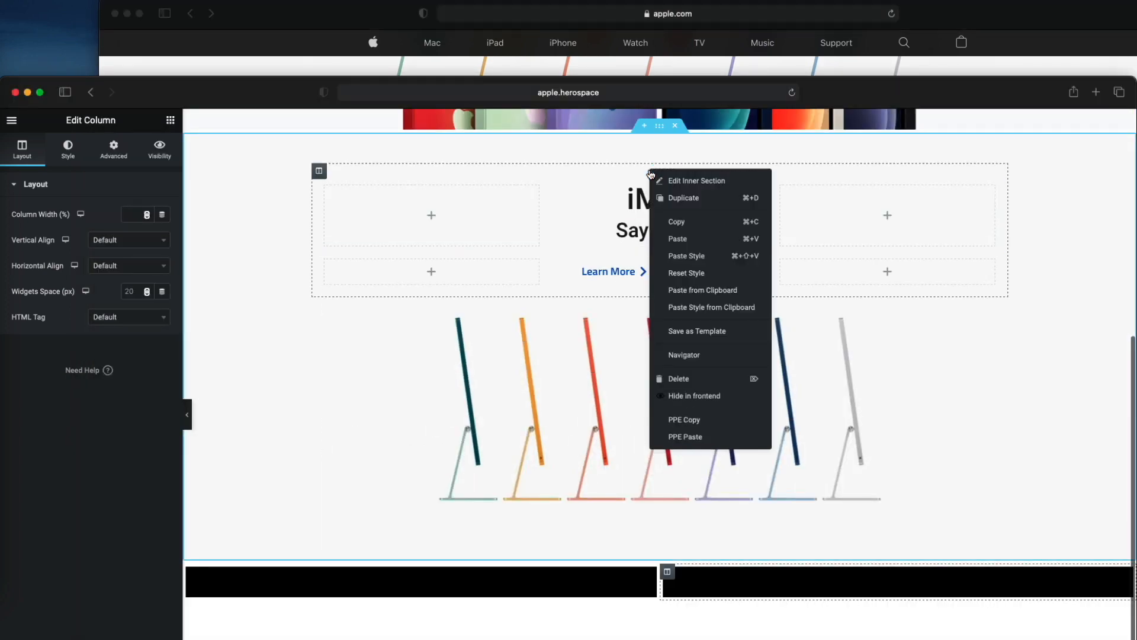
pyautogui.click(684, 224)
# - Try to paste the copied heading inner section onto the Spacer in the left black column
pyautogui.rightClick(381, 580)
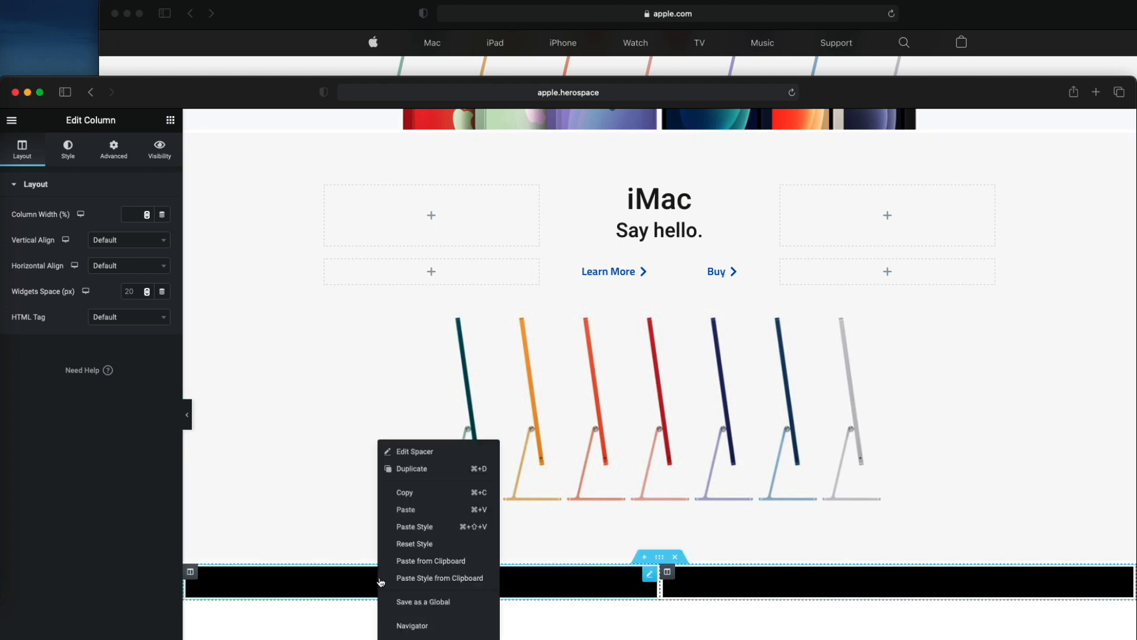
pyautogui.click(402, 517)
pyautogui.scroll(-1, 355, 534)
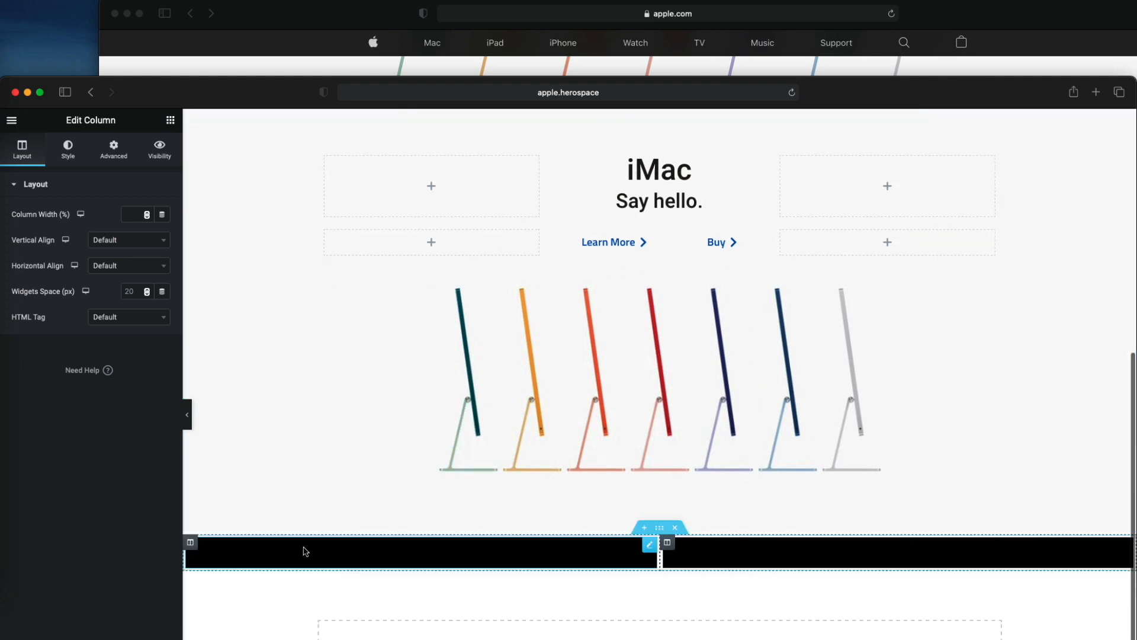
pyautogui.rightClick(610, 567)
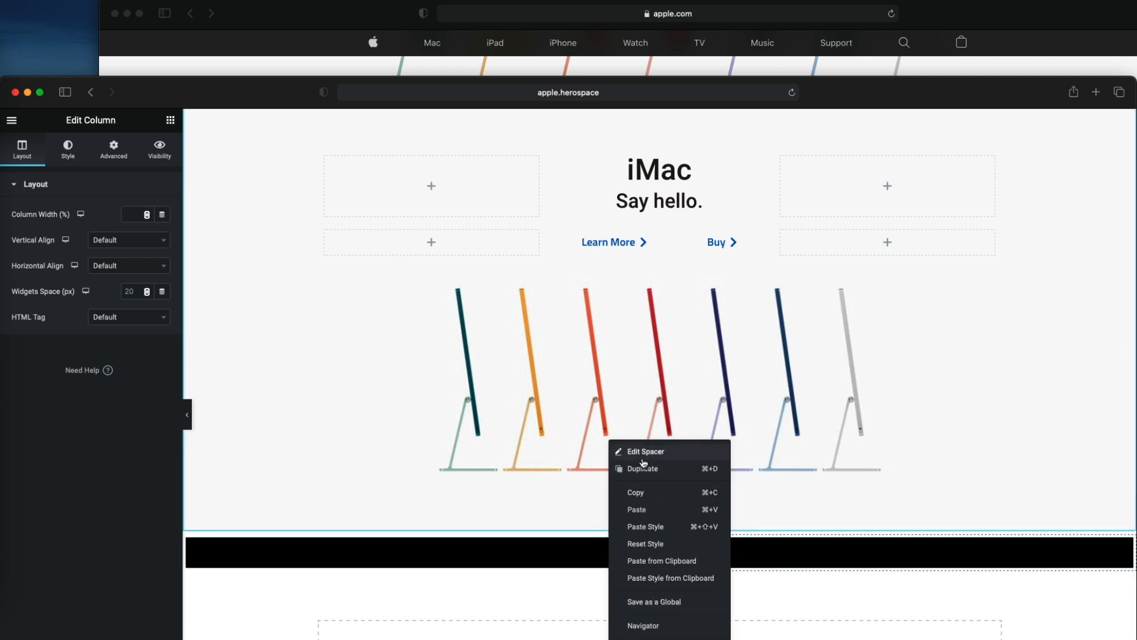
pyautogui.scroll(-1, 454, 457)
pyautogui.click(455, 457)
pyautogui.scroll(-1, 442, 455)
# - Delete the Spacer from the left black column and paste the copied heading inner section in its place
pyautogui.moveTo(288, 93); pyautogui.dragTo(287, 14)
pyautogui.rightClick(453, 441)
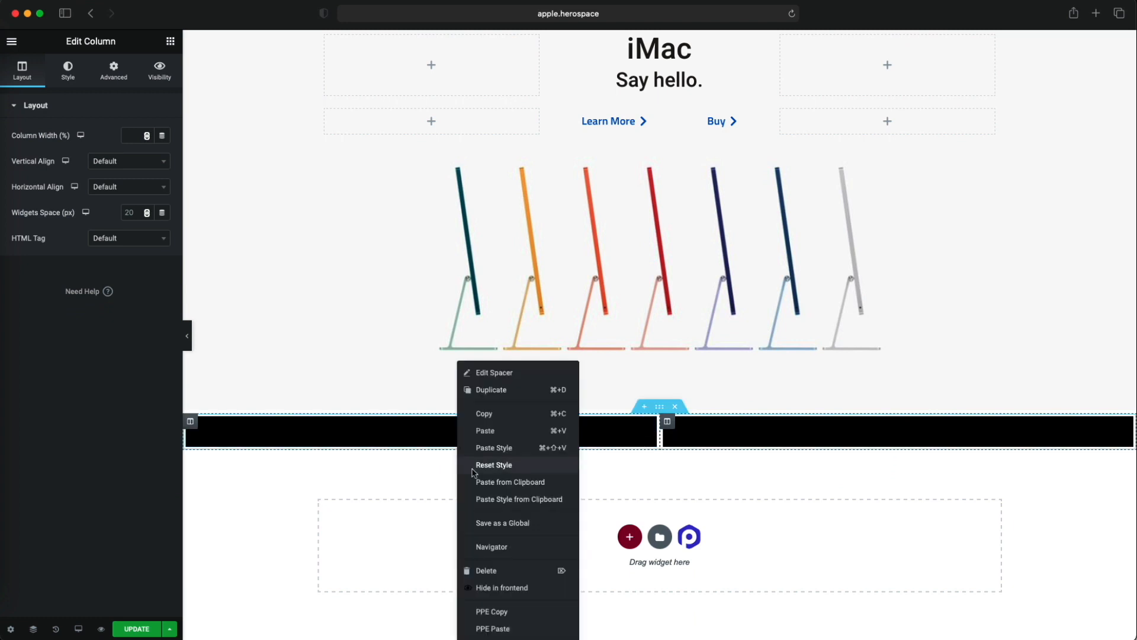
pyautogui.click(501, 570)
pyautogui.rightClick(425, 449)
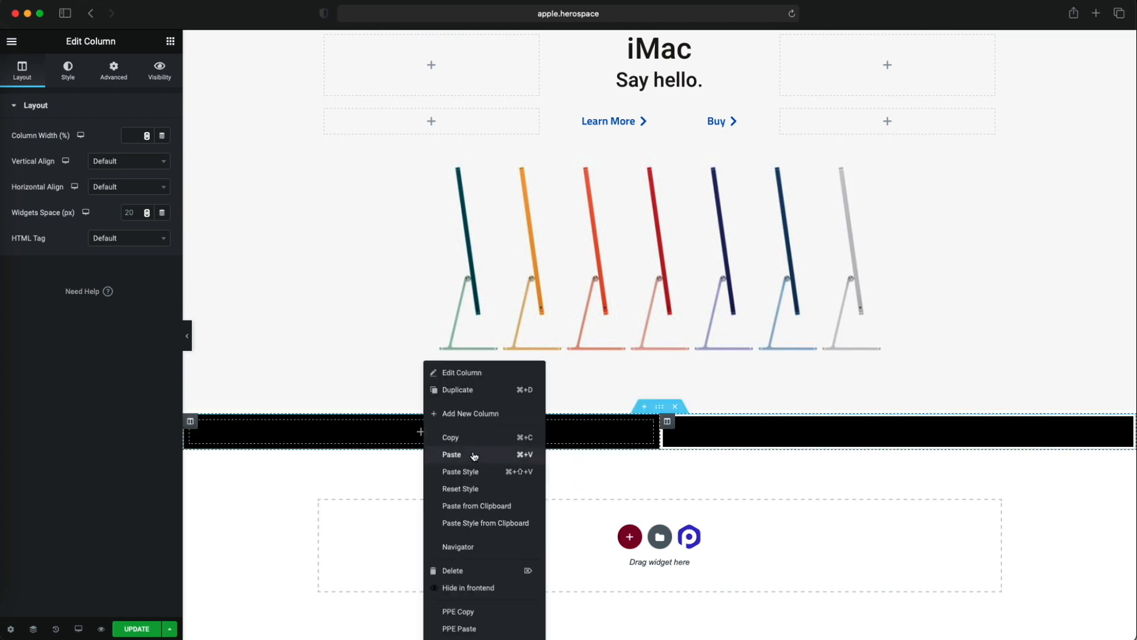
pyautogui.click(475, 454)
# - Set the text color of the pasted "iMac" heading in the left black column to white
pyautogui.click(487, 460)
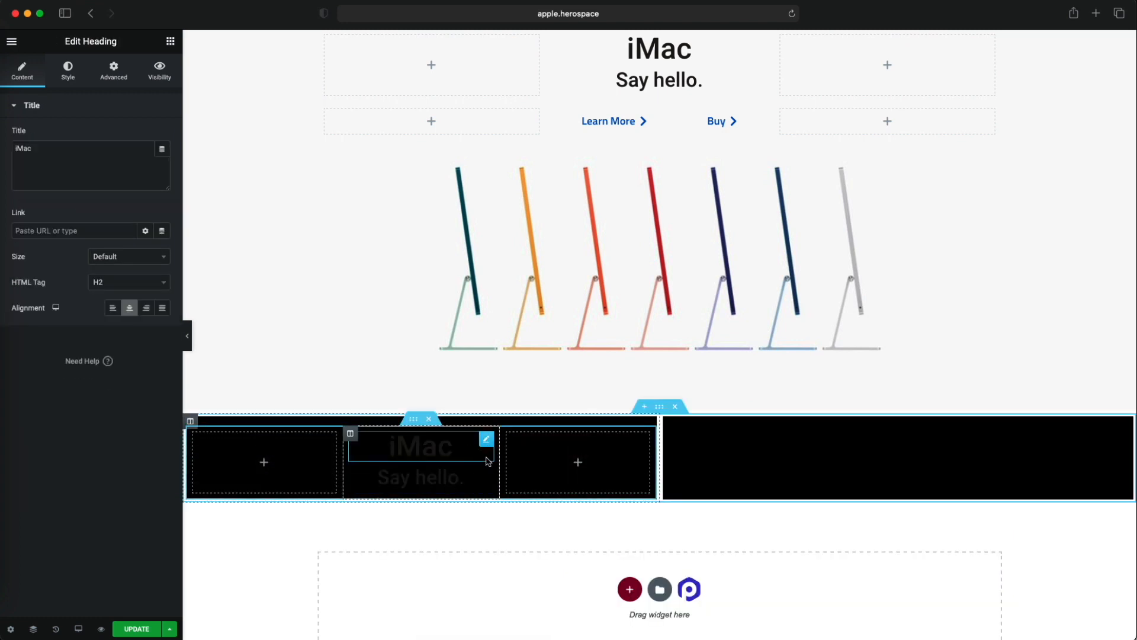
pyautogui.click(68, 70)
pyautogui.click(161, 135)
pyautogui.moveTo(85, 252); pyautogui.dragTo(15, 174)
pyautogui.click(135, 414)
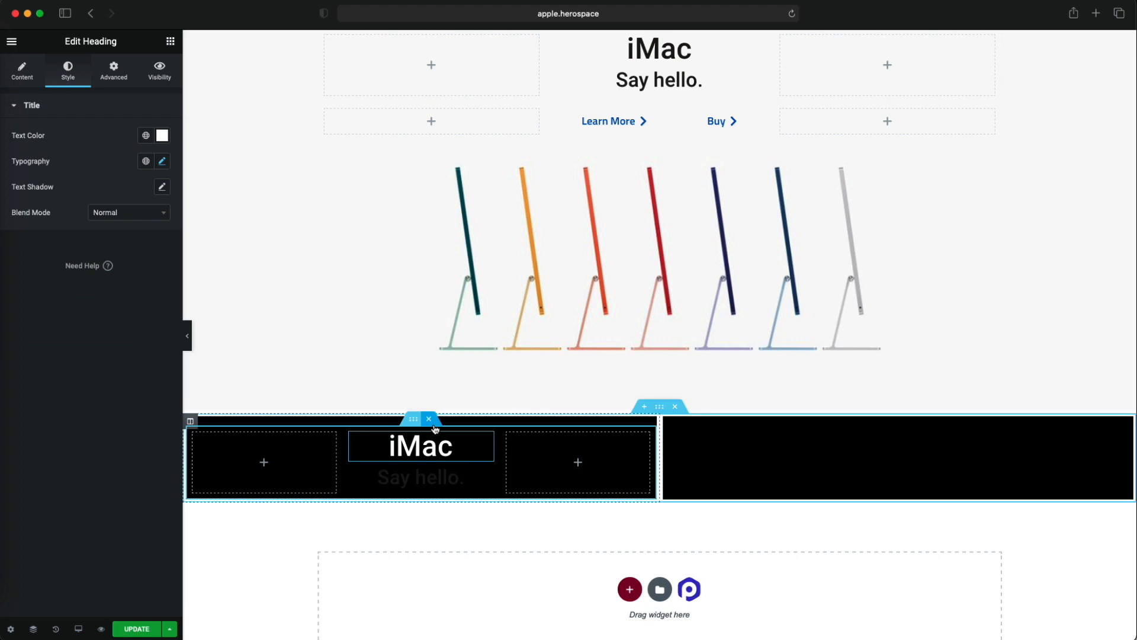
pyautogui.moveTo(260, 23); pyautogui.dragTo(266, 170)
pyautogui.scroll(-3, 266, 107)
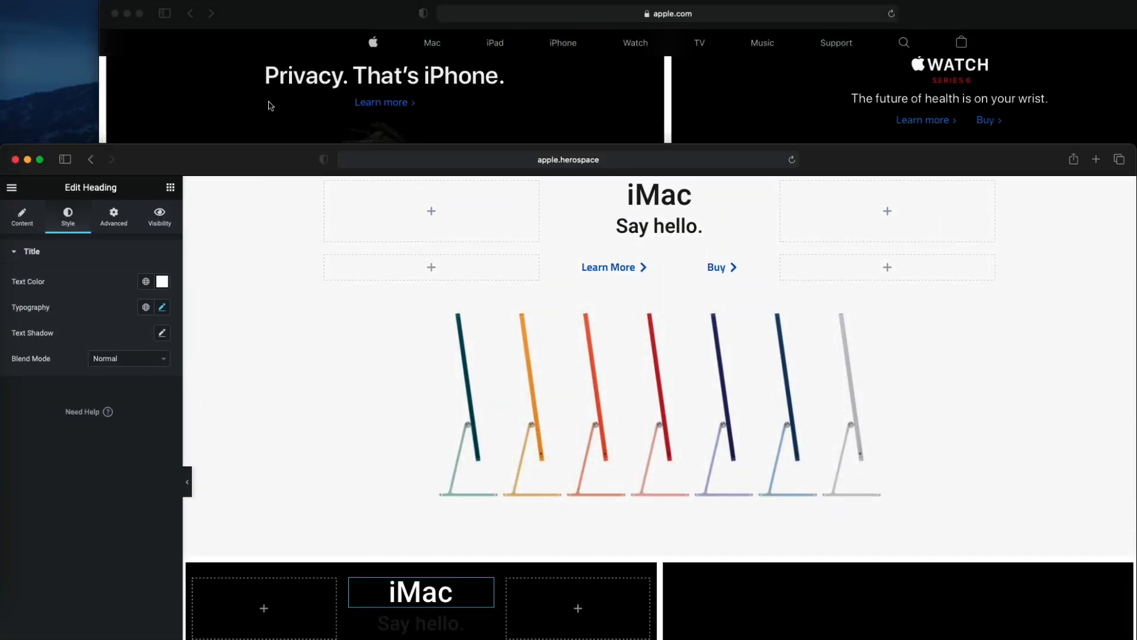
pyautogui.click(23, 217)
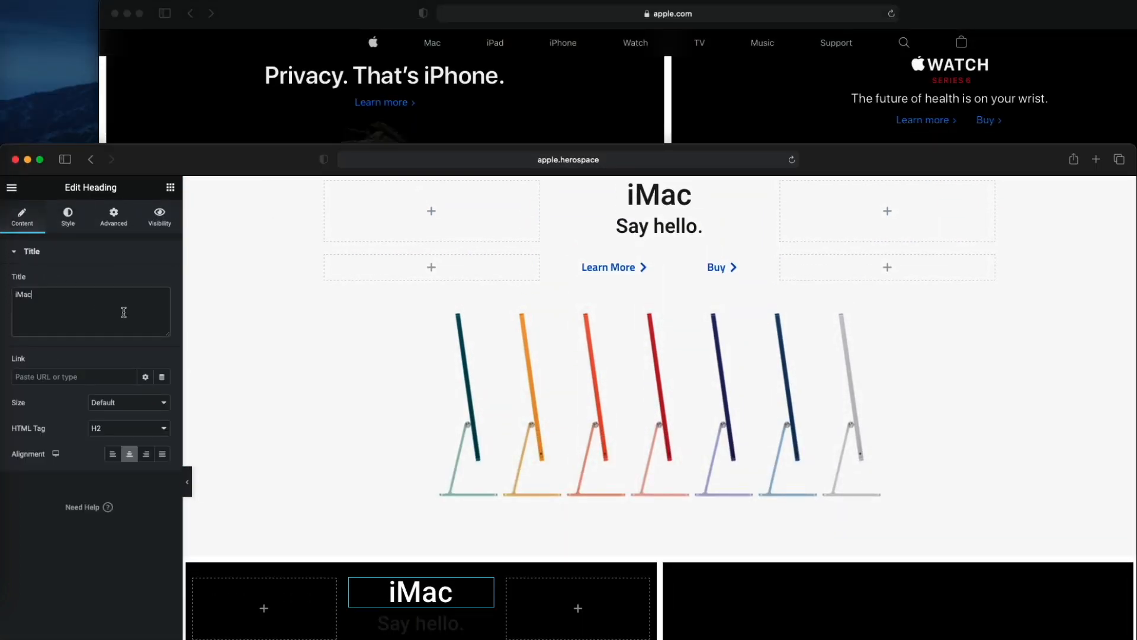
pyautogui.write('Priva')
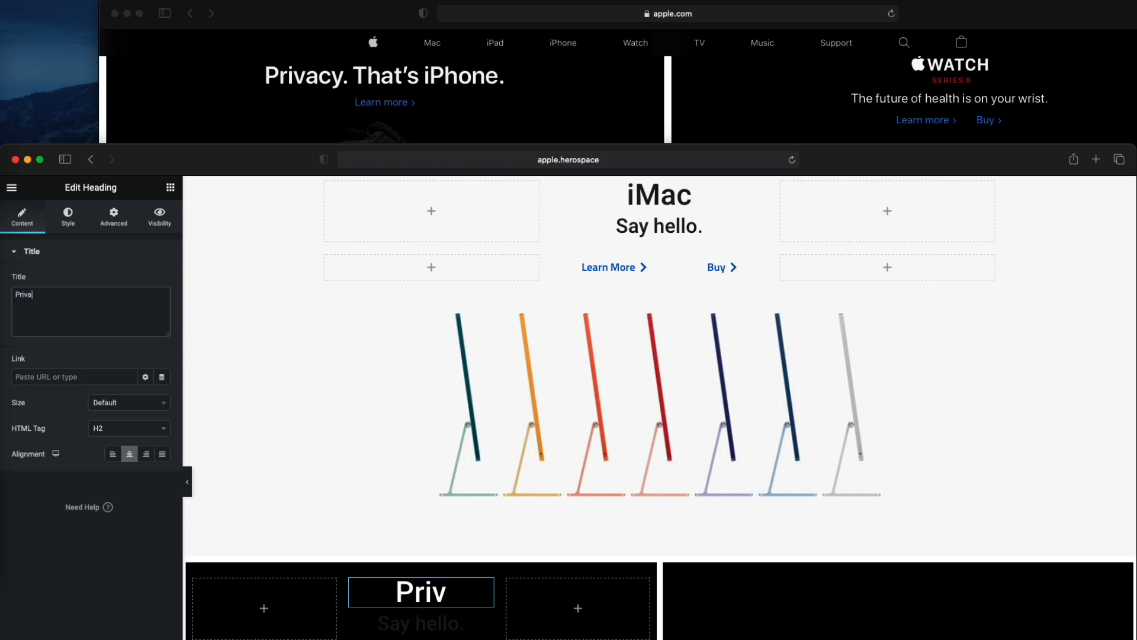
pyautogui.write('cy. ')
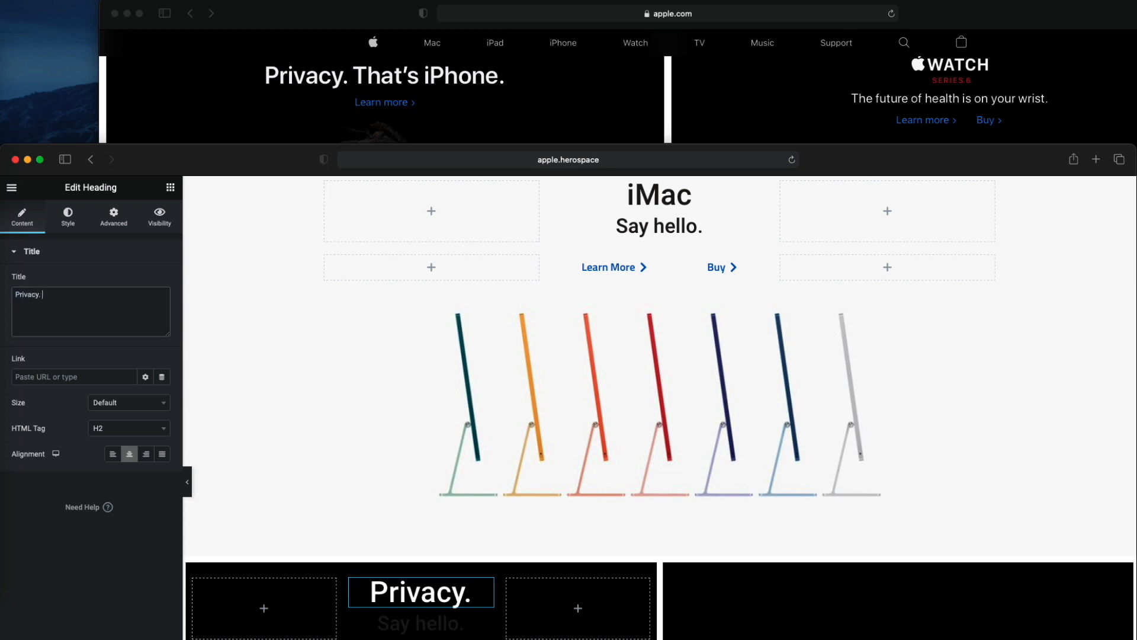
pyautogui.write("That's")
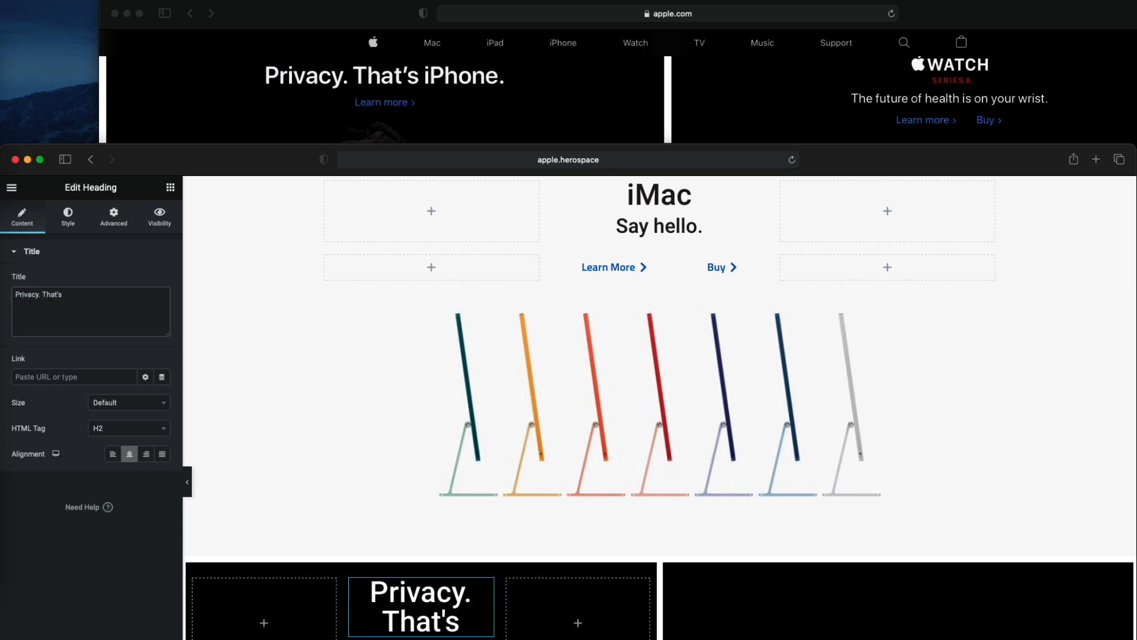
pyautogui.write(' iPhone.')
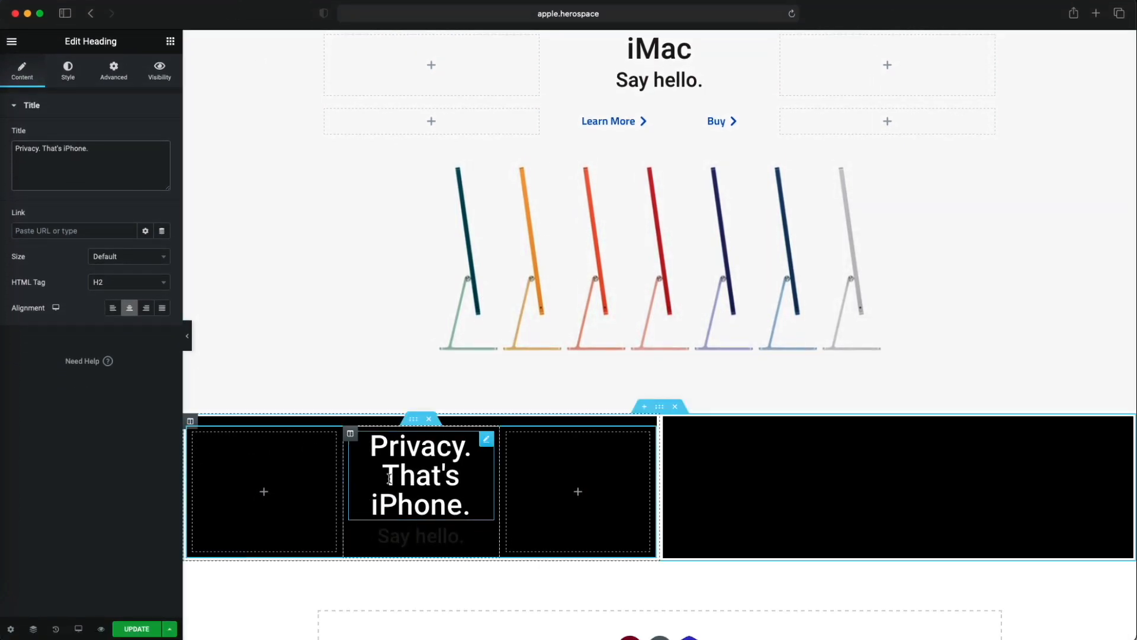
# - Change the column structure of the pasted inner section to 16, 66, 16
pyautogui.click(414, 419)
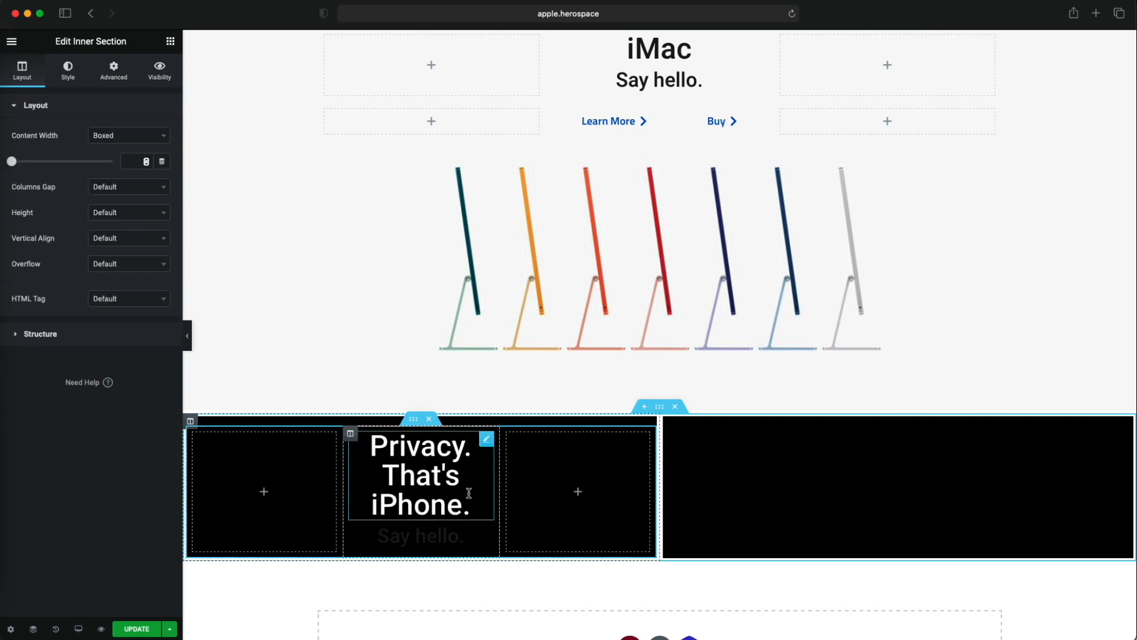
pyautogui.click(51, 336)
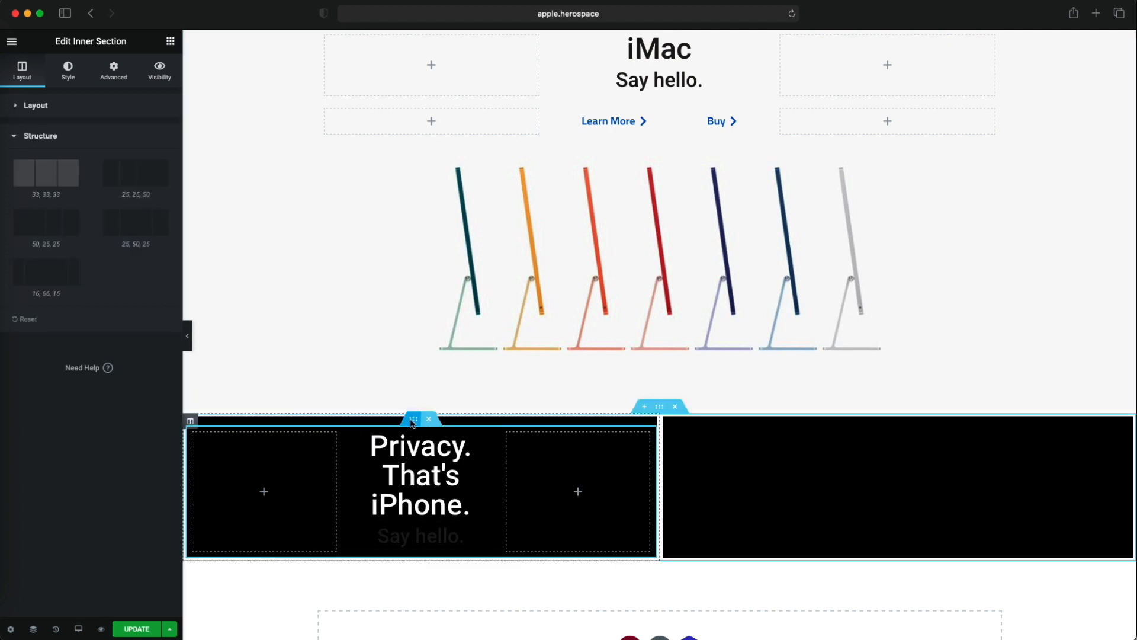
pyautogui.click(41, 281)
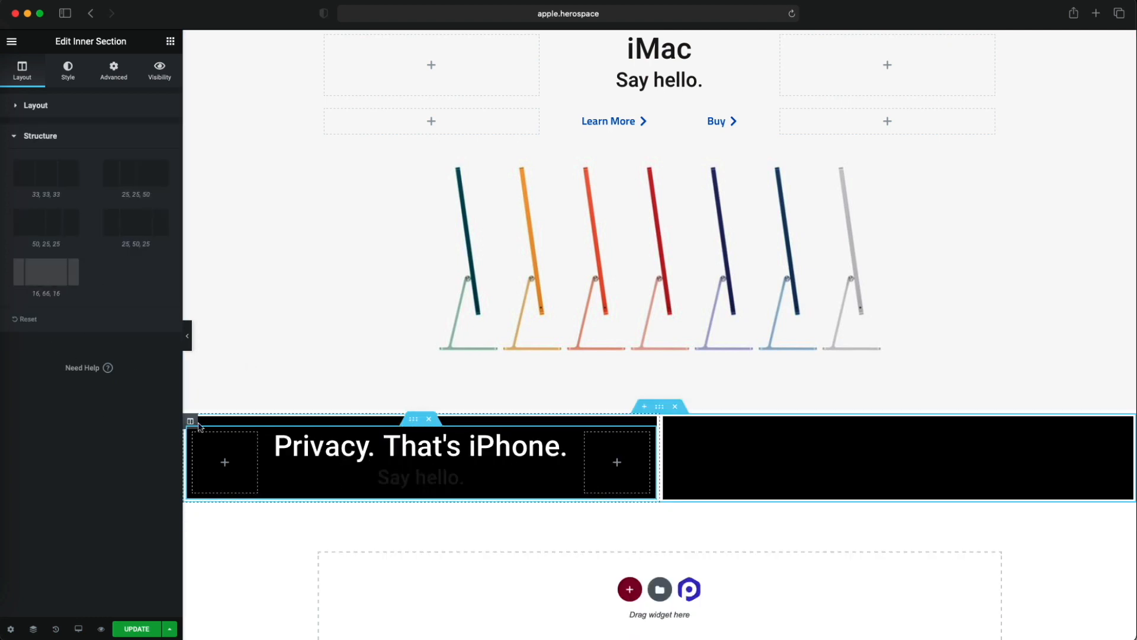
# - Replace the dark "Say hello." heading in the black tile with a copy of the iMac section's Learn More button
pyautogui.moveTo(291, 12); pyautogui.dragTo(278, 45)
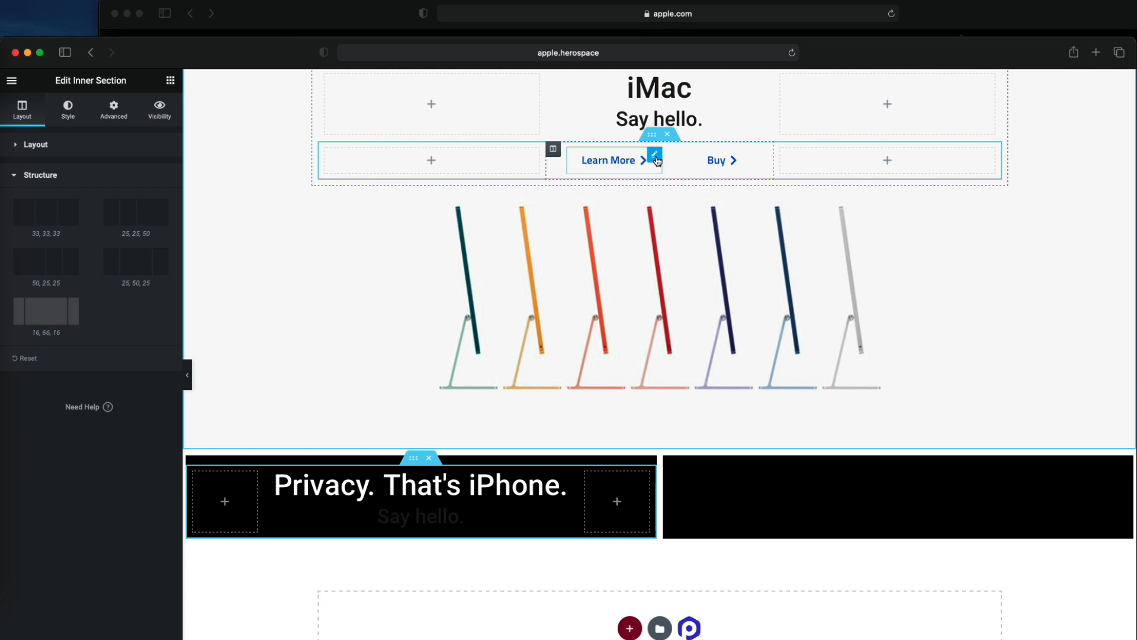
pyautogui.rightClick(654, 155)
pyautogui.click(687, 210)
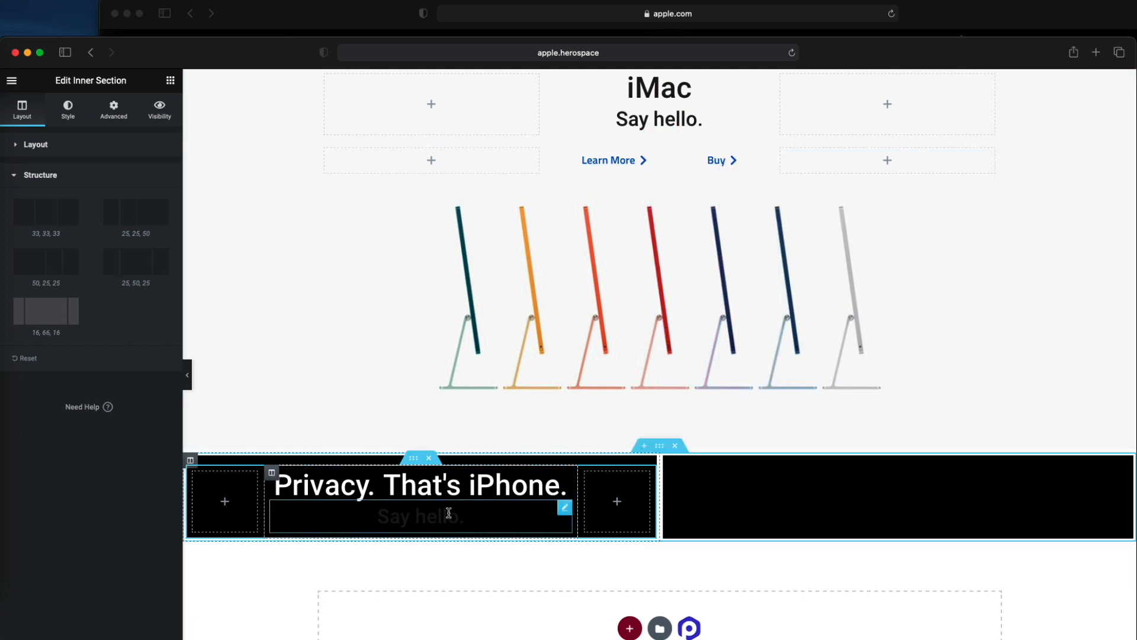
pyautogui.rightClick(565, 513)
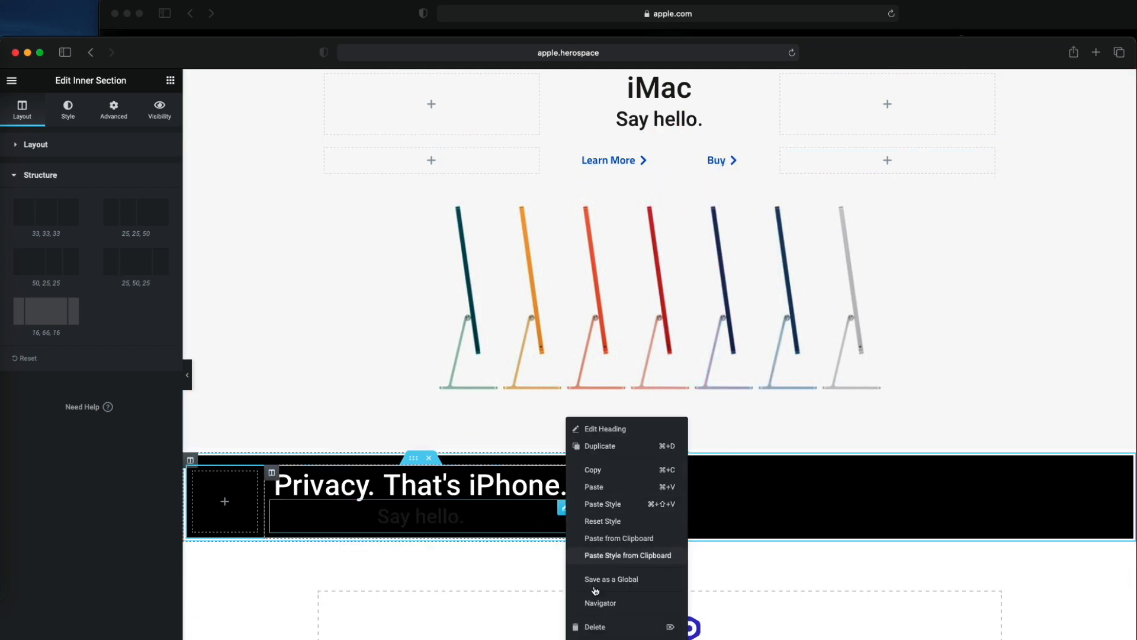
pyautogui.click(582, 622)
pyautogui.rightClick(439, 508)
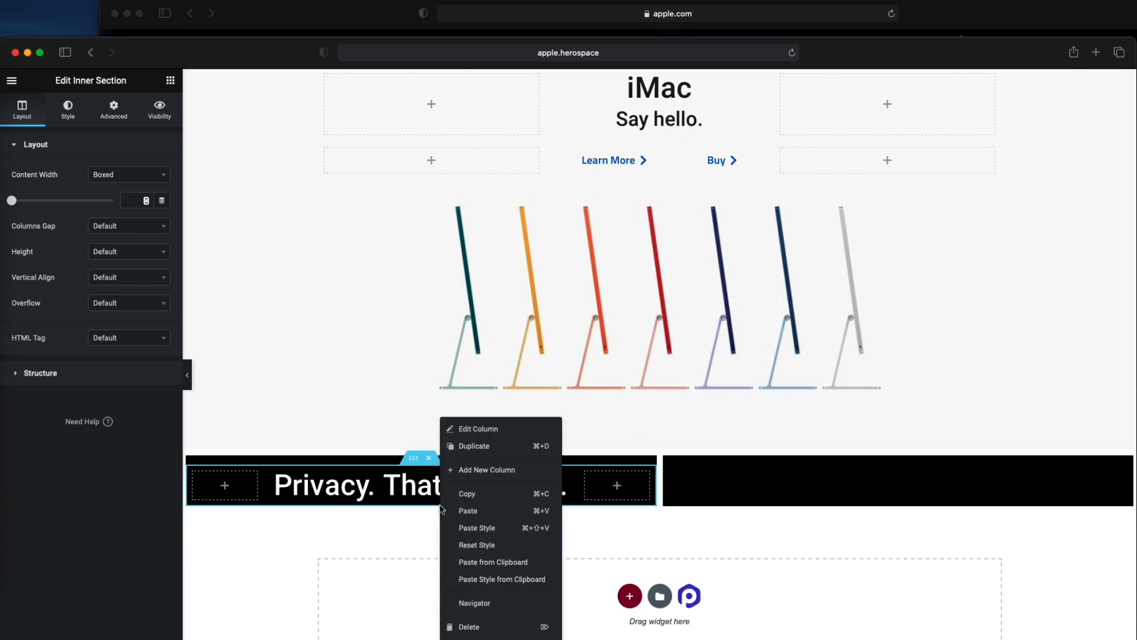
pyautogui.click(455, 510)
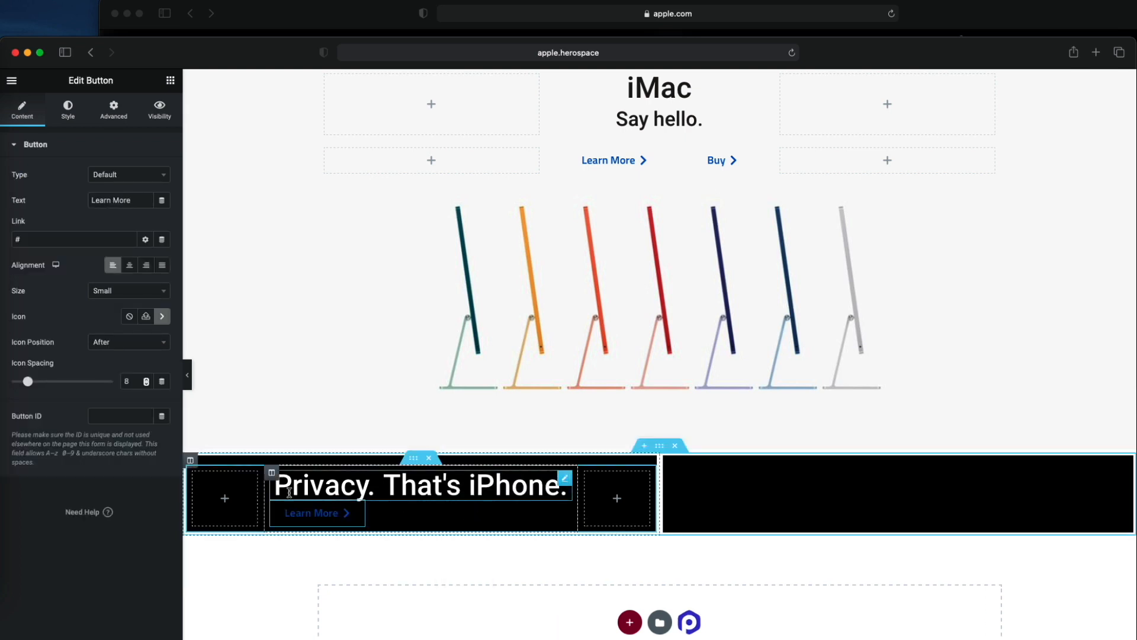
# - Set the horizontal alignment of the heading and button column to Center and its vertical alignment to Middle
pyautogui.click(272, 473)
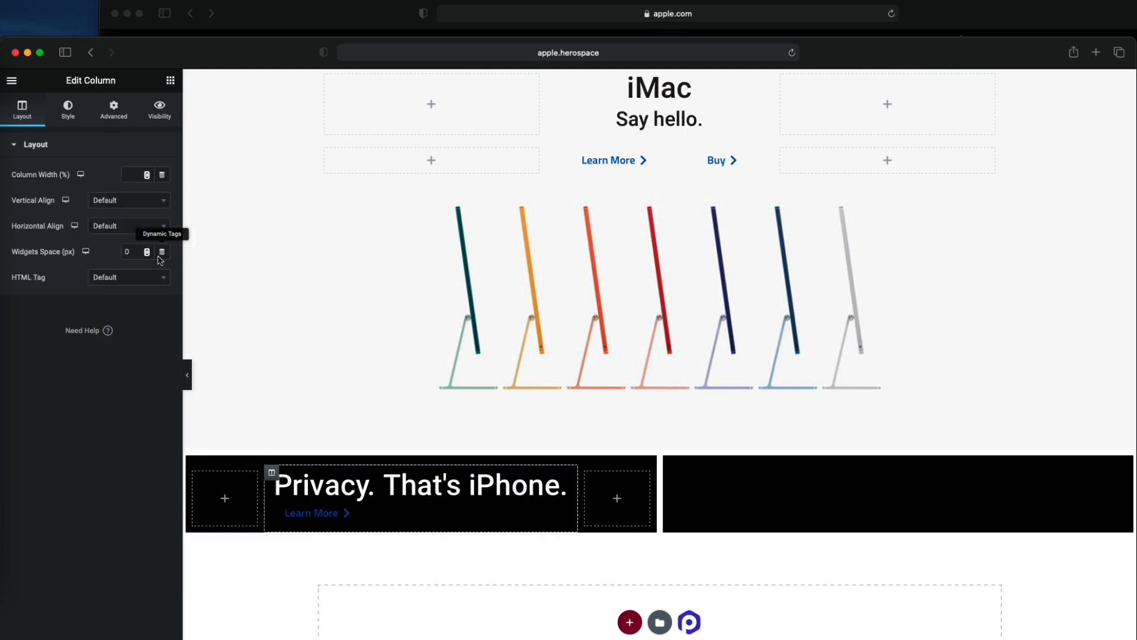
pyautogui.click(122, 225)
pyautogui.click(104, 293)
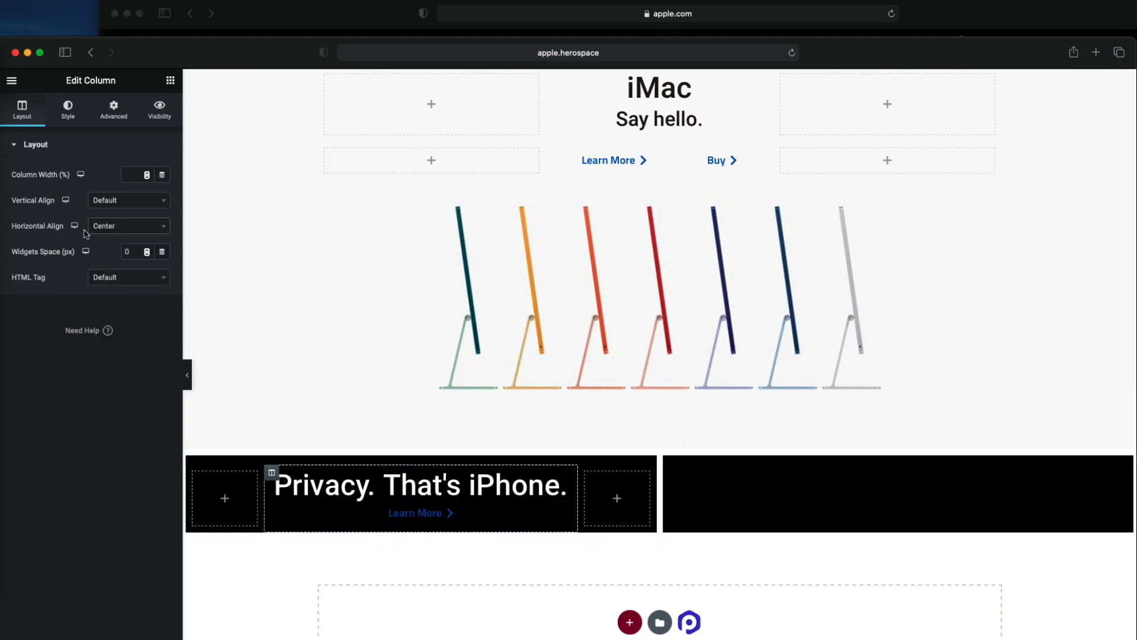
pyautogui.click(121, 200)
pyautogui.click(116, 267)
# - Examine the images in apple.com's iPhone privacy and Apple Watch tiles and return to the Elementor page
pyautogui.moveTo(253, 60); pyautogui.dragTo(251, 236)
pyautogui.scroll(2, 280, 165)
pyautogui.scroll(-5, 280, 165)
pyautogui.scroll(-2, 282, 165)
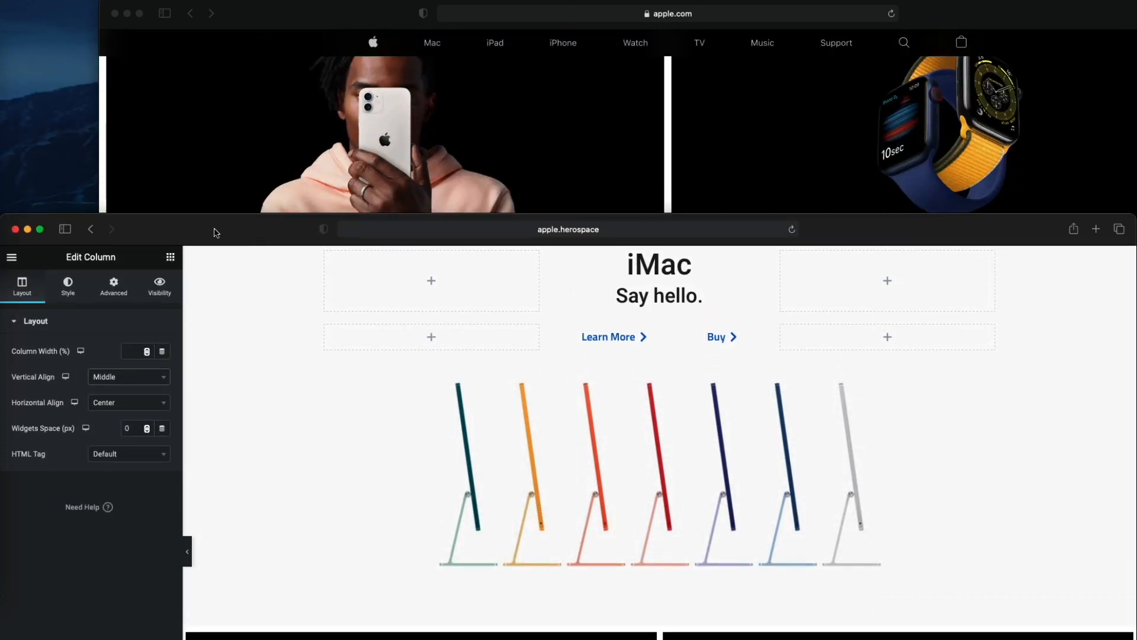
pyautogui.moveTo(217, 232); pyautogui.dragTo(214, 36)
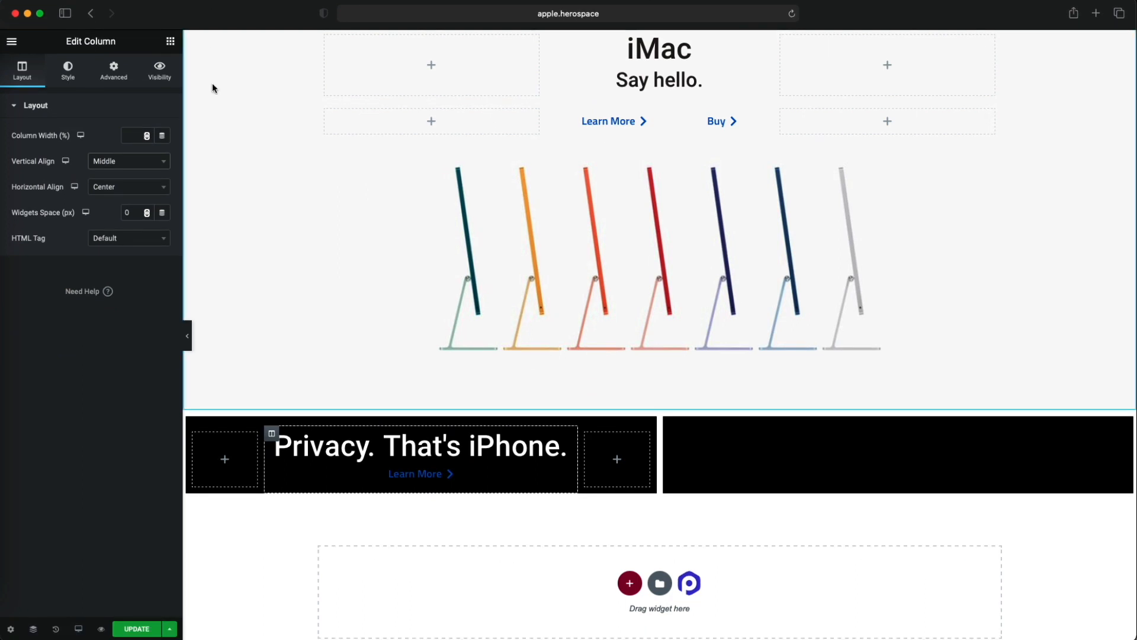
pyautogui.click(170, 41)
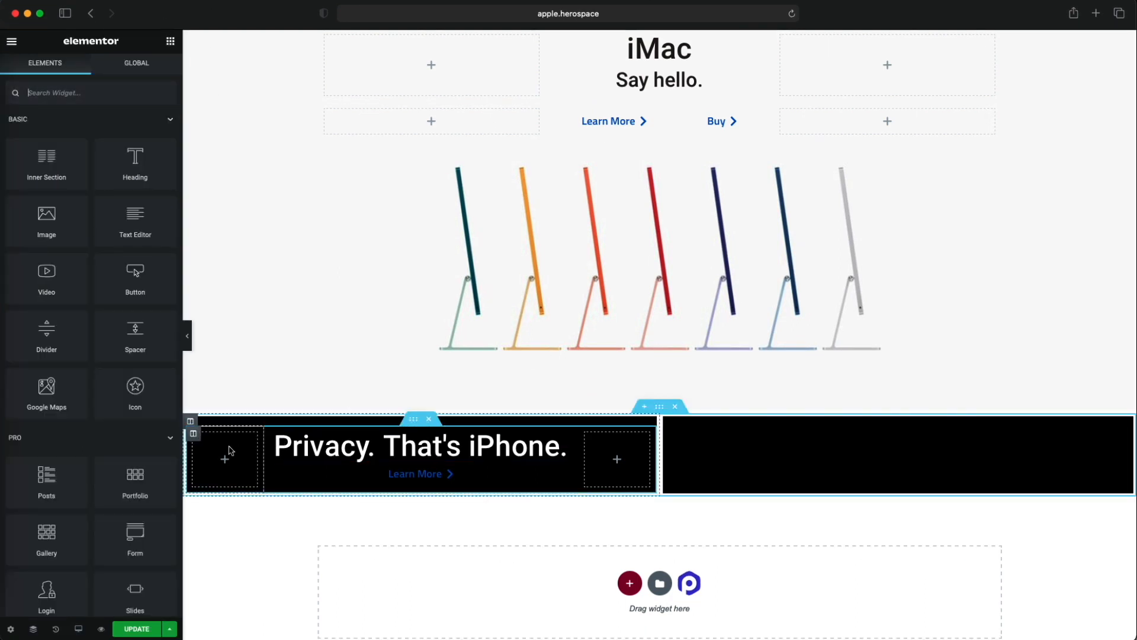
pyautogui.click(191, 422)
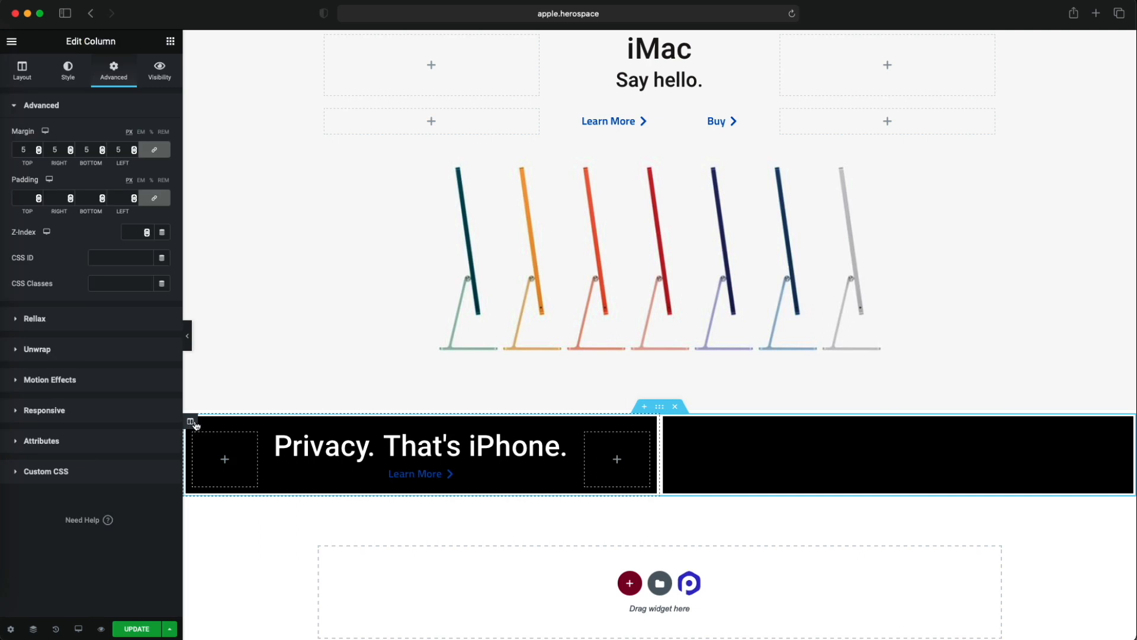
pyautogui.click(65, 79)
pyautogui.click(108, 258)
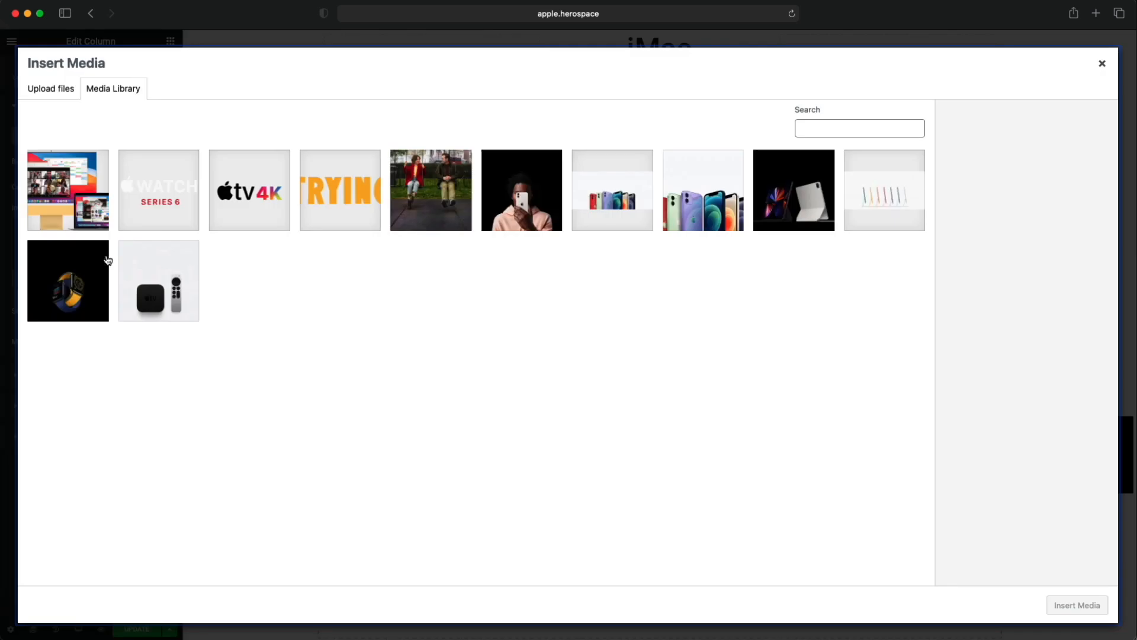
pyautogui.click(560, 221)
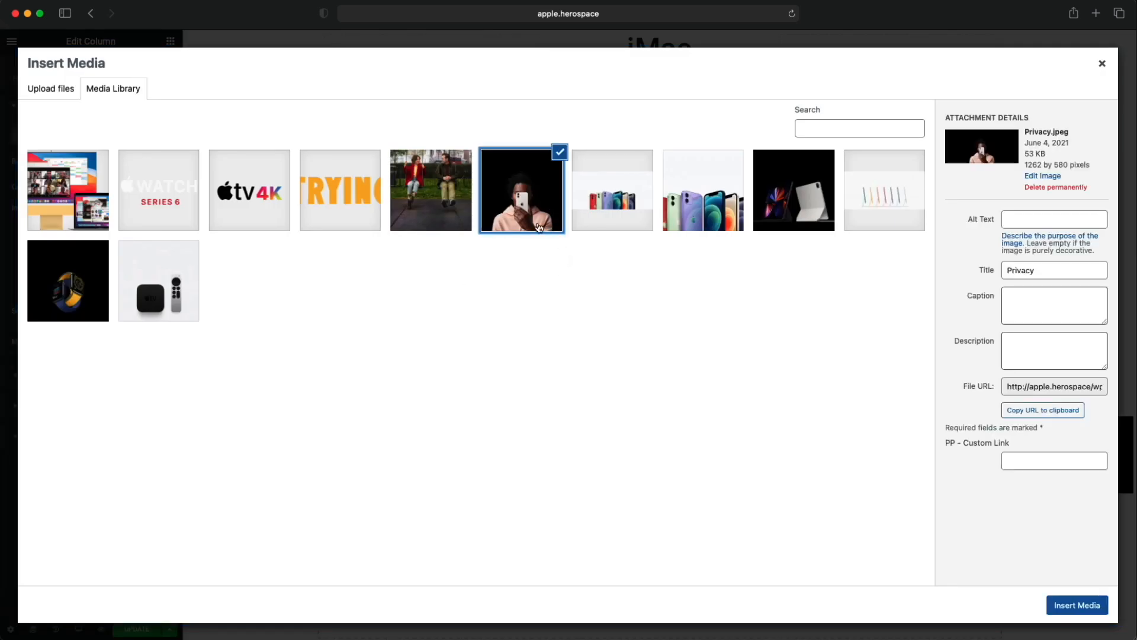
pyautogui.click(1070, 614)
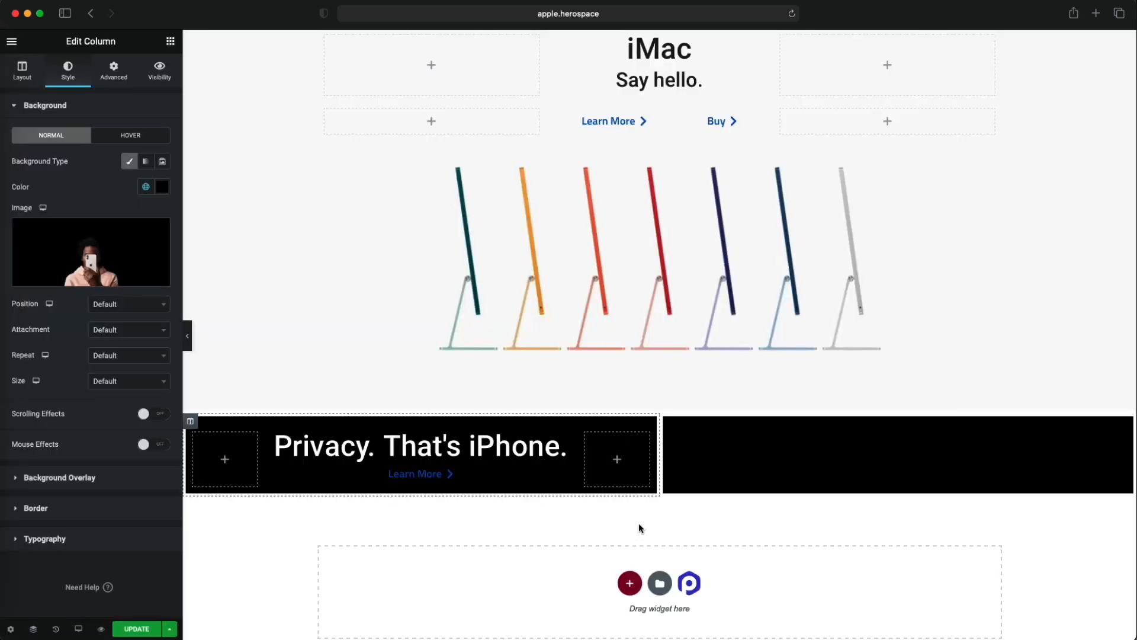
# - Set the column's background image position to Center Center, repeat to No-repeat and size to Cover
pyautogui.click(128, 304)
pyautogui.click(138, 356)
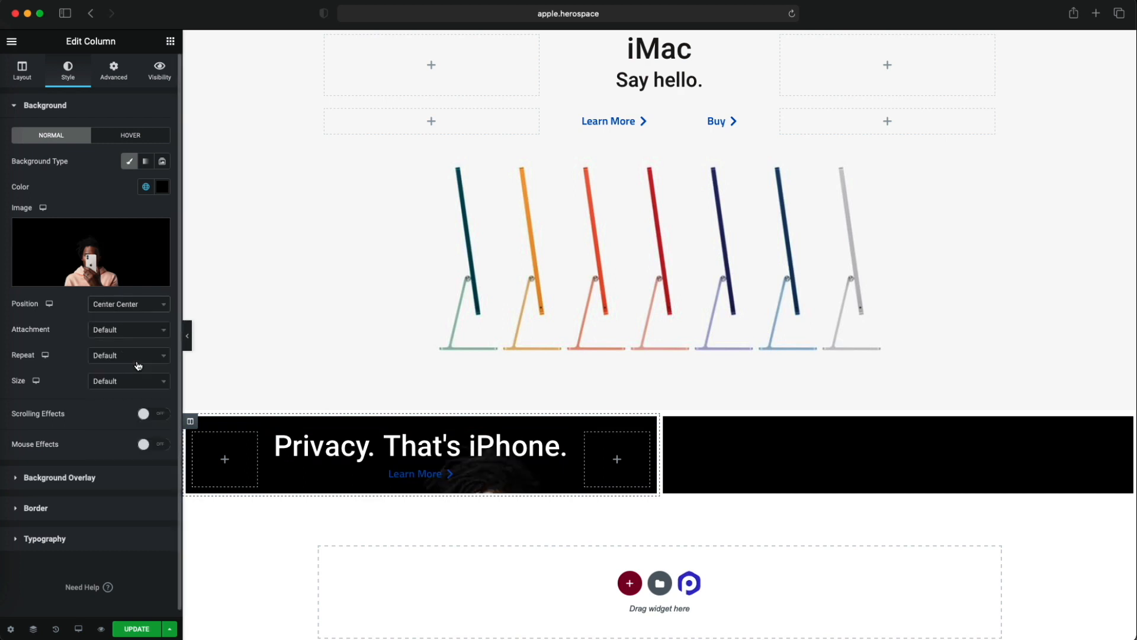
pyautogui.click(136, 355)
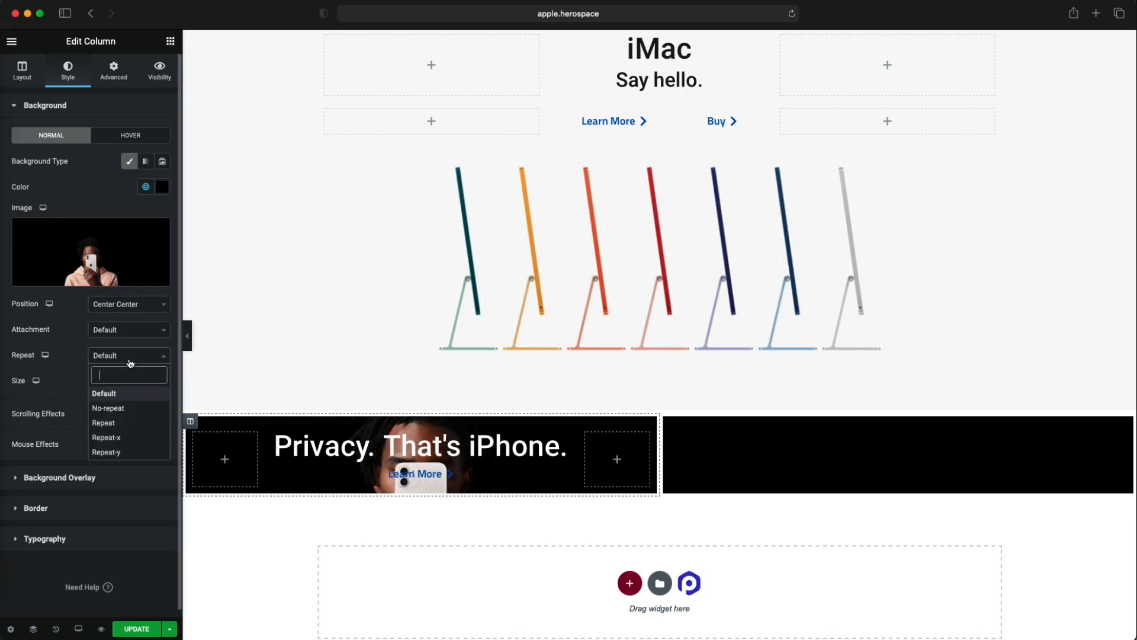
pyautogui.click(124, 408)
pyautogui.click(128, 381)
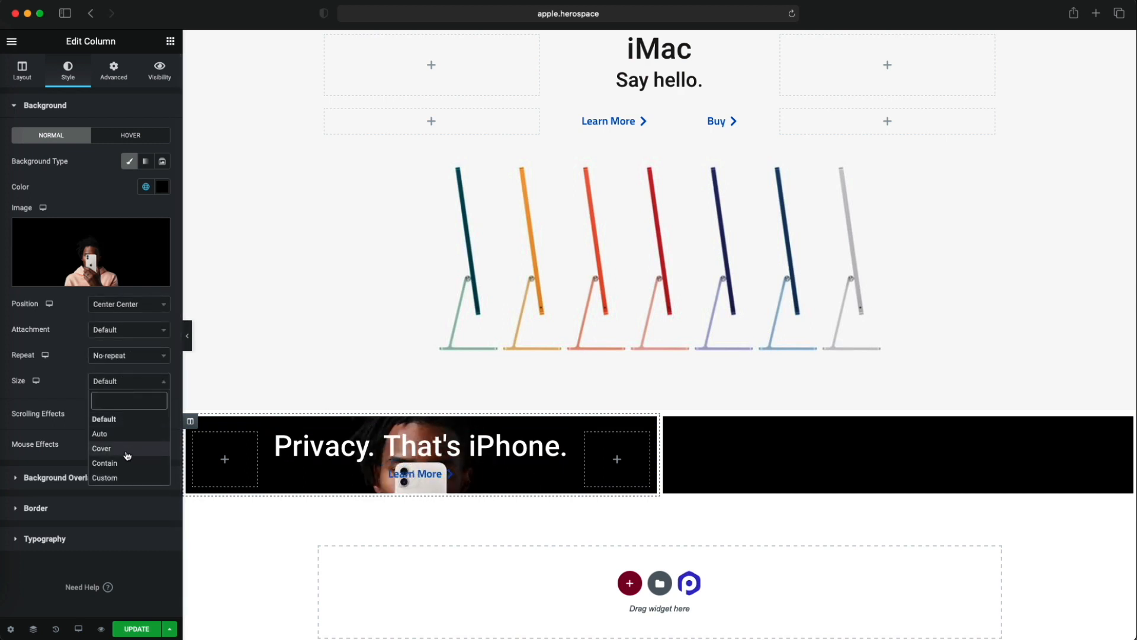
pyautogui.click(101, 449)
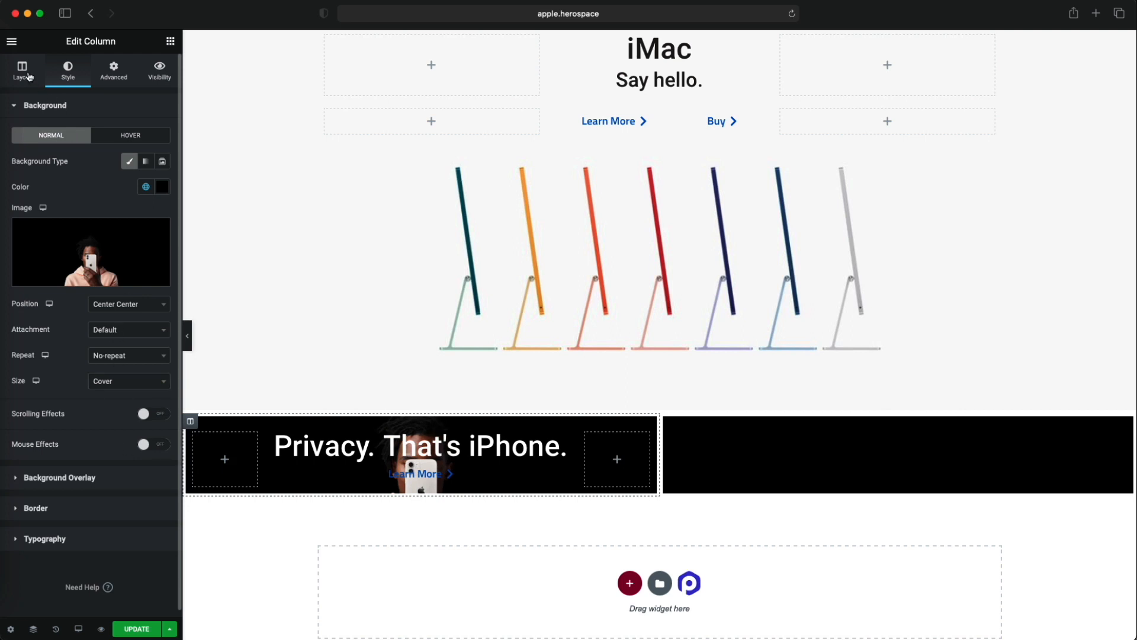
# - Add a Spacer widget below the heading and button in the Privacy tile and set its space to 35 VH
pyautogui.click(29, 77)
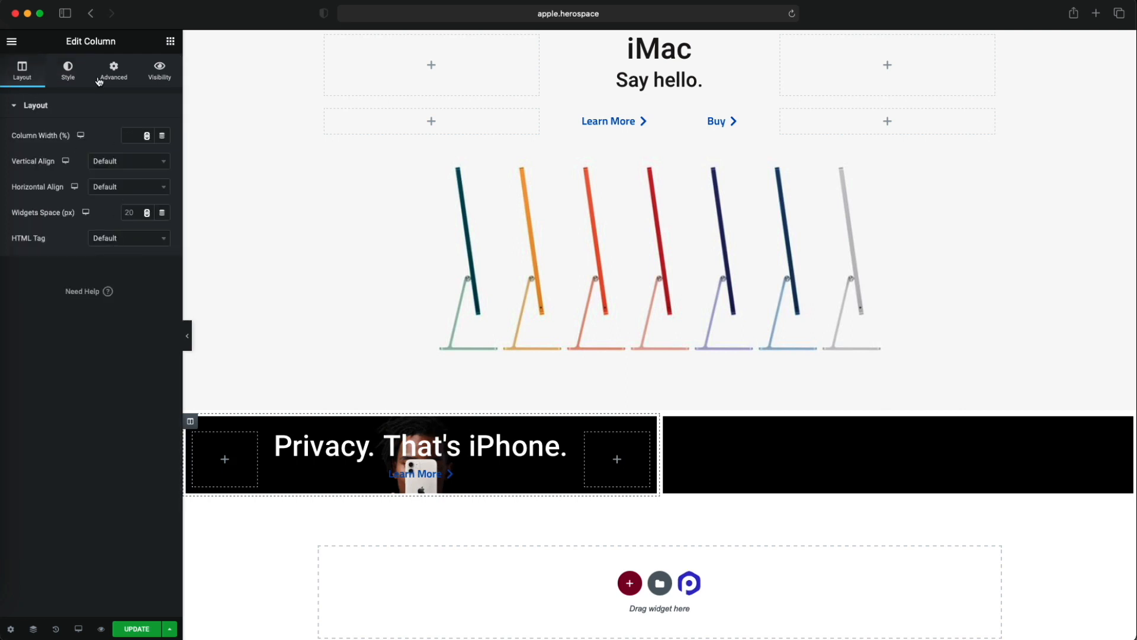
pyautogui.click(168, 44)
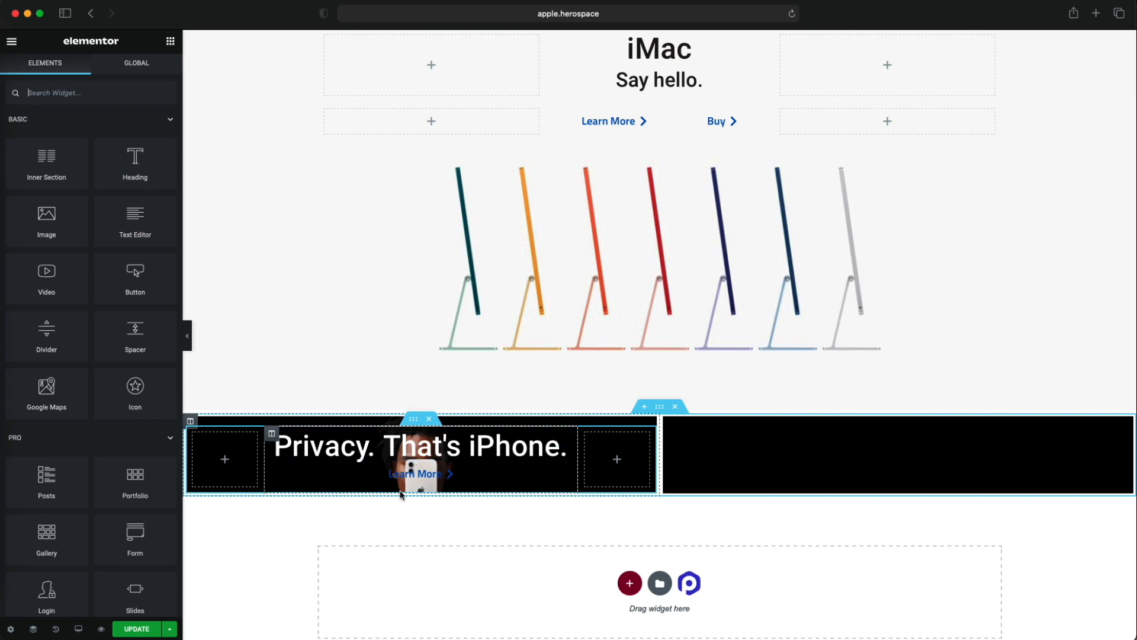
pyautogui.moveTo(135, 335); pyautogui.dragTo(429, 494)
pyautogui.scroll(-2, 459, 495)
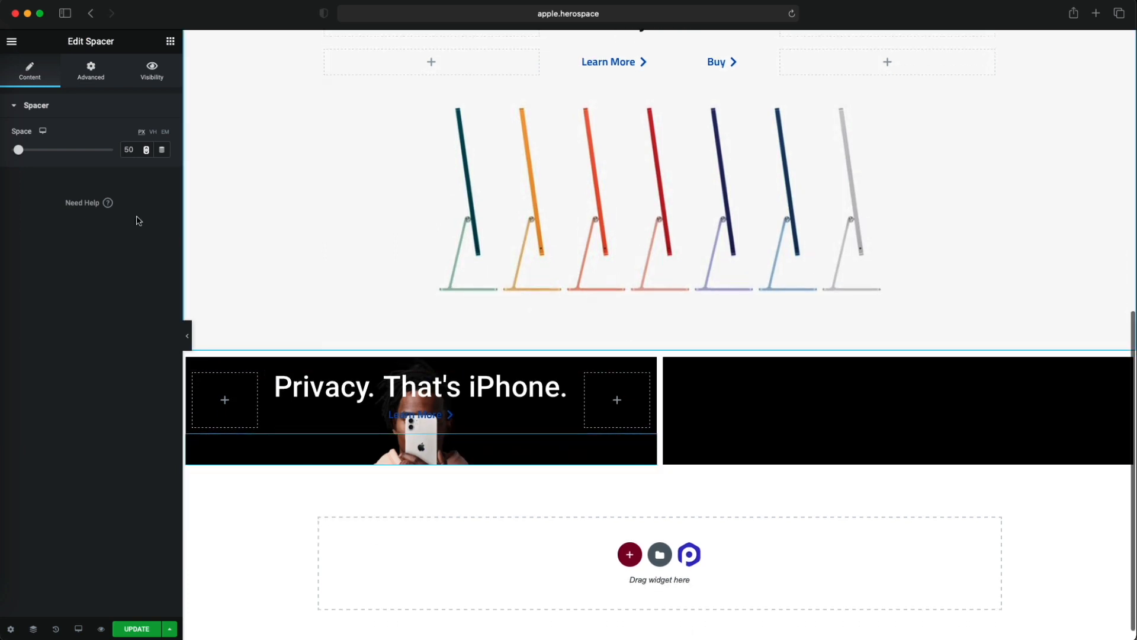
pyautogui.click(153, 131)
pyautogui.moveTo(17, 155); pyautogui.dragTo(53, 154)
pyautogui.scroll(-5, 347, 305)
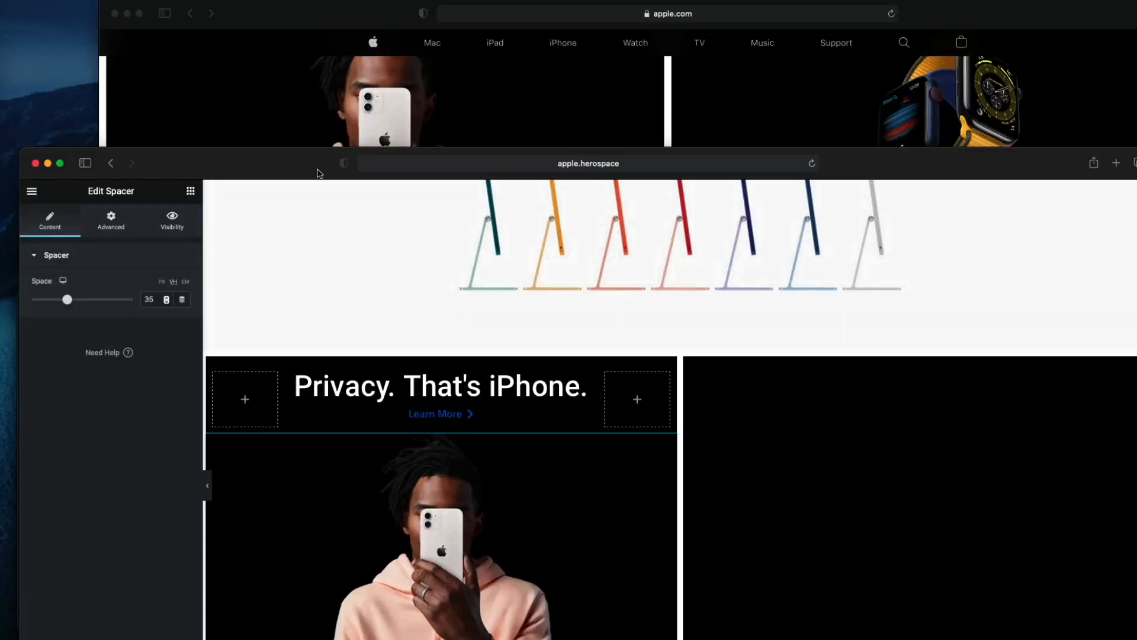
# - Measure the height of the iPhone privacy tile on apple.com and return to the Privacy tile on the Elementor page
pyautogui.moveTo(318, 170); pyautogui.dragTo(291, 205)
pyautogui.click(337, 159)
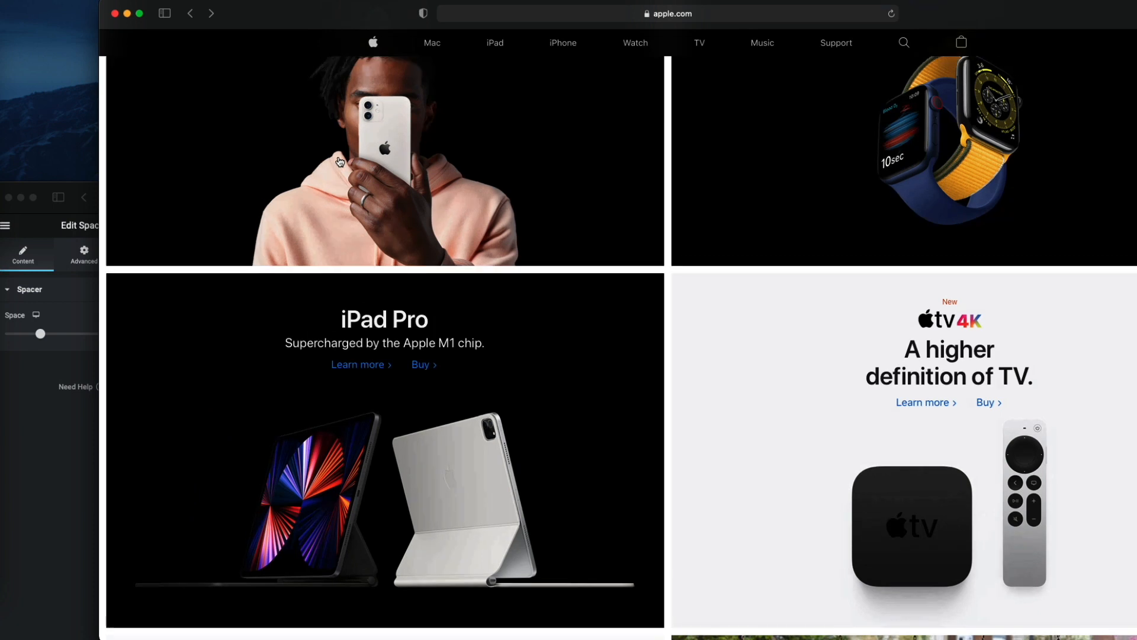
pyautogui.scroll(5, 338, 164)
pyautogui.press('super+shift+4')
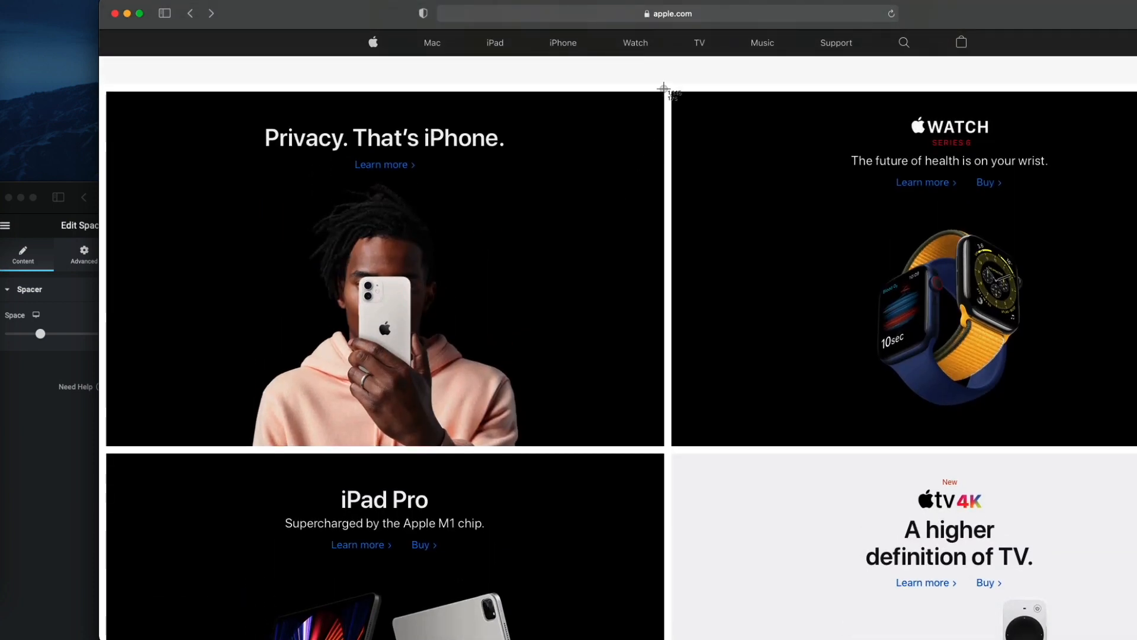
pyautogui.moveTo(664, 91); pyautogui.dragTo(614, 449)
pyautogui.click(98, 401)
pyautogui.scroll(10, 276, 221)
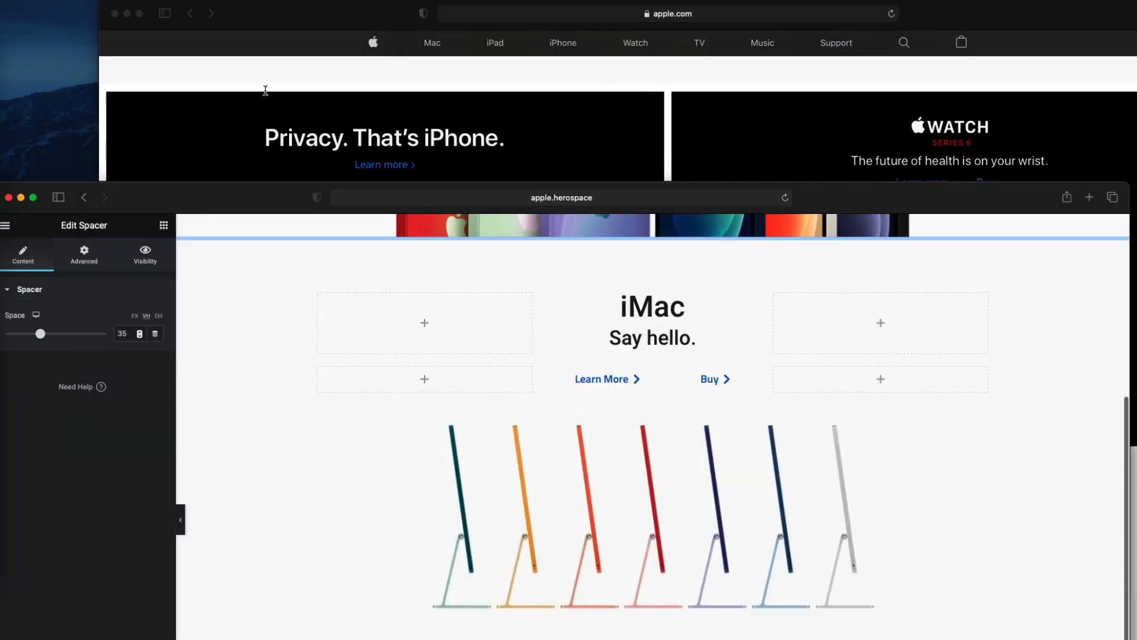
pyautogui.moveTo(278, 195); pyautogui.dragTo(271, 12)
pyautogui.scroll(-10, 282, 394)
pyautogui.scroll(-2, 292, 356)
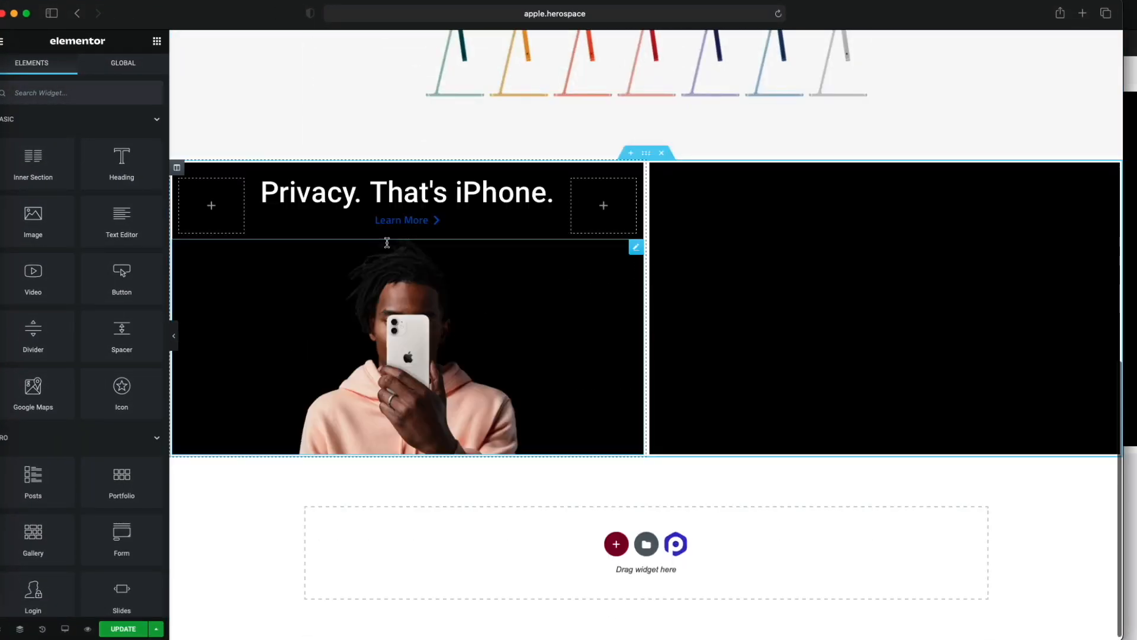
# - Set the space of the Privacy tile's spacer to 40 VH
pyautogui.click(177, 168)
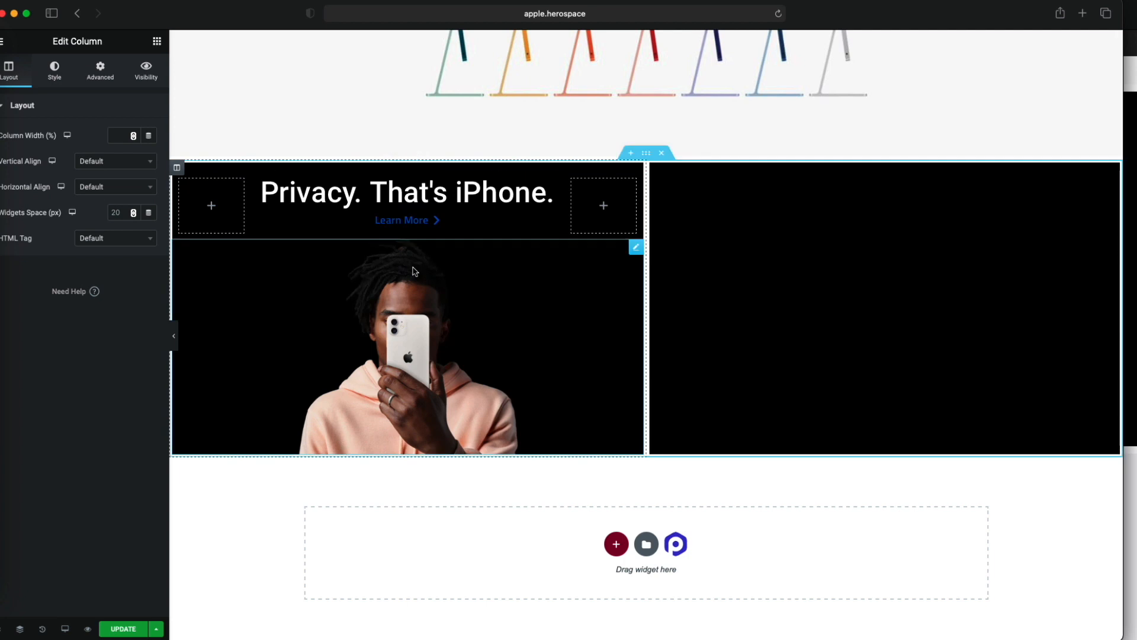
pyautogui.click(484, 311)
pyautogui.moveTo(35, 156); pyautogui.dragTo(38, 156)
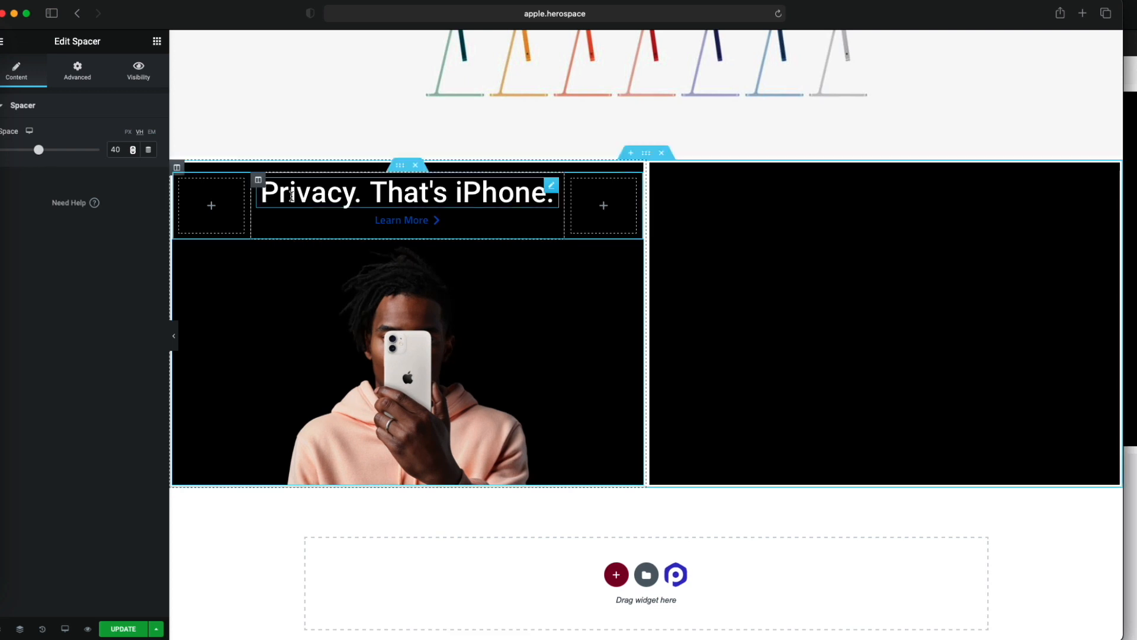
# - Set the widgets space of the column containing the Privacy heading and Learn More button to 15 px
pyautogui.click(259, 180)
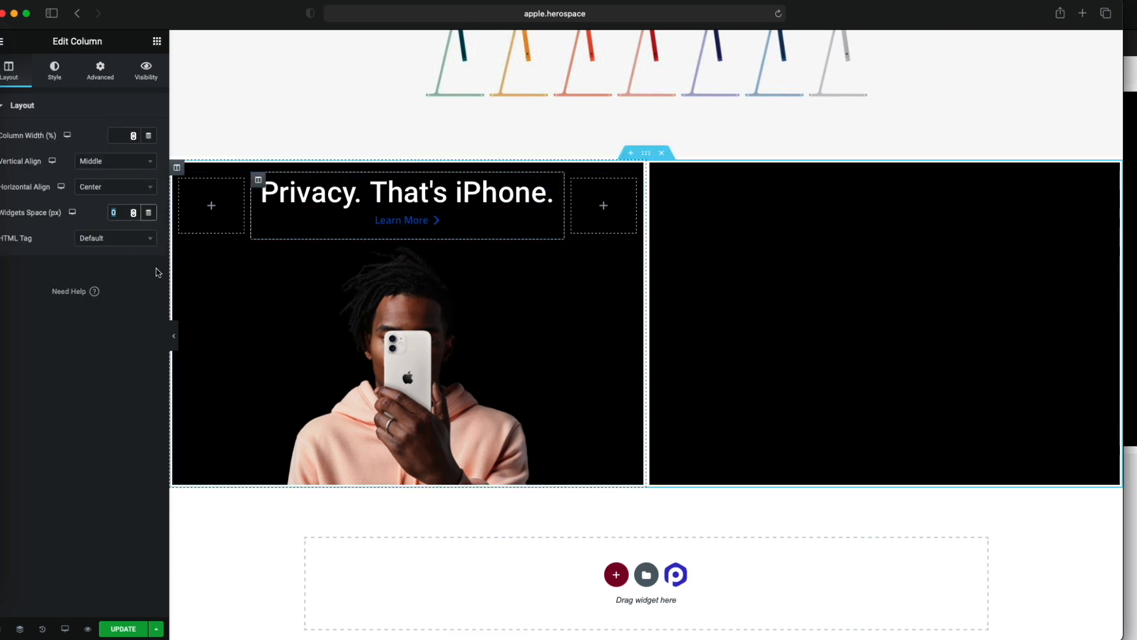
pyautogui.write('10')
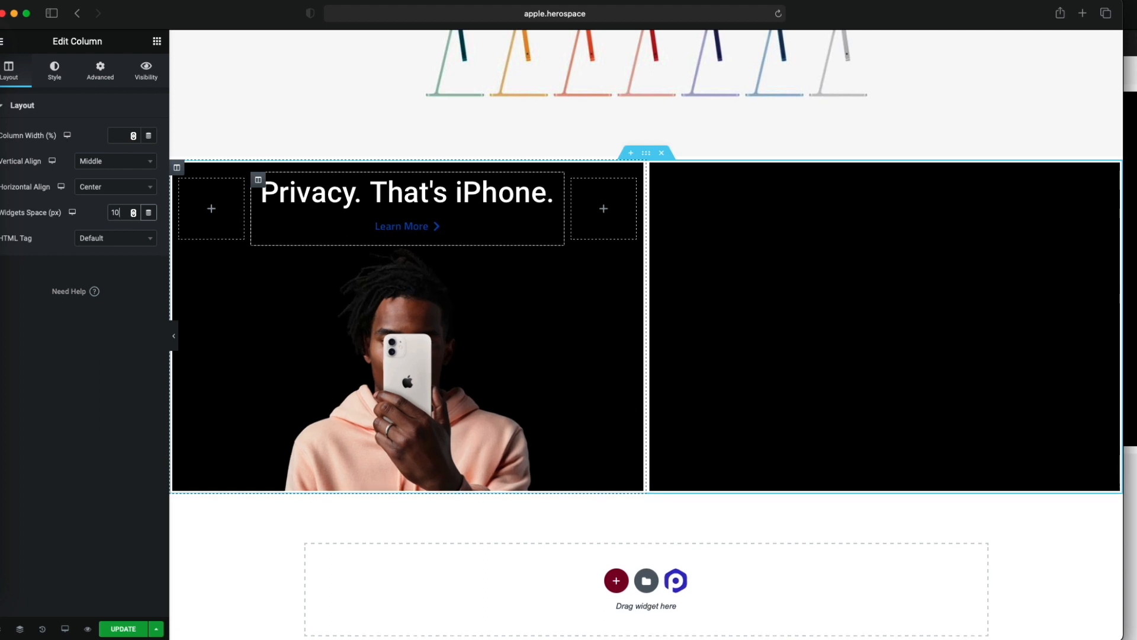
pyautogui.press('BackSpace')
pyautogui.write('5')
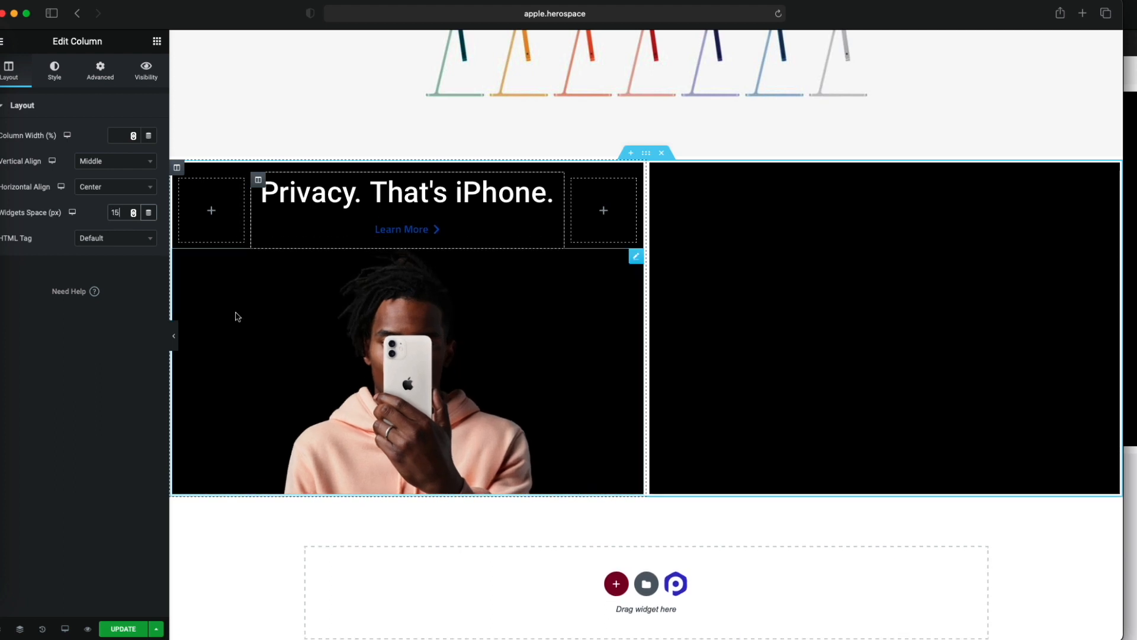
# - Try the Privacy tile's background image at Contain size and at a custom width of 99%
pyautogui.click(176, 168)
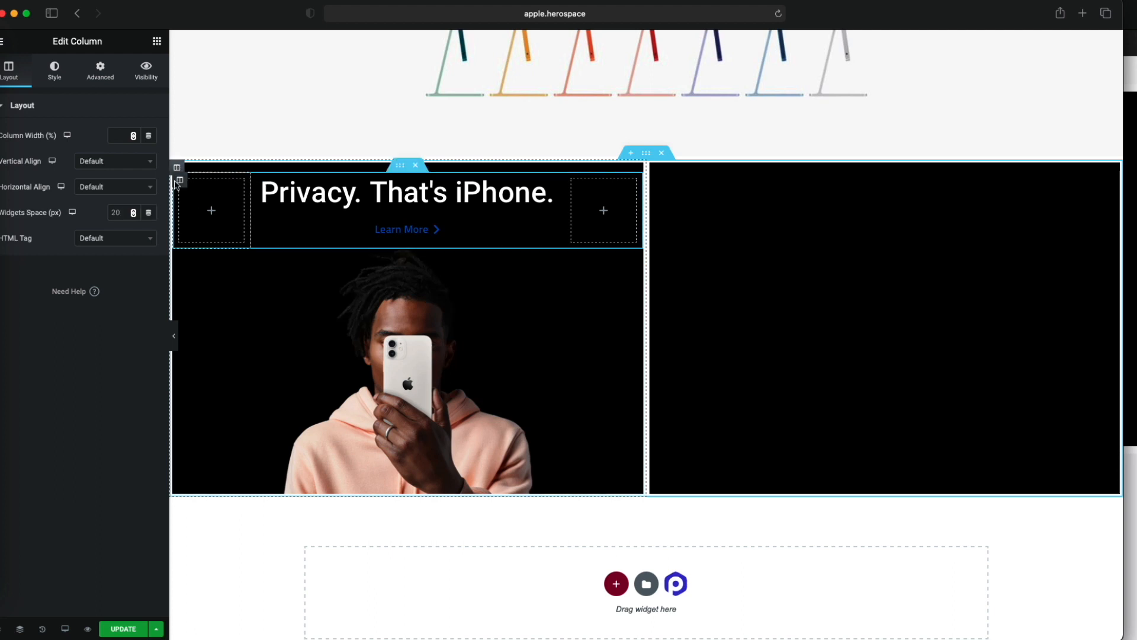
pyautogui.click(61, 78)
pyautogui.click(126, 383)
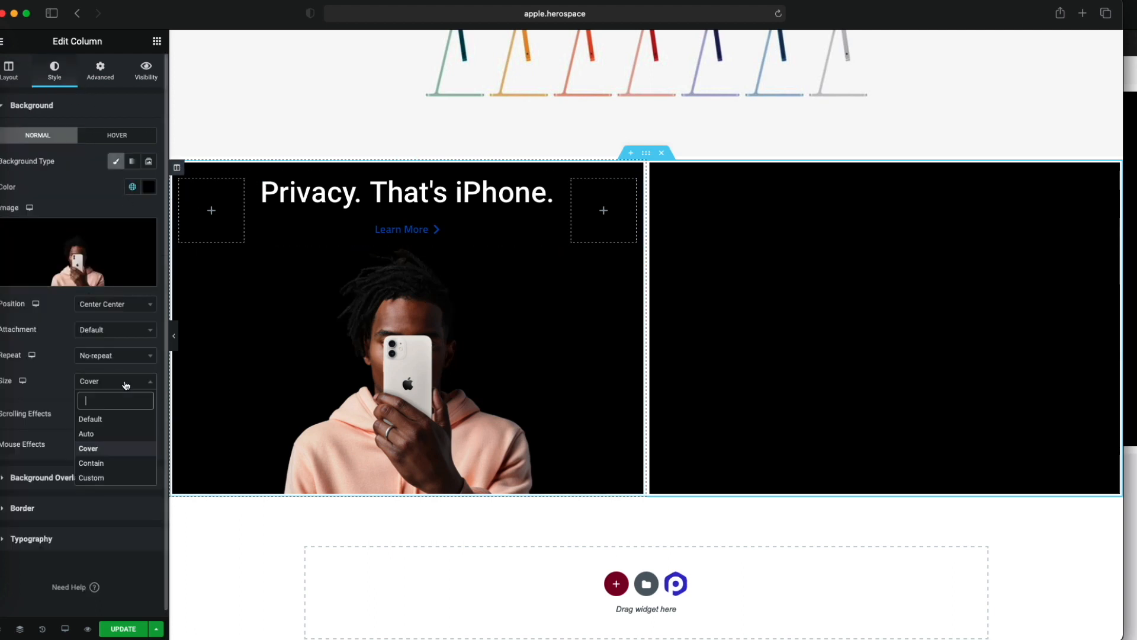
pyautogui.click(114, 463)
pyautogui.click(128, 381)
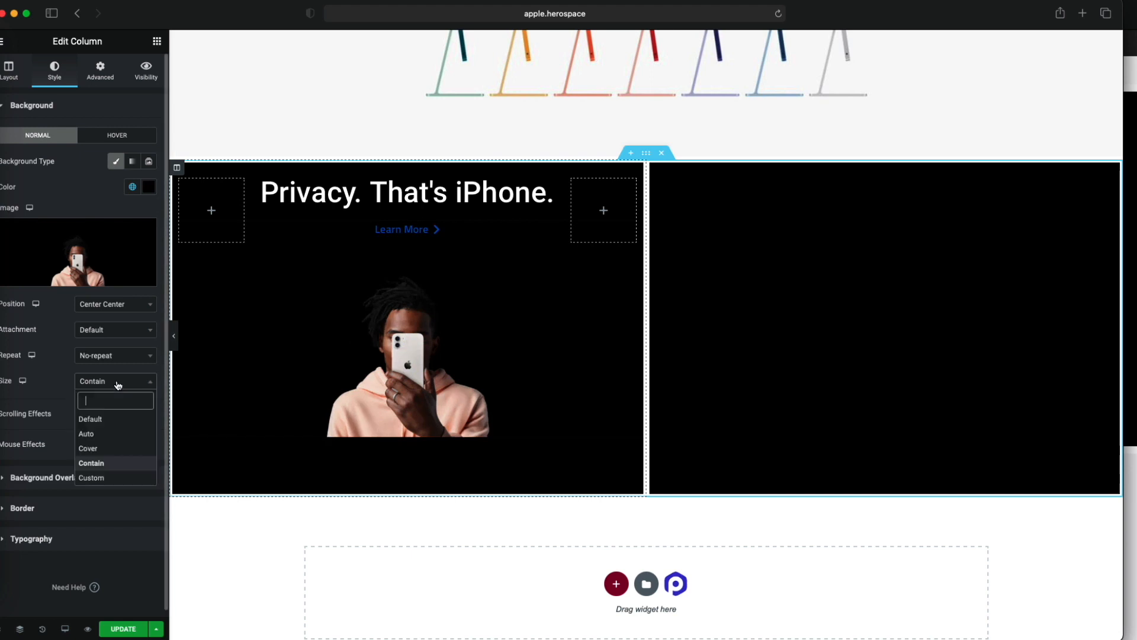
pyautogui.click(115, 478)
pyautogui.moveTo(100, 420)
pyautogui.mouseDown()
pyautogui.moveTo(60, 421)
pyautogui.moveTo(99, 421)
pyautogui.mouseUp()
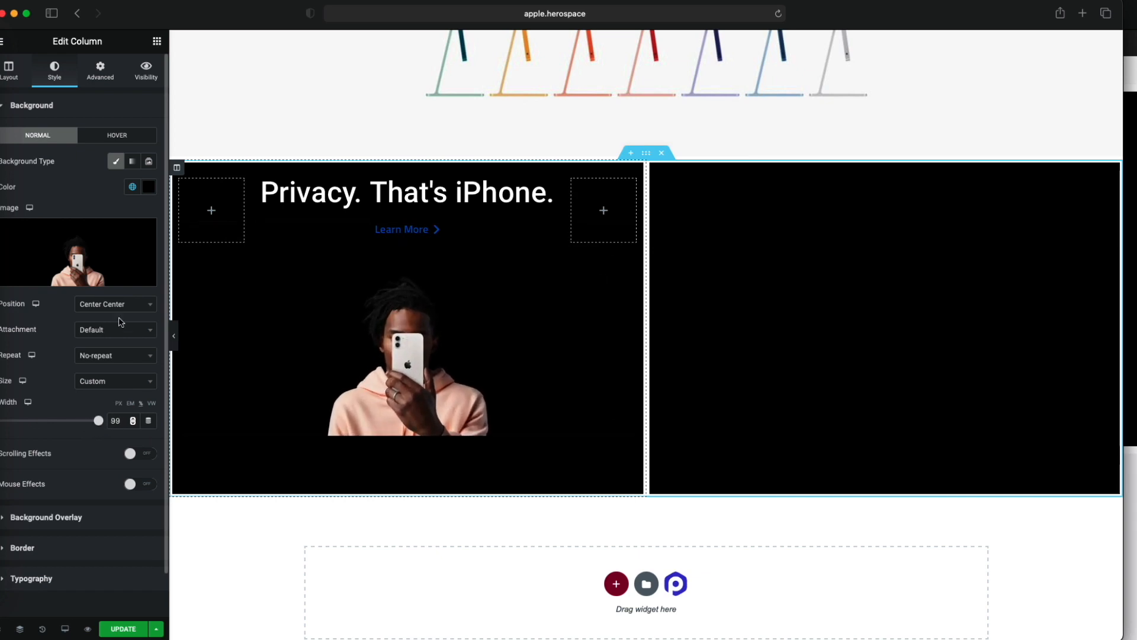
# - Set the Privacy tile's background image position to Bottom Center and its custom width to 100%
pyautogui.click(124, 315)
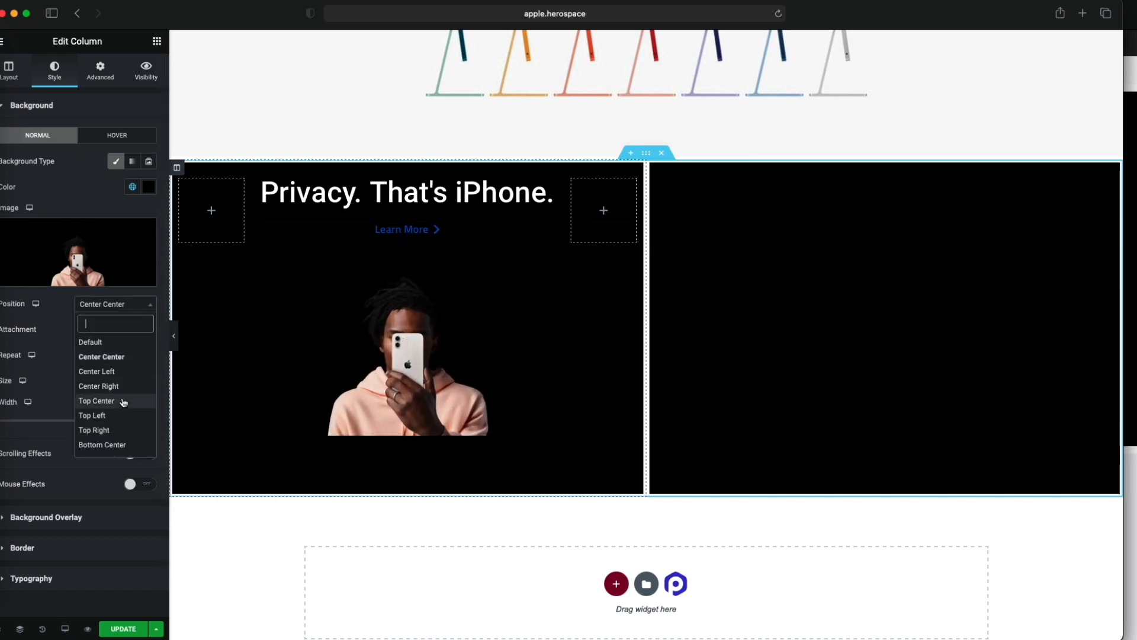
pyautogui.click(126, 446)
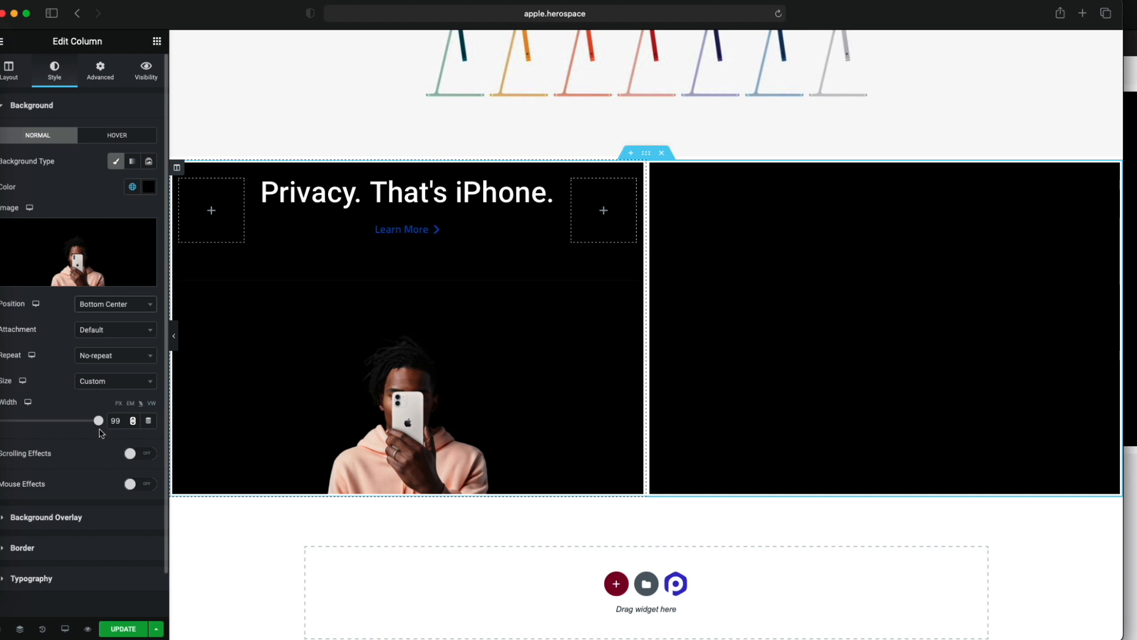
pyautogui.moveTo(62, 428); pyautogui.dragTo(167, 432)
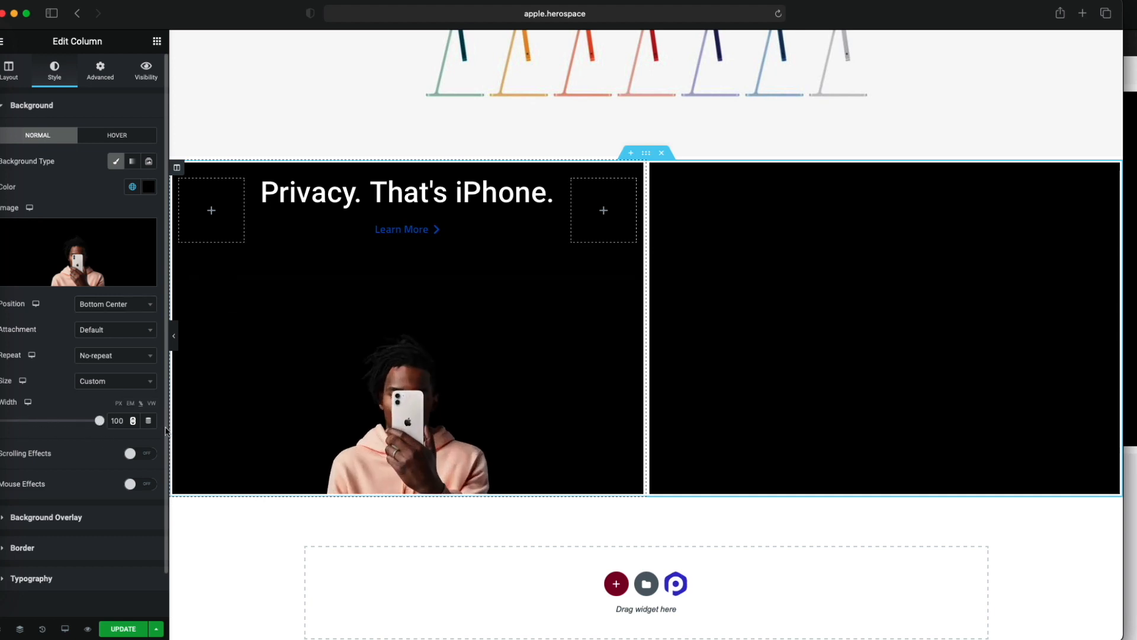
pyautogui.scroll(1, 360, 427)
pyautogui.scroll(1, 361, 427)
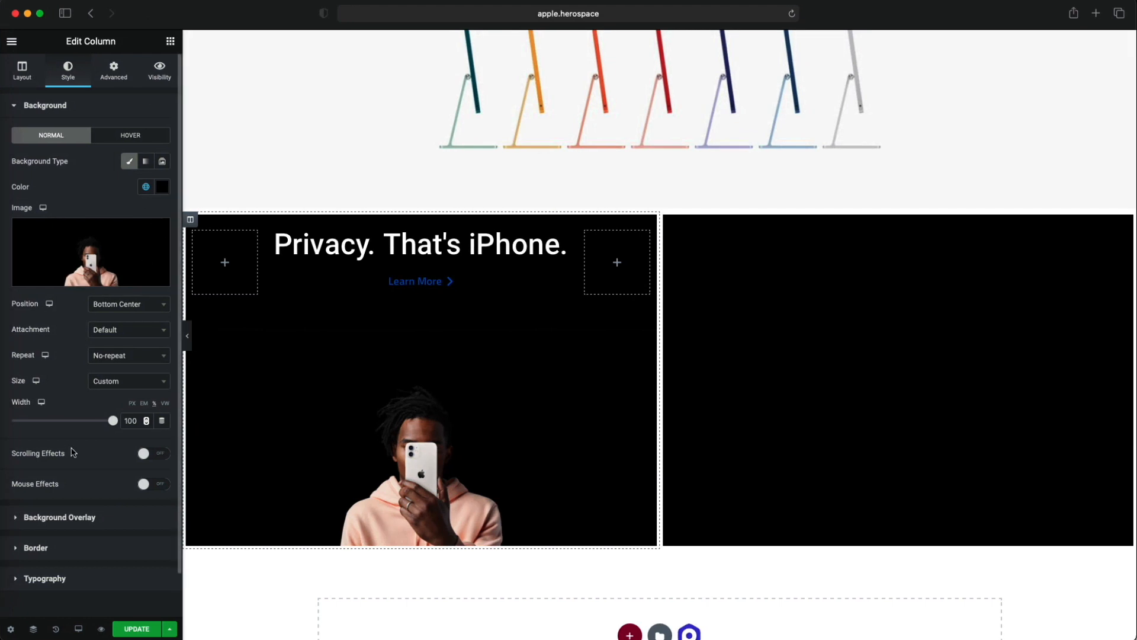
# - Try Contain for the Privacy tile's background image size, and set the size to Cover
pyautogui.click(121, 382)
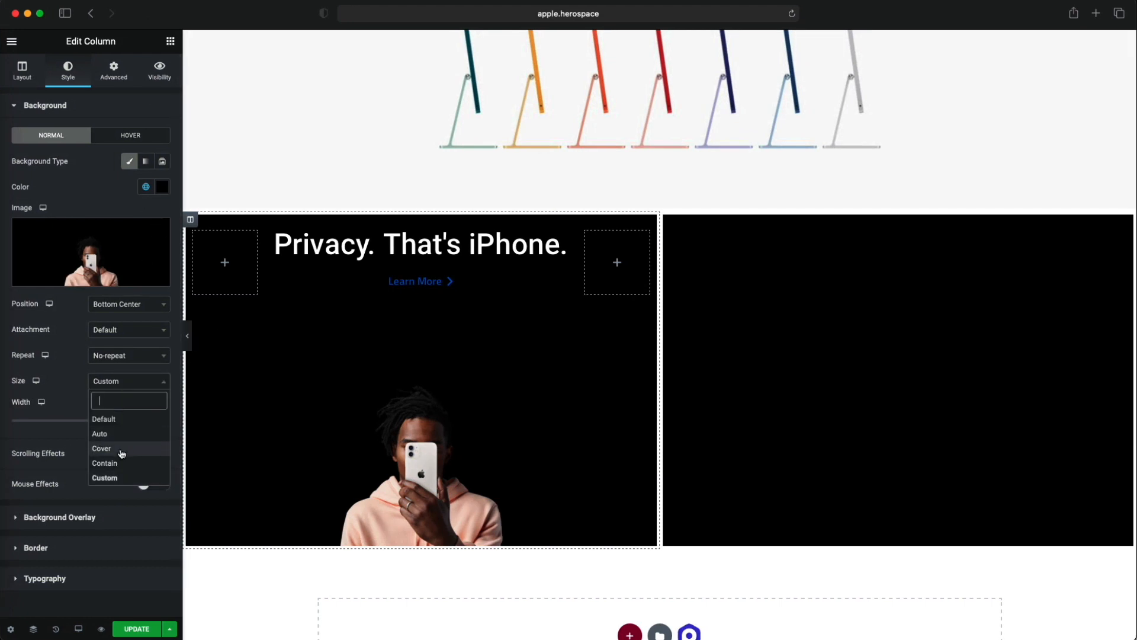
pyautogui.click(121, 462)
pyautogui.click(121, 380)
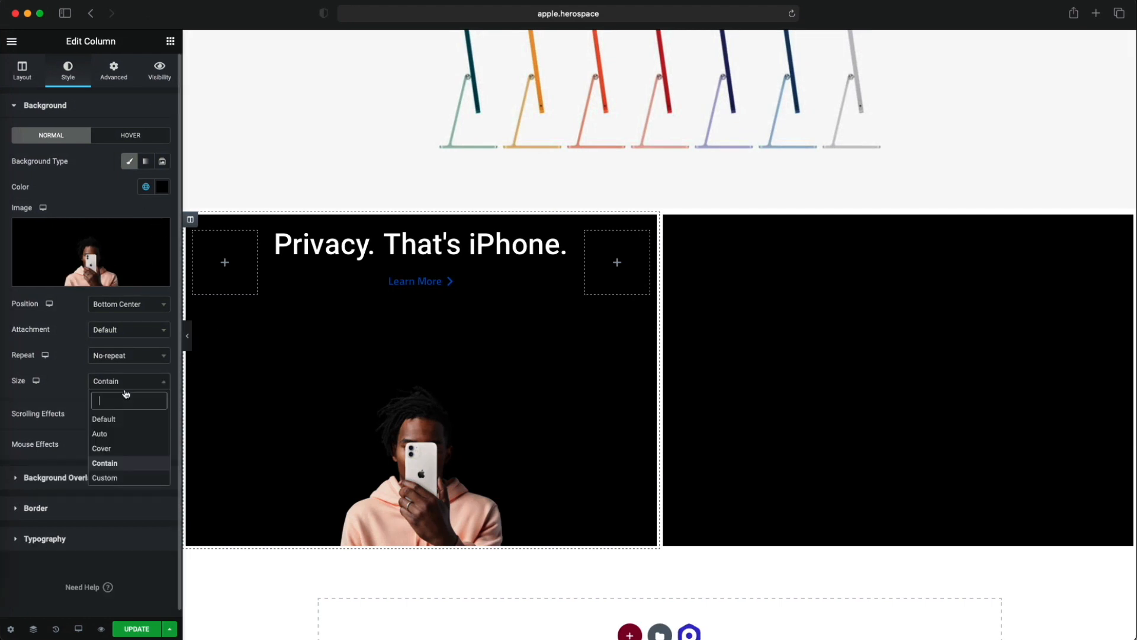
pyautogui.click(117, 448)
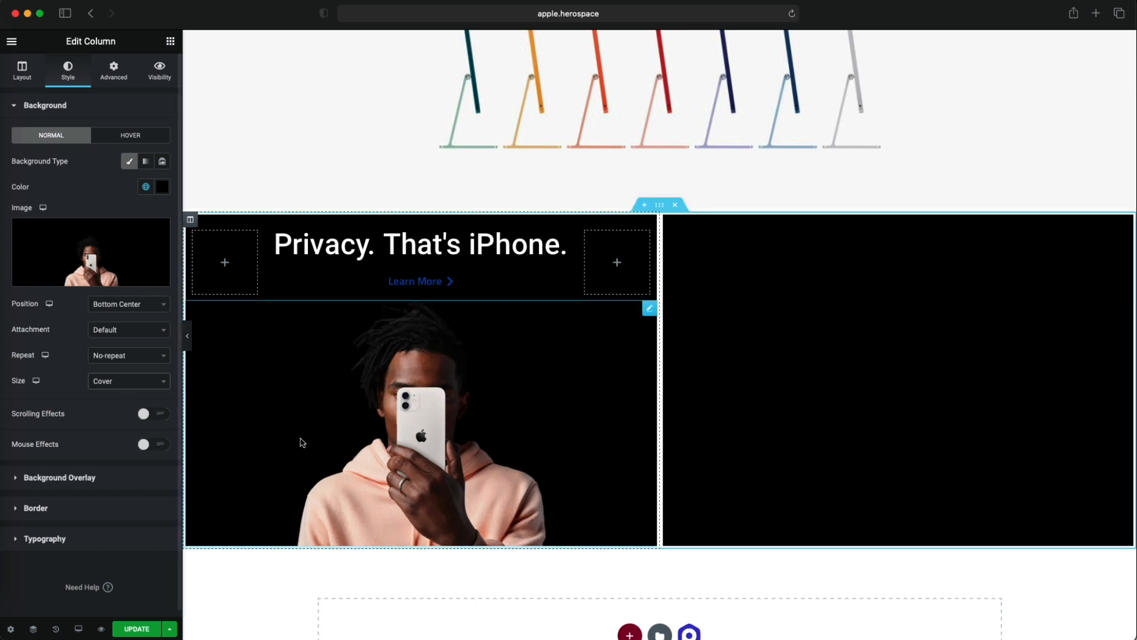
# - Unlink the margin values of the inner section holding the Privacy heading and set its top margin to 25 px
pyautogui.scroll(1, 299, 443)
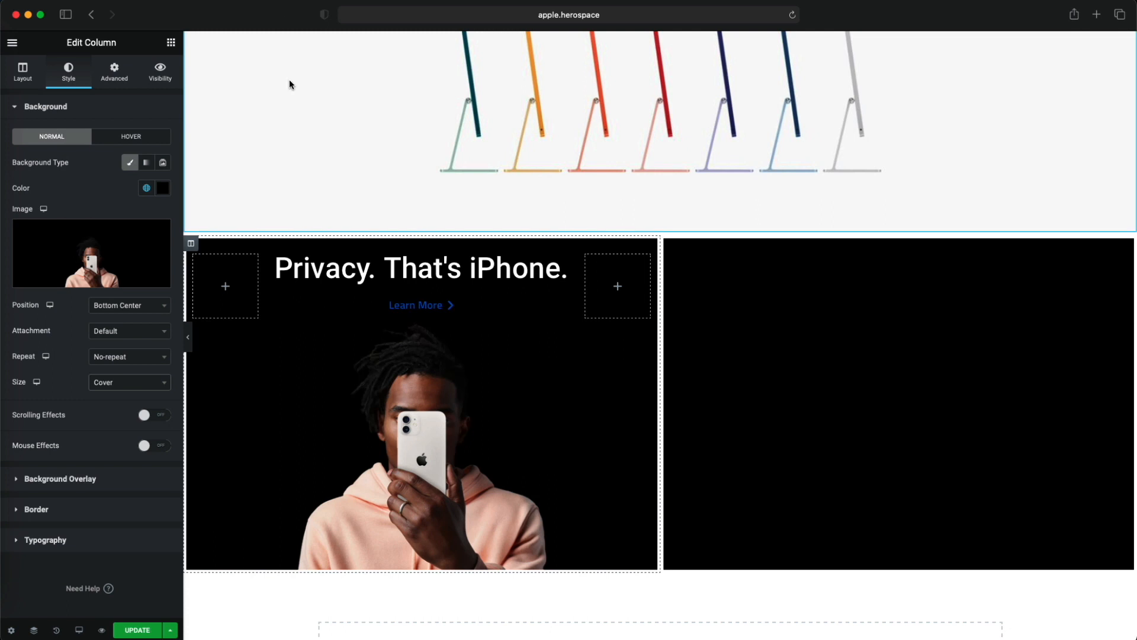
pyautogui.click(403, 298)
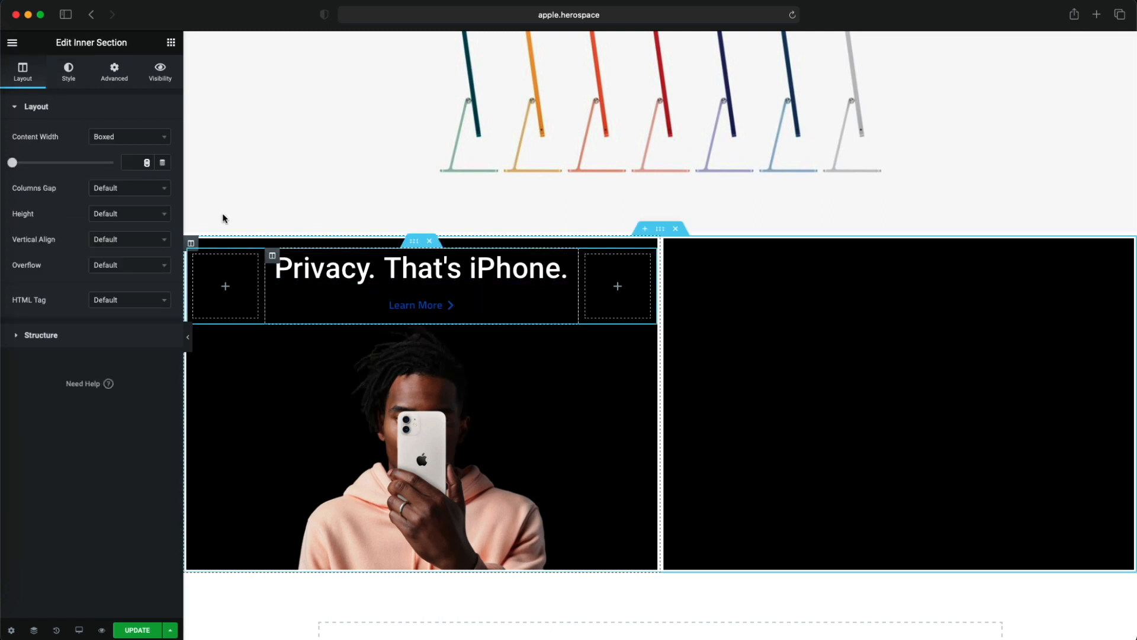
pyautogui.click(107, 76)
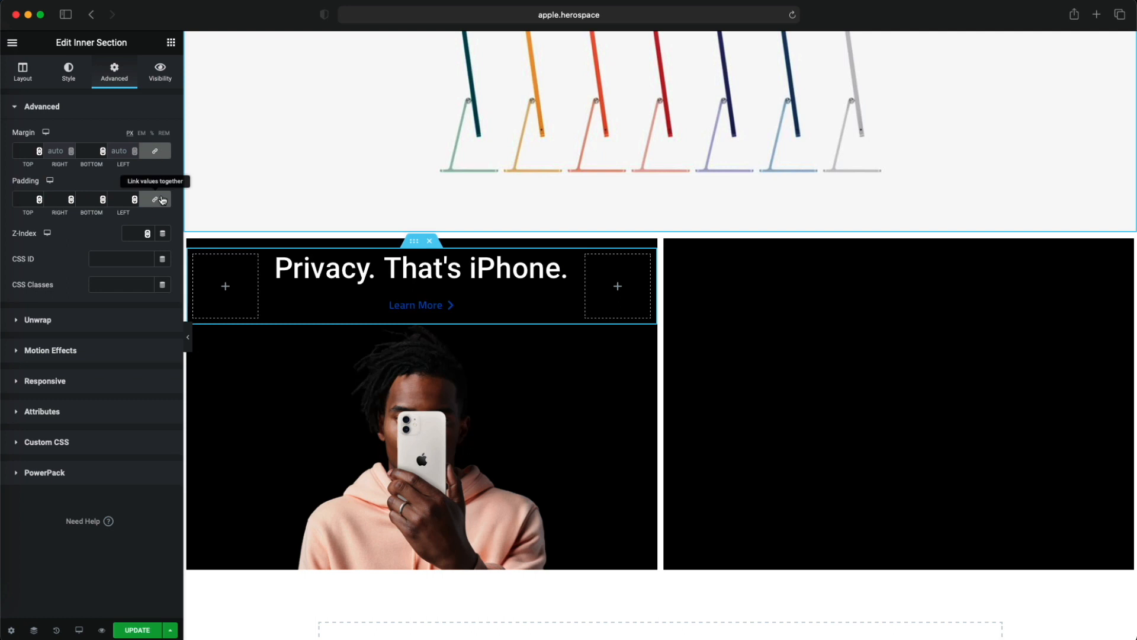
pyautogui.click(155, 151)
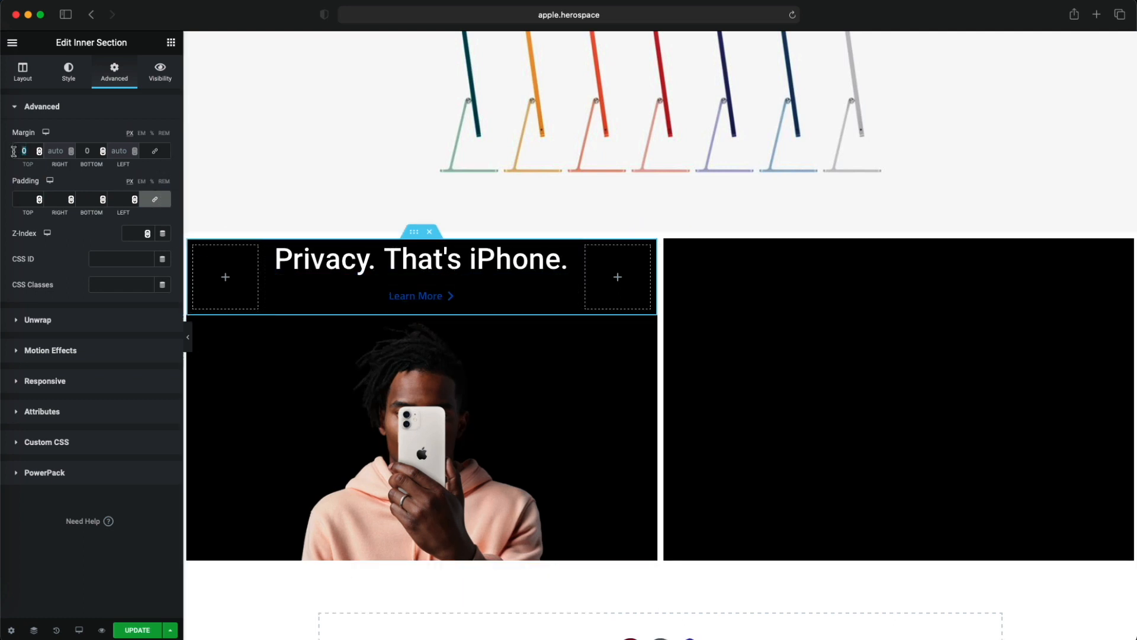
pyautogui.write('25')
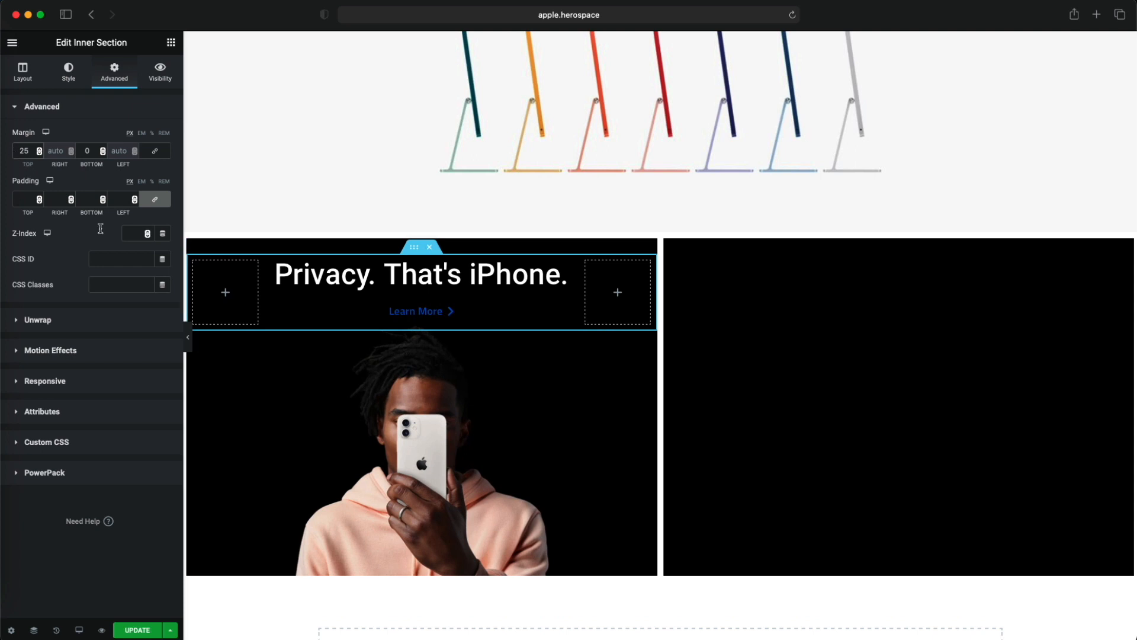
# - Increase the Privacy inner section's top margin to 50 px, comparing its position with the original apple.com page
pyautogui.moveTo(269, 20); pyautogui.dragTo(257, 70)
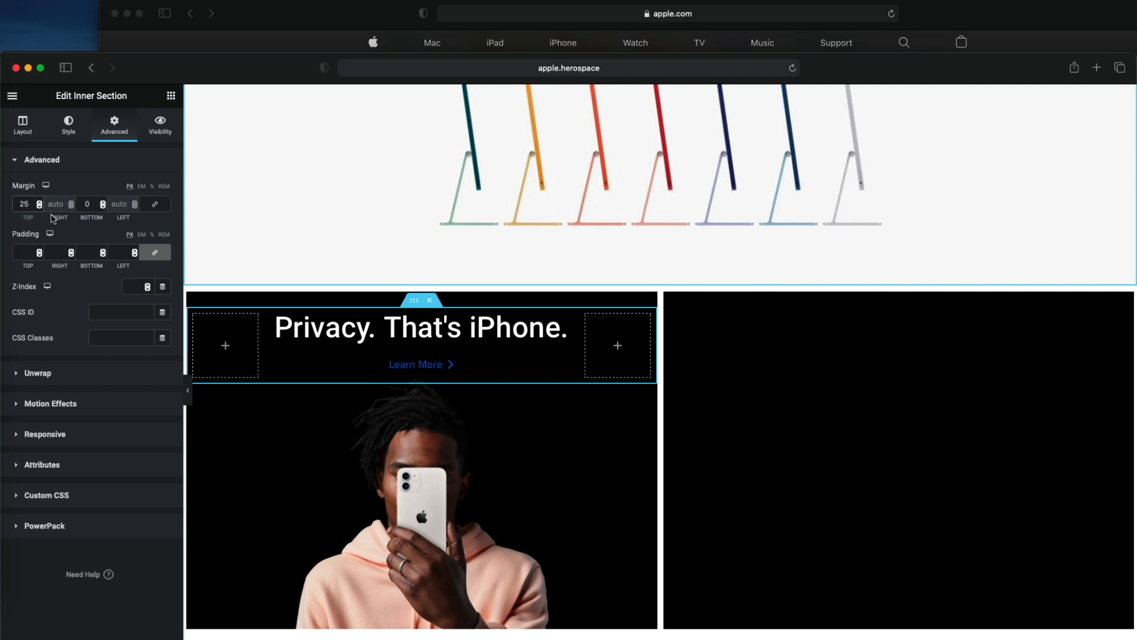
pyautogui.doubleClick(34, 206)
pyautogui.write('050')
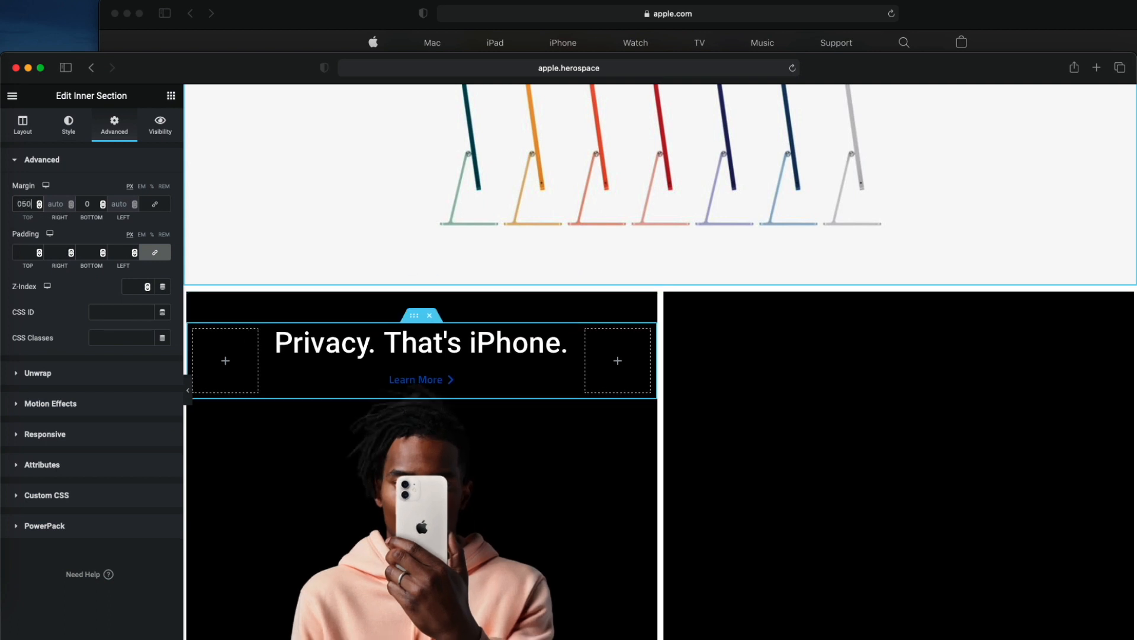
pyautogui.moveTo(237, 69); pyautogui.dragTo(283, 20)
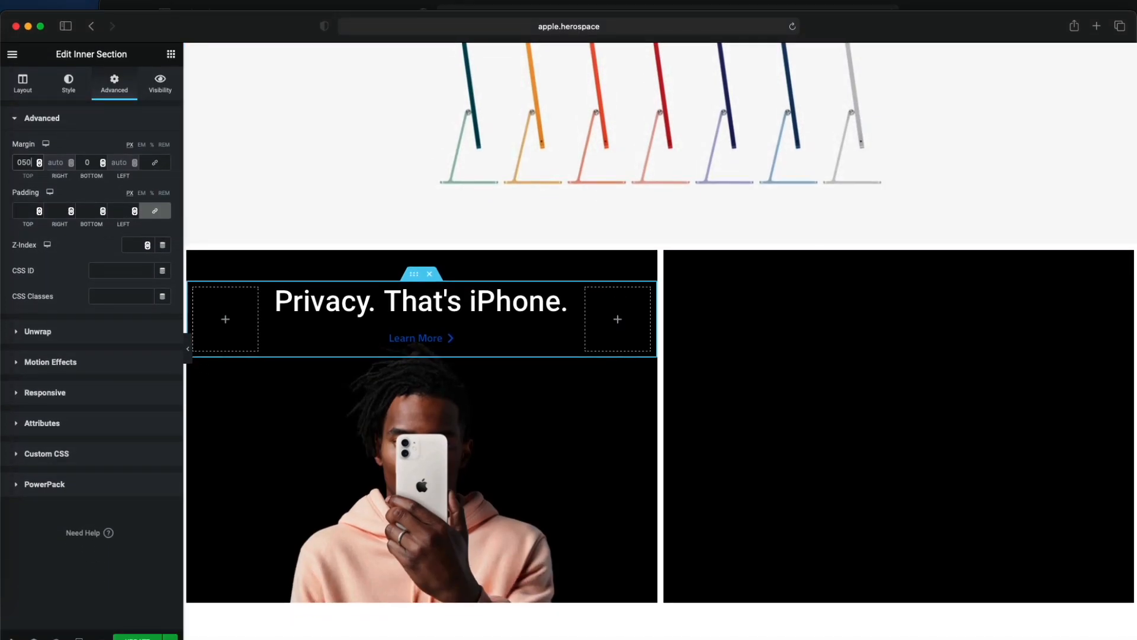
# - Set the widgets space of the Privacy heading's column to 10 px and reduce the spacer below it to 33 VH
pyautogui.click(273, 296)
pyautogui.write('10')
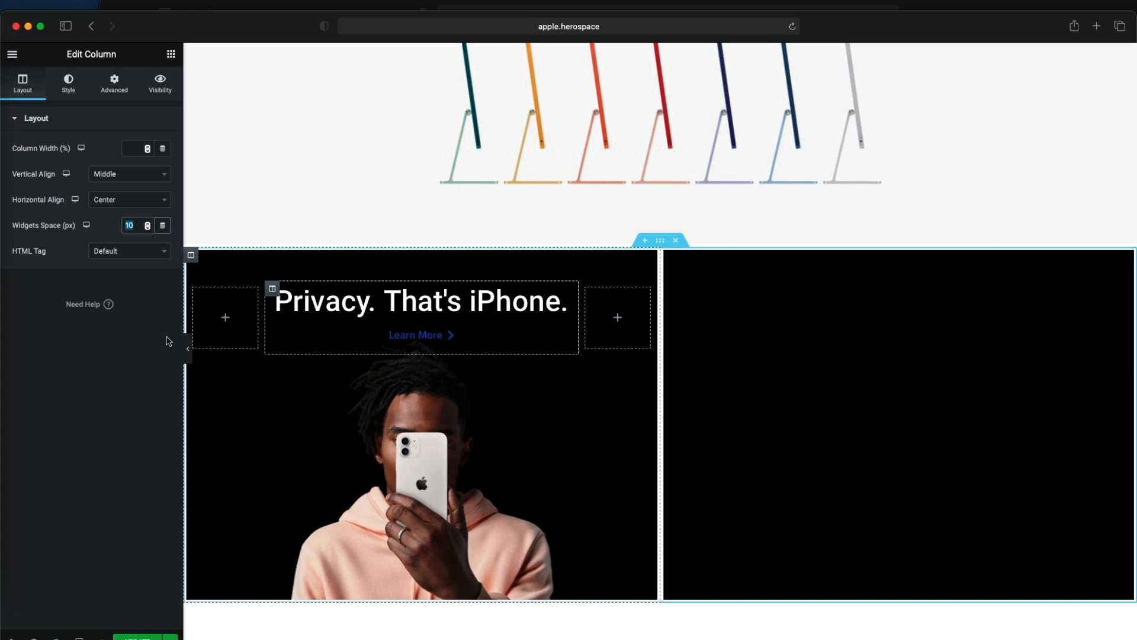
pyautogui.click(193, 259)
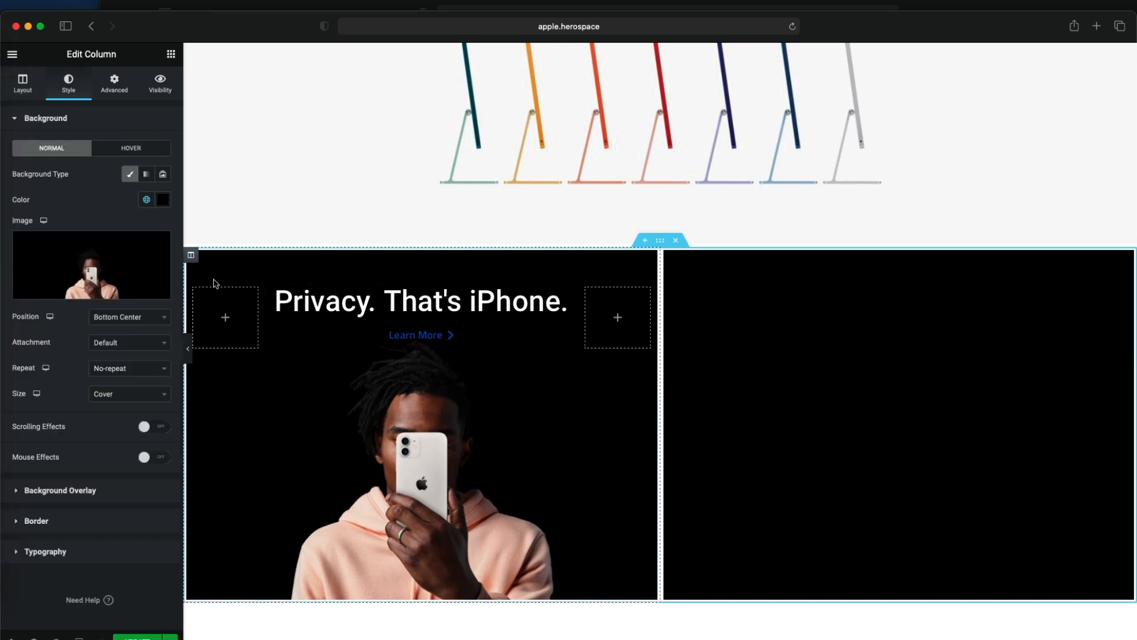
pyautogui.click(432, 439)
pyautogui.moveTo(52, 164); pyautogui.dragTo(46, 165)
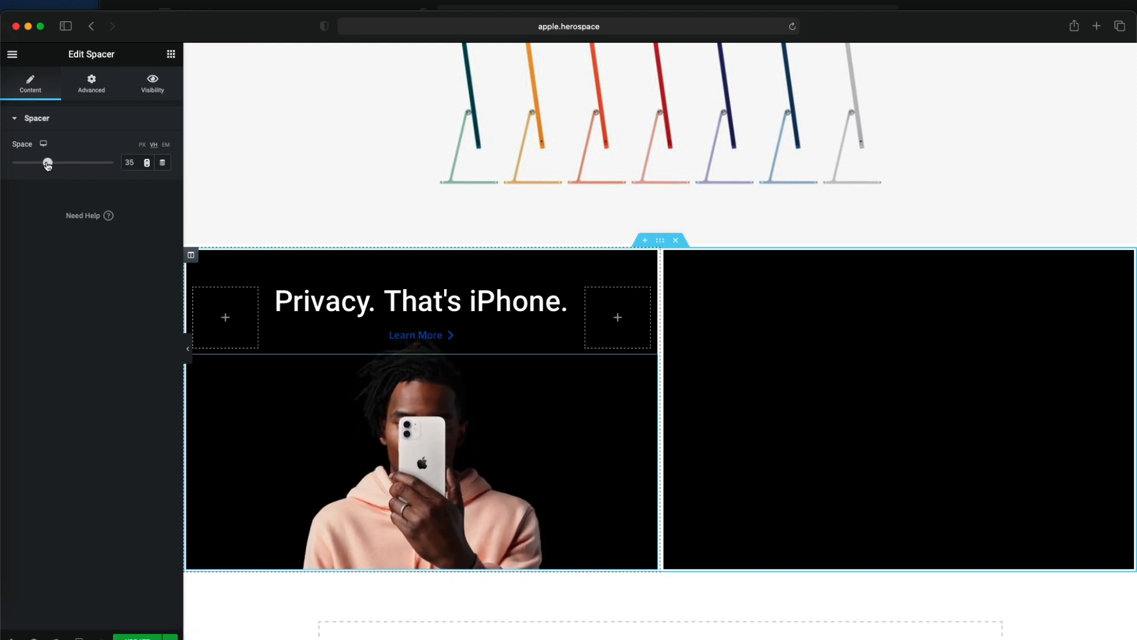
pyautogui.click(171, 55)
# - Try Contain for the Privacy tile's background image size, and set the size to Custom
pyautogui.click(191, 254)
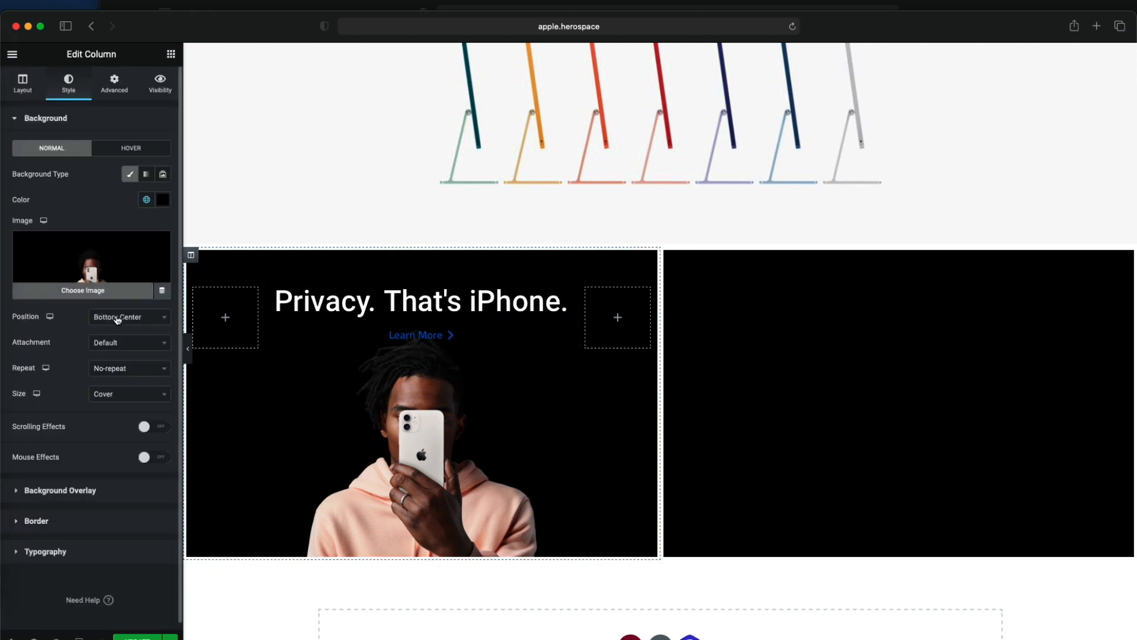
pyautogui.click(124, 399)
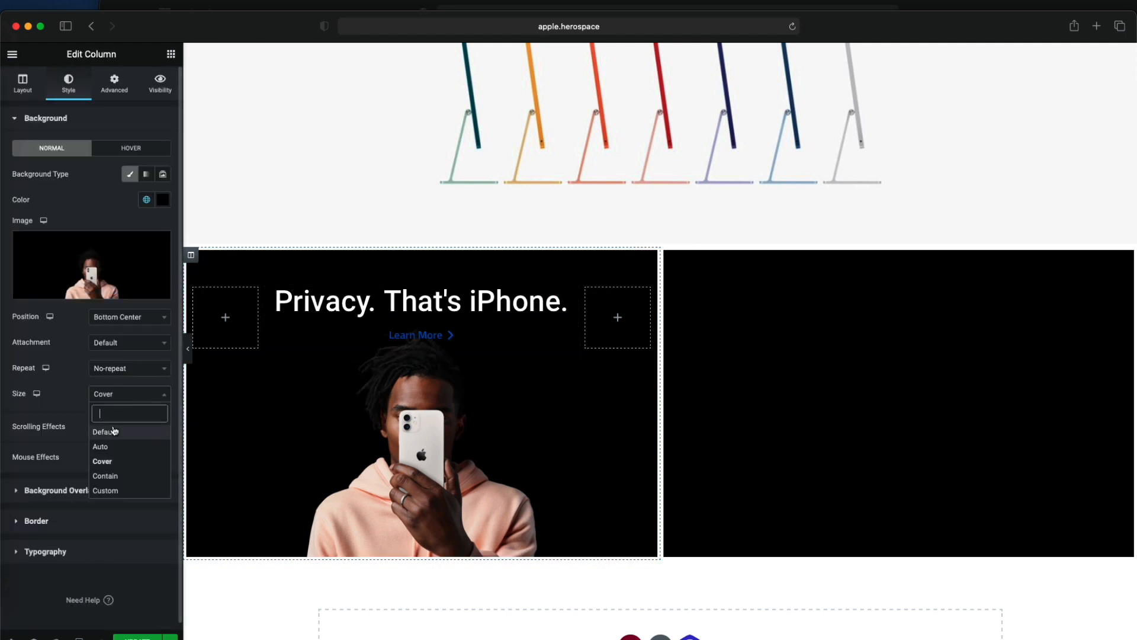
pyautogui.click(119, 479)
pyautogui.click(112, 389)
pyautogui.click(119, 492)
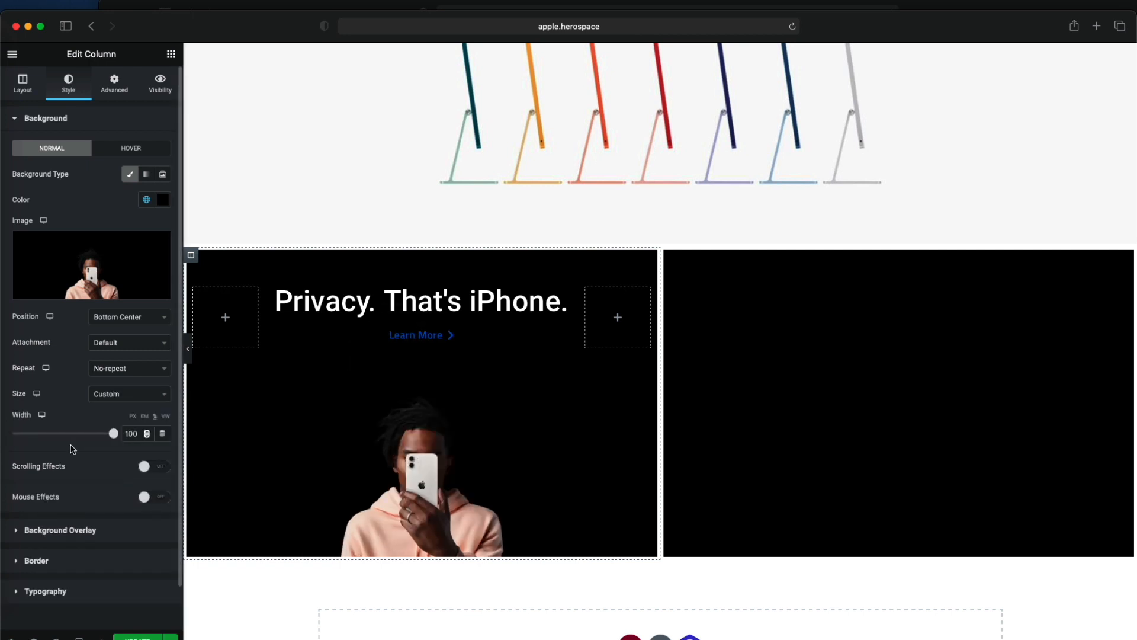
# - Try a custom width of 120% for the Privacy tile's background image and preview the page without the editing panel
pyautogui.moveTo(112, 435)
pyautogui.mouseDown()
pyautogui.moveTo(83, 435)
pyautogui.moveTo(133, 435)
pyautogui.mouseUp()
pyautogui.press('BackSpace')
pyautogui.press('BackSpace')
pyautogui.write('20')
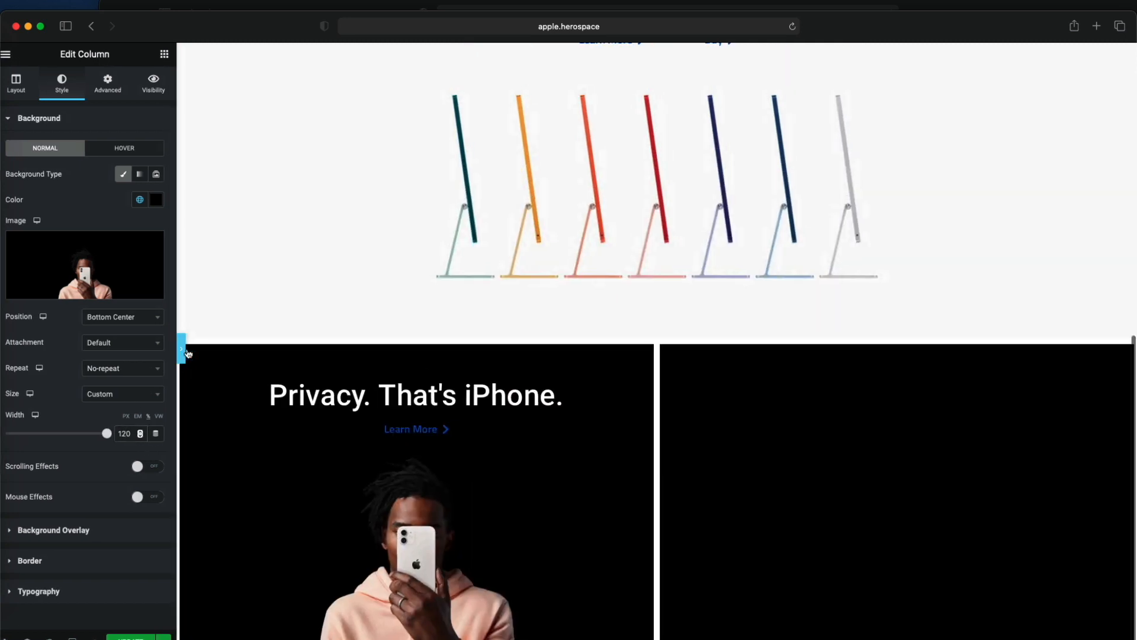
pyautogui.click(188, 348)
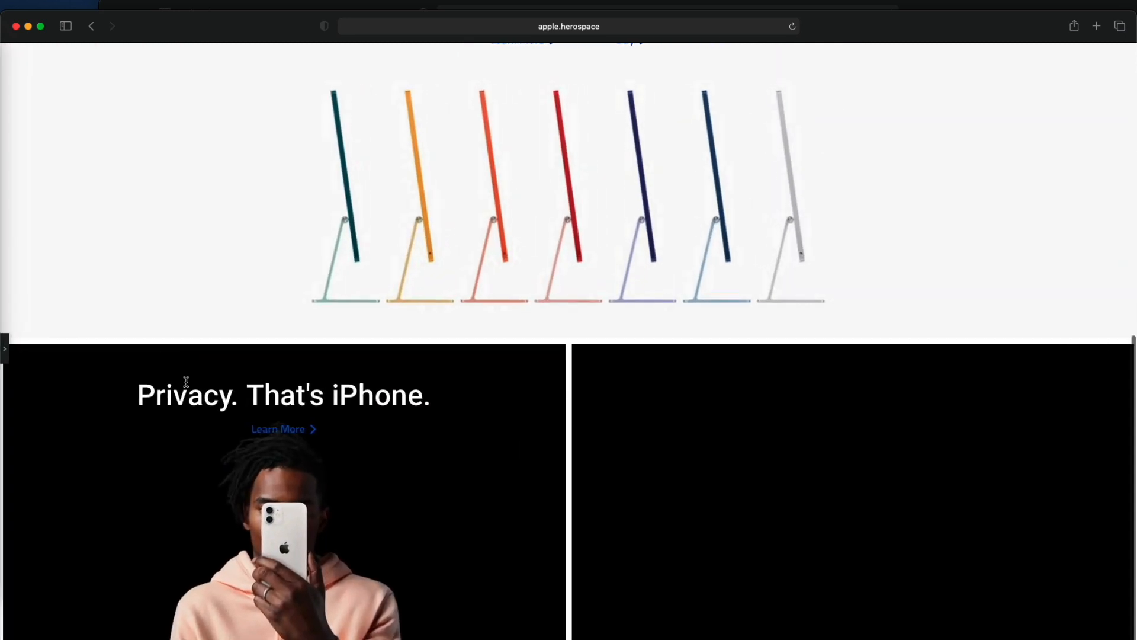
pyautogui.click(5, 351)
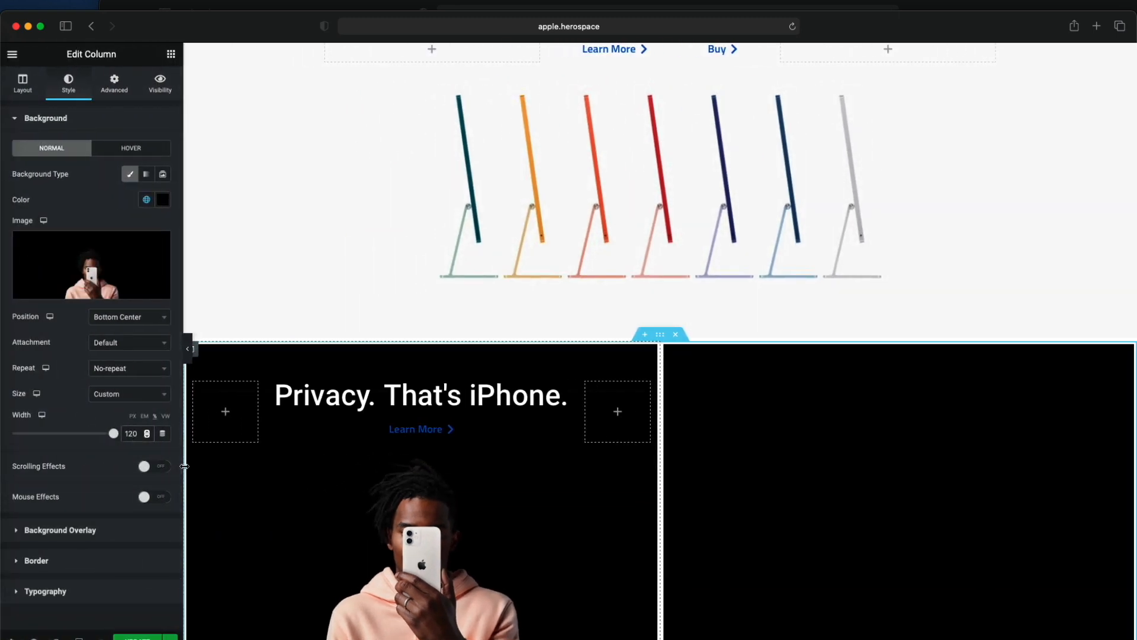
# - Set the Privacy tile's background image width to 110% and preview the tile at full page width
pyautogui.press('BackSpace')
pyautogui.press('BackSpace')
pyautogui.write('10')
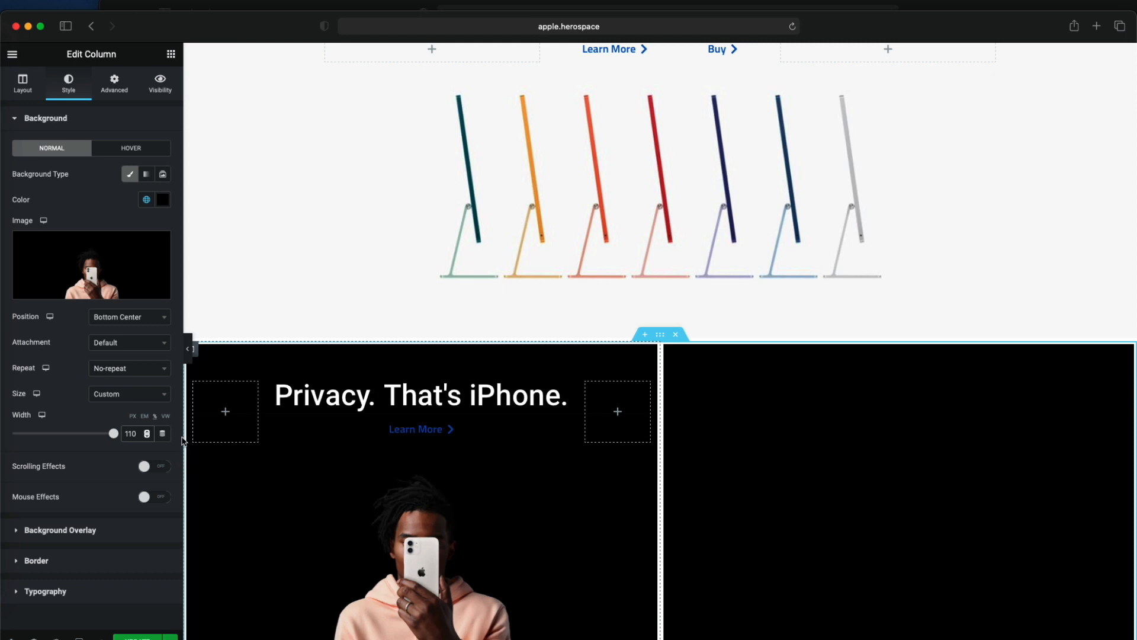
pyautogui.click(188, 351)
pyautogui.scroll(2, 285, 561)
pyautogui.scroll(-3, 341, 521)
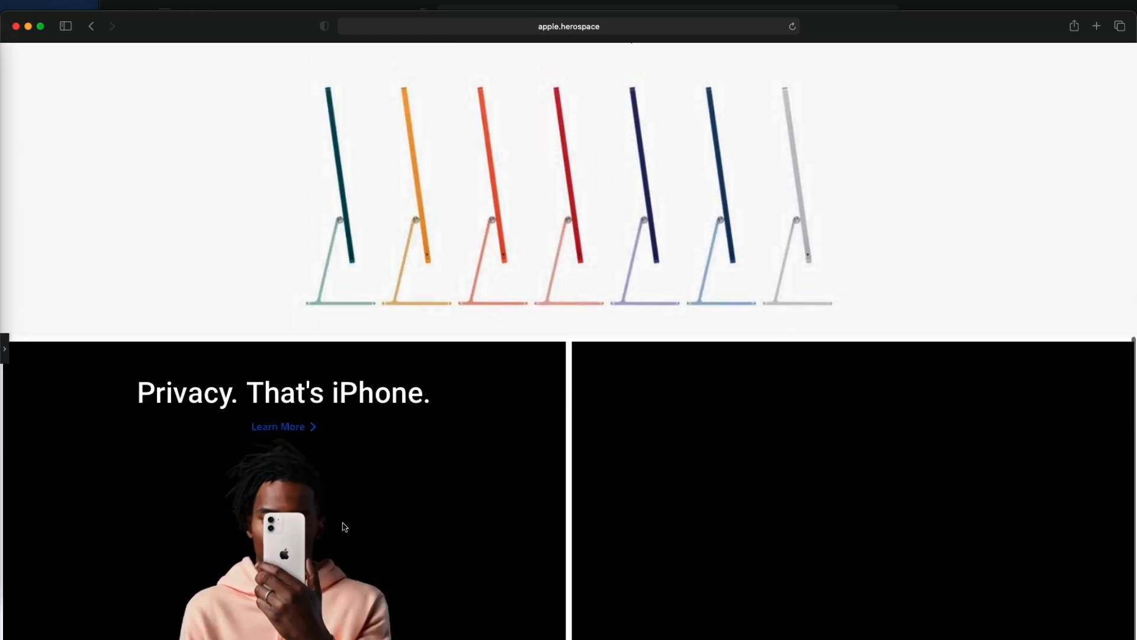
pyautogui.click(6, 355)
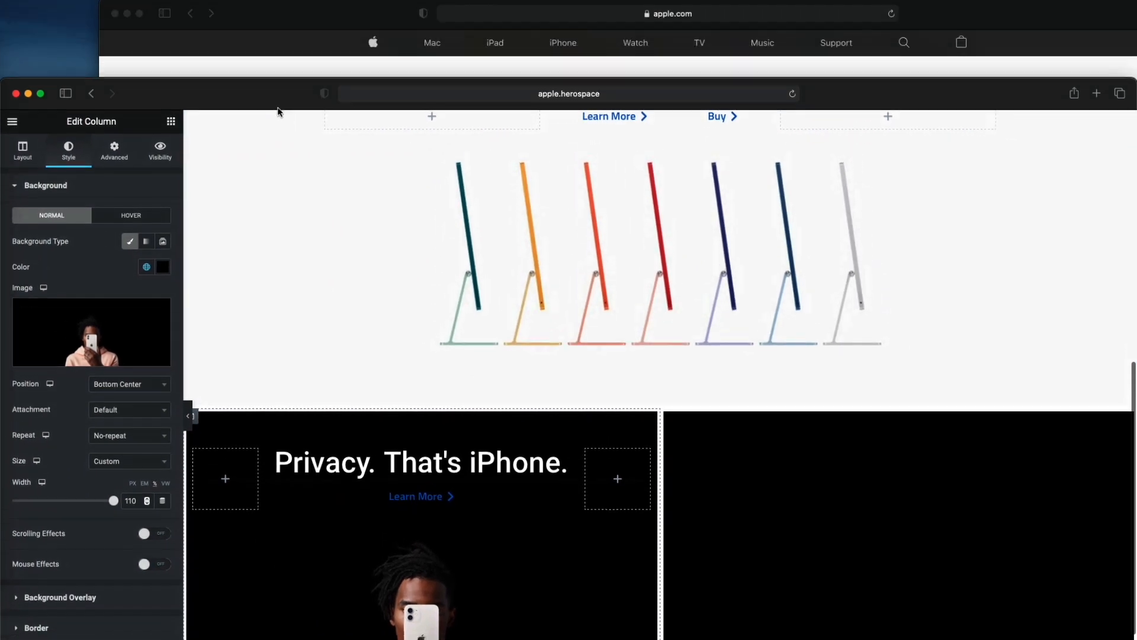
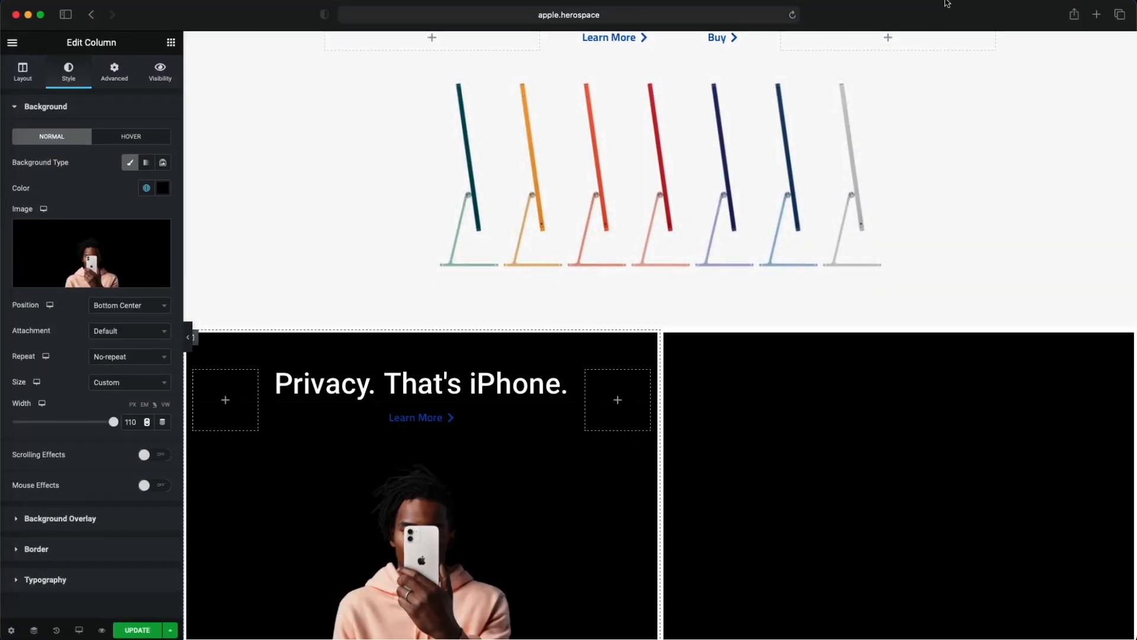
# - Duplicate the Privacy column and delete the empty black column beside the copy
pyautogui.rightClick(199, 344)
pyautogui.press('super+d')
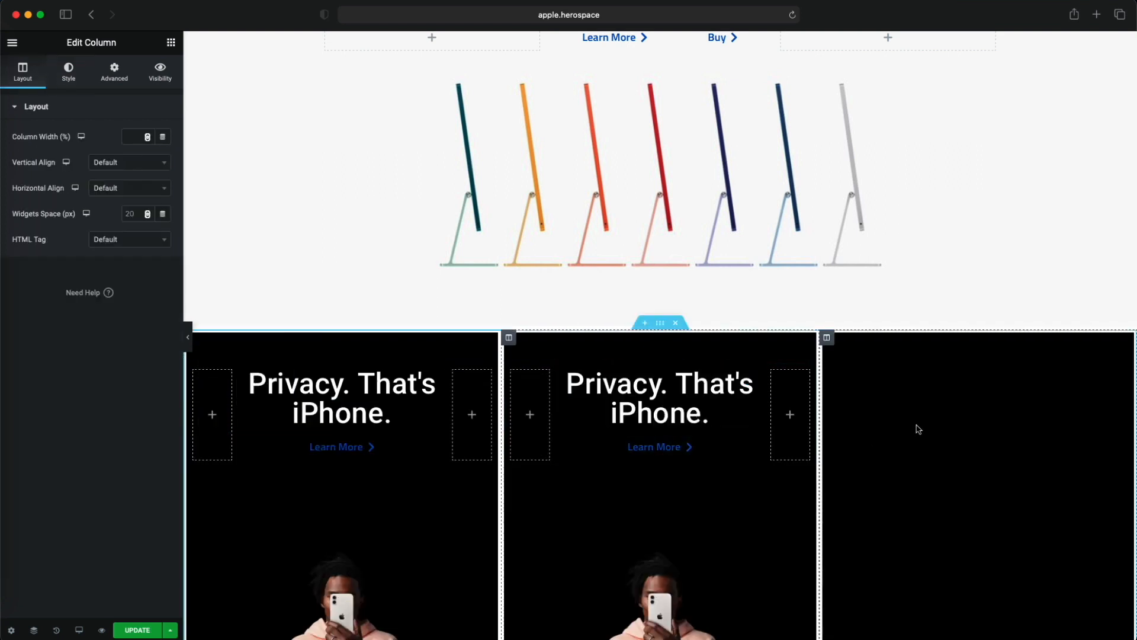
pyautogui.rightClick(890, 382)
pyautogui.click(922, 589)
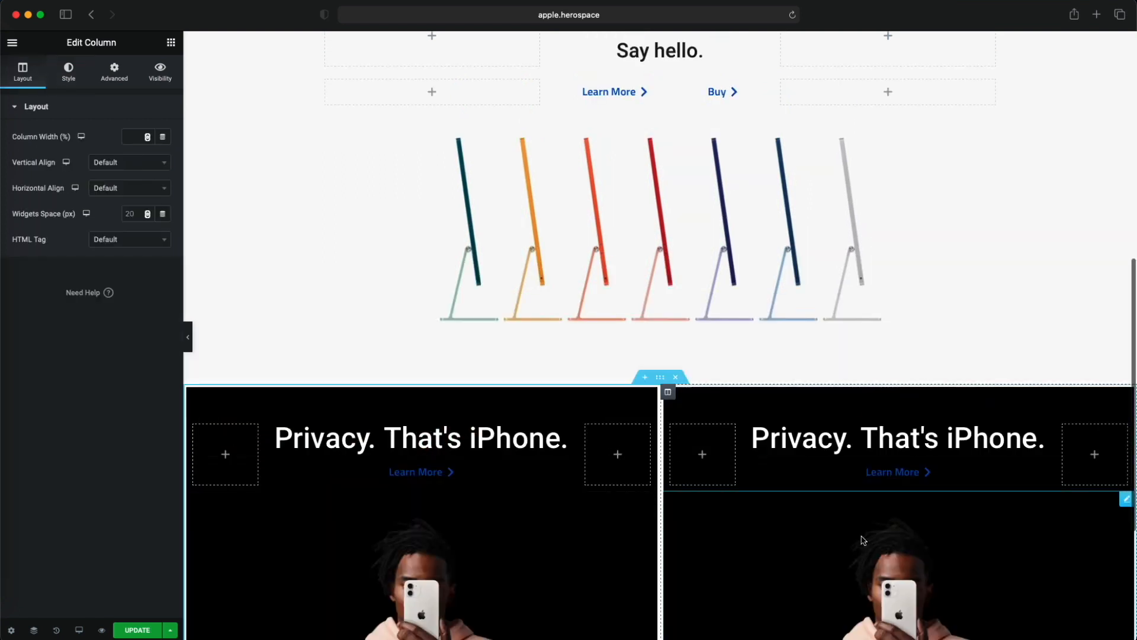
# - Duplicate the iMac section's "Say hello." heading and move the copy between the heading and Learn More link of the right Privacy tile
pyautogui.scroll(-2, 817, 492)
pyautogui.scroll(5, 792, 423)
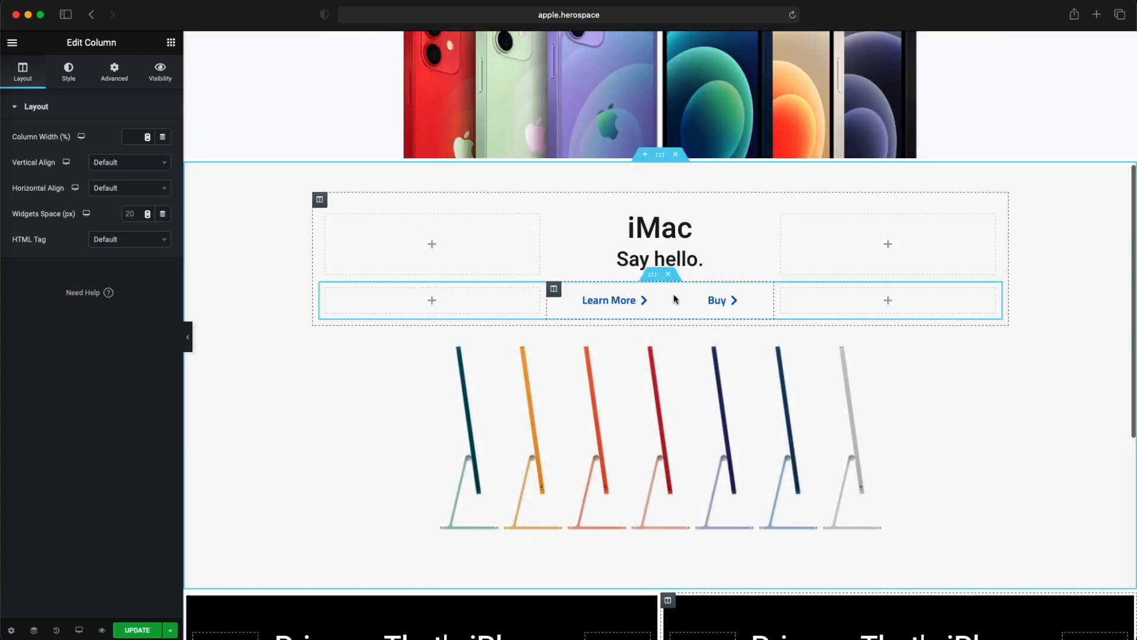
pyautogui.scroll(-3, 766, 337)
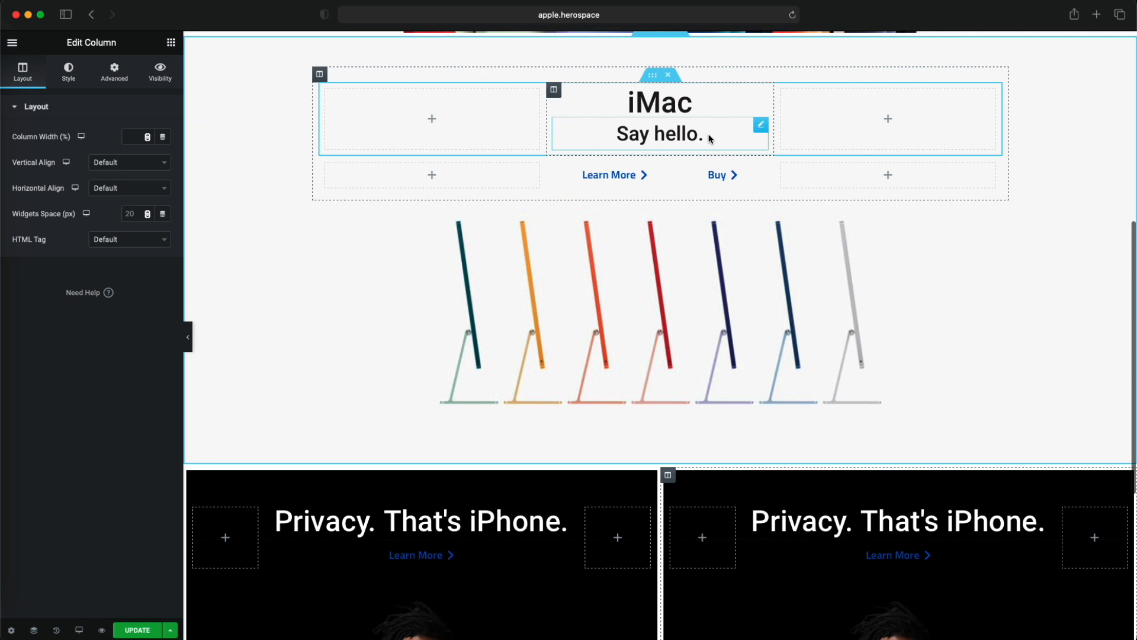
pyautogui.rightClick(710, 138)
pyautogui.click(763, 168)
pyautogui.moveTo(764, 174); pyautogui.dragTo(958, 536)
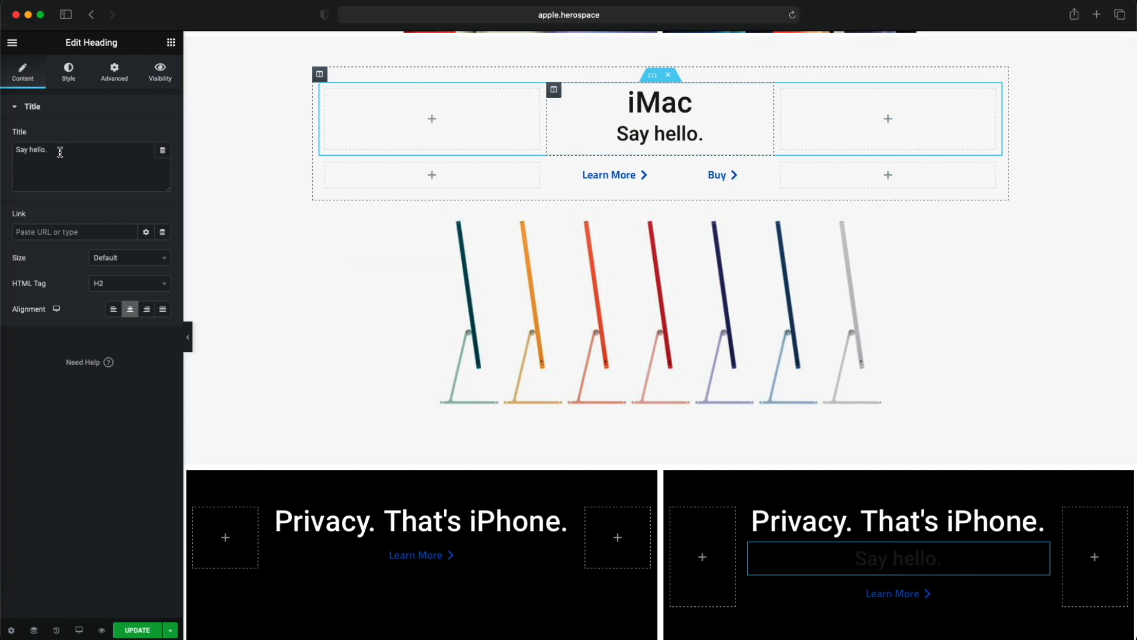
# - Change the moved heading's title to "The future of health is on your wrist."
pyautogui.write('The ')
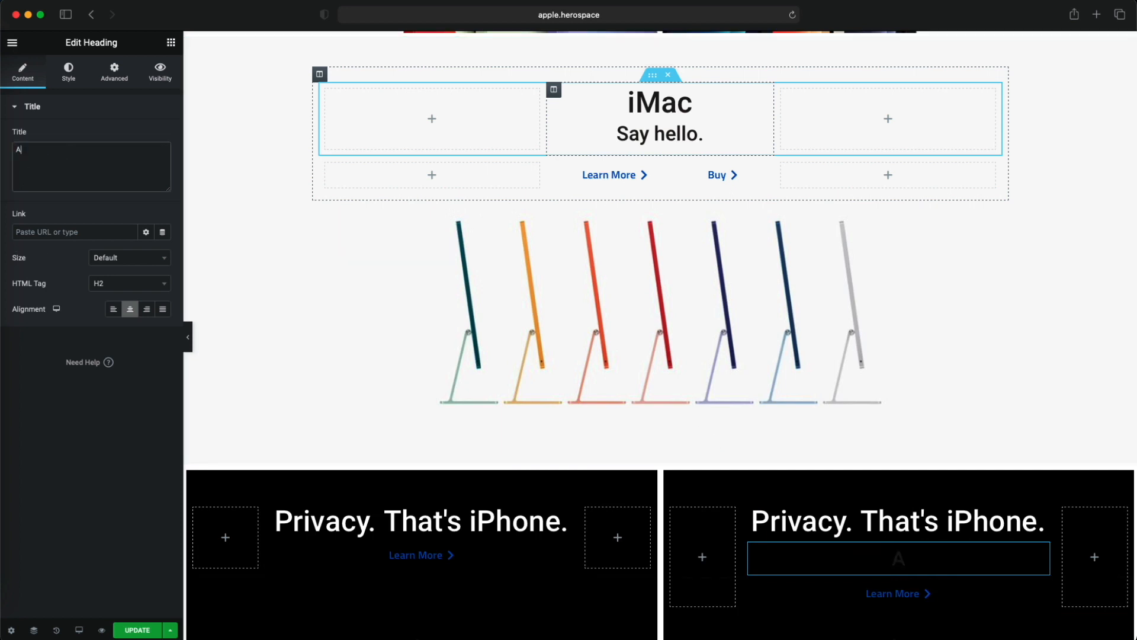
pyautogui.write('future of healt')
pyautogui.write('h ')
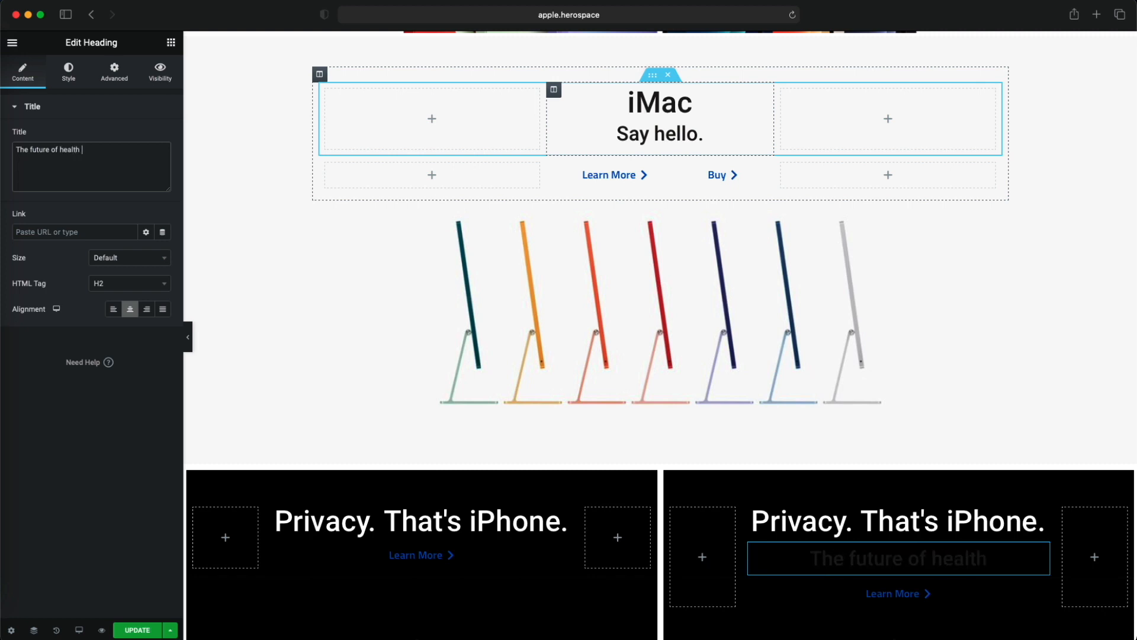
pyautogui.write('is on your wrist.')
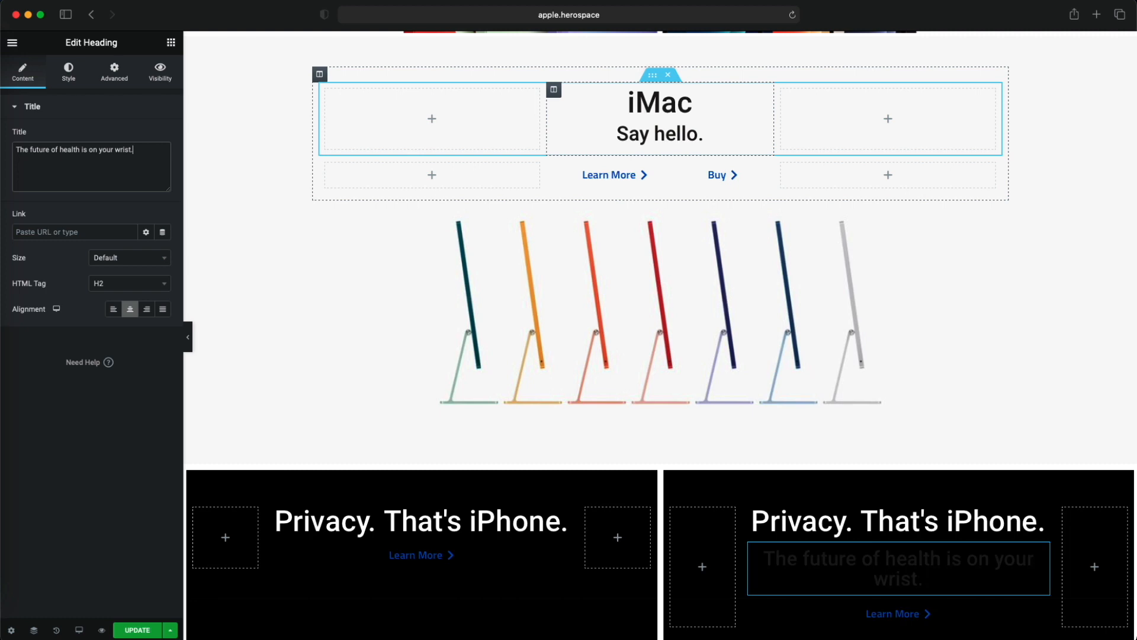
# - Style the wrist tagline with the global Pure White text colour, a 20 px font size and weight 400
pyautogui.click(69, 71)
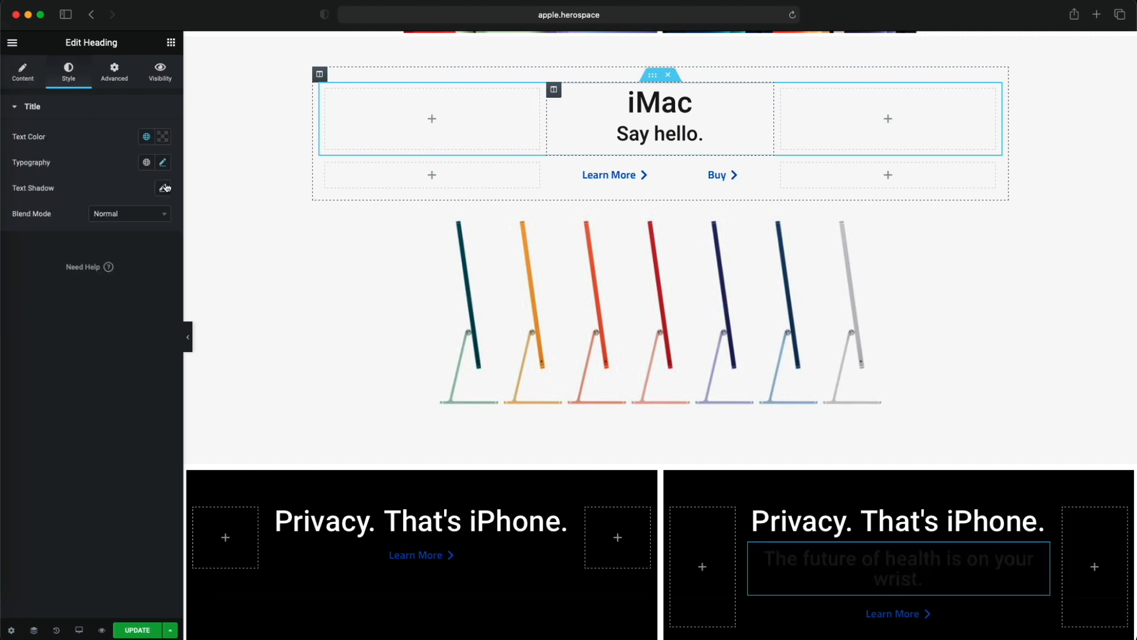
pyautogui.click(146, 137)
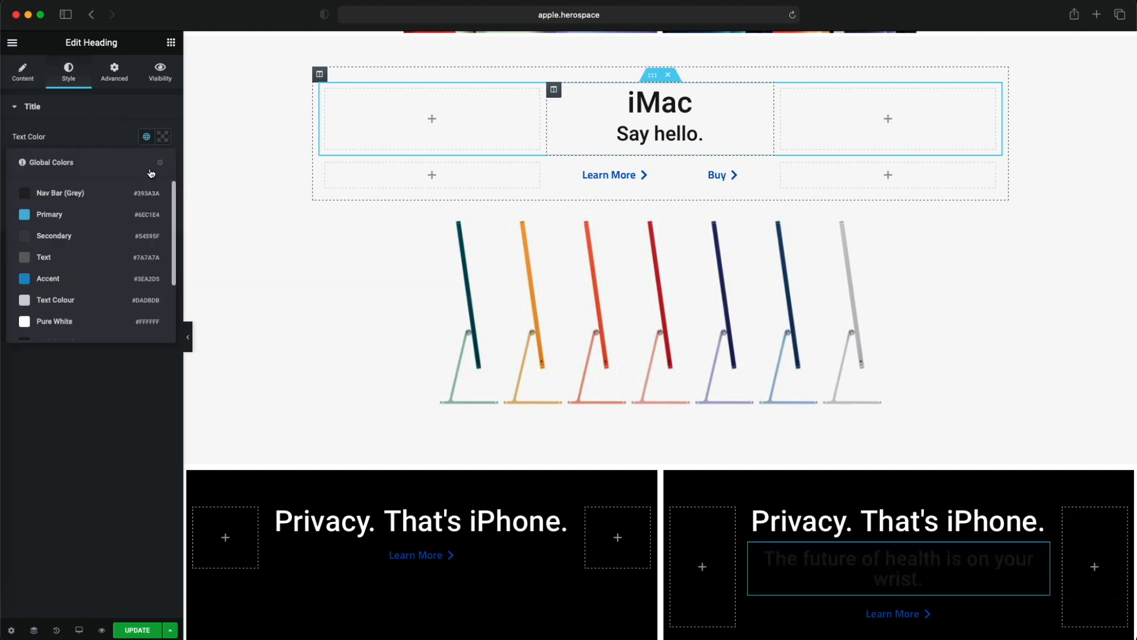
pyautogui.click(78, 321)
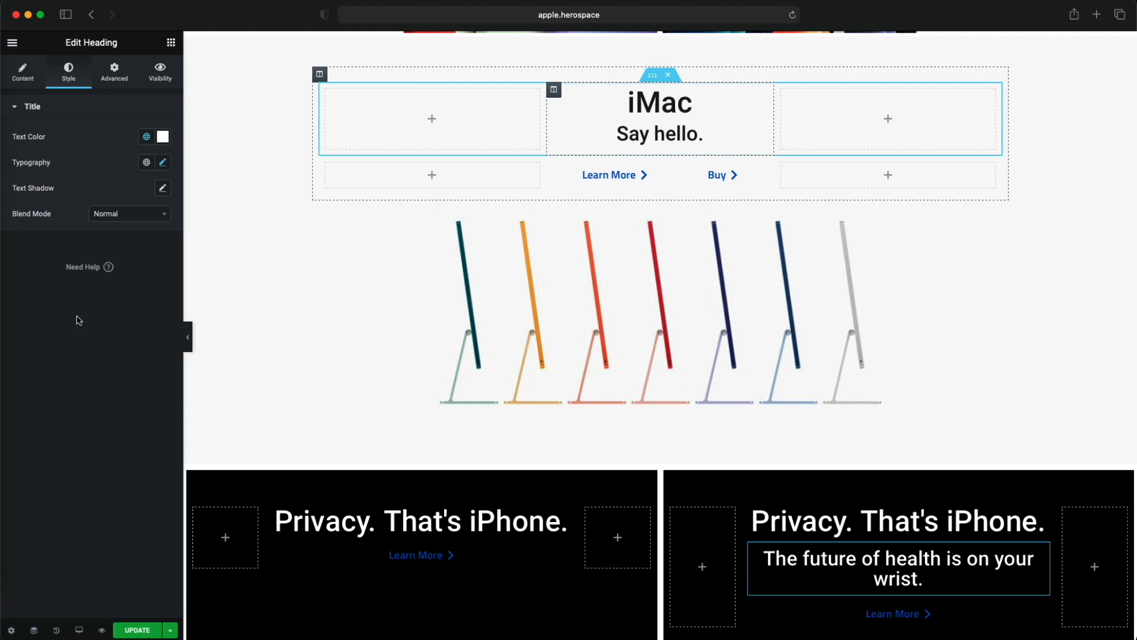
pyautogui.click(164, 163)
pyautogui.moveTo(34, 261); pyautogui.dragTo(29, 263)
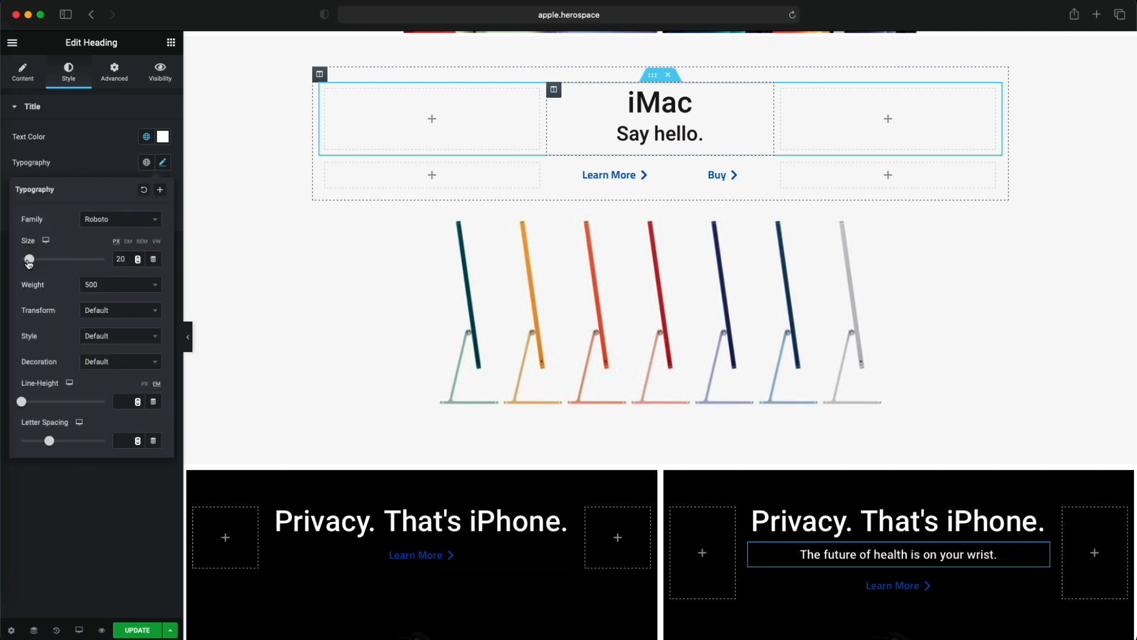
pyautogui.click(119, 284)
pyautogui.click(111, 365)
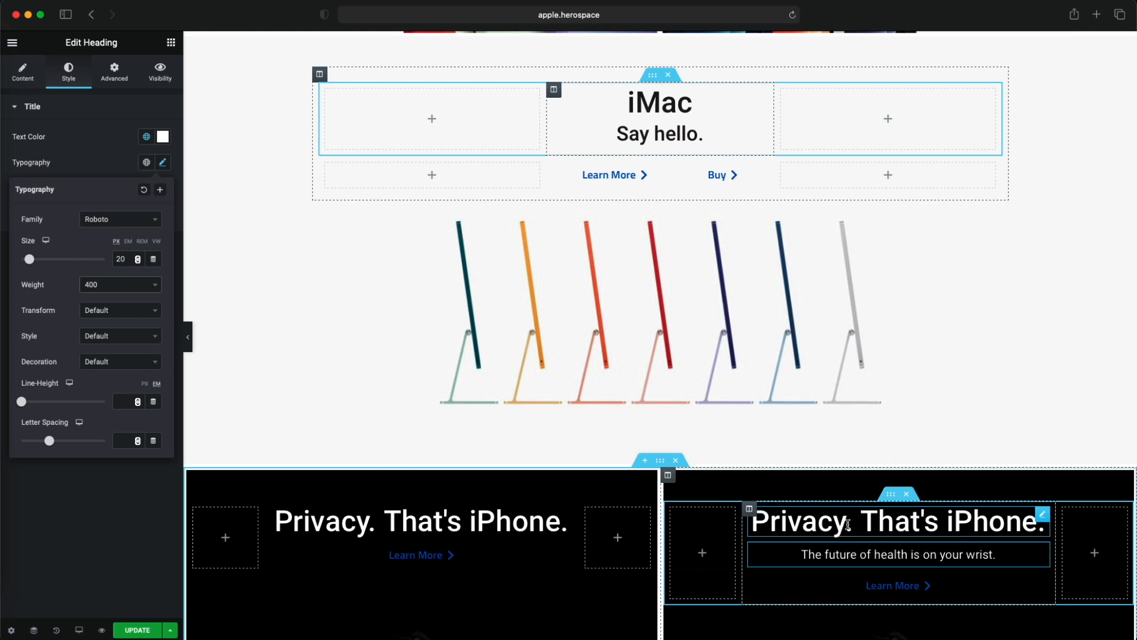
# - Check the watch tile on the apple.com reference page and delete the Privacy heading from the right tile
pyautogui.moveTo(1136, 88); pyautogui.dragTo(209, 99)
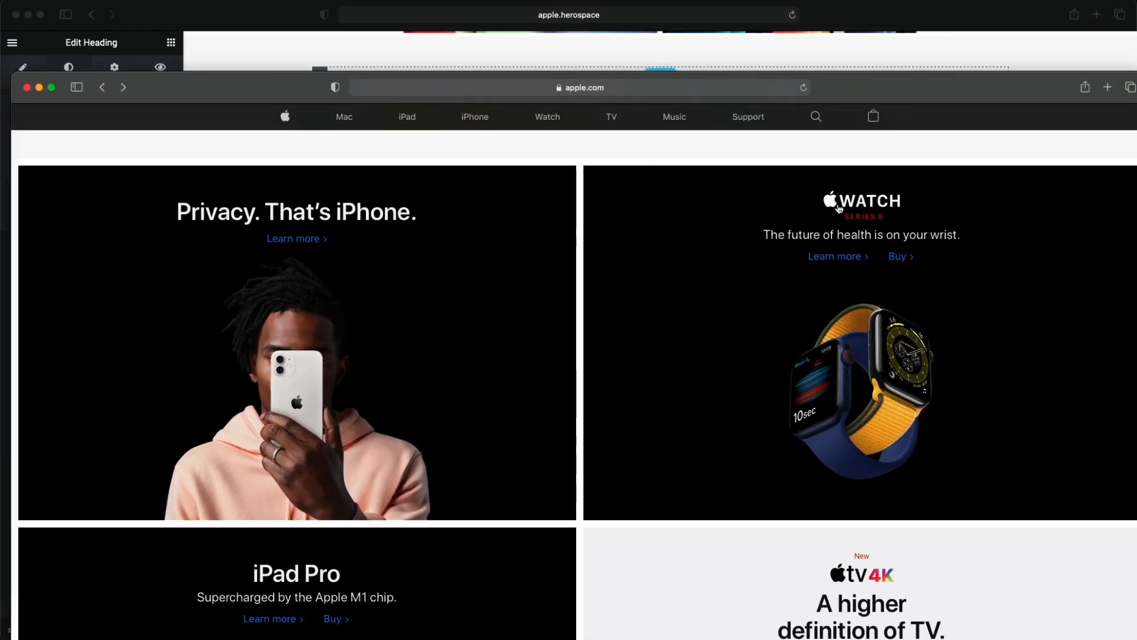
pyautogui.moveTo(177, 80); pyautogui.dragTo(1136, 93)
pyautogui.rightClick(910, 519)
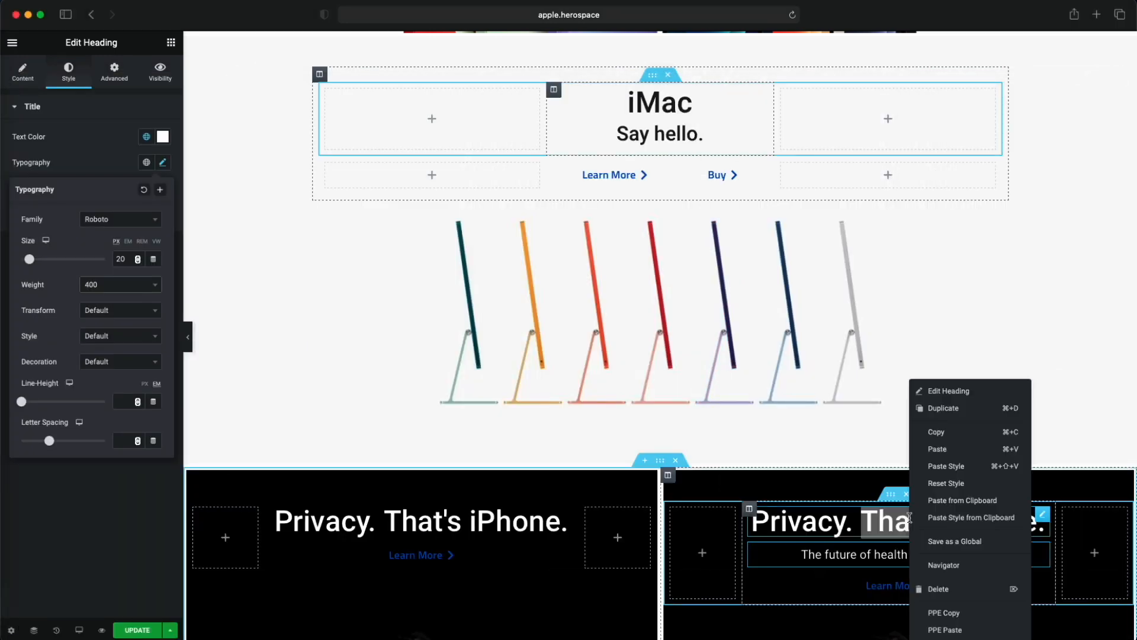
pyautogui.click(956, 592)
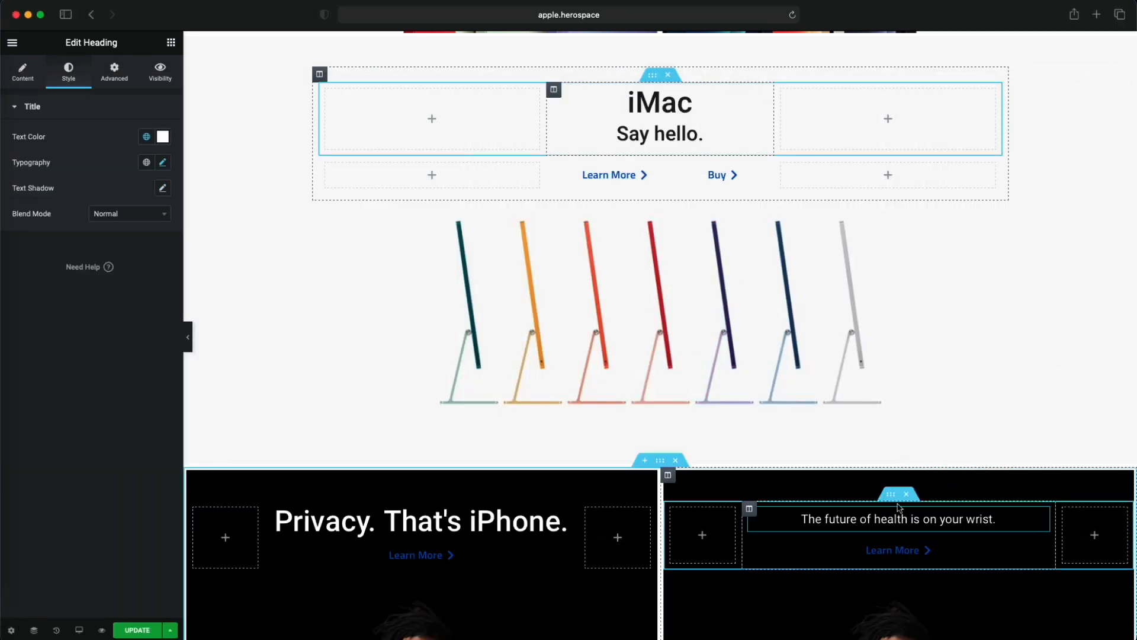
# - Add an Image widget above the wrist tagline and fill it with the Apple Watch Series 6 logo from the media library
pyautogui.click(167, 45)
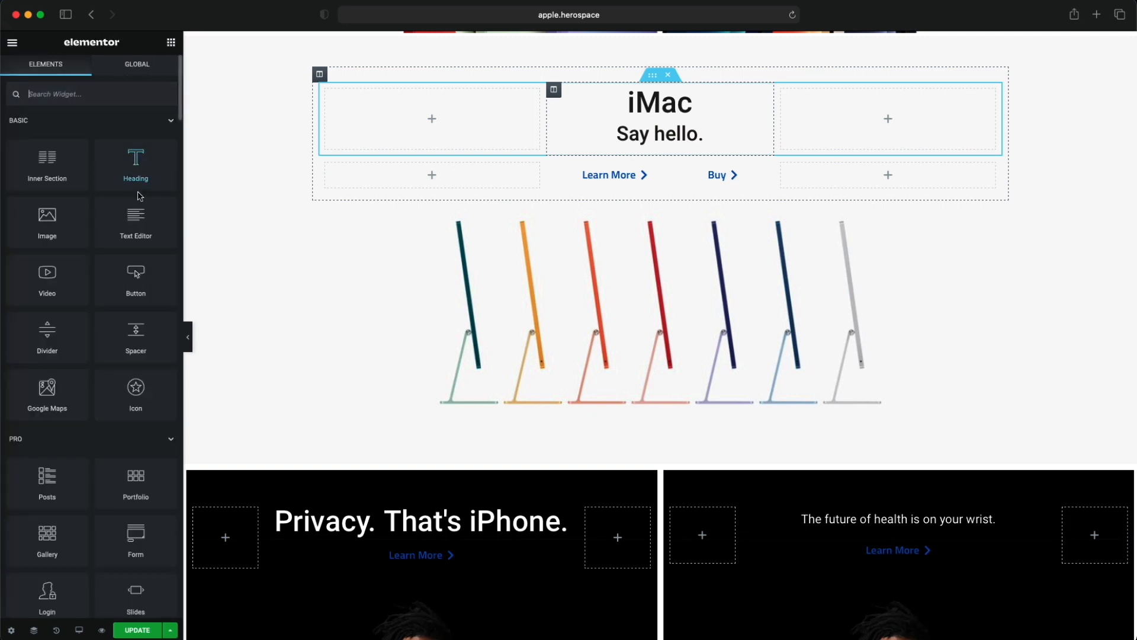
pyautogui.moveTo(49, 219); pyautogui.dragTo(890, 516)
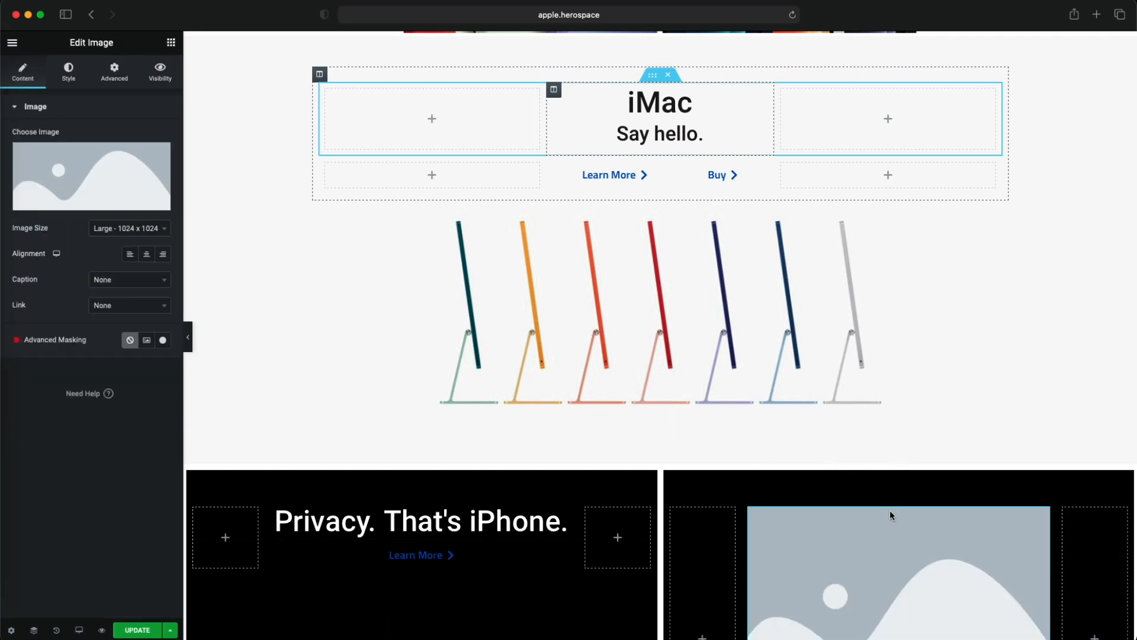
pyautogui.click(88, 181)
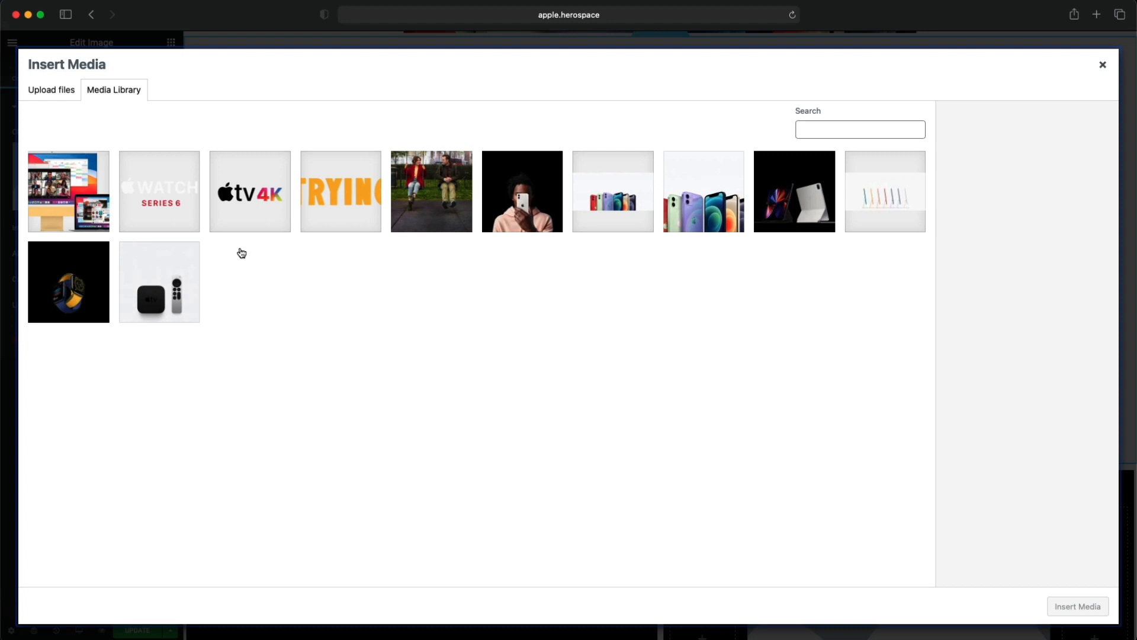
pyautogui.click(196, 218)
pyautogui.click(1077, 606)
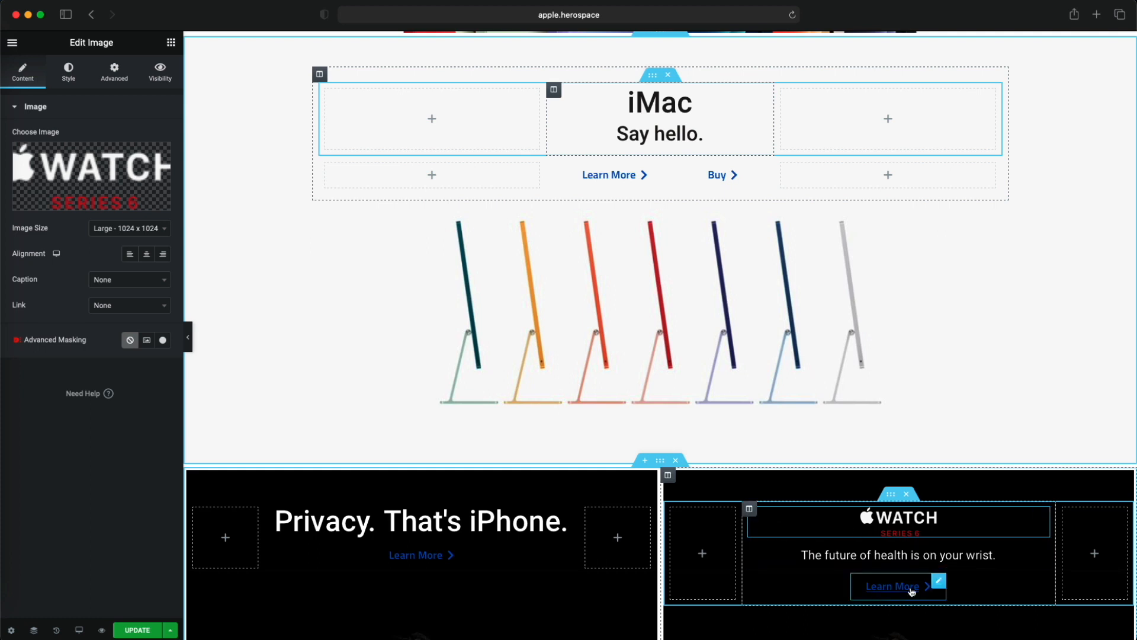
# - Set the widgets space of the column holding the watch logo and tagline to 5 px
pyautogui.click(749, 508)
pyautogui.doubleClick(135, 216)
pyautogui.write('5')
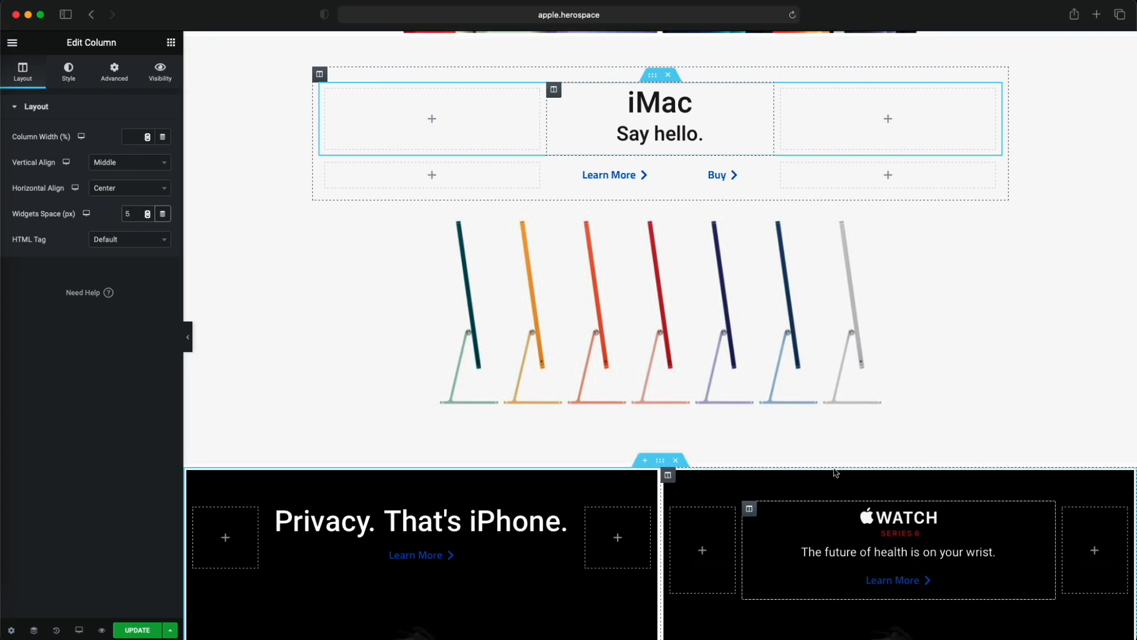
# - Duplicate the watch tile's Learn More button and label the copy "Bue"
pyautogui.rightClick(938, 578)
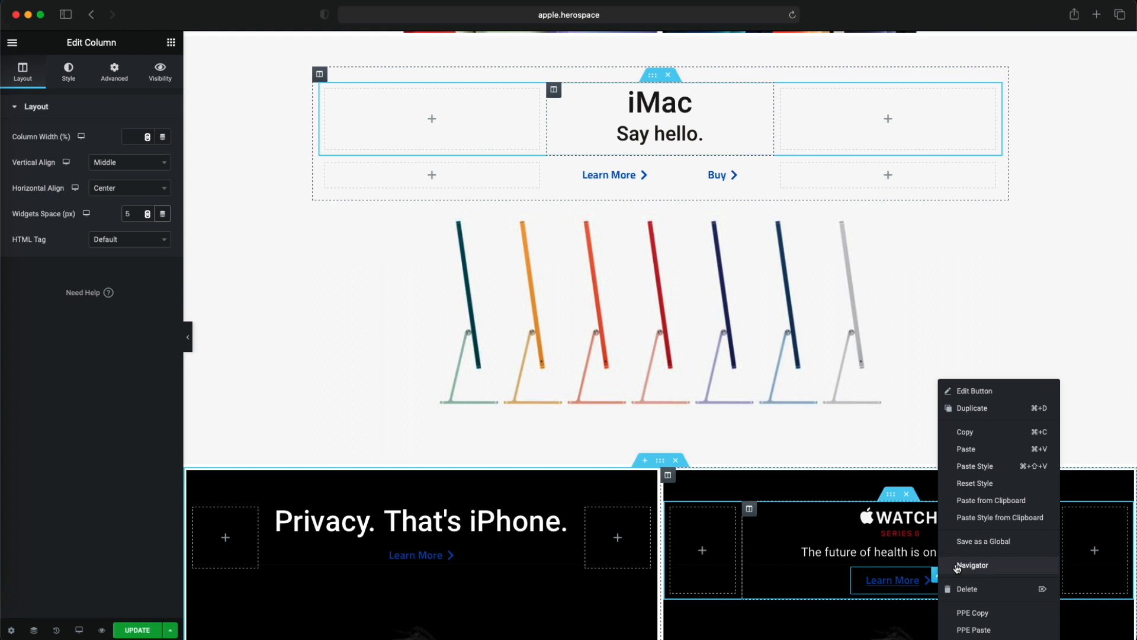
pyautogui.click(975, 409)
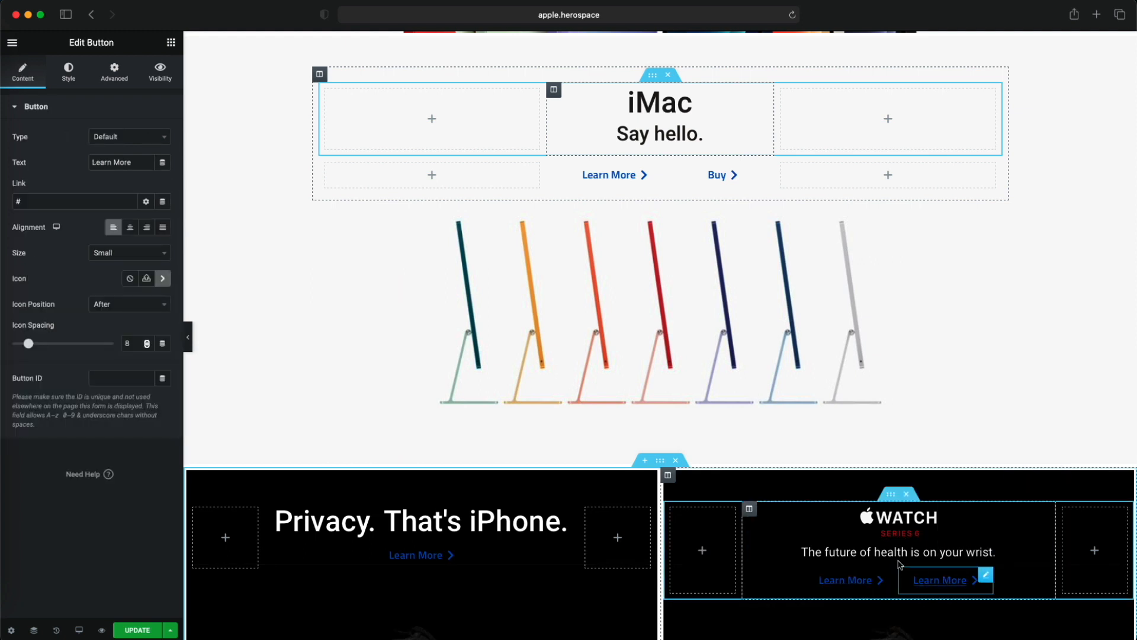
pyautogui.tripleClick(137, 160)
pyautogui.write('Bue')
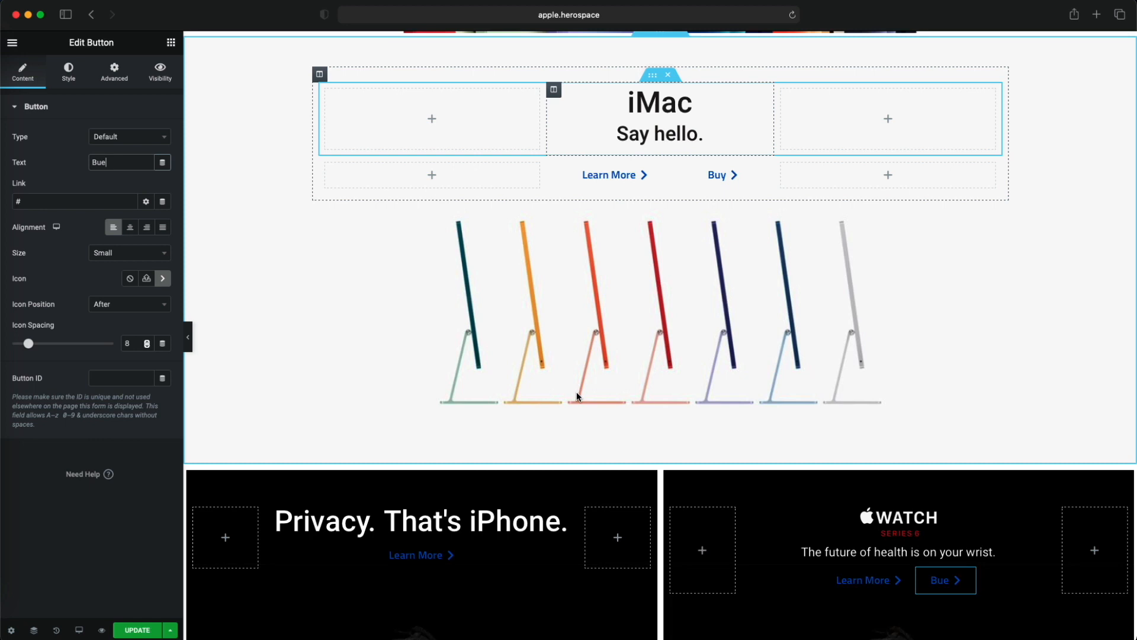
# - Replace the right column's background image with AppleWatch.jpeg from the media library
pyautogui.scroll(-5, 577, 392)
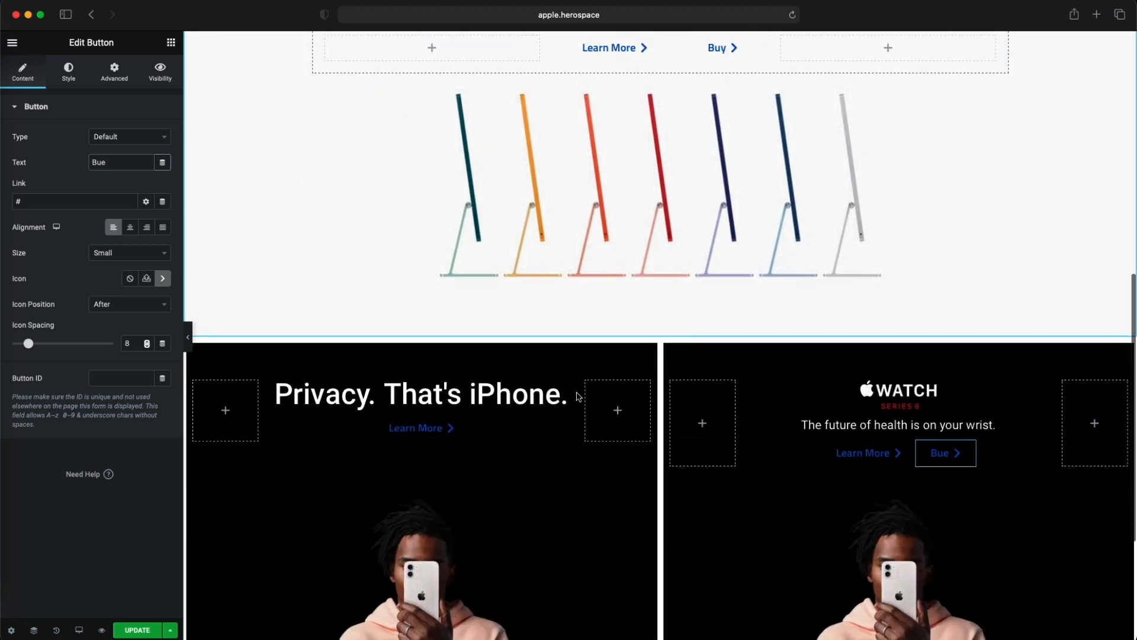
pyautogui.click(834, 450)
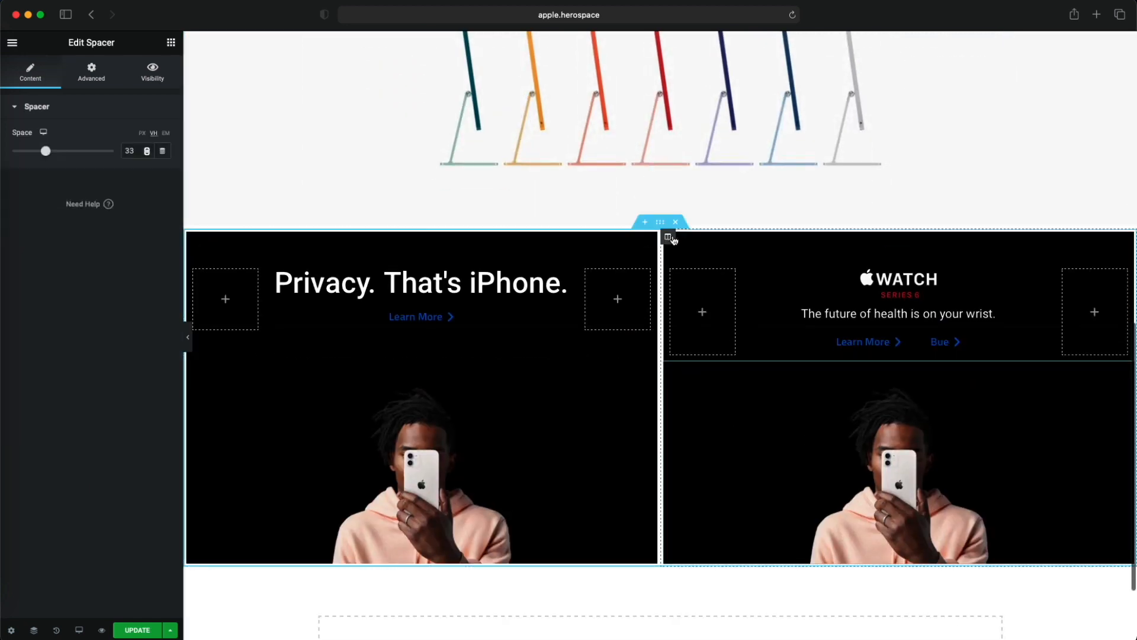
pyautogui.rightClick(751, 507)
pyautogui.click(782, 391)
pyautogui.rightClick(667, 236)
pyautogui.click(691, 249)
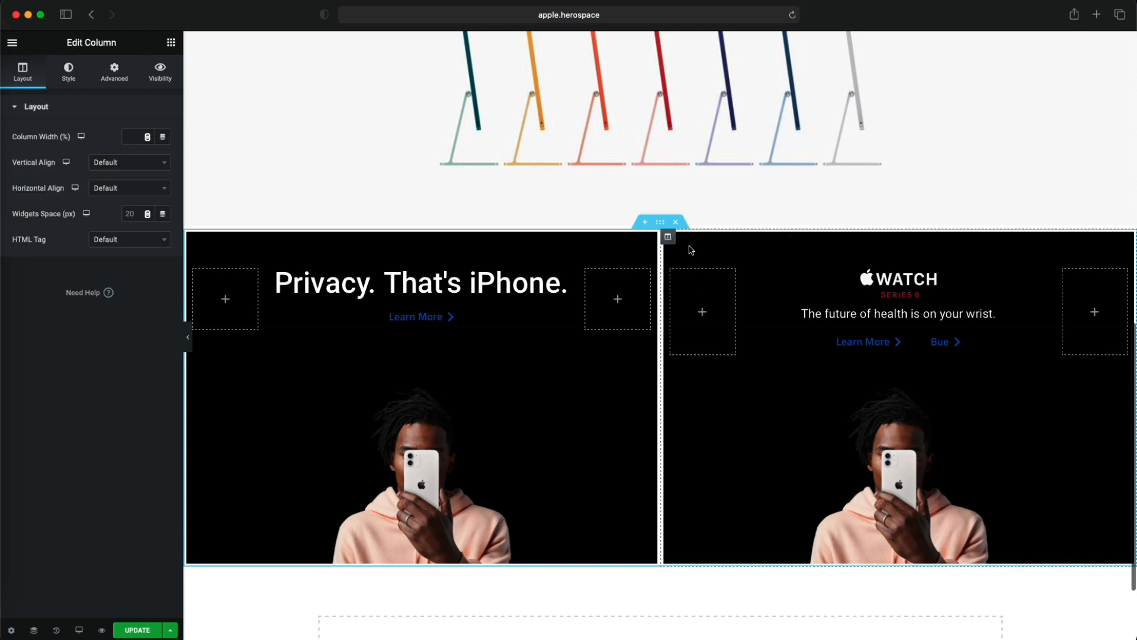
pyautogui.click(69, 71)
pyautogui.click(116, 264)
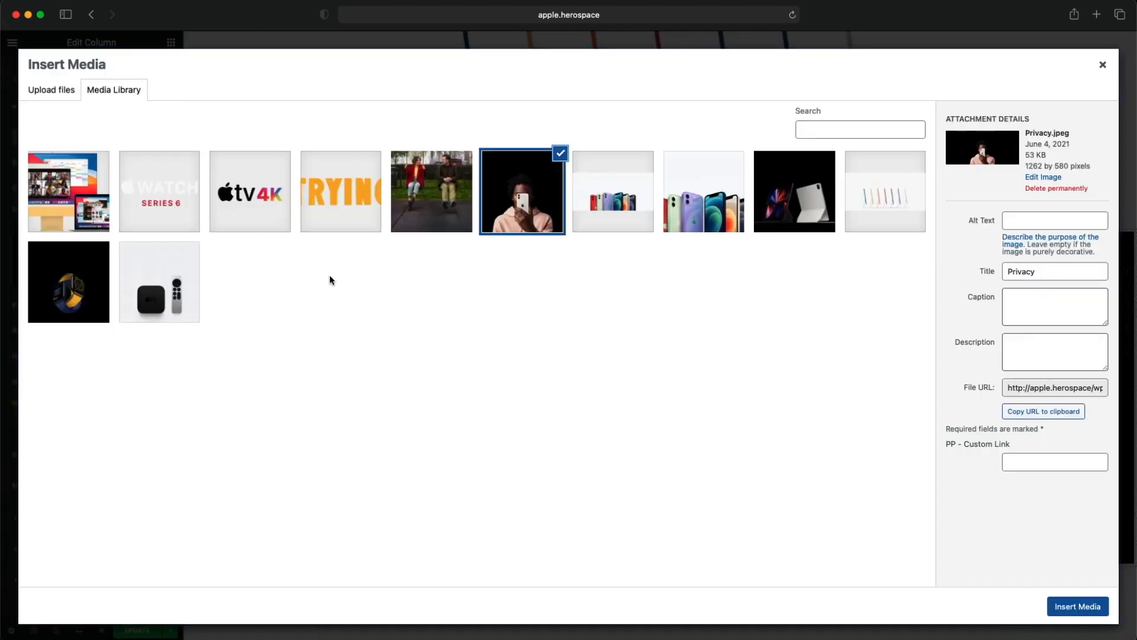
pyautogui.click(84, 302)
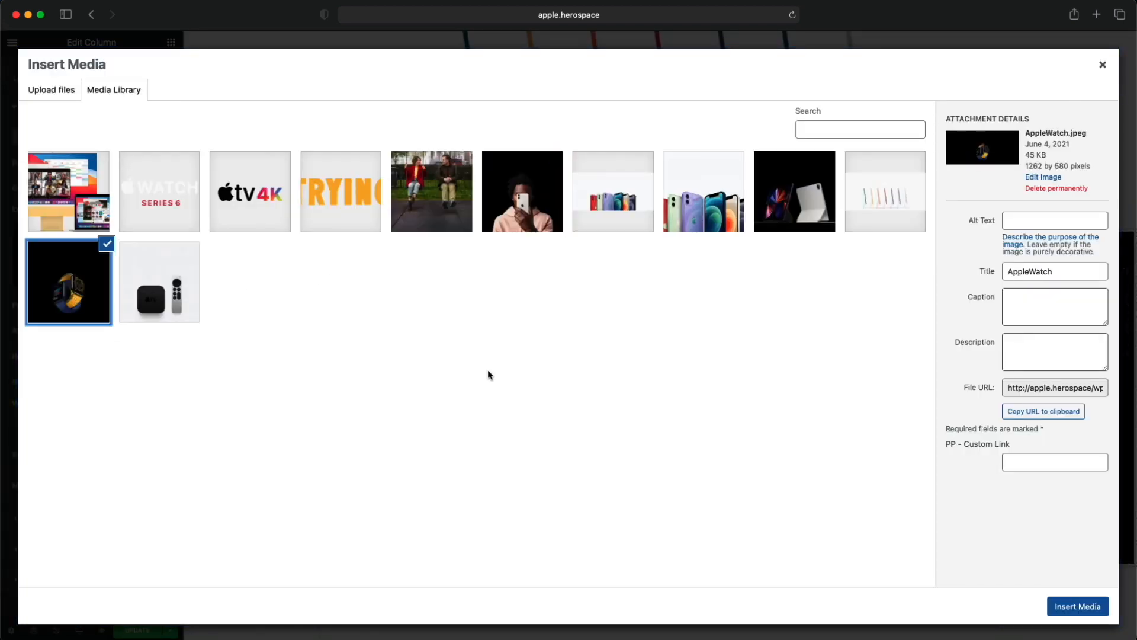
pyautogui.click(1054, 602)
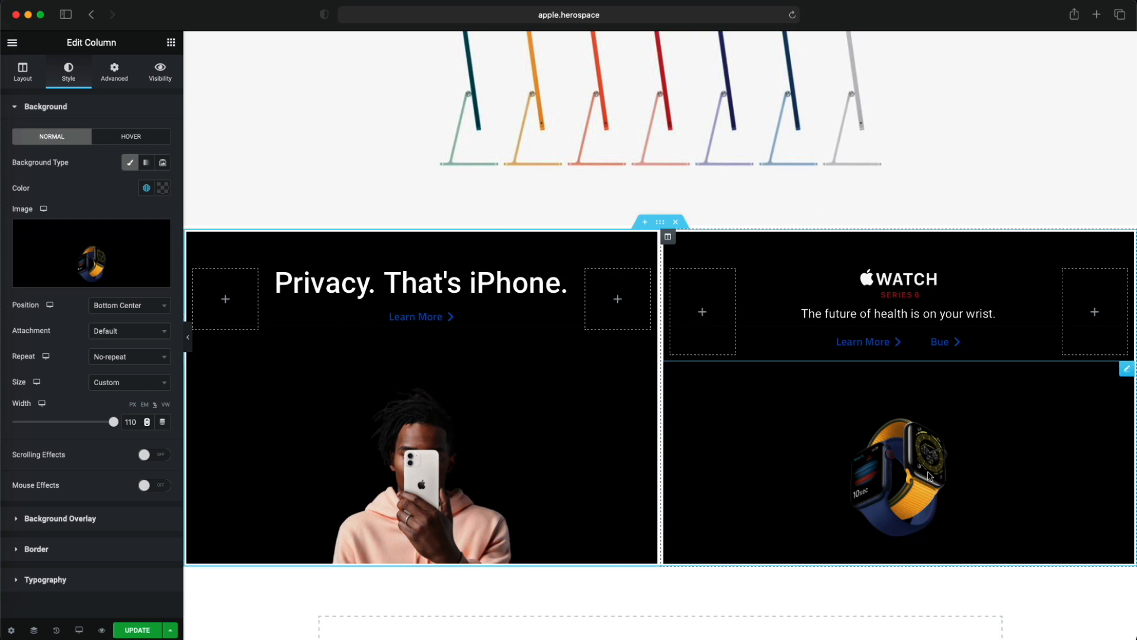
# - Try Cover and Contain for the watch tile's background image size, and return the size to Custom
pyautogui.scroll(-3, 609, 427)
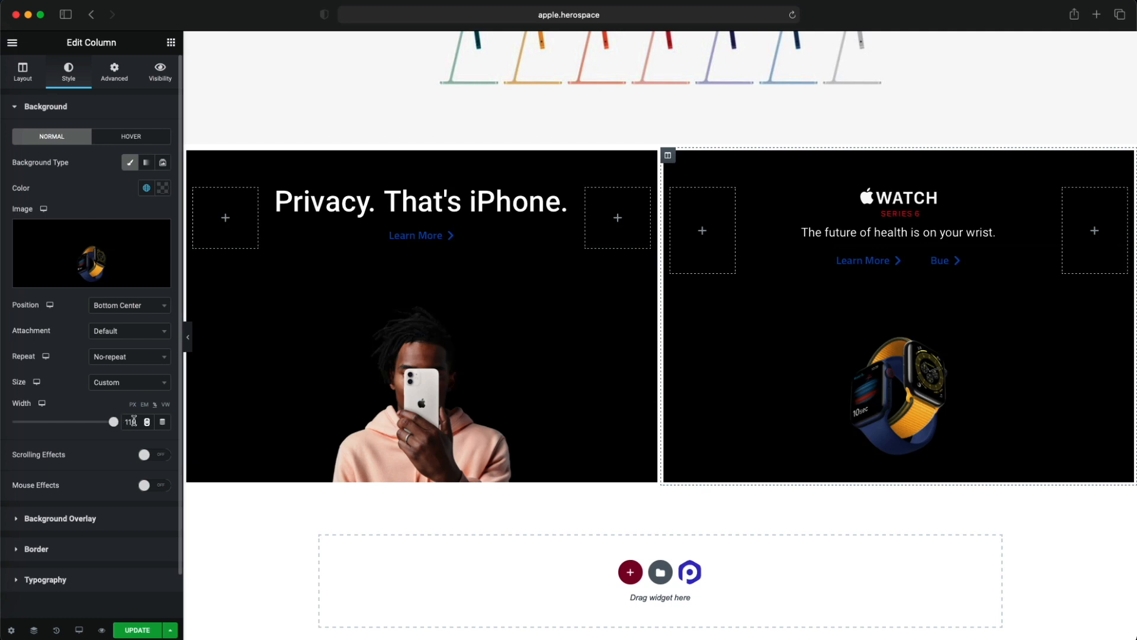
pyautogui.click(125, 382)
pyautogui.click(124, 451)
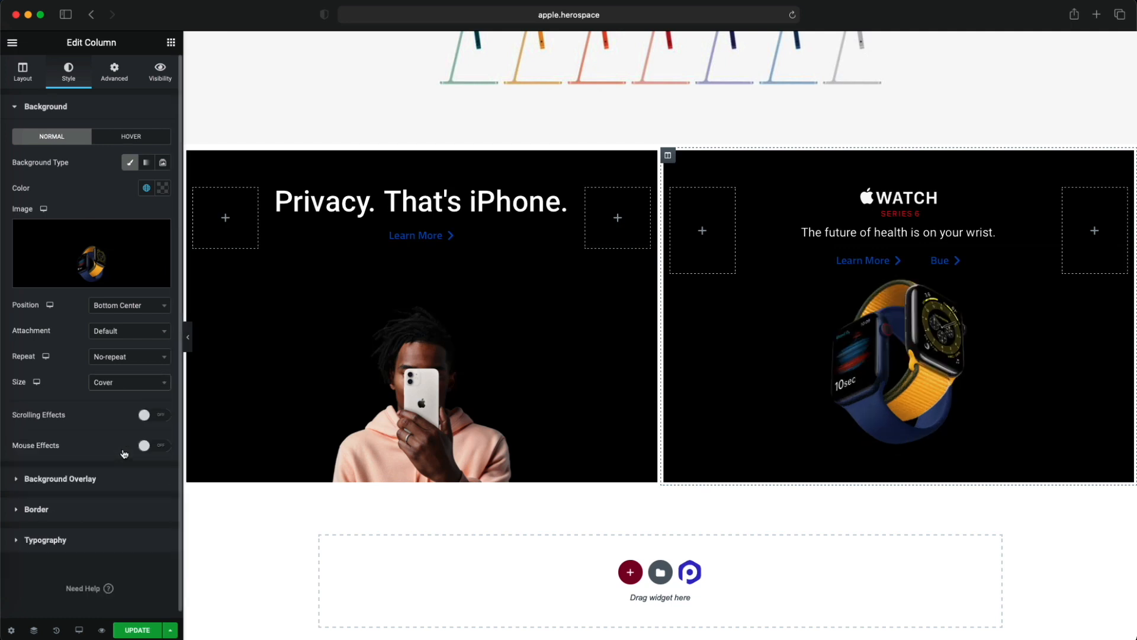
pyautogui.click(125, 382)
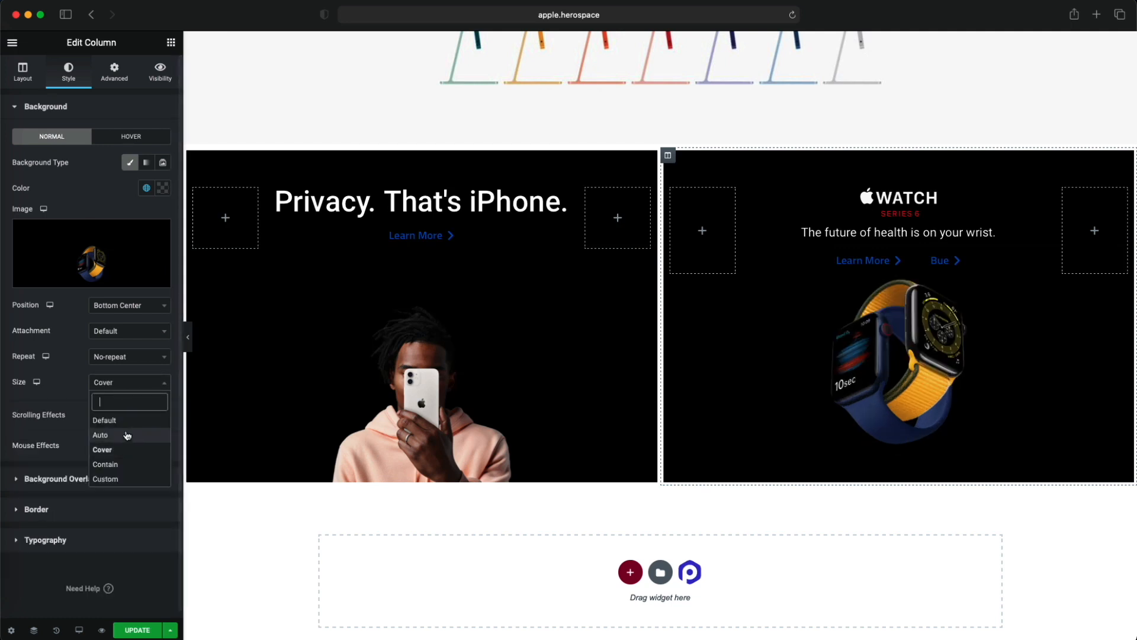
pyautogui.click(125, 473)
pyautogui.click(127, 384)
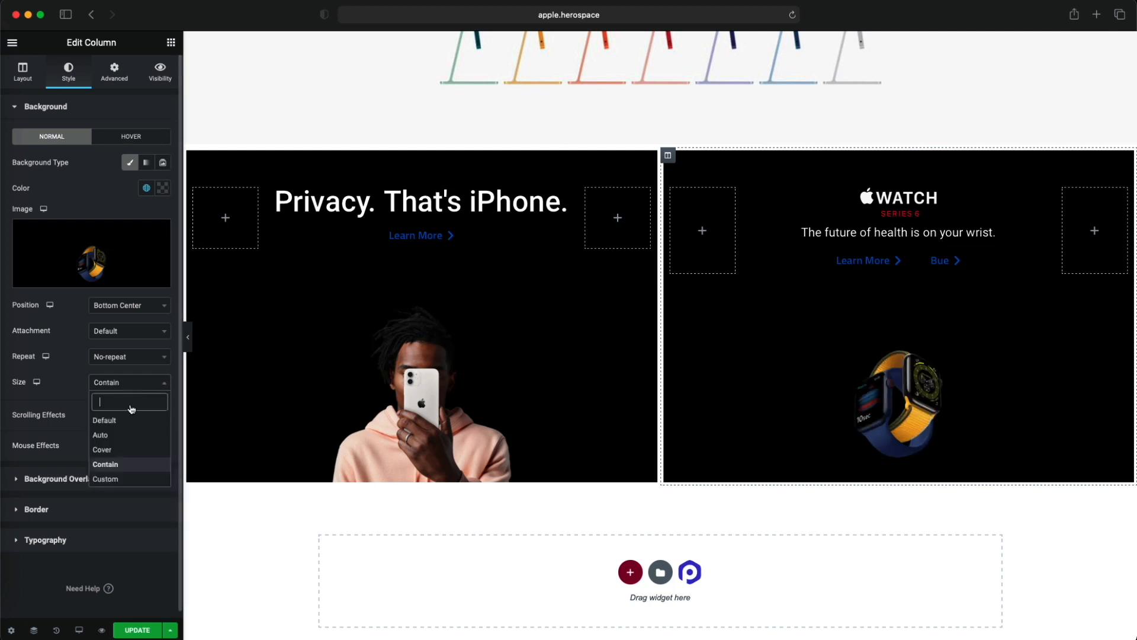
pyautogui.click(122, 482)
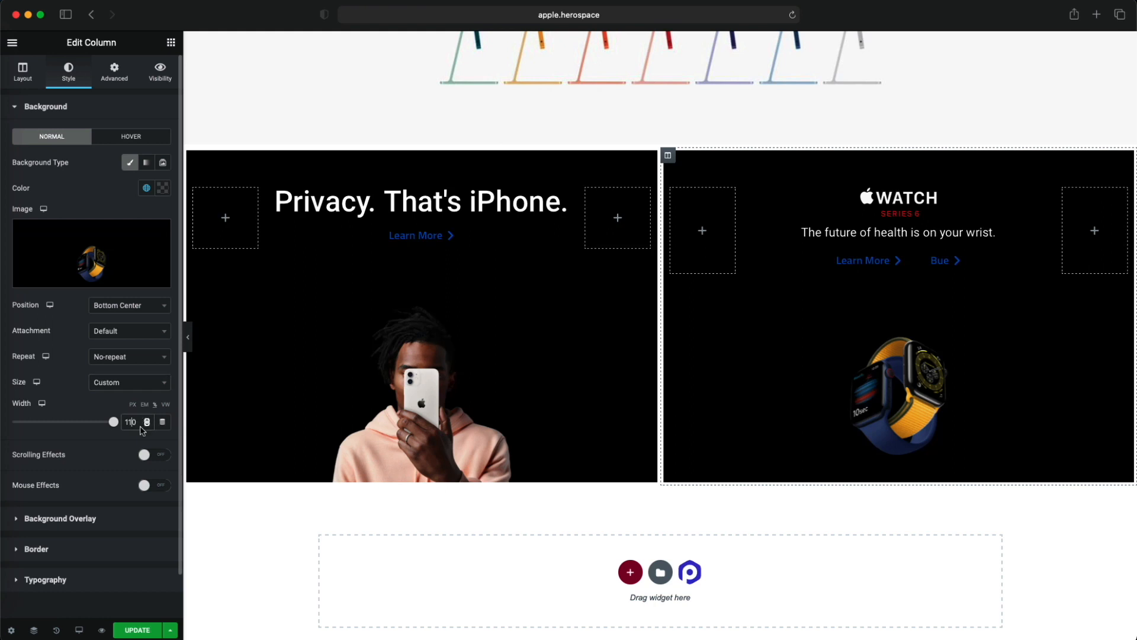
# - Try a 140% width for the watch tile's background image and preview the page without the editing controls
pyautogui.press('BackSpace')
pyautogui.write('4')
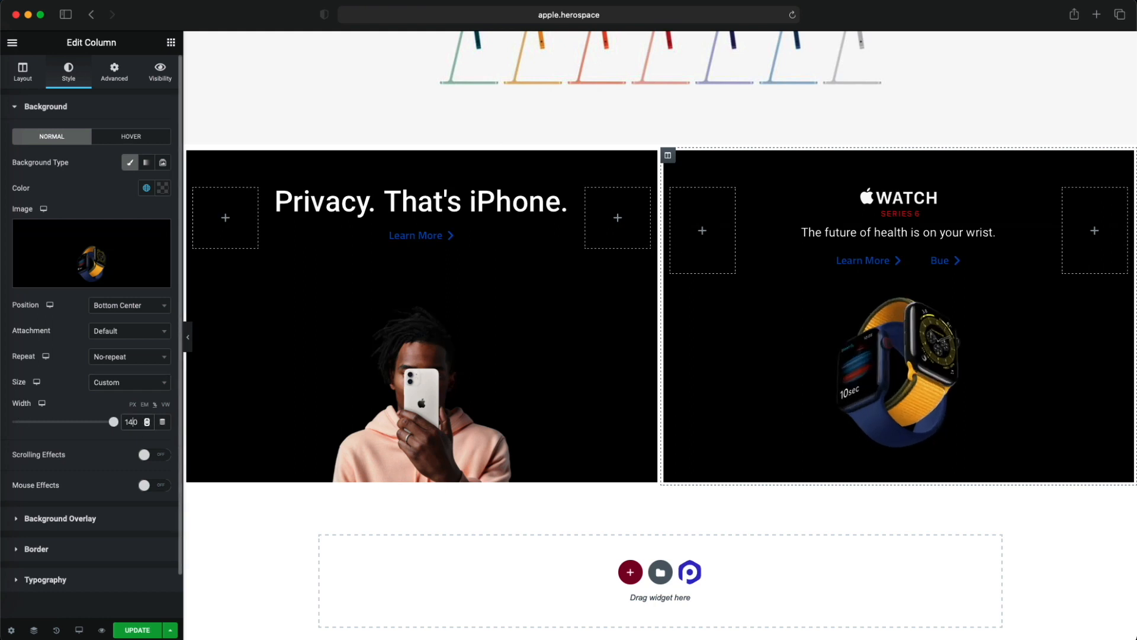
pyautogui.click(188, 339)
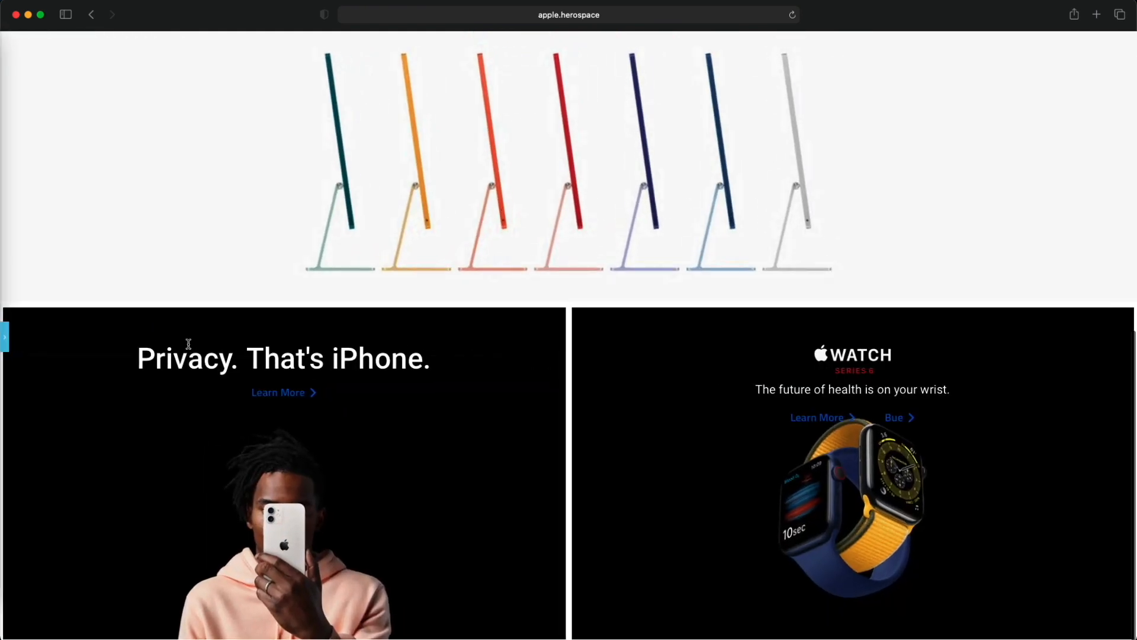
pyautogui.click(5, 336)
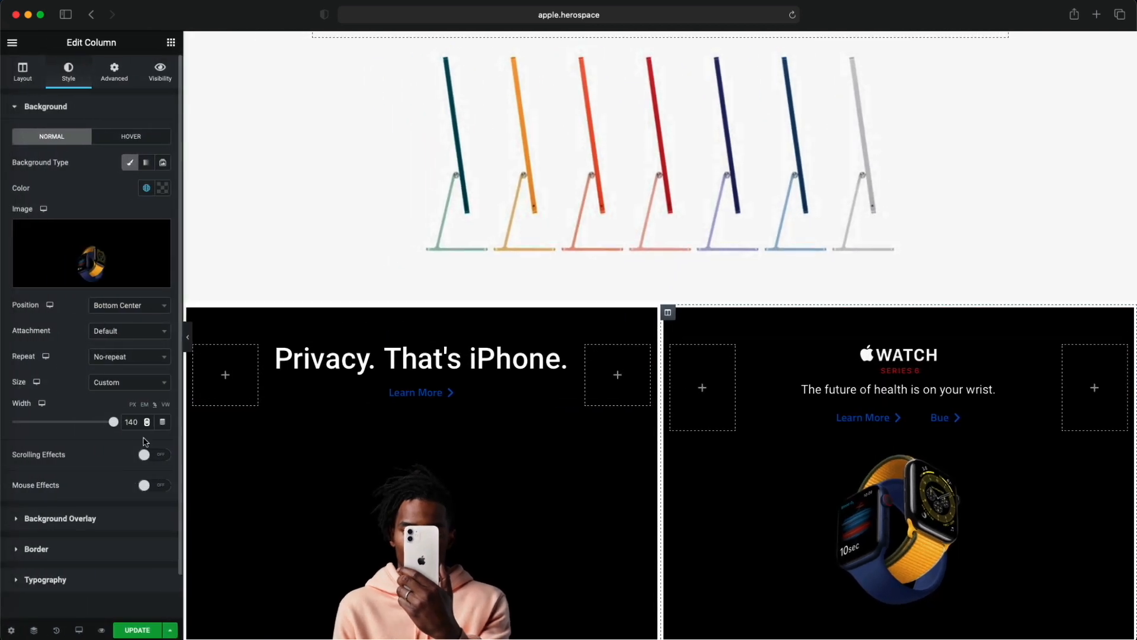
# - Set the watch tile's background image width to 120% and preview the tile at full page width
pyautogui.press('BackSpace')
pyautogui.write('2')
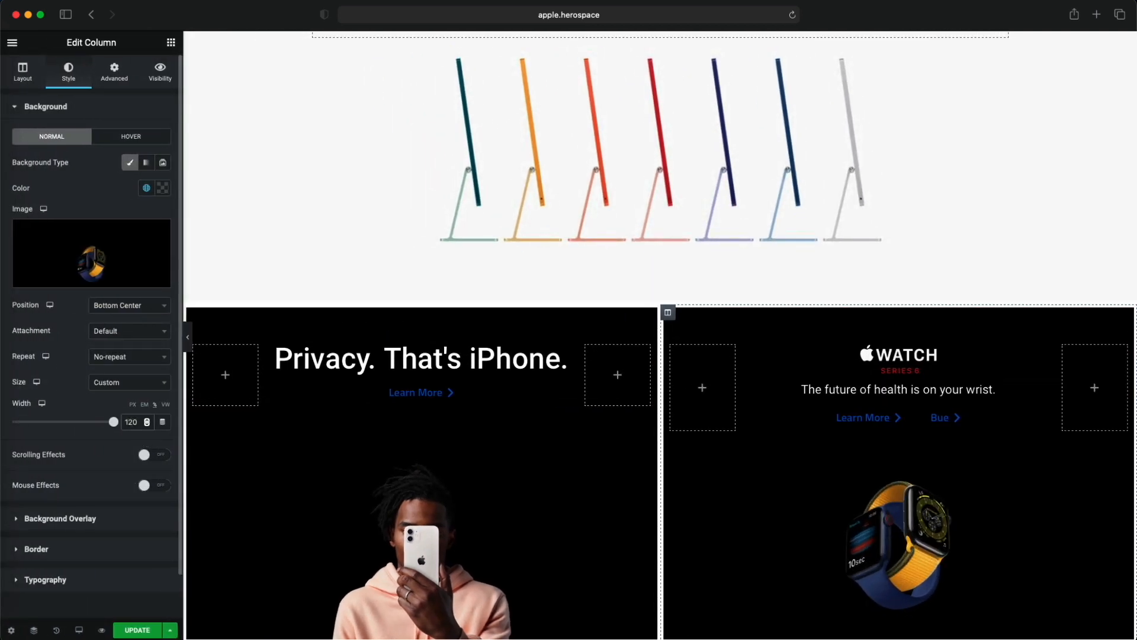
pyautogui.click(187, 337)
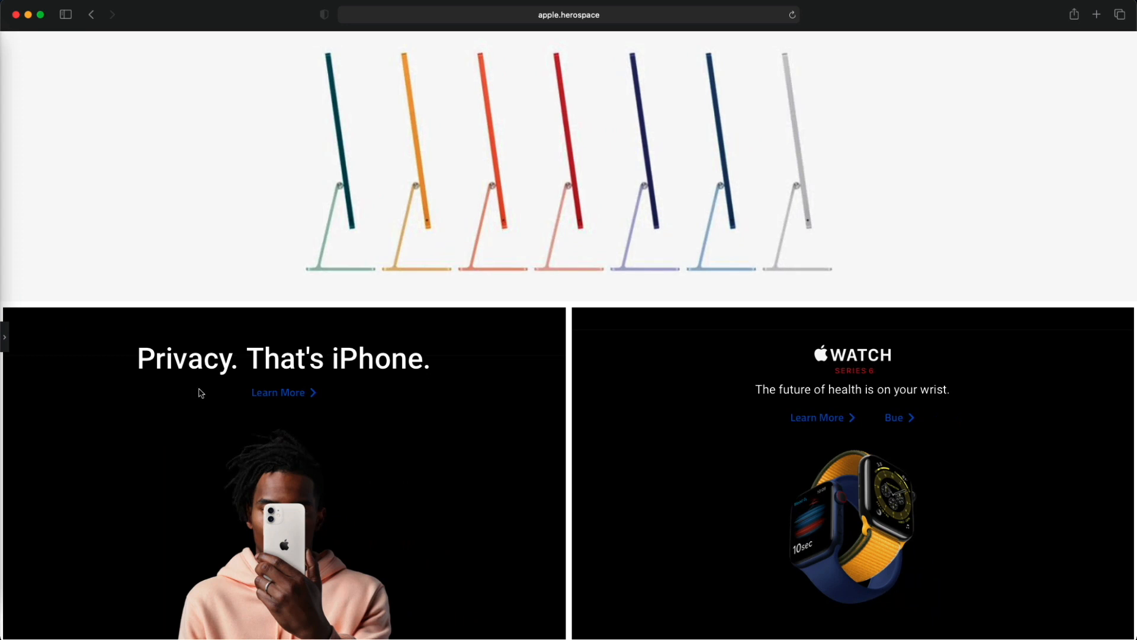
pyautogui.click(5, 336)
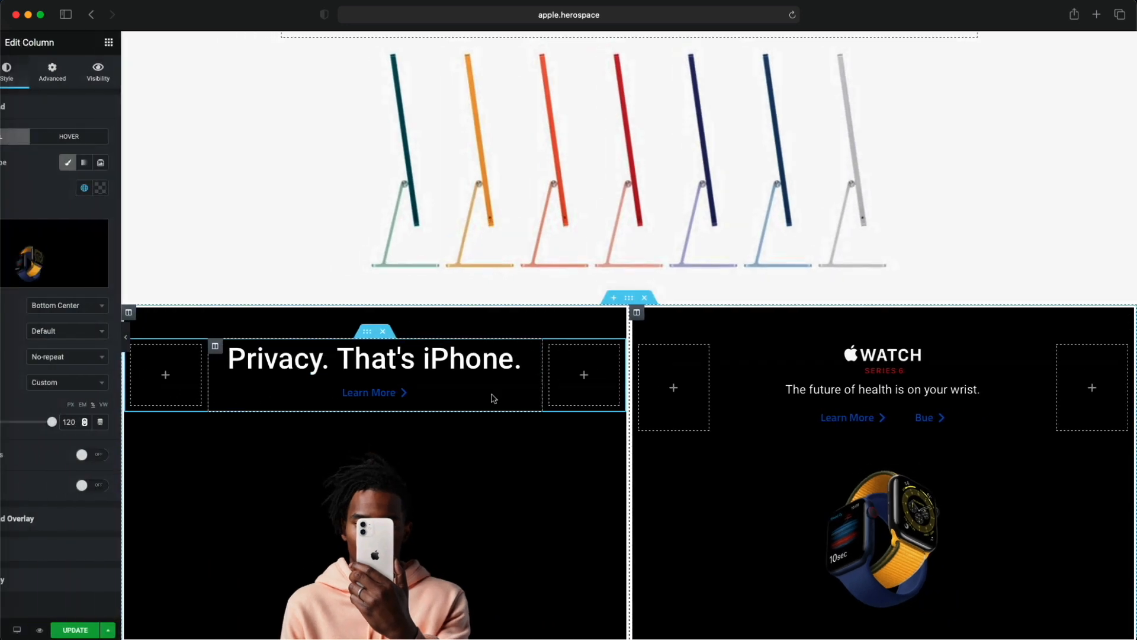
# - Duplicate the section that holds the Privacy and Apple Watch tiles
pyautogui.scroll(-3, 490, 400)
pyautogui.scroll(-1, 489, 404)
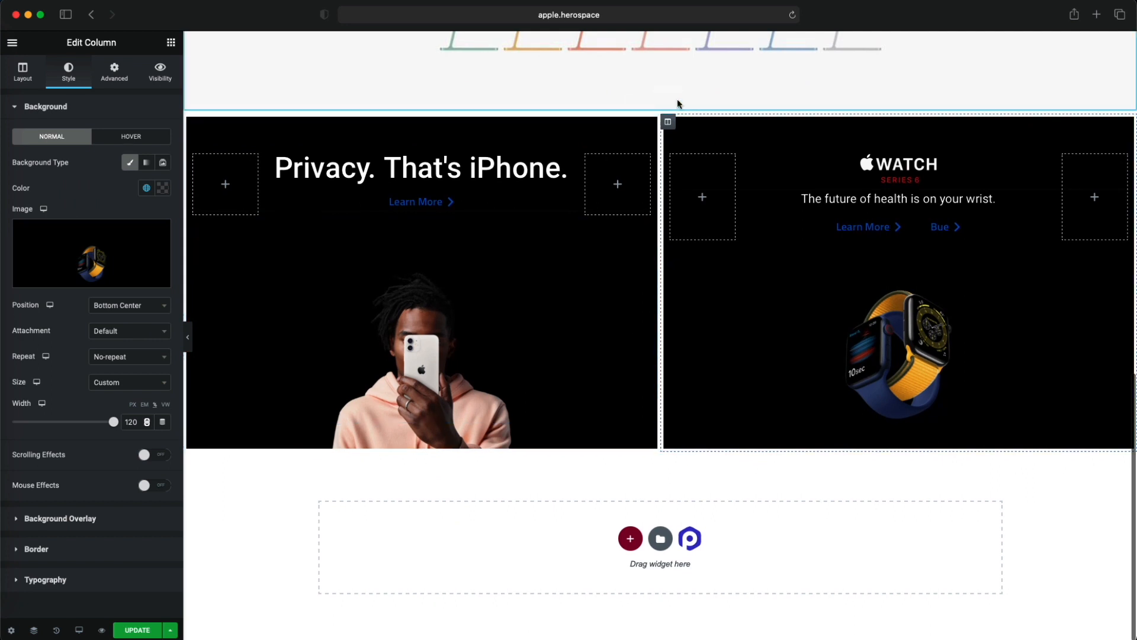
pyautogui.rightClick(662, 112)
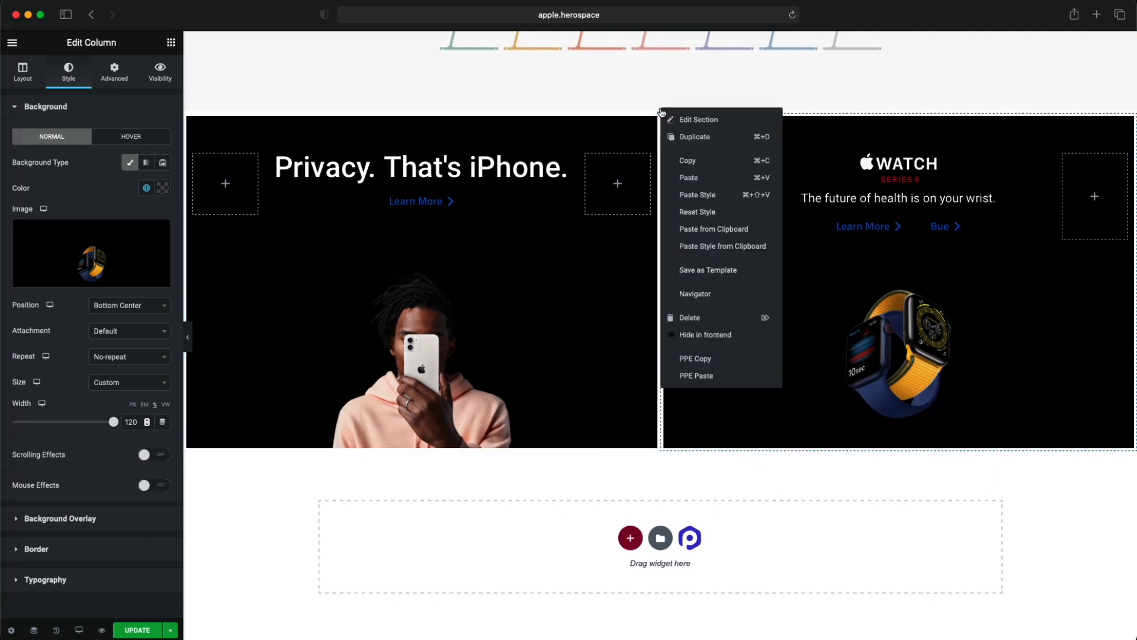
pyautogui.click(688, 137)
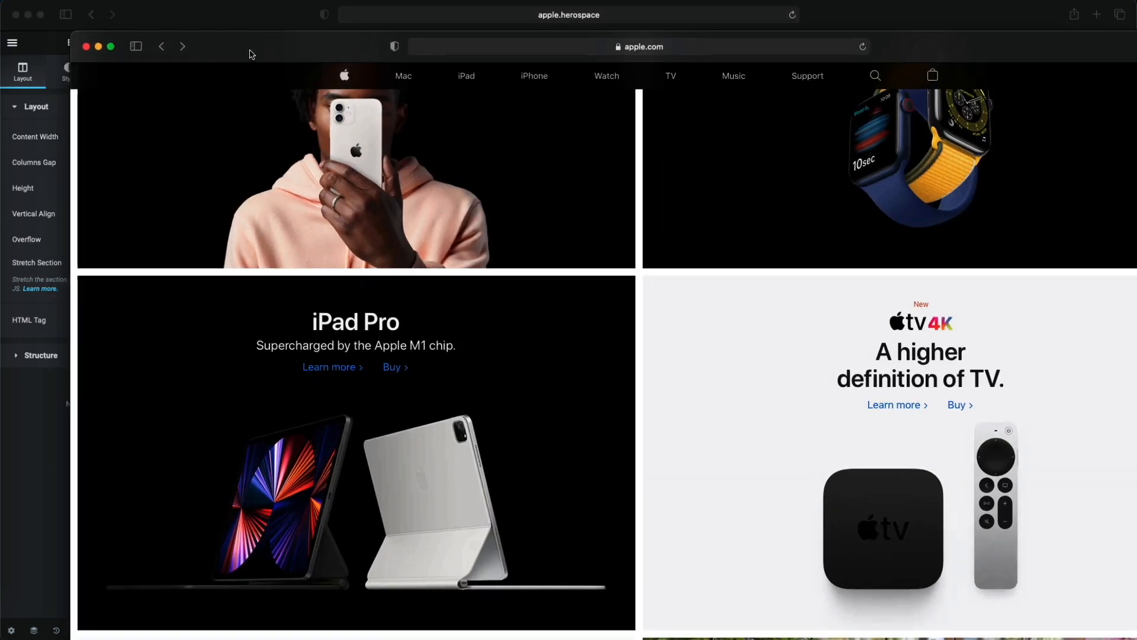
pyautogui.moveTo(249, 51); pyautogui.dragTo(197, 36)
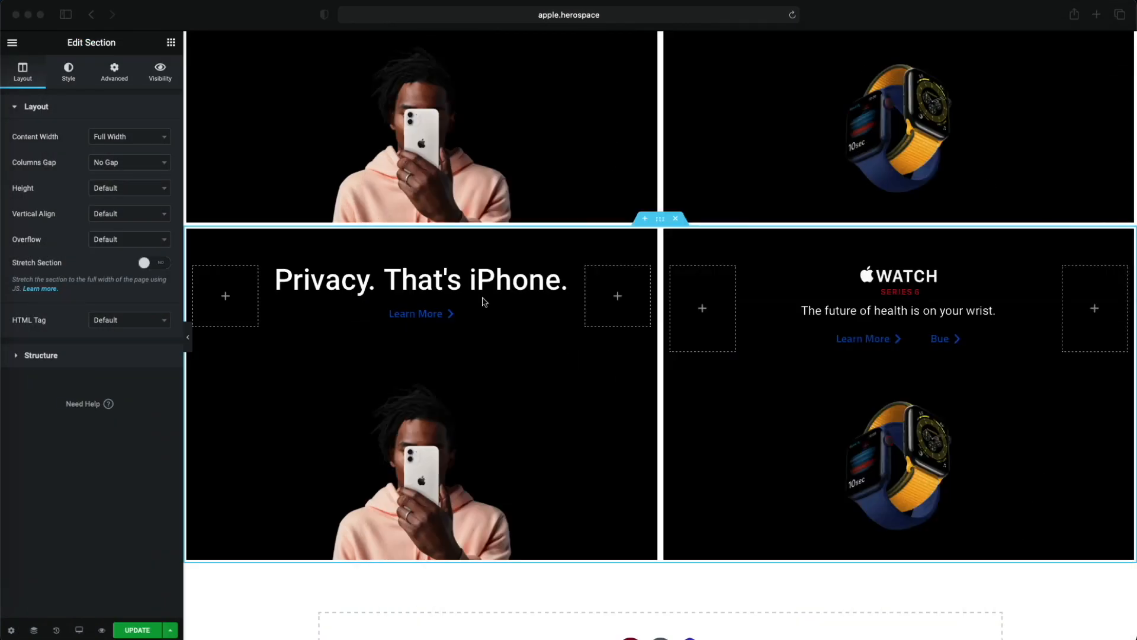
pyautogui.click(503, 280)
pyautogui.tripleClick(503, 280)
pyautogui.write('i')
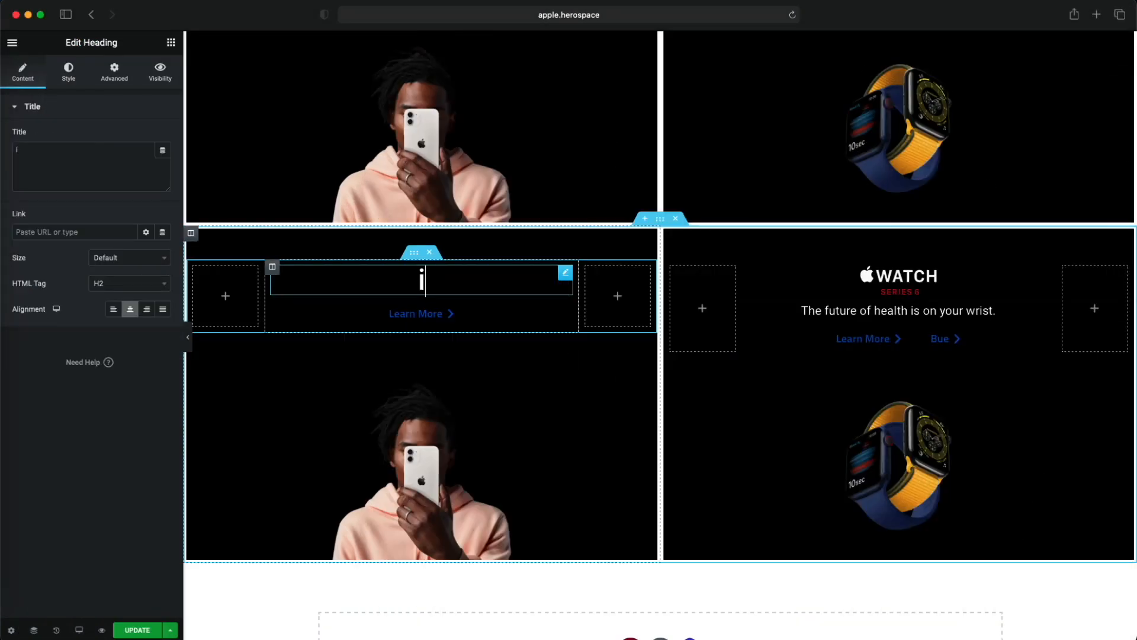
pyautogui.write('Pad Pro')
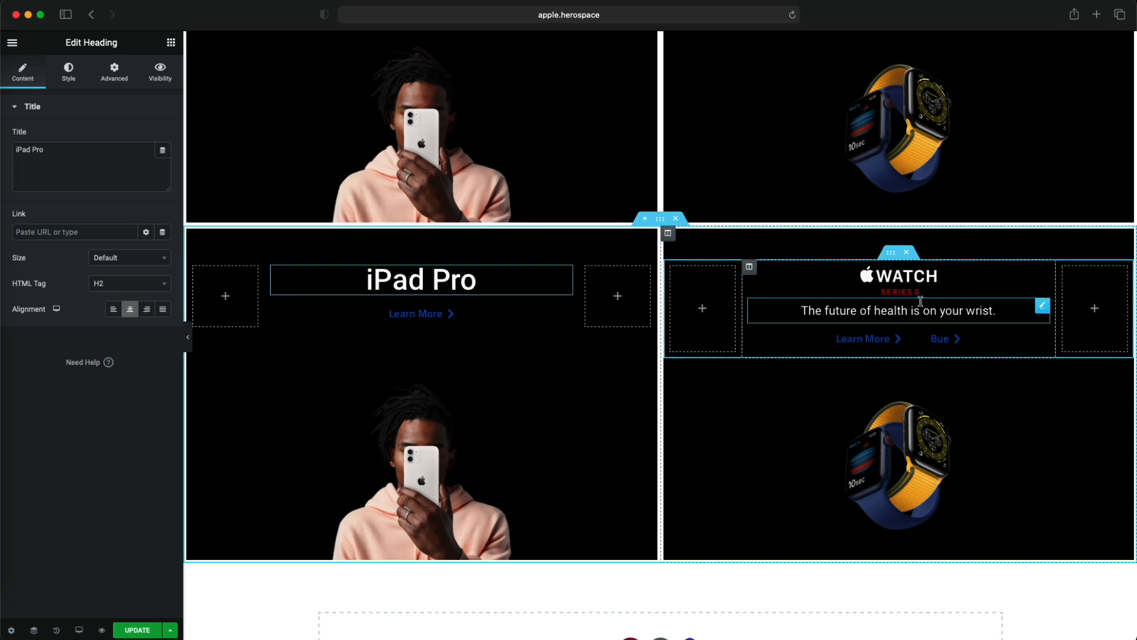
# - Duplicate the watch tagline heading in the new section and move the copy under the iPad Pro heading
pyautogui.rightClick(967, 314)
pyautogui.click(994, 337)
pyautogui.moveTo(994, 335)
pyautogui.mouseDown()
pyautogui.moveTo(685, 300)
pyautogui.moveTo(520, 305)
pyautogui.moveTo(471, 324)
pyautogui.mouseUp()
# - Replace the copied tagline's text with "Supercharged by the Apple M1 chip."
pyautogui.press('super+a')
pyautogui.write('S')
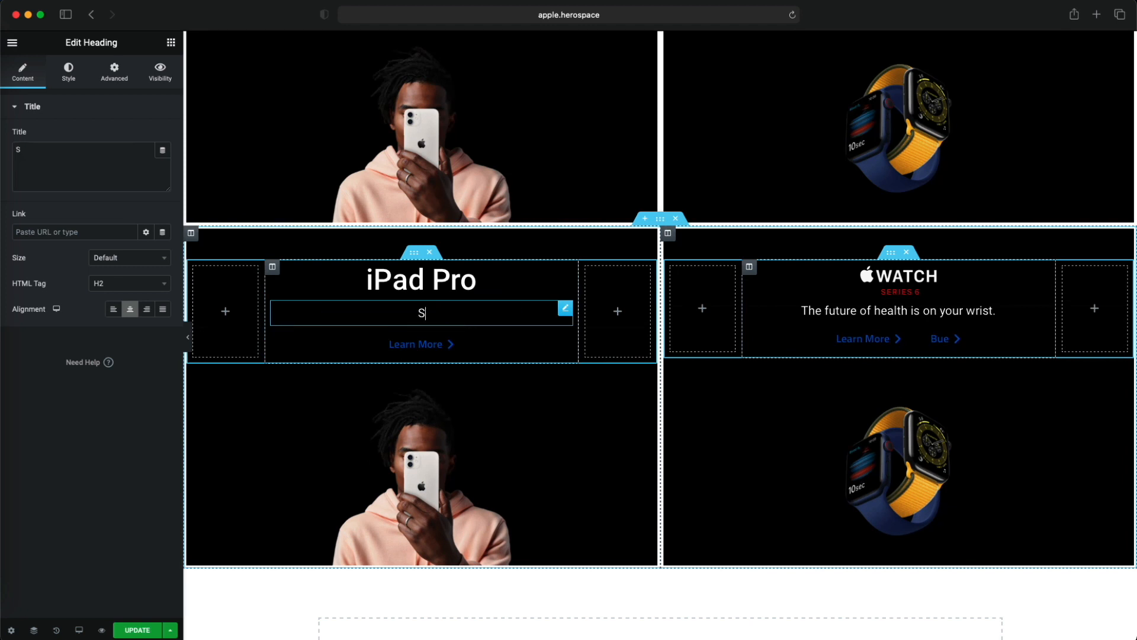
pyautogui.write('upercharged')
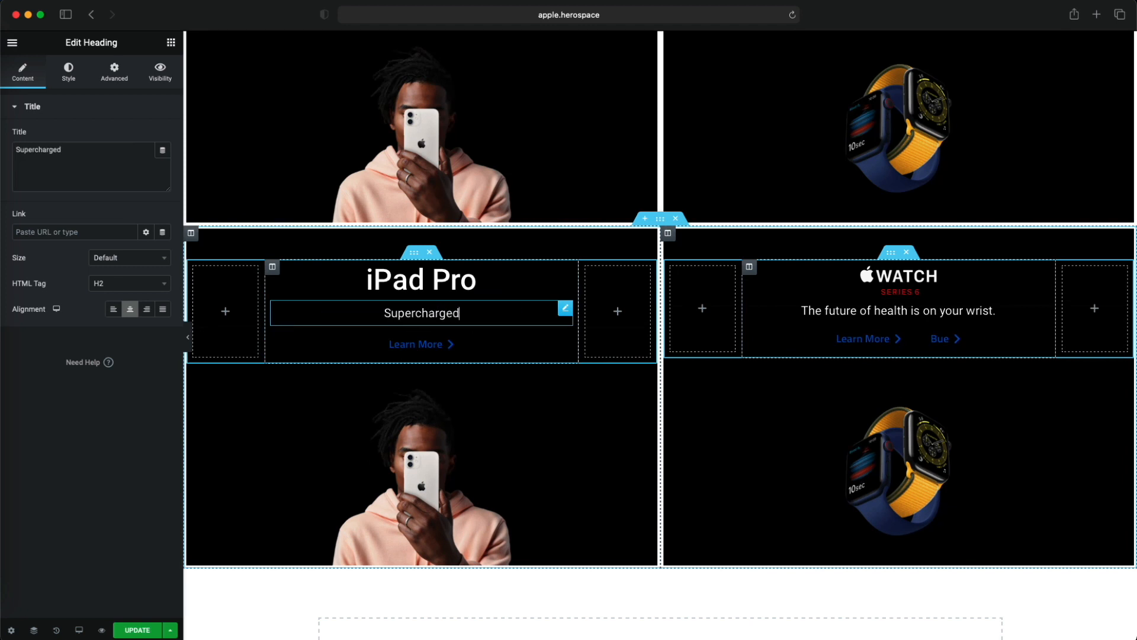
pyautogui.write(' by the Apple M1 CHi')
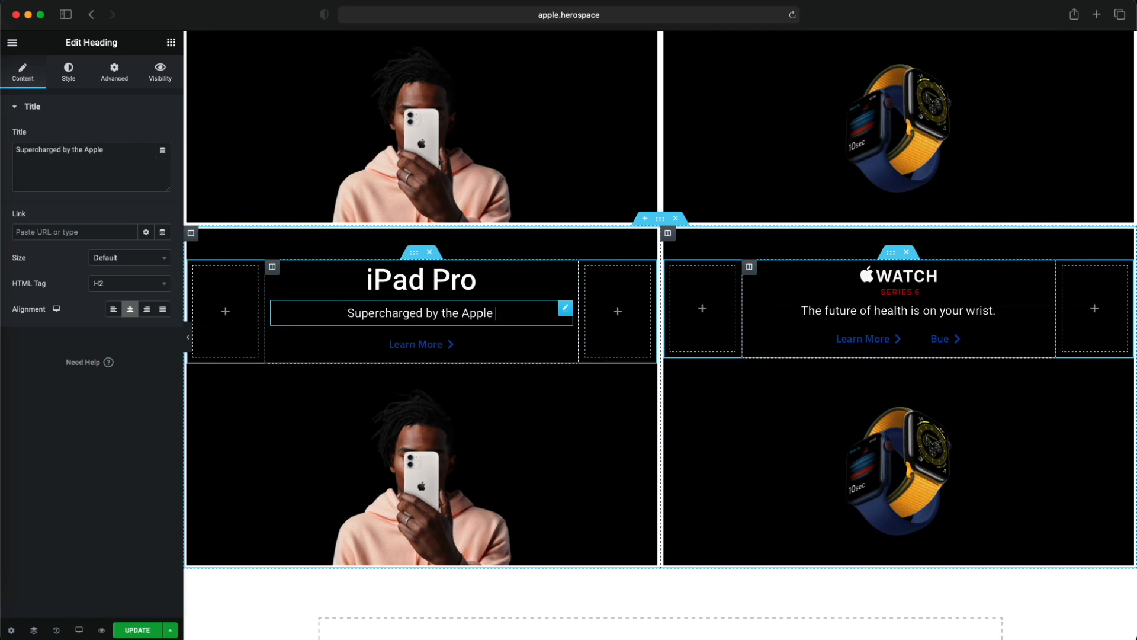
pyautogui.press('BackSpace')
pyautogui.press('BackSpace')
pyautogui.press('BackSpace')
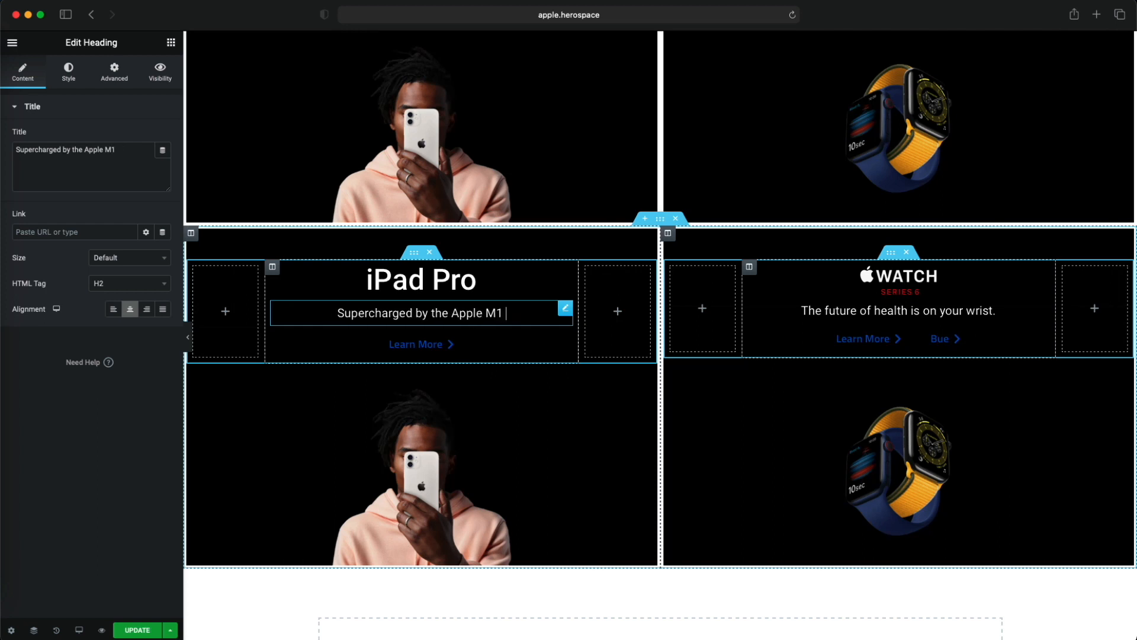
pyautogui.write('chip.')
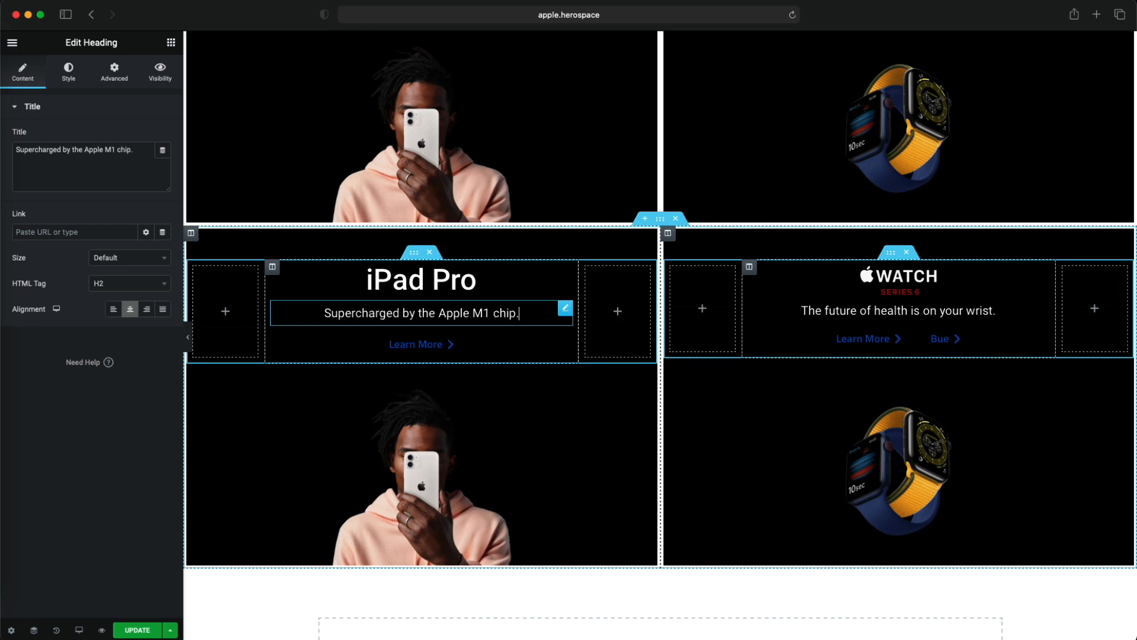
# - Duplicate the iPad Pro tile's Learn More button and label the copy "Buy"
pyautogui.rightClick(461, 345)
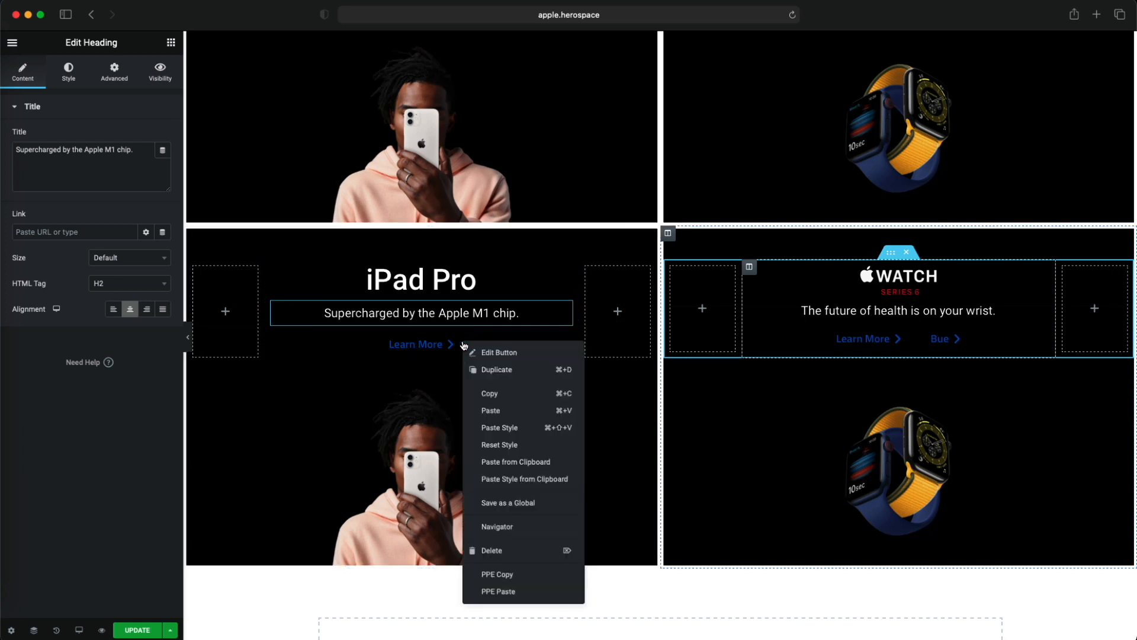
pyautogui.click(505, 368)
pyautogui.click(130, 168)
pyautogui.press('super+a')
pyautogui.write('Buy')
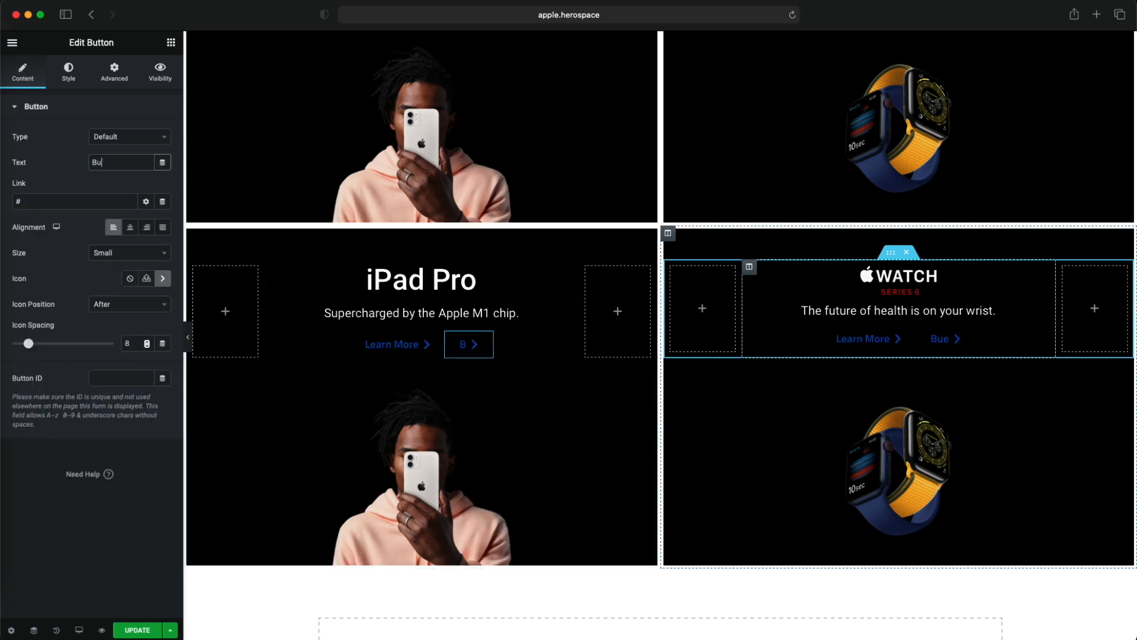
# - Replace the iPad Pro tile's background image with the iPad picture from the media library, set its width to 120%, and preview the tile
pyautogui.click(440, 445)
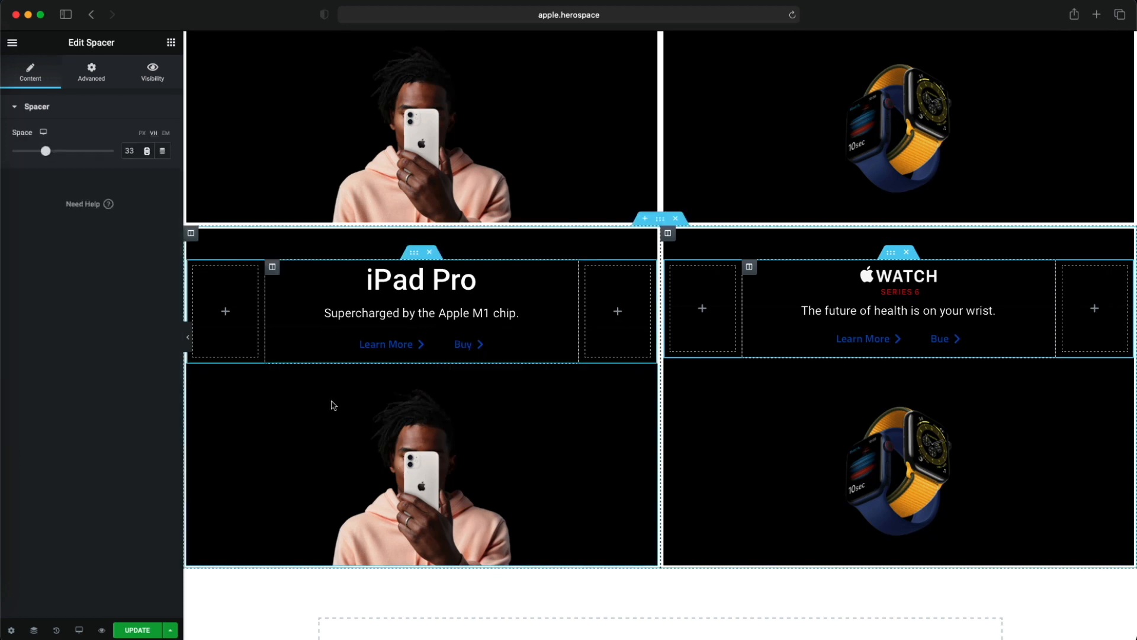
pyautogui.click(191, 233)
pyautogui.click(69, 71)
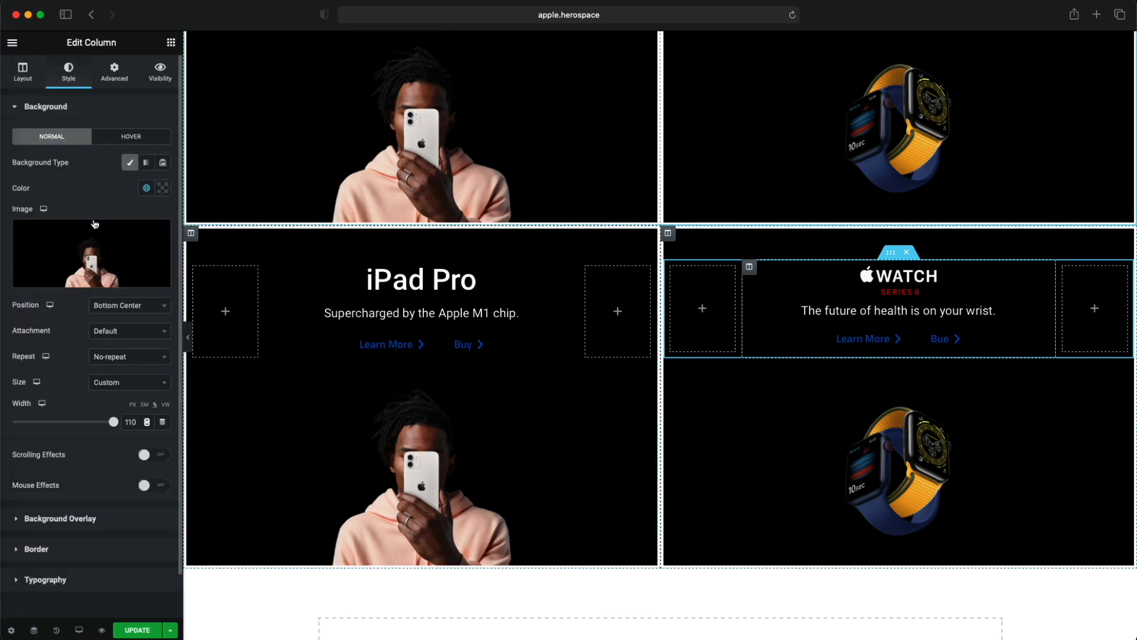
pyautogui.click(103, 262)
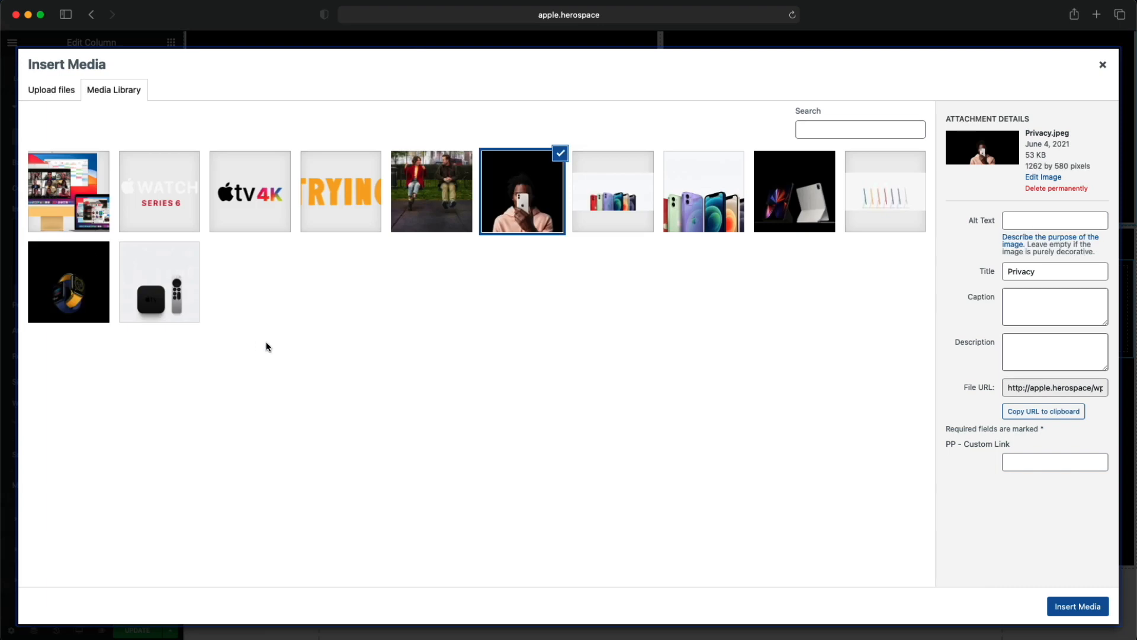
pyautogui.click(788, 236)
pyautogui.click(1060, 606)
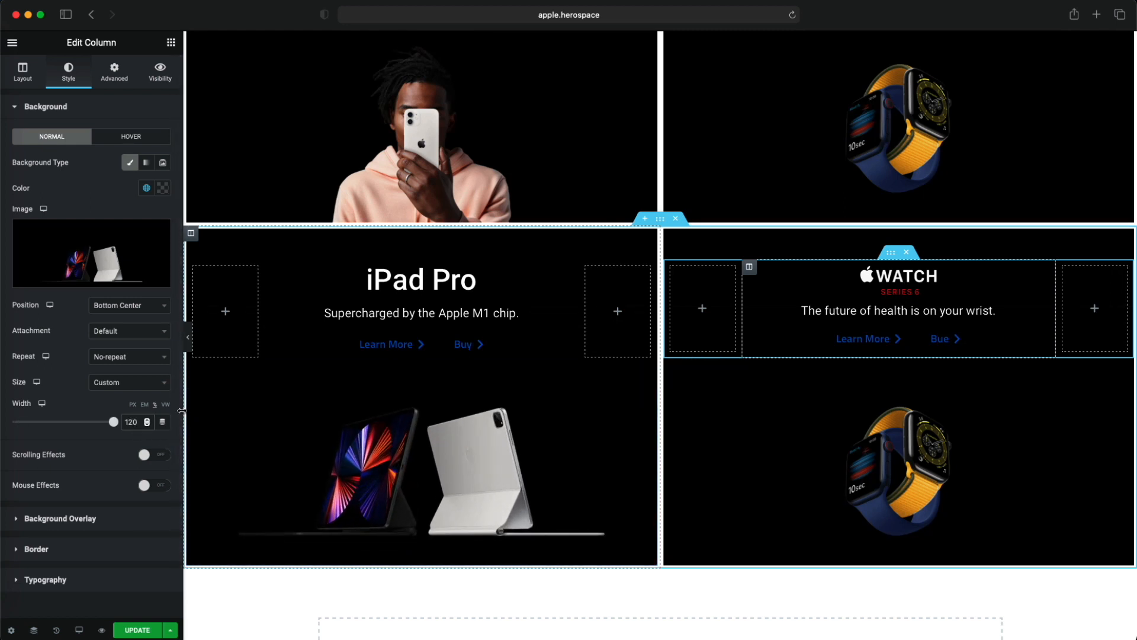
pyautogui.click(189, 344)
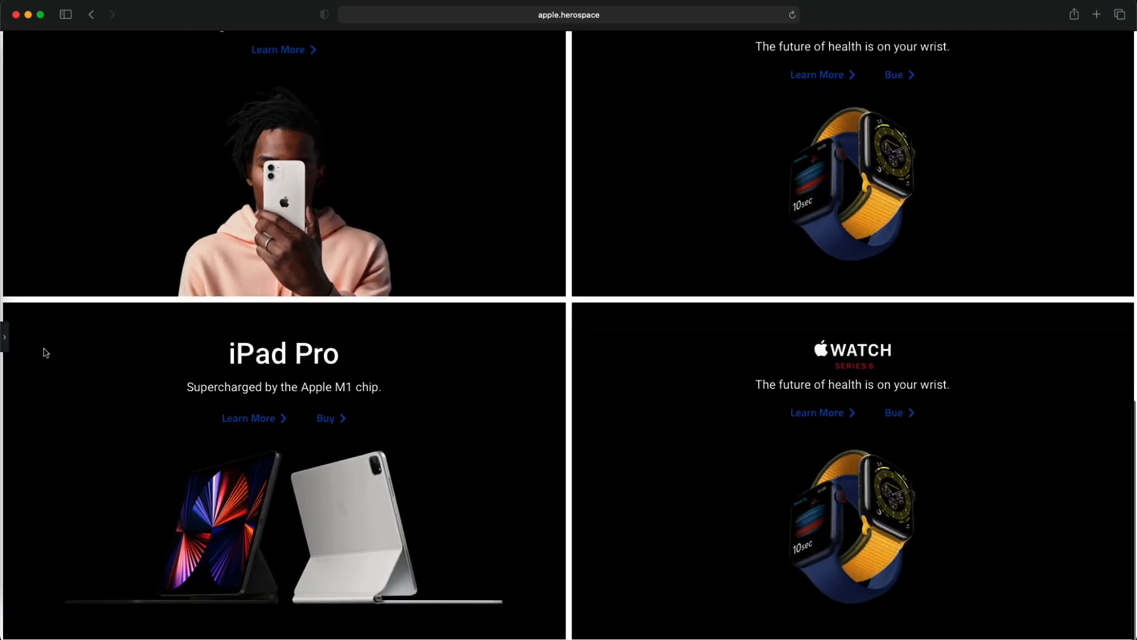
pyautogui.click(5, 337)
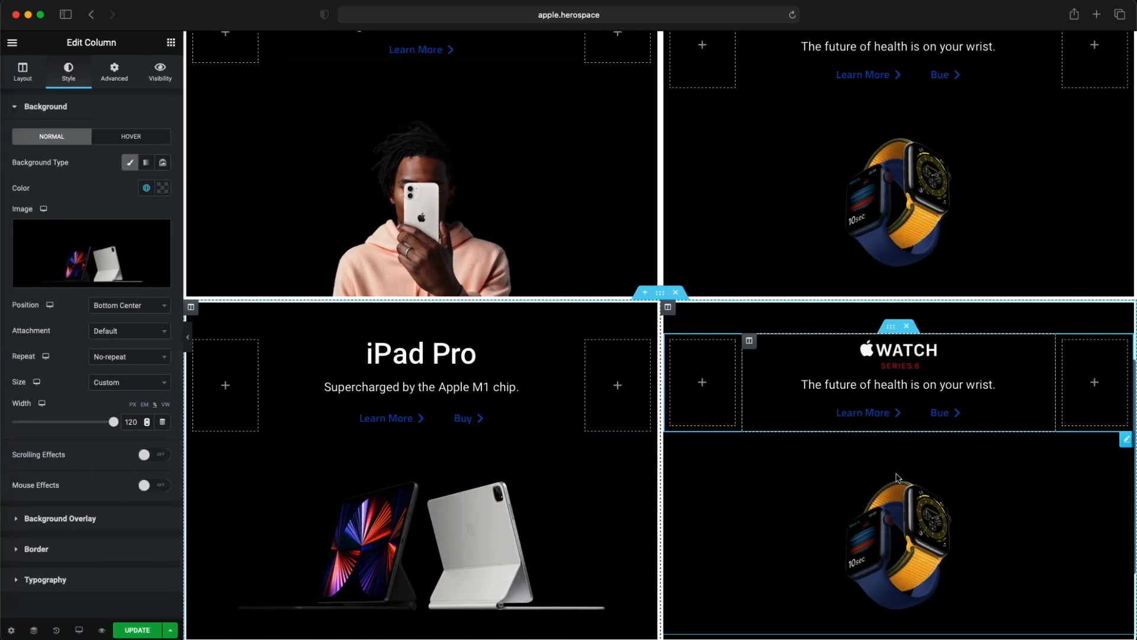
# - Replace the background image of the duplicated watch tile beside iPad Pro with AppleTV.jpeg from the media library
pyautogui.scroll(-2, 954, 449)
pyautogui.moveTo(1136, 13); pyautogui.dragTo(92, 7)
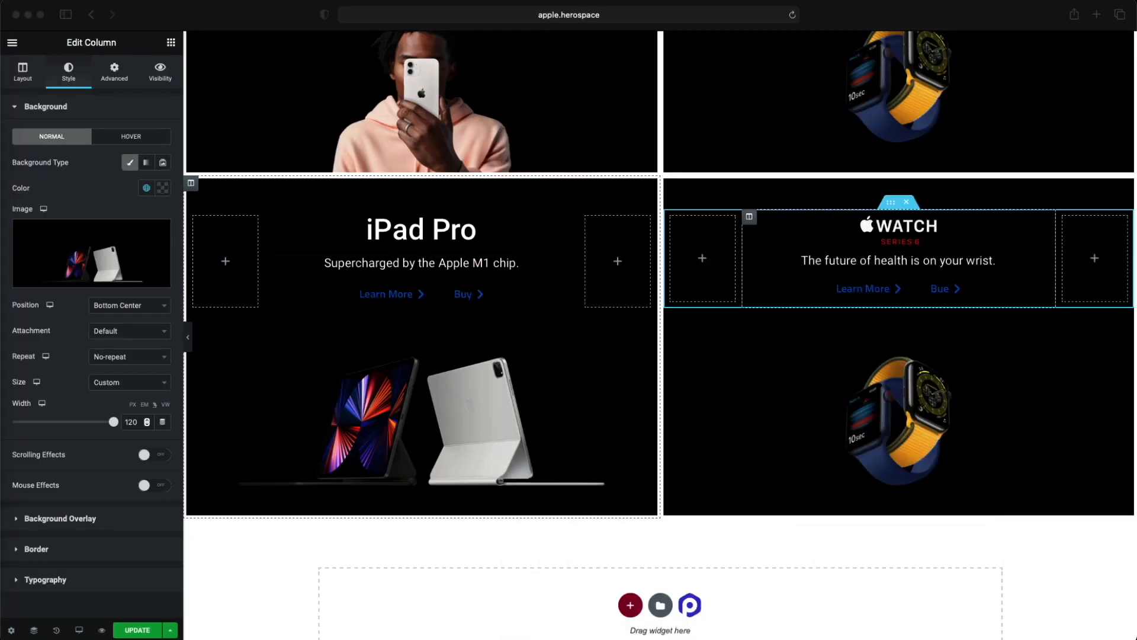
pyautogui.click(910, 387)
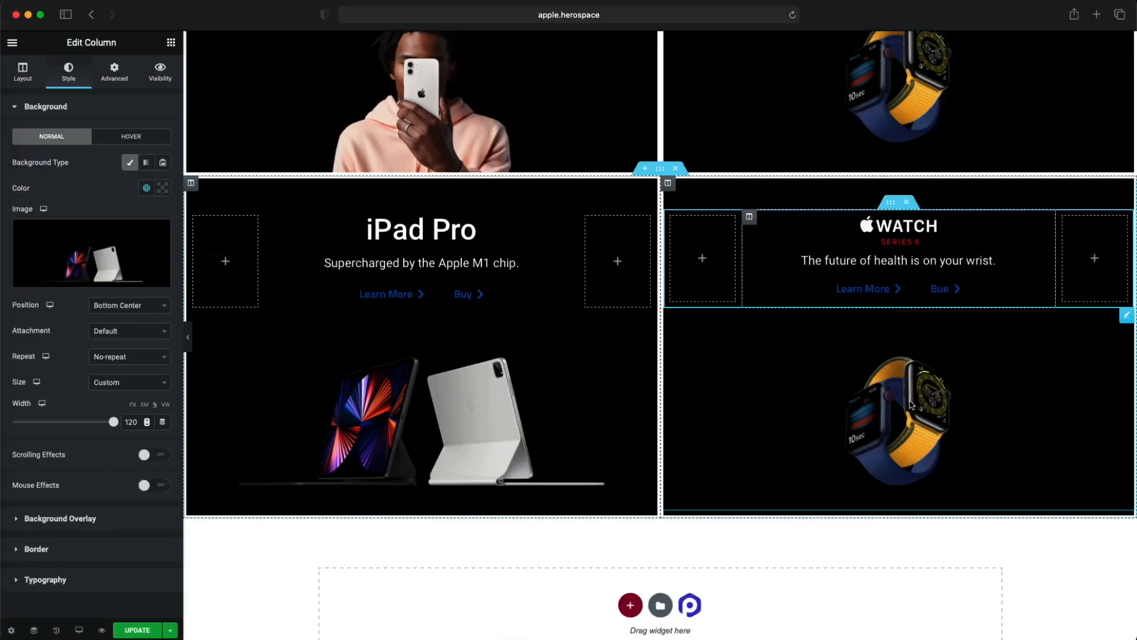
pyautogui.click(668, 185)
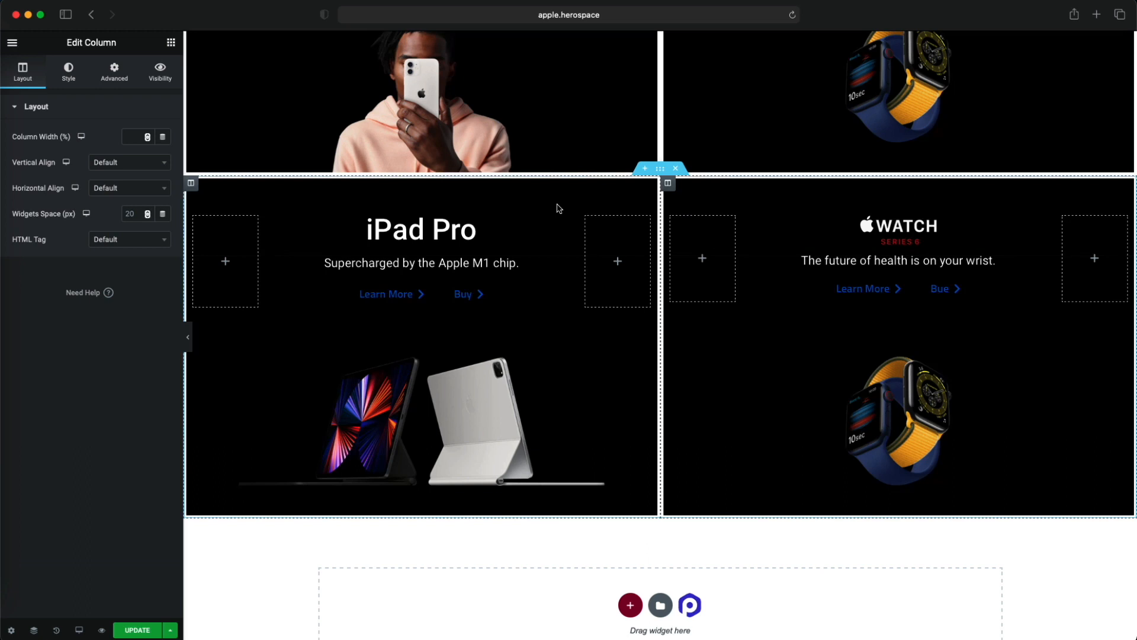
pyautogui.click(80, 84)
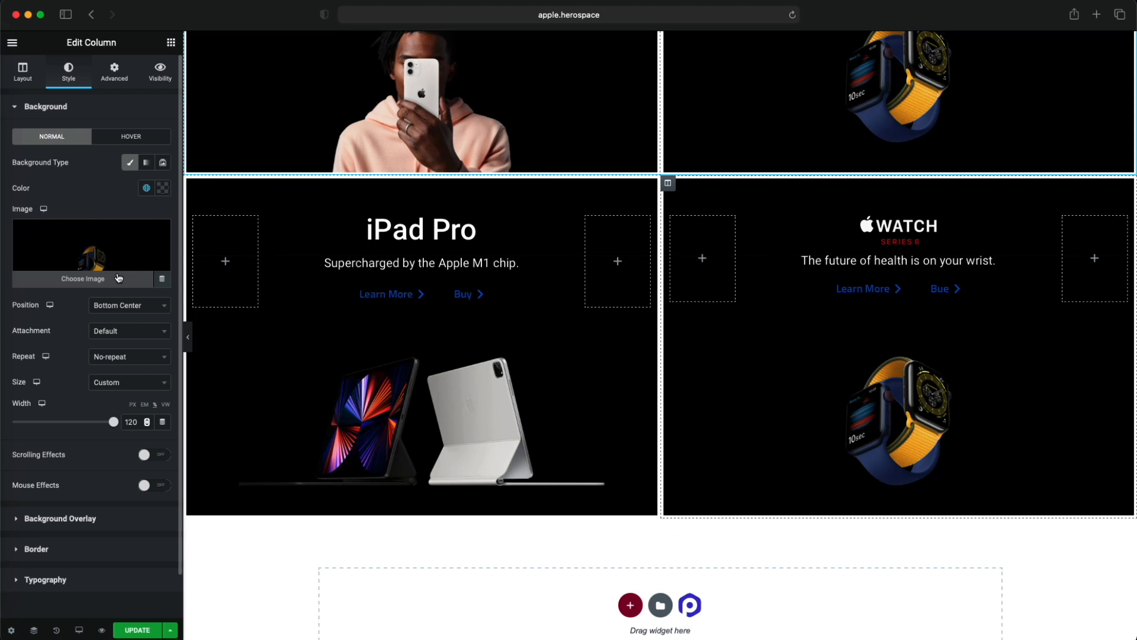
pyautogui.click(118, 278)
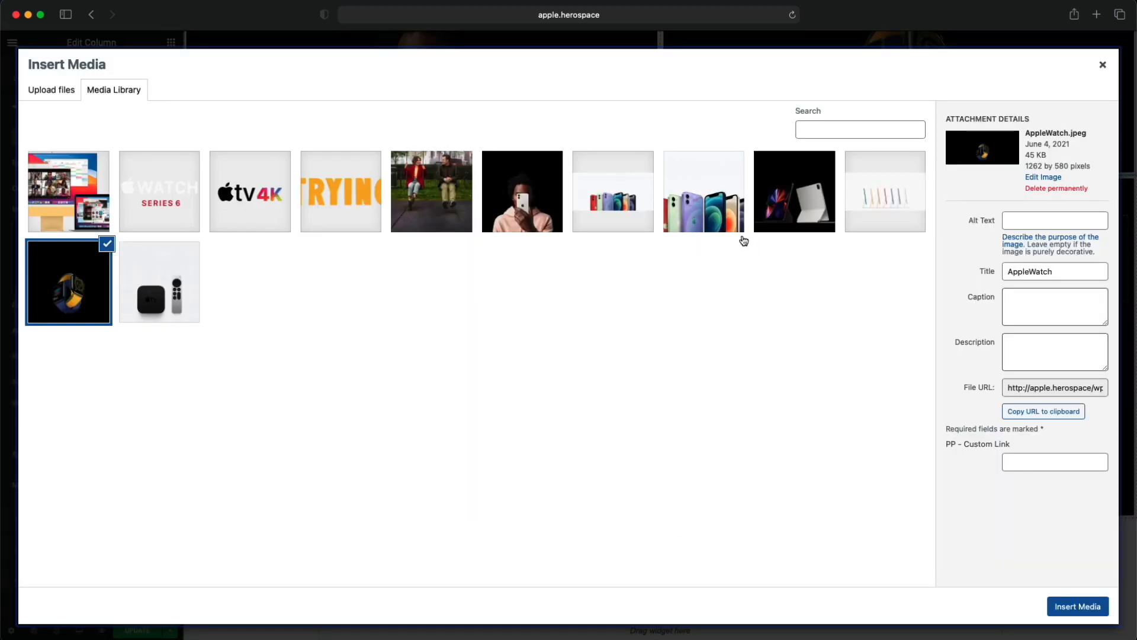
pyautogui.click(164, 288)
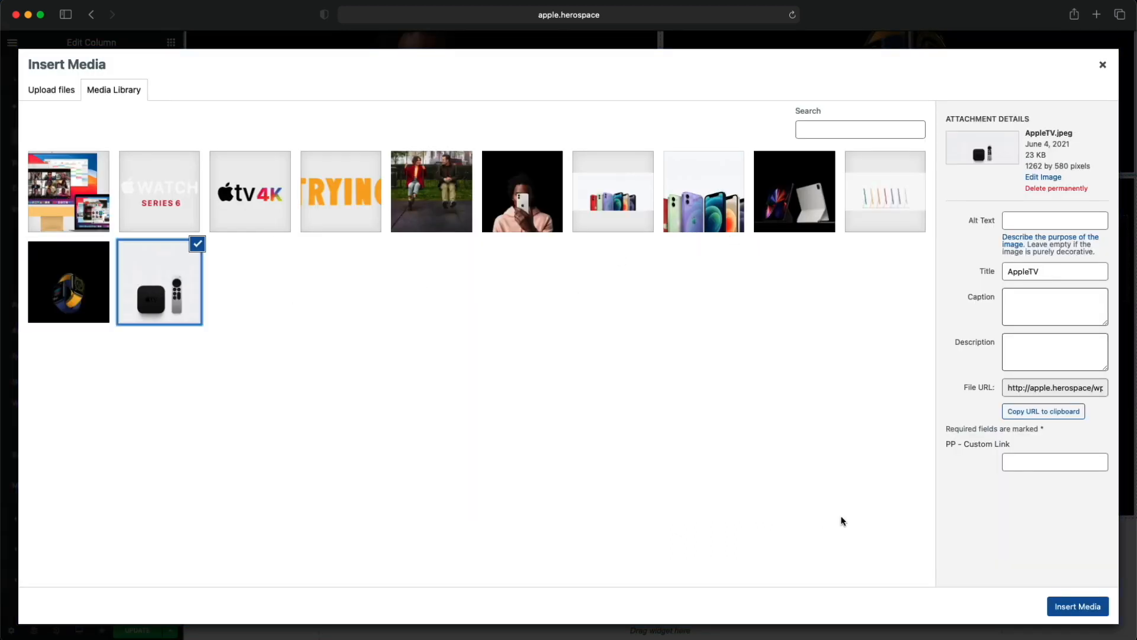
pyautogui.click(1091, 610)
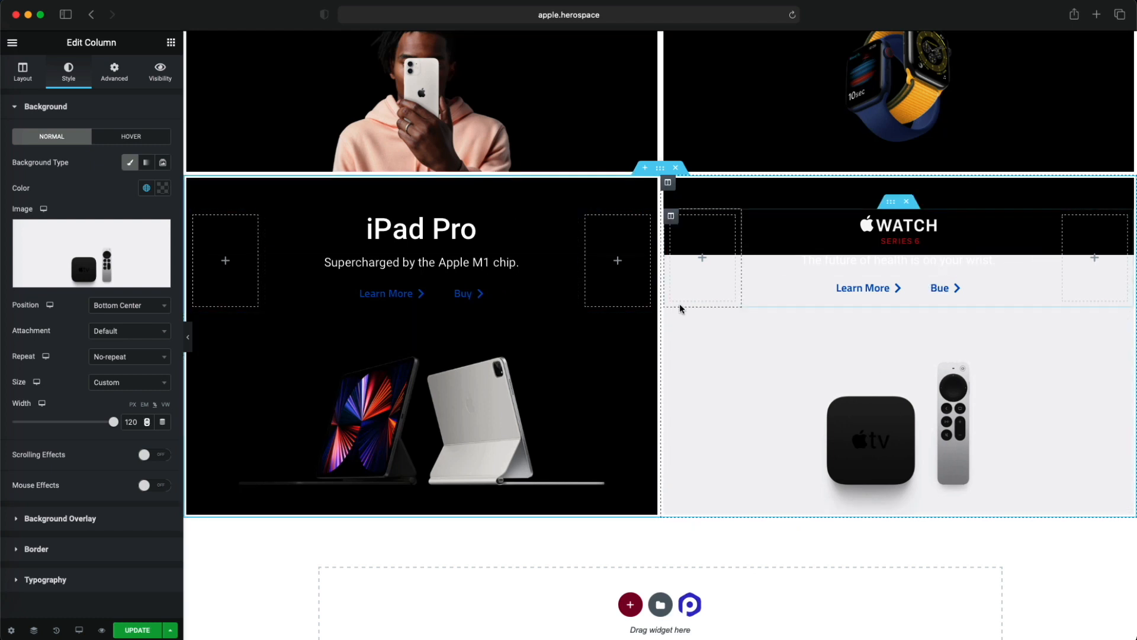
# - Copy the iPad Pro heading into the Apple TV tile below the watch tagline and delete that tagline
pyautogui.scroll(5, 681, 304)
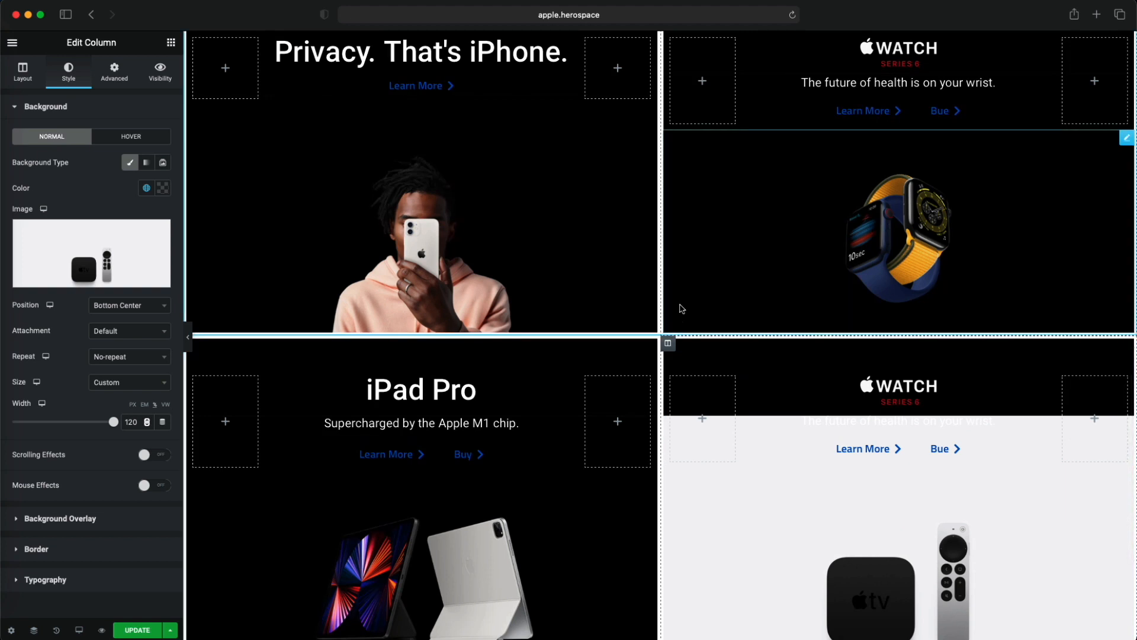
pyautogui.scroll(-2, 681, 309)
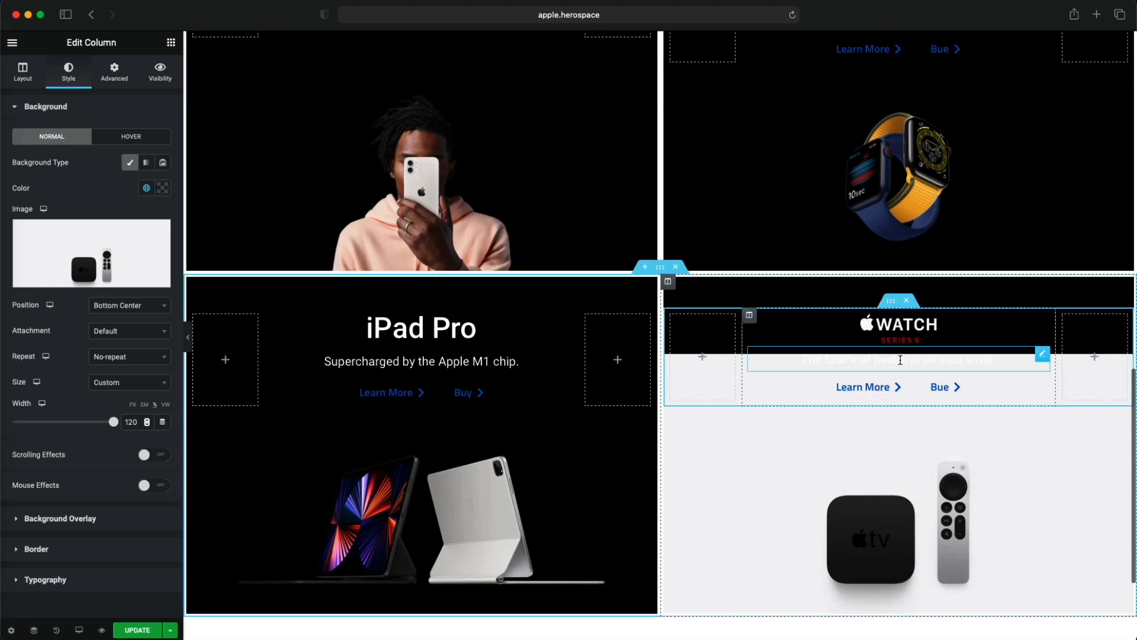
pyautogui.rightClick(552, 330)
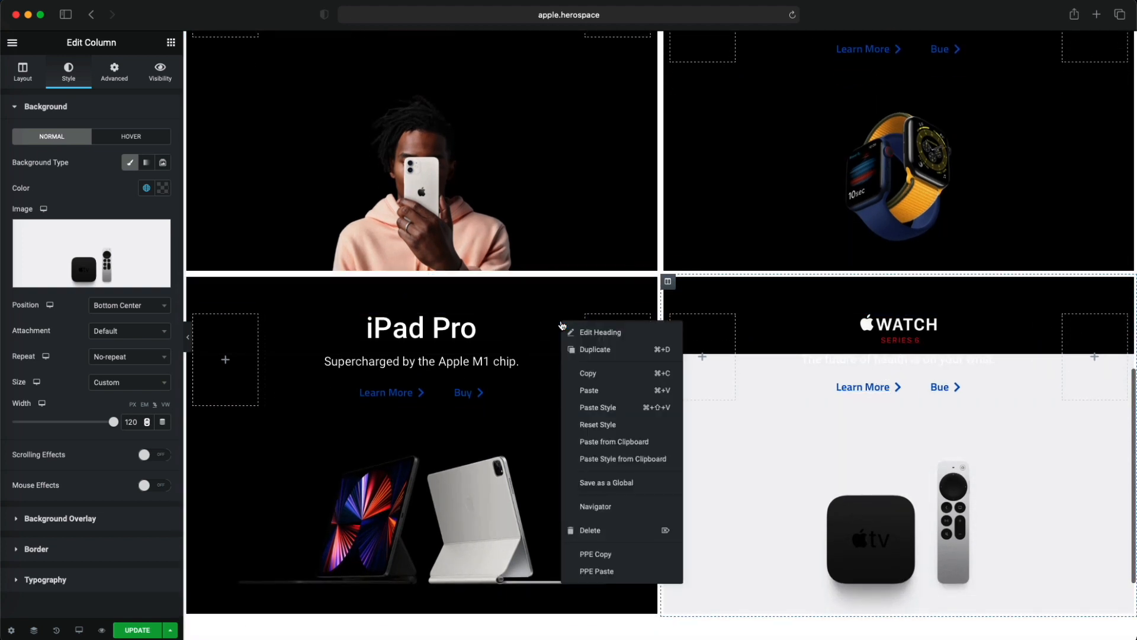
pyautogui.click(591, 372)
pyautogui.rightClick(900, 359)
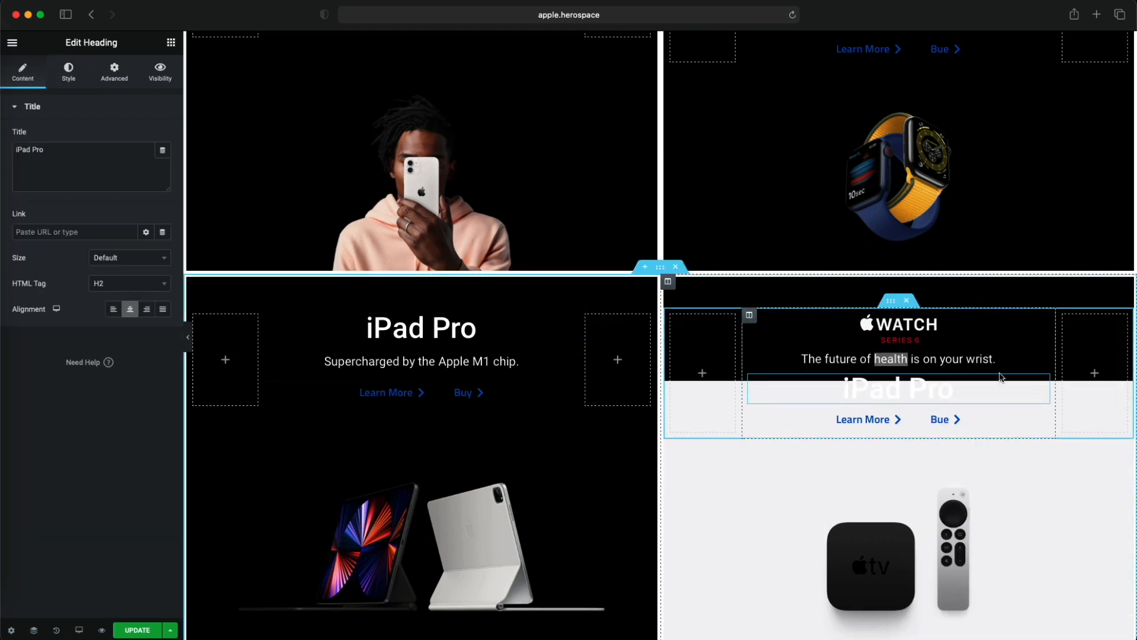
pyautogui.rightClick(1017, 358)
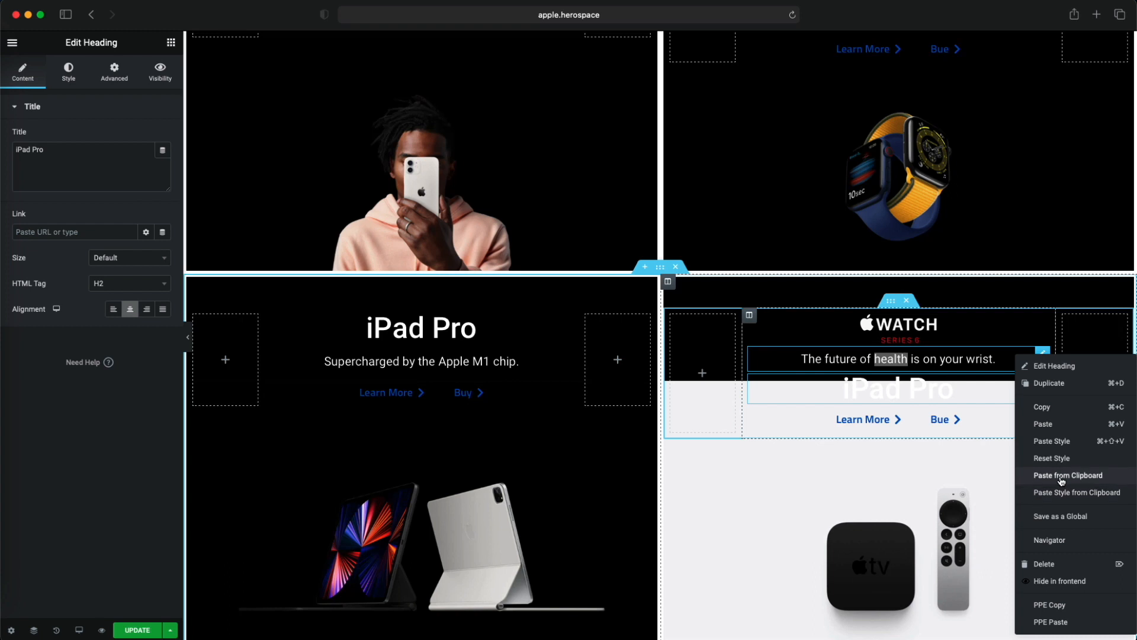
pyautogui.click(1061, 578)
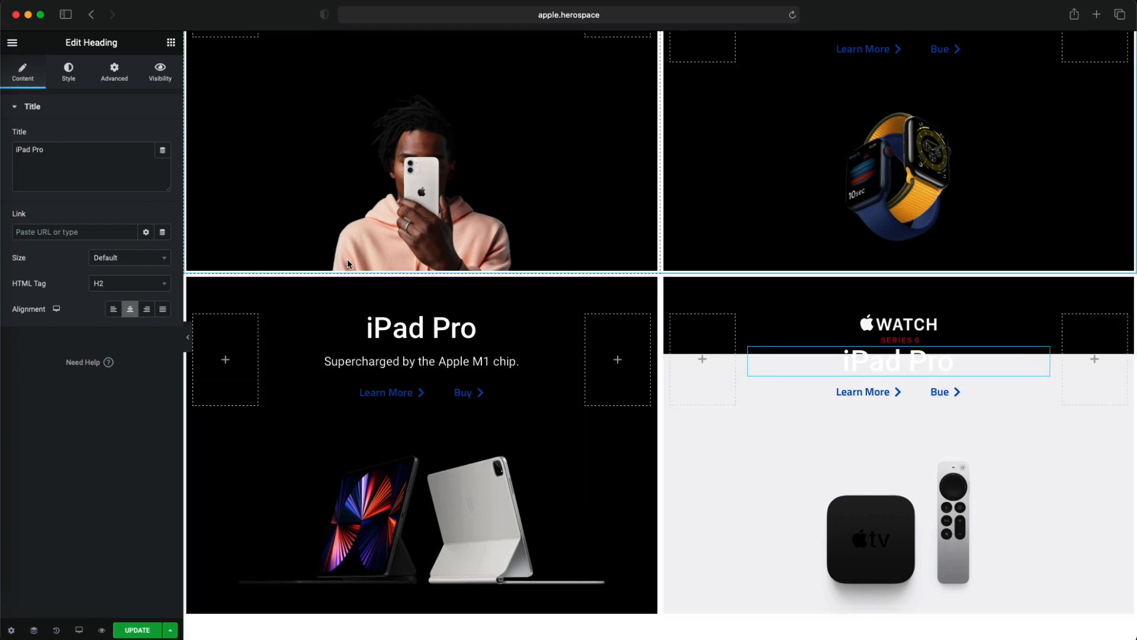
# - Set the text colour of the Apple TV tile's pasted heading to the global colour Dark (Type)
pyautogui.click(69, 71)
pyautogui.click(146, 138)
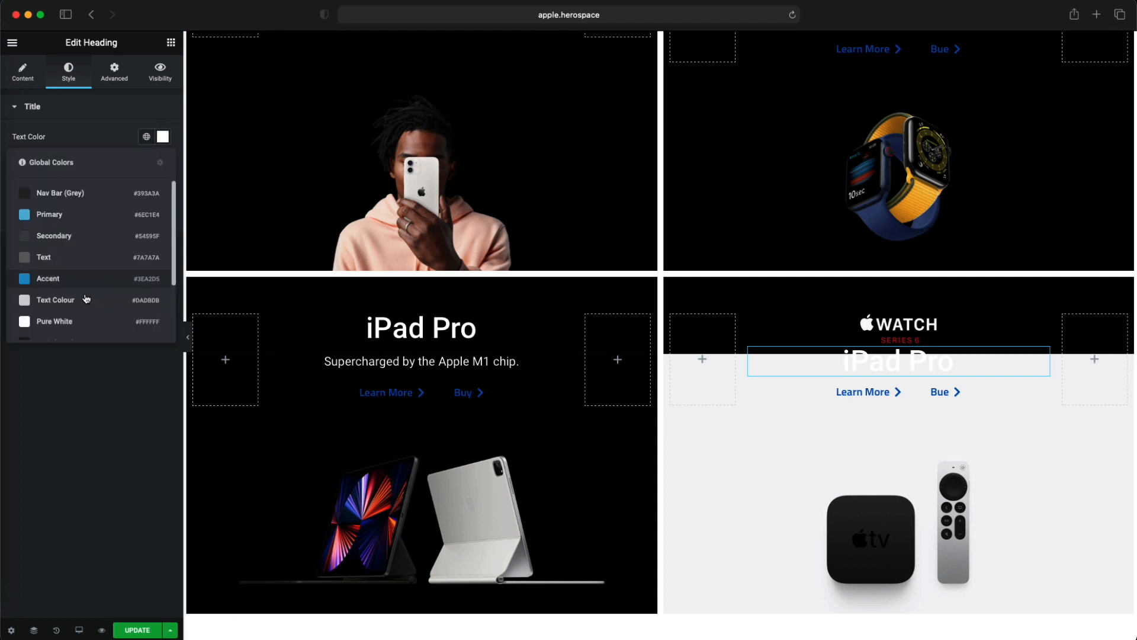
pyautogui.scroll(-3, 83, 297)
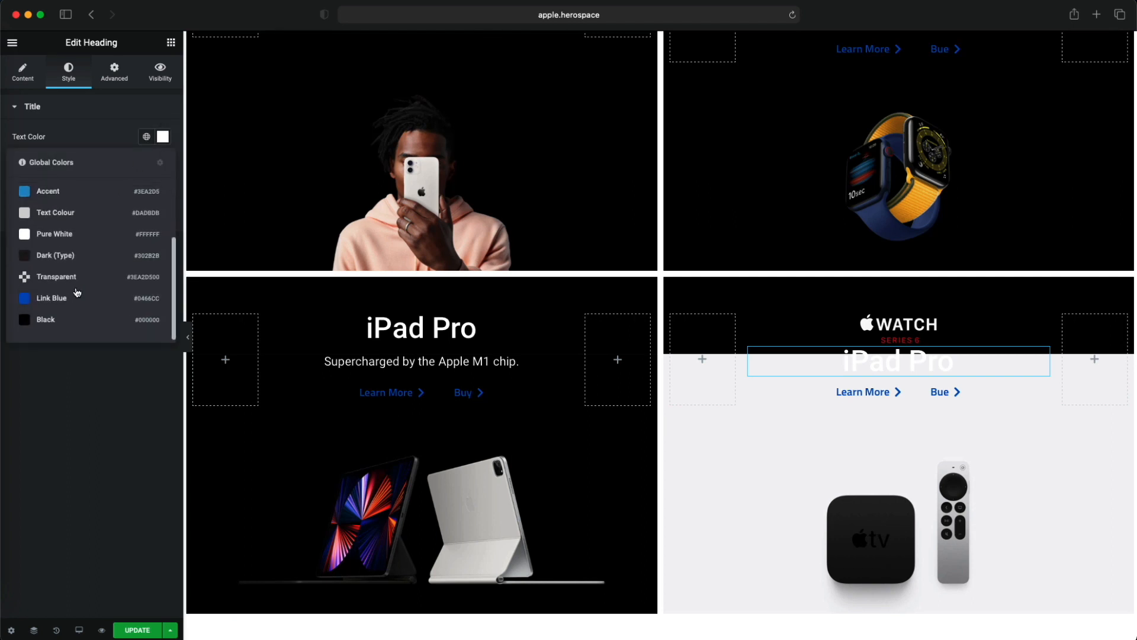
pyautogui.click(77, 262)
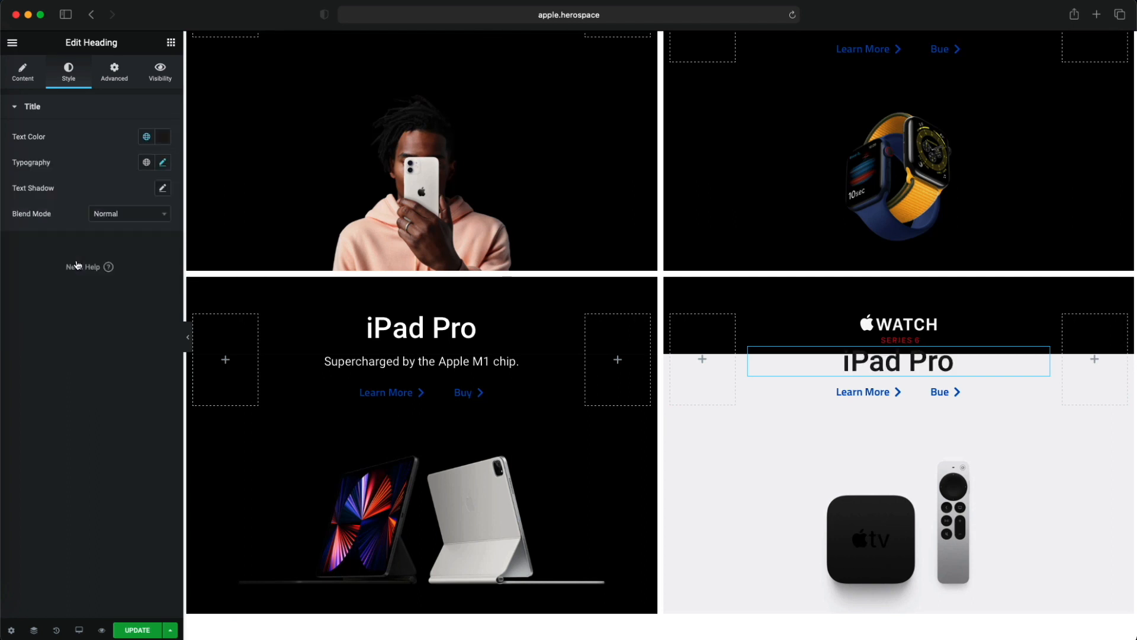
# - Clear the black background colour of the Apple TV tile's column
pyautogui.click(171, 43)
pyautogui.click(668, 282)
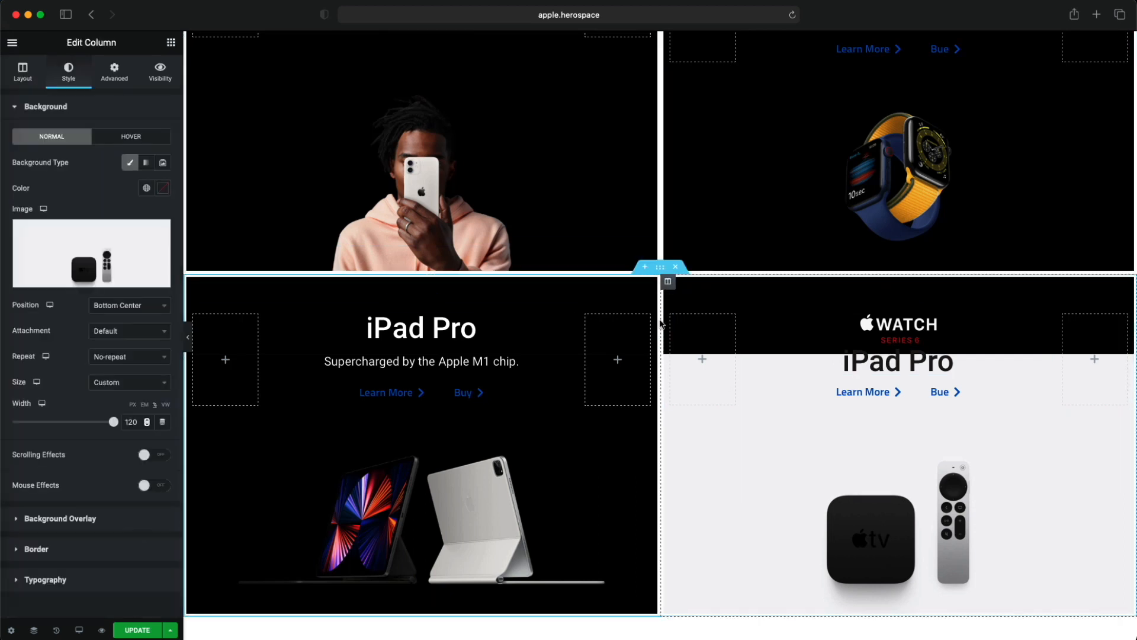
pyautogui.moveTo(71, 246)
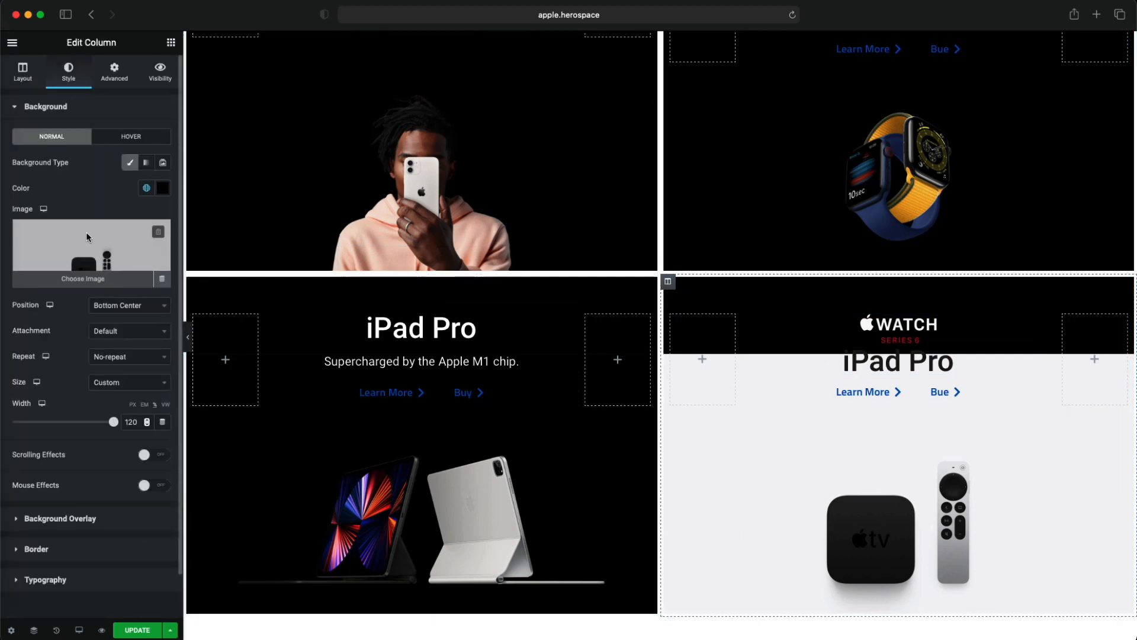
pyautogui.click(164, 189)
pyautogui.click(129, 212)
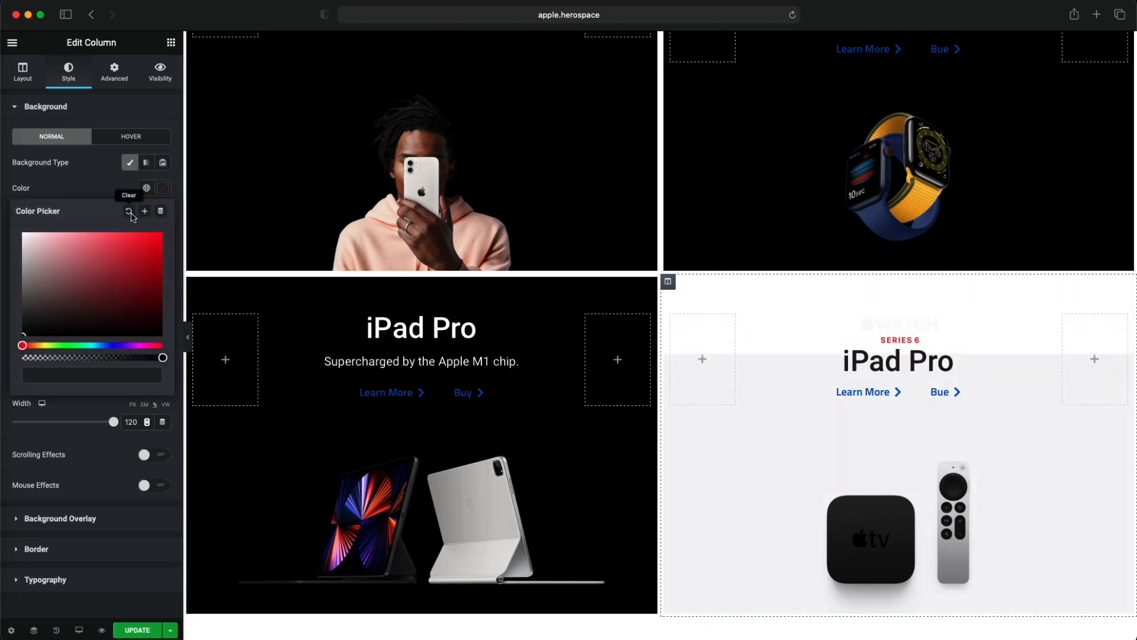
pyautogui.click(112, 194)
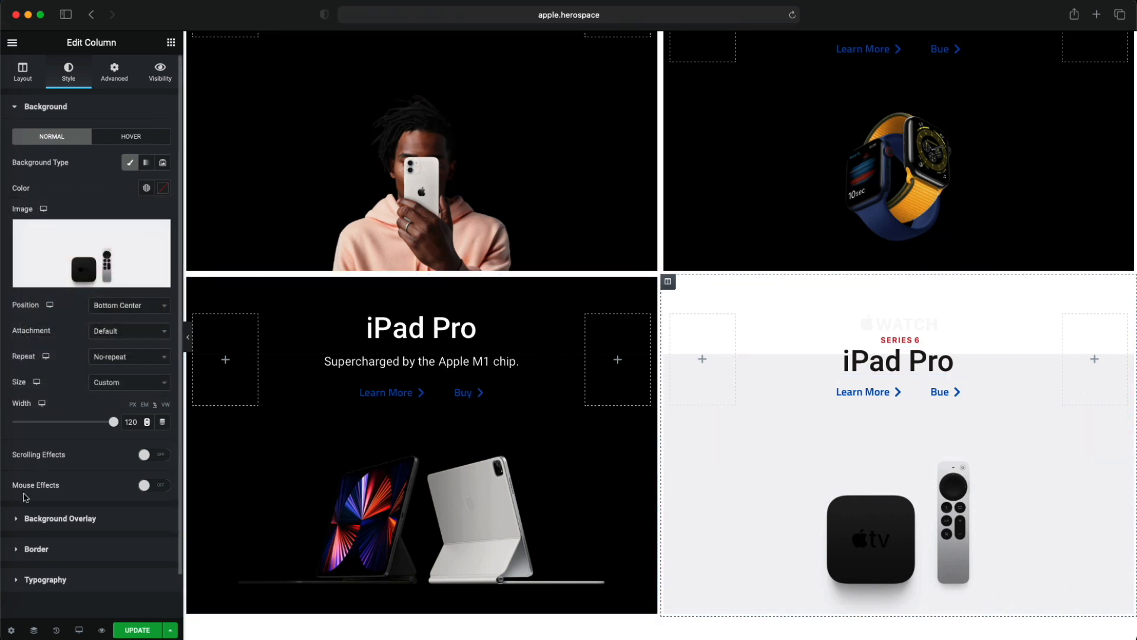
# - Sample the light grey of the Apple TV background picture with the colour picker and copy its hex code F5F5F7
pyautogui.click(2, 498)
pyautogui.click(897, 226)
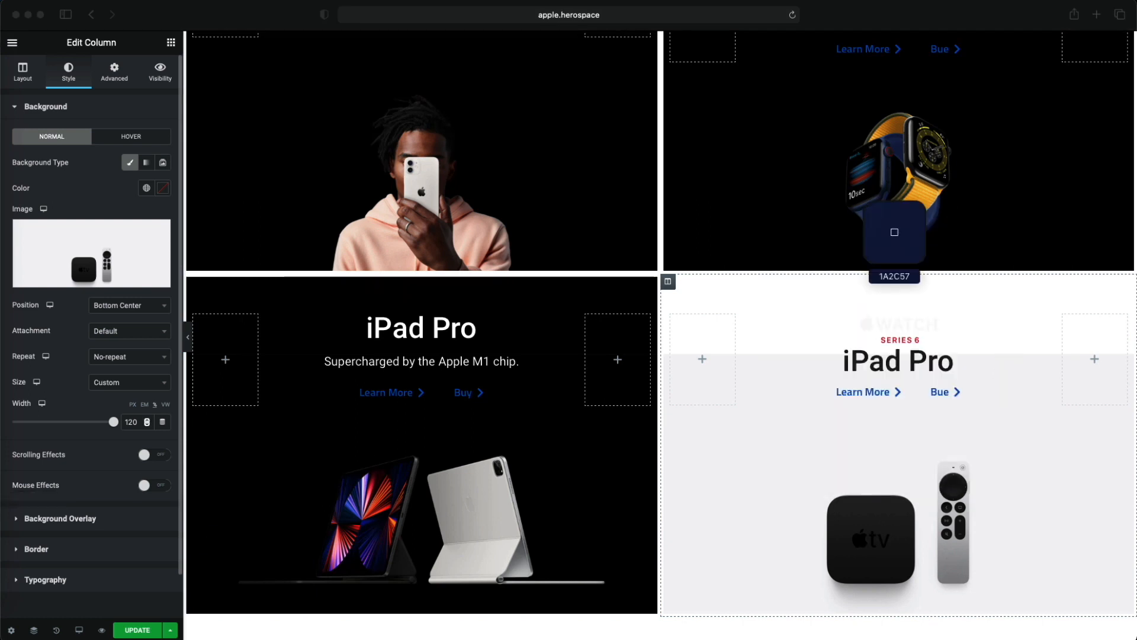
pyautogui.click(738, 427)
pyautogui.click(824, 320)
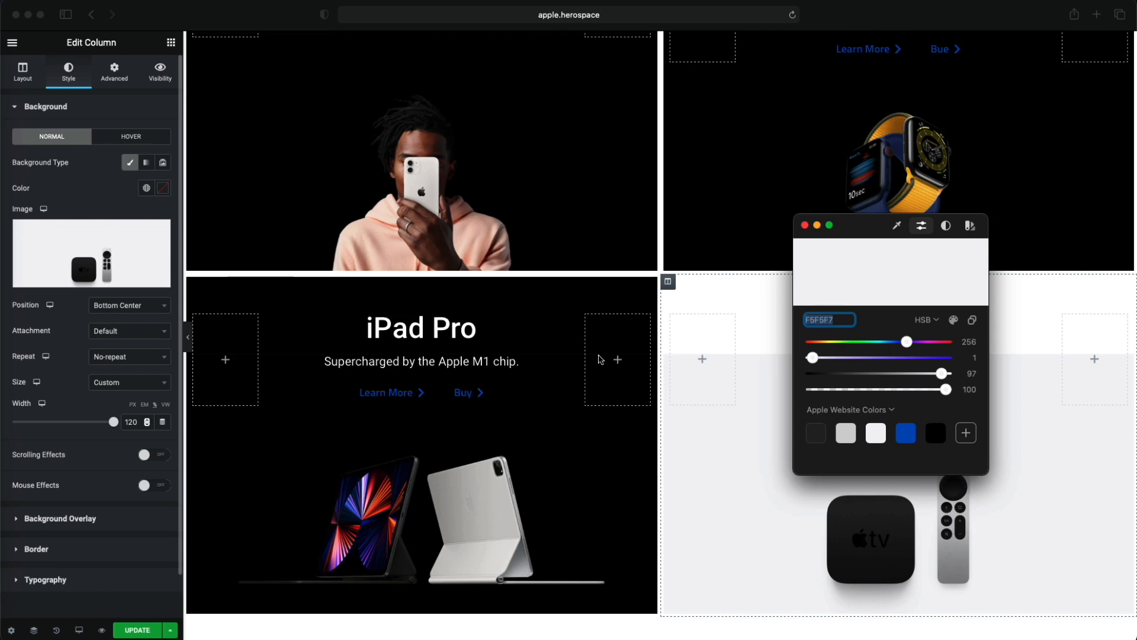
# - Set the Apple TV column's background colour to the copied F5F5F7 as a custom colour
pyautogui.click(57, 335)
pyautogui.click(146, 188)
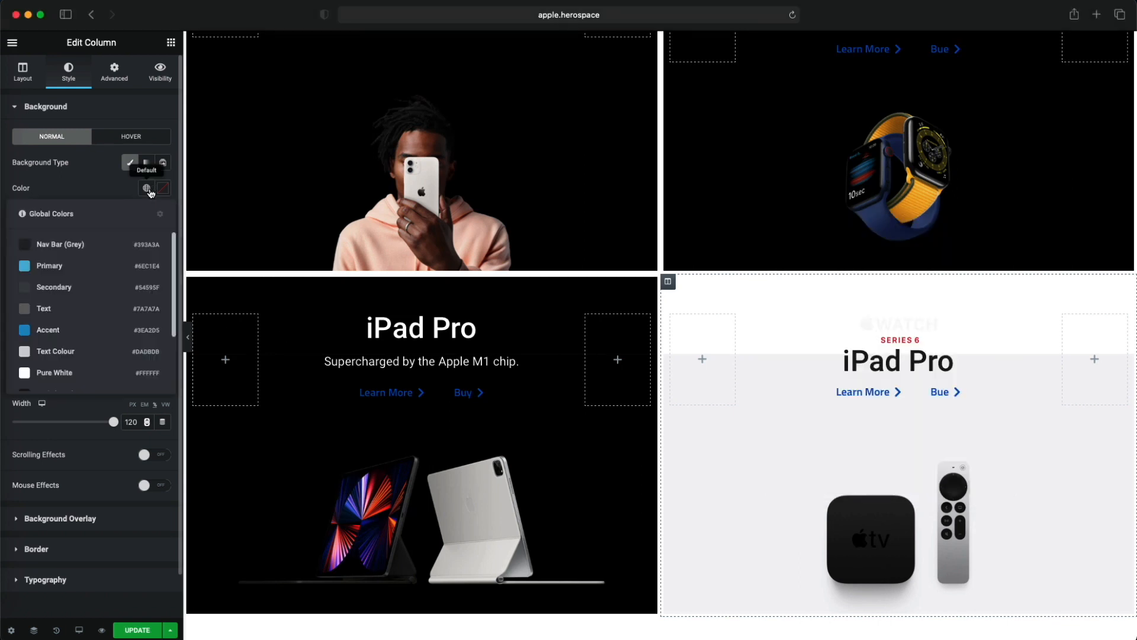
pyautogui.scroll(-2, 165, 335)
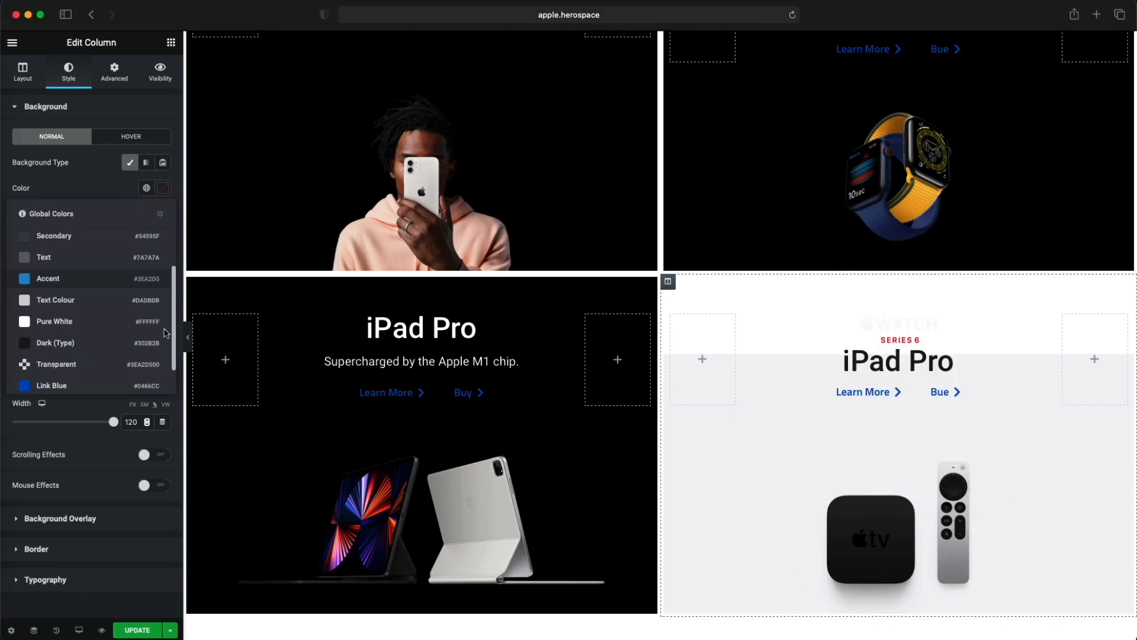
pyautogui.scroll(-1, 165, 341)
pyautogui.scroll(4, 165, 320)
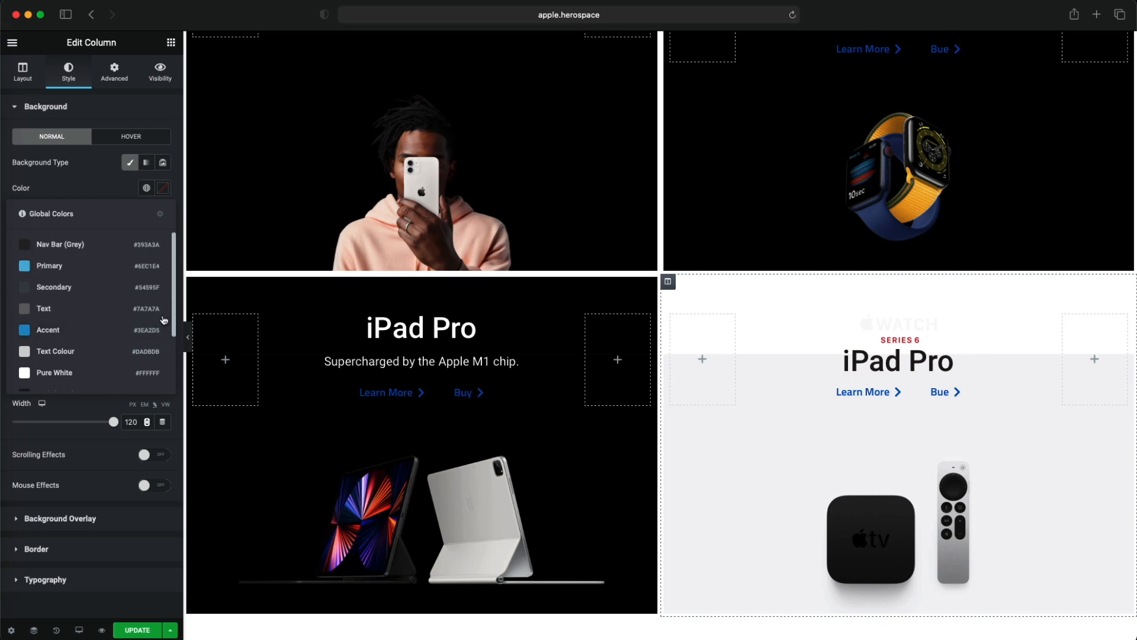
pyautogui.click(162, 189)
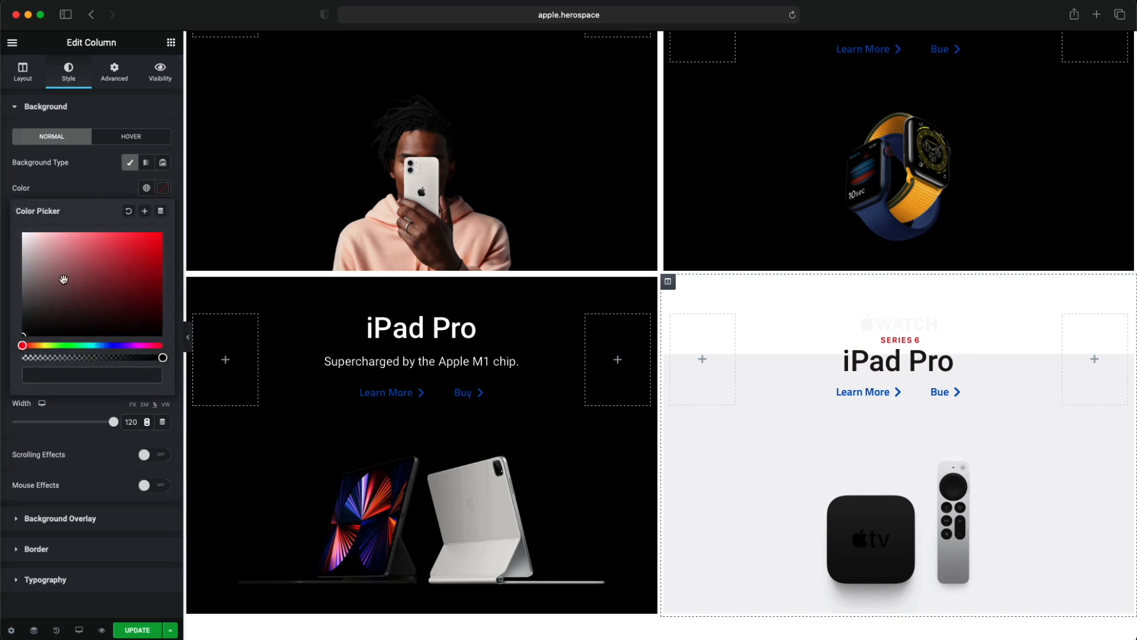
pyautogui.press('super+v')
pyautogui.click(100, 182)
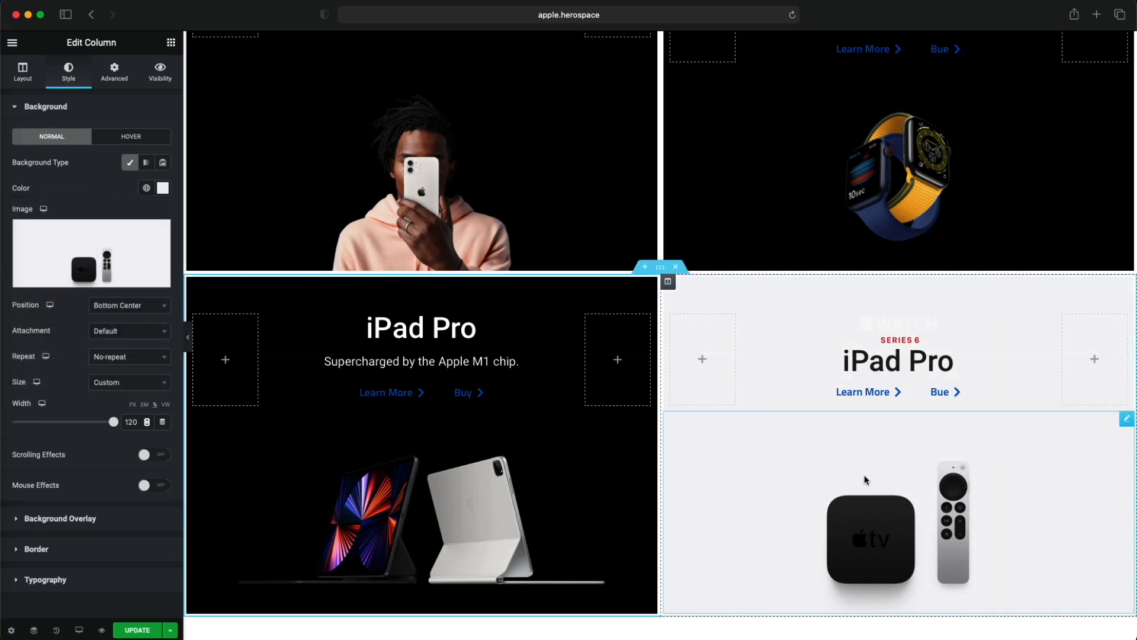
# - Replace the watch logo in the Apple TV tile with TV4K.png from the media library
pyautogui.click(1041, 322)
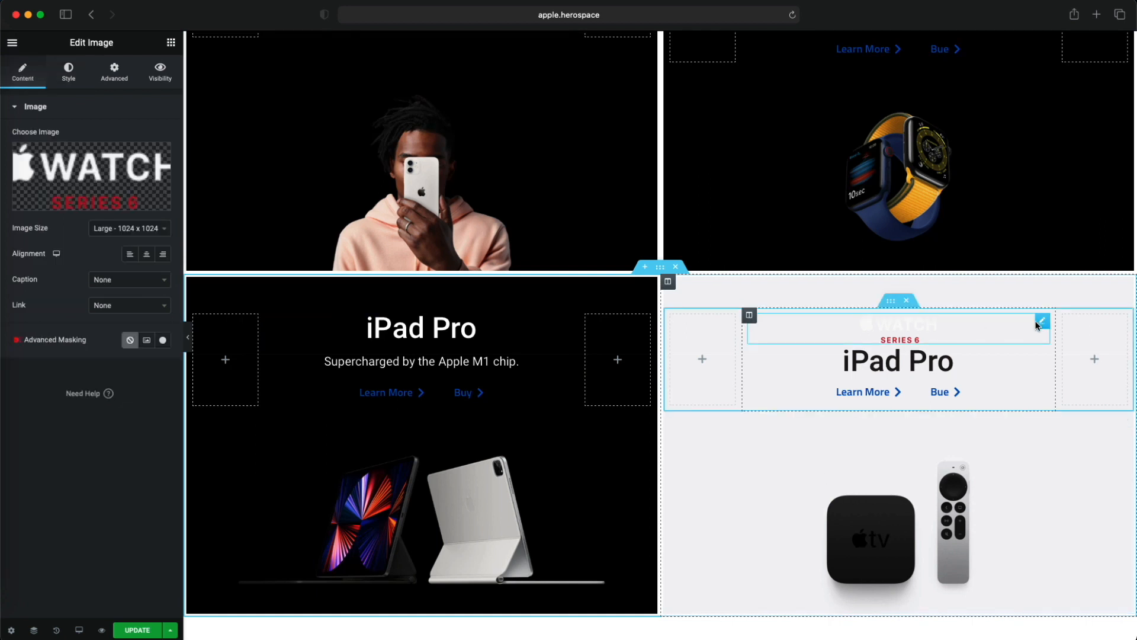
pyautogui.click(101, 198)
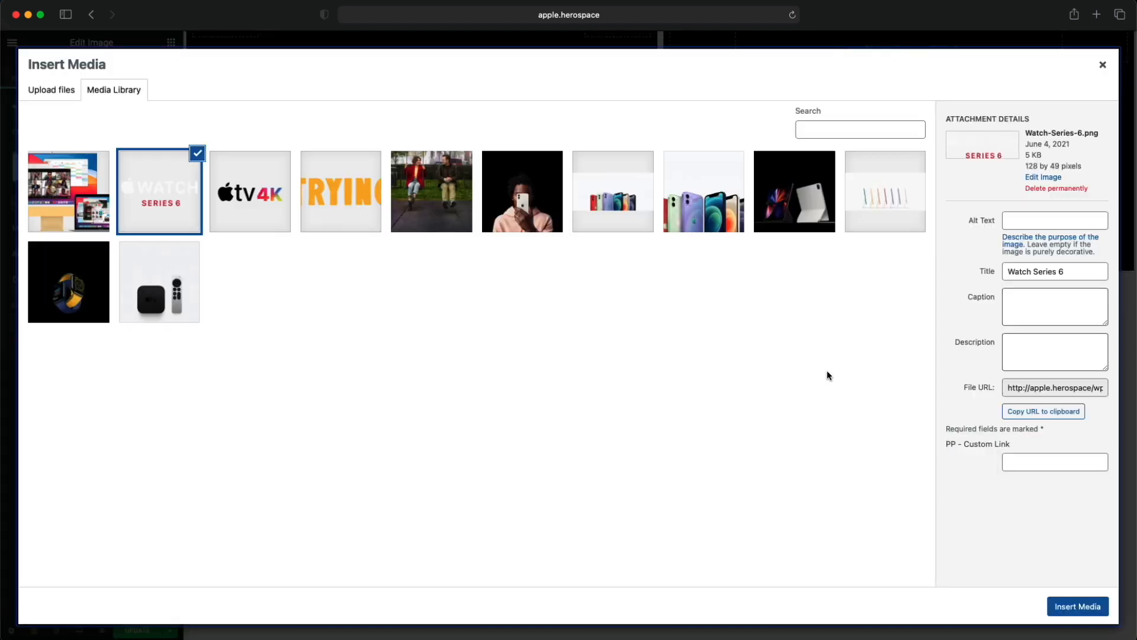
pyautogui.click(250, 212)
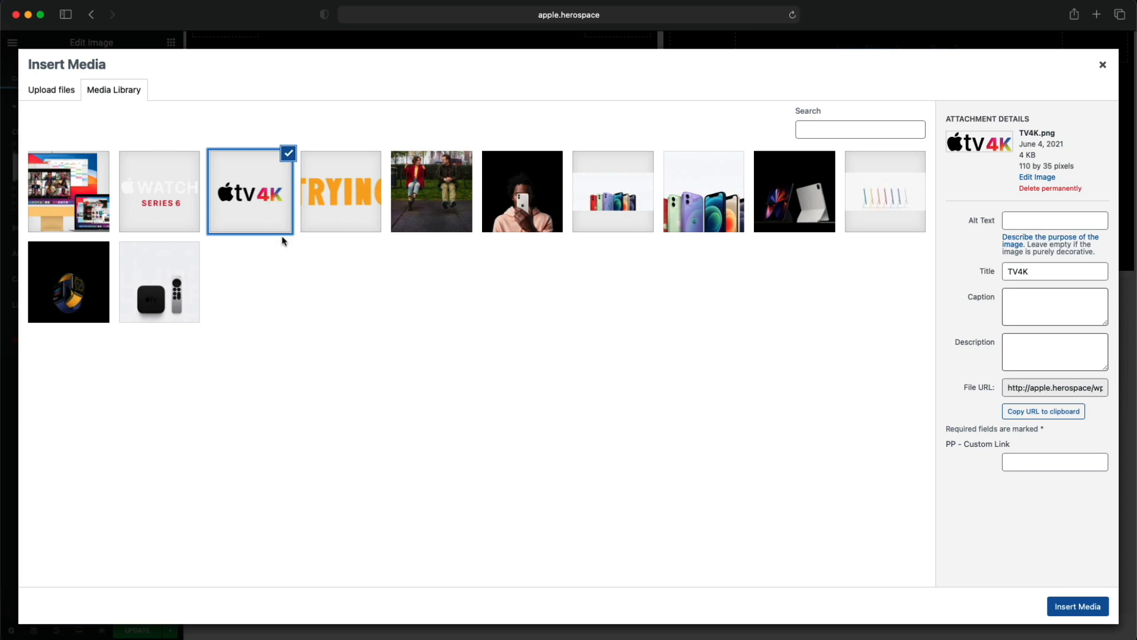
pyautogui.click(1078, 606)
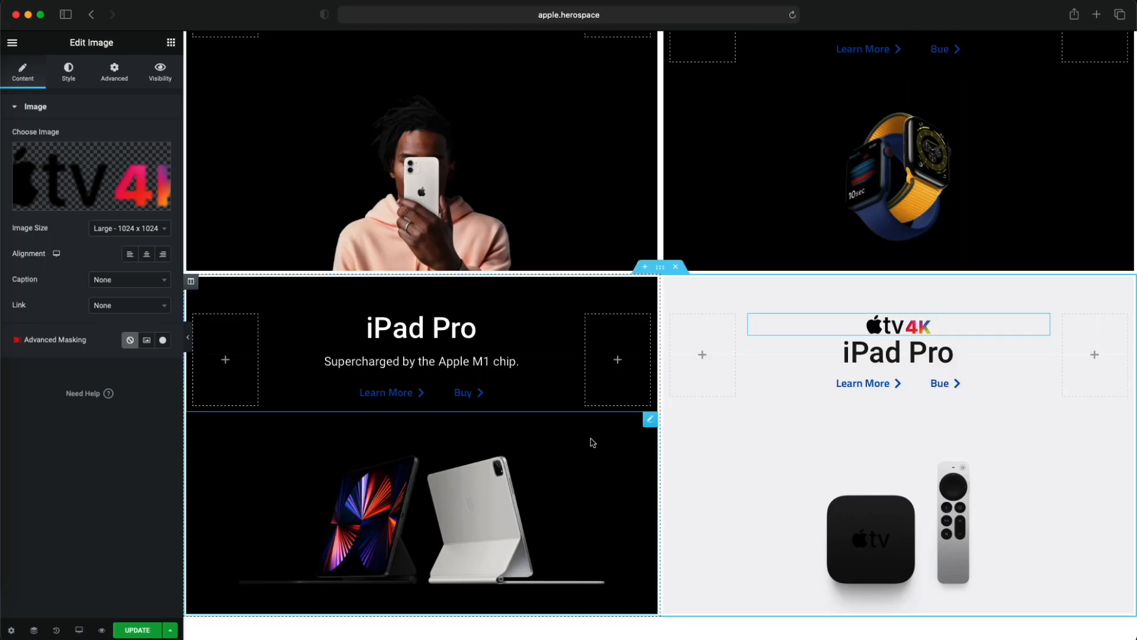
# - Replace the Apple TV tile's heading text with "A higher definition of TV."
pyautogui.click(949, 353)
pyautogui.press('super+a')
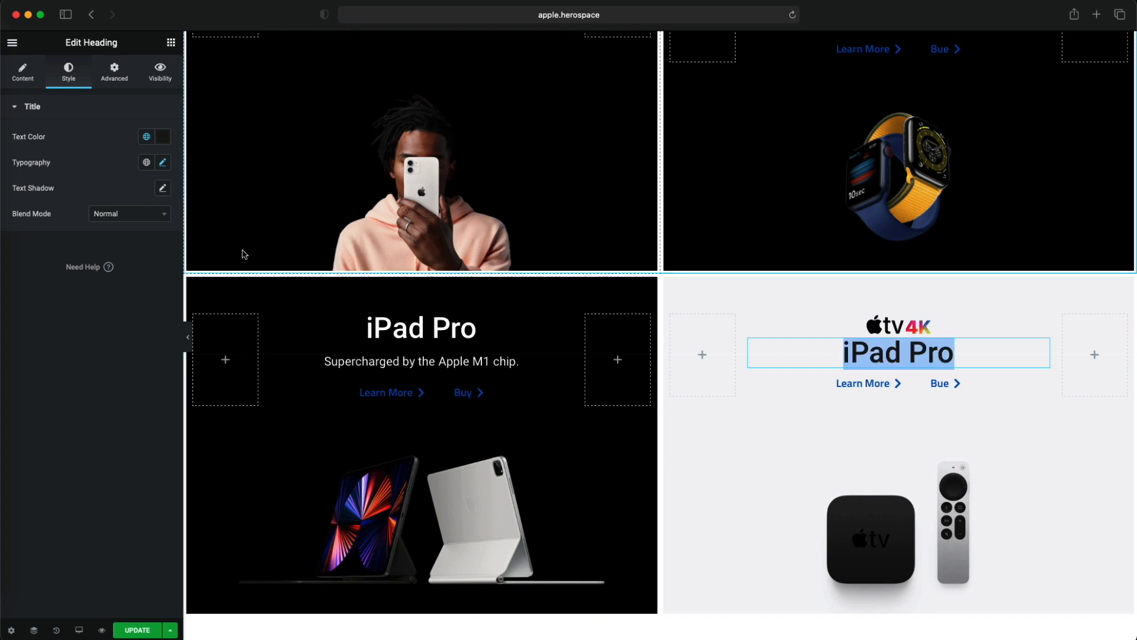
pyautogui.write('A hig')
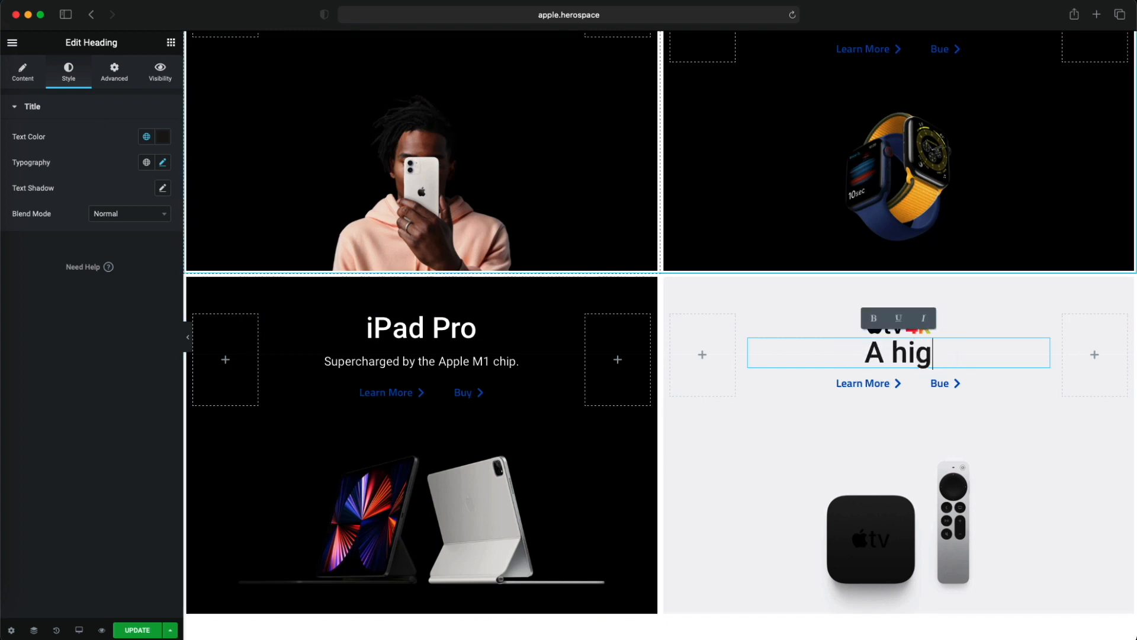
pyautogui.write('her defi')
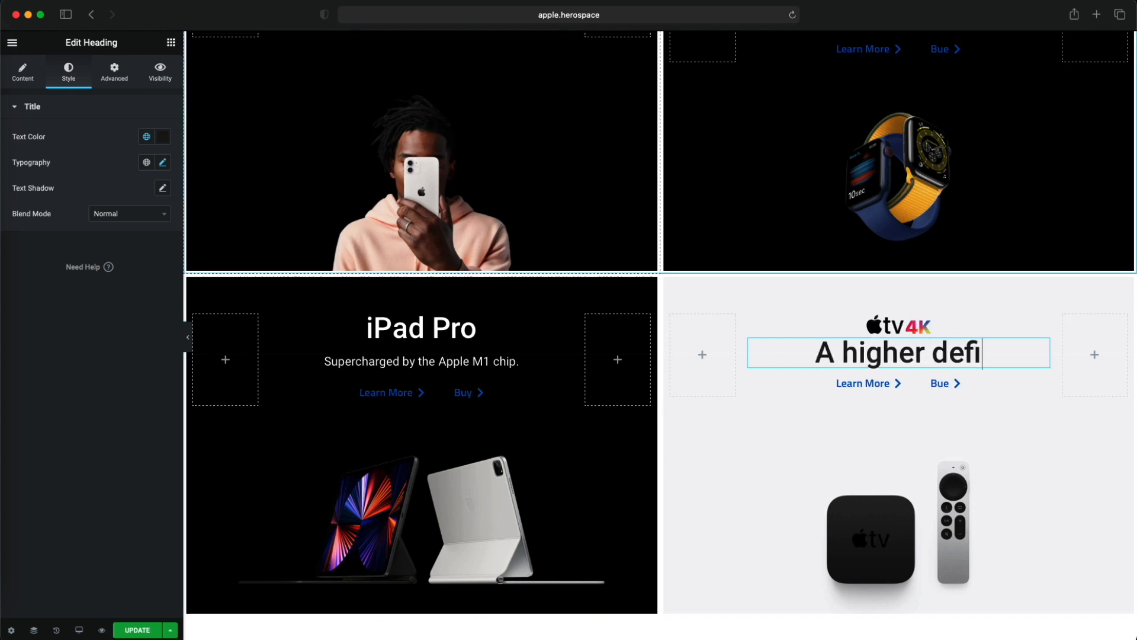
pyautogui.write('nition of TV.')
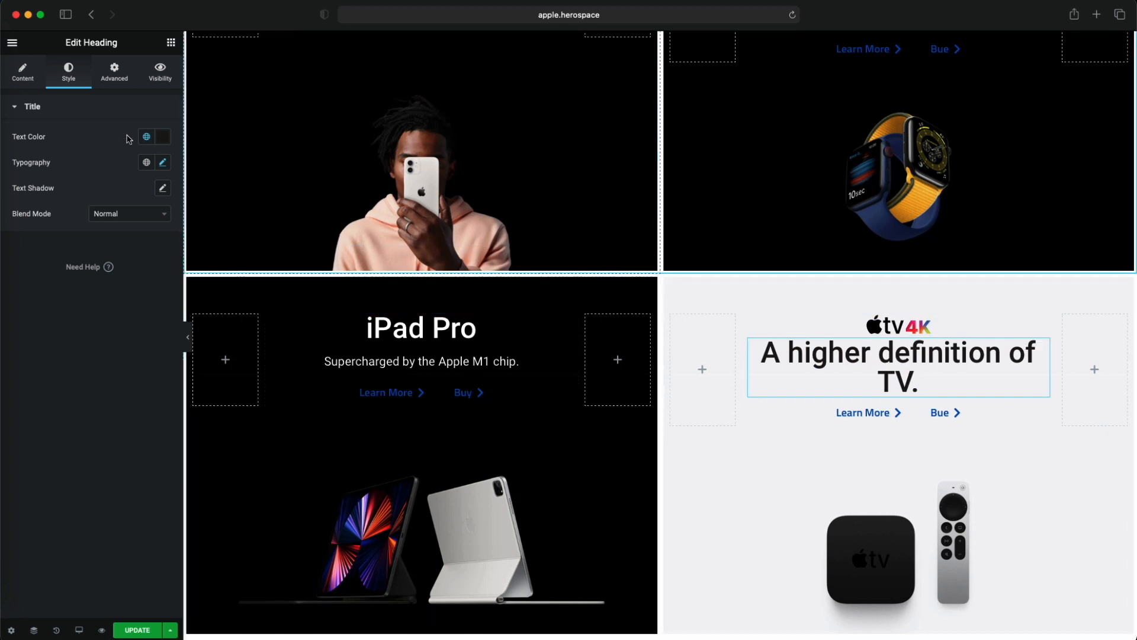
# - Reduce the font size of the Apple TV heading to 33 px so it fits on one line
pyautogui.click(23, 73)
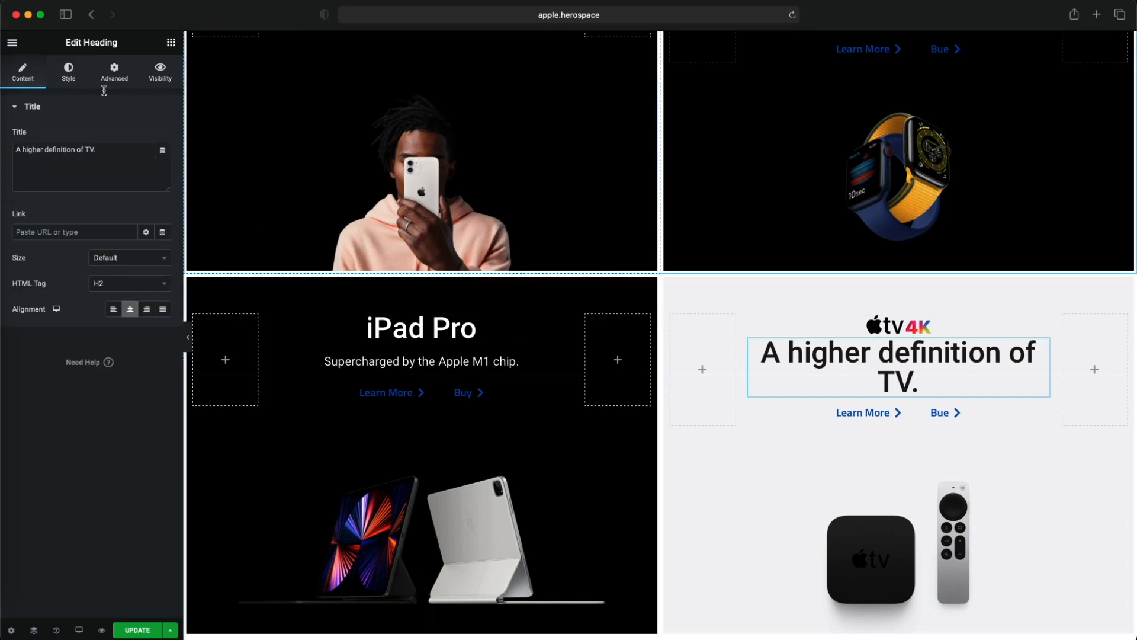
pyautogui.click(81, 83)
pyautogui.click(115, 72)
pyautogui.click(69, 72)
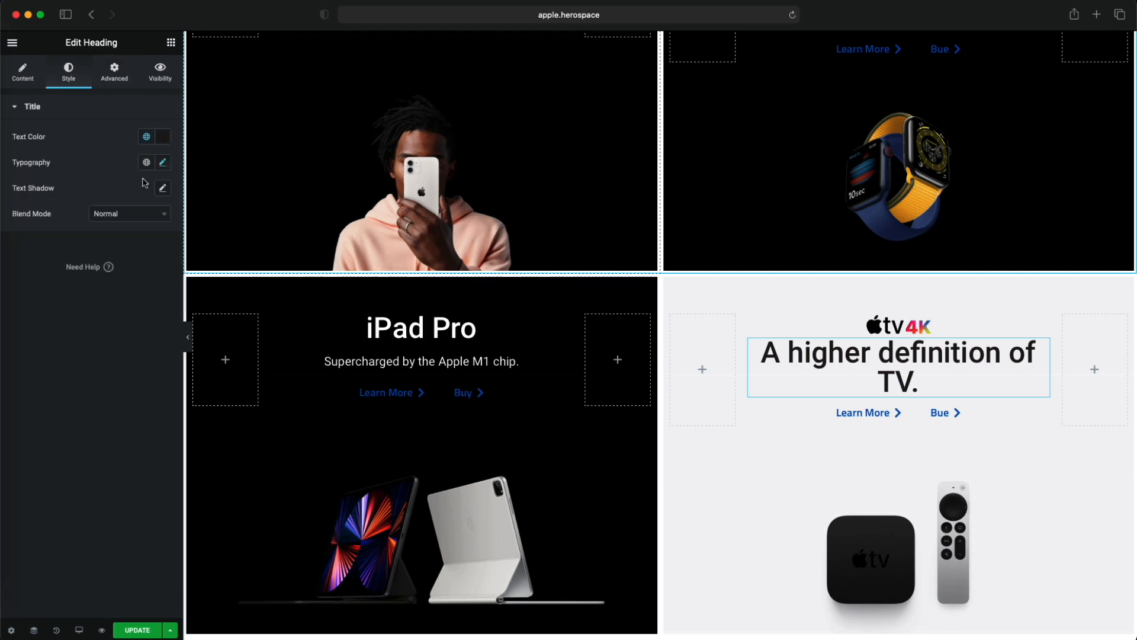
pyautogui.click(163, 162)
pyautogui.moveTo(39, 259); pyautogui.dragTo(38, 265)
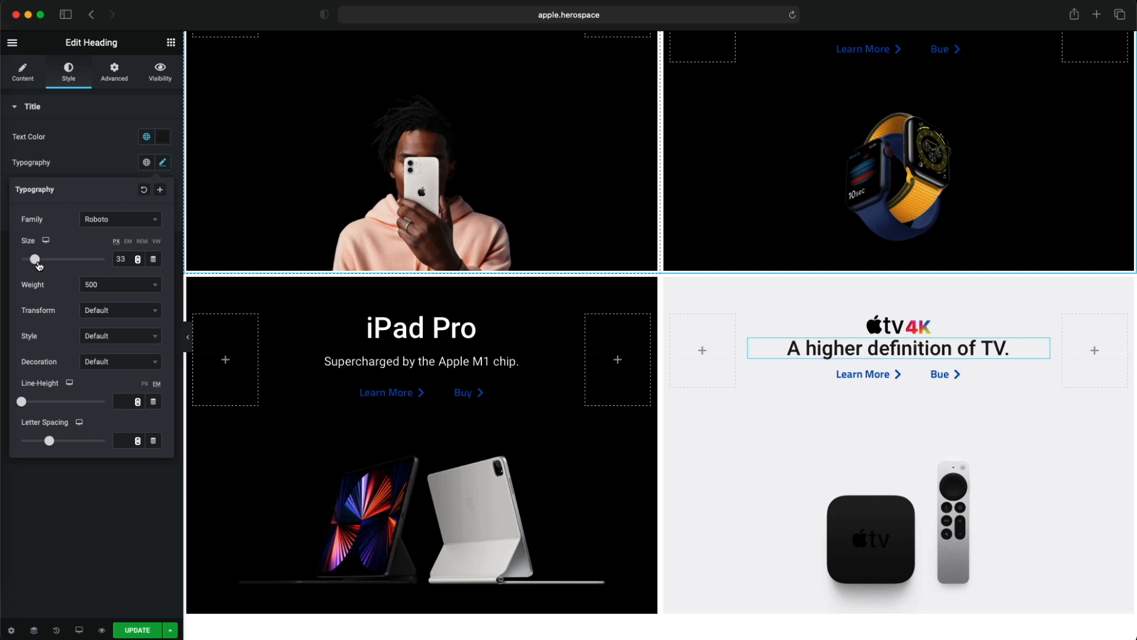
pyautogui.click(76, 171)
# - Set the widget spacing of the Apple TV tile's text column to 10 px and compare the tile with the original on apple.com
pyautogui.click(749, 314)
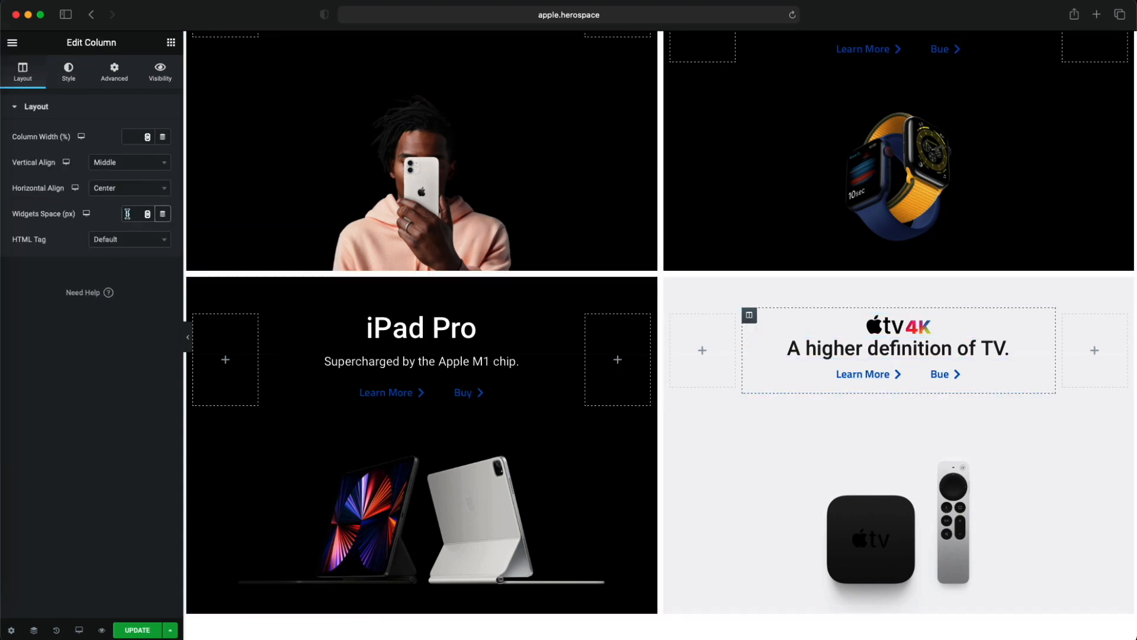
pyautogui.click(127, 214)
pyautogui.write('10')
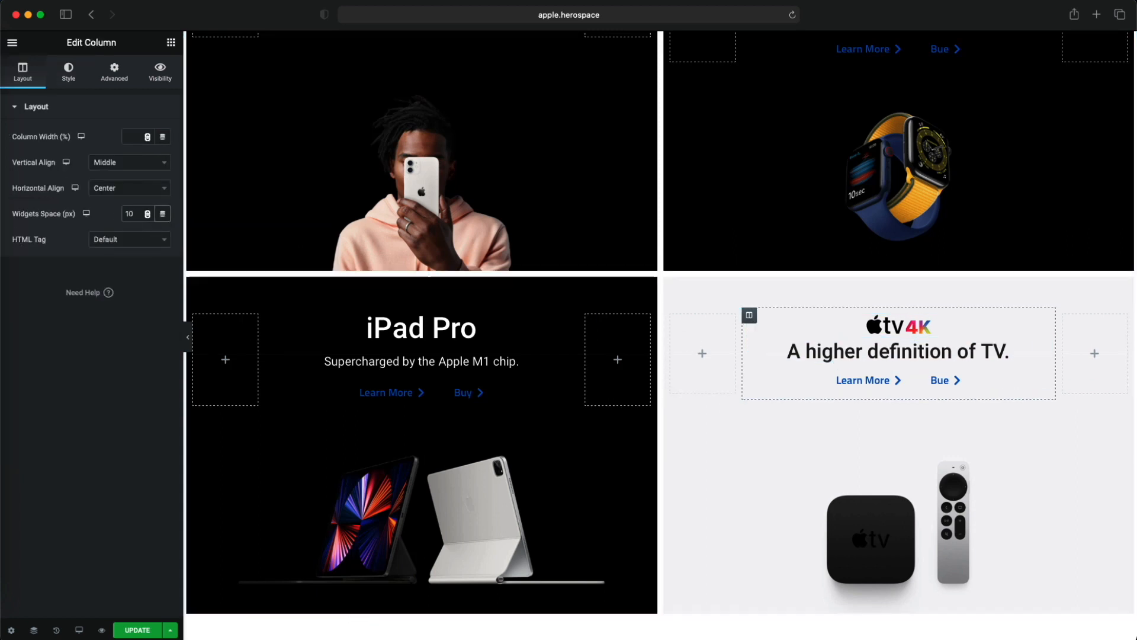
pyautogui.moveTo(1136, 115); pyautogui.dragTo(247, 71)
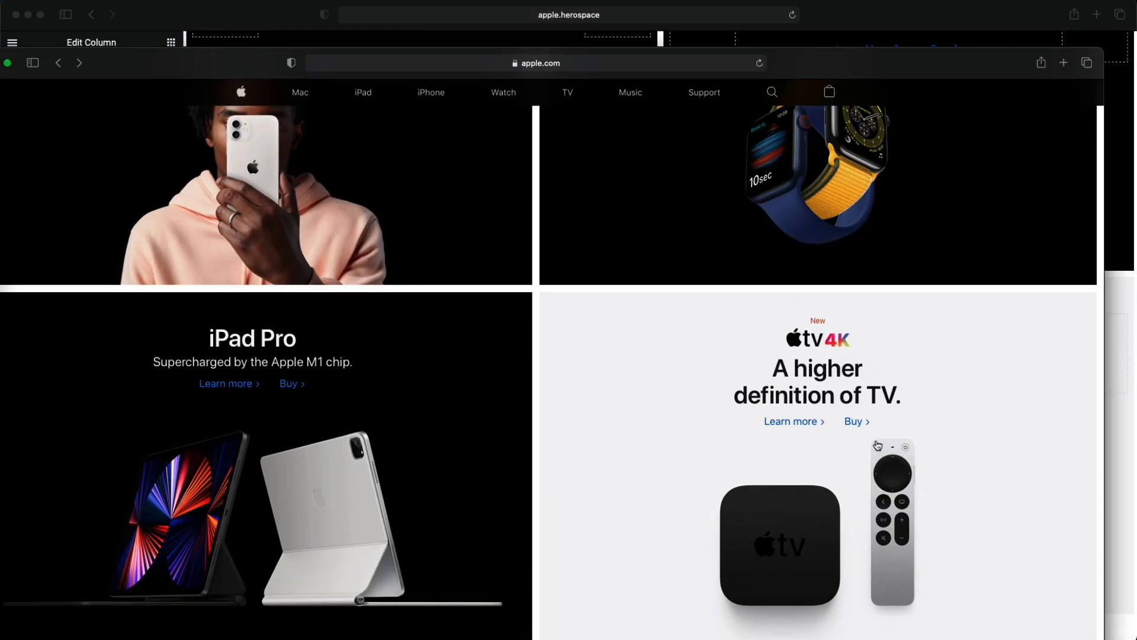
pyautogui.click(841, 45)
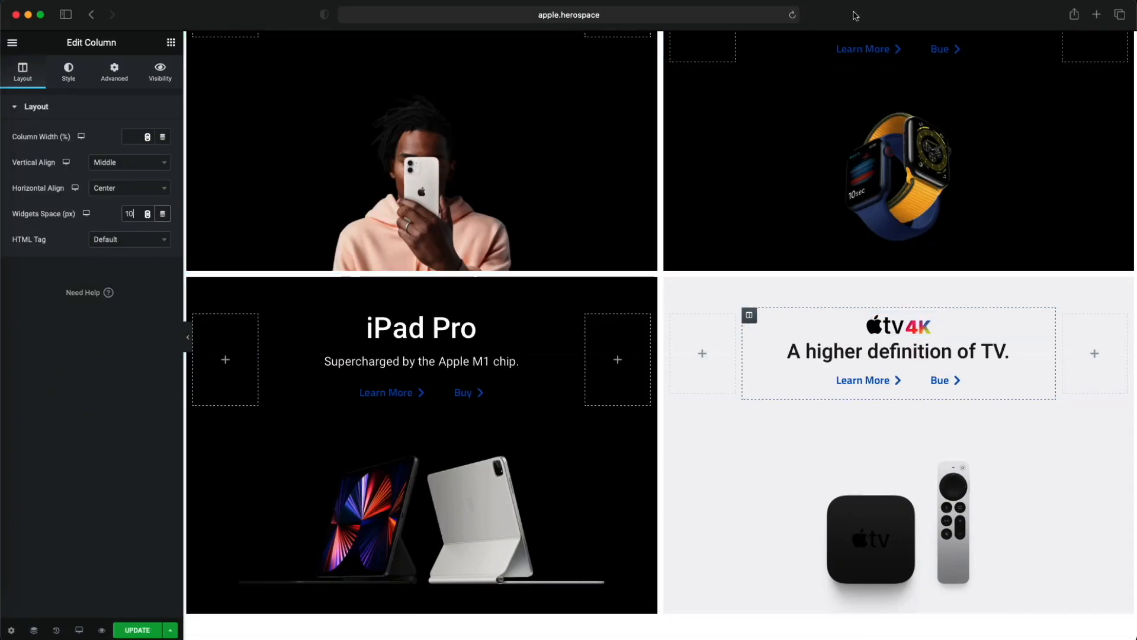
# - Compare the Apple TV 4K tile's heading layout with the original tile on apple.com
pyautogui.moveTo(854, 14); pyautogui.dragTo(730, 6)
pyautogui.click(1042, 172)
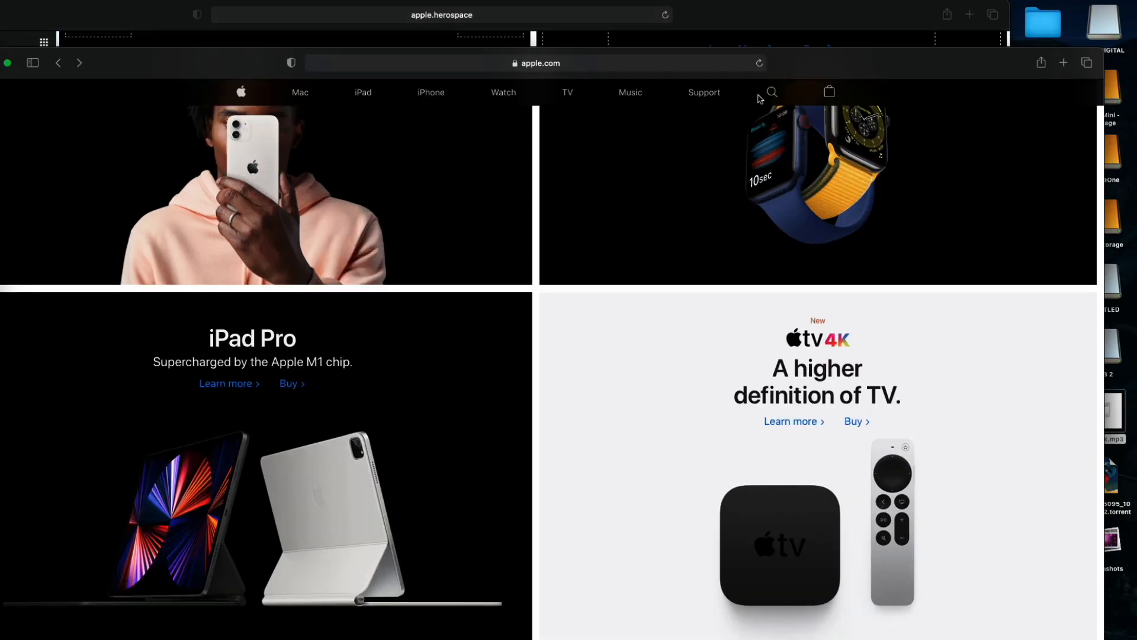
pyautogui.click(747, 43)
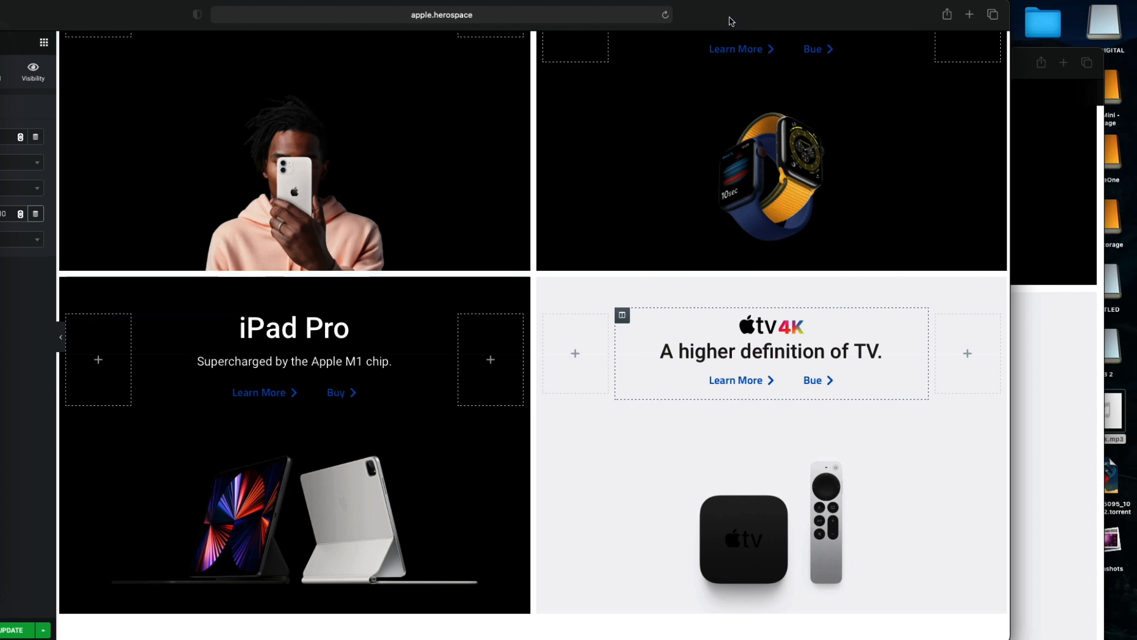
pyautogui.moveTo(730, 16); pyautogui.dragTo(734, 14)
pyautogui.click(1041, 235)
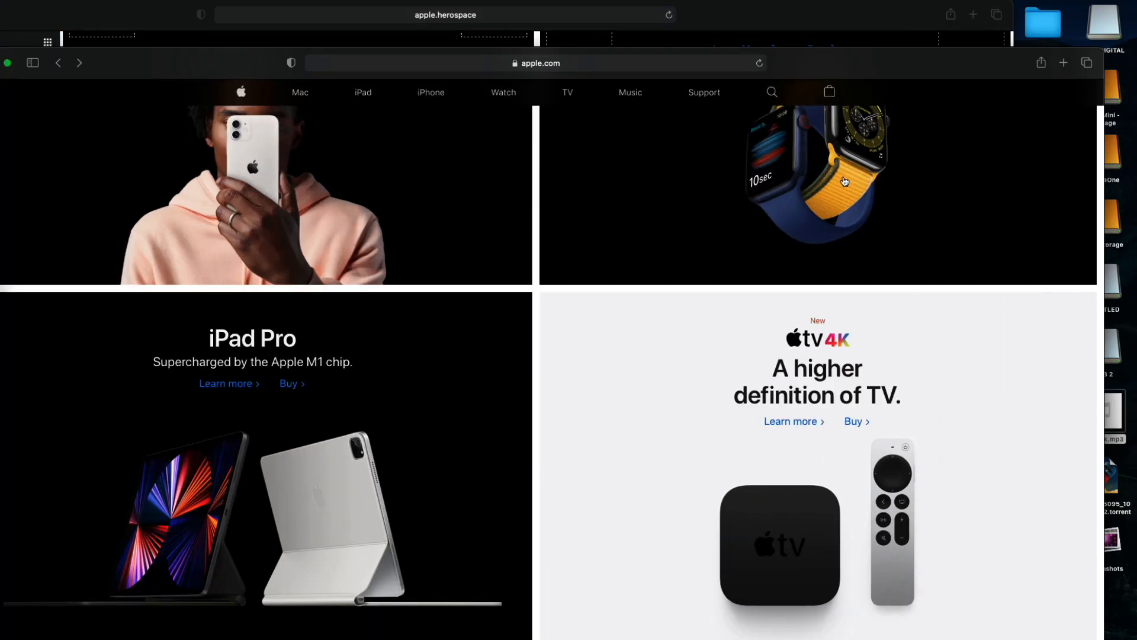
pyautogui.click(814, 35)
pyautogui.doubleClick(854, 24)
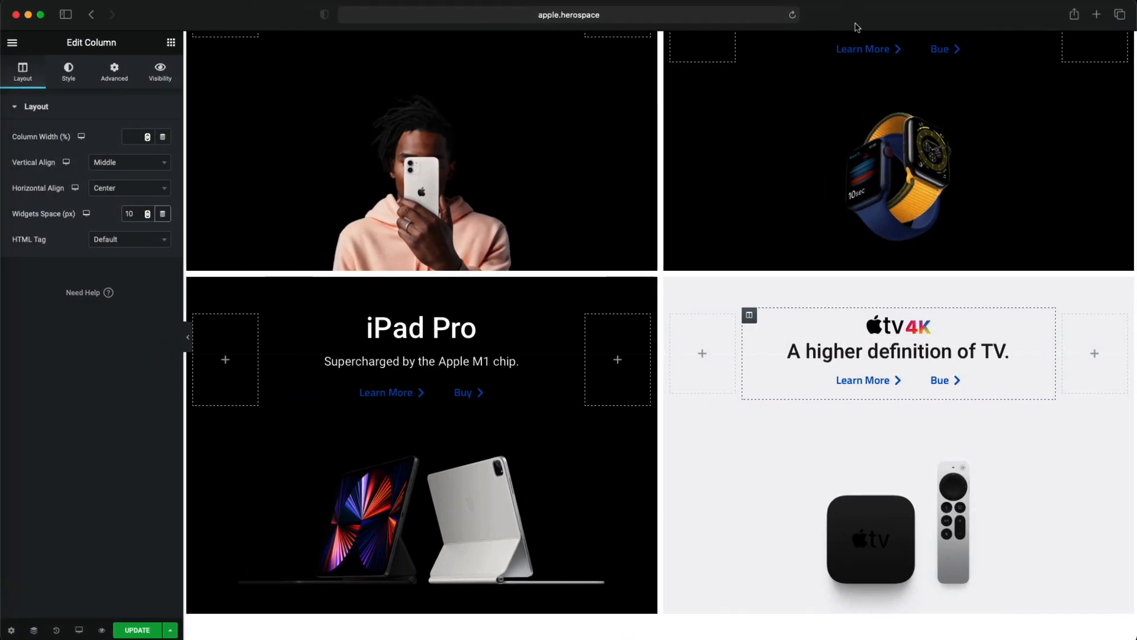
# - Break the Apple TV heading onto a second line after "A higher" and slightly increase its line height
pyautogui.click(869, 352)
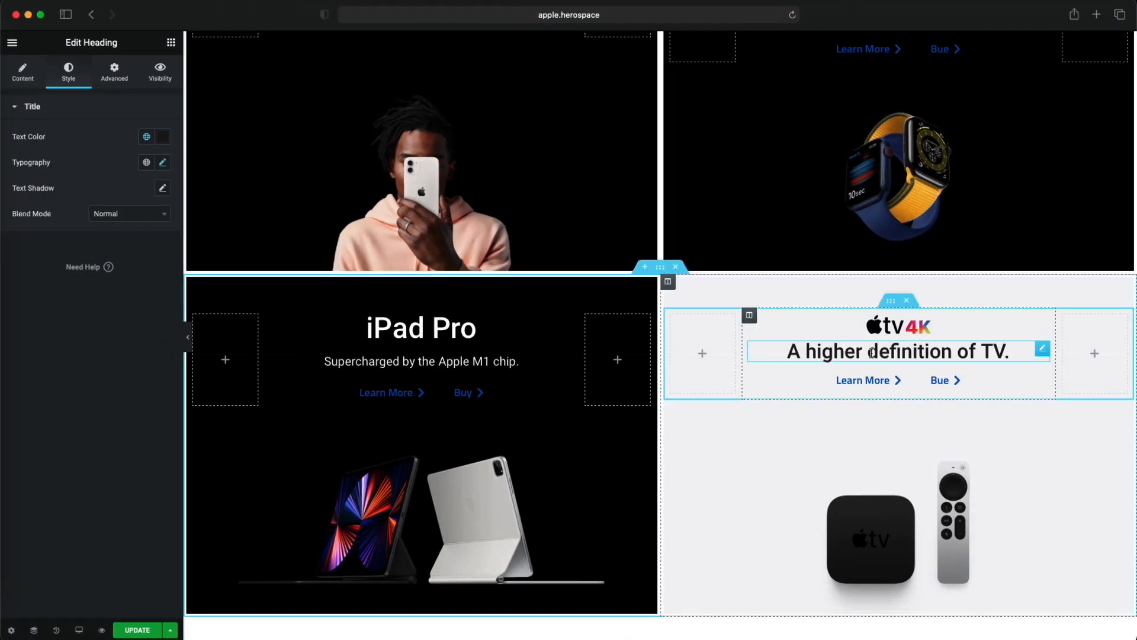
pyautogui.press('Return')
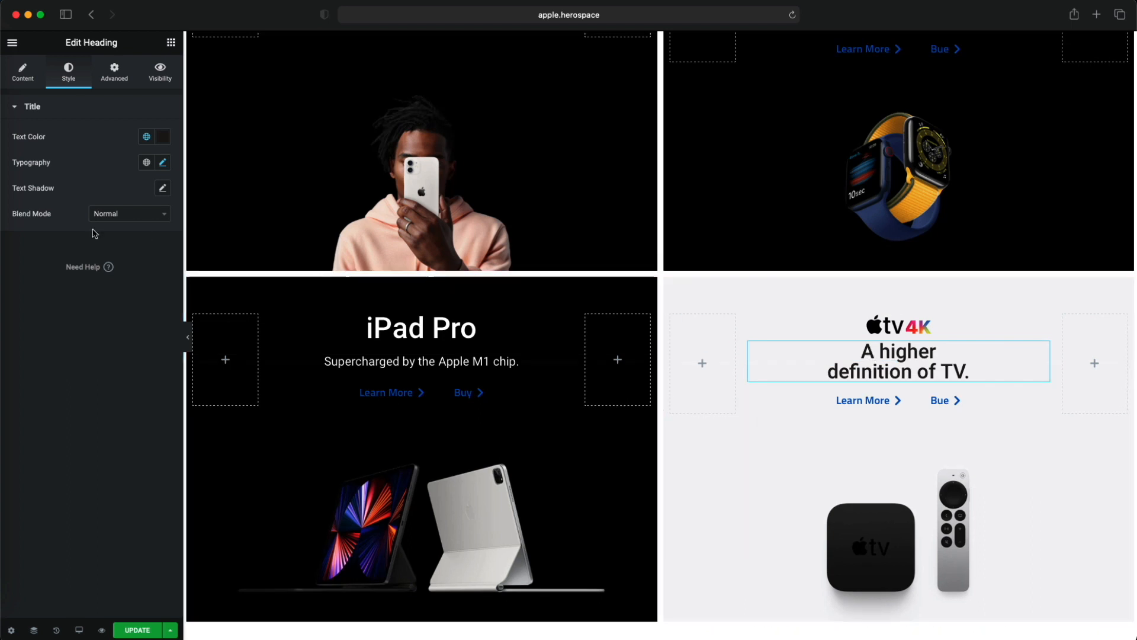
pyautogui.click(162, 163)
pyautogui.moveTo(22, 403); pyautogui.dragTo(34, 409)
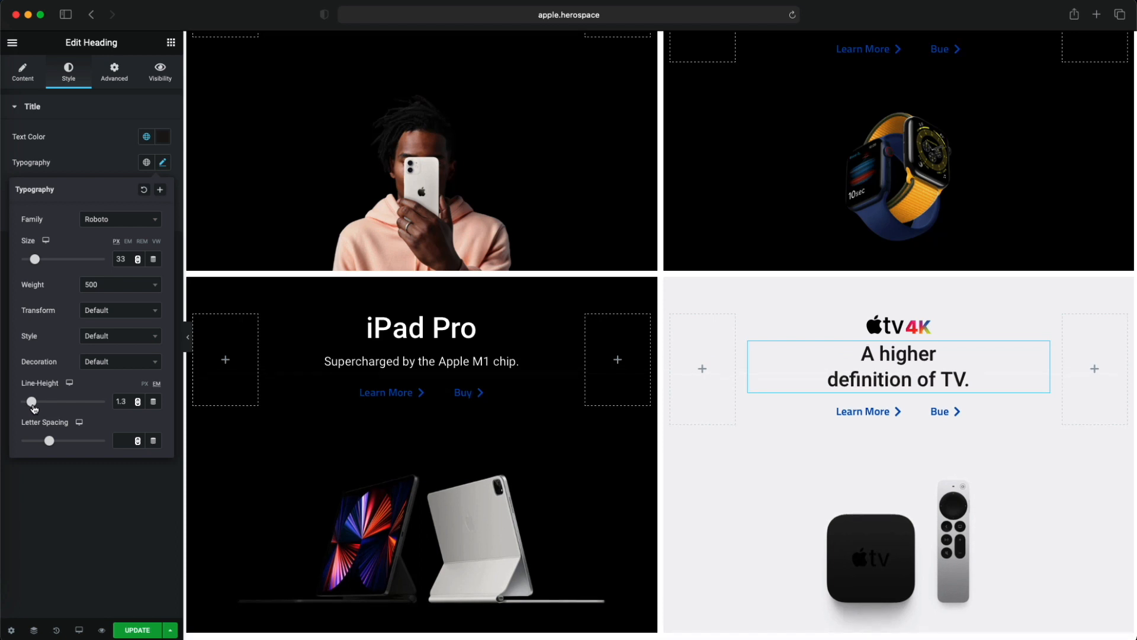
pyautogui.click(115, 489)
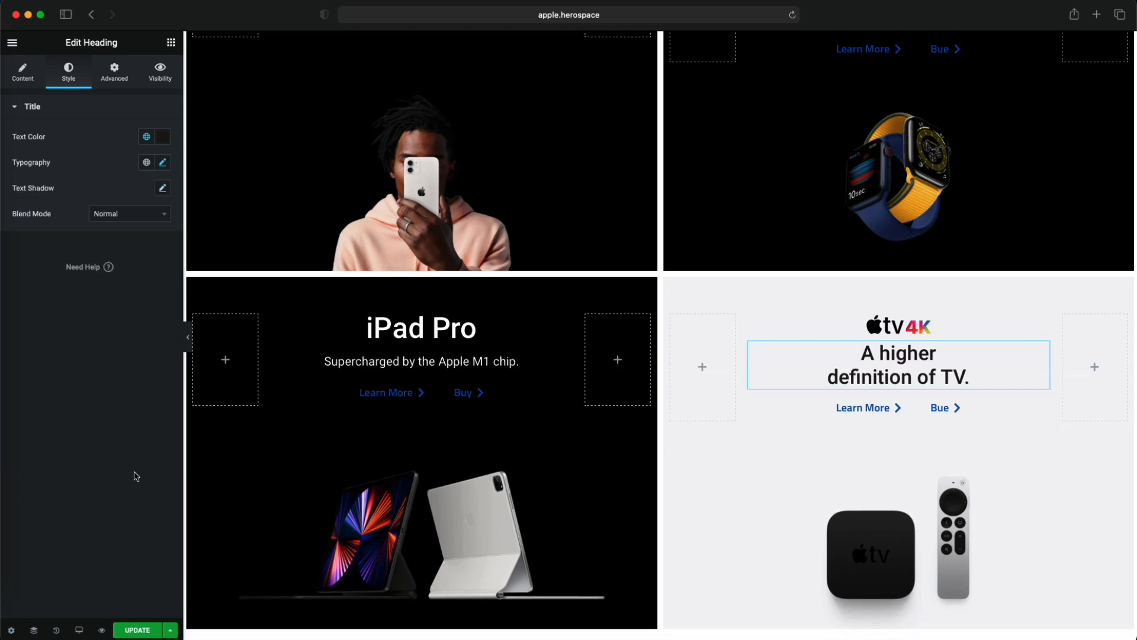
# - Hide the editing panel and review the full-width page from the iPhone 12 section down to the product tiles
pyautogui.scroll(-3, 600, 399)
pyautogui.scroll(3, 602, 398)
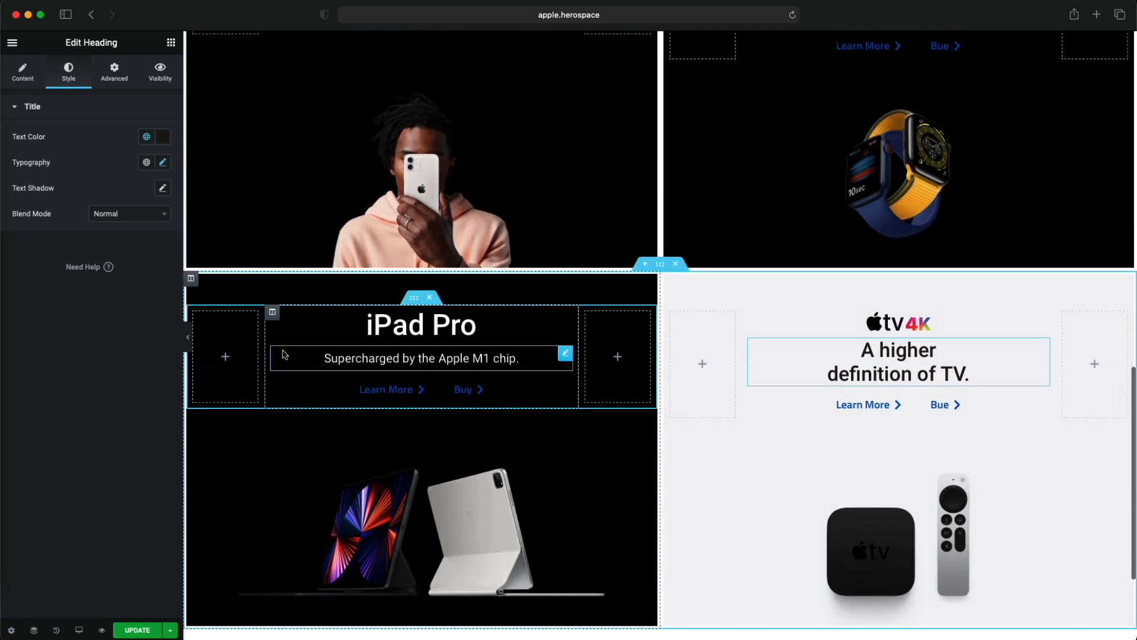
pyautogui.click(188, 344)
pyautogui.scroll(4, 366, 330)
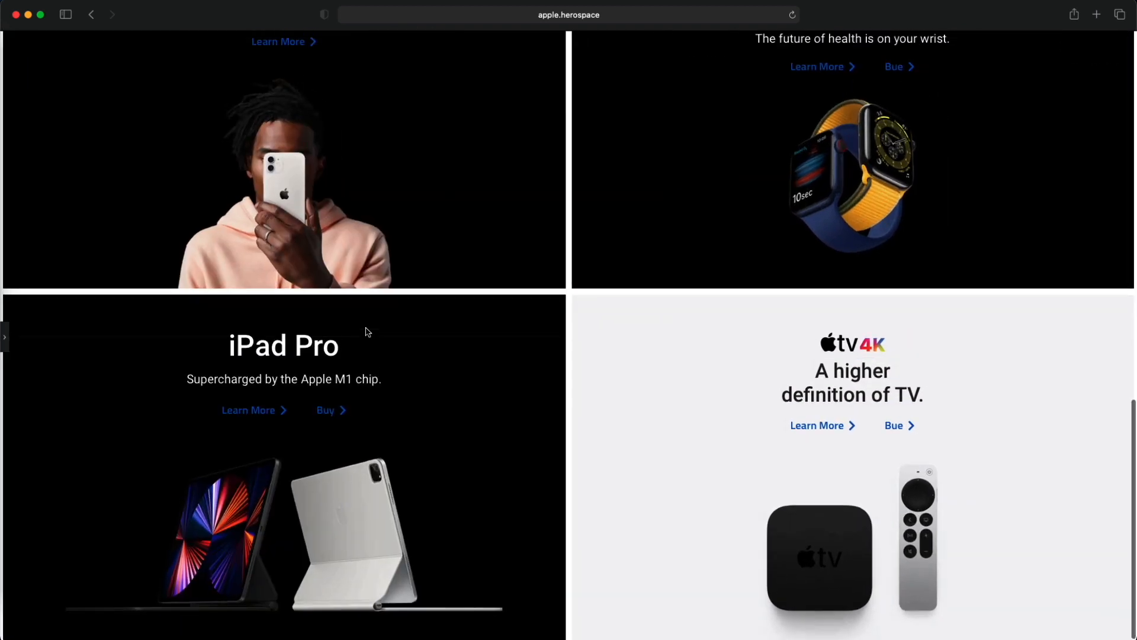
pyautogui.scroll(-4, 367, 331)
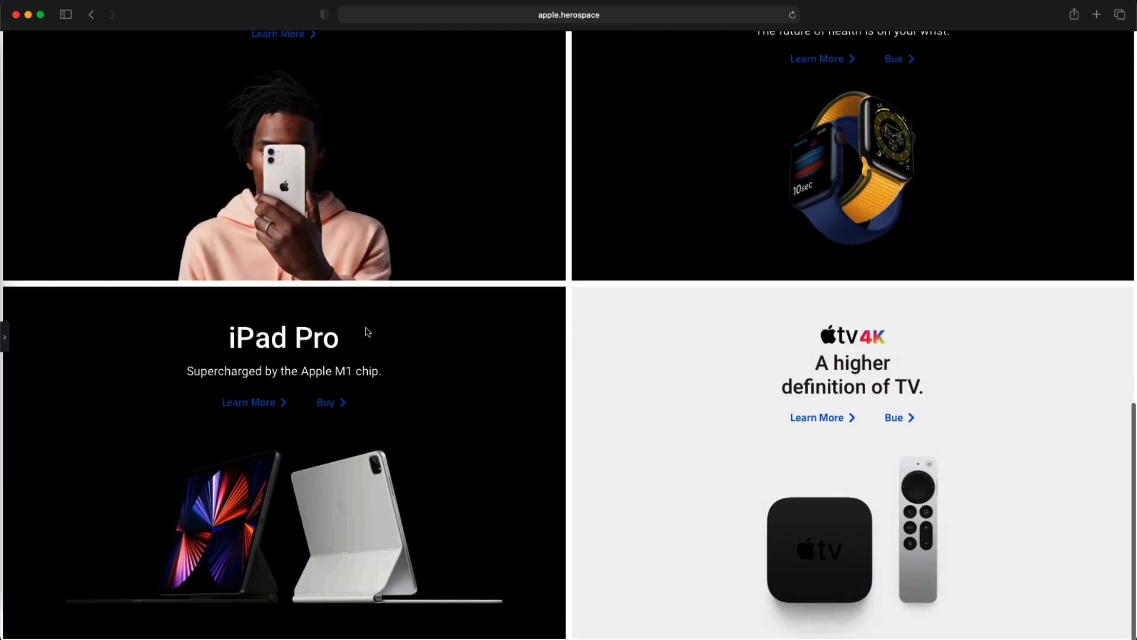
pyautogui.scroll(5, 366, 331)
pyautogui.scroll(8, 367, 331)
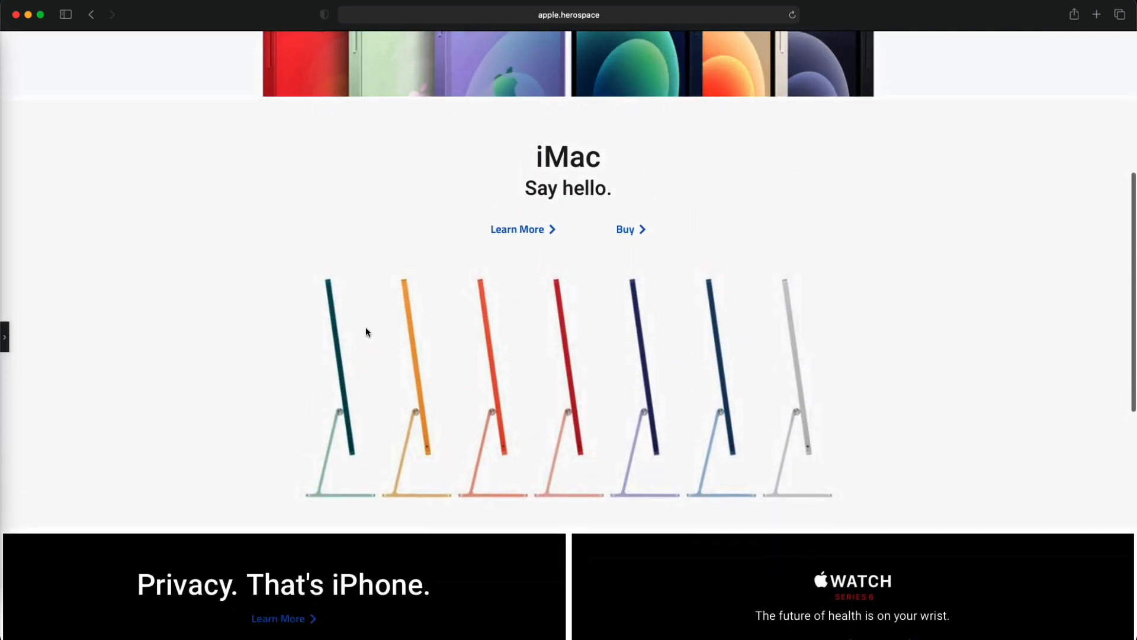
pyautogui.scroll(-2, 366, 331)
pyautogui.scroll(6, 366, 332)
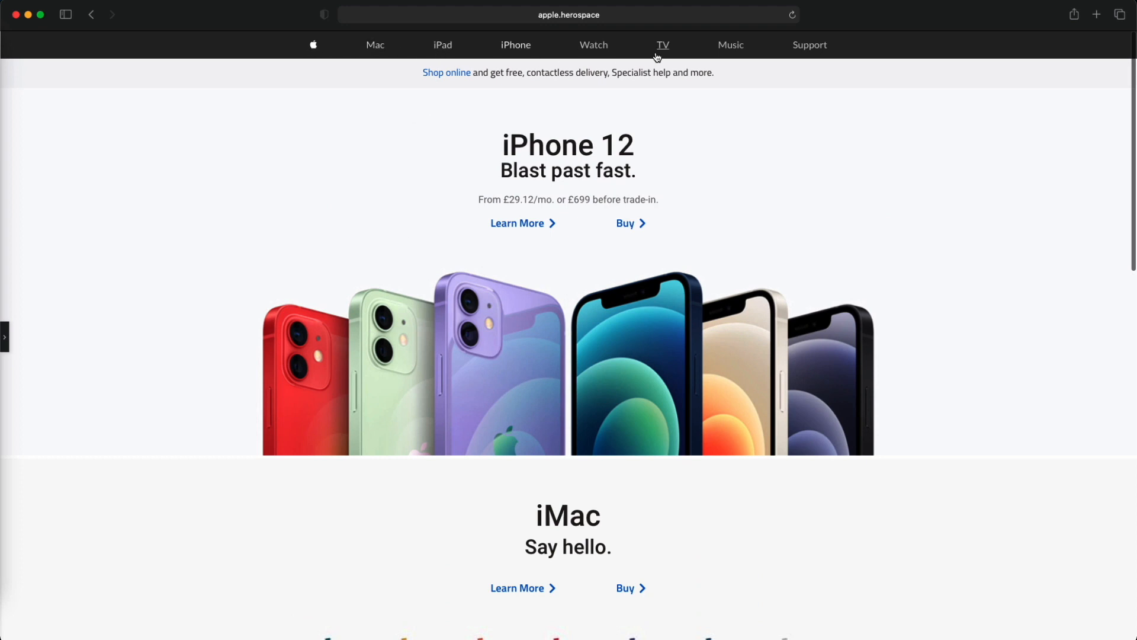
pyautogui.scroll(-15, 276, 212)
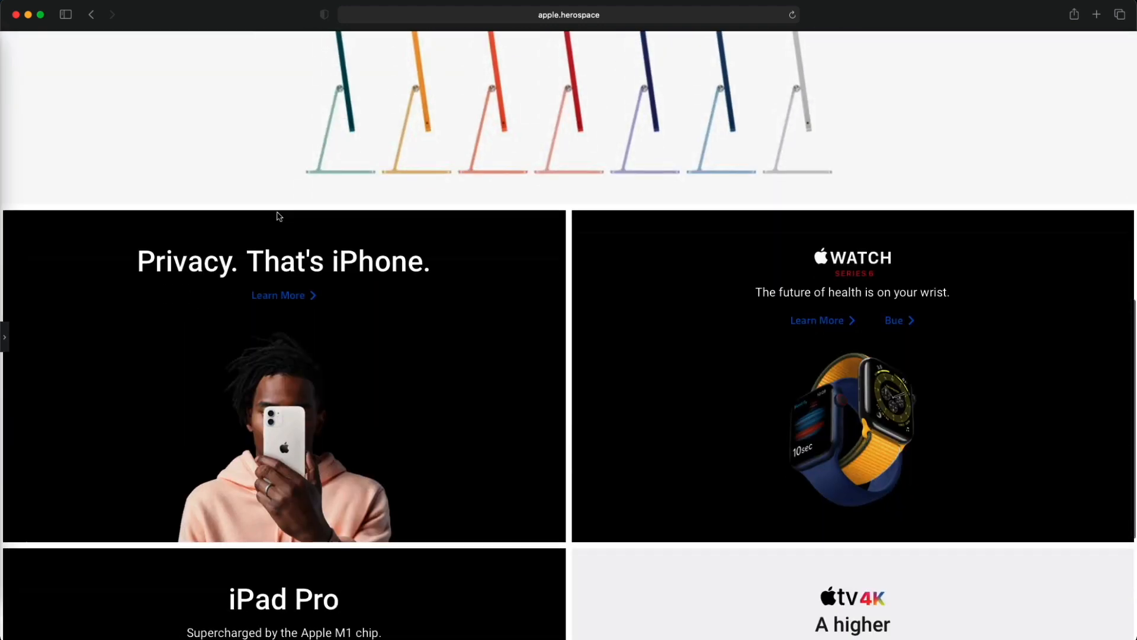
pyautogui.scroll(15, 113, 281)
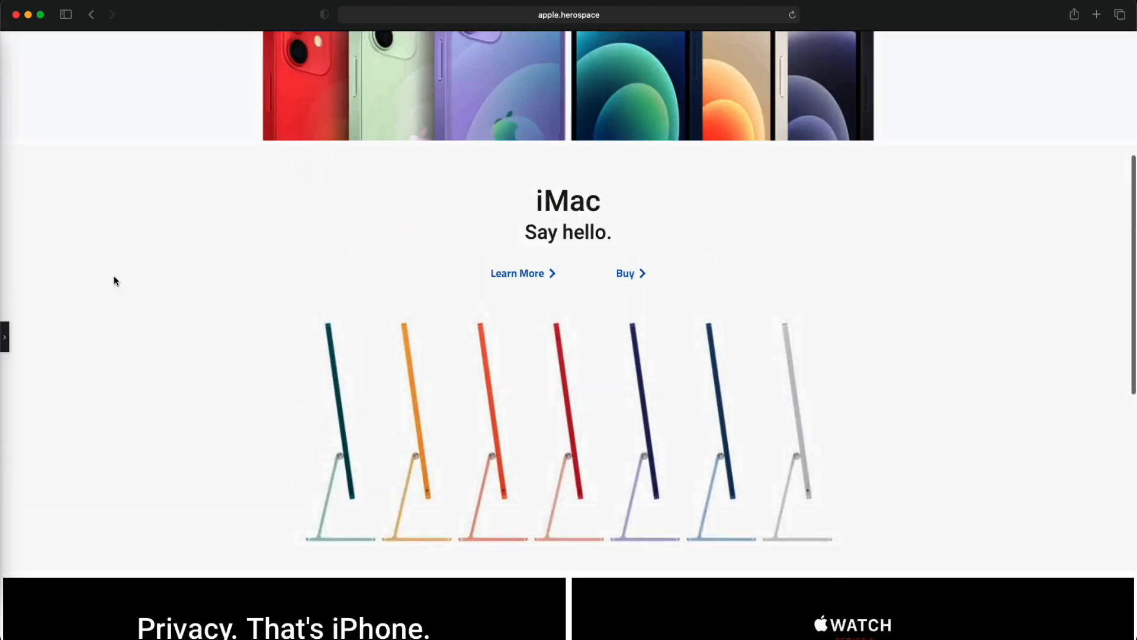
# - Bring back the editing panel and update the page to save the changes
pyautogui.click(5, 338)
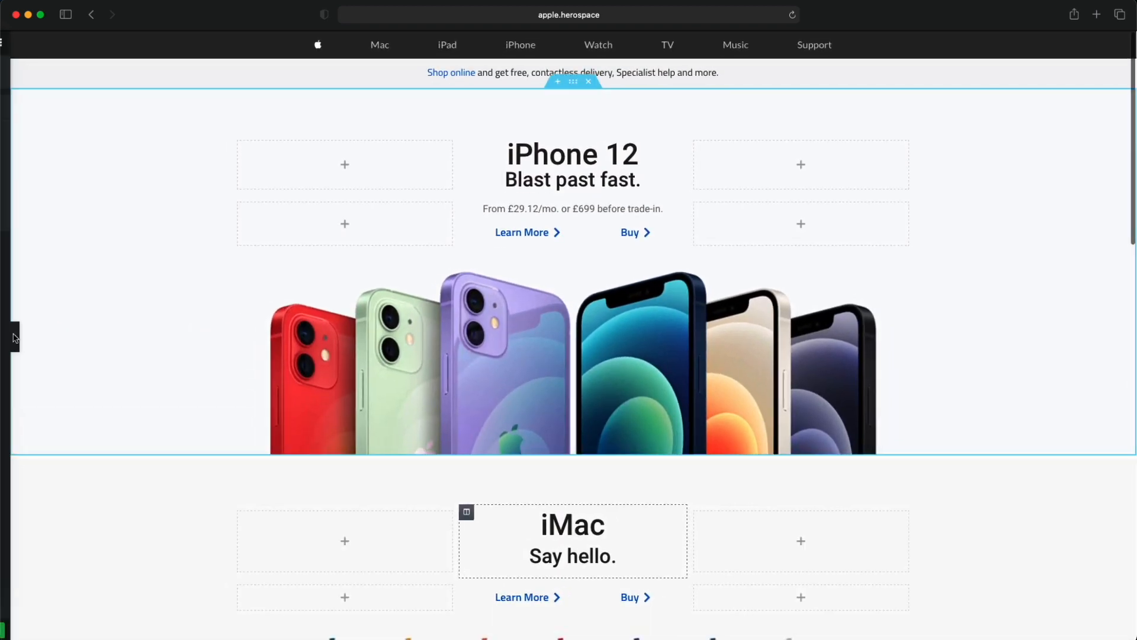
pyautogui.click(138, 631)
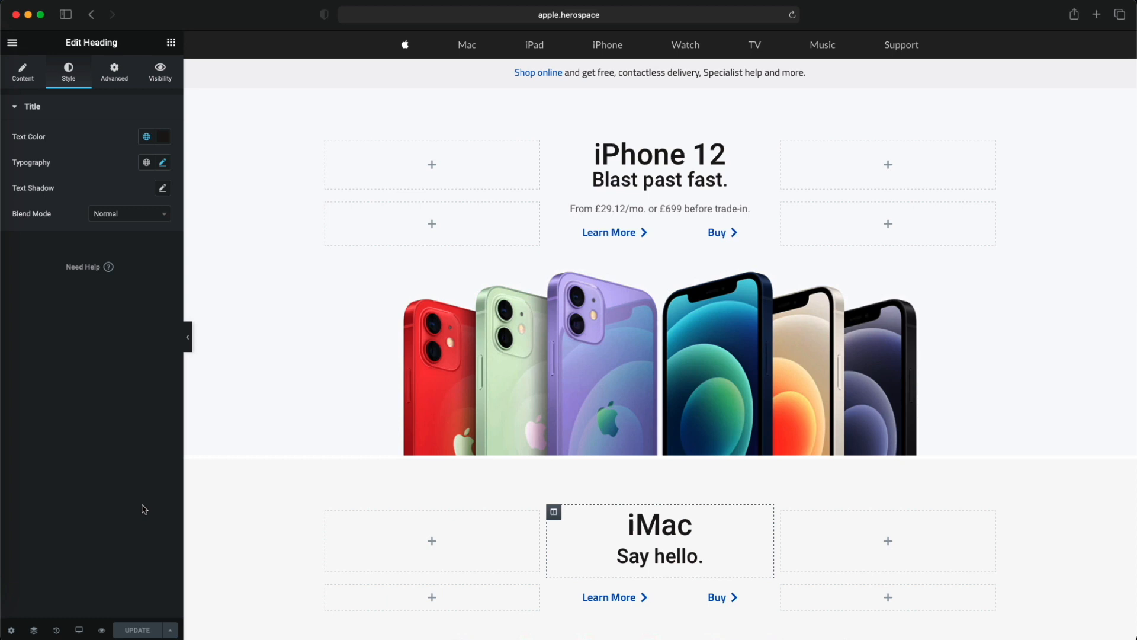
# - Show the widget library and review the page from the iPhone 12 section down to the empty area below the tiles
pyautogui.scroll(-15, 437, 520)
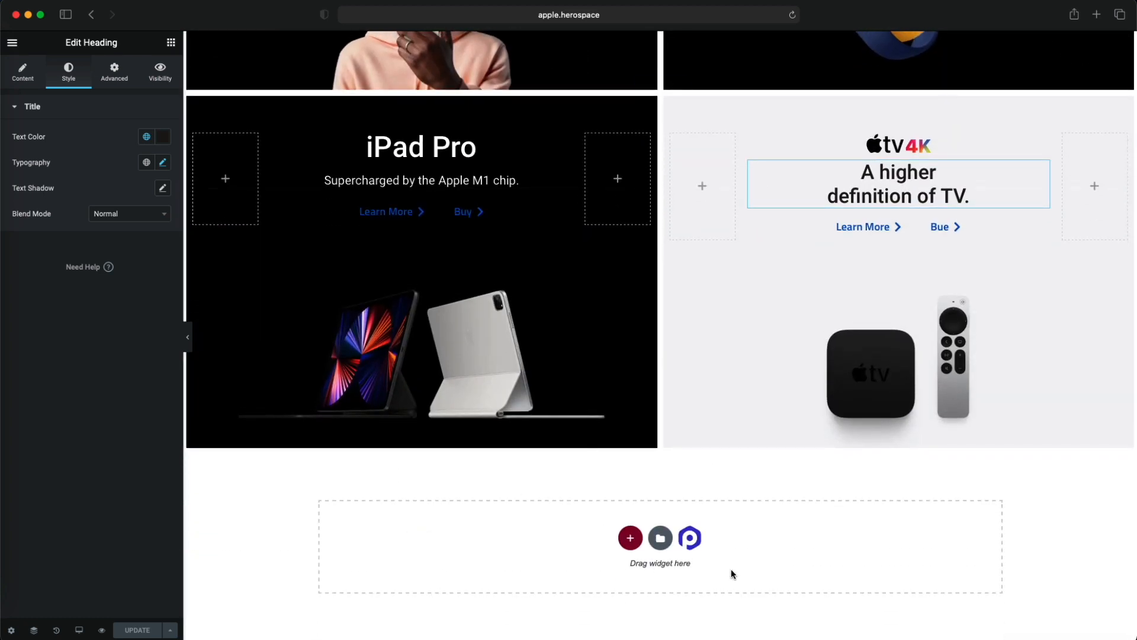
pyautogui.click(170, 42)
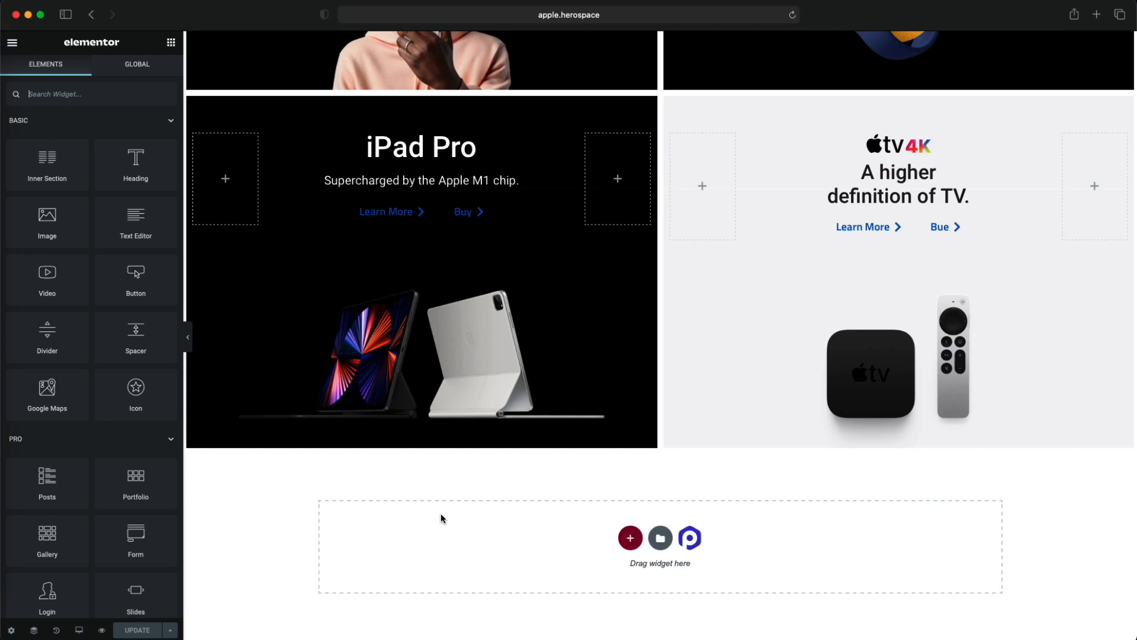
pyautogui.scroll(15, 442, 519)
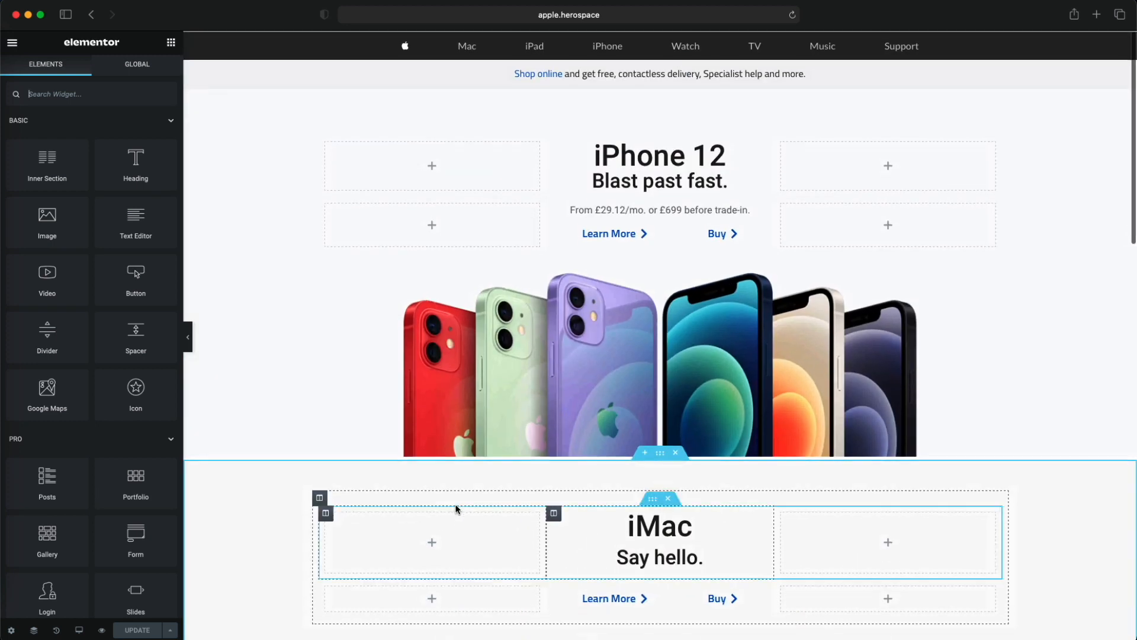
pyautogui.scroll(-5, 463, 469)
pyautogui.scroll(4, 462, 469)
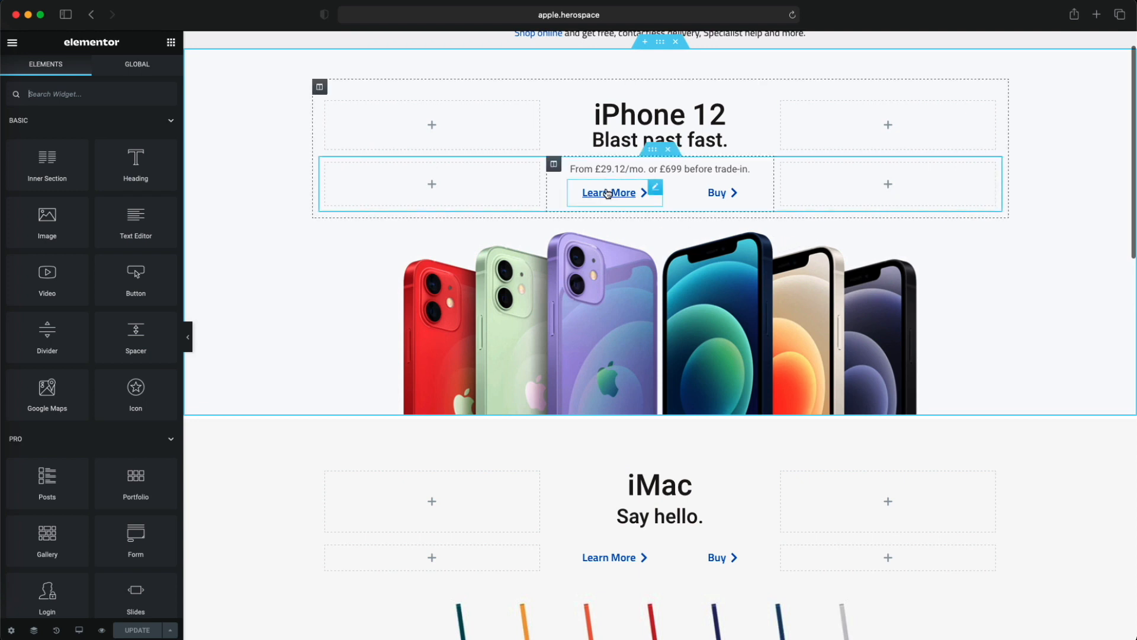
pyautogui.scroll(-5, 705, 314)
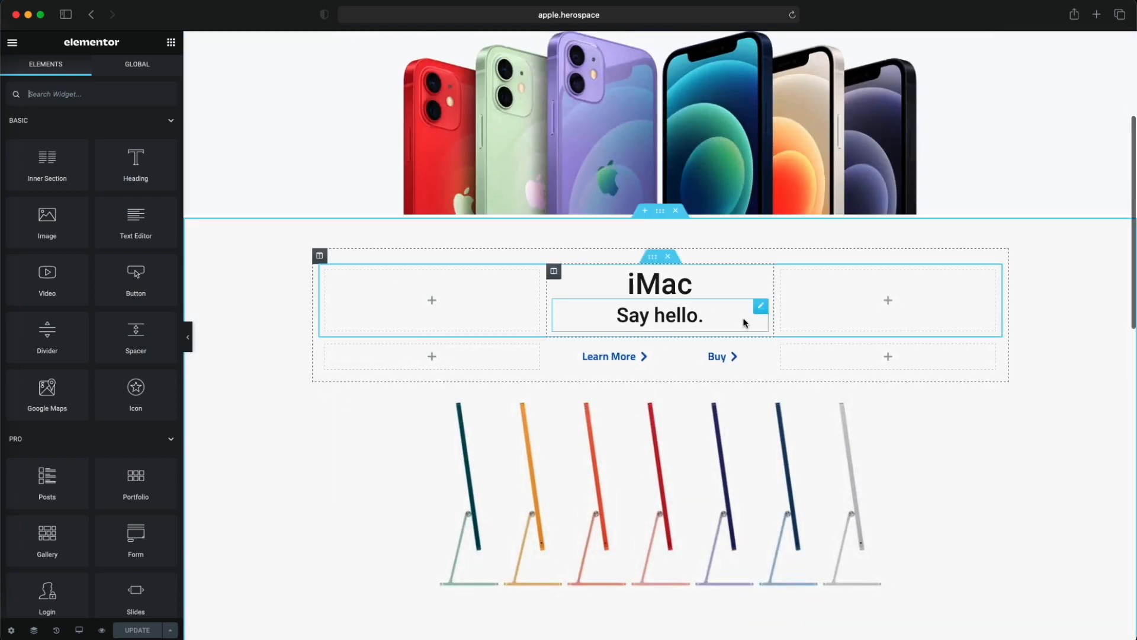
pyautogui.scroll(-10, 746, 322)
pyautogui.scroll(-5, 746, 323)
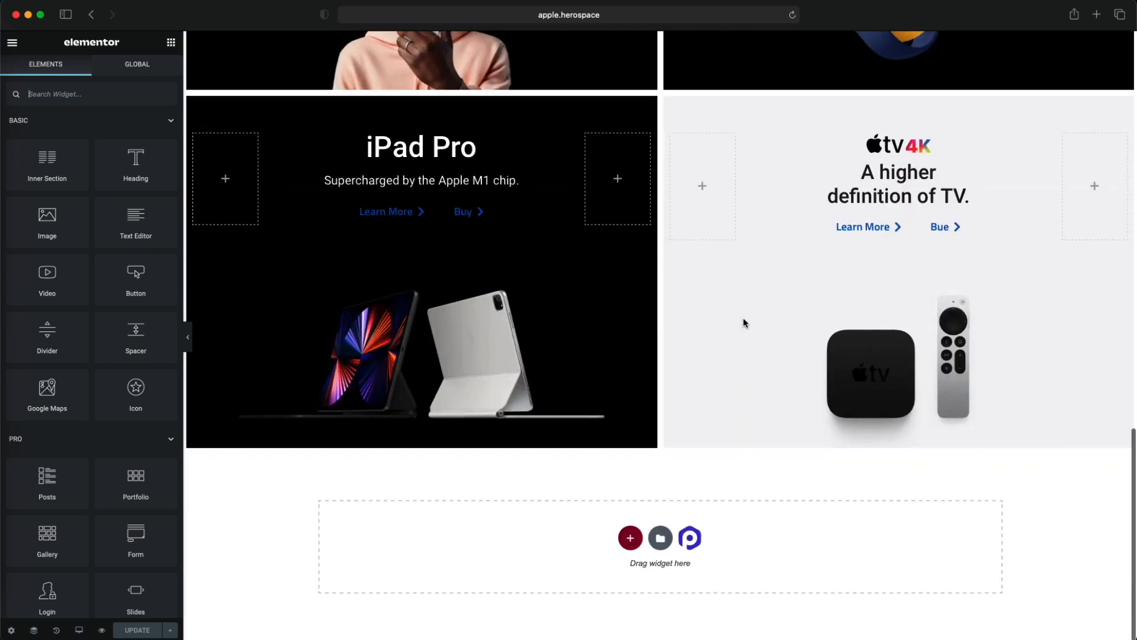